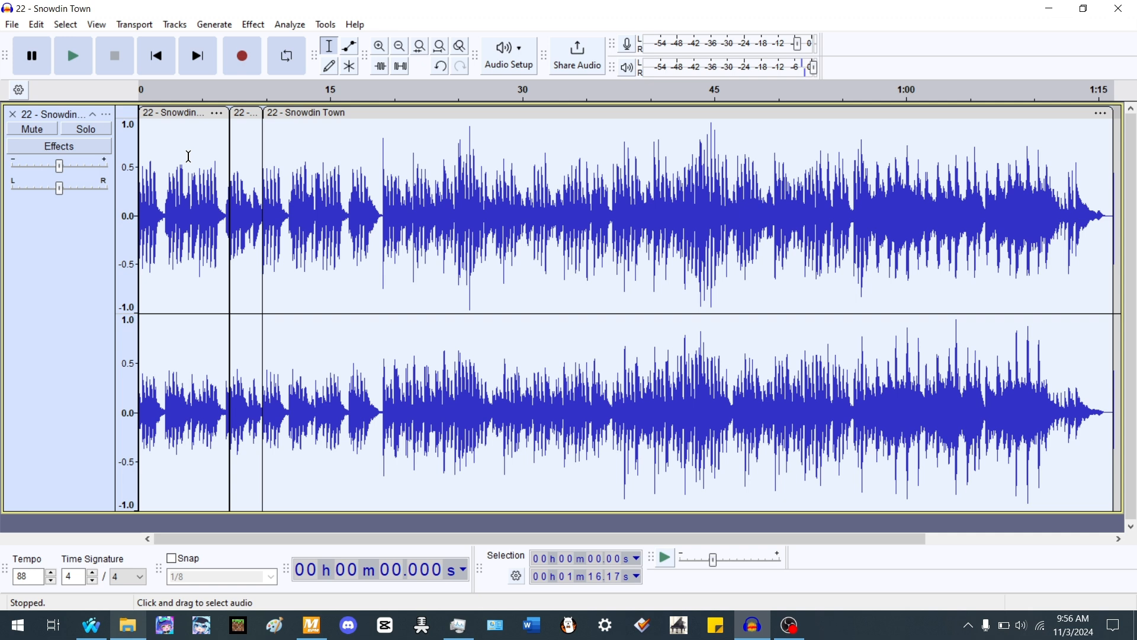
- Select each song clip in turn to examine where the song's tempo sections begin and end
{"action": "double_click", "coordinate": [243, 164]}
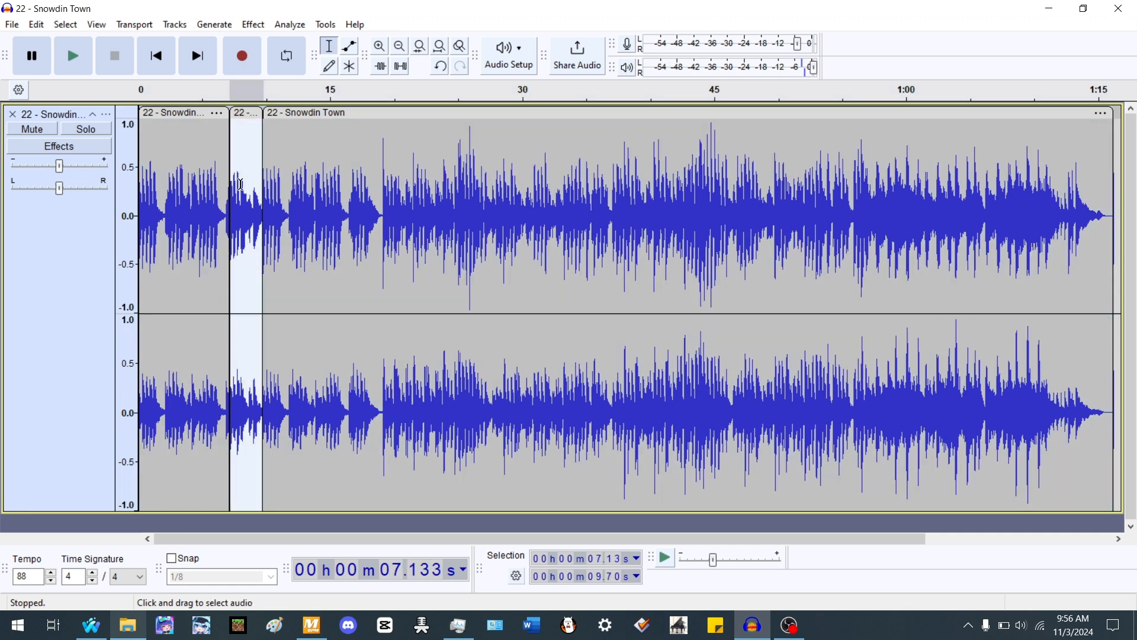
{"action": "double_click", "coordinate": [198, 223]}
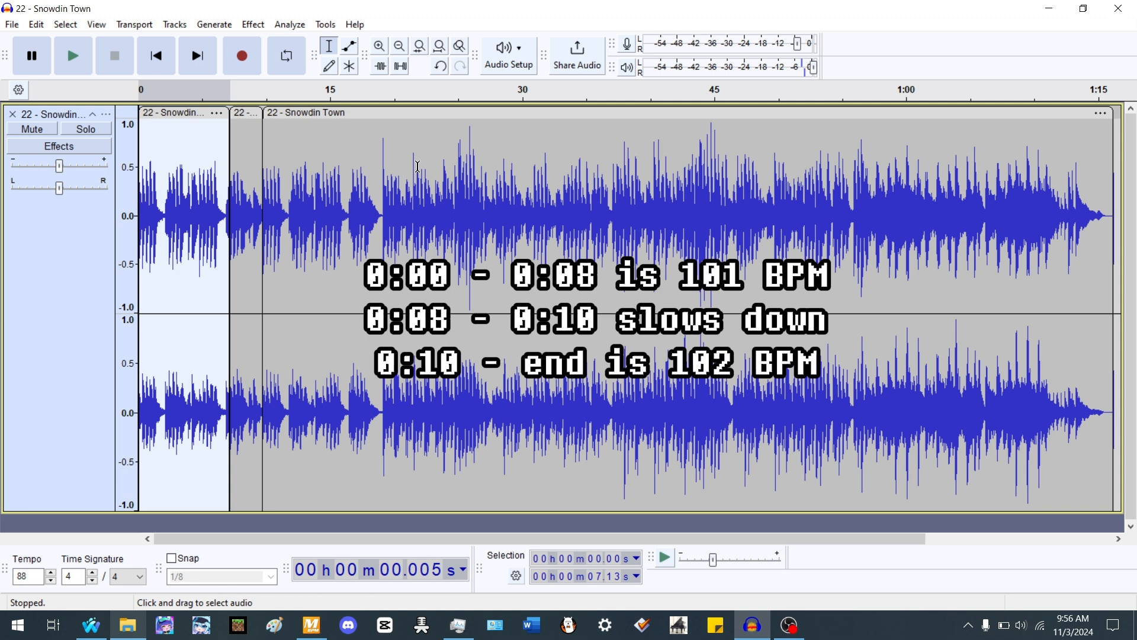
{"action": "double_click", "coordinate": [509, 169]}
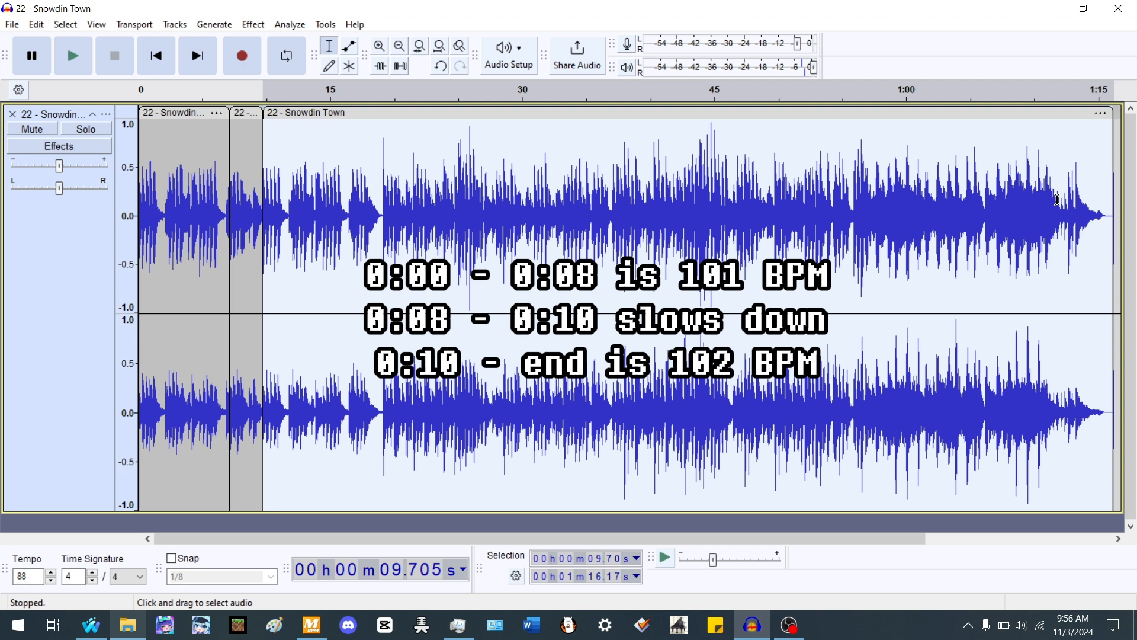
{"action": "key", "text": "ctrl+a"}
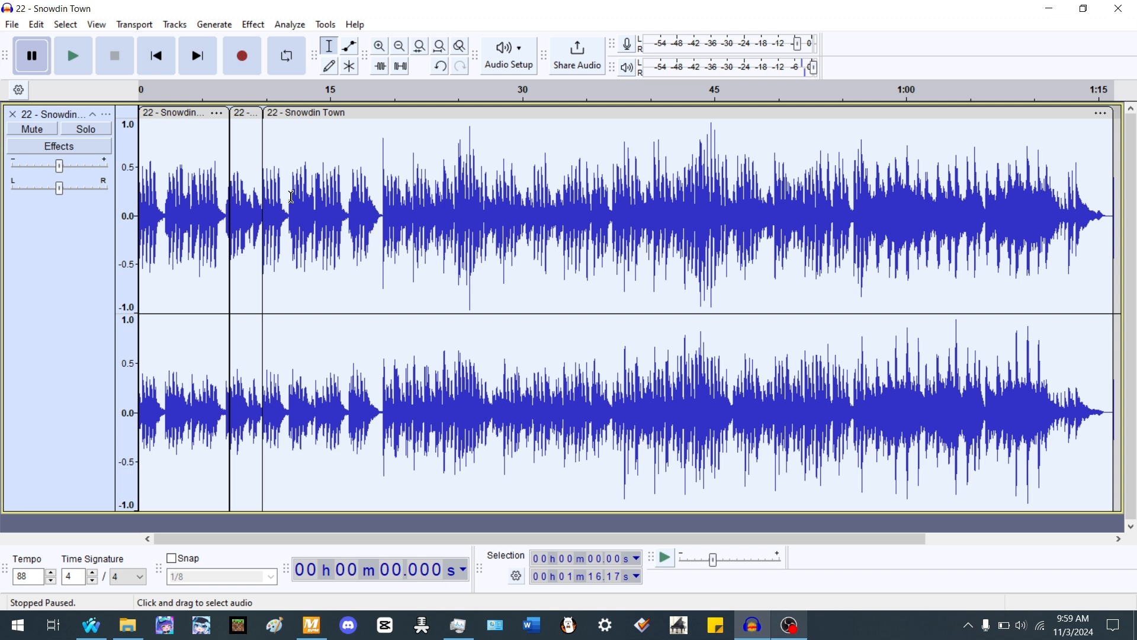
{"action": "double_click", "coordinate": [418, 209]}
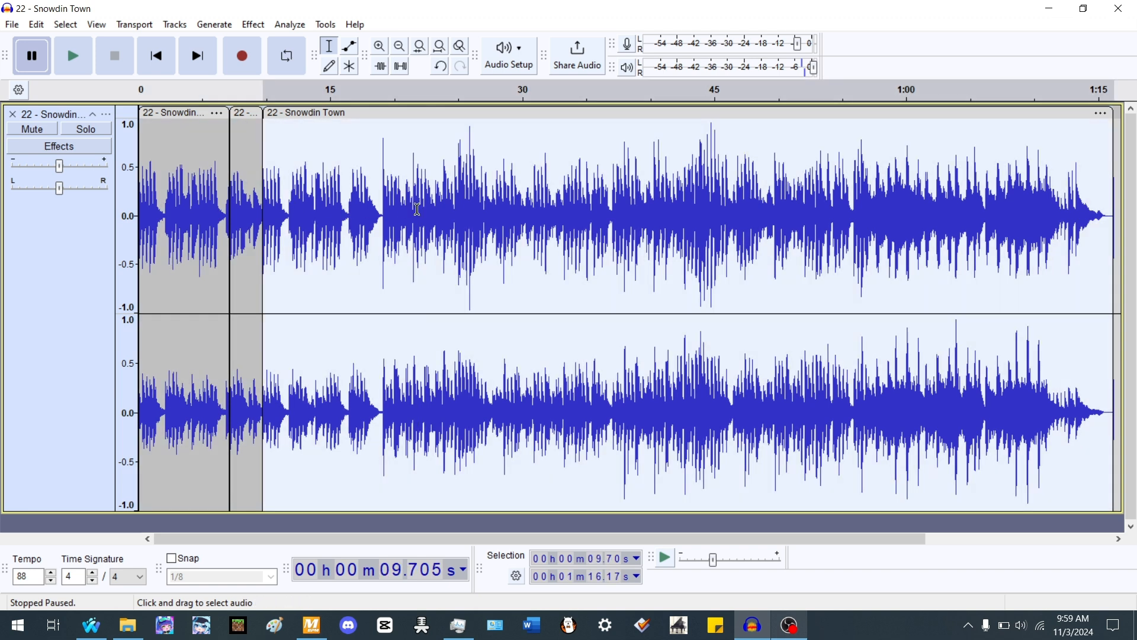
{"action": "left_click", "coordinate": [71, 260]}
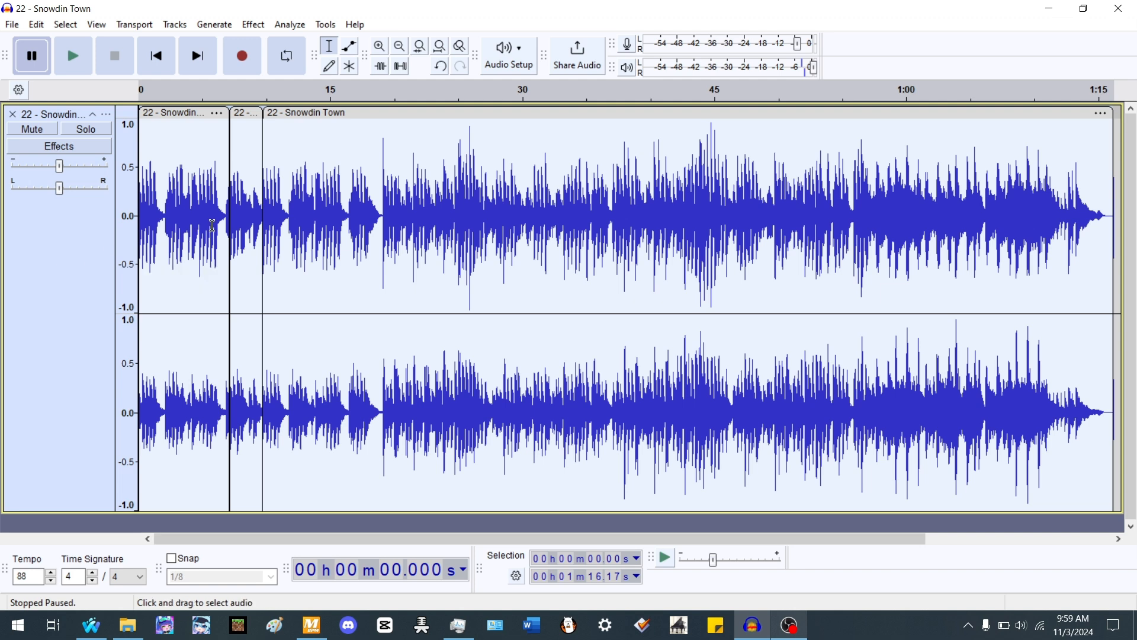
{"action": "double_click", "coordinate": [247, 191]}
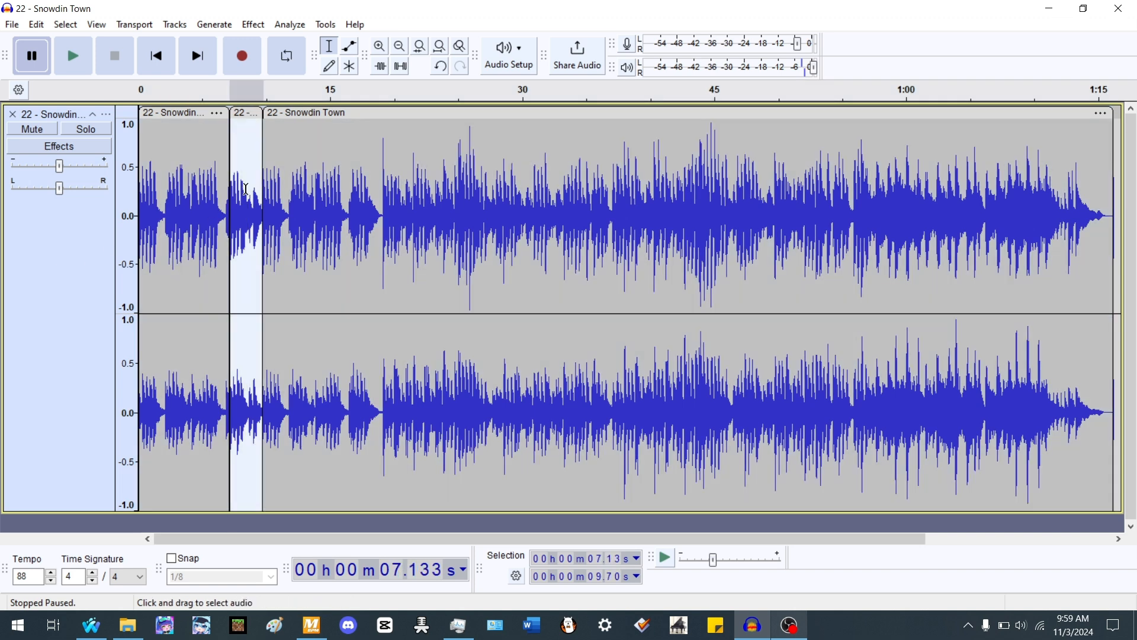
{"action": "left_click", "coordinate": [156, 56]}
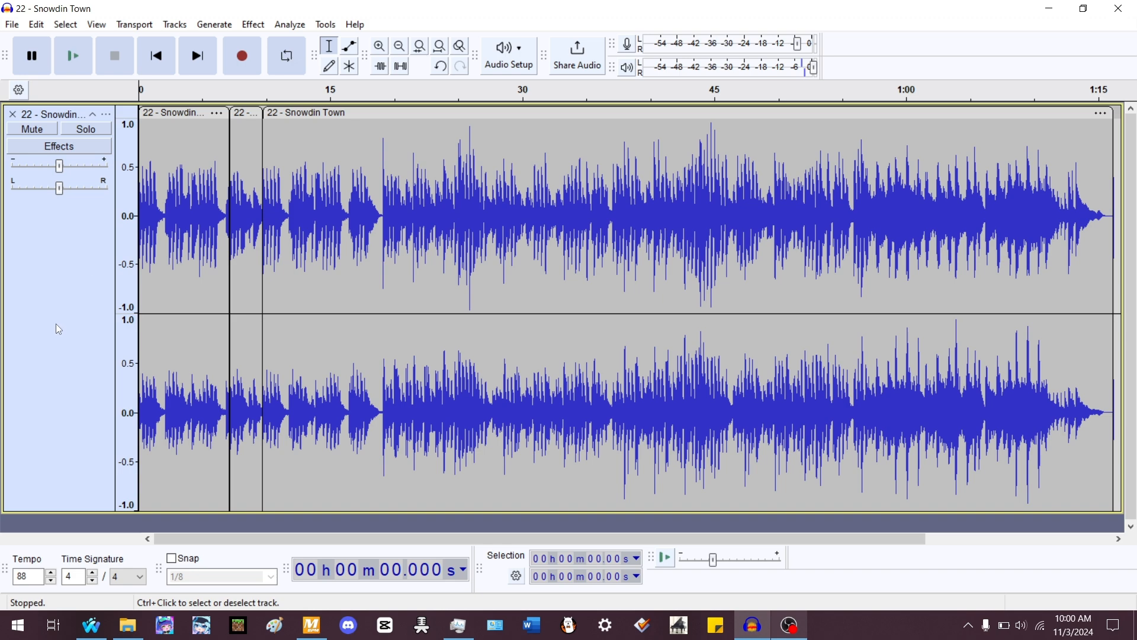
- Generate a Rhythm Track at 102 BPM starting from the very beginning of the song
{"action": "key", "text": "ctrl+1"}
{"action": "key", "text": "ctrl+1"}
{"action": "key", "text": "ctrl+1"}
{"action": "key", "text": "ctrl+1"}
{"action": "key", "text": "ctrl+1"}
{"action": "key", "text": "ctrl+1"}
{"action": "key", "text": "ctrl+1"}
{"action": "key", "text": "ctrl+1"}
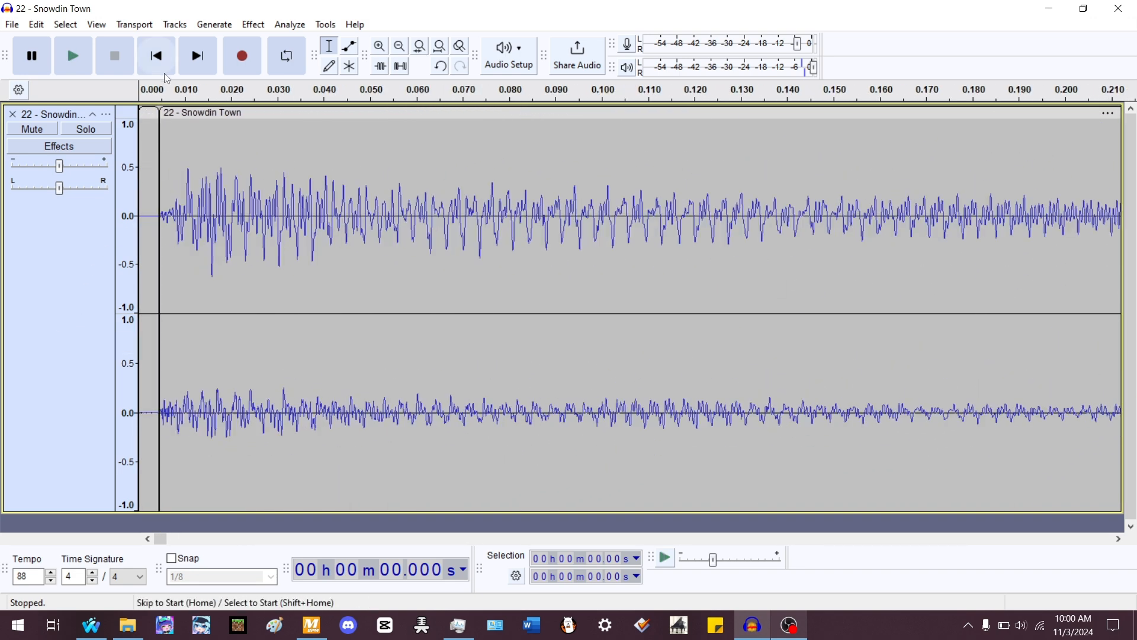
{"action": "left_click", "coordinate": [193, 174]}
{"action": "left_click", "coordinate": [160, 284]}
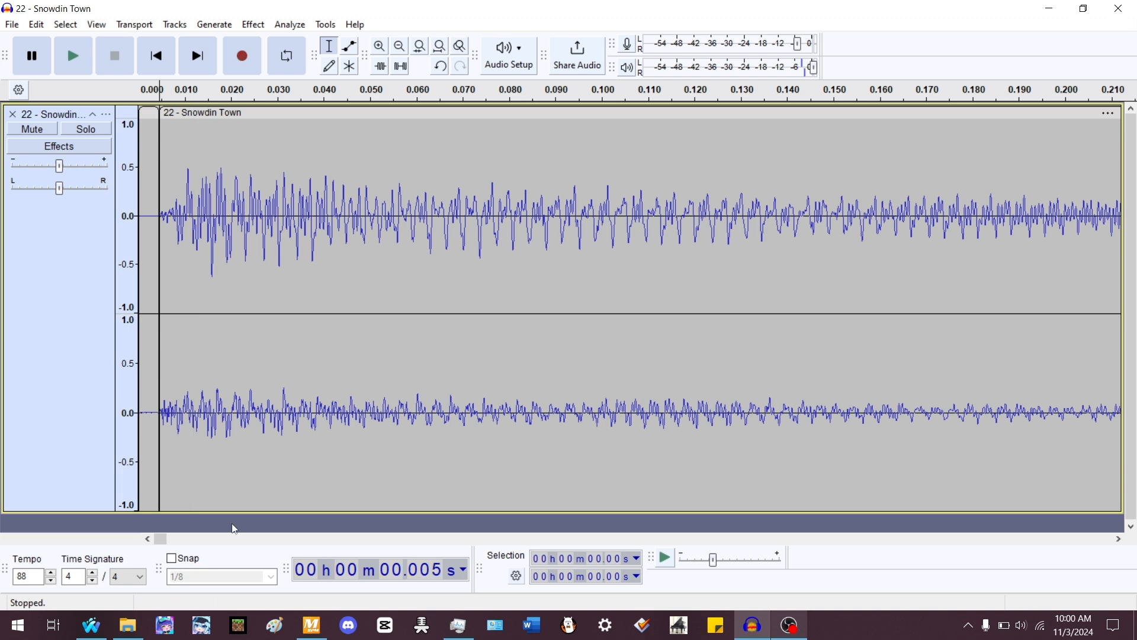
{"action": "left_click", "coordinate": [233, 527]}
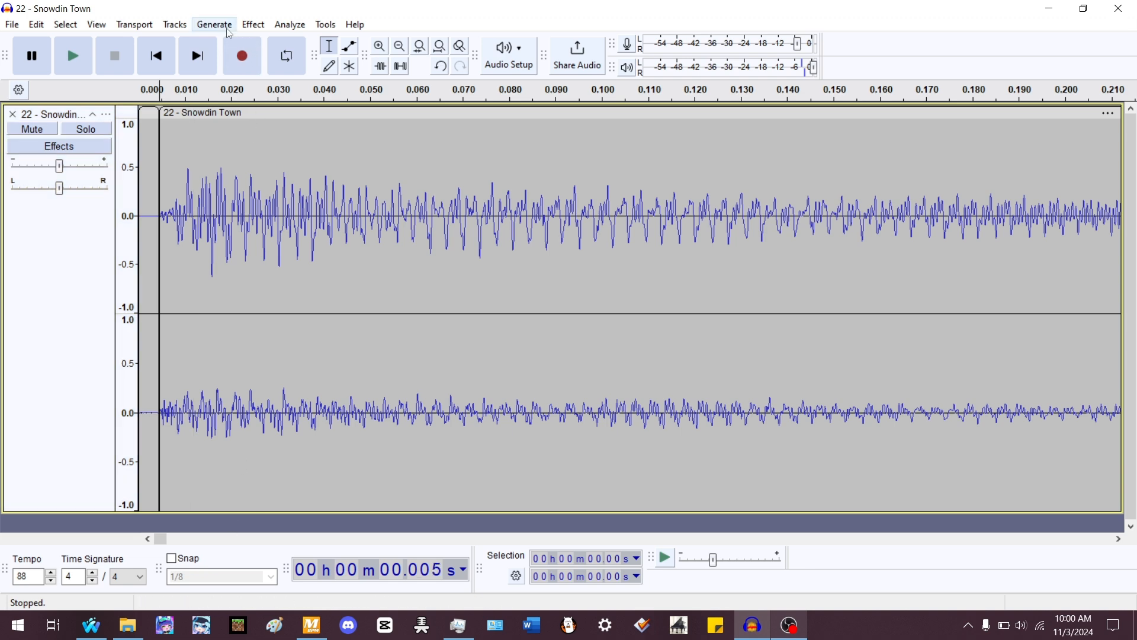
{"action": "left_click", "coordinate": [227, 28]}
{"action": "left_click", "coordinate": [246, 166]}
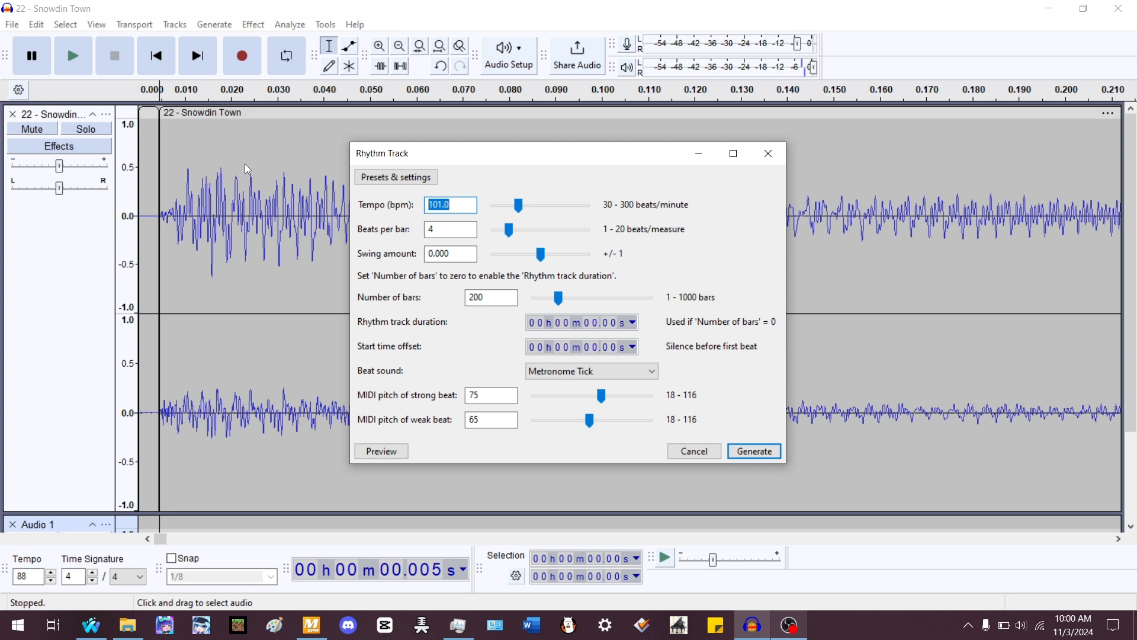
{"action": "key", "text": "BackSpace"}
{"action": "type", "text": "10"}
{"action": "key", "text": "BackSpace"}
{"action": "key", "text": "BackSpace"}
{"action": "type", "text": "102"}
{"action": "left_click", "coordinate": [437, 230]}
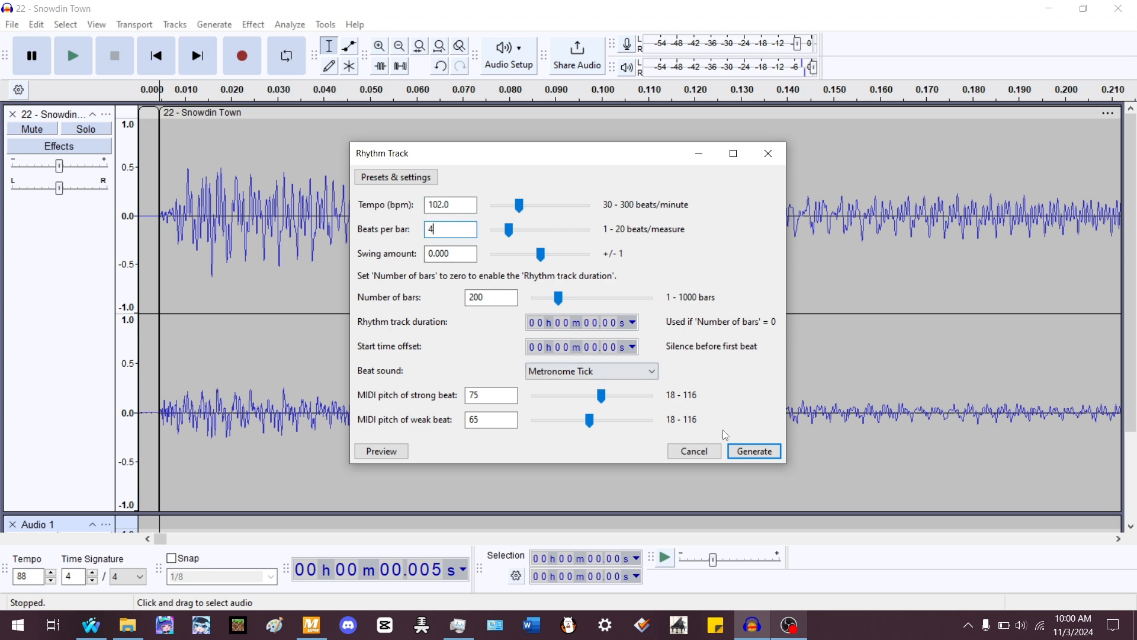
{"action": "left_click", "coordinate": [755, 451]}
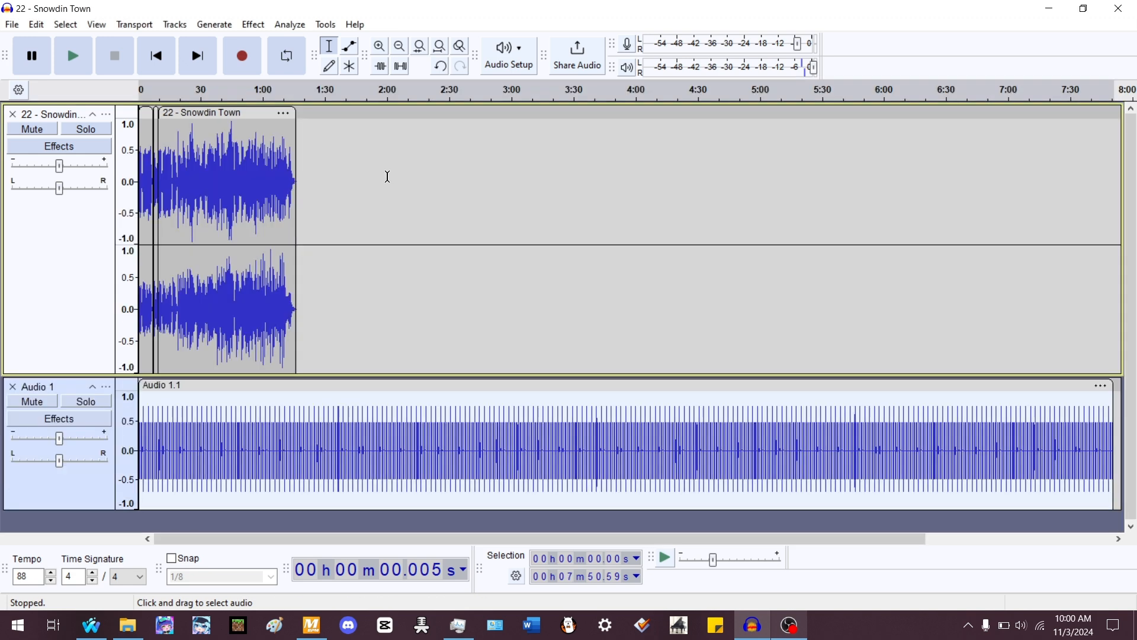
- Delete the rhythm track's part beyond the song's end and detach its beats at silences
{"action": "left_click_drag", "start_coordinate": [309, 196], "coordinate": [1133, 435]}
{"action": "key", "text": "Delete"}
{"action": "key", "text": "Home"}
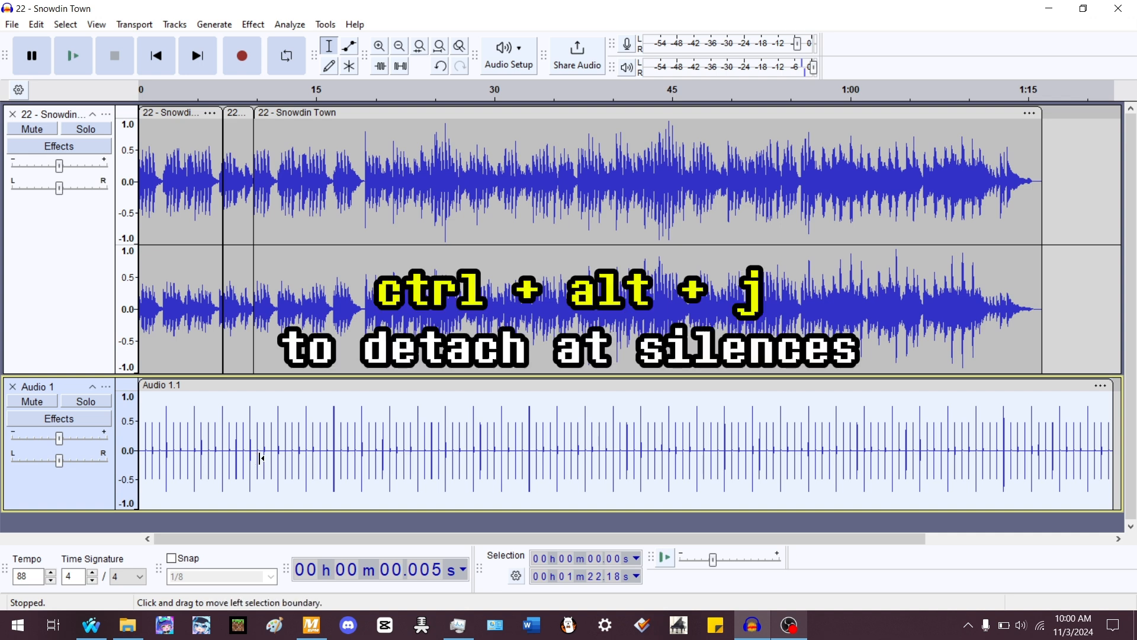
{"action": "key", "text": "ctrl+alt+j"}
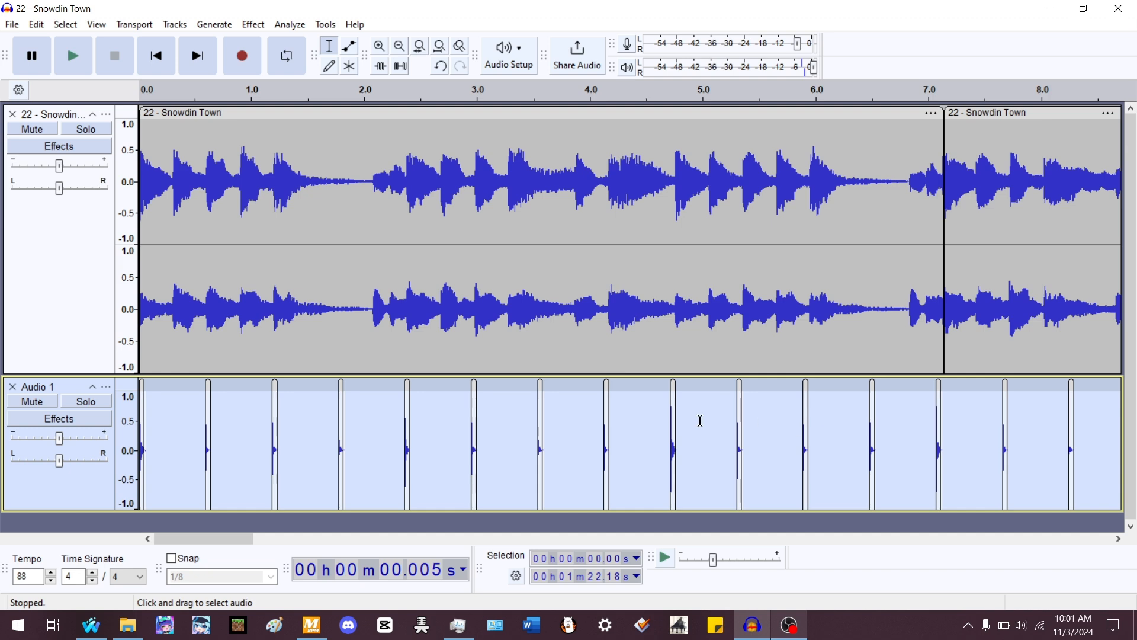
- Apply Change Tempo from 101 to 102 BPM to the first song clip, then undo it
{"action": "double_click", "coordinate": [307, 180]}
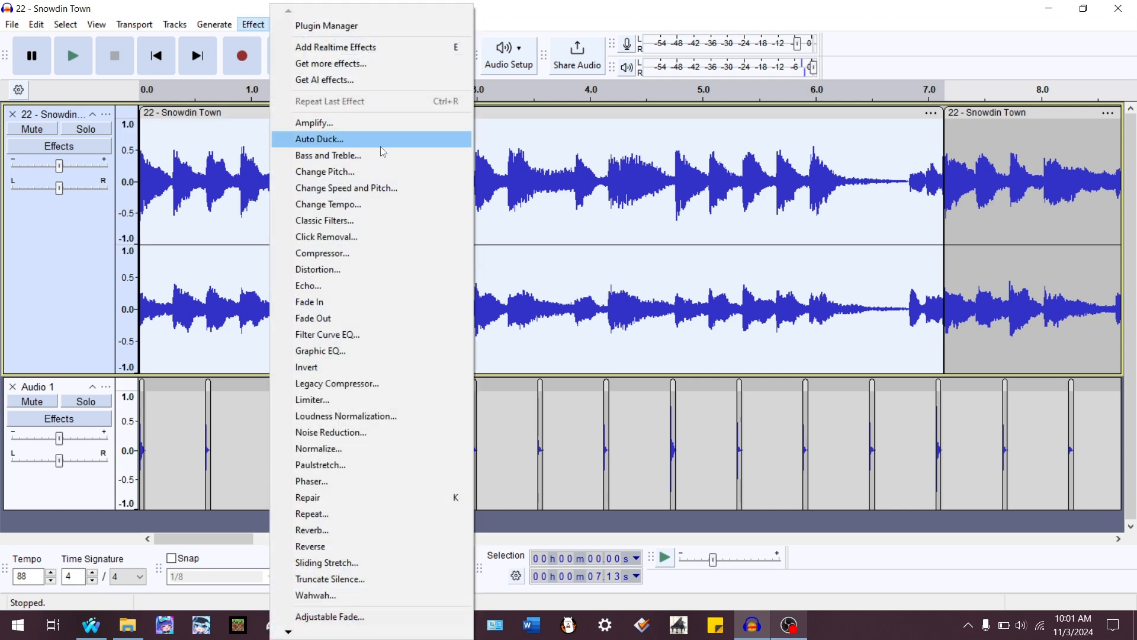
{"action": "left_click", "coordinate": [353, 204]}
{"action": "left_click", "coordinate": [545, 308]}
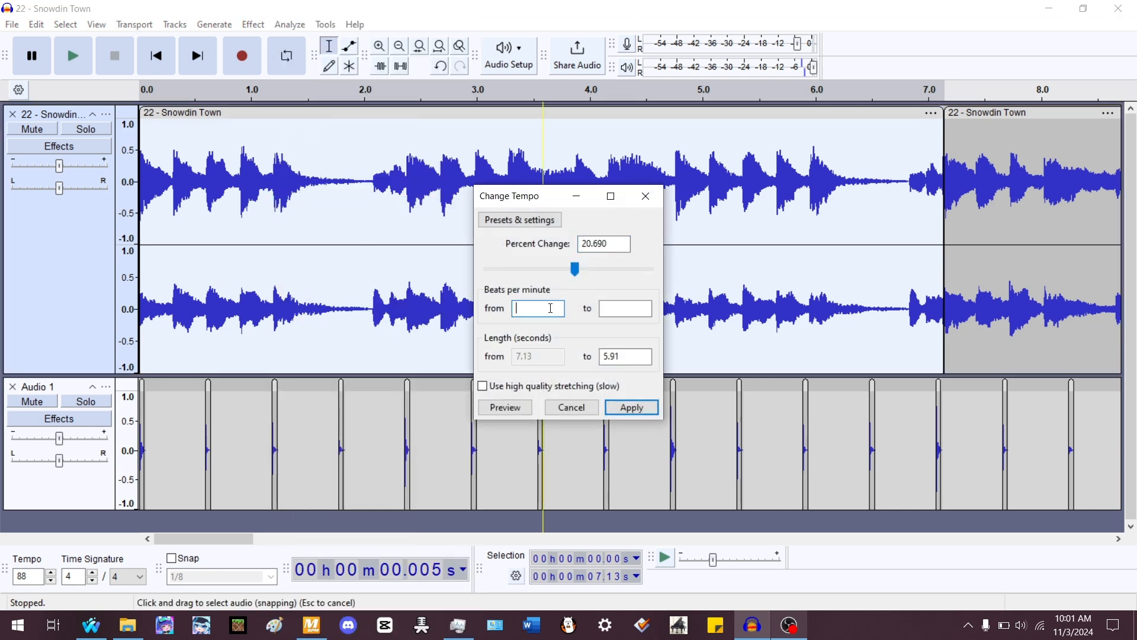
{"action": "type", "text": "101"}
{"action": "key", "text": "Tab"}
{"action": "type", "text": "102"}
{"action": "key", "text": "Return"}
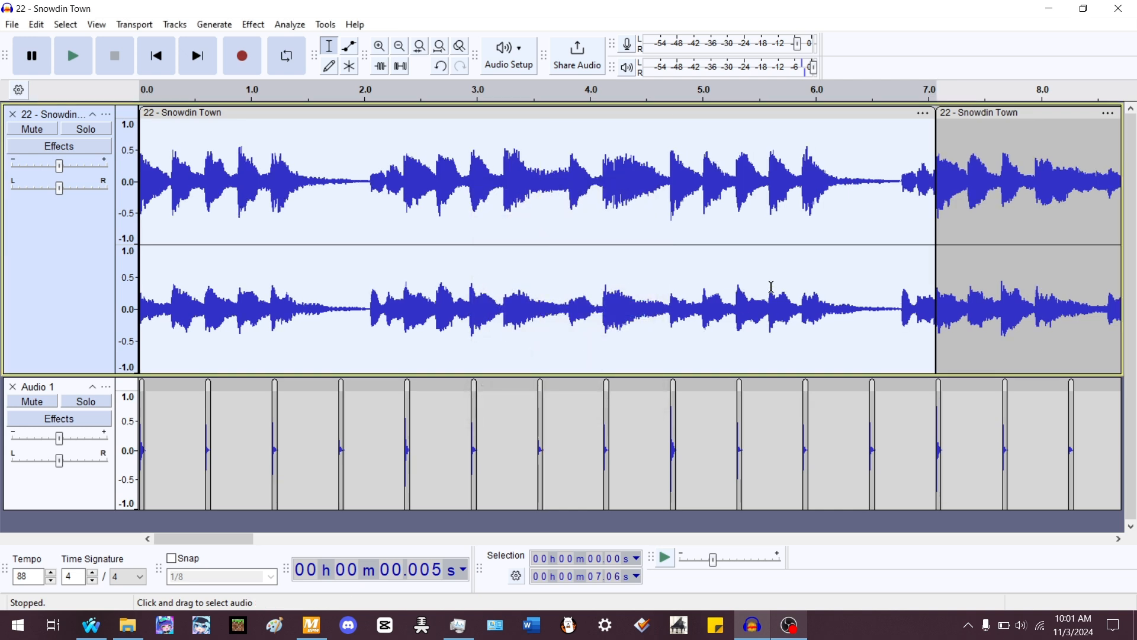
{"action": "key", "text": "ctrl+z"}
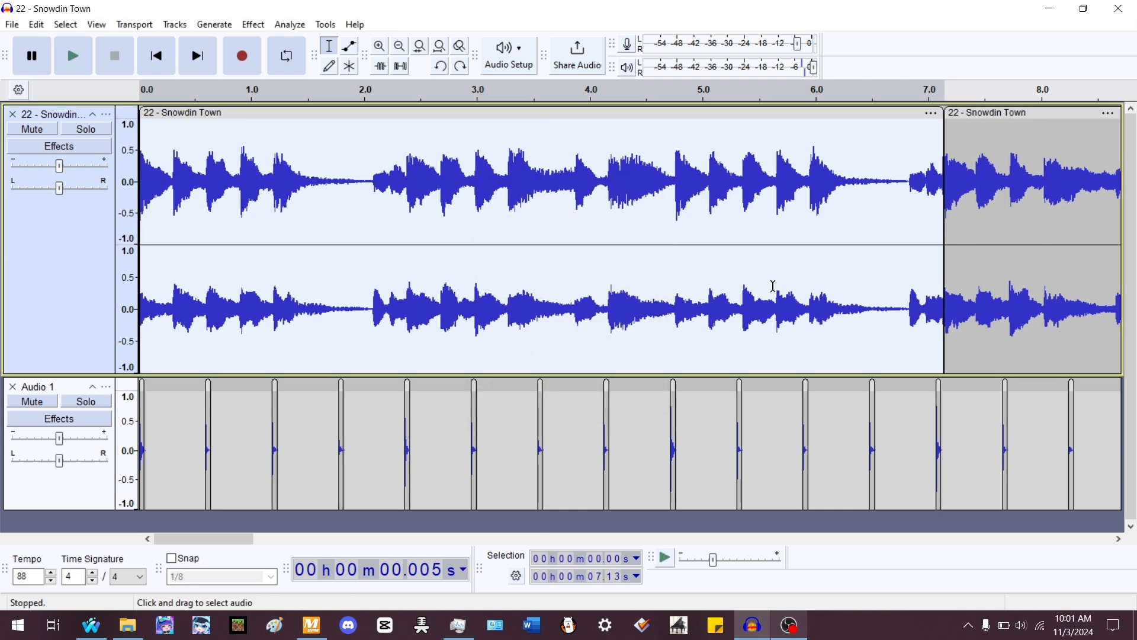
- Redo and undo the tempo change to compare the first clip's end against the nearby beat
{"action": "scroll", "coordinate": [960, 182], "scroll_direction": "up", "scroll_amount": 3}
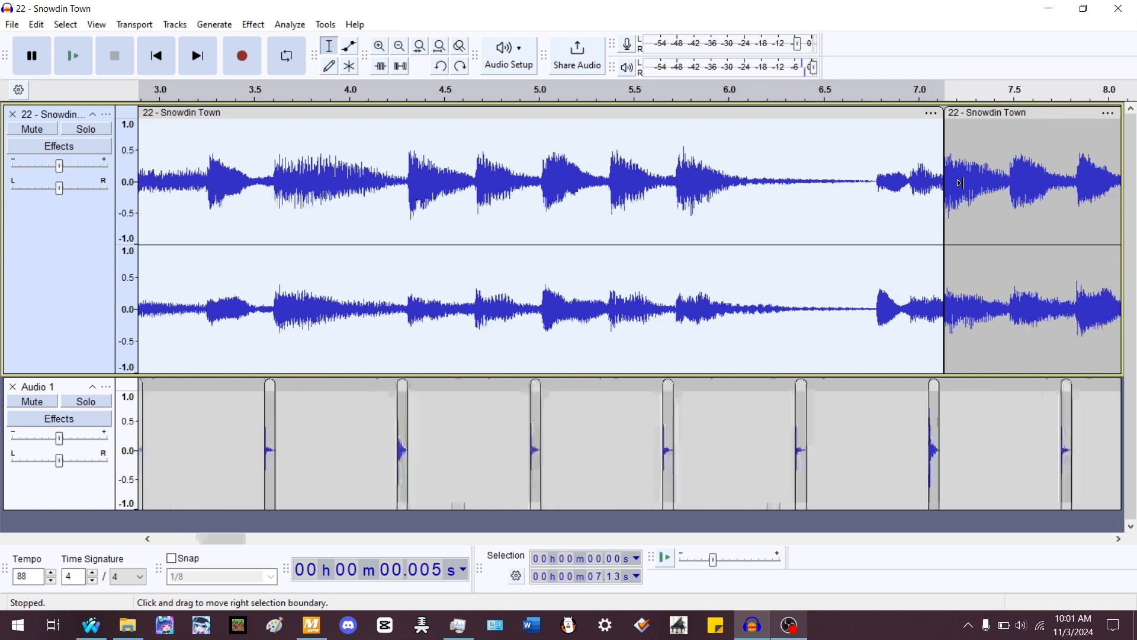
{"action": "scroll", "coordinate": [954, 195], "scroll_direction": "up", "scroll_amount": 2}
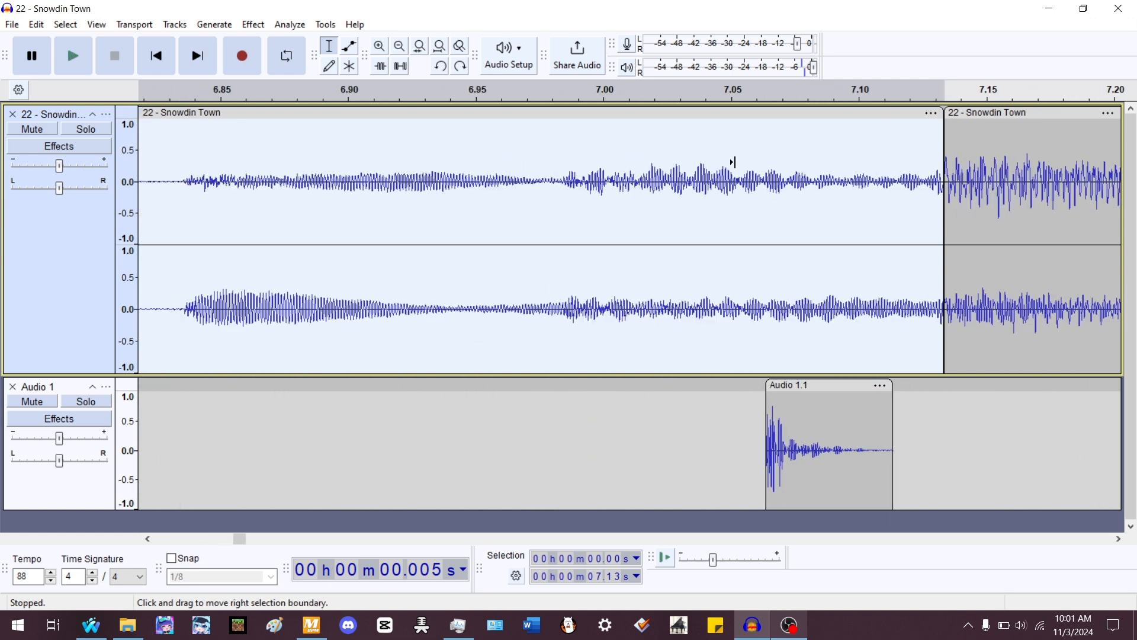
{"action": "key", "text": "ctrl+y"}
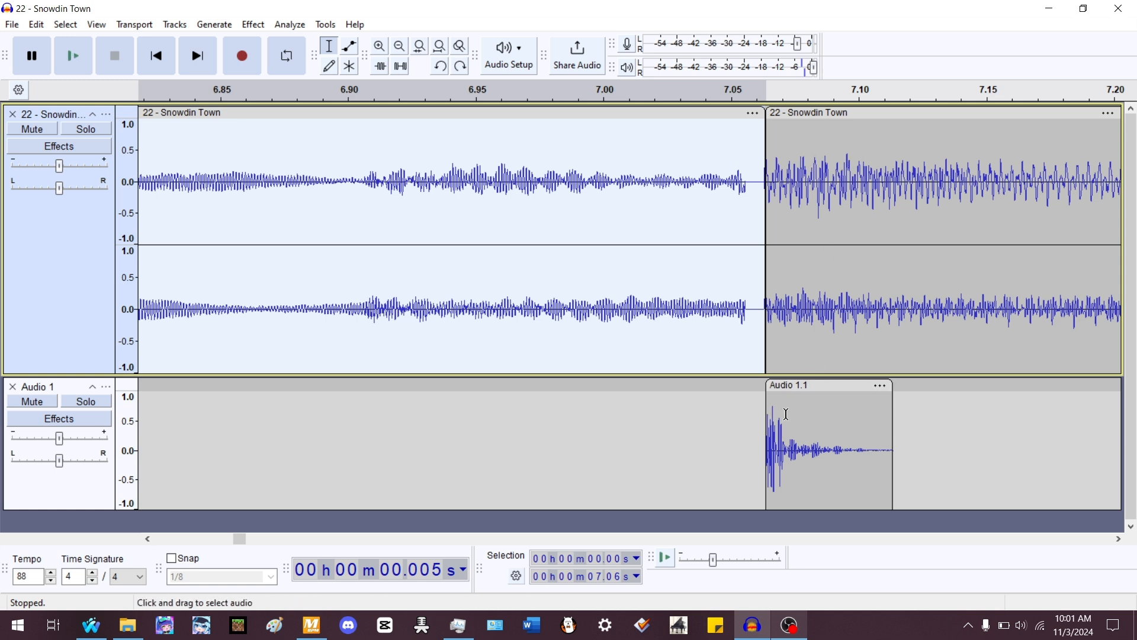
{"action": "key", "text": "ctrl+z"}
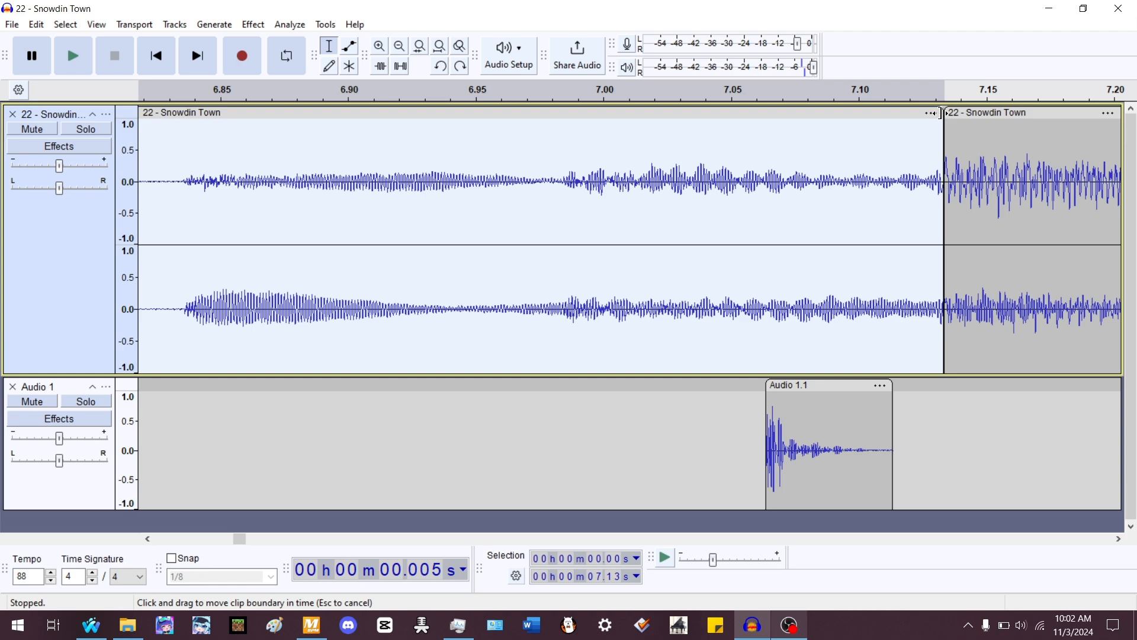
- Time-stretch the first song clip to 101% so its end lines up with the nearby beat
{"action": "key", "text": "alt"}
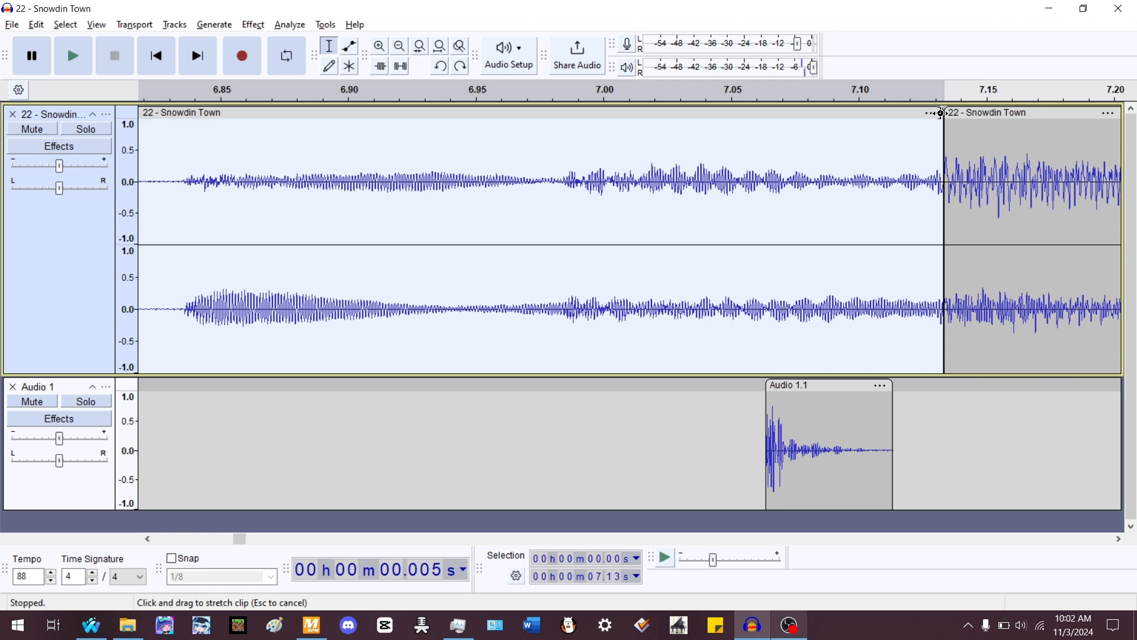
{"action": "left_click_drag", "start_coordinate": [941, 112], "coordinate": [764, 191]}
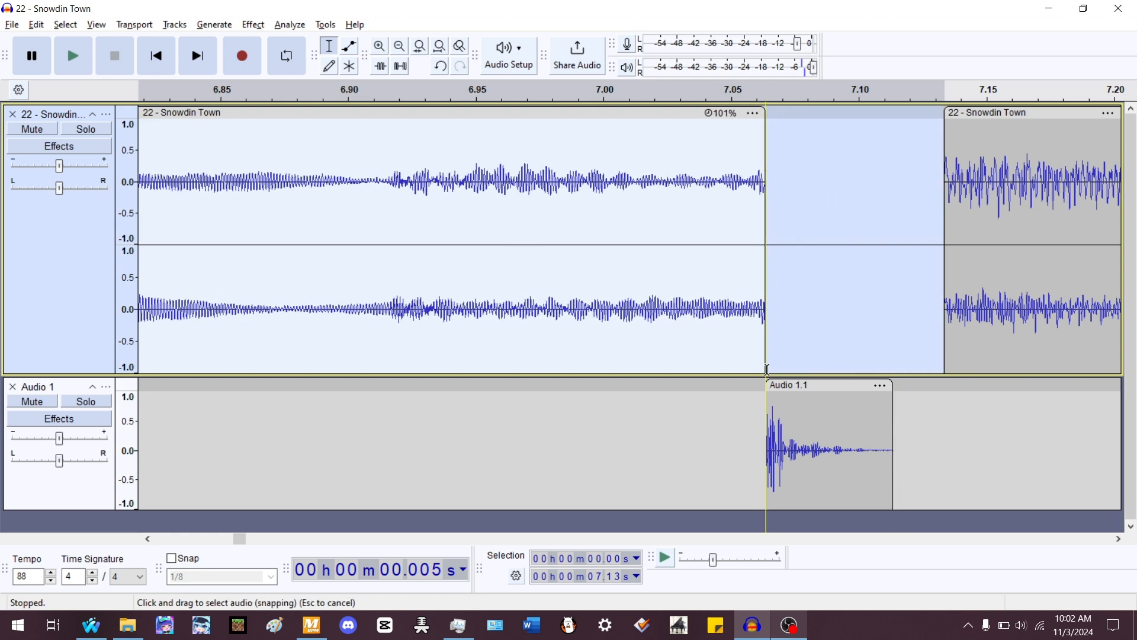
- Try stretching the first clip further to 102% and return it to 101%
{"action": "scroll", "coordinate": [770, 179], "scroll_direction": "down", "scroll_amount": 2, "text": "ctrl"}
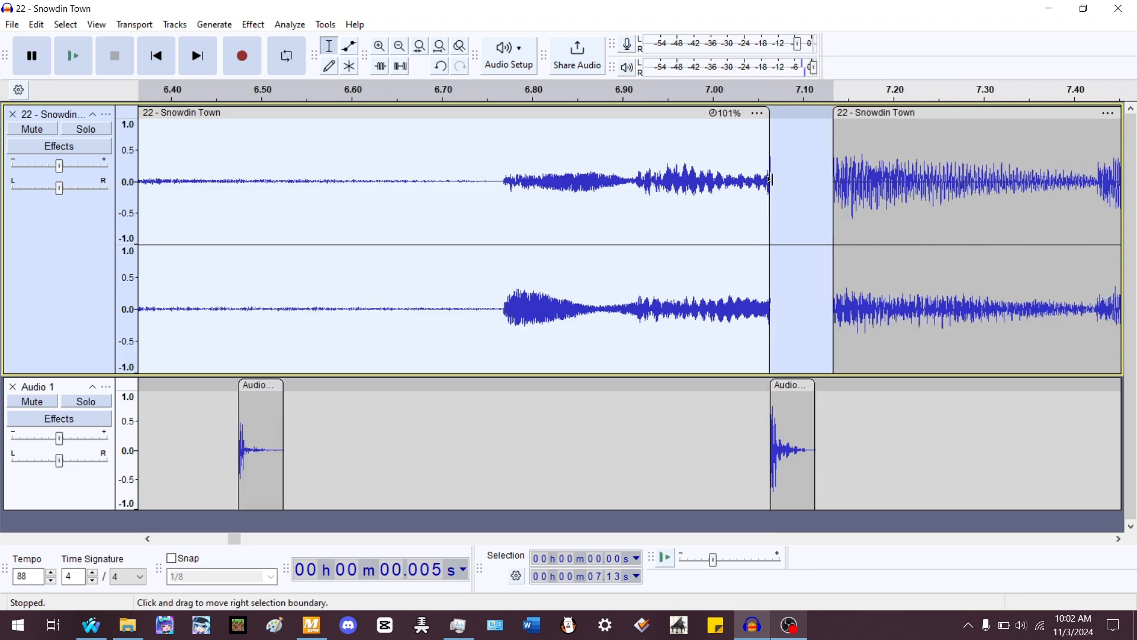
{"action": "scroll", "coordinate": [770, 179], "scroll_direction": "down", "scroll_amount": 1, "text": "ctrl"}
{"action": "left_click_drag", "start_coordinate": [772, 113], "coordinate": [719, 208]}
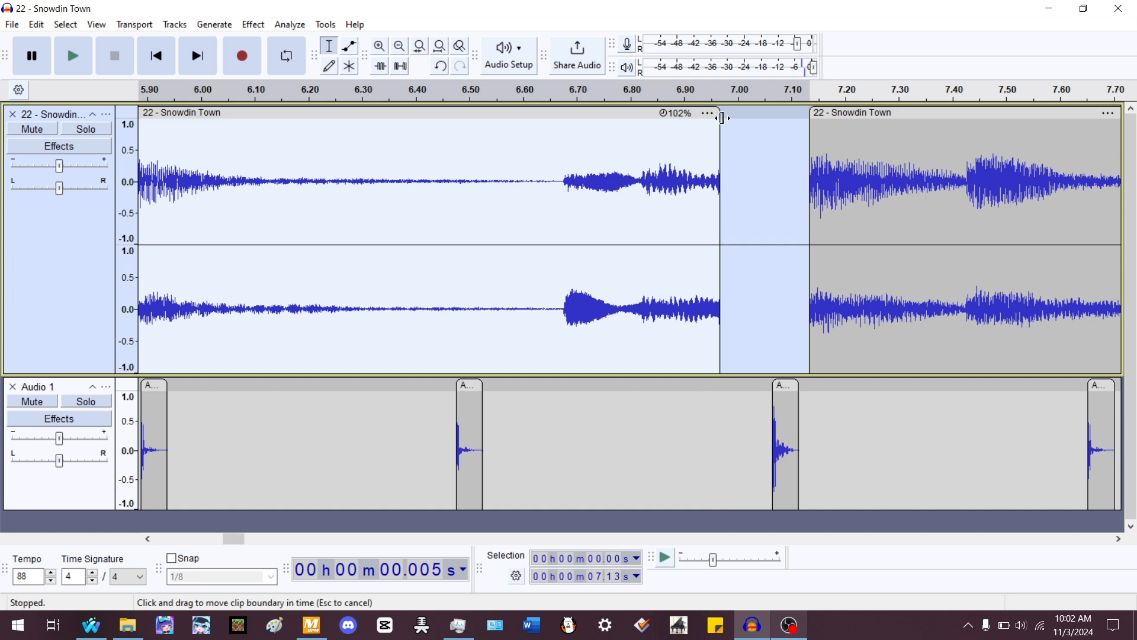
{"action": "left_click_drag", "start_coordinate": [720, 148], "coordinate": [772, 150]}
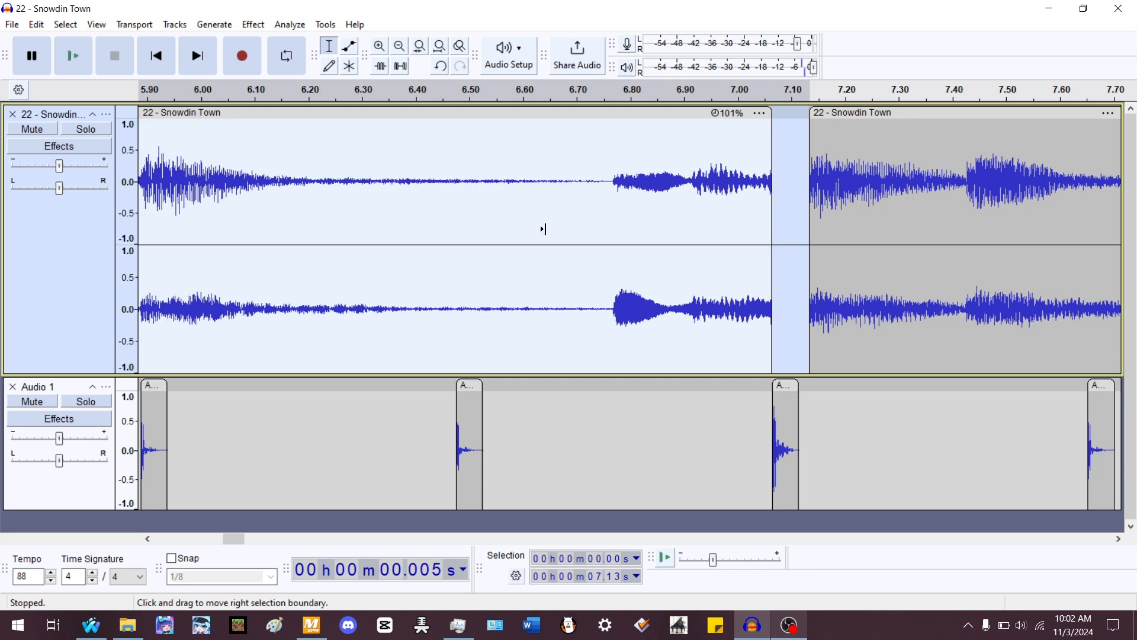
- Move the second song clip left so it starts right at the first clip's end
{"action": "scroll", "coordinate": [489, 204], "scroll_direction": "down", "scroll_amount": 2}
{"action": "left_click_drag", "start_coordinate": [694, 108], "coordinate": [583, 113]}
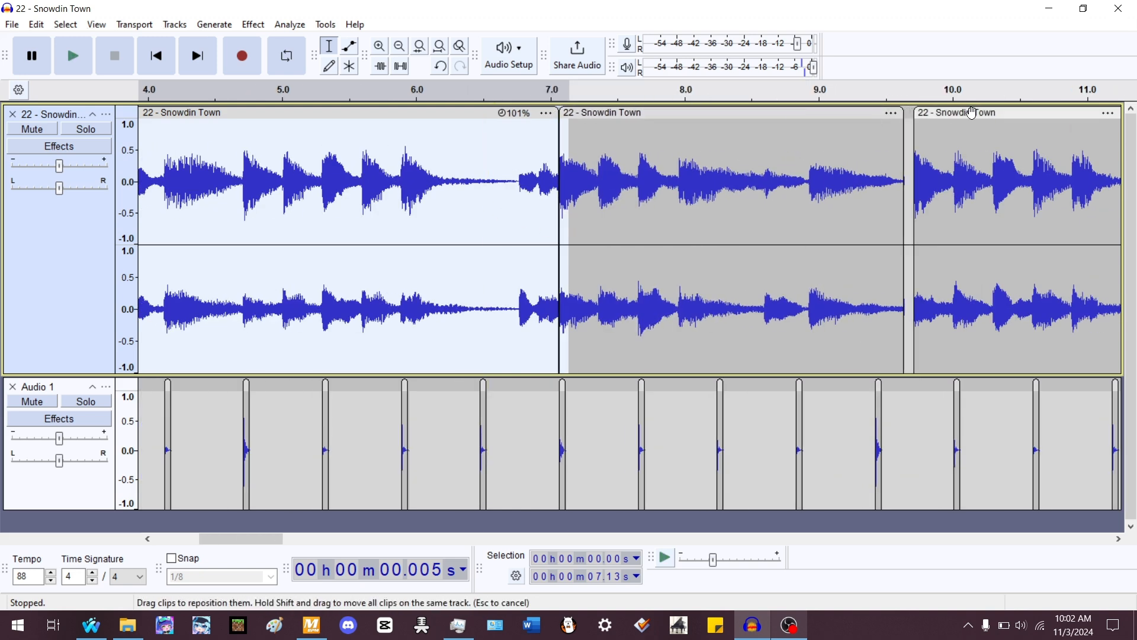
{"action": "left_click", "coordinate": [515, 169]}
{"action": "double_click", "coordinate": [458, 168]}
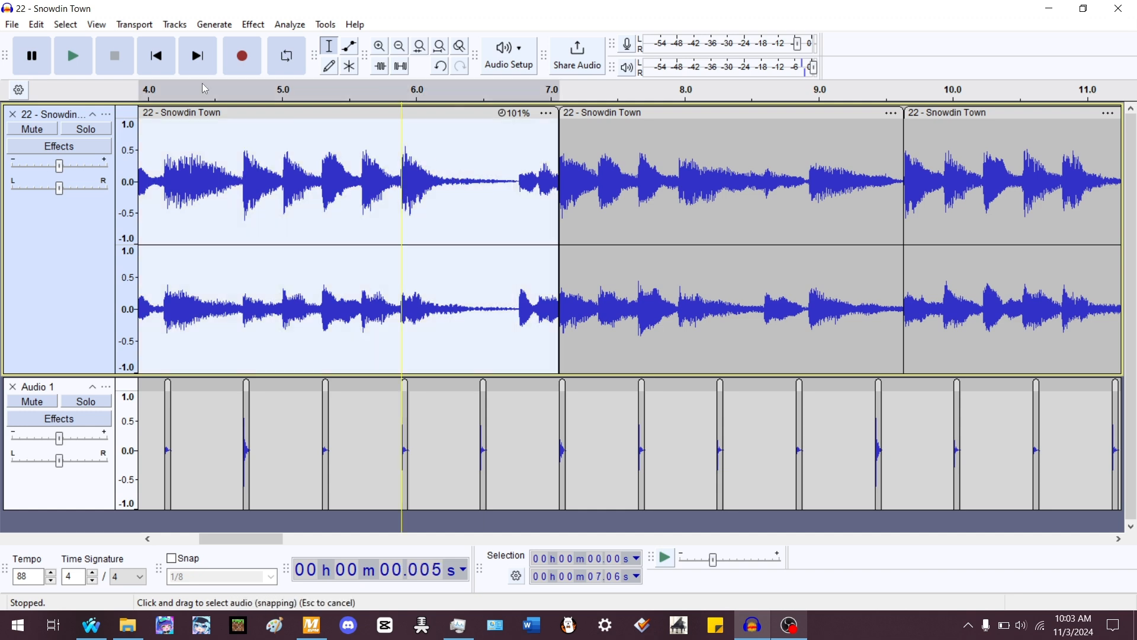
- Play the song from the start with the rhythm track's gain raised slightly to check the alignment
{"action": "left_click", "coordinate": [157, 56]}
{"action": "left_click", "coordinate": [368, 173]}
{"action": "double_click", "coordinate": [368, 173]}
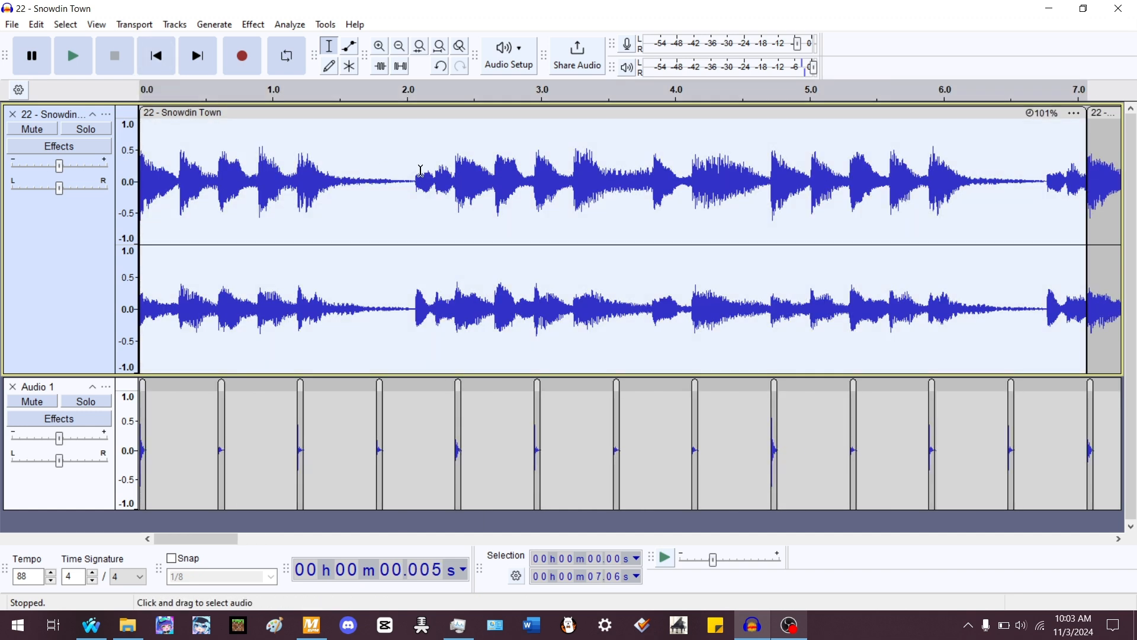
{"action": "key", "text": "space"}
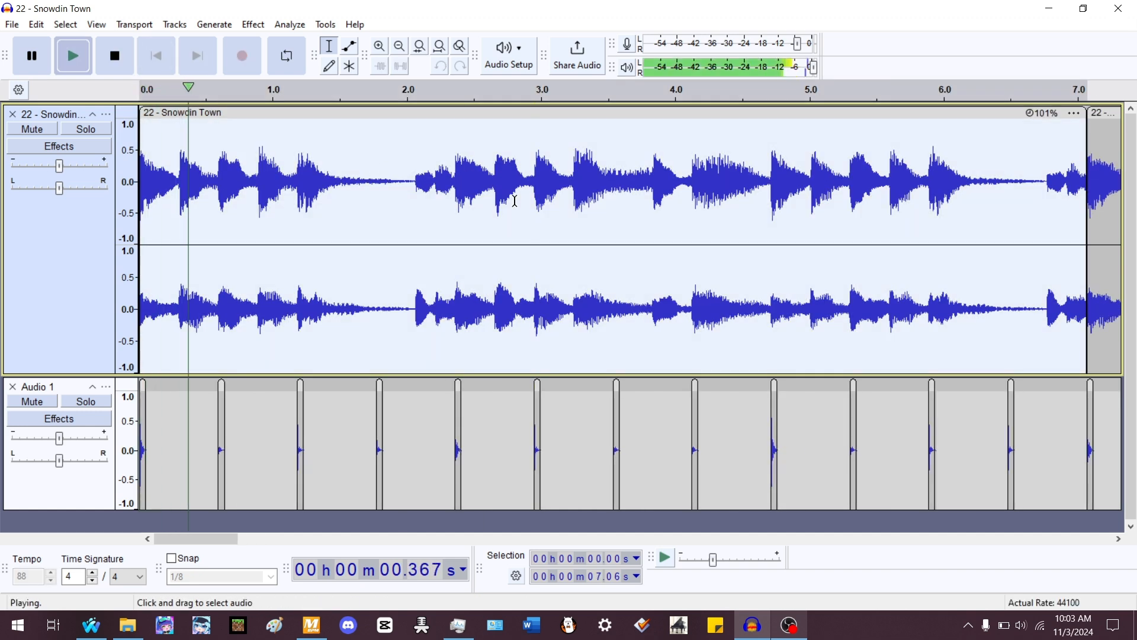
{"action": "left_click_drag", "start_coordinate": [59, 438], "coordinate": [71, 441]}
{"action": "scroll", "coordinate": [357, 195], "scroll_direction": "down", "scroll_amount": 2}
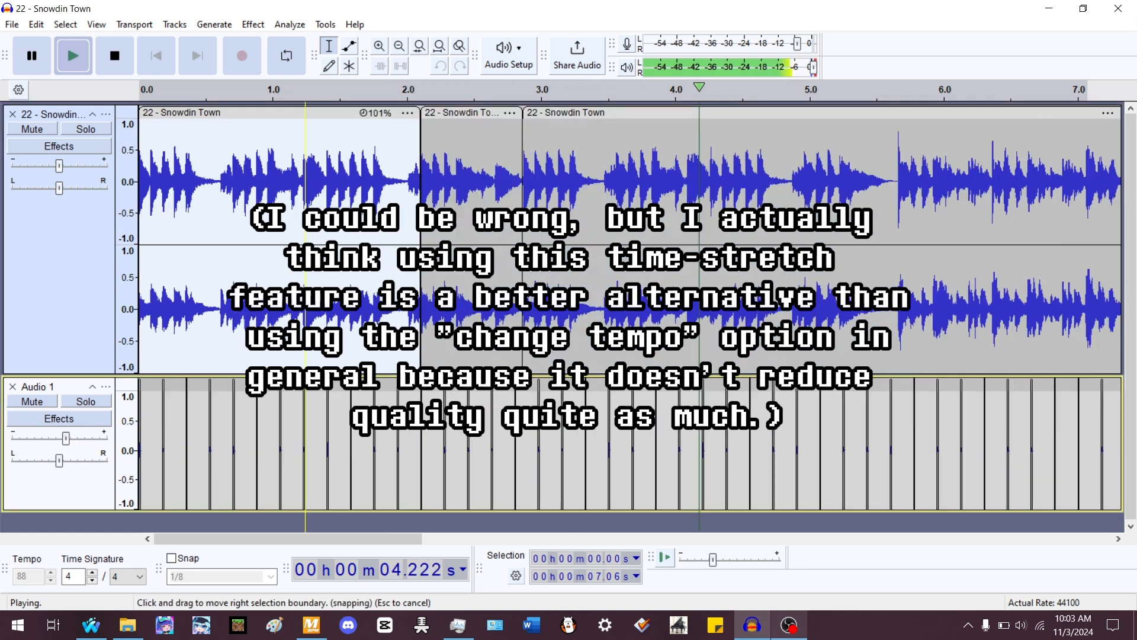
{"action": "scroll", "coordinate": [358, 196], "scroll_direction": "up", "scroll_amount": 2}
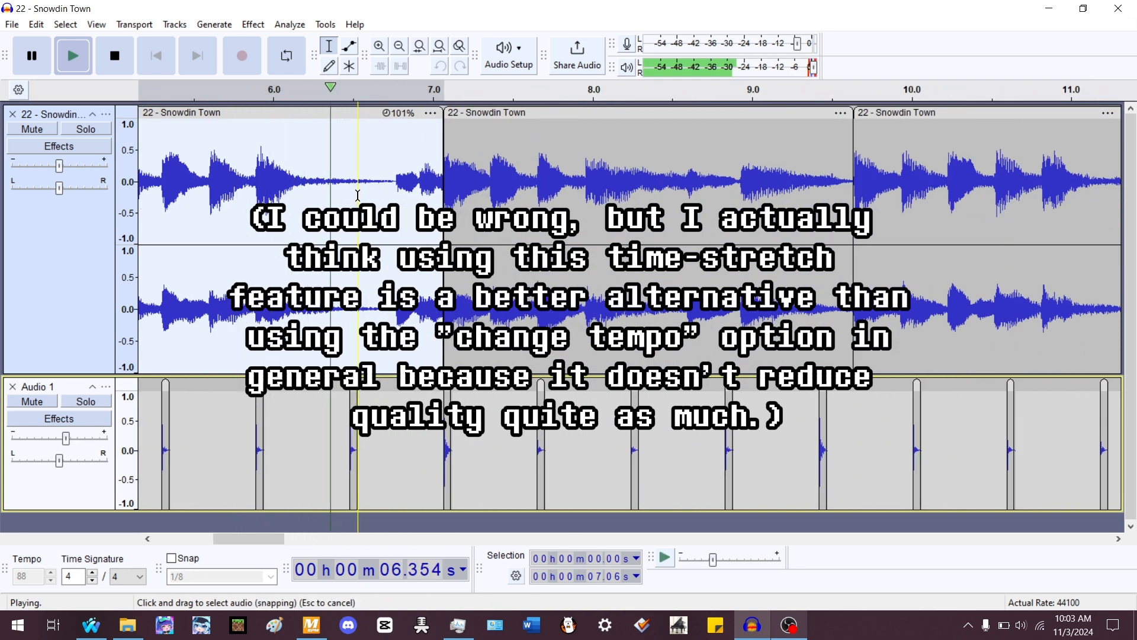
- Split the second song clip at the beat near 7.65 seconds
{"action": "double_click", "coordinate": [571, 178]}
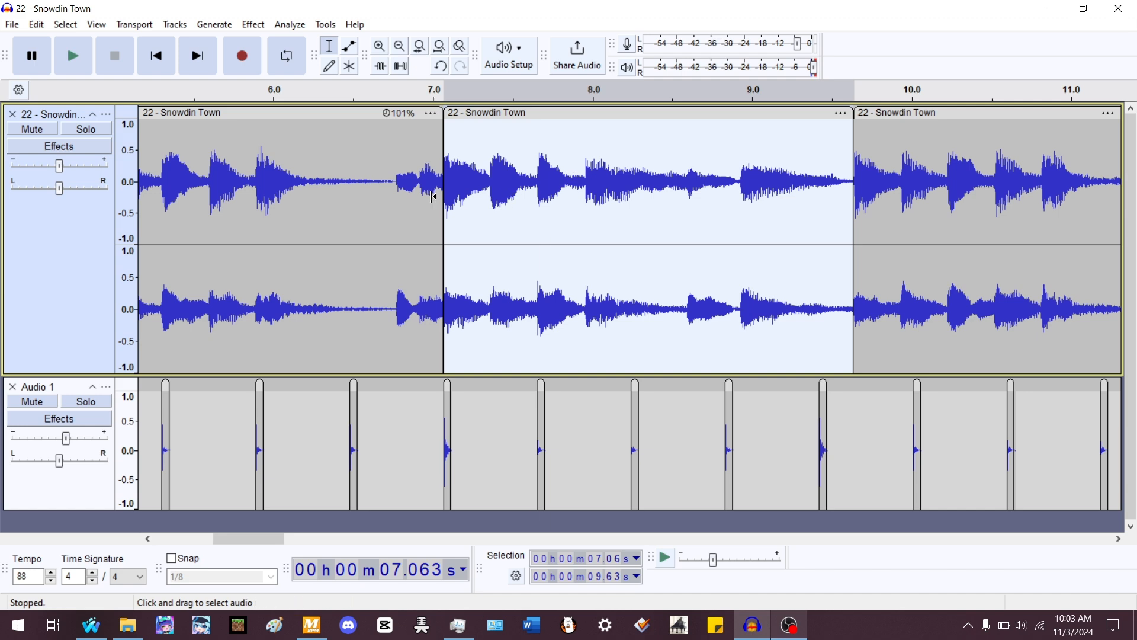
{"action": "scroll", "coordinate": [591, 148], "scroll_direction": "right", "scroll_amount": 3}
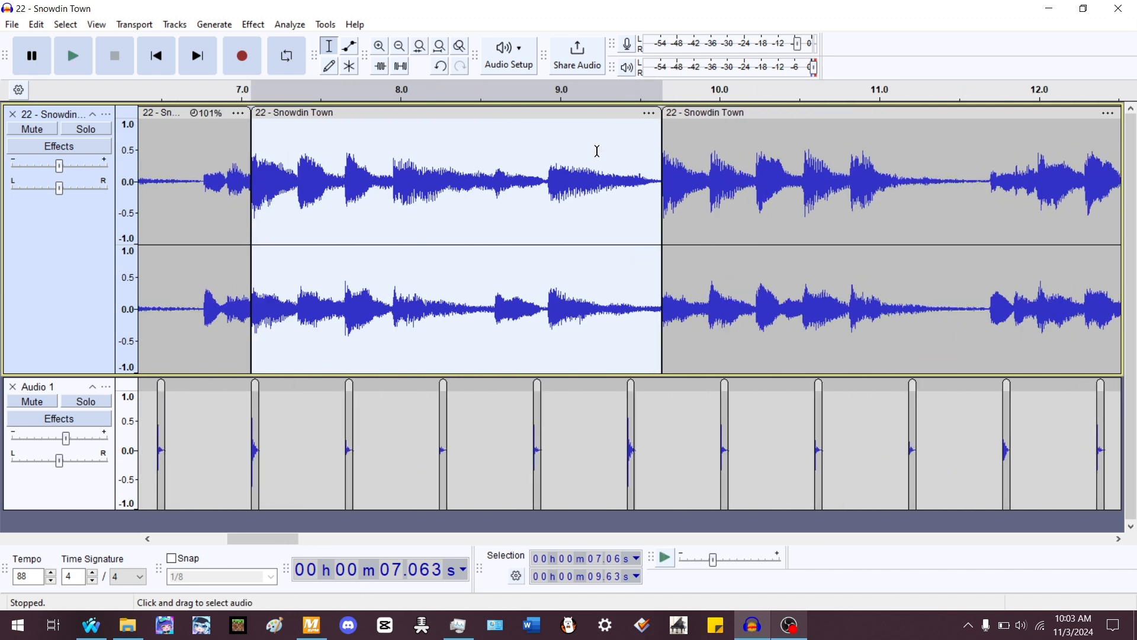
{"action": "key", "text": "space"}
{"action": "scroll", "coordinate": [255, 177], "scroll_direction": "up", "scroll_amount": 3}
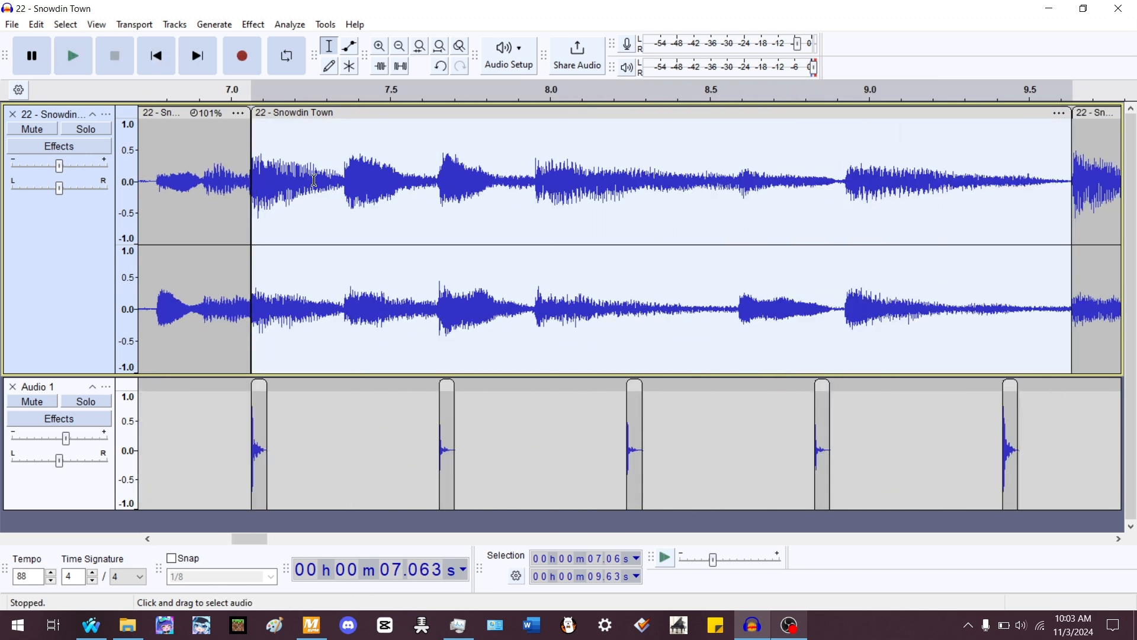
{"action": "key", "text": "space"}
{"action": "key", "text": "space"}
{"action": "left_click", "coordinate": [440, 166]}
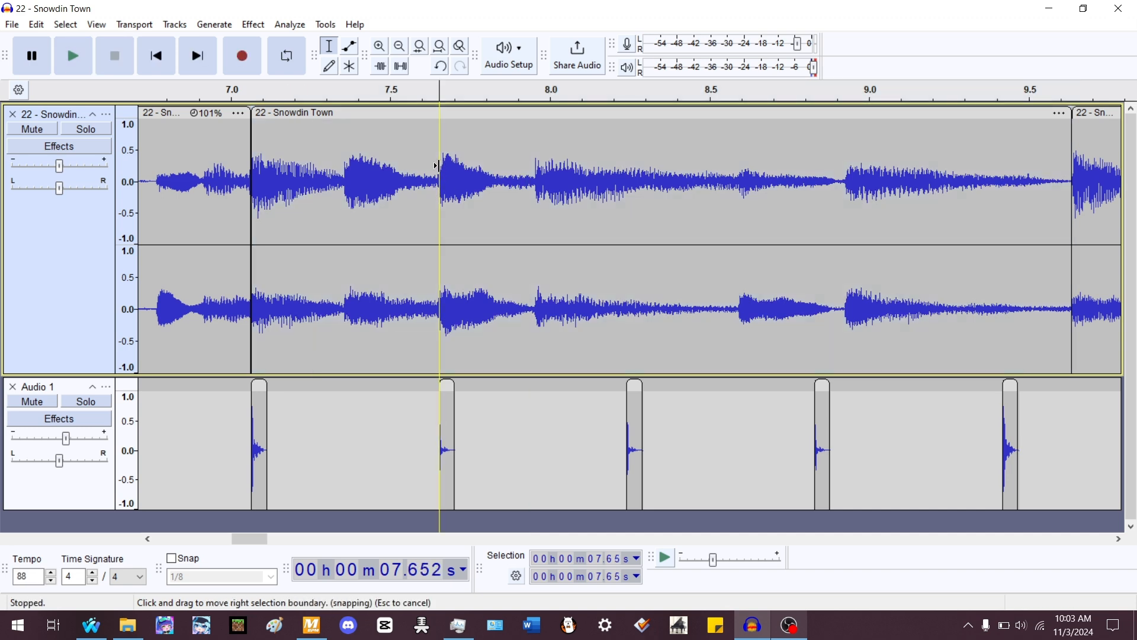
{"action": "key", "text": "ctrl+i"}
{"action": "scroll", "coordinate": [347, 170], "scroll_direction": "down", "scroll_amount": 4}
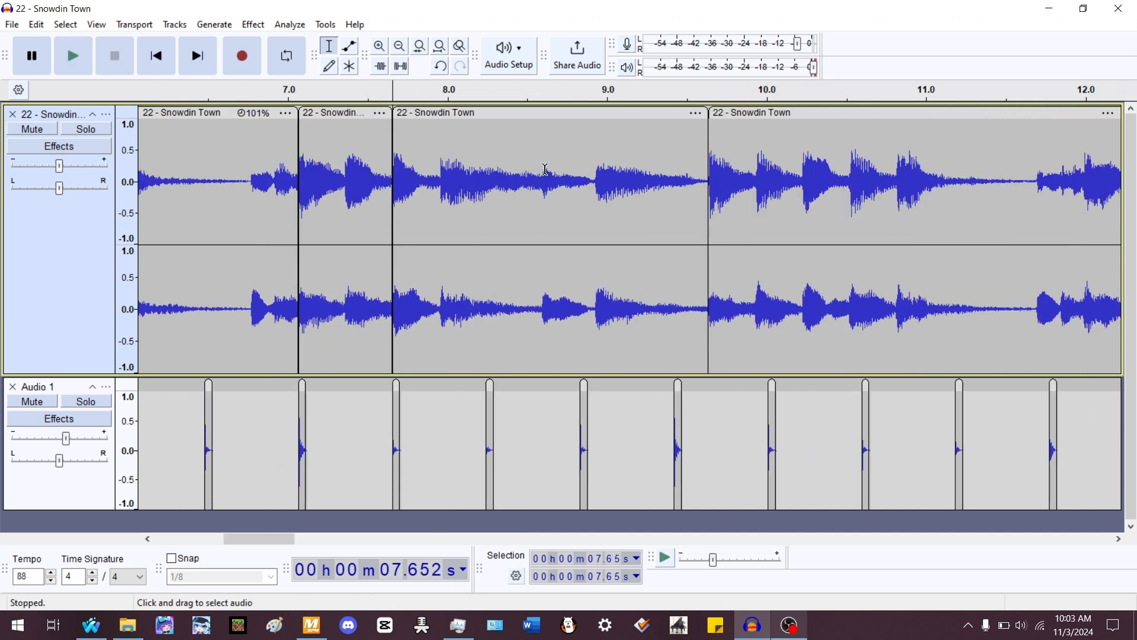
- Stretch the clip after the split to 112% so it ends on the beat near 9.4 s, and move the next clip left to meet it
{"action": "double_click", "coordinate": [559, 170]}
{"action": "scroll", "coordinate": [546, 172], "scroll_direction": "up", "scroll_amount": 3}
{"action": "key", "text": "space"}
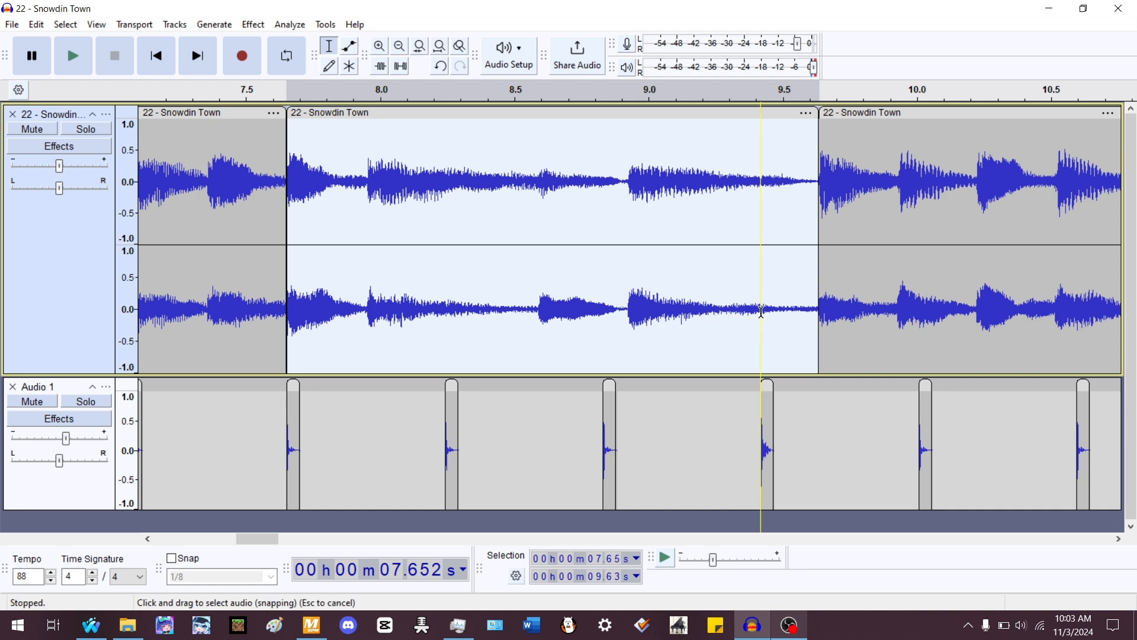
{"action": "double_click", "coordinate": [843, 307]}
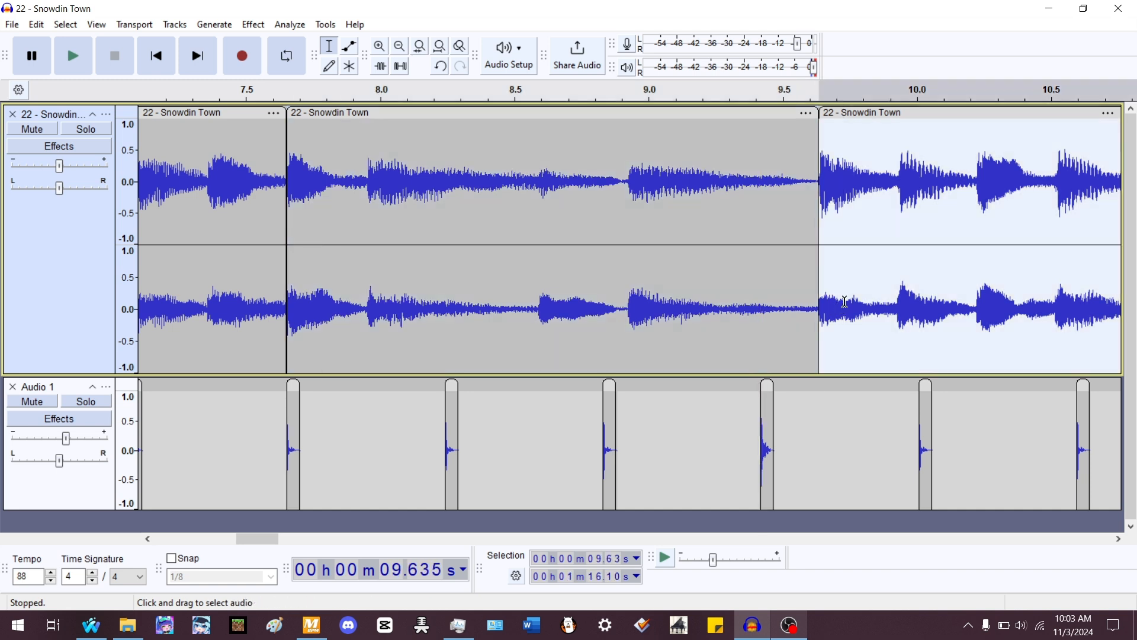
{"action": "left_click_drag", "start_coordinate": [729, 414], "coordinate": [789, 427]}
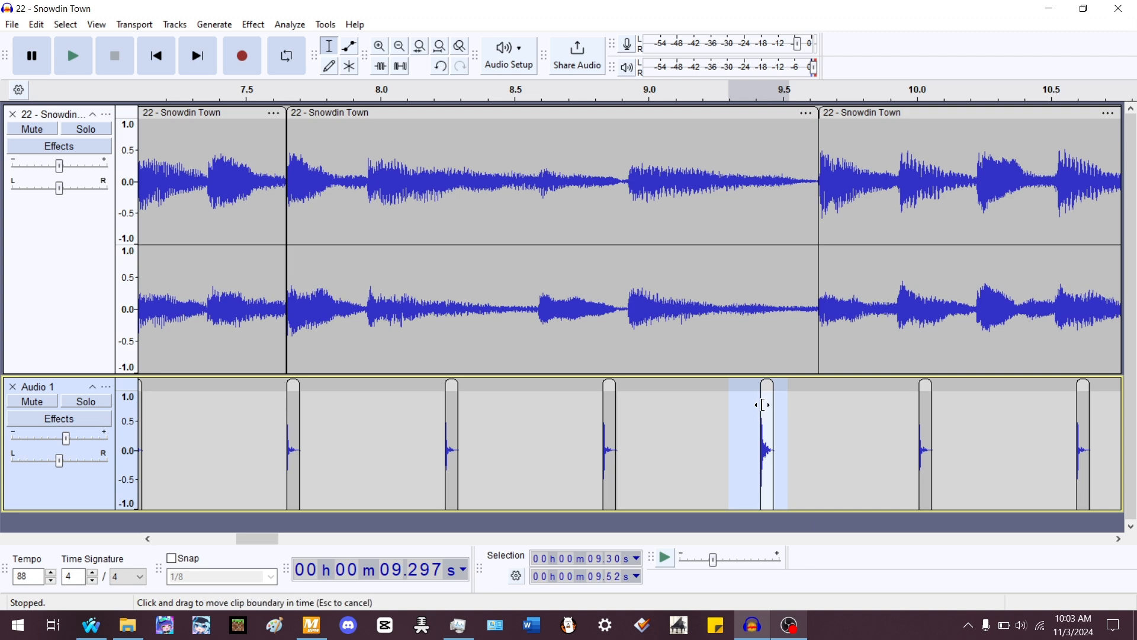
{"action": "left_click", "coordinate": [737, 427]}
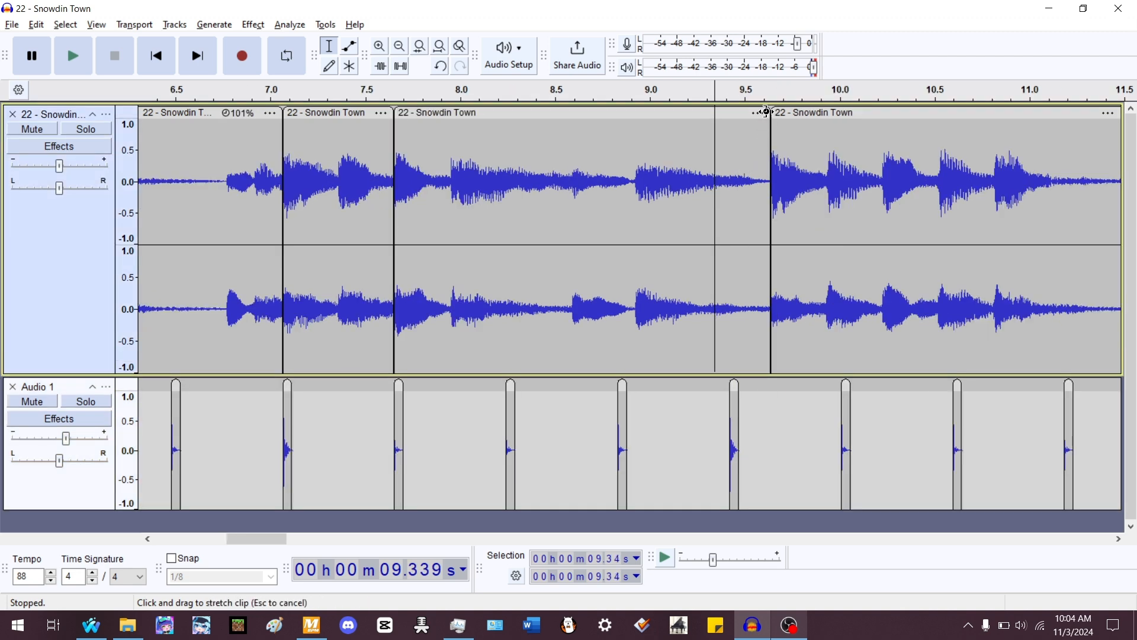
{"action": "left_click_drag", "start_coordinate": [766, 112], "coordinate": [726, 212]}
{"action": "left_click_drag", "start_coordinate": [802, 126], "coordinate": [720, 126]}
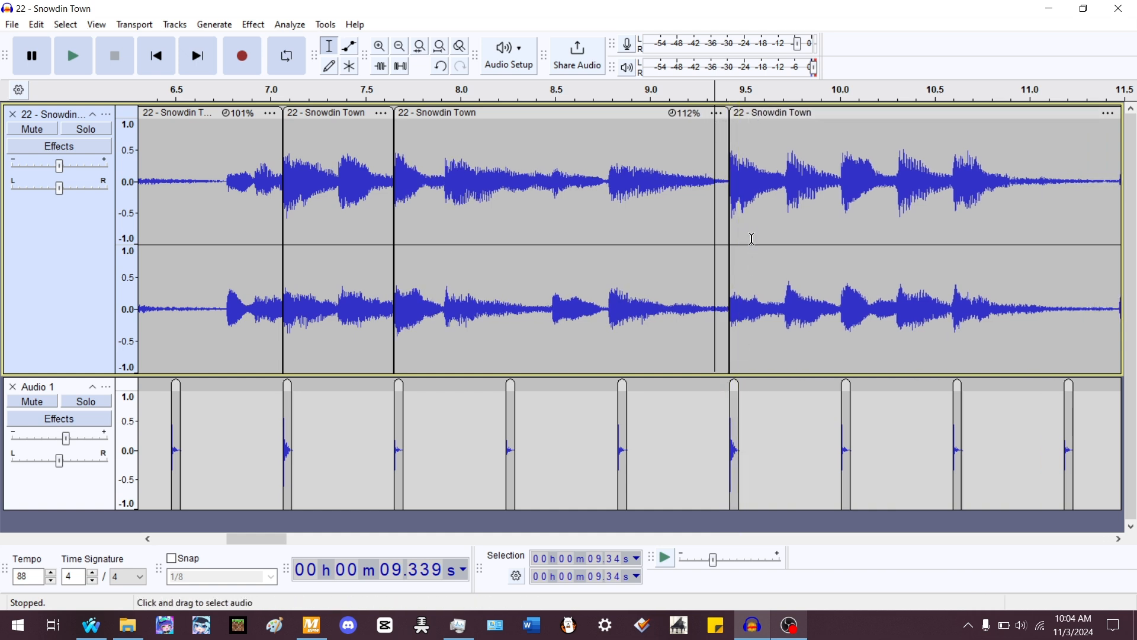
- Play the section from about 7.0 s to check the stretched clip against the beats
{"action": "double_click", "coordinate": [583, 207]}
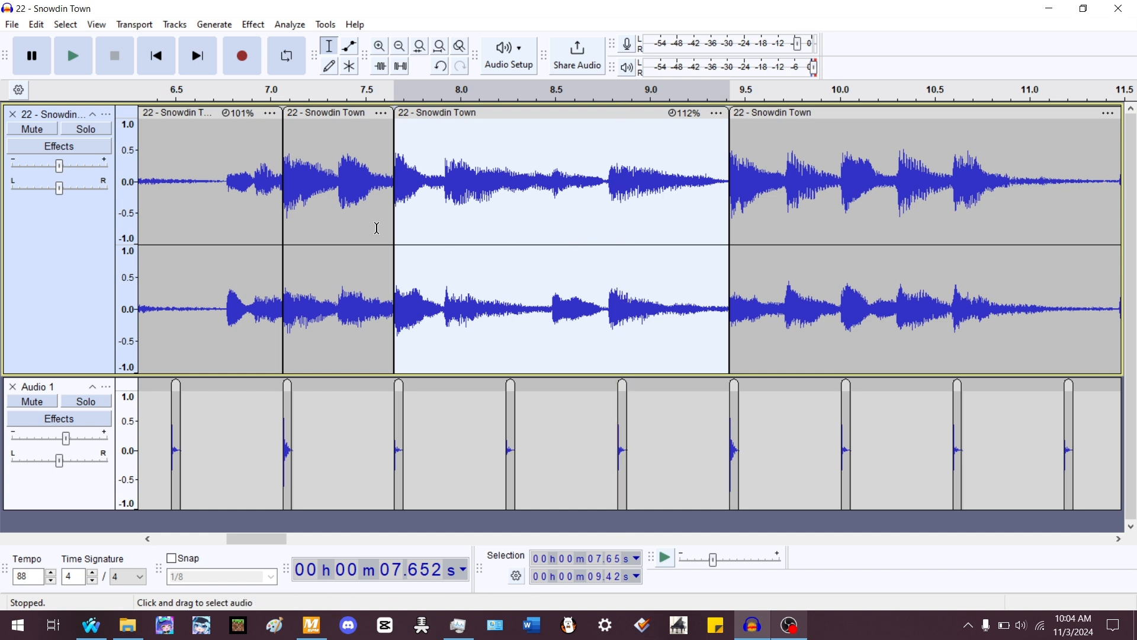
{"action": "left_click", "coordinate": [271, 179]}
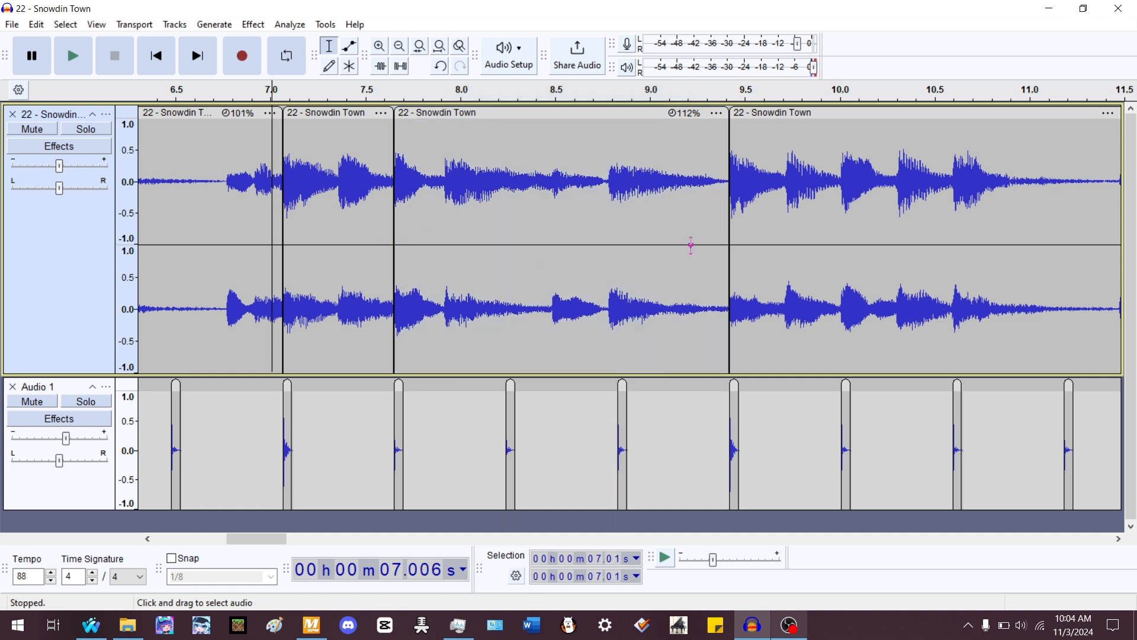
{"action": "key", "text": "space"}
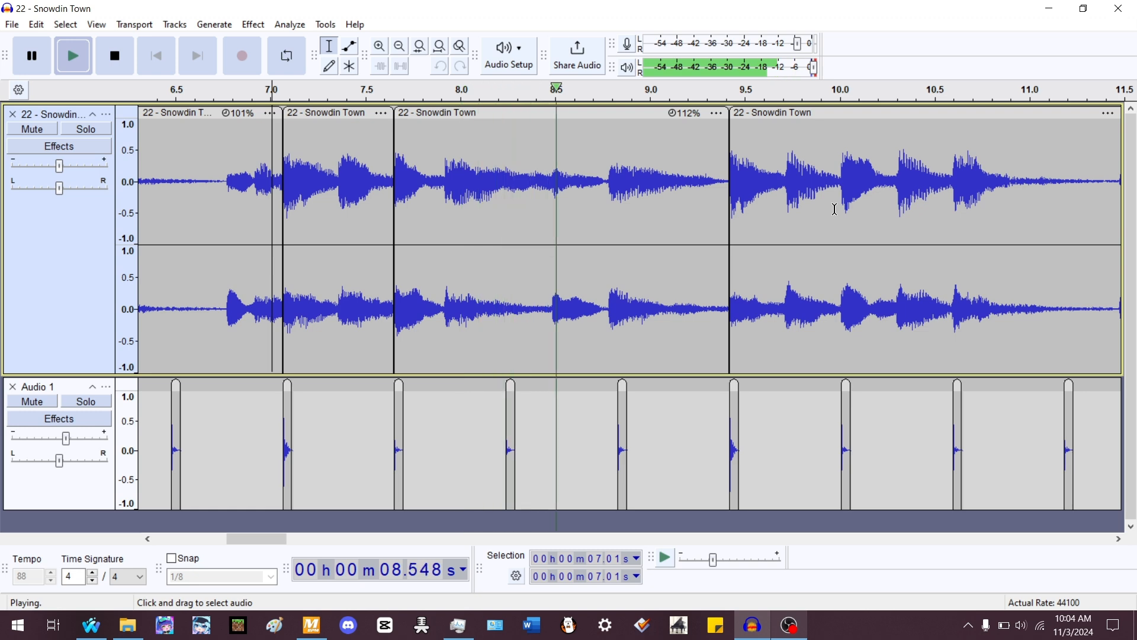
{"action": "left_click", "coordinate": [625, 190]}
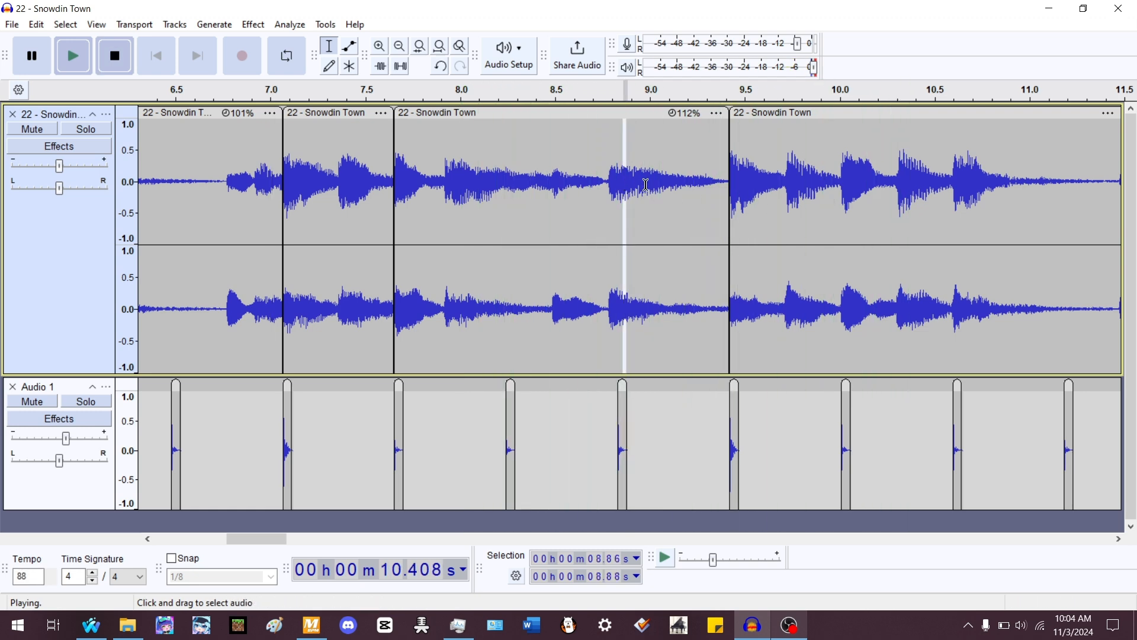
{"action": "key", "text": "space"}
- Split the 112% clip at about 8.79 s and drag the split point onto the beat, stretching the pieces to 108% and 120%
{"action": "double_click", "coordinate": [746, 171]}
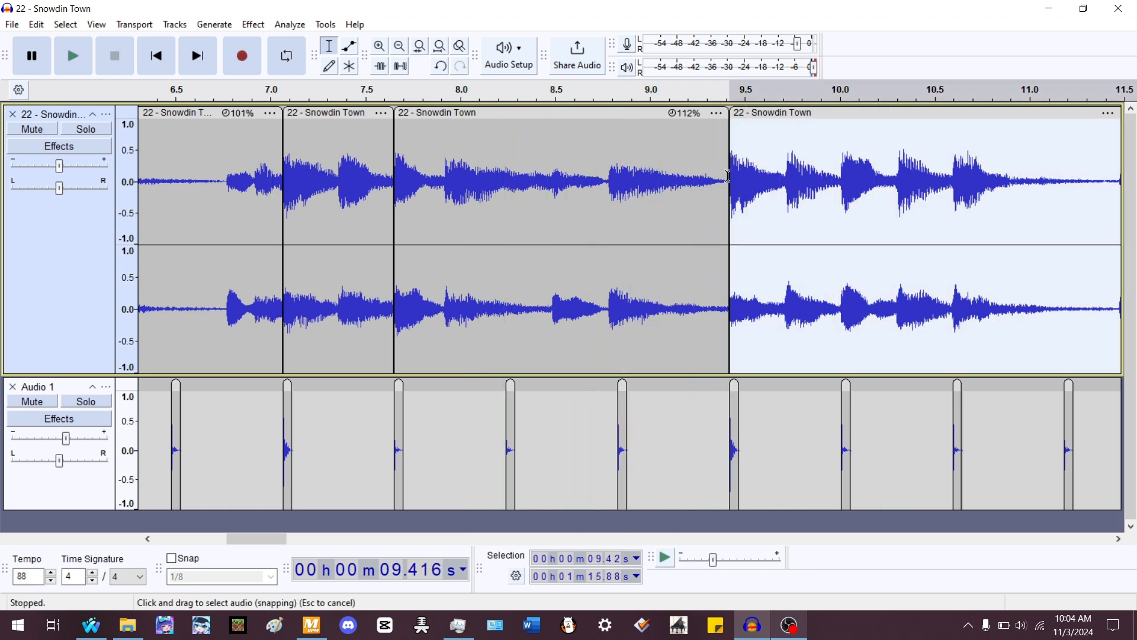
{"action": "left_click", "coordinate": [635, 189]}
{"action": "scroll", "coordinate": [486, 208], "scroll_direction": "up", "scroll_amount": 4, "text": "ctrl"}
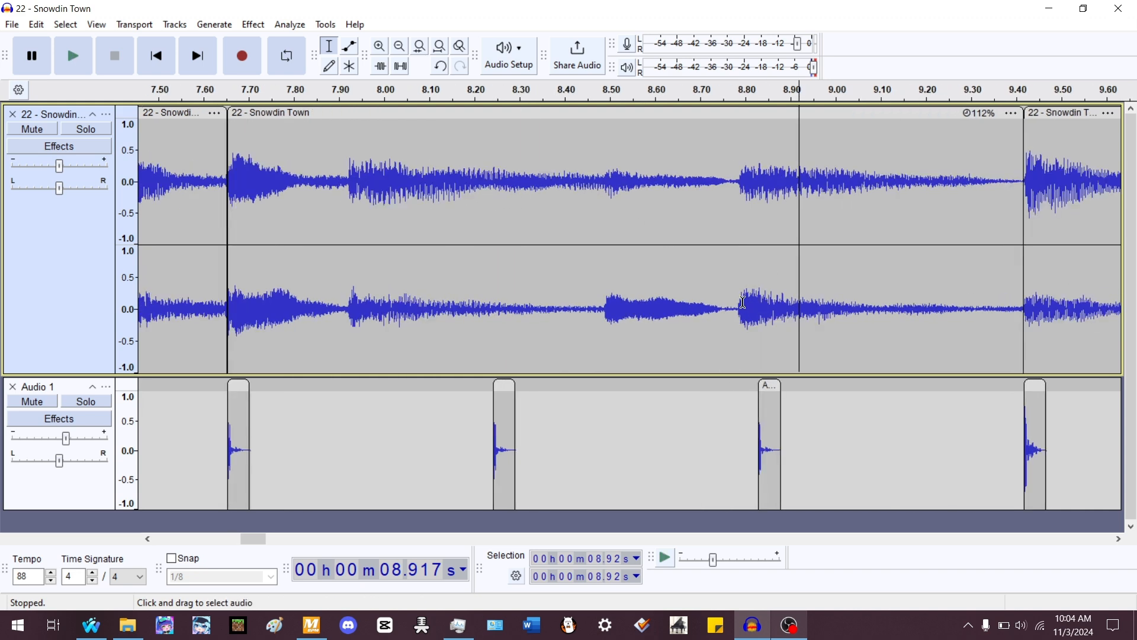
{"action": "left_click", "coordinate": [738, 300]}
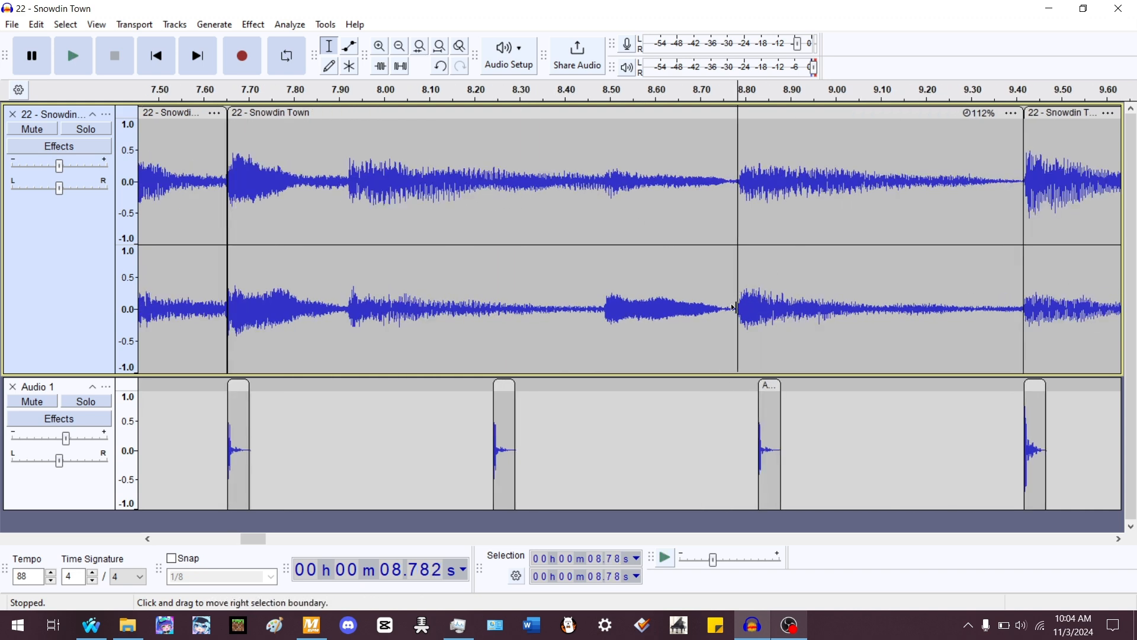
{"action": "left_click", "coordinate": [752, 177]}
{"action": "left_click_drag", "start_coordinate": [740, 175], "coordinate": [783, 209]}
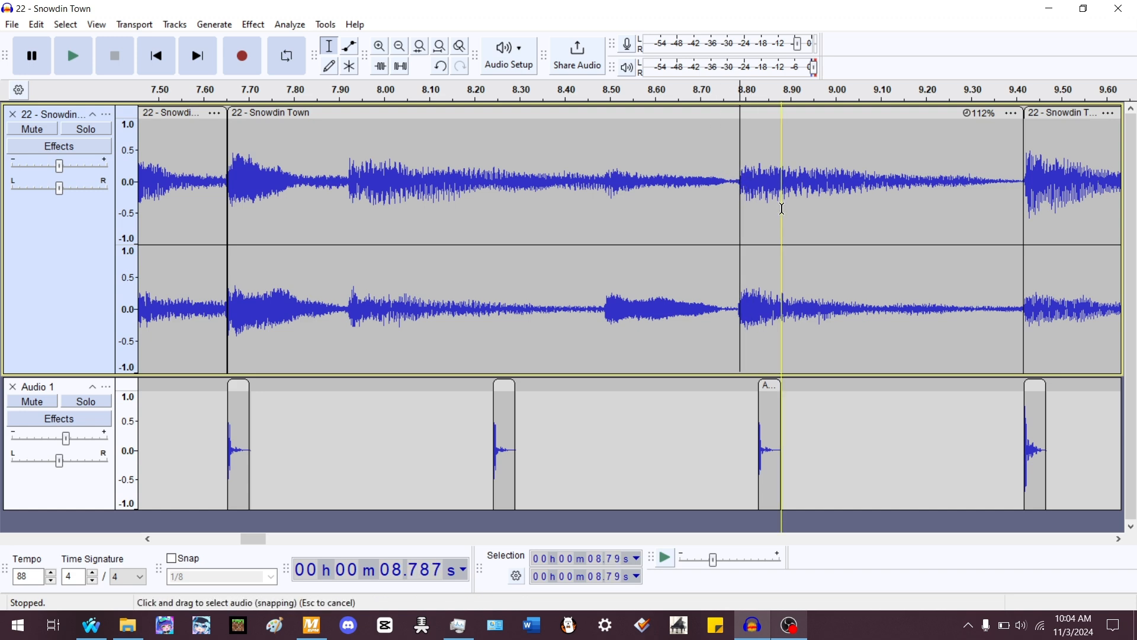
{"action": "key", "text": "ctrl+i"}
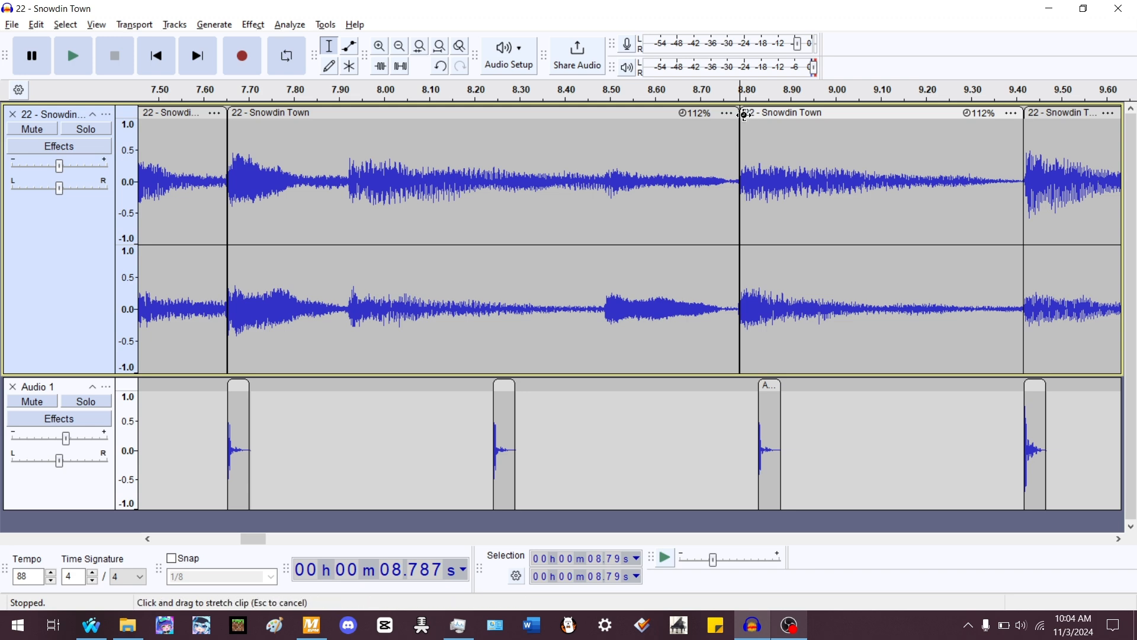
{"action": "left_click_drag", "start_coordinate": [745, 114], "coordinate": [761, 155]}
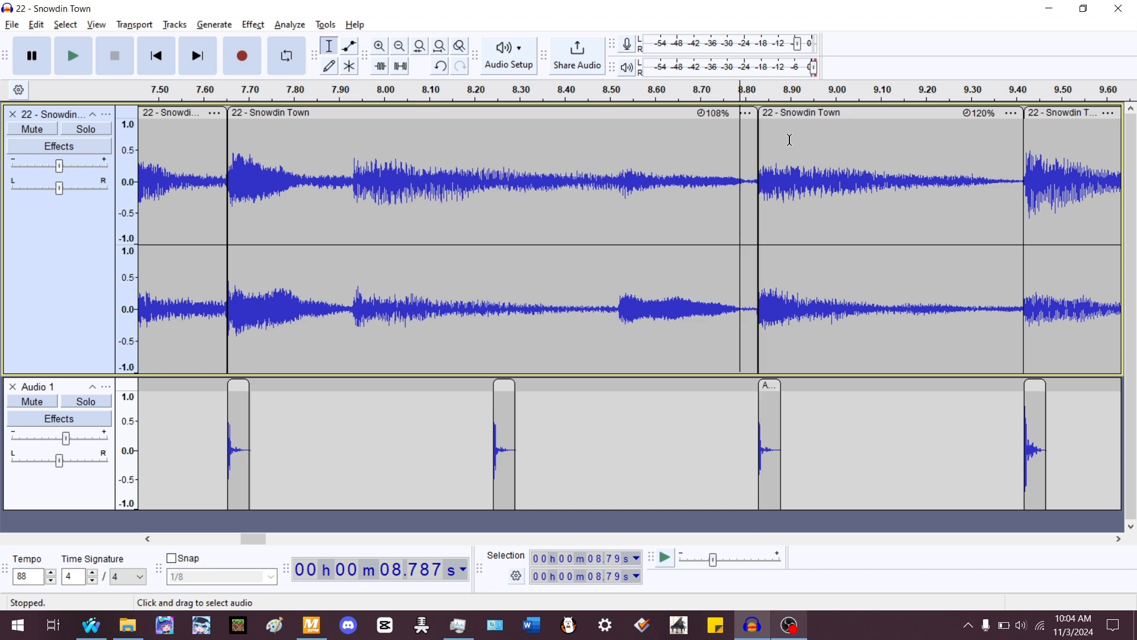
- Play the song from about 6.7 s to check the re-stretched clips against the rhythm track
{"action": "scroll", "coordinate": [617, 226], "scroll_direction": "down", "scroll_amount": 2, "text": "ctrl"}
{"action": "scroll", "coordinate": [605, 222], "scroll_direction": "down", "scroll_amount": 2, "text": "ctrl"}
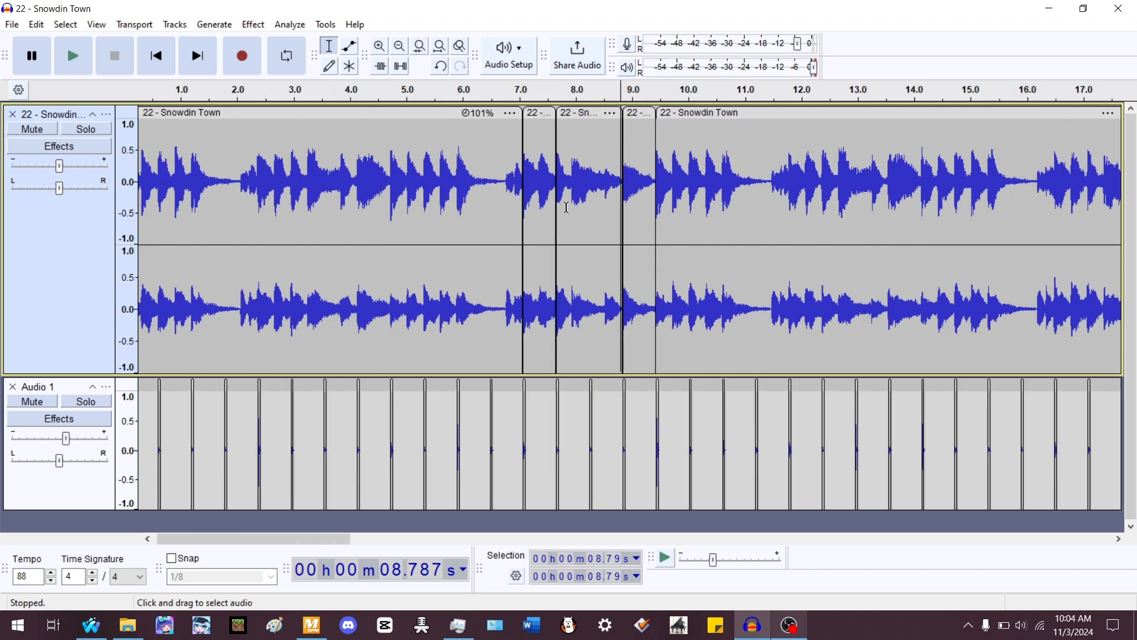
{"action": "left_click", "coordinate": [505, 168]}
{"action": "scroll", "coordinate": [585, 158], "scroll_direction": "up", "scroll_amount": 2, "text": "ctrl"}
{"action": "key", "text": "space"}
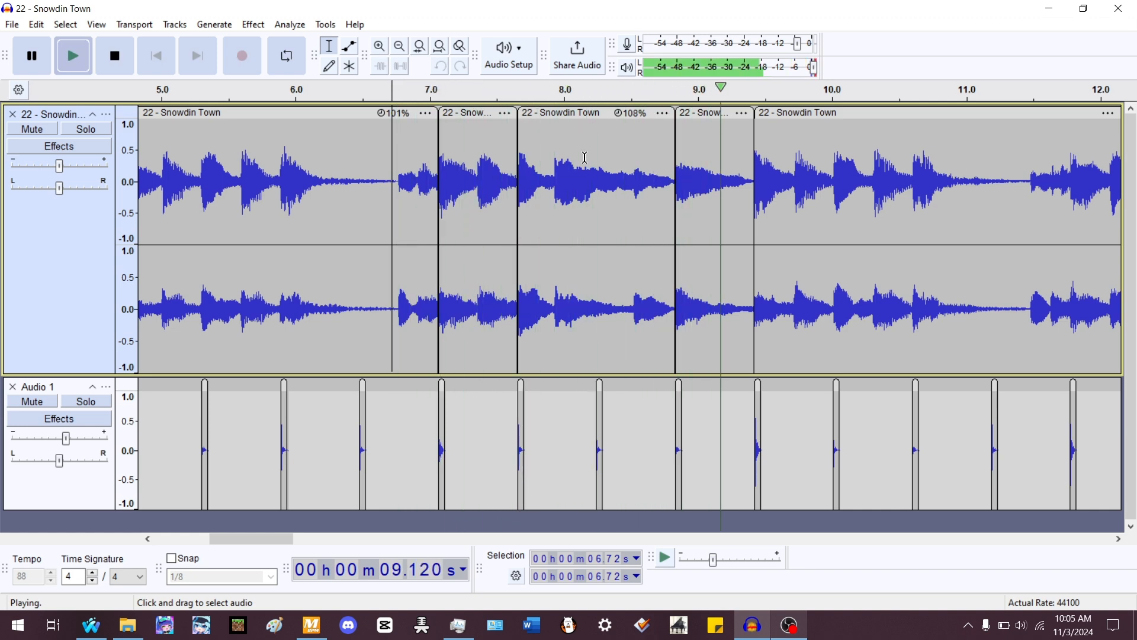
{"action": "key", "text": "space"}
{"action": "scroll", "coordinate": [585, 159], "scroll_direction": "up", "scroll_amount": 1, "text": "ctrl"}
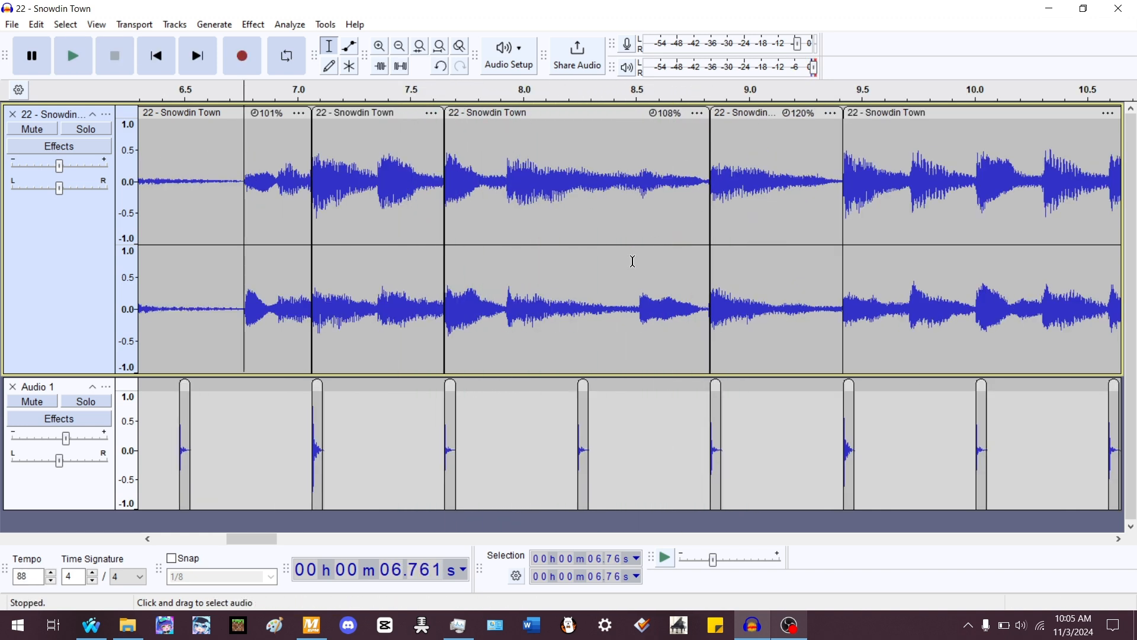
- Replace the rhythm track's contents with a new rhythm track generated at 204 BPM
{"action": "left_click", "coordinate": [89, 486]}
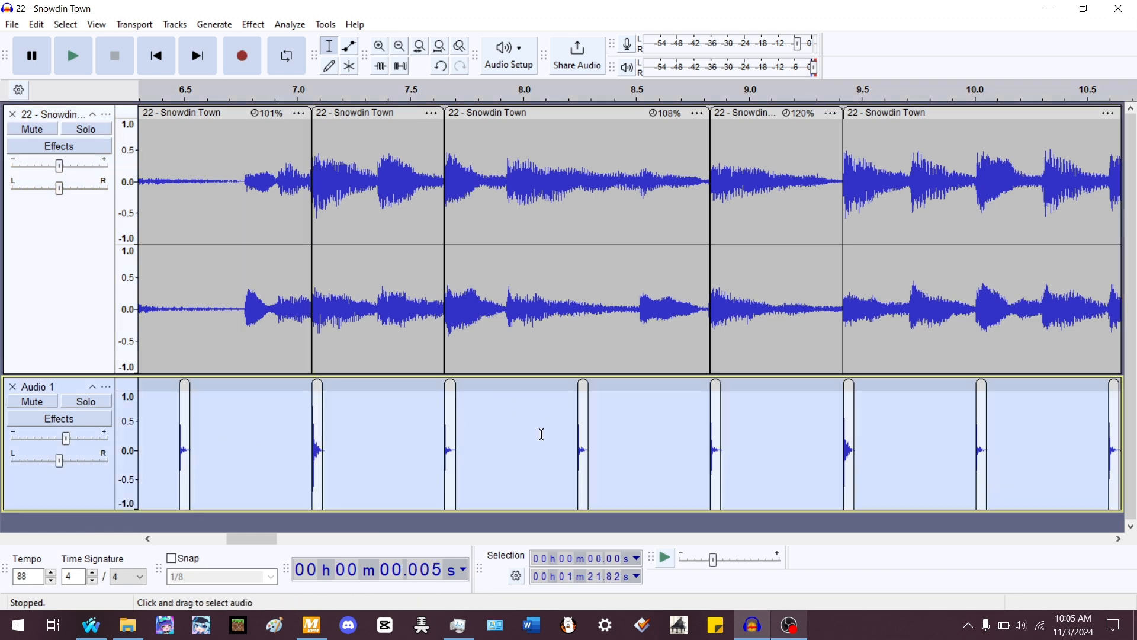
{"action": "key", "text": "Delete"}
{"action": "left_click", "coordinate": [214, 24]}
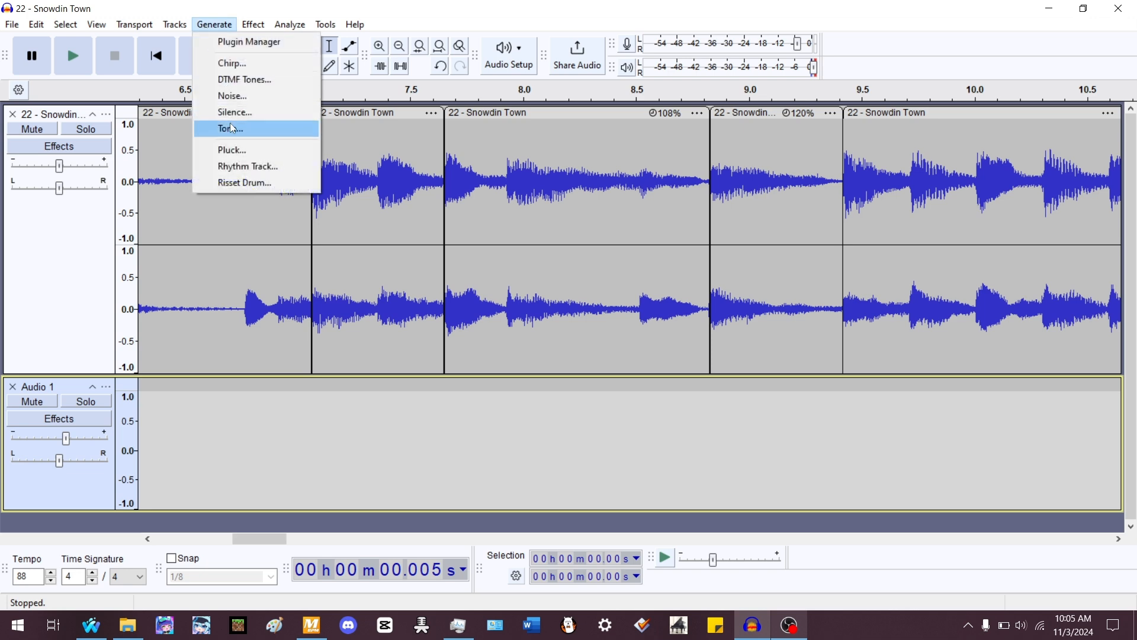
{"action": "left_click", "coordinate": [246, 166]}
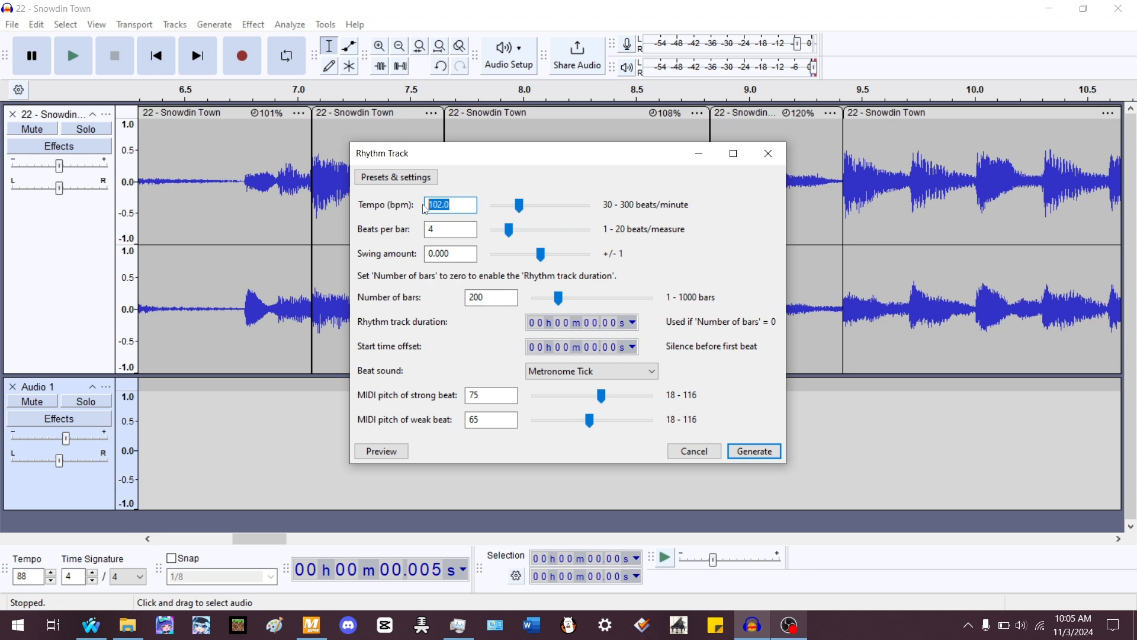
{"action": "type", "text": "204"}
{"action": "key", "text": "Return"}
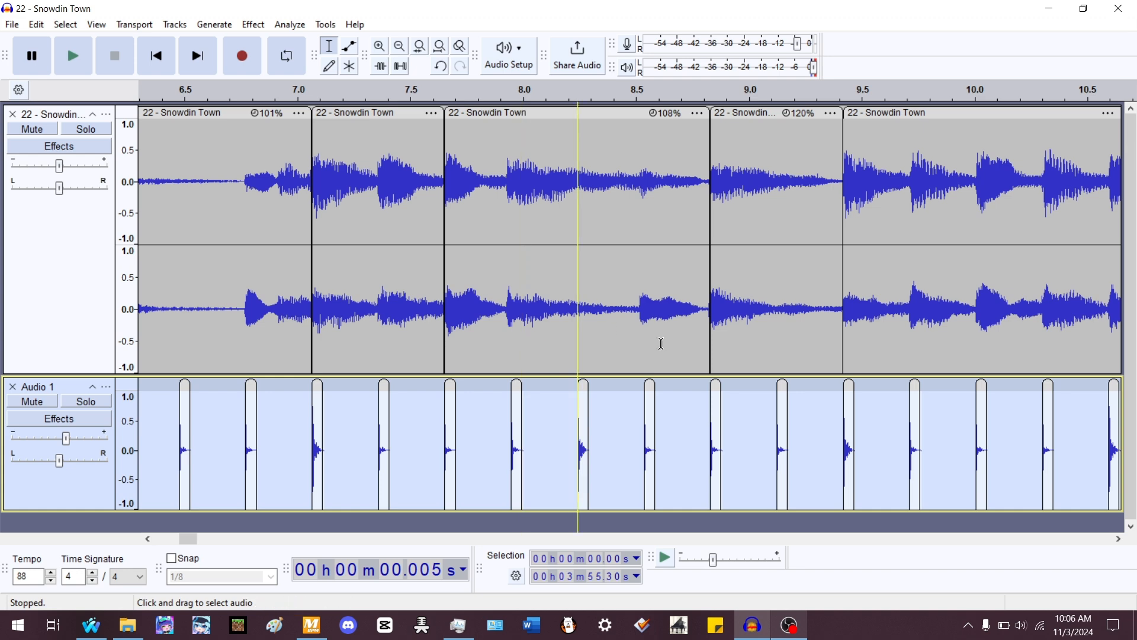
- Split the 108% clip at the beat near 7.93 seconds
{"action": "scroll", "coordinate": [515, 309], "scroll_direction": "up", "scroll_amount": 1}
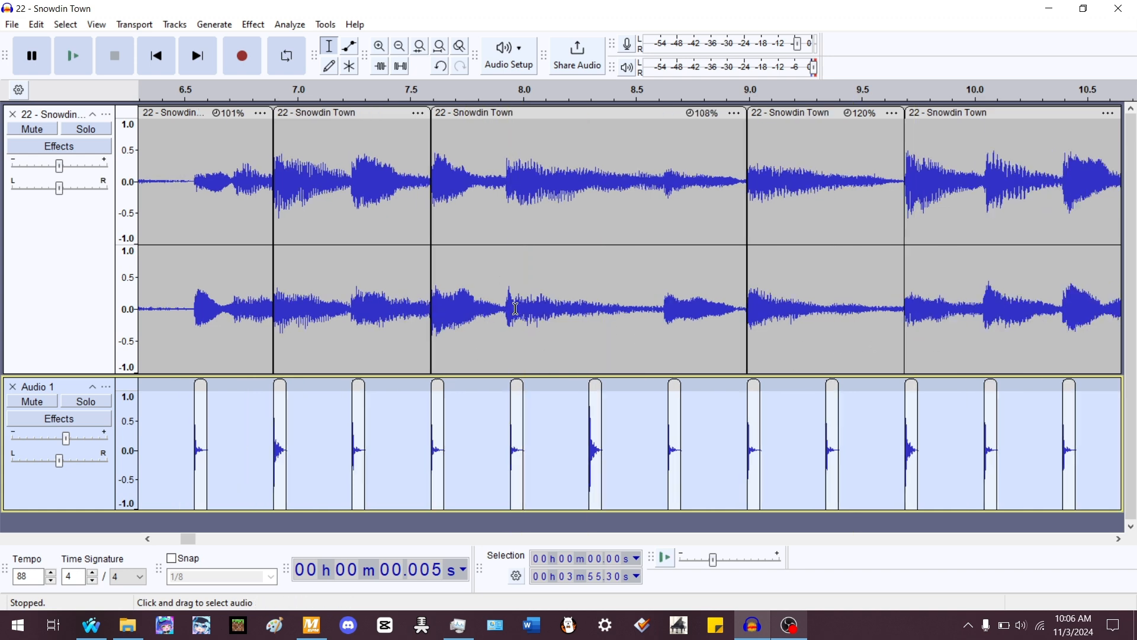
{"action": "scroll", "coordinate": [515, 308], "scroll_direction": "up", "scroll_amount": 1}
{"action": "left_click", "coordinate": [498, 302]}
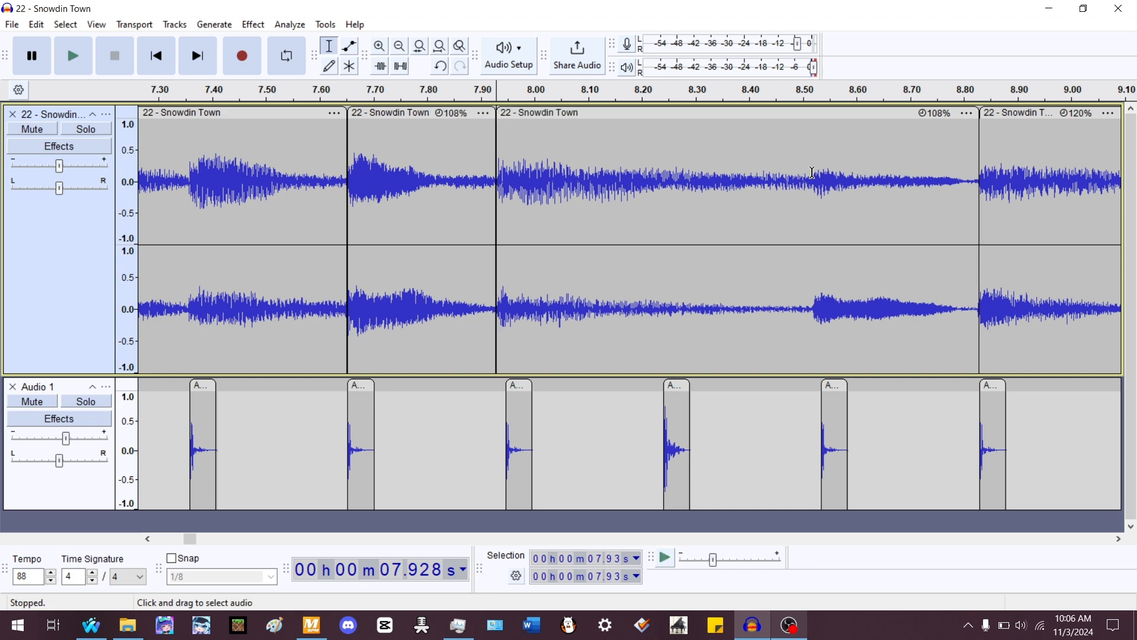
- Split the following clip at about 8.52 s and stretch its pieces to 109% and 115% to fit the beats
{"action": "left_click", "coordinate": [813, 310]}
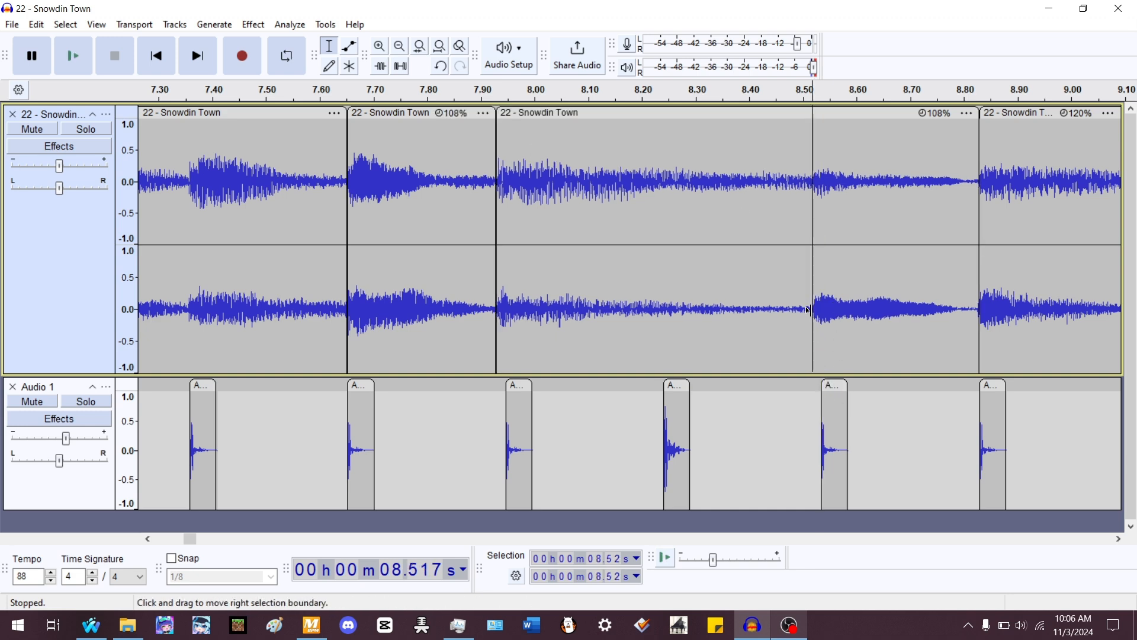
{"action": "key", "text": "ctrl+i"}
{"action": "left_click_drag", "start_coordinate": [815, 115], "coordinate": [823, 141]}
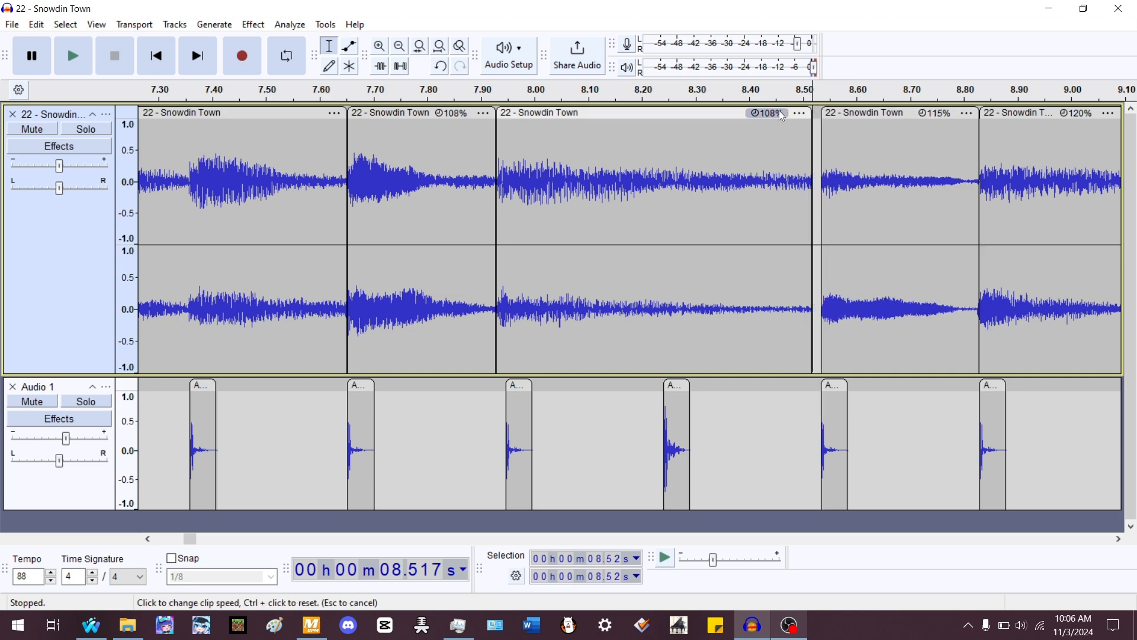
{"action": "left_click_drag", "start_coordinate": [730, 117], "coordinate": [739, 117]}
{"action": "left_click_drag", "start_coordinate": [504, 112], "coordinate": [505, 114]}
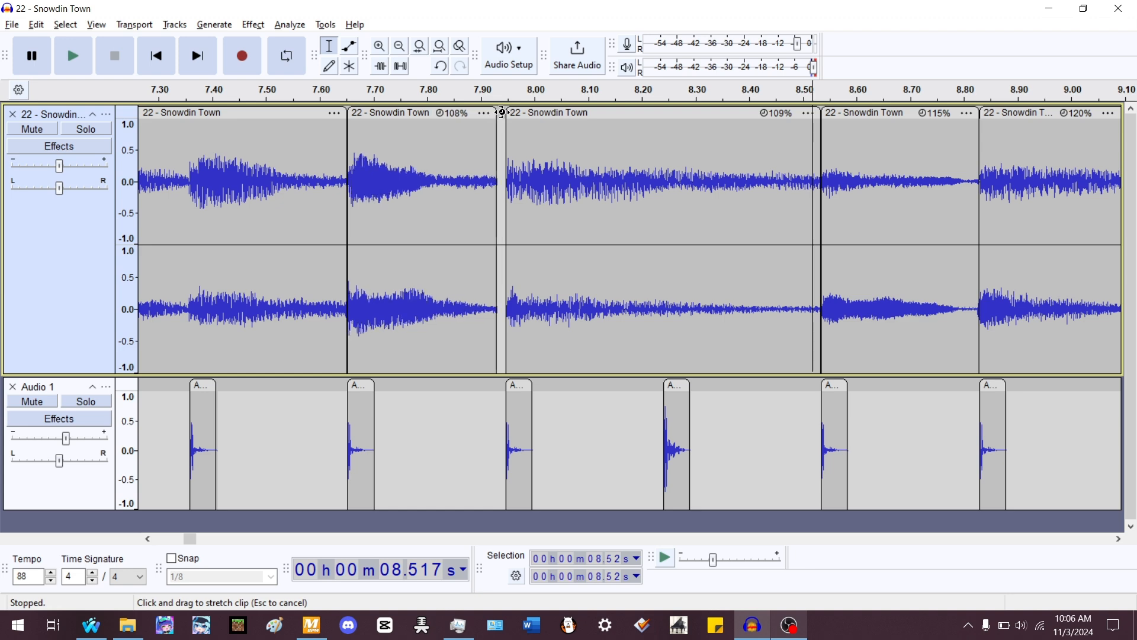
- Play the song from about 5.6 s to check alignment, then zoom out to view the whole project
{"action": "scroll", "coordinate": [468, 216], "scroll_direction": "down", "scroll_amount": 4}
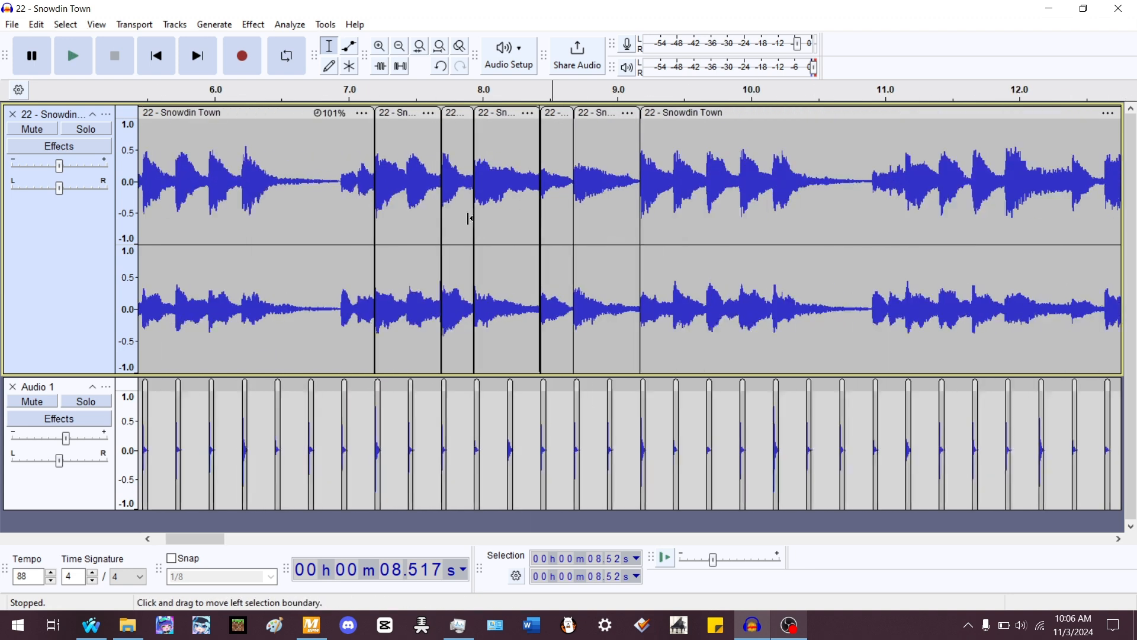
{"action": "left_click", "coordinate": [330, 180]}
{"action": "scroll", "coordinate": [408, 172], "scroll_direction": "up", "scroll_amount": 1}
{"action": "key", "text": "space"}
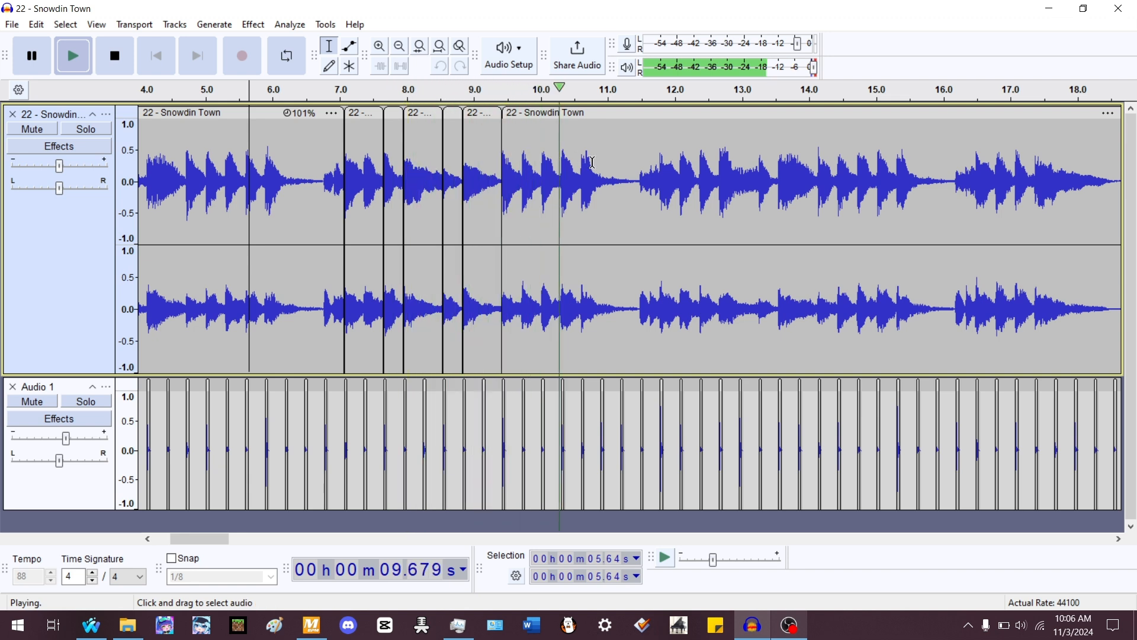
{"action": "key", "text": "space"}
{"action": "left_click", "coordinate": [440, 46]}
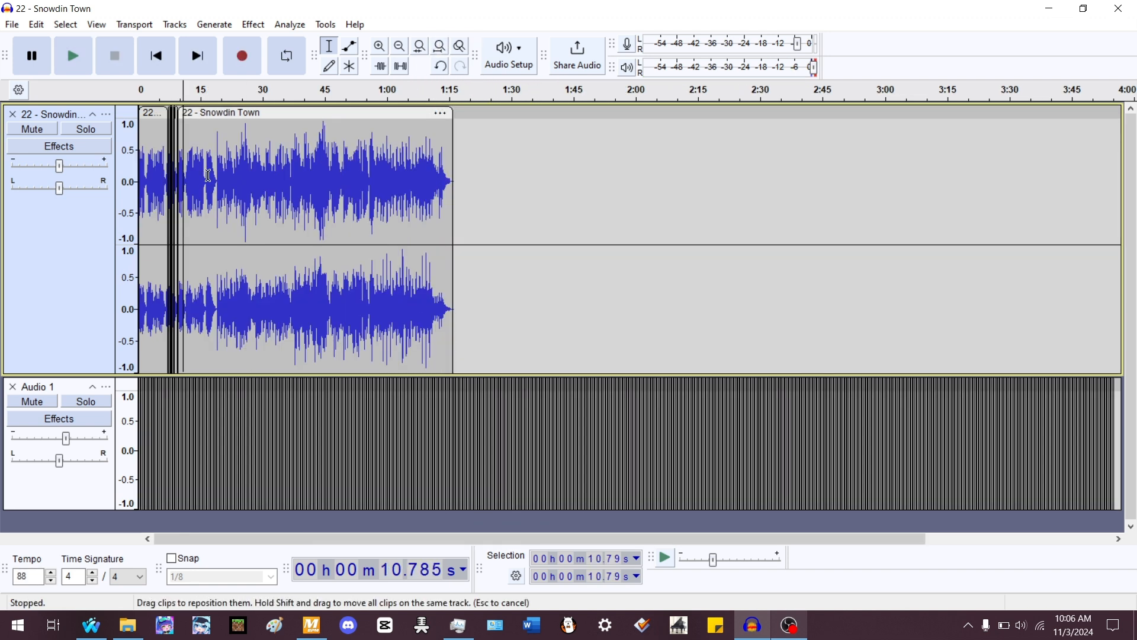
- Delete the rhythm track beats that extend past the end of the song
{"action": "left_click", "coordinate": [59, 284]}
{"action": "left_click_drag", "start_coordinate": [467, 279], "coordinate": [1131, 422]}
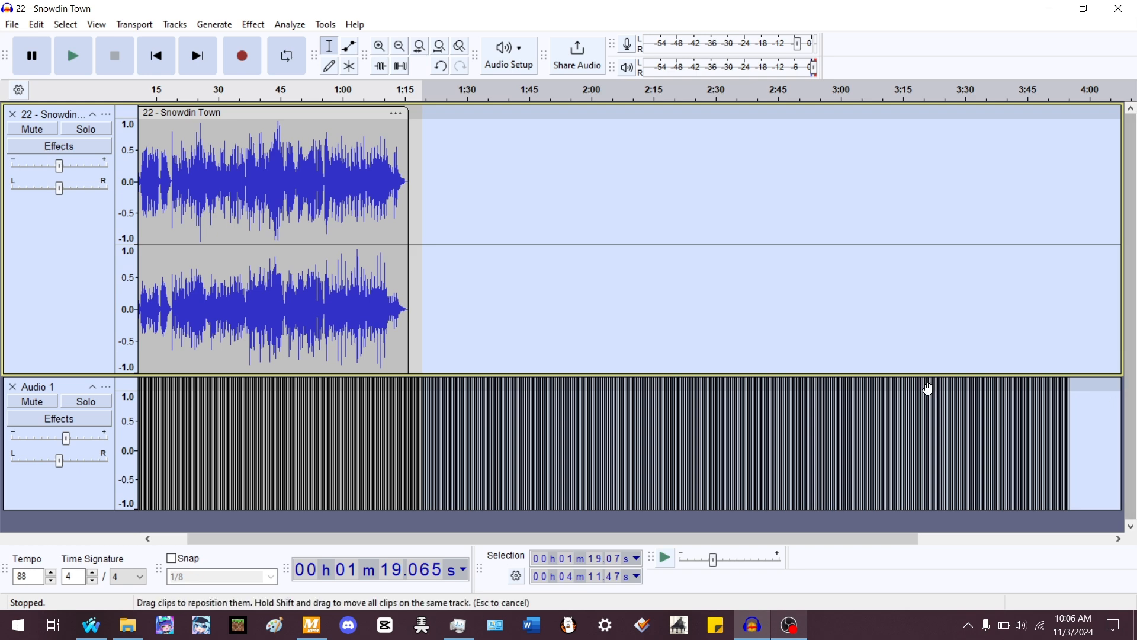
{"action": "key", "text": "Delete"}
- Play the song from the start to check its alignment with the rhythm track
{"action": "left_click", "coordinate": [440, 46]}
{"action": "scroll", "coordinate": [155, 161], "scroll_direction": "up", "scroll_amount": 2}
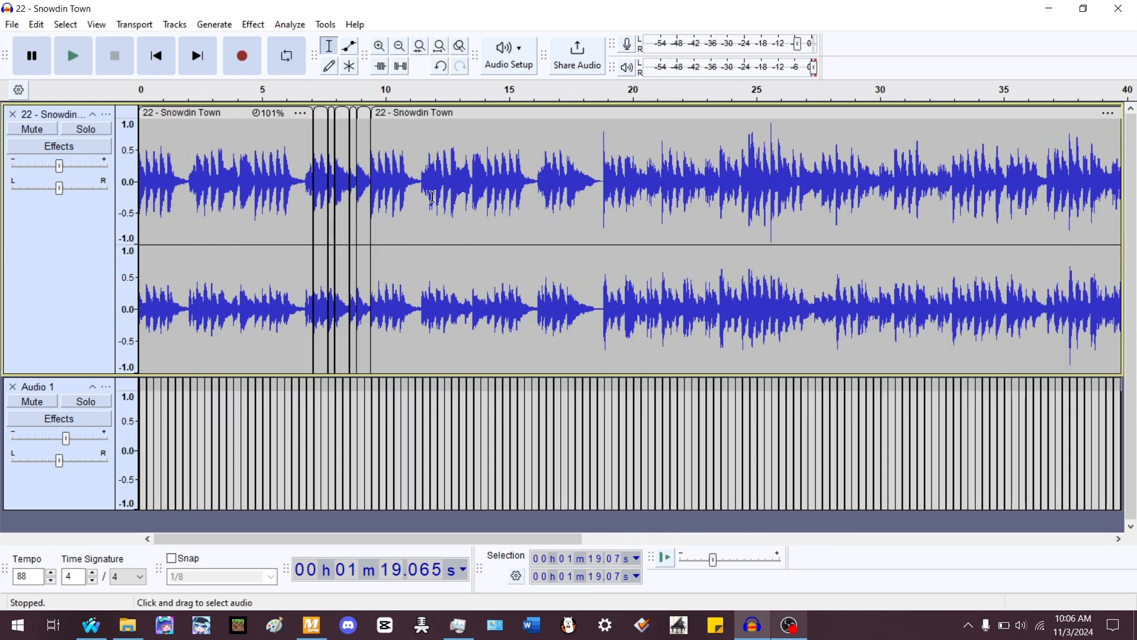
{"action": "left_click", "coordinate": [168, 56]}
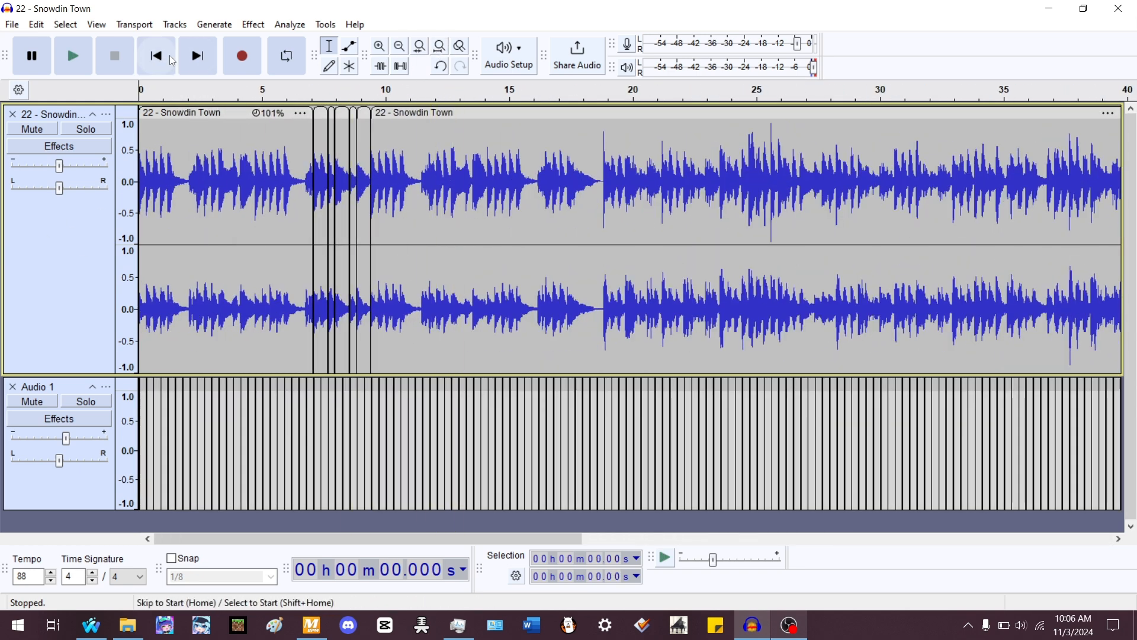
{"action": "key", "text": "space"}
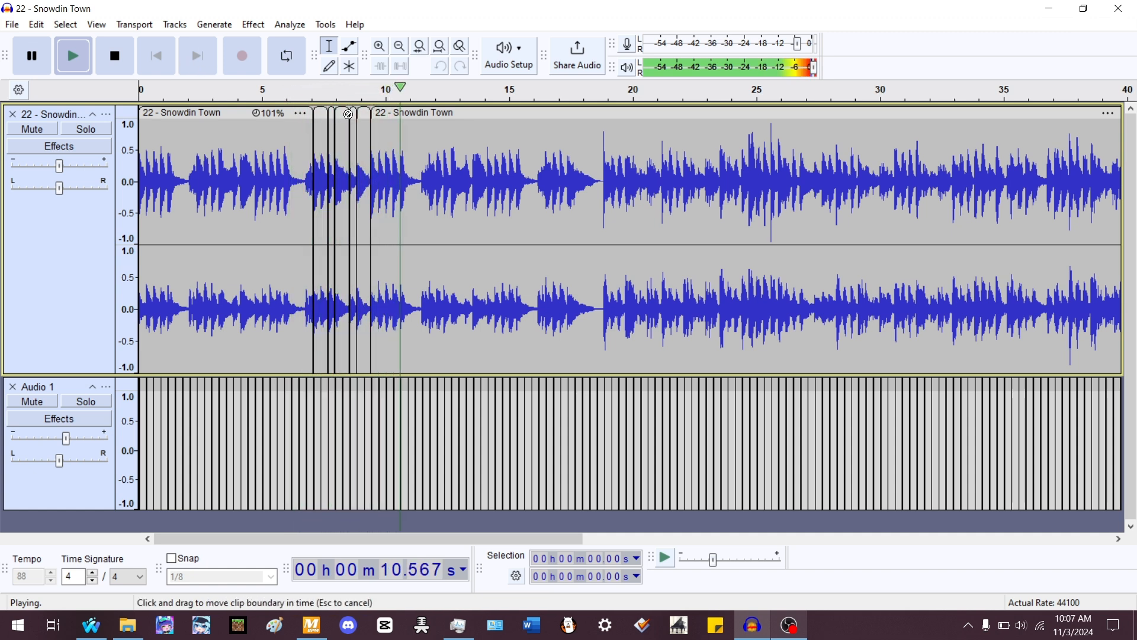
{"action": "key", "text": "space"}
{"action": "scroll", "coordinate": [313, 175], "scroll_direction": "up", "scroll_amount": 3}
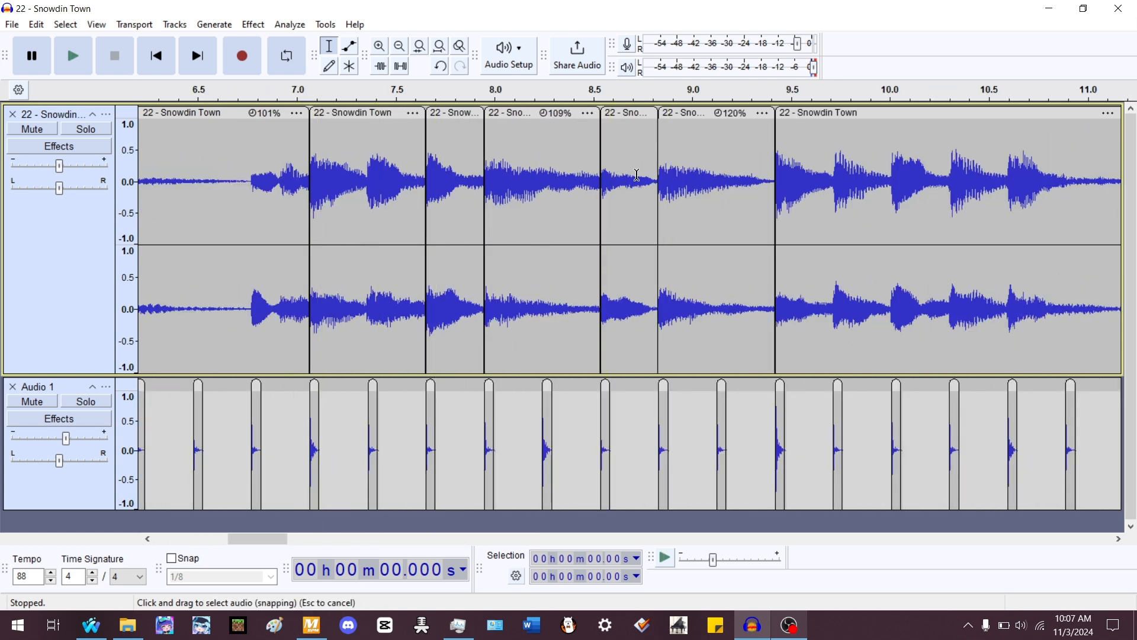
{"action": "left_click", "coordinate": [468, 168]}
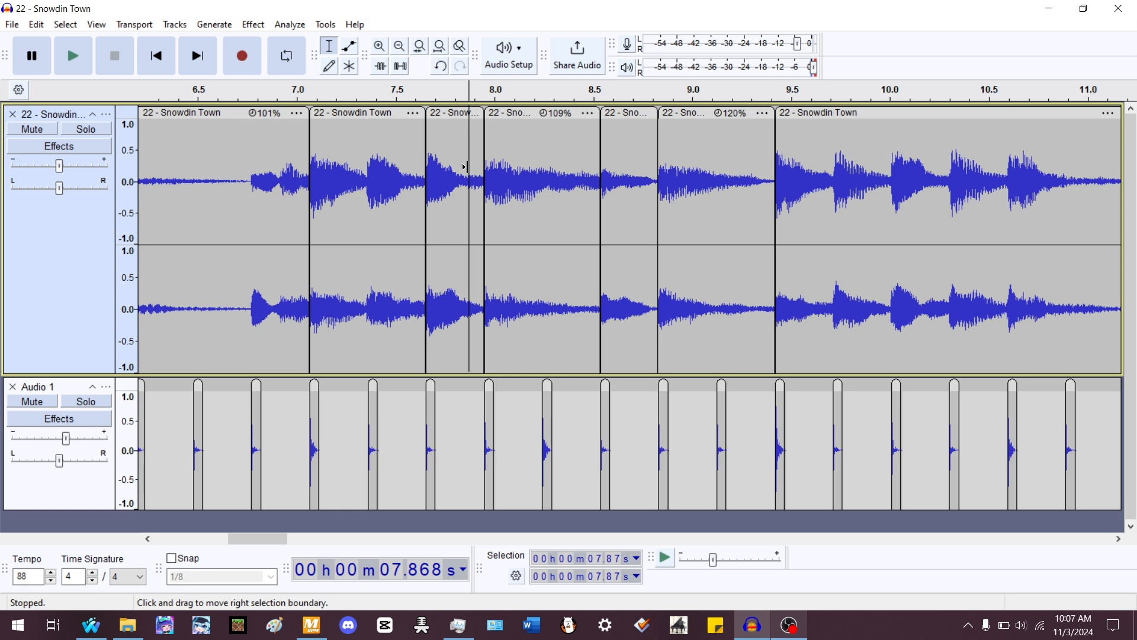
{"action": "scroll", "coordinate": [466, 165], "scroll_direction": "down", "scroll_amount": 2}
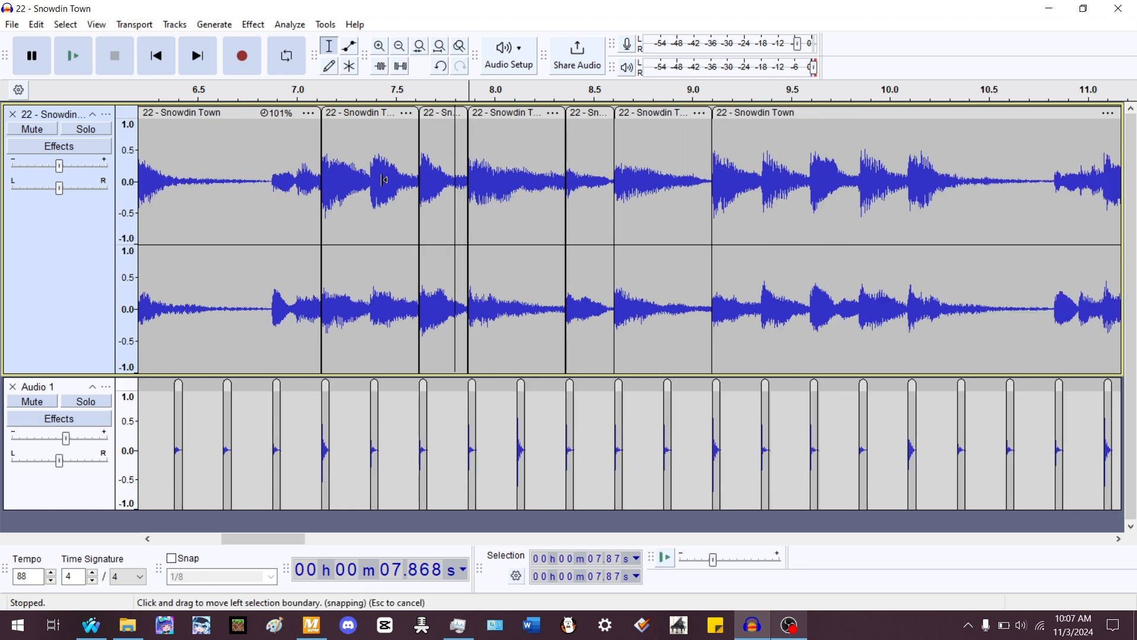
{"action": "scroll", "coordinate": [888, 213], "scroll_direction": "up", "scroll_amount": 3}
{"action": "left_click", "coordinate": [656, 182]}
{"action": "left_click_drag", "start_coordinate": [653, 181], "coordinate": [651, 182]}
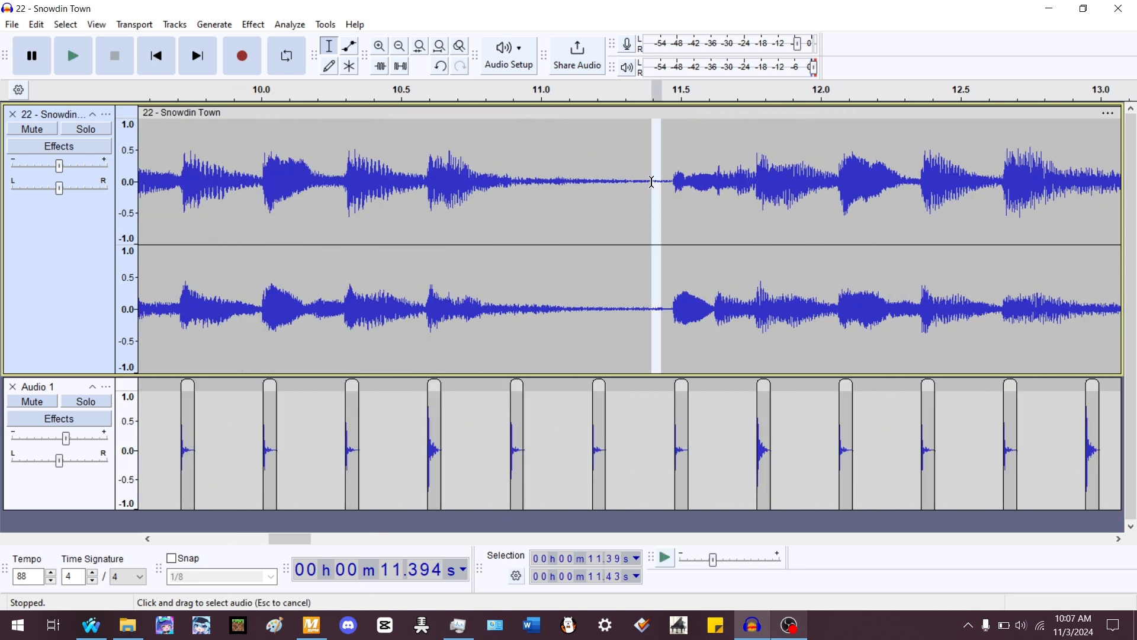
{"action": "key", "text": "Right"}
{"action": "key", "text": "ctrl+v"}
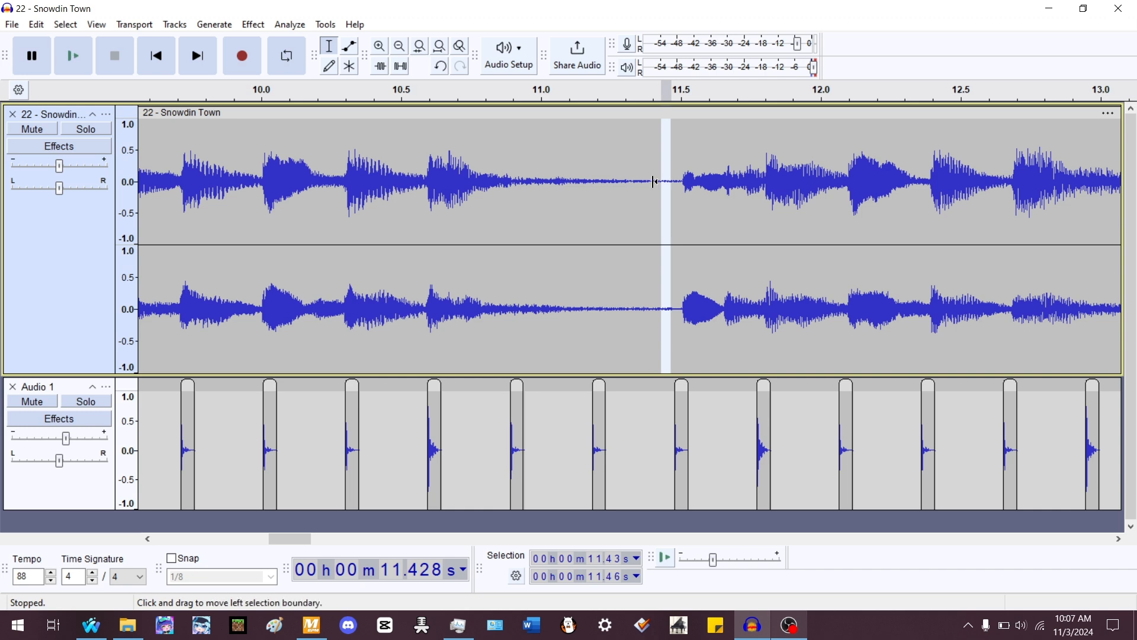
{"action": "key", "text": "Delete"}
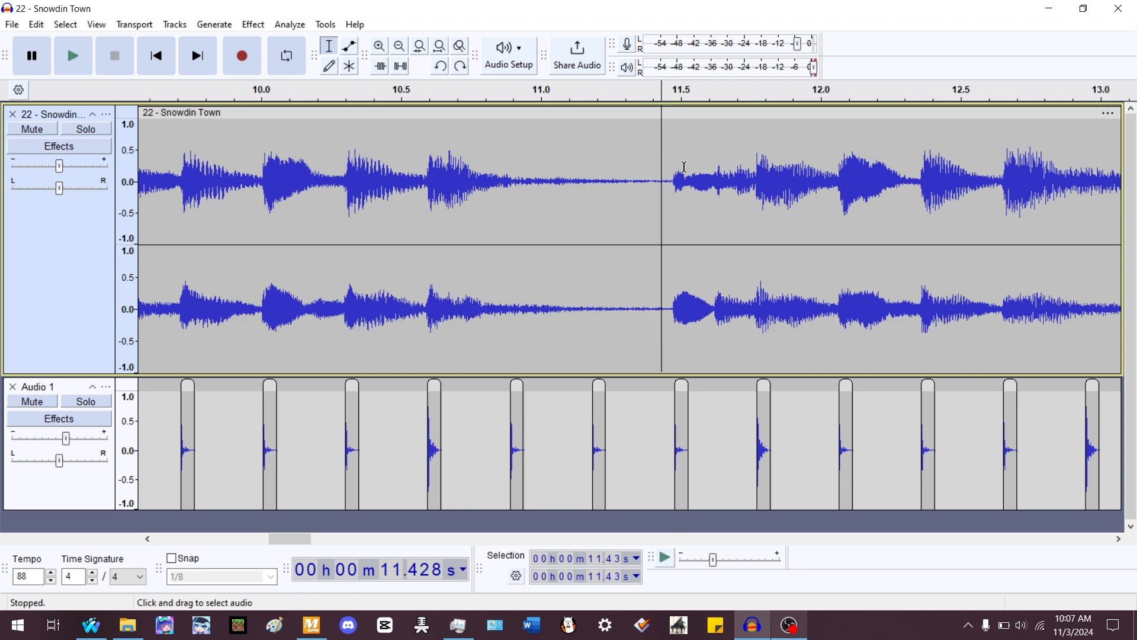
{"action": "left_click", "coordinate": [439, 46]}
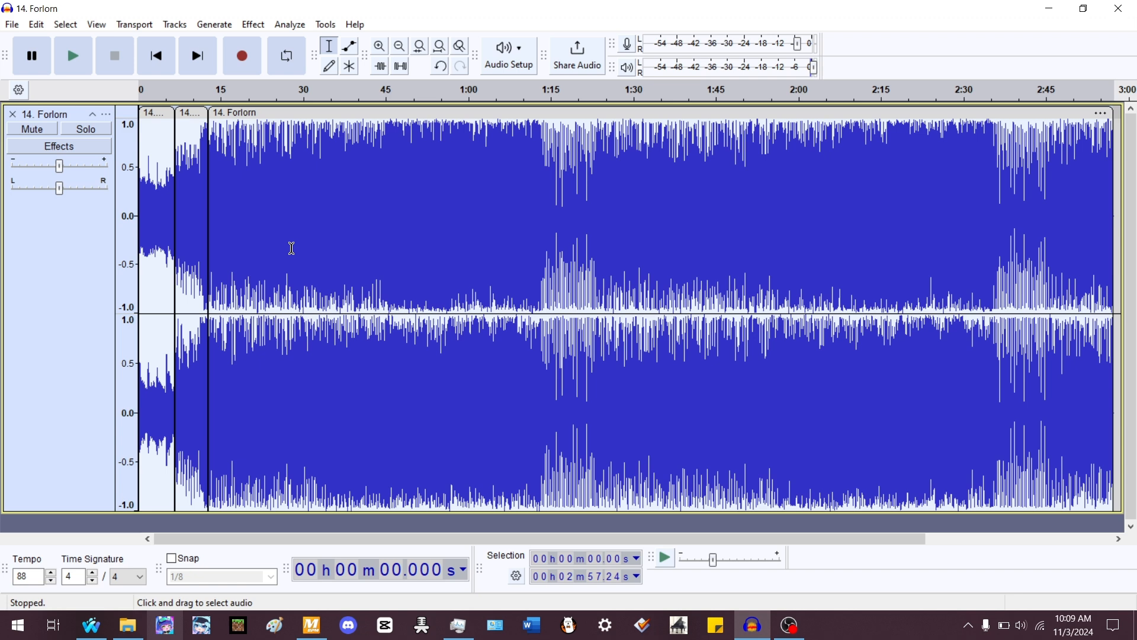
- Examine the three clips of the 14. Forlorn song and their start and end times
{"action": "double_click", "coordinate": [156, 153]}
{"action": "scroll", "coordinate": [90, 206], "scroll_direction": "up", "scroll_amount": 3}
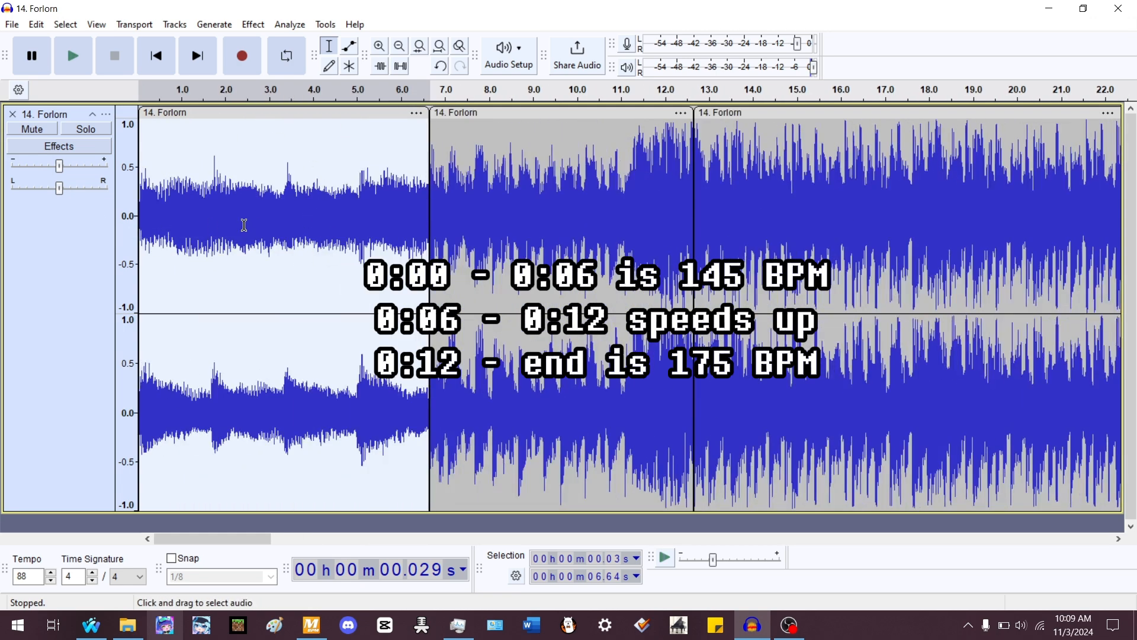
{"action": "scroll", "coordinate": [244, 225], "scroll_direction": "down", "scroll_amount": 1}
{"action": "double_click", "coordinate": [352, 212]}
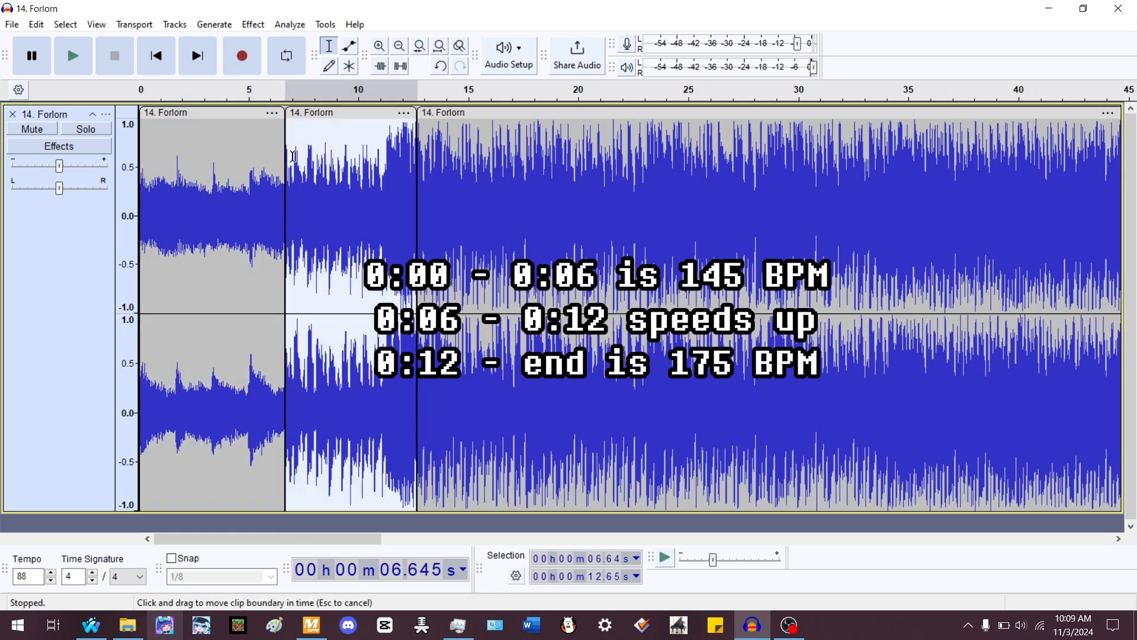
{"action": "double_click", "coordinate": [462, 154]}
{"action": "scroll", "coordinate": [462, 163], "scroll_direction": "down", "scroll_amount": 3}
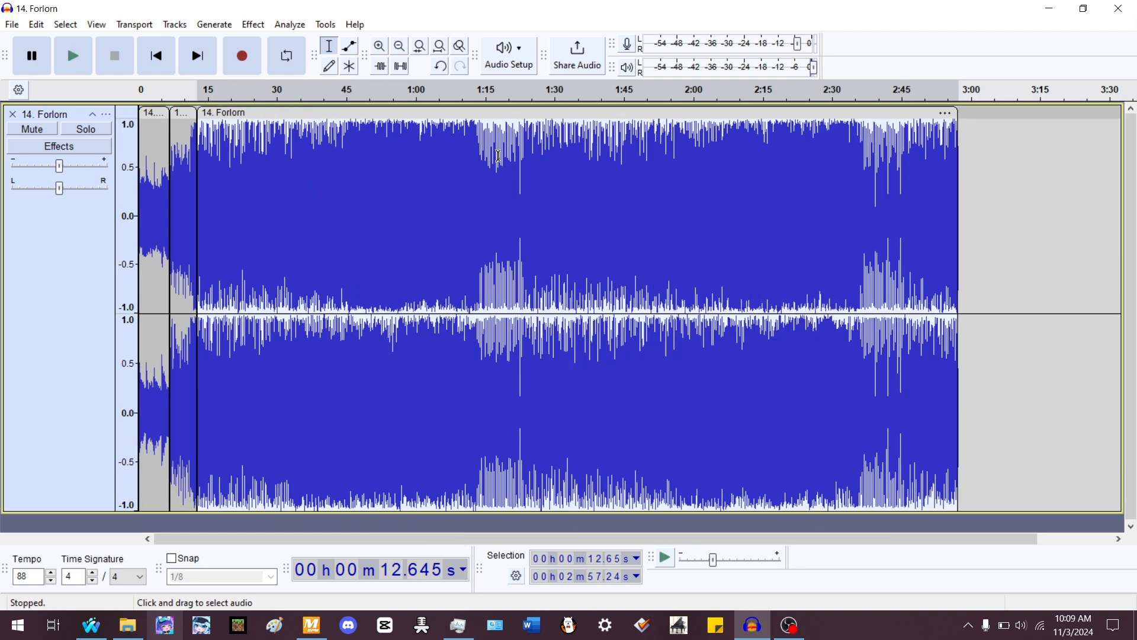
{"action": "double_click", "coordinate": [184, 146]}
{"action": "scroll", "coordinate": [52, 251], "scroll_direction": "up", "scroll_amount": 3}
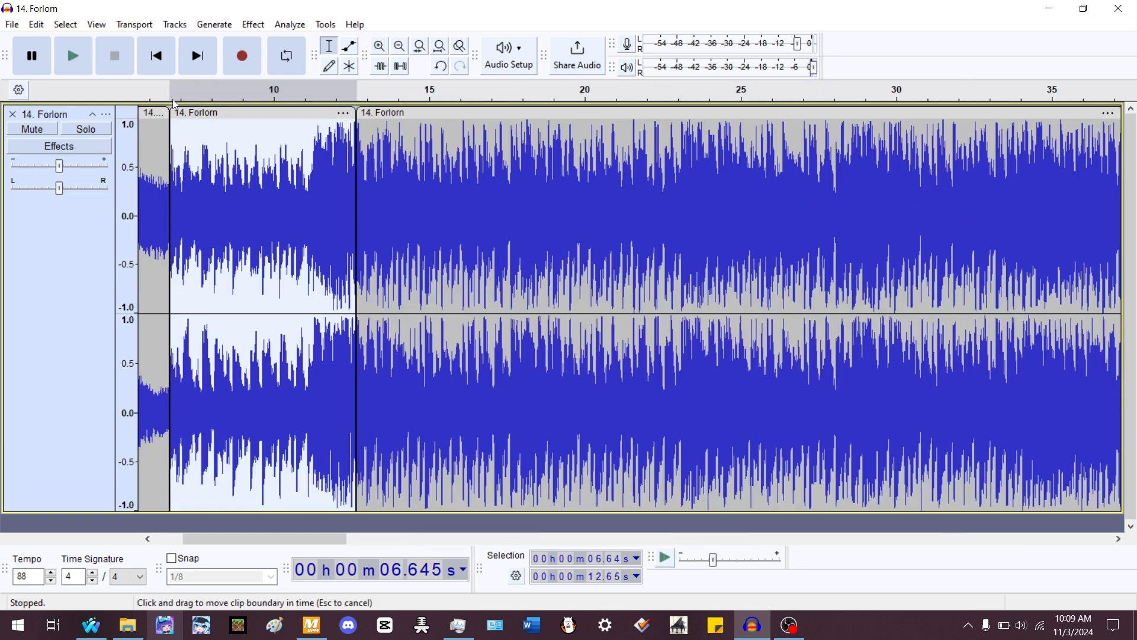
{"action": "left_click", "coordinate": [160, 68]}
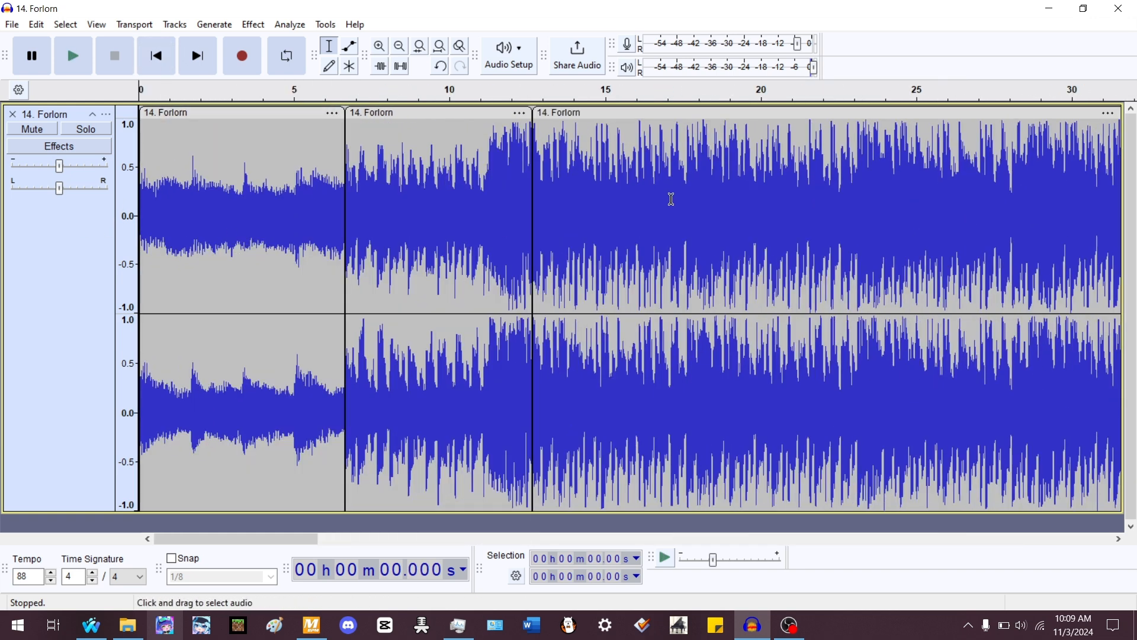
{"action": "left_click", "coordinate": [460, 46]}
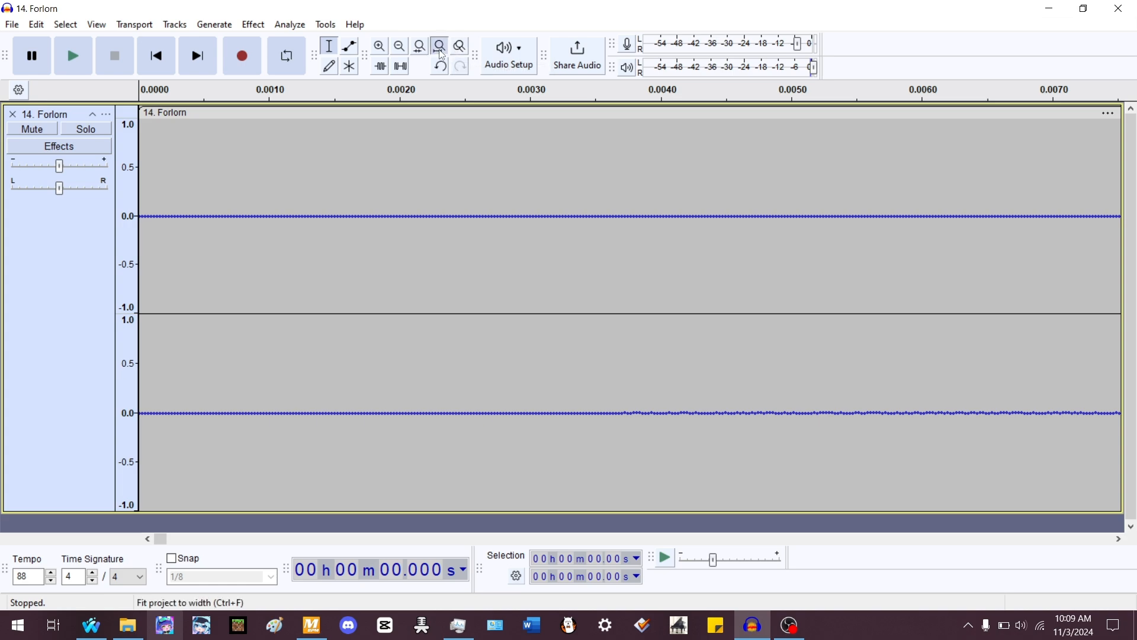
{"action": "left_click", "coordinate": [440, 45]}
{"action": "double_click", "coordinate": [907, 164]}
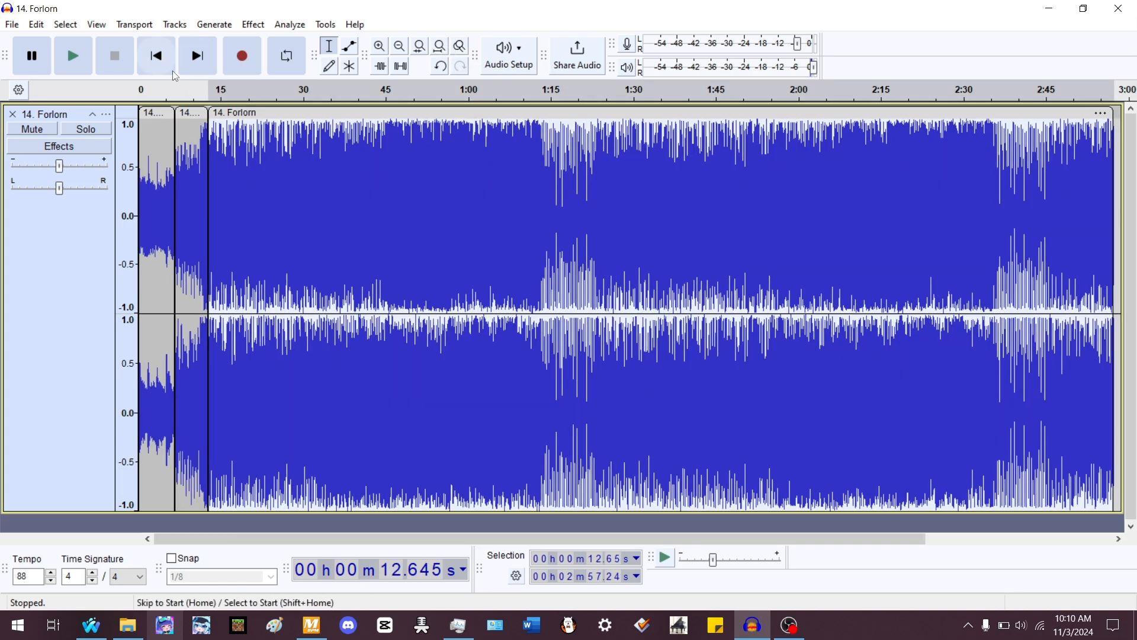
{"action": "left_click", "coordinate": [157, 57]}
- Generate a 175 BPM rhythm track starting at the beginning of the first clip
{"action": "scroll", "coordinate": [34, 231], "scroll_direction": "up", "scroll_amount": 4}
{"action": "scroll", "coordinate": [35, 230], "scroll_direction": "up", "scroll_amount": 3}
{"action": "double_click", "coordinate": [254, 216]}
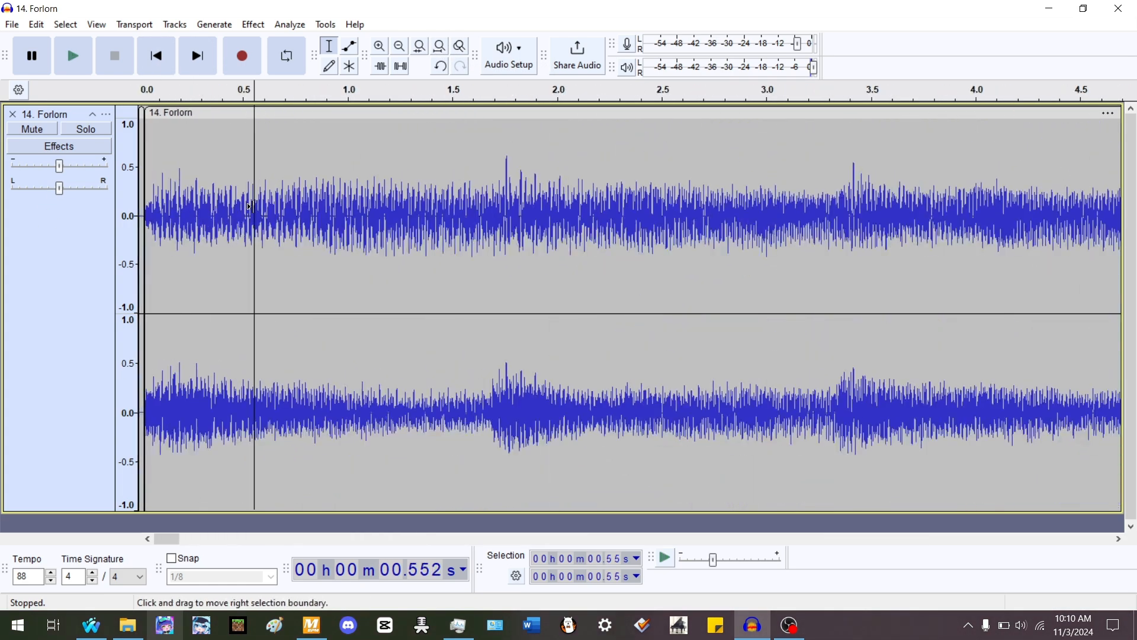
{"action": "scroll", "coordinate": [28, 288], "scroll_direction": "up", "scroll_amount": 3}
{"action": "left_click", "coordinate": [158, 64]}
{"action": "double_click", "coordinate": [263, 205]}
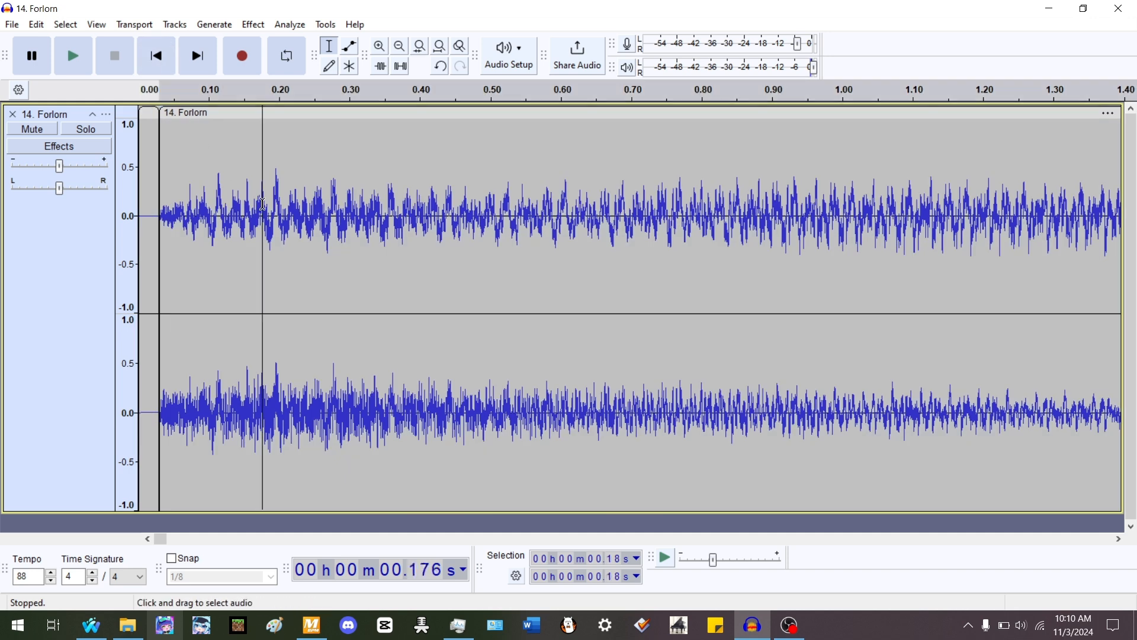
{"action": "key", "text": "Left"}
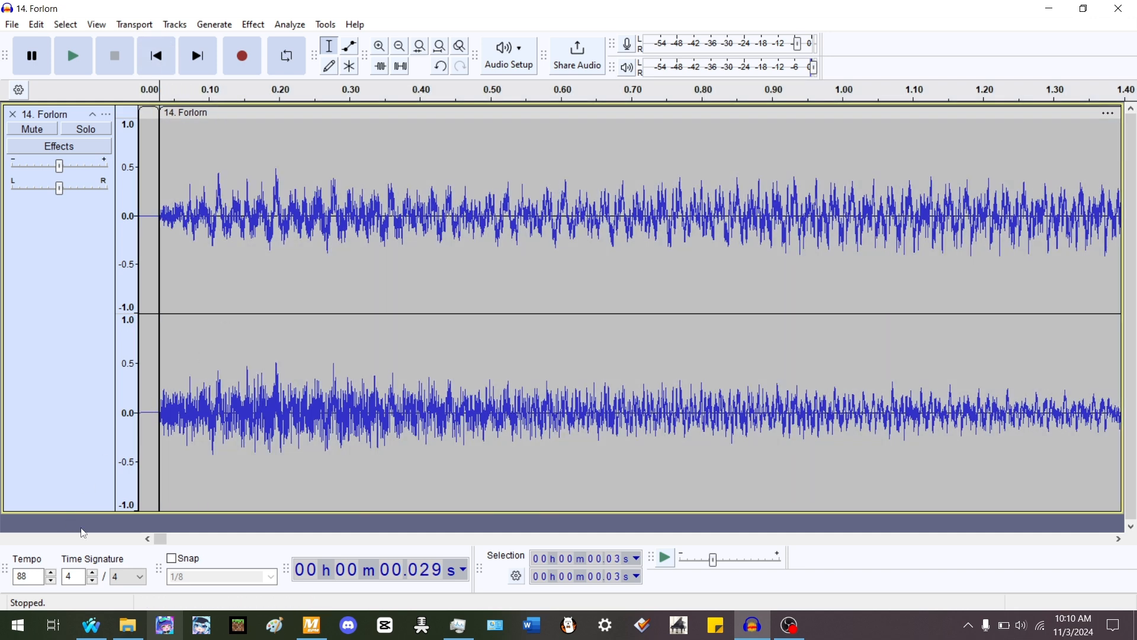
{"action": "left_click", "coordinate": [214, 24]}
{"action": "left_click", "coordinate": [255, 165]}
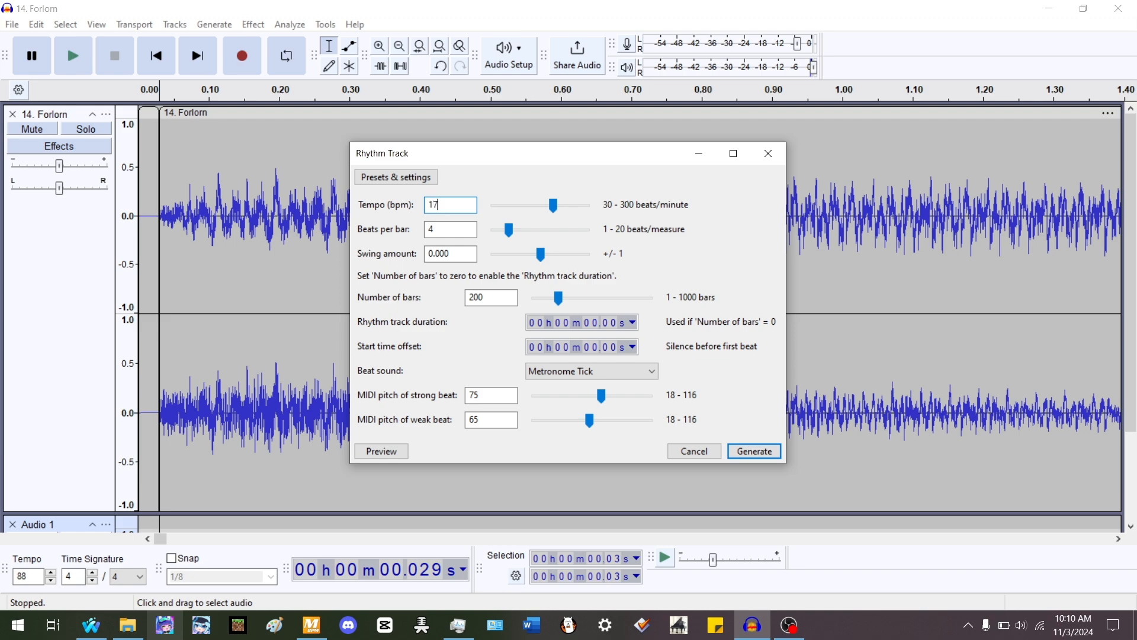
{"action": "type", "text": "175"}
{"action": "key", "text": "Return"}
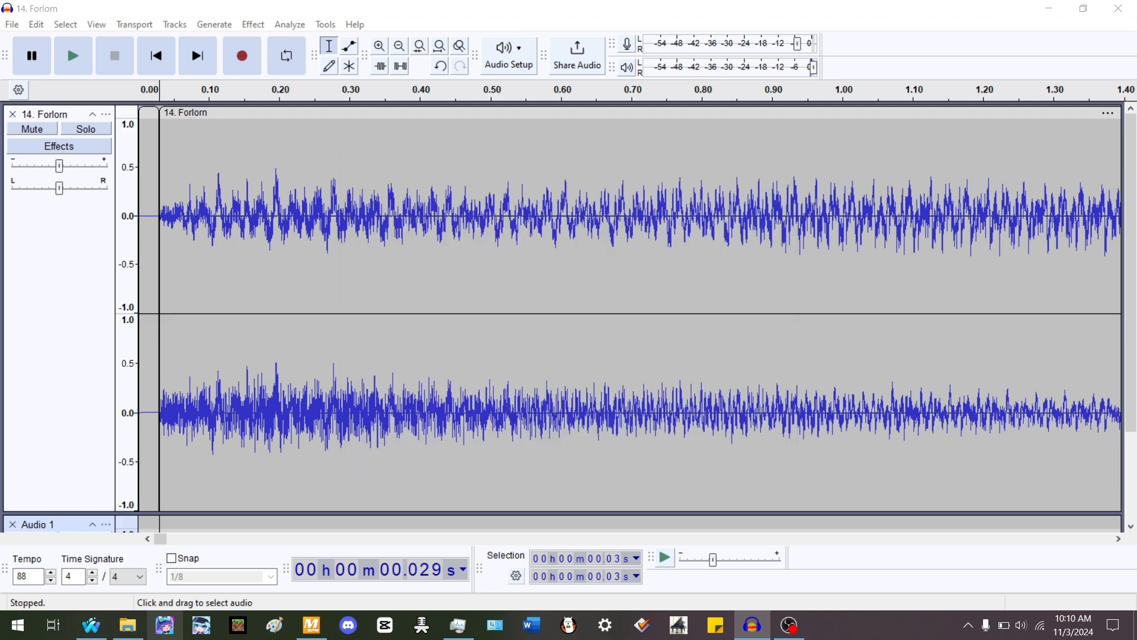
- Try to time-stretch the first clip by dragging its end
{"action": "key", "text": "ctrl+alt+j"}
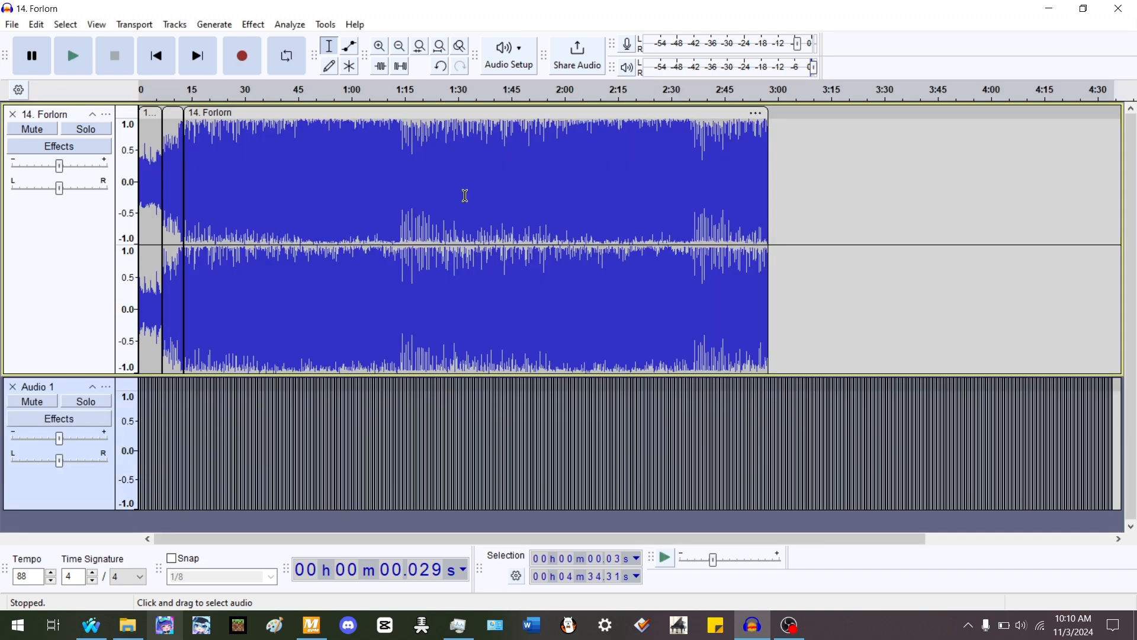
{"action": "scroll", "coordinate": [79, 262], "scroll_direction": "up", "scroll_amount": 8}
{"action": "scroll", "coordinate": [82, 259], "scroll_direction": "up", "scroll_amount": 3}
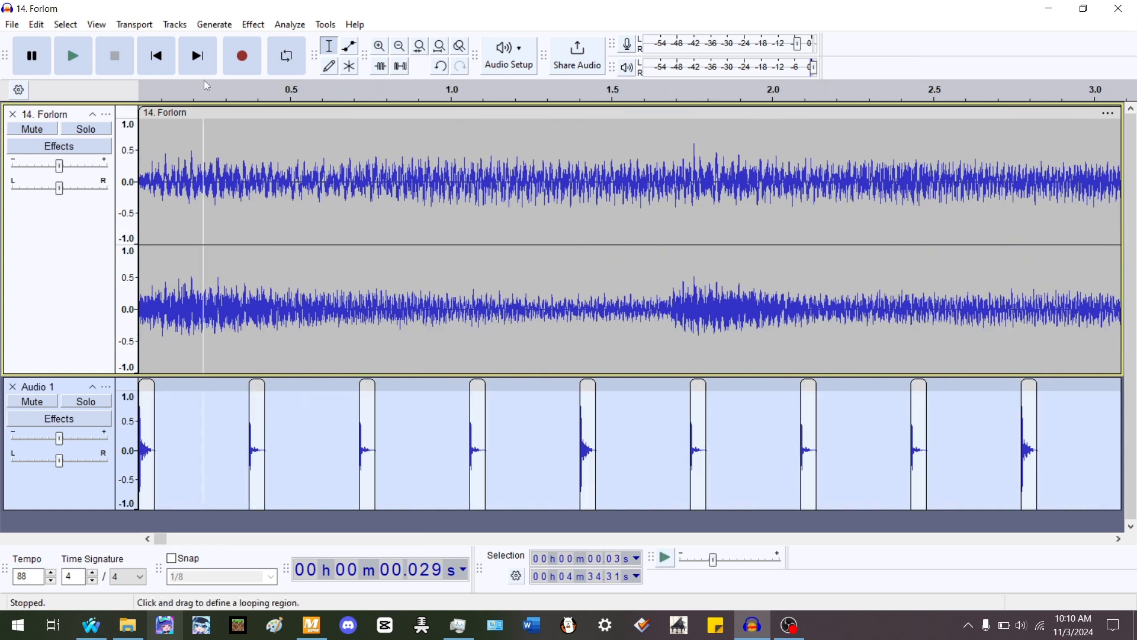
{"action": "left_click", "coordinate": [156, 57]}
{"action": "scroll", "coordinate": [317, 187], "scroll_direction": "down", "scroll_amount": 2}
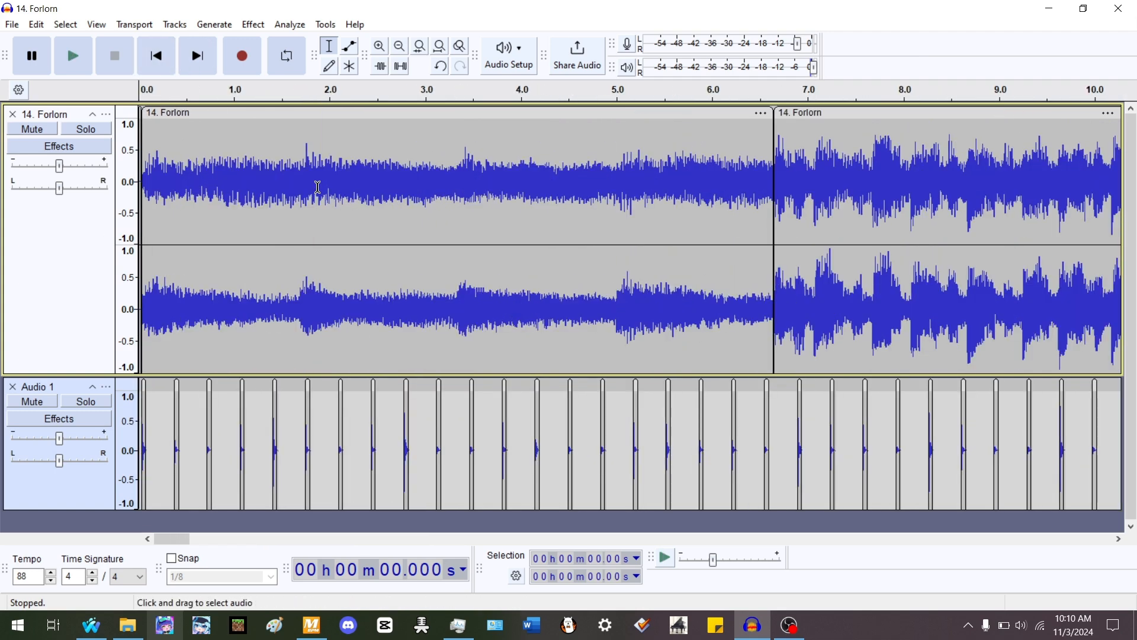
{"action": "double_click", "coordinate": [346, 157]}
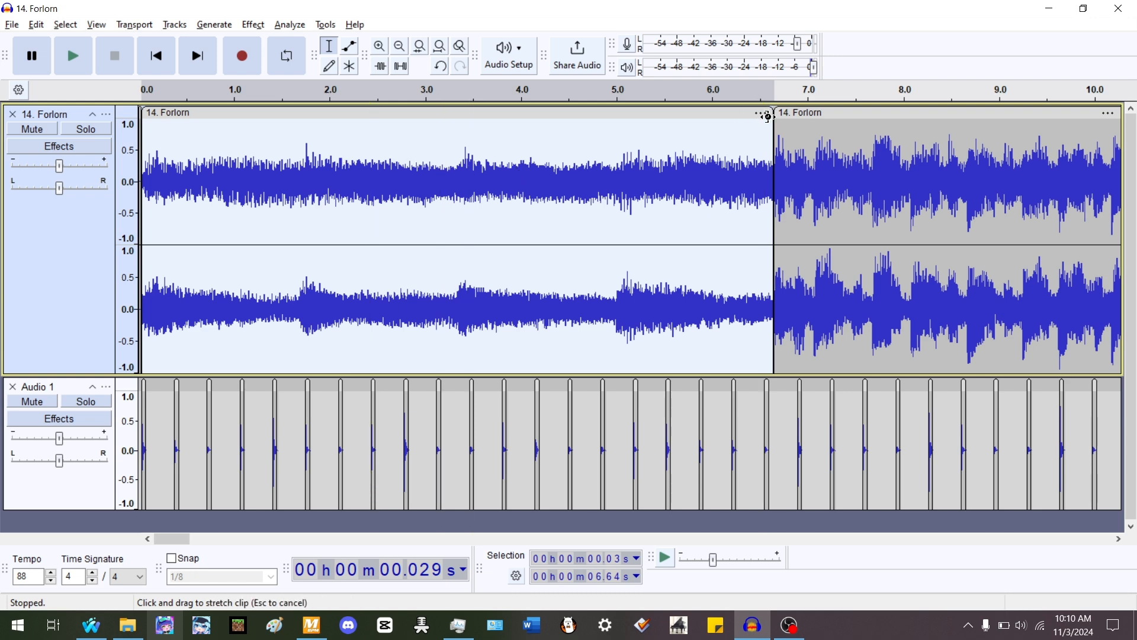
{"action": "left_click_drag", "start_coordinate": [763, 116], "coordinate": [882, 153]}
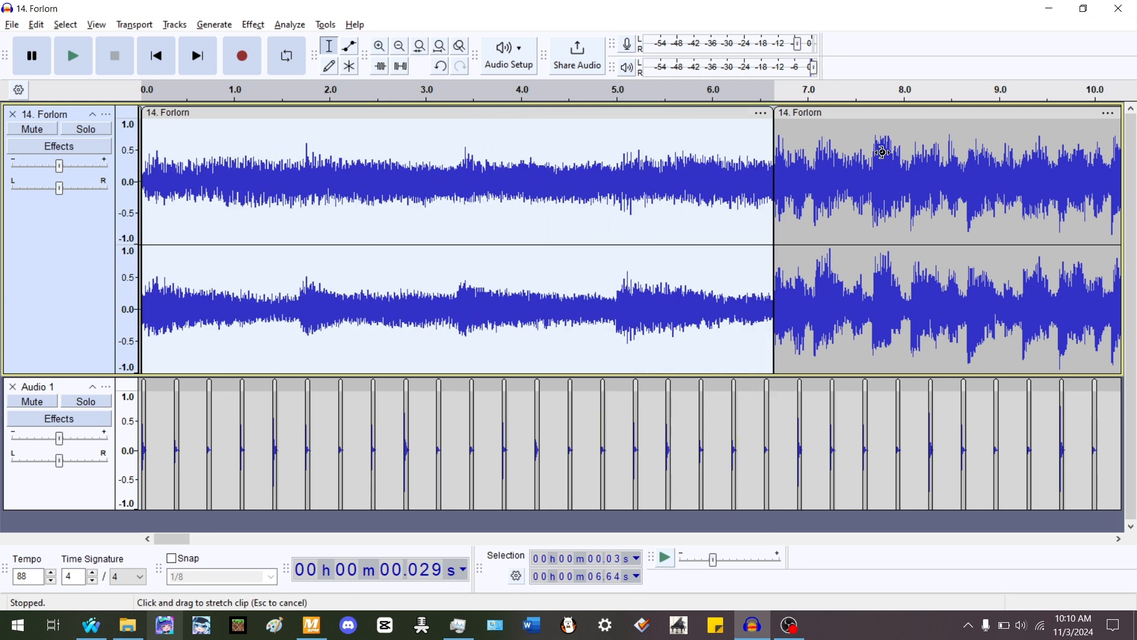
- Apply Change Tempo to the first clip from 145 to 174 BPM, then undo it
{"action": "left_click", "coordinate": [253, 26]}
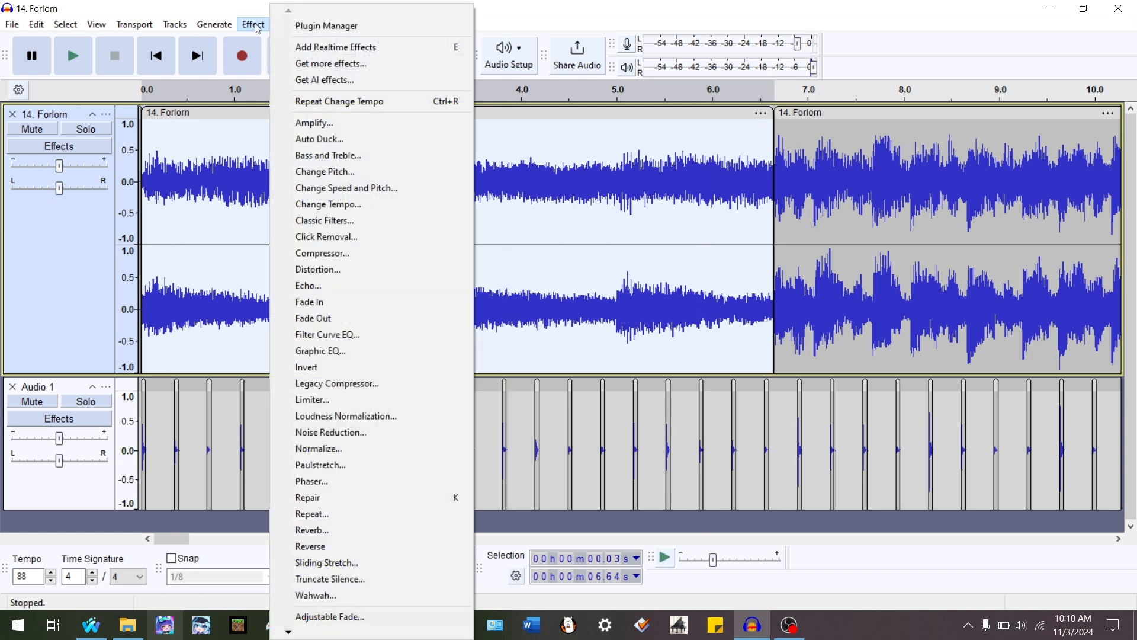
{"action": "left_click", "coordinate": [357, 203]}
{"action": "key", "text": "Tab"}
{"action": "key", "text": "Tab"}
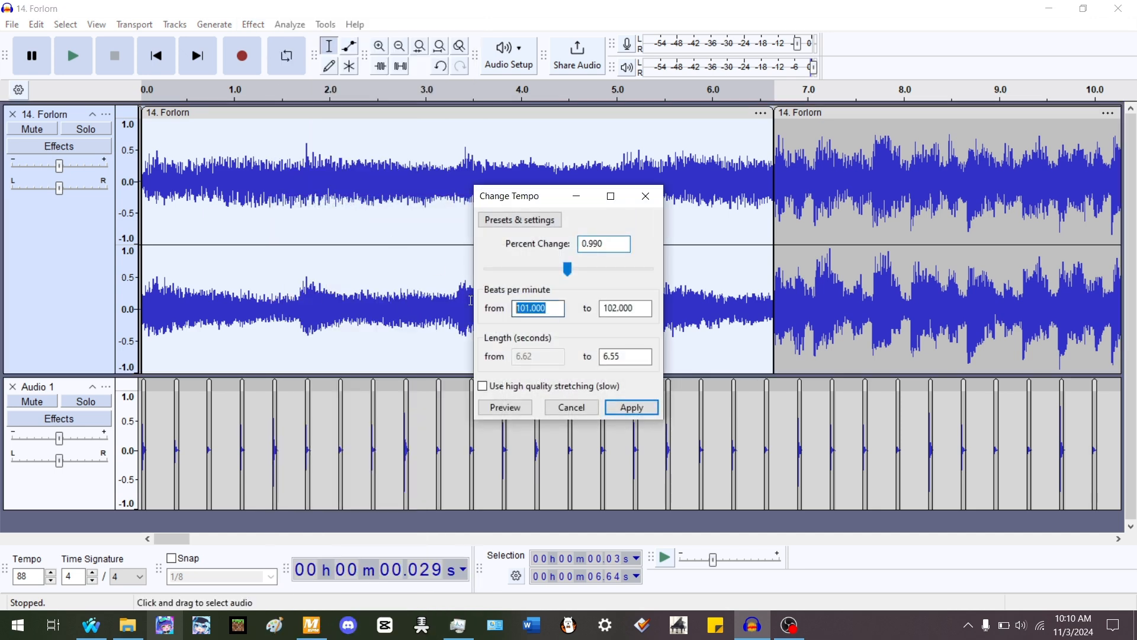
{"action": "type", "text": "145"}
{"action": "key", "text": "Tab"}
{"action": "type", "text": "174"}
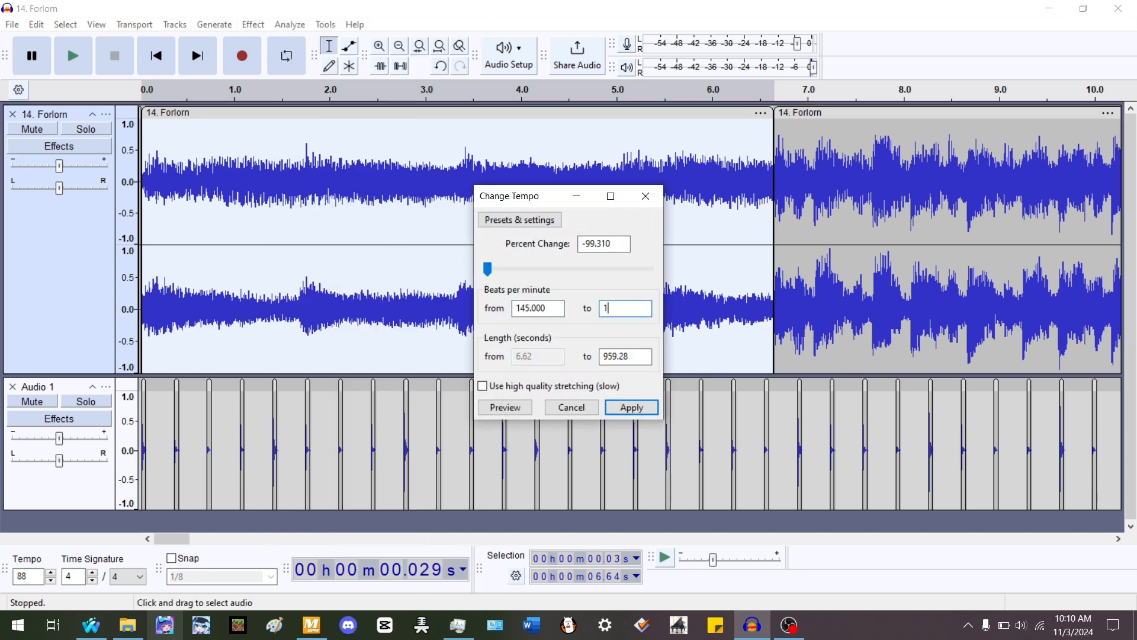
{"action": "key", "text": "Return"}
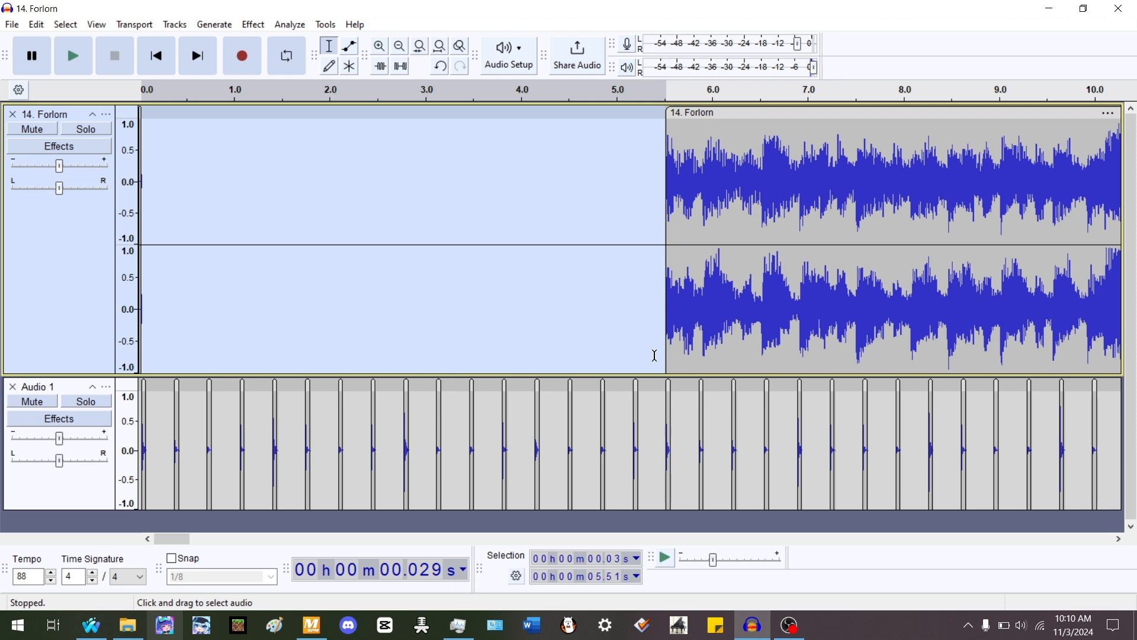
{"action": "scroll", "coordinate": [662, 348], "scroll_direction": "up", "scroll_amount": 4}
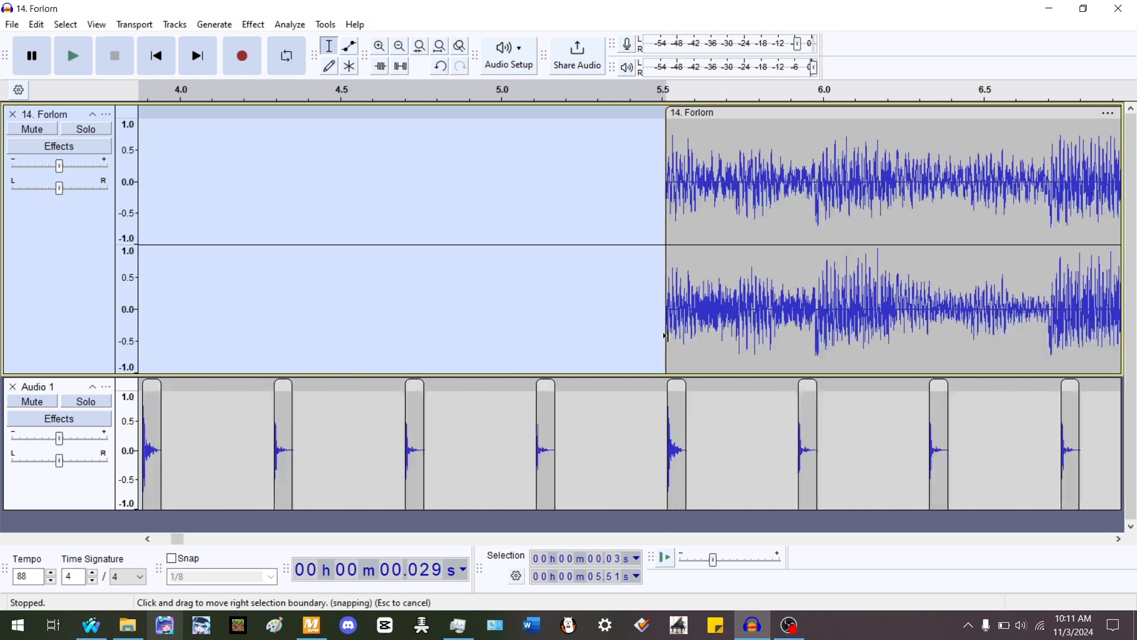
{"action": "double_click", "coordinate": [706, 307]}
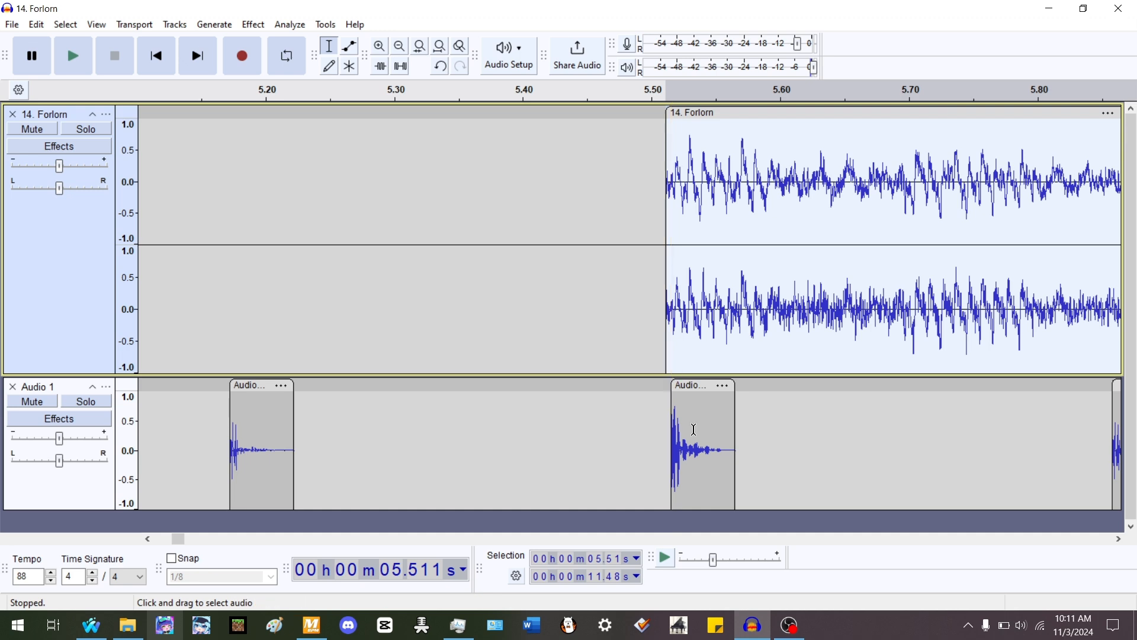
{"action": "key", "text": "ctrl+z"}
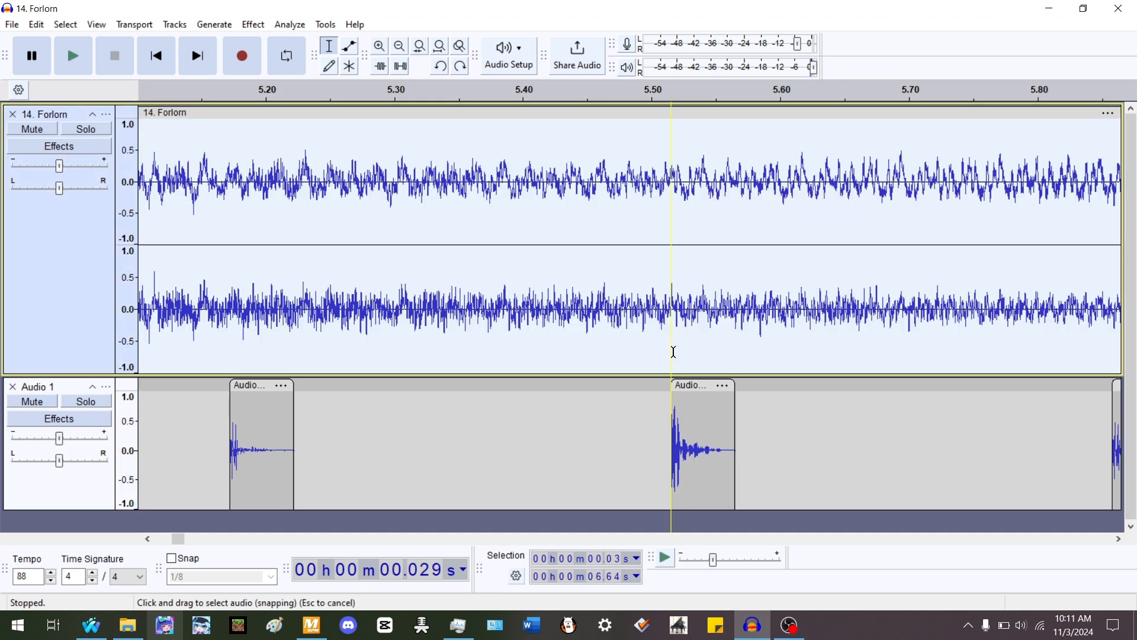
- Time-stretch the first clip of 14. Forlorn by dragging its end to about 5.5 s
{"action": "left_click", "coordinate": [673, 352]}
{"action": "scroll", "coordinate": [569, 177], "scroll_direction": "down", "scroll_amount": 4, "text": "ctrl"}
{"action": "scroll", "coordinate": [620, 148], "scroll_direction": "up", "scroll_amount": 2, "text": "ctrl"}
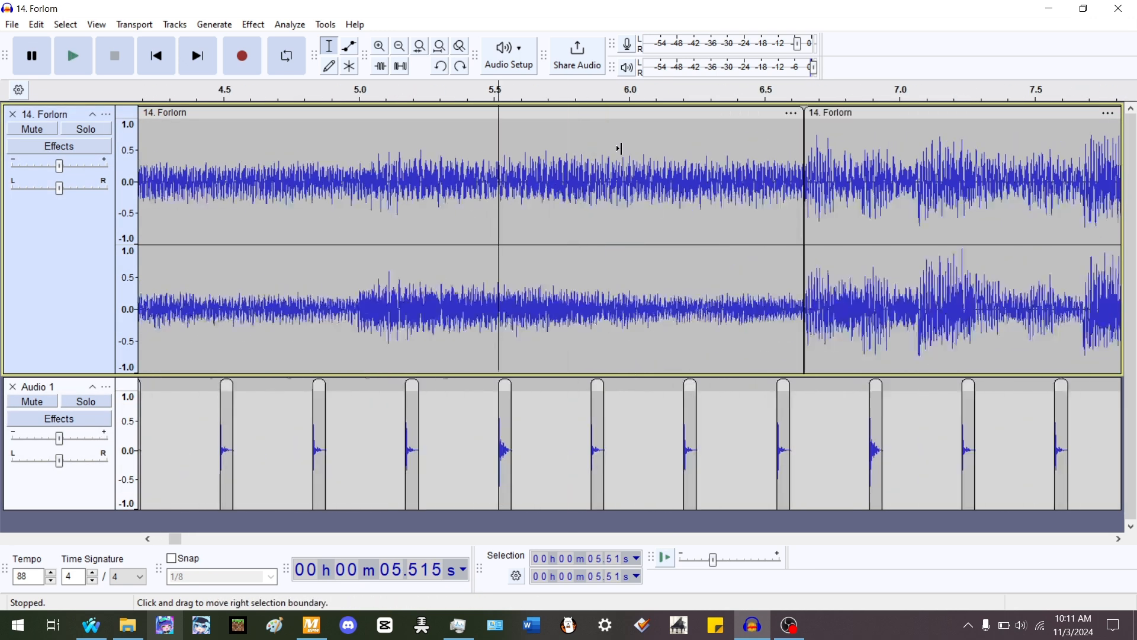
{"action": "left_click_drag", "start_coordinate": [796, 118], "coordinate": [494, 273]}
{"action": "scroll", "coordinate": [605, 194], "scroll_direction": "down", "scroll_amount": 9}
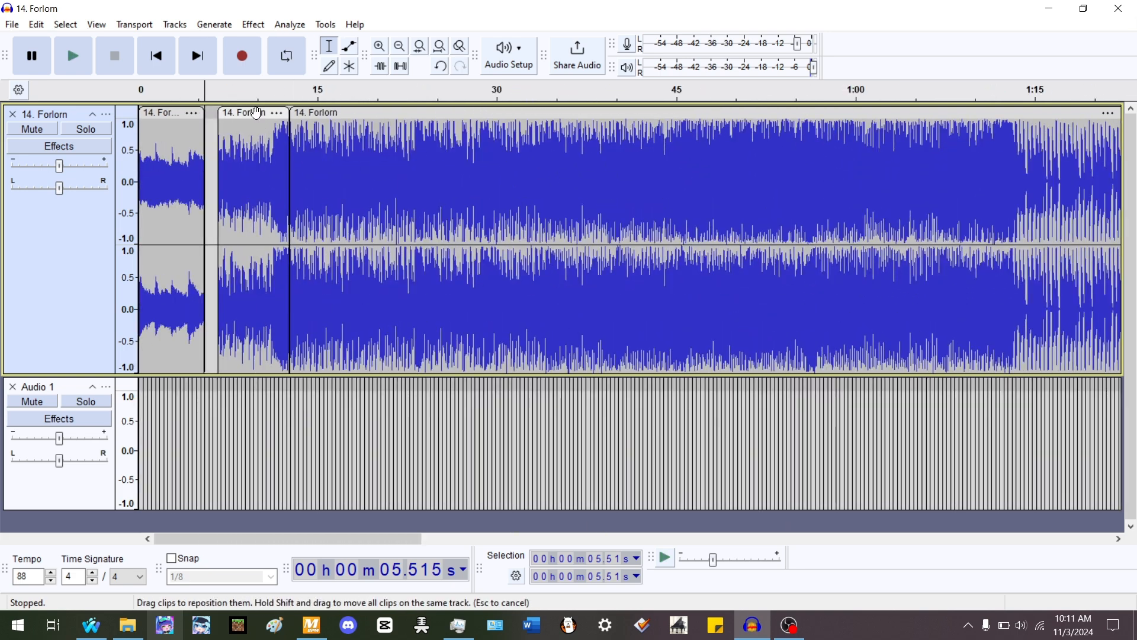
- Move the second clip left so it starts where the first clip ends, and play the result
{"action": "left_click_drag", "start_coordinate": [256, 112], "coordinate": [243, 112]}
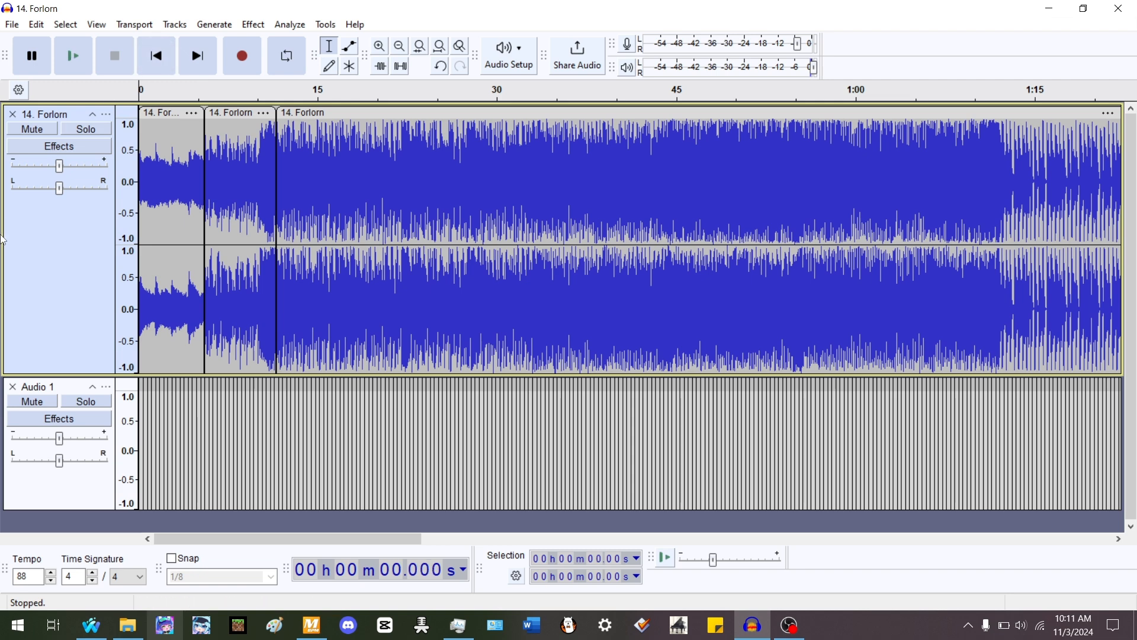
{"action": "scroll", "coordinate": [1, 239], "scroll_direction": "up", "scroll_amount": 3}
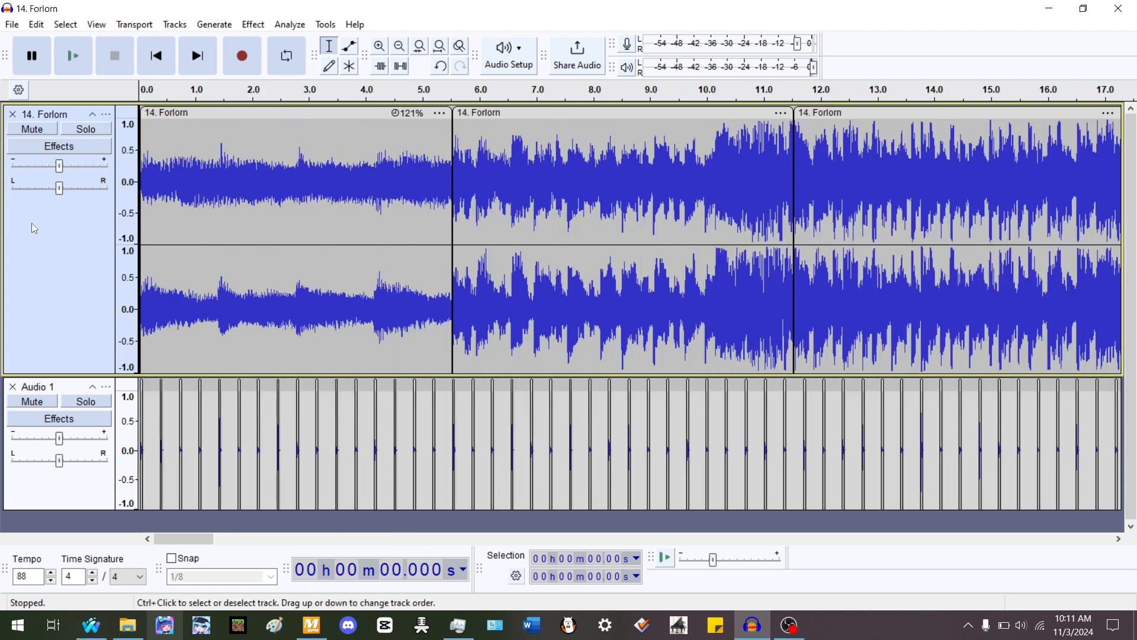
{"action": "scroll", "coordinate": [32, 225], "scroll_direction": "up", "scroll_amount": 1}
{"action": "key", "text": "space"}
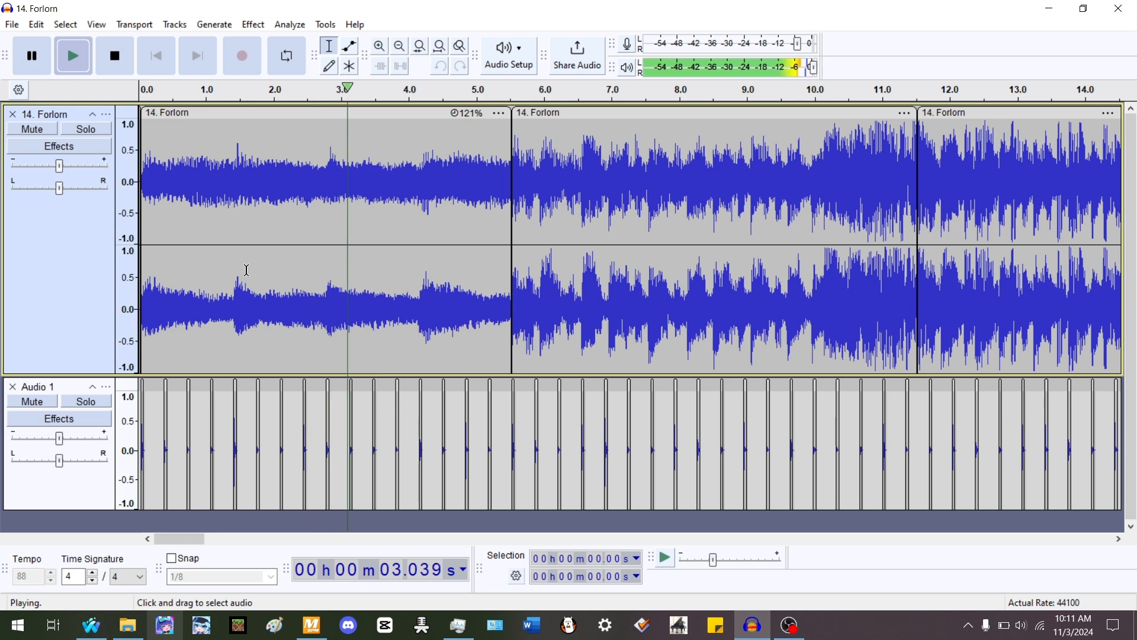
- Select the second clip and play it back against the rhythm track
{"action": "scroll", "coordinate": [240, 265], "scroll_direction": "down", "scroll_amount": 1}
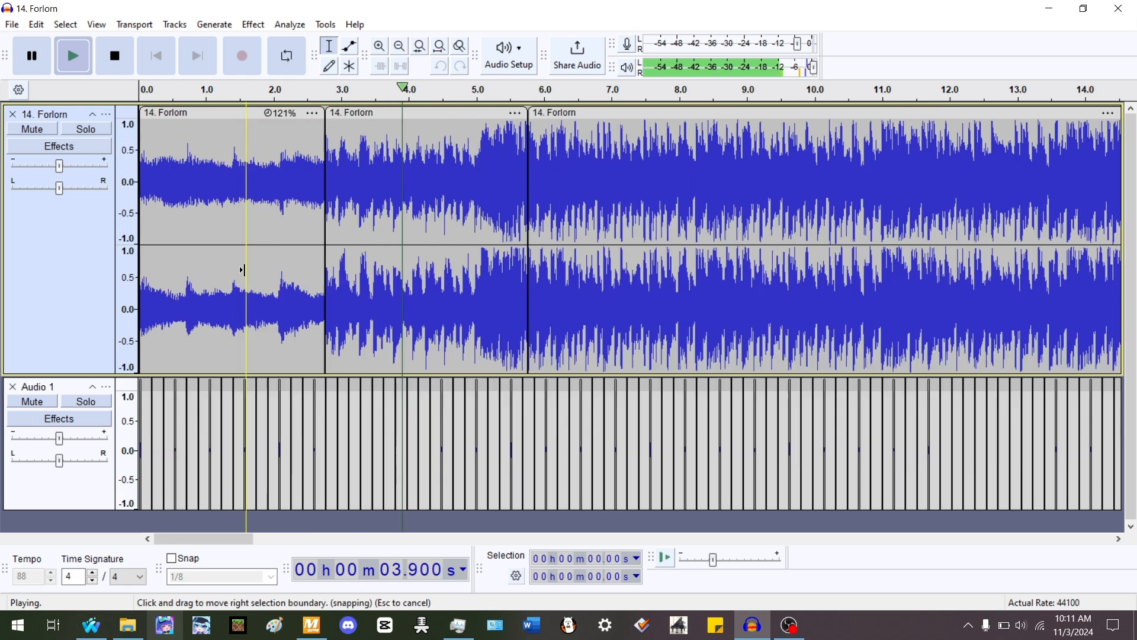
{"action": "double_click", "coordinate": [354, 183]}
{"action": "scroll", "coordinate": [367, 178], "scroll_direction": "up", "scroll_amount": 2}
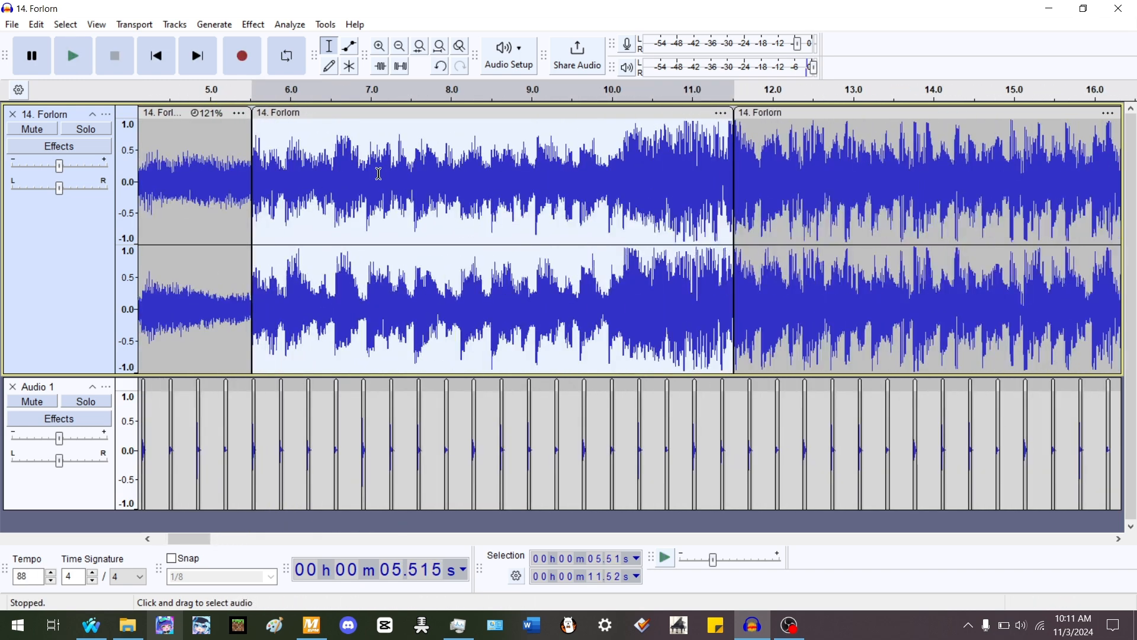
{"action": "key", "text": "space"}
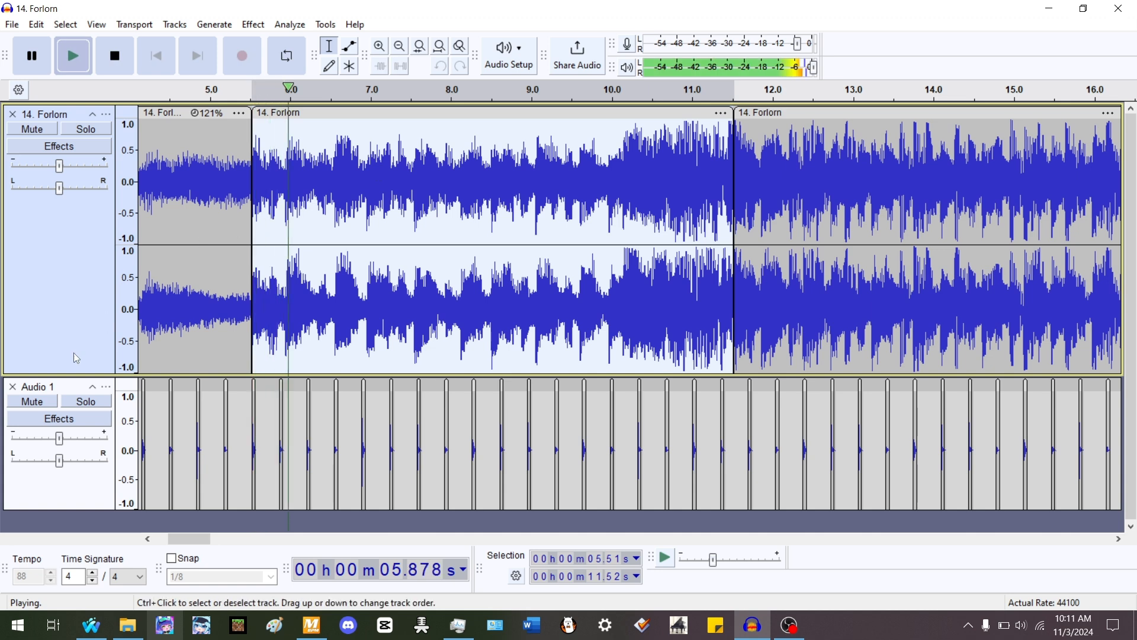
{"action": "left_click", "coordinate": [34, 403]}
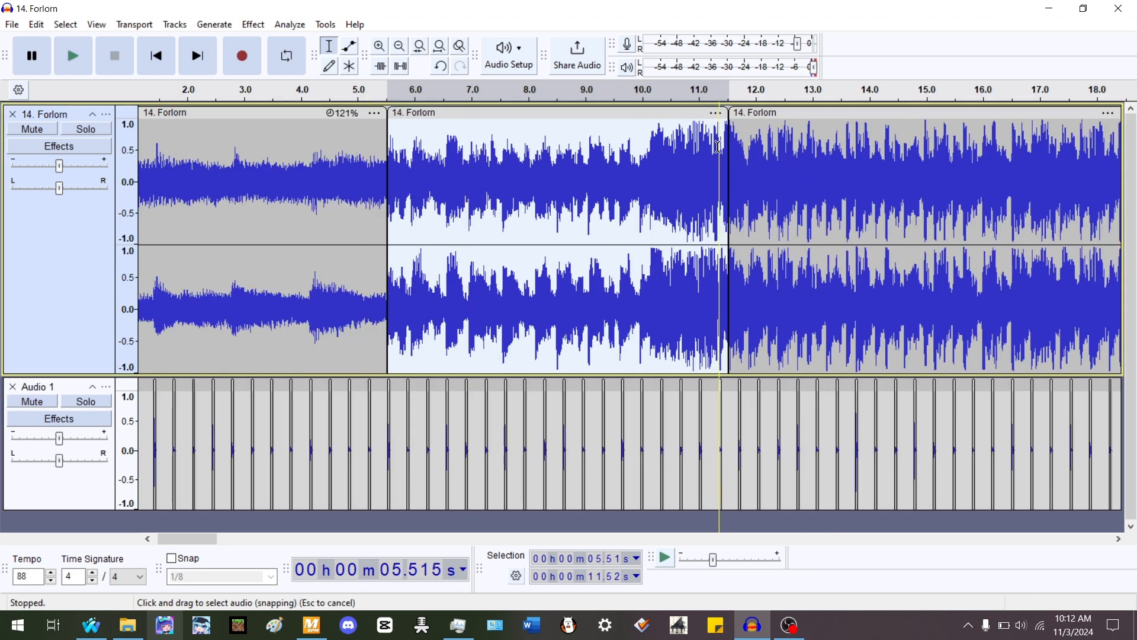
- Select the third clip and compare beat positions on the rhythm track around 10 to 11 s
{"action": "scroll", "coordinate": [719, 148], "scroll_direction": "up", "scroll_amount": 1}
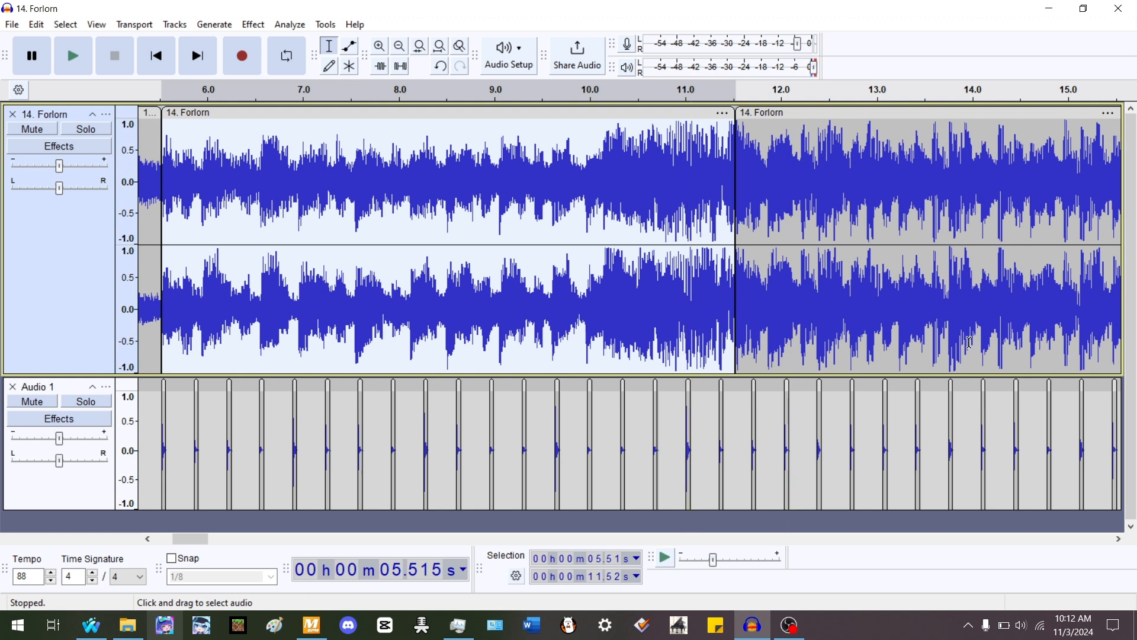
{"action": "double_click", "coordinate": [844, 187]}
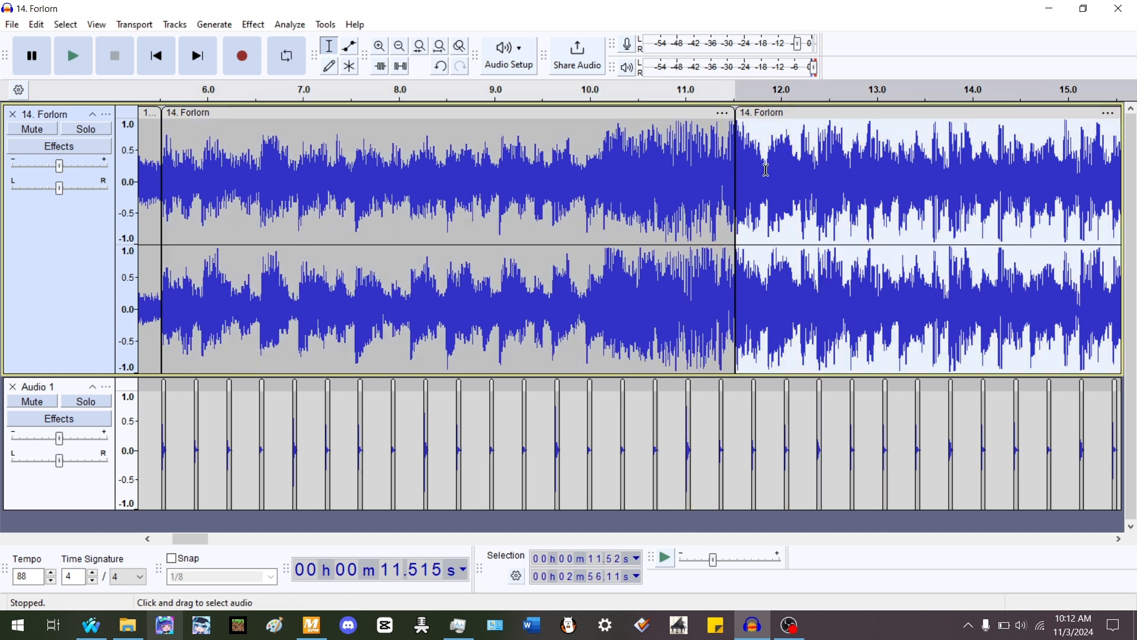
{"action": "scroll", "coordinate": [736, 323], "scroll_direction": "up", "scroll_amount": 1}
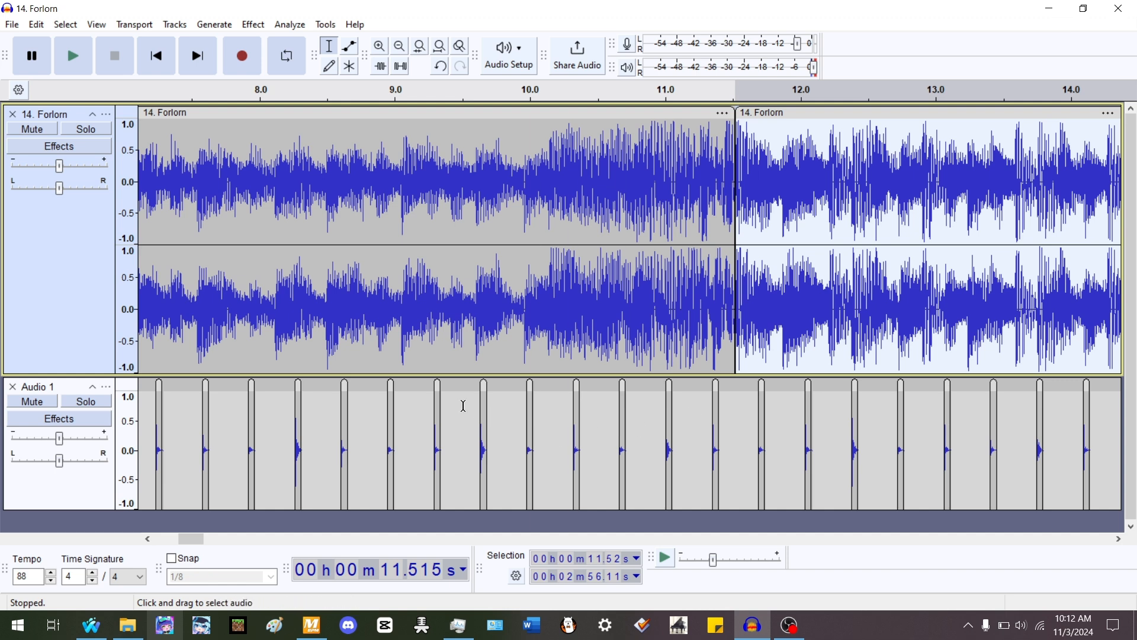
{"action": "left_click_drag", "start_coordinate": [464, 401], "coordinate": [490, 401]}
{"action": "left_click_drag", "start_coordinate": [657, 403], "coordinate": [514, 411]}
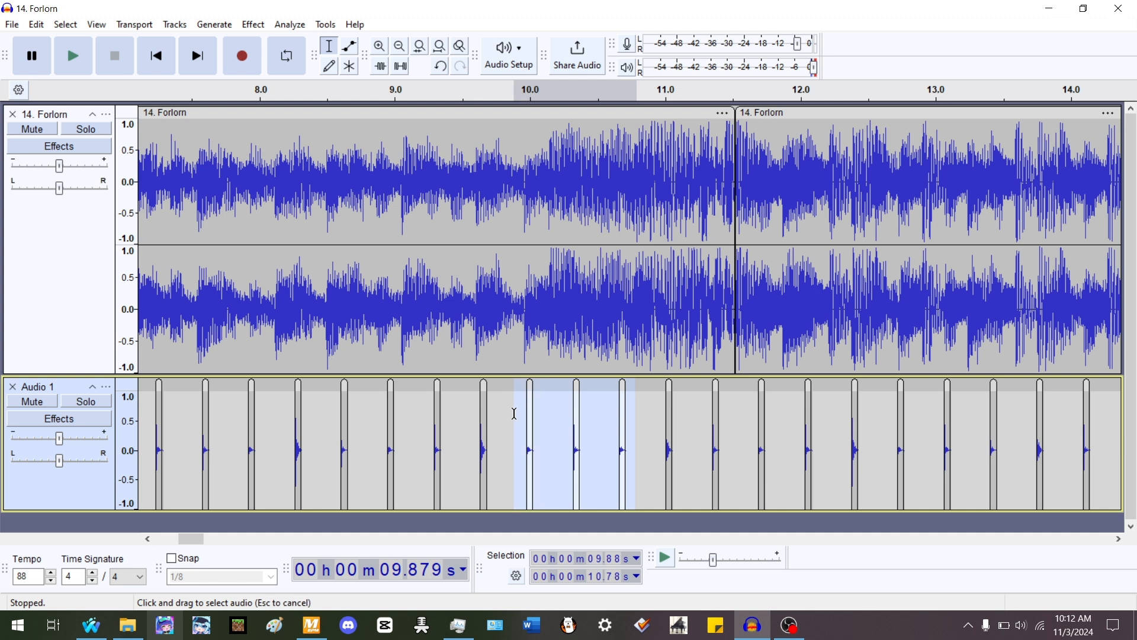
{"action": "left_click_drag", "start_coordinate": [657, 408], "coordinate": [680, 409]}
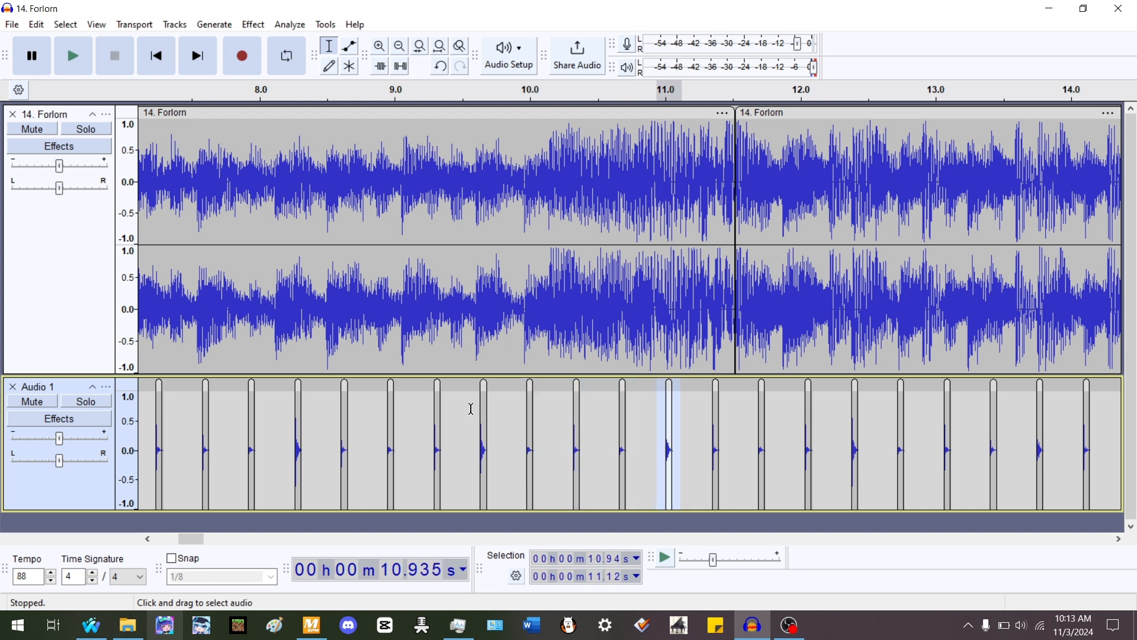
{"action": "left_click_drag", "start_coordinate": [471, 409], "coordinate": [502, 410]}
{"action": "left_click_drag", "start_coordinate": [650, 408], "coordinate": [662, 374]}
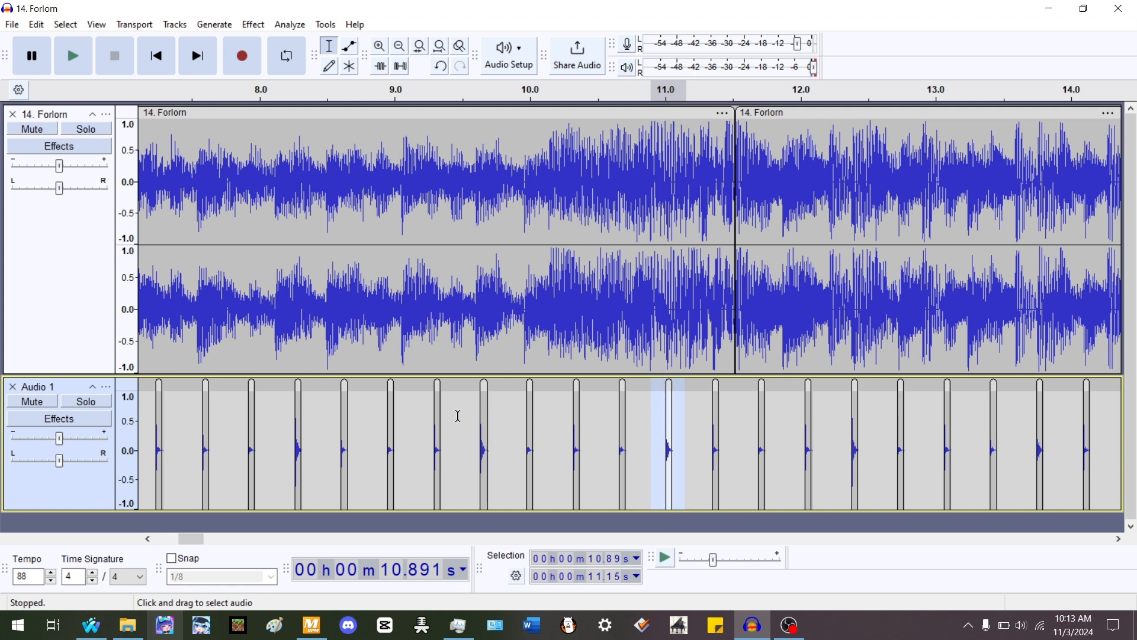
{"action": "left_click_drag", "start_coordinate": [454, 414], "coordinate": [503, 419]}
{"action": "key", "text": "ctrl+z"}
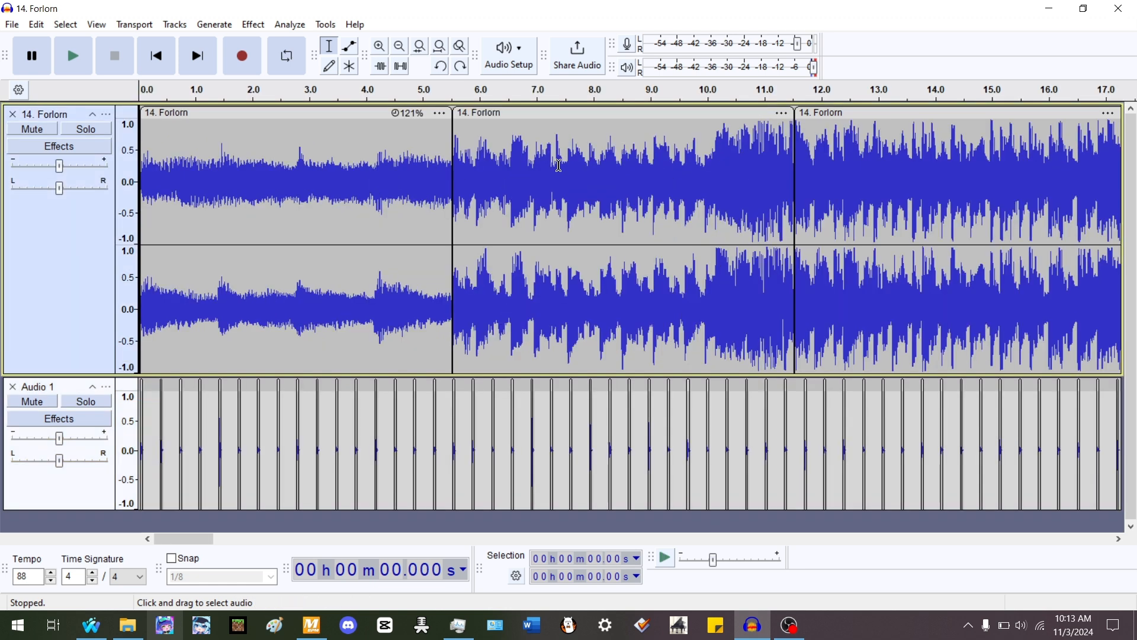
- Try to stretch the second clip to match the first clip's speed, then undo it
{"action": "left_click", "coordinate": [562, 162]}
{"action": "double_click", "coordinate": [653, 157]}
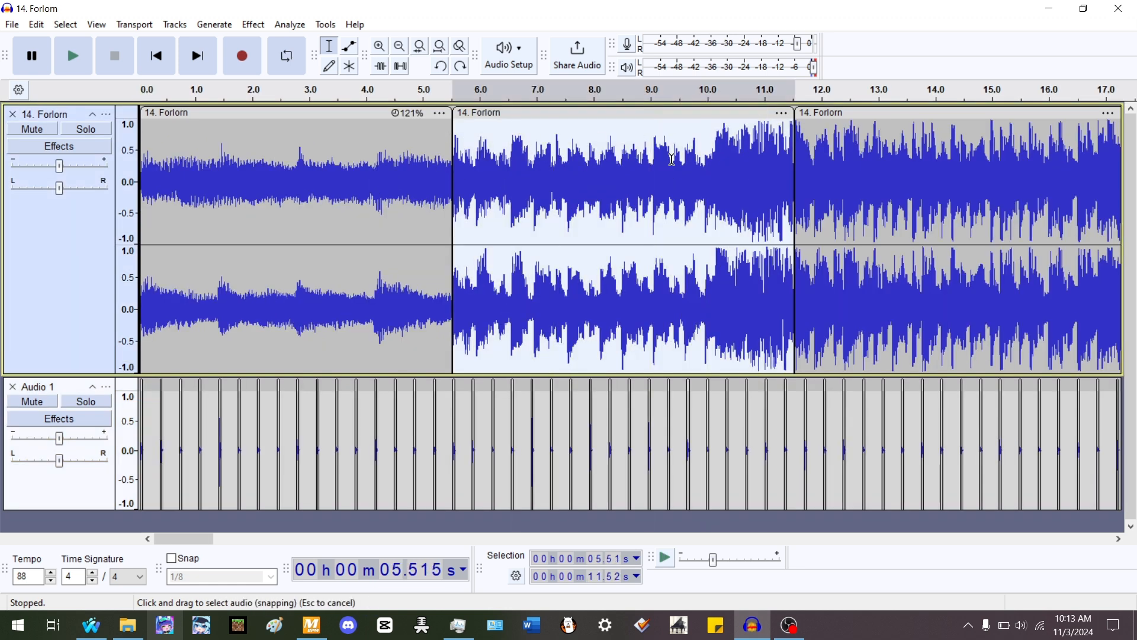
{"action": "double_click", "coordinate": [392, 180]}
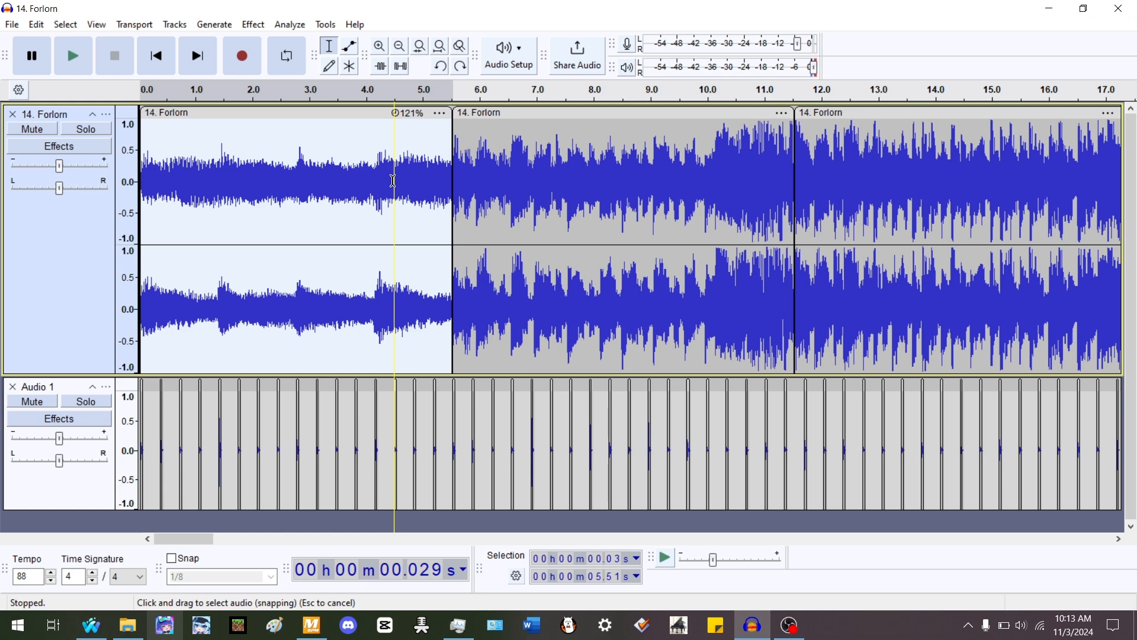
{"action": "key", "text": "Right"}
{"action": "key", "text": "ctrl+v"}
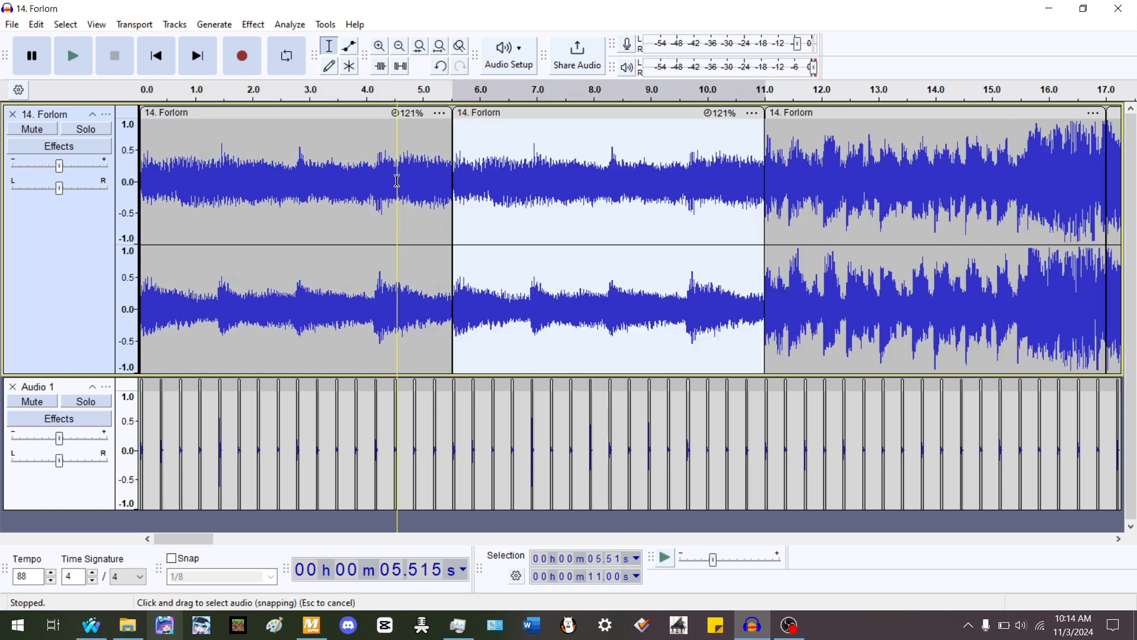
{"action": "scroll", "coordinate": [765, 319], "scroll_direction": "up", "scroll_amount": 3}
{"action": "left_click", "coordinate": [774, 341]}
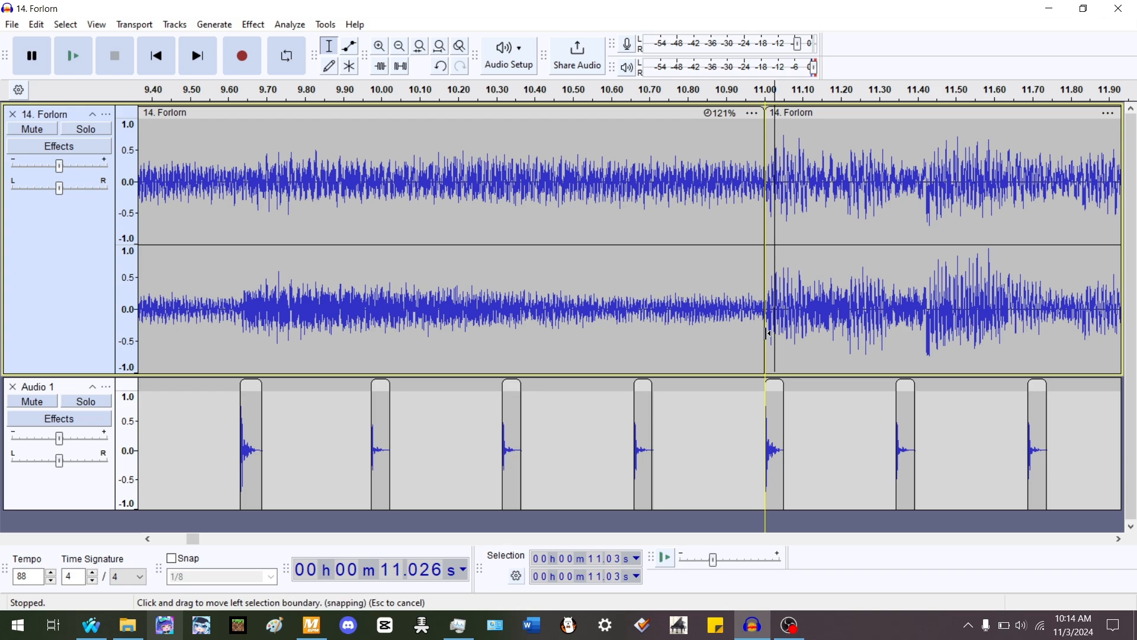
{"action": "key", "text": "ctrl+z"}
{"action": "left_click", "coordinate": [765, 333]}
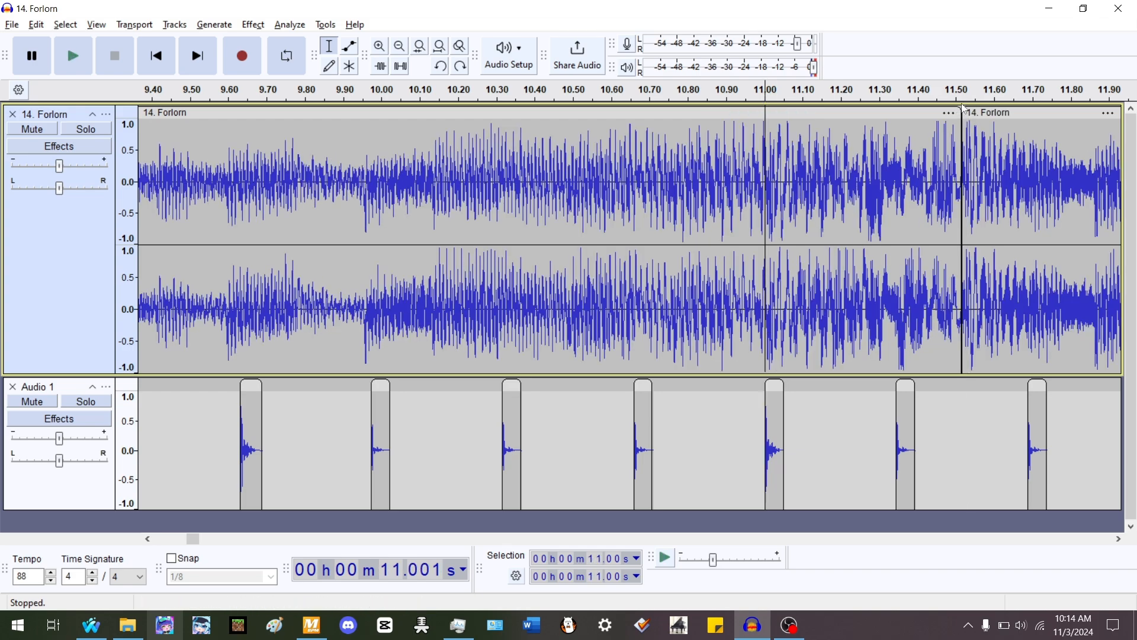
- Time-stretch the second clip to end at about 11.0 s and move the third clip to start there
{"action": "left_click_drag", "start_coordinate": [956, 109], "coordinate": [760, 306]}
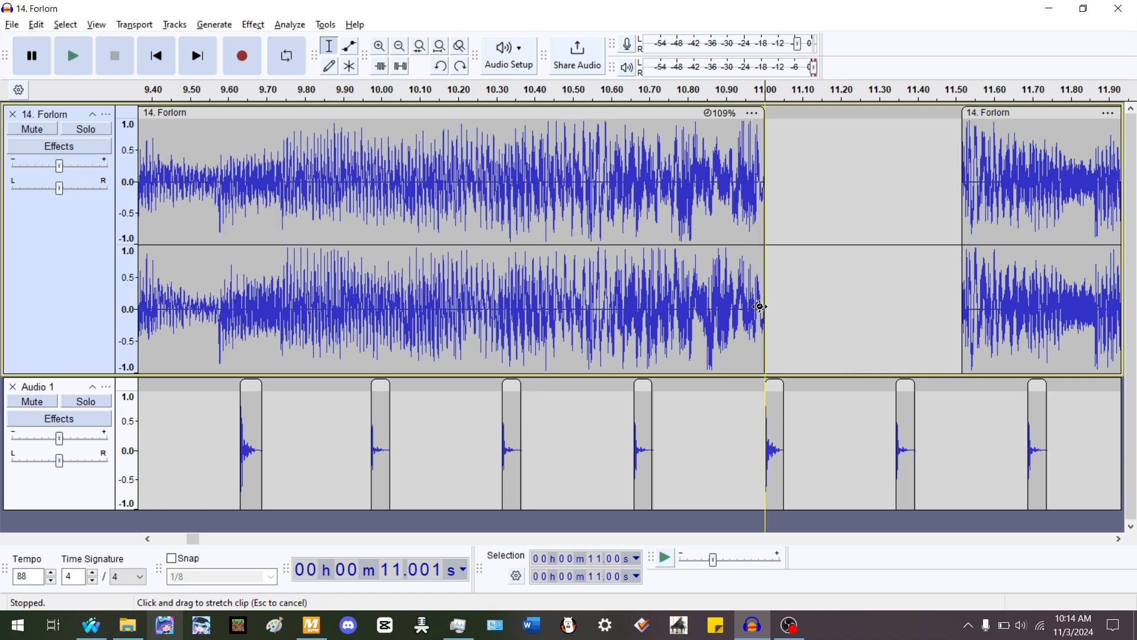
{"action": "left_click_drag", "start_coordinate": [1033, 111], "coordinate": [808, 150]}
{"action": "scroll", "coordinate": [808, 149], "scroll_direction": "down", "scroll_amount": 6}
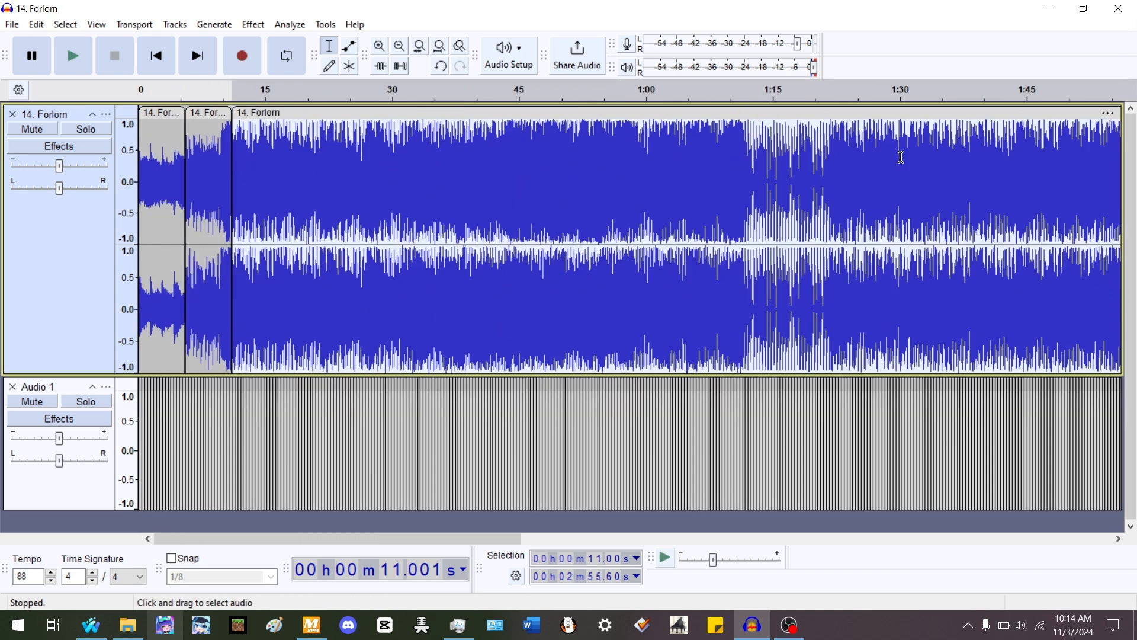
- Select the second clip and zoom in on its start to compare it with the beats
{"action": "left_click", "coordinate": [153, 162]}
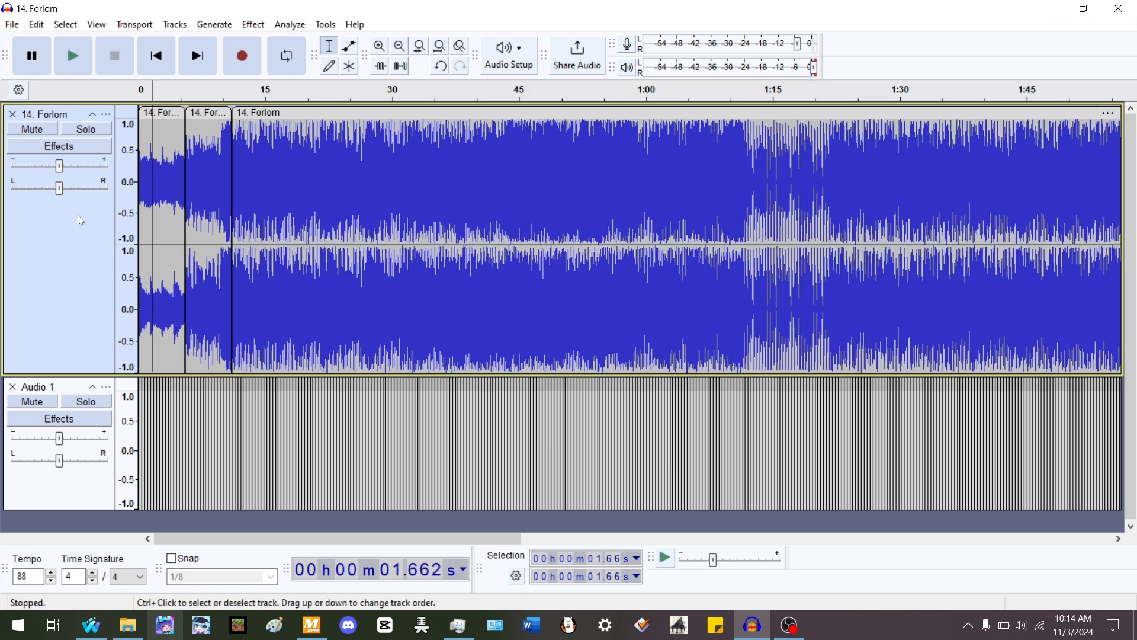
{"action": "double_click", "coordinate": [201, 153]}
{"action": "scroll", "coordinate": [185, 150], "scroll_direction": "up", "scroll_amount": 1}
{"action": "scroll", "coordinate": [185, 151], "scroll_direction": "up", "scroll_amount": 4}
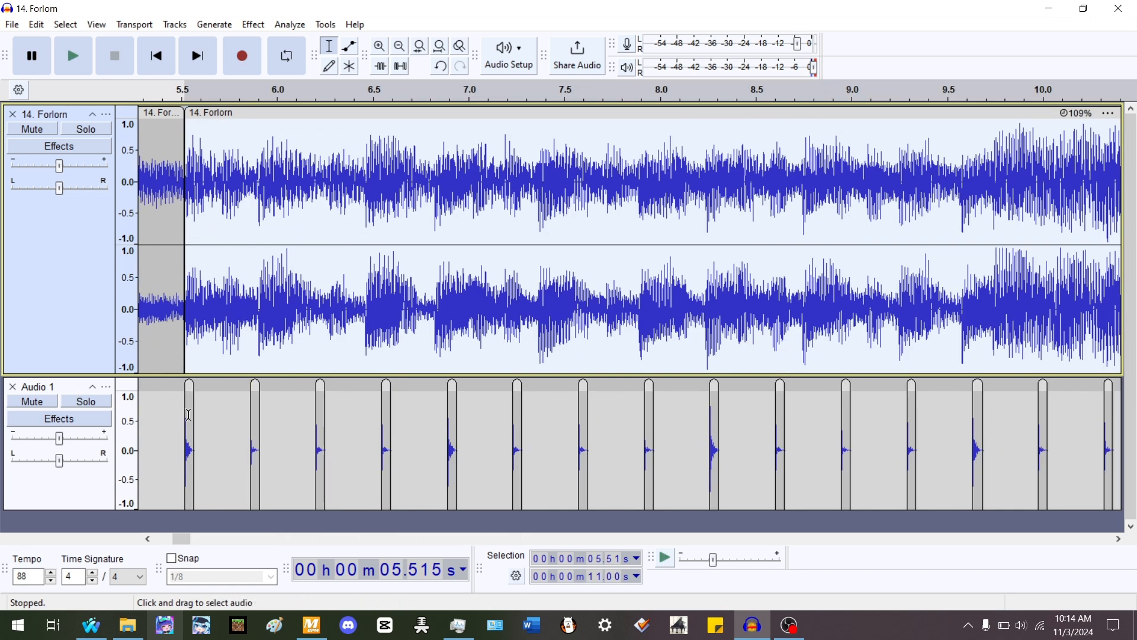
{"action": "scroll", "coordinate": [387, 365], "scroll_direction": "down", "scroll_amount": 1}
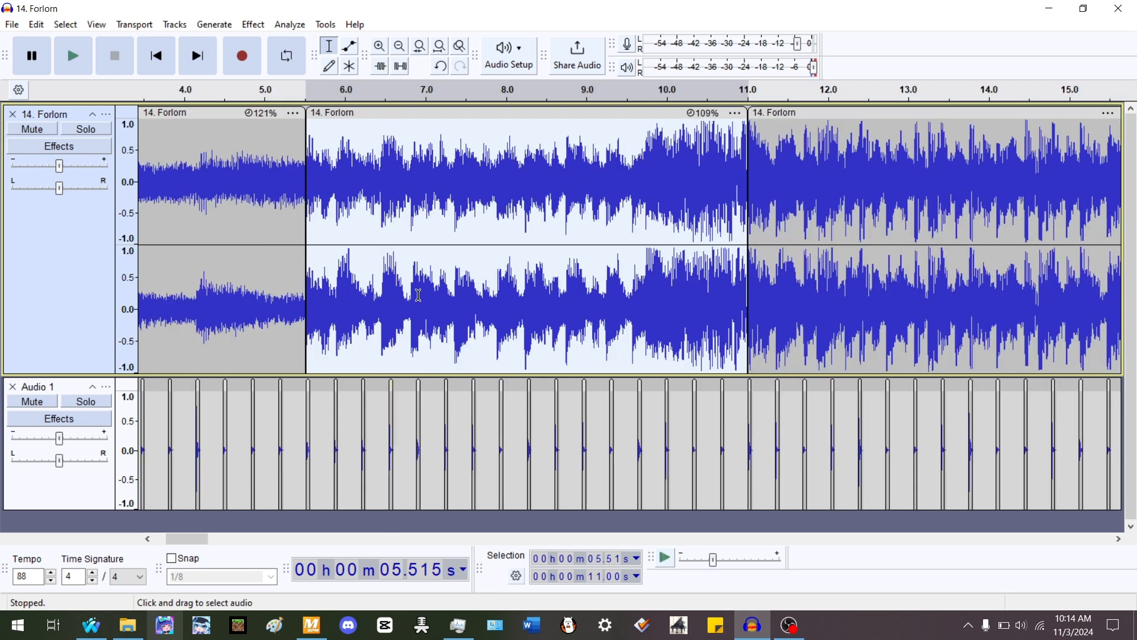
{"action": "scroll", "coordinate": [448, 287], "scroll_direction": "up", "scroll_amount": 2}
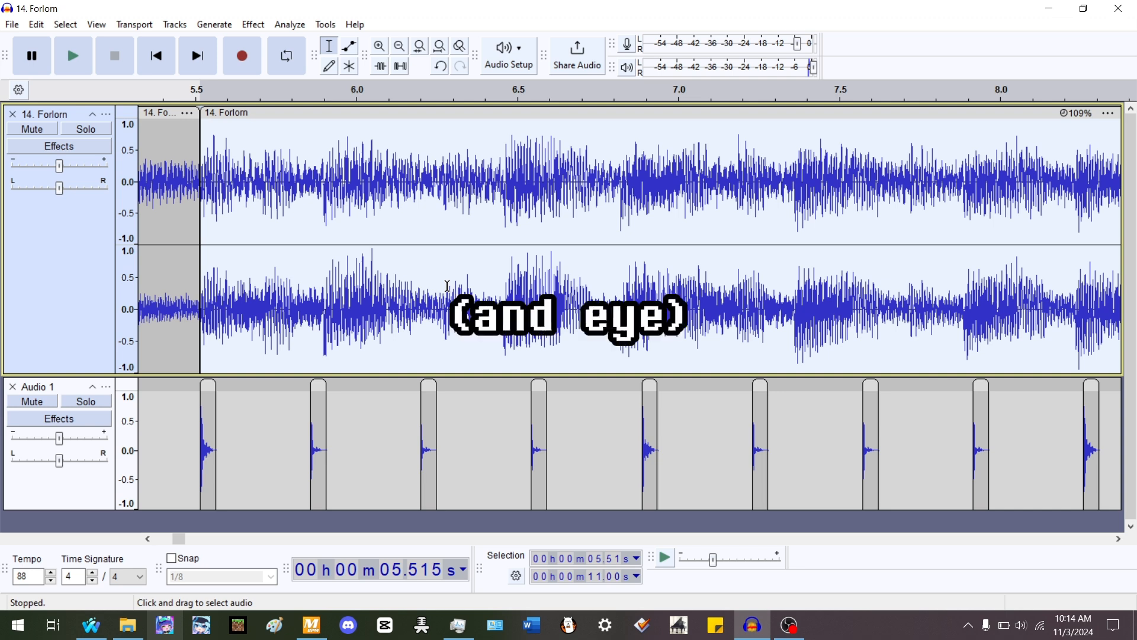
- Mute the rhythm track
{"action": "left_click", "coordinate": [501, 184]}
{"action": "left_click", "coordinate": [776, 174]}
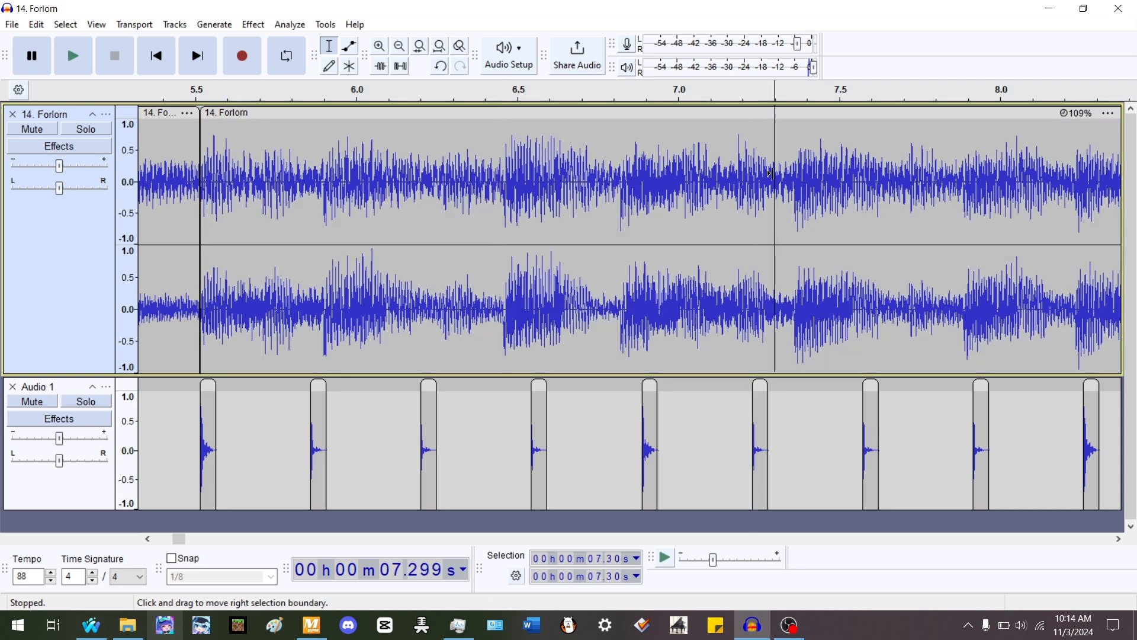
{"action": "left_click", "coordinate": [33, 401]}
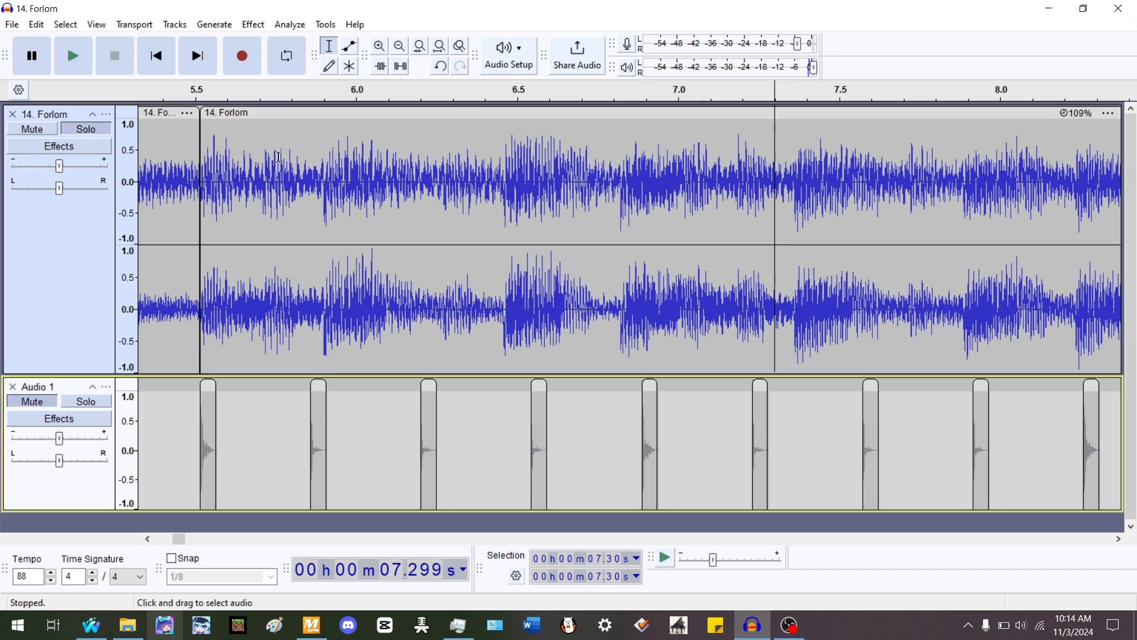
- Play back the second clip between about 6 and 7 s to locate a beat
{"action": "left_click", "coordinate": [342, 159]}
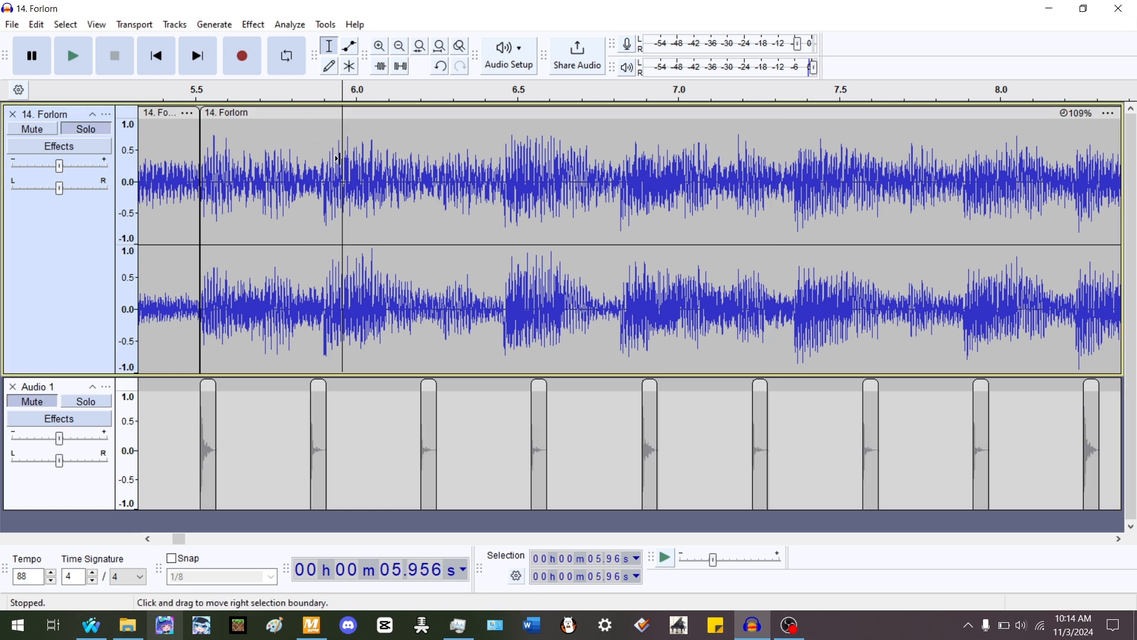
{"action": "left_click", "coordinate": [616, 195]}
{"action": "scroll", "coordinate": [300, 184], "scroll_direction": "down", "scroll_amount": 2}
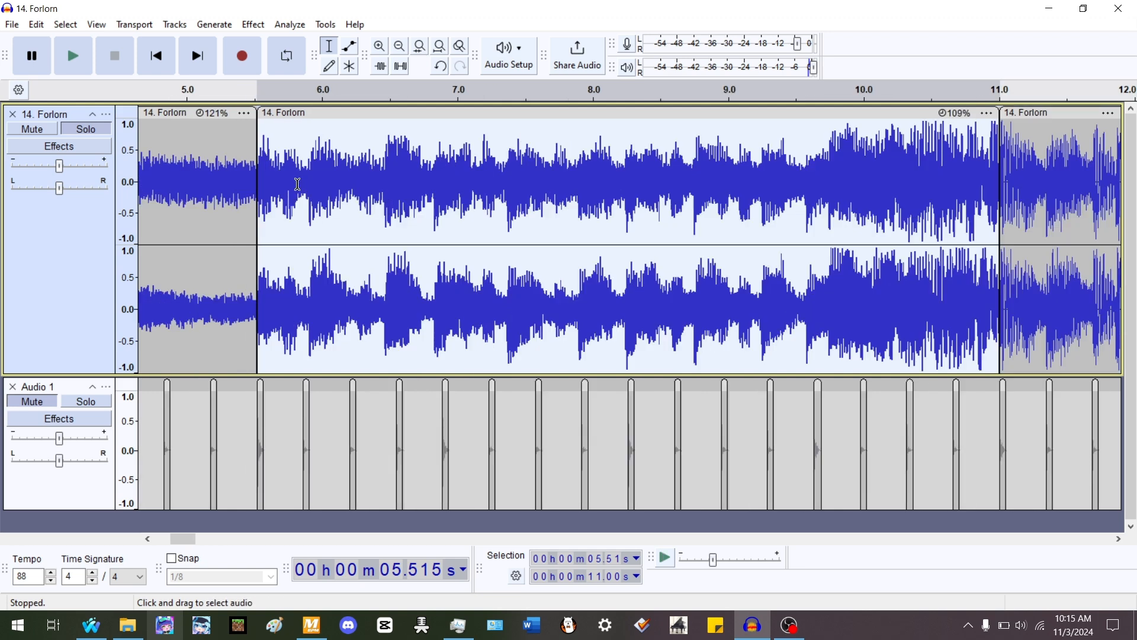
{"action": "key", "text": "space"}
{"action": "scroll", "coordinate": [369, 173], "scroll_direction": "up", "scroll_amount": 2}
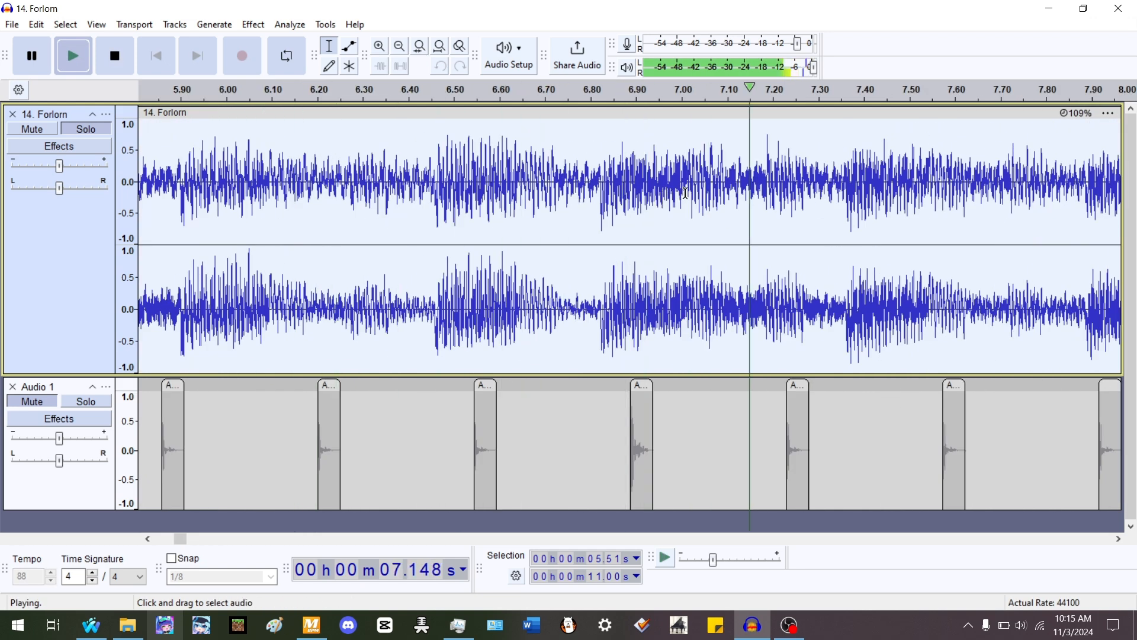
{"action": "key", "text": "space"}
{"action": "left_click", "coordinate": [563, 189]}
{"action": "key", "text": "space"}
{"action": "scroll", "coordinate": [689, 187], "scroll_direction": "up", "scroll_amount": 1}
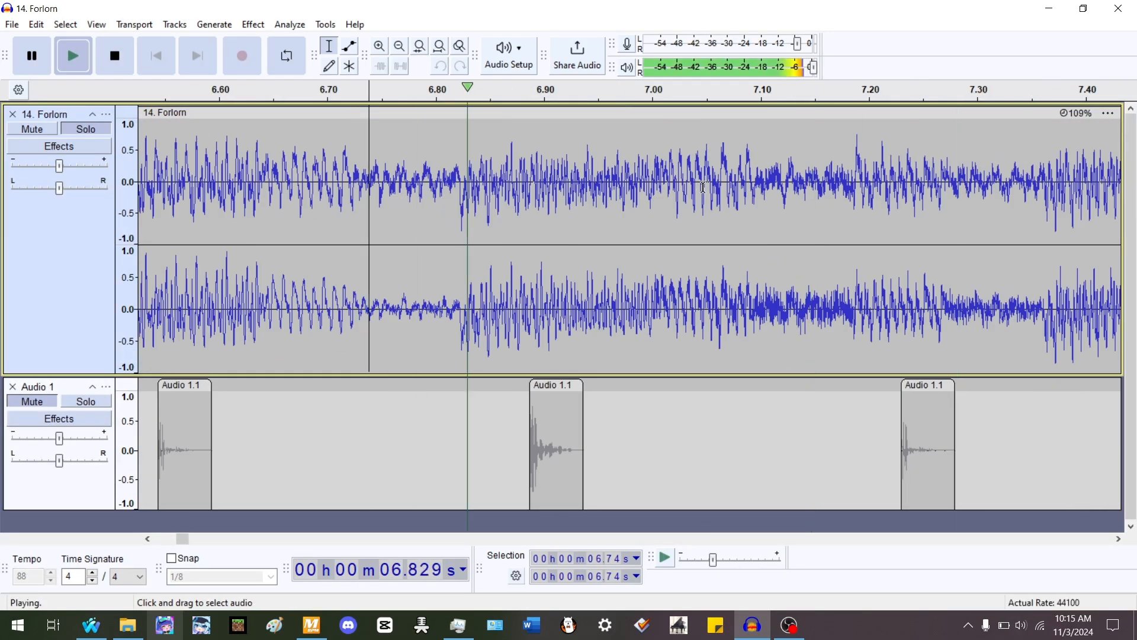
{"action": "key", "text": "space"}
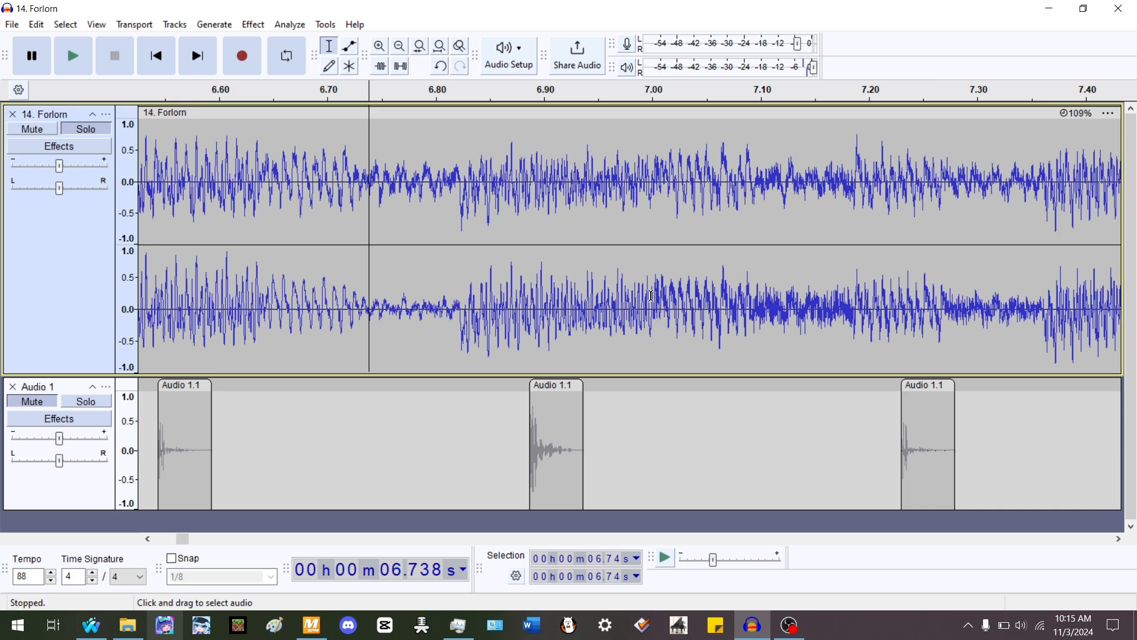
- Split the second clip at about 7.0 s
{"action": "left_click", "coordinate": [651, 295]}
{"action": "key", "text": "ctrl+i"}
{"action": "scroll", "coordinate": [610, 204], "scroll_direction": "down", "scroll_amount": 3}
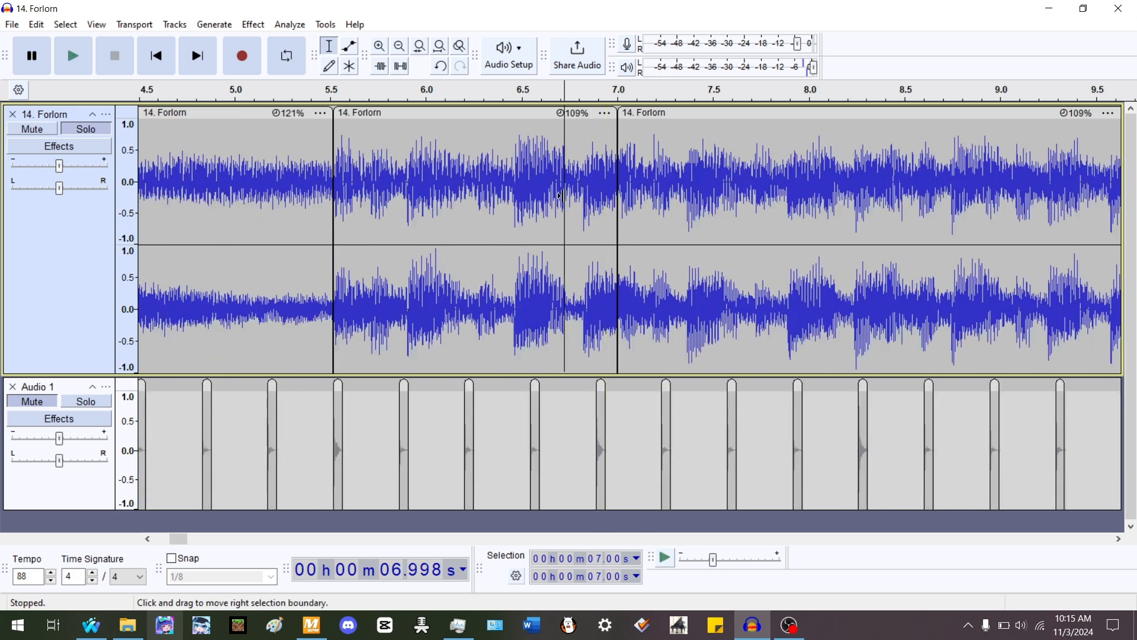
- Play back the second and third clips and split the third clip at about 8.37 s
{"action": "double_click", "coordinate": [563, 196]}
{"action": "key", "text": "space"}
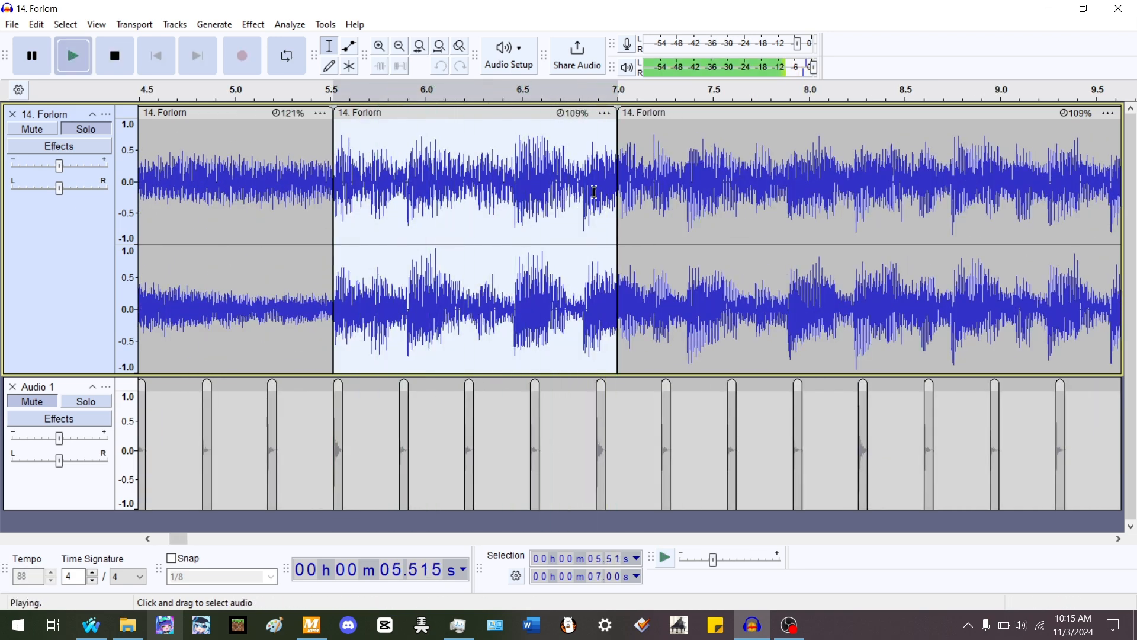
{"action": "double_click", "coordinate": [636, 196]}
{"action": "scroll", "coordinate": [635, 196], "scroll_direction": "right", "scroll_amount": 5}
{"action": "scroll", "coordinate": [635, 196], "scroll_direction": "down", "scroll_amount": 1}
{"action": "scroll", "coordinate": [650, 193], "scroll_direction": "up", "scroll_amount": 2}
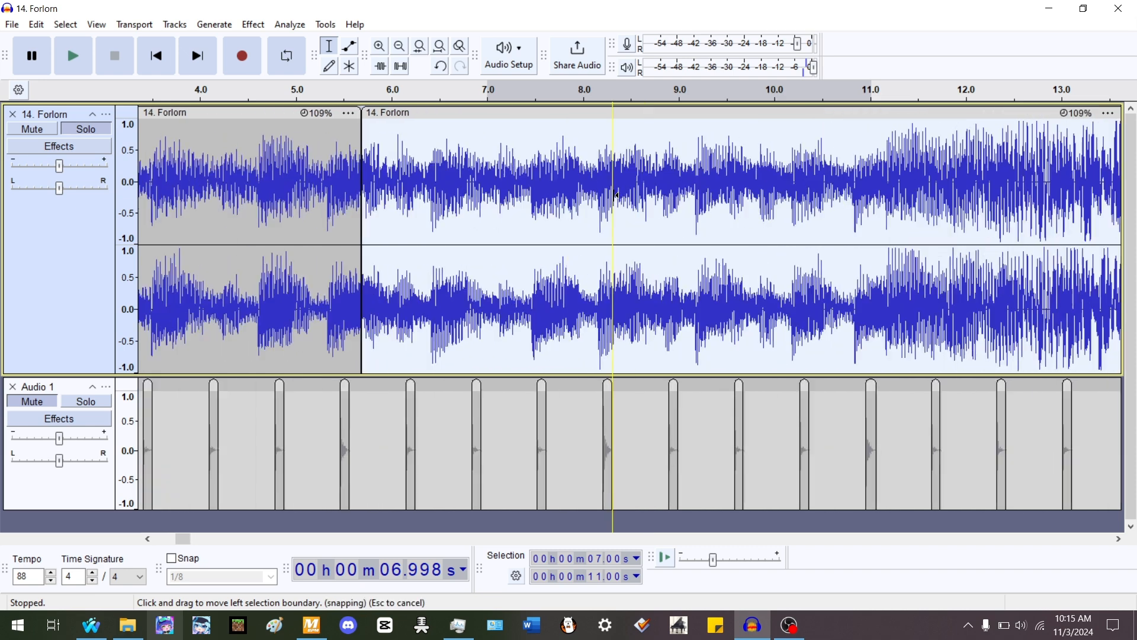
{"action": "key", "text": "space"}
{"action": "scroll", "coordinate": [691, 233], "scroll_direction": "up", "scroll_amount": 1}
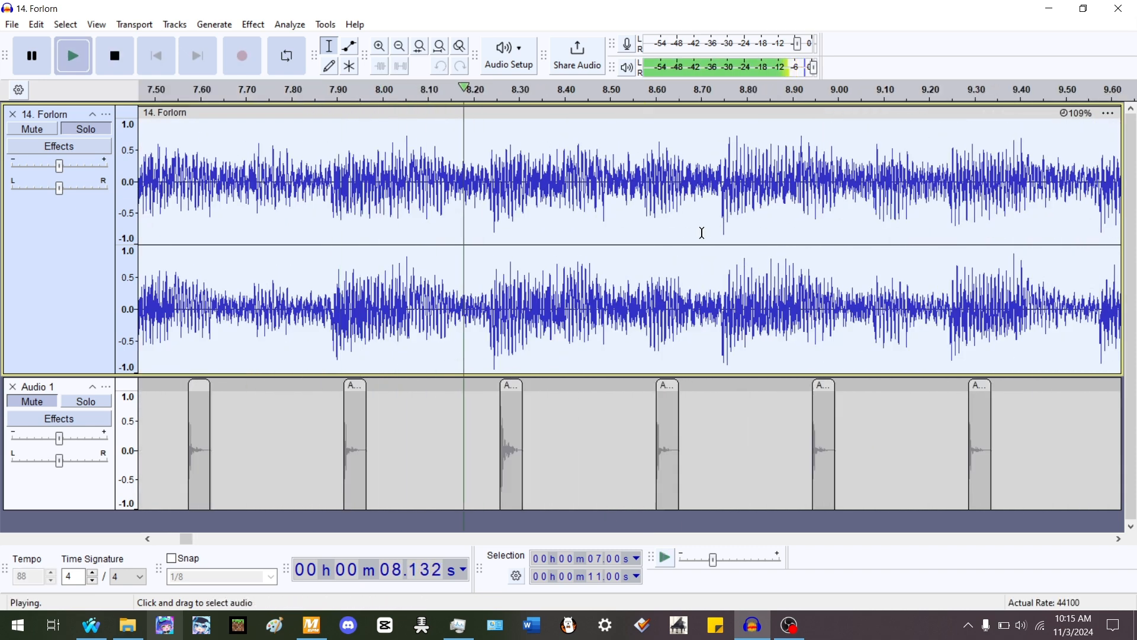
{"action": "key", "text": "space"}
{"action": "scroll", "coordinate": [677, 236], "scroll_direction": "up", "scroll_amount": 2}
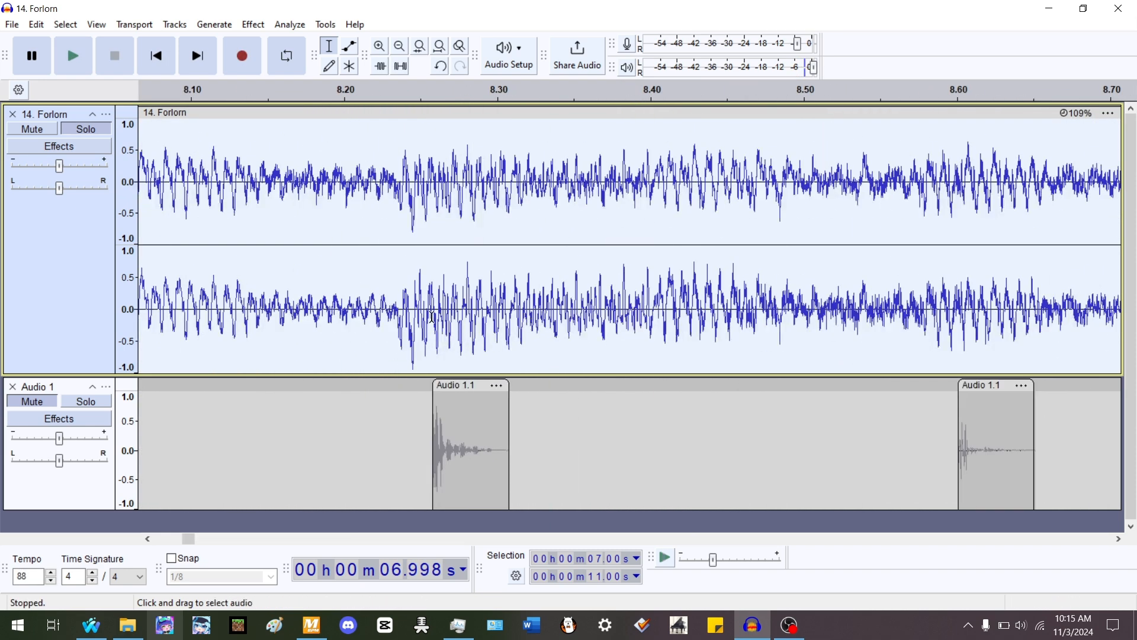
{"action": "left_click", "coordinate": [385, 312]}
{"action": "key", "text": "space"}
{"action": "key", "text": "space"}
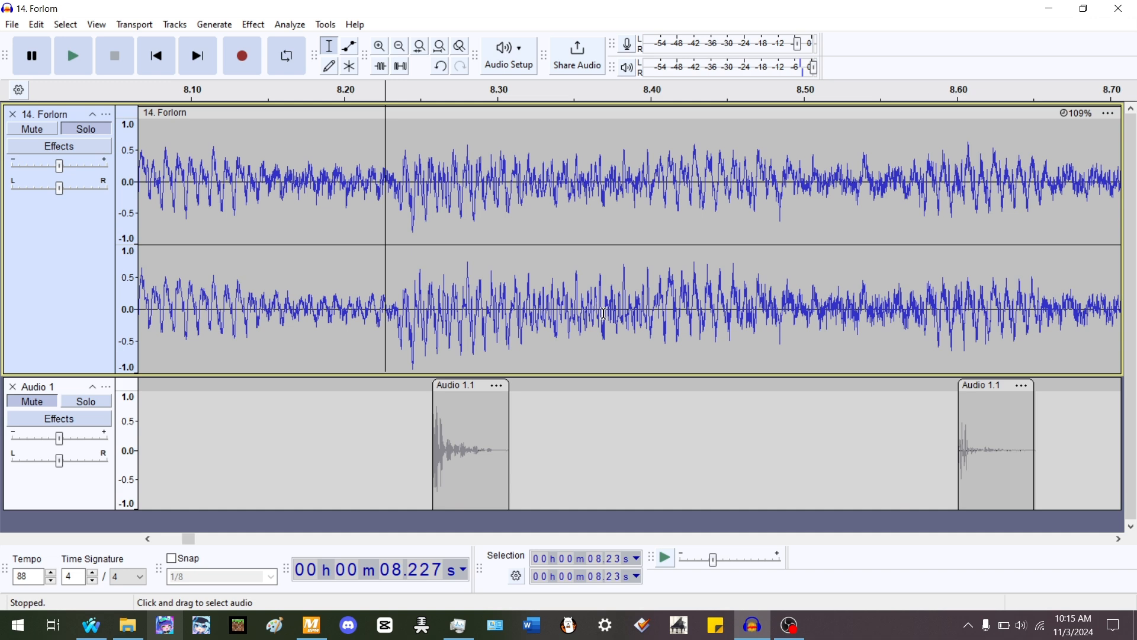
{"action": "left_click", "coordinate": [602, 314]}
{"action": "scroll", "coordinate": [598, 314], "scroll_direction": "down", "scroll_amount": 4}
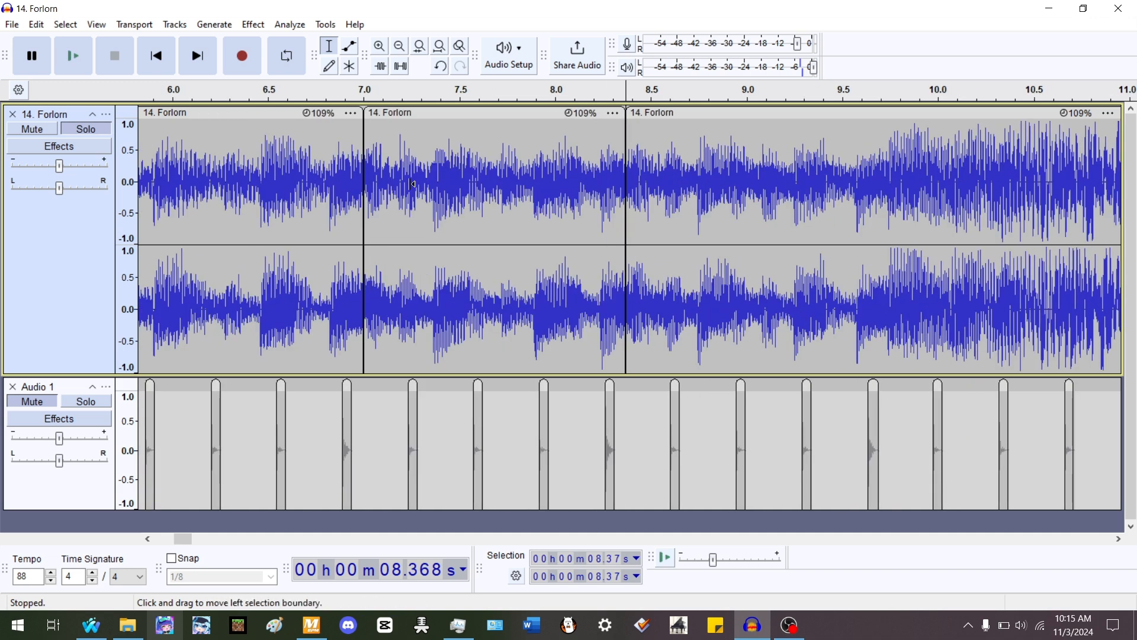
- Replay the clips between about 5.5 and 8.4 s to check them against the beats
{"action": "double_click", "coordinate": [418, 192]}
{"action": "key", "text": "space"}
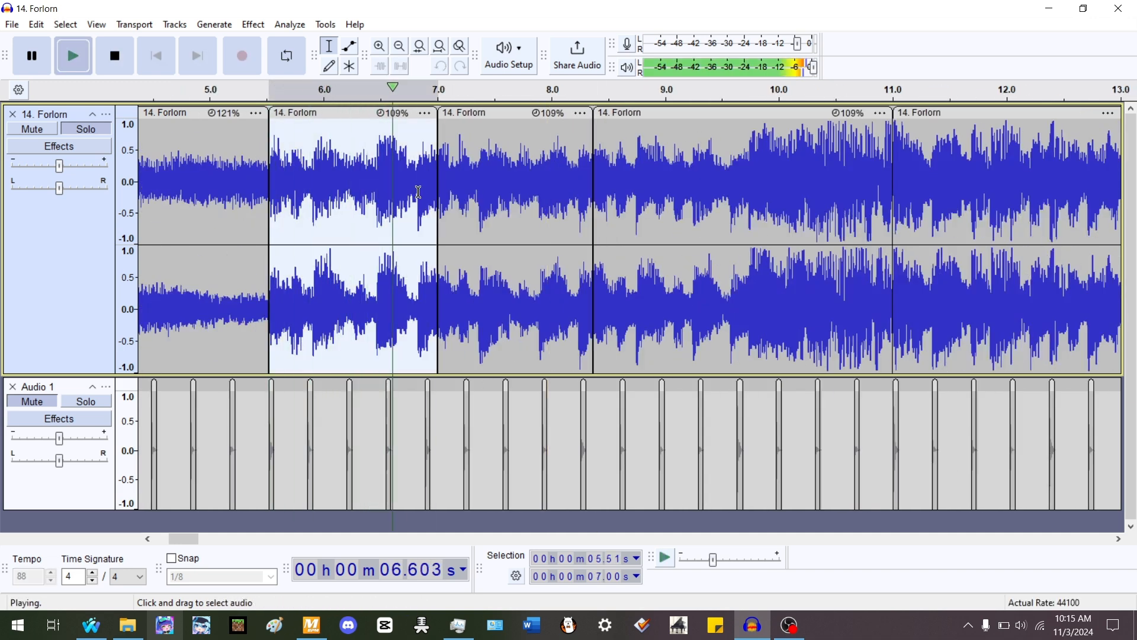
{"action": "double_click", "coordinate": [497, 192]}
{"action": "key", "text": "space"}
{"action": "scroll", "coordinate": [594, 189], "scroll_direction": "up", "scroll_amount": 3}
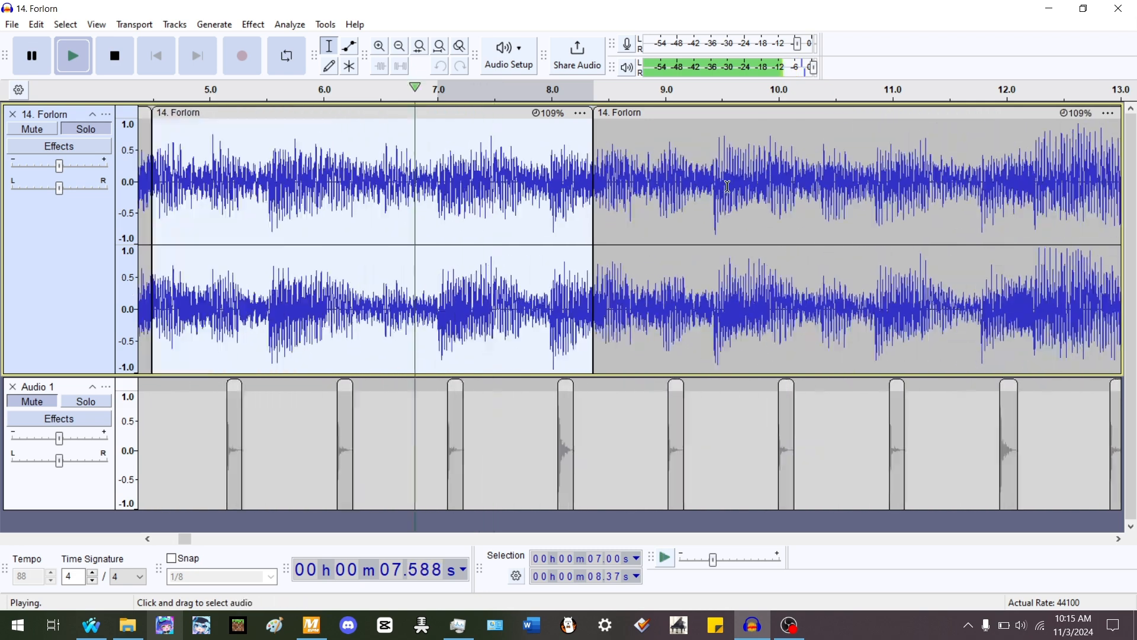
- Split the clip that starts at 8.37 s at about 9.72 s
{"action": "left_click", "coordinate": [728, 186]}
{"action": "double_click", "coordinate": [724, 186]}
{"action": "scroll", "coordinate": [724, 186], "scroll_direction": "down", "scroll_amount": 2}
{"action": "key", "text": "space"}
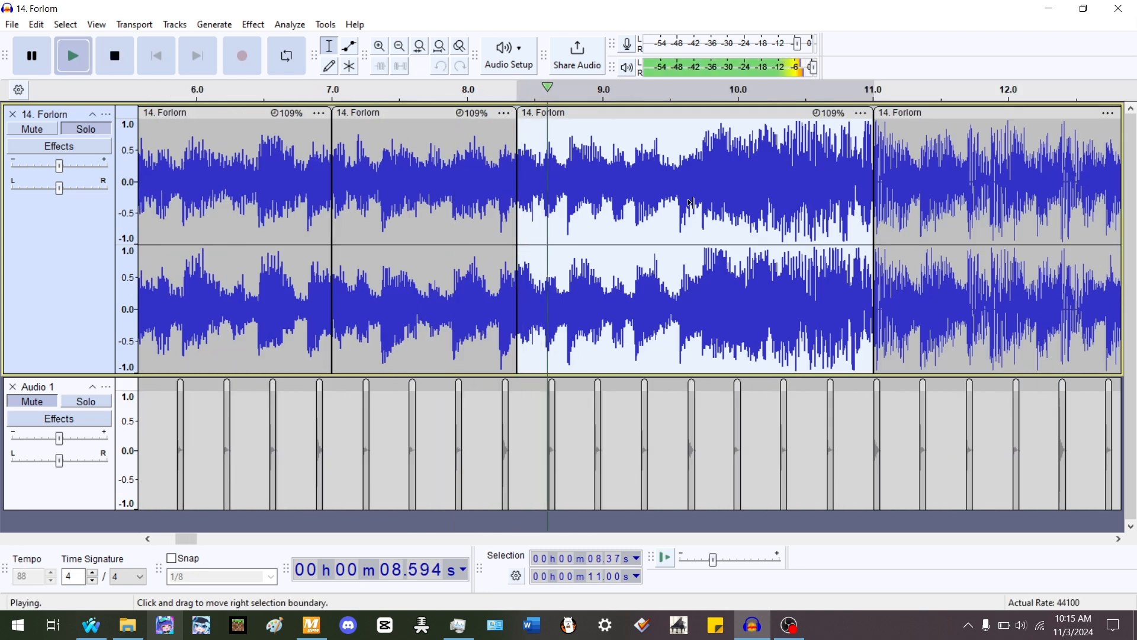
{"action": "scroll", "coordinate": [764, 208], "scroll_direction": "up", "scroll_amount": 2}
{"action": "key", "text": "space"}
{"action": "scroll", "coordinate": [729, 249], "scroll_direction": "up", "scroll_amount": 1}
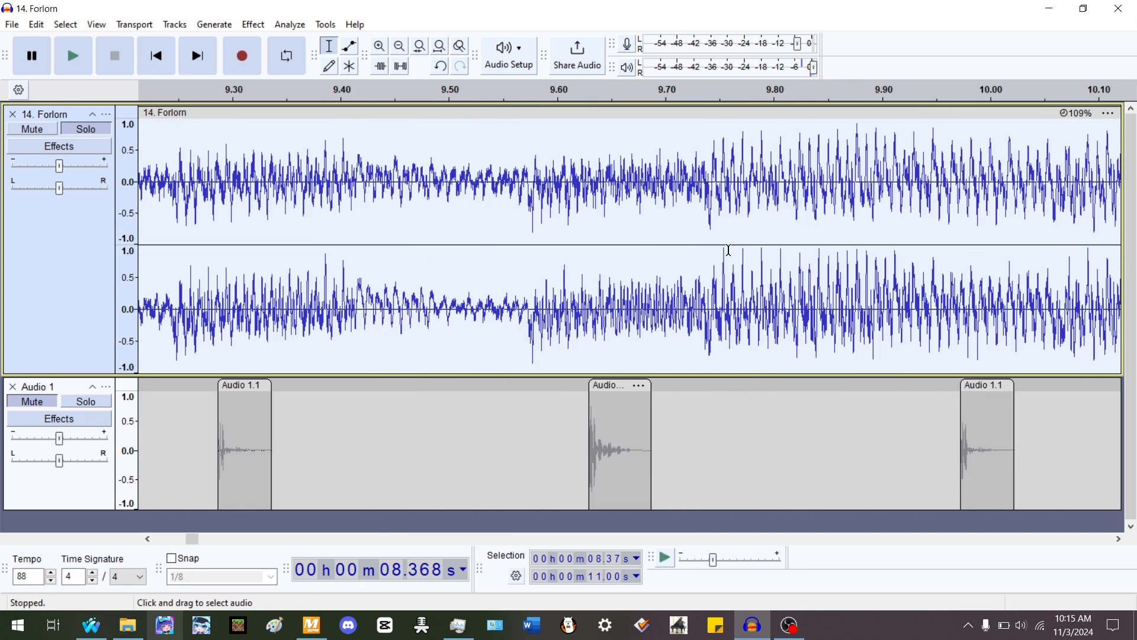
{"action": "left_click", "coordinate": [686, 179]}
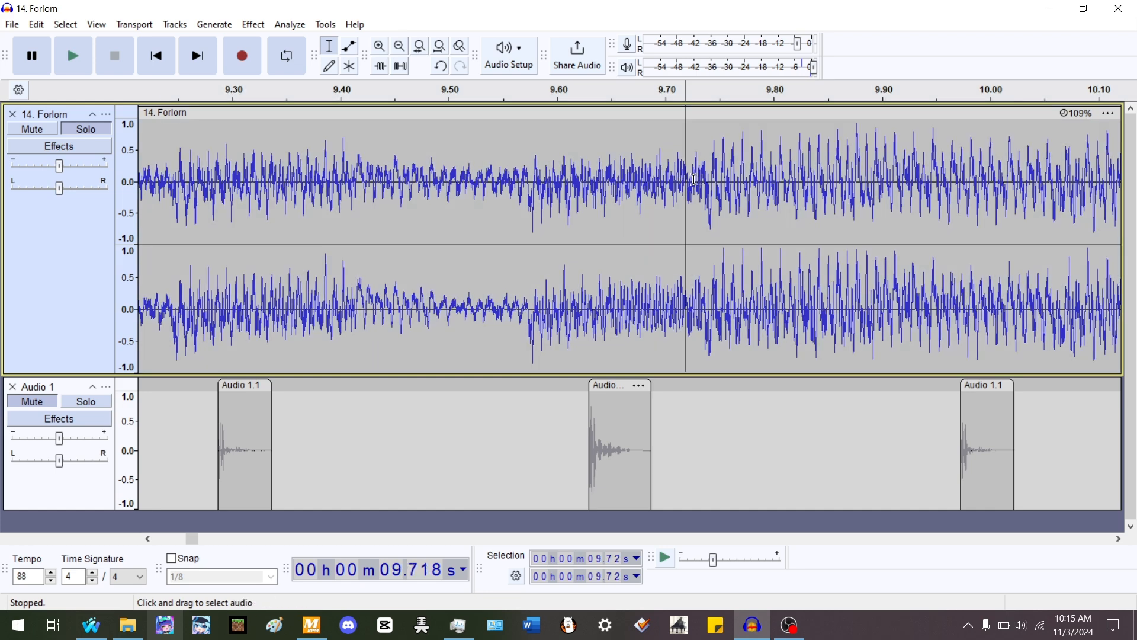
{"action": "scroll", "coordinate": [696, 179], "scroll_direction": "up", "scroll_amount": 4}
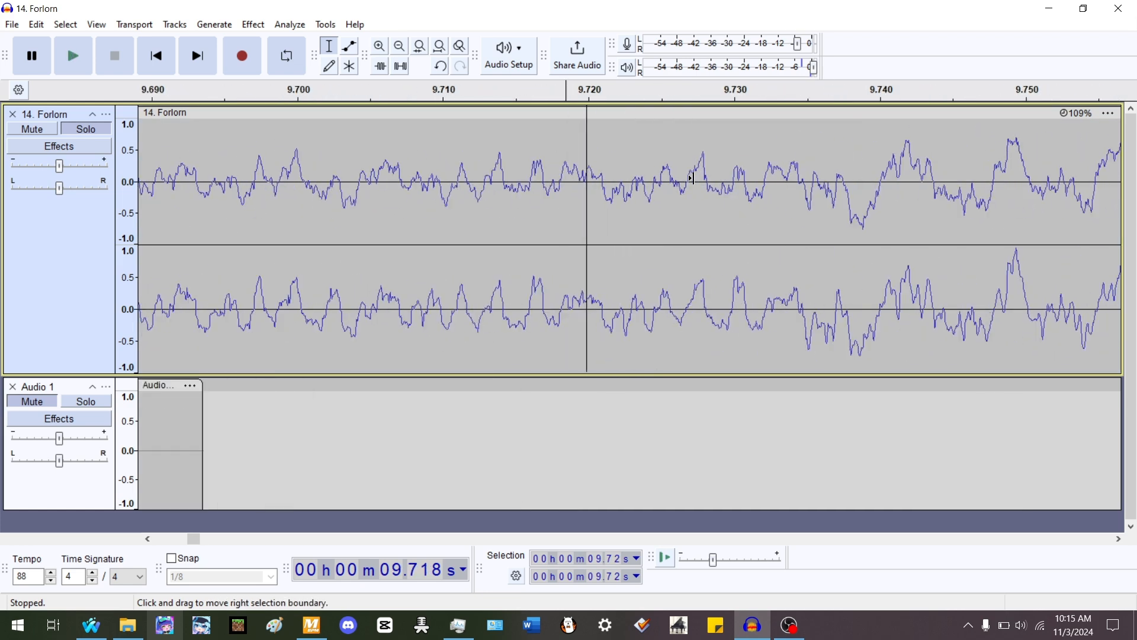
{"action": "scroll", "coordinate": [711, 176], "scroll_direction": "down", "scroll_amount": 4}
{"action": "left_click", "coordinate": [720, 174]}
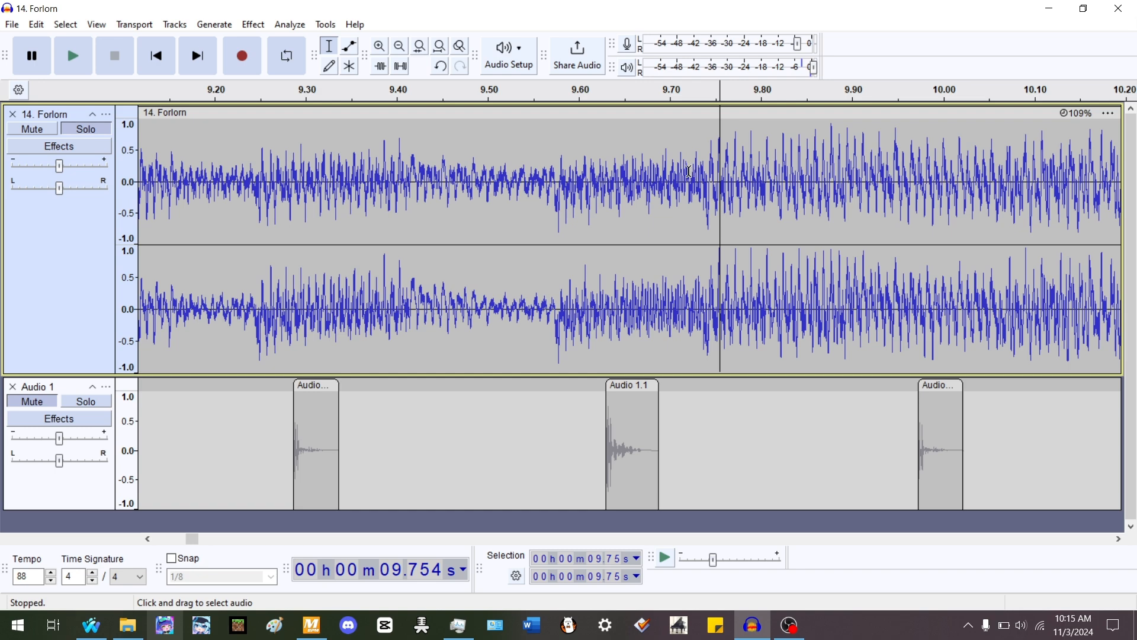
{"action": "left_click", "coordinate": [690, 172]}
{"action": "key", "text": "ctrl+i"}
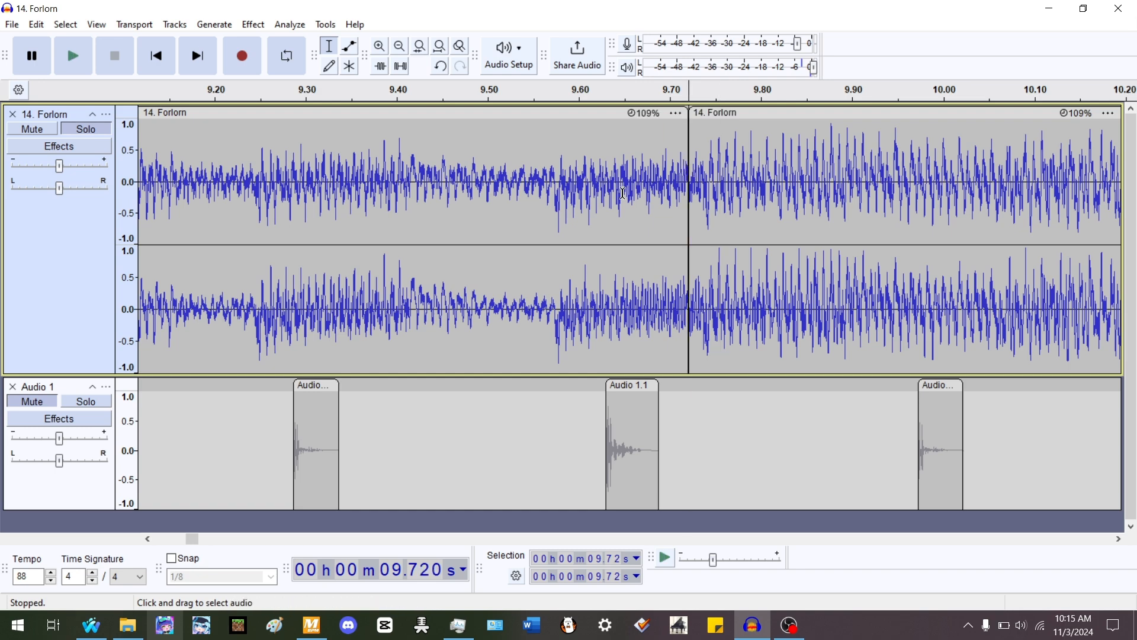
- Time-stretch the second clip so it ends at about 6.89 s
{"action": "scroll", "coordinate": [685, 172], "scroll_direction": "down", "scroll_amount": 6}
{"action": "scroll", "coordinate": [459, 174], "scroll_direction": "up", "scroll_amount": 3}
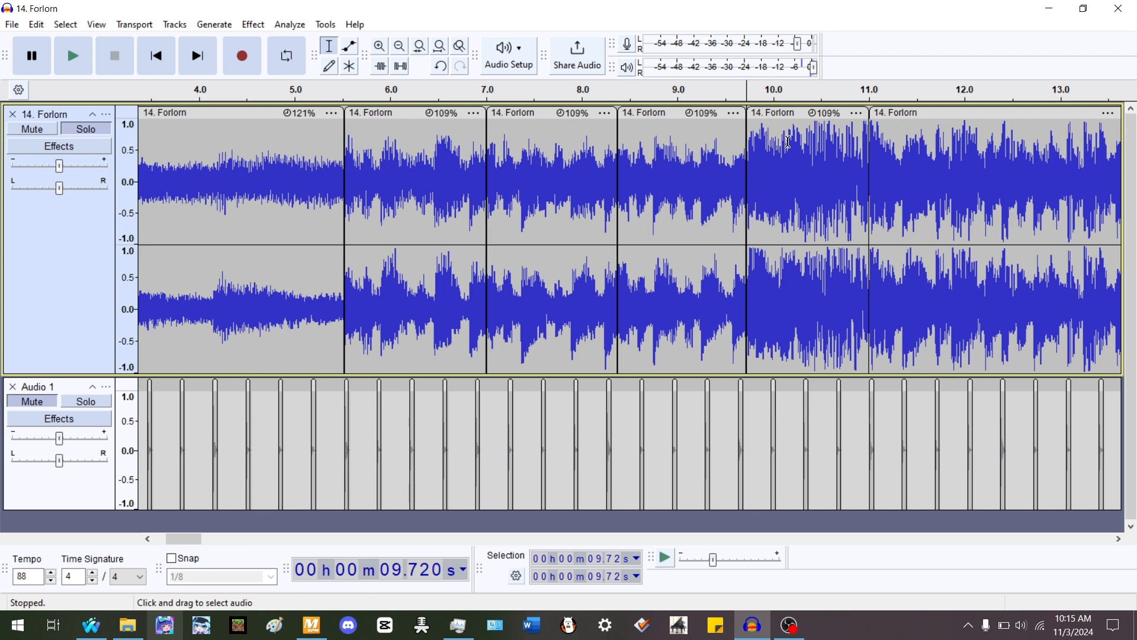
{"action": "double_click", "coordinate": [422, 168]}
{"action": "scroll", "coordinate": [409, 165], "scroll_direction": "up", "scroll_amount": 2}
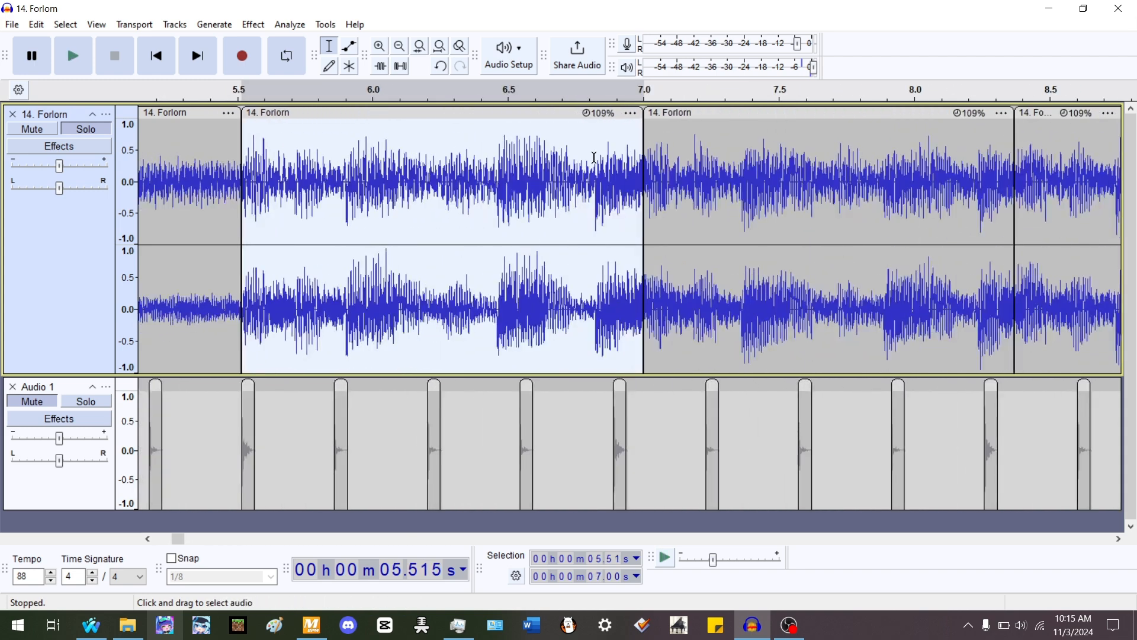
{"action": "left_click_drag", "start_coordinate": [640, 114], "coordinate": [610, 114]}
{"action": "left_click_drag", "start_coordinate": [980, 114], "coordinate": [982, 114]}
{"action": "scroll", "coordinate": [924, 169], "scroll_direction": "down", "scroll_amount": 1}
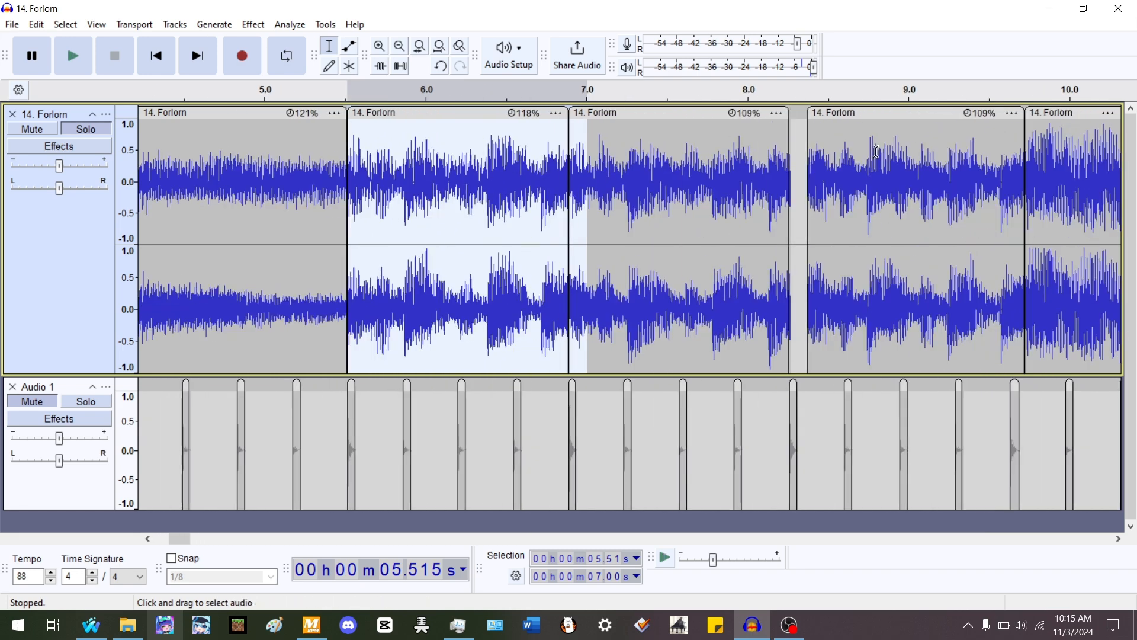
- Move the clip after 8.37 s to start at about 8.26 s and time-stretch it to end near 9.61 s
{"action": "double_click", "coordinate": [900, 169]}
{"action": "scroll", "coordinate": [900, 169], "scroll_direction": "up", "scroll_amount": 1}
{"action": "left_click_drag", "start_coordinate": [895, 113], "coordinate": [871, 116]}
{"action": "left_click_drag", "start_coordinate": [997, 114], "coordinate": [949, 115]}
{"action": "scroll", "coordinate": [959, 136], "scroll_direction": "down", "scroll_amount": 1}
{"action": "scroll", "coordinate": [752, 145], "scroll_direction": "down", "scroll_amount": 2}
{"action": "scroll", "coordinate": [568, 166], "scroll_direction": "up", "scroll_amount": 1}
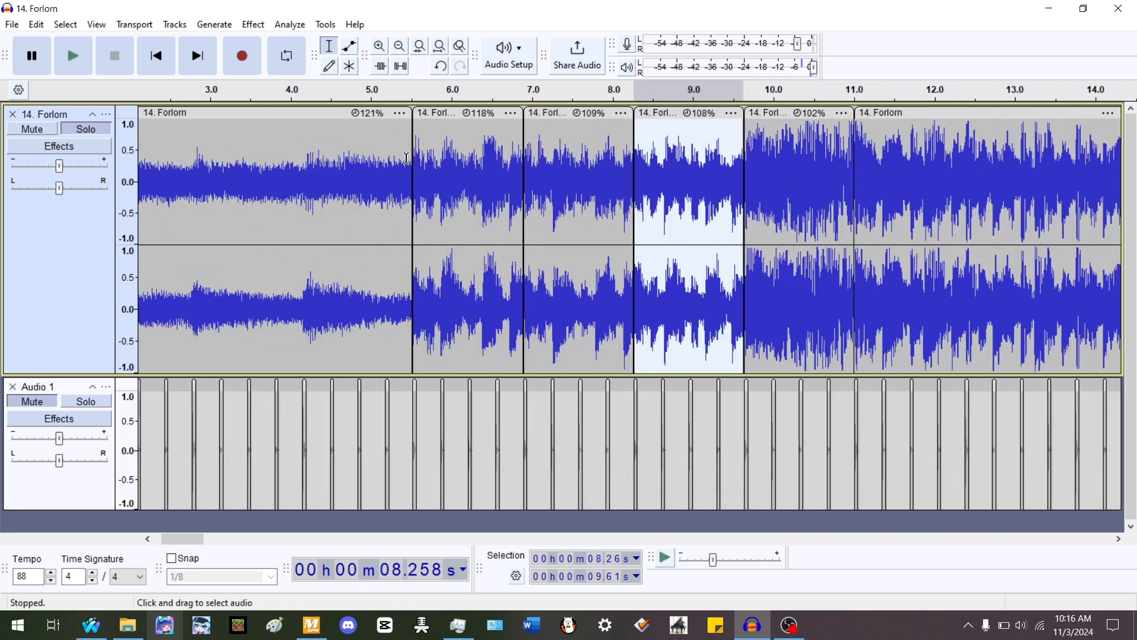
- Unmute the rhythm track and play back the aligned clips from about 5.33 s together with the beats
{"action": "left_click", "coordinate": [399, 159]}
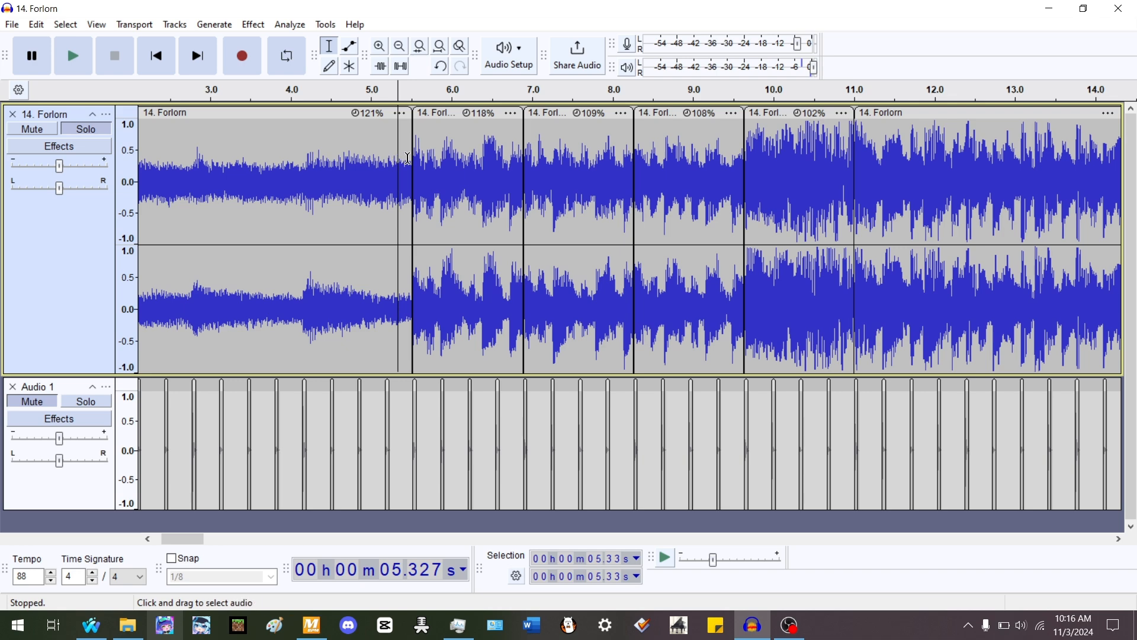
{"action": "scroll", "coordinate": [522, 158], "scroll_direction": "up", "scroll_amount": 1}
{"action": "left_click", "coordinate": [51, 404]}
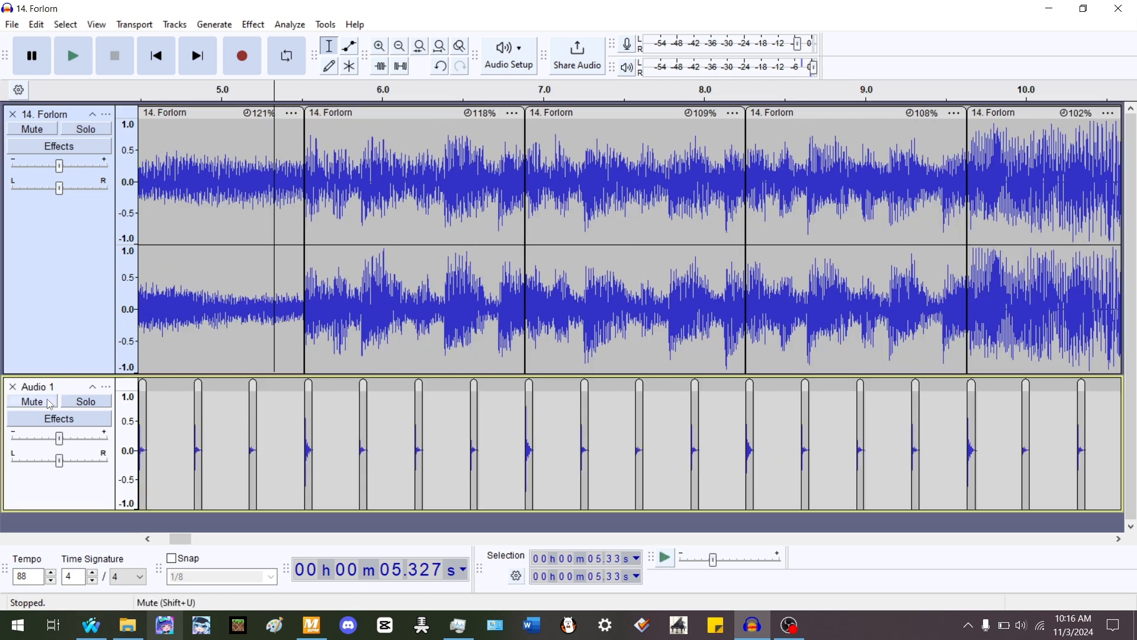
{"action": "key", "text": "space"}
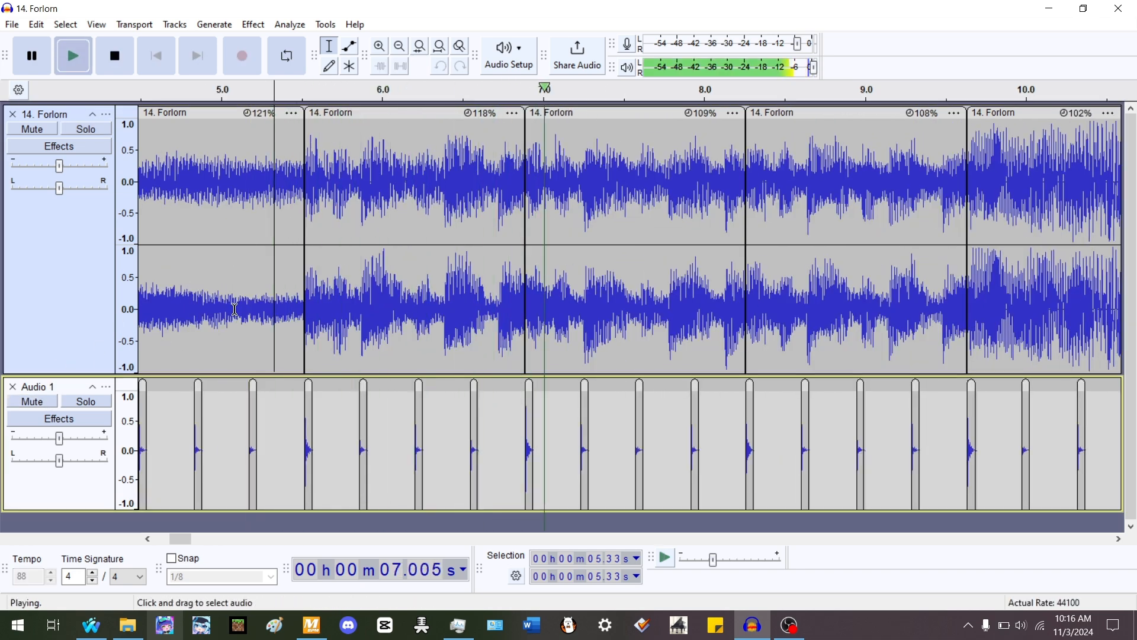
{"action": "scroll", "coordinate": [262, 287], "scroll_direction": "down", "scroll_amount": 1}
{"action": "scroll", "coordinate": [696, 229], "scroll_direction": "up", "scroll_amount": 1}
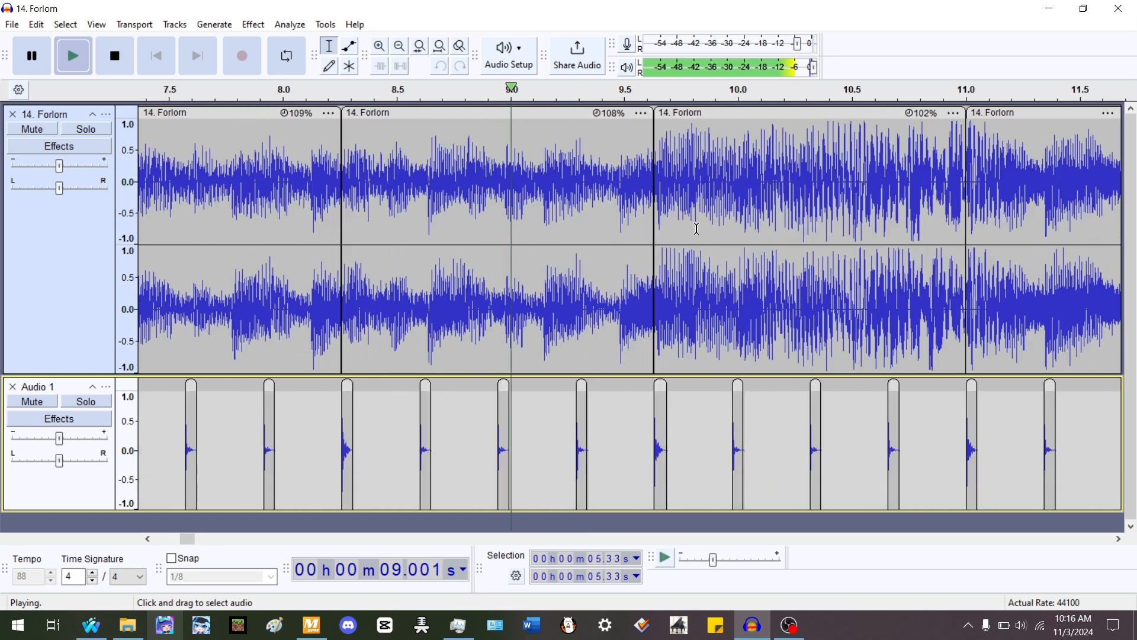
{"action": "scroll", "coordinate": [588, 238], "scroll_direction": "down", "scroll_amount": 1}
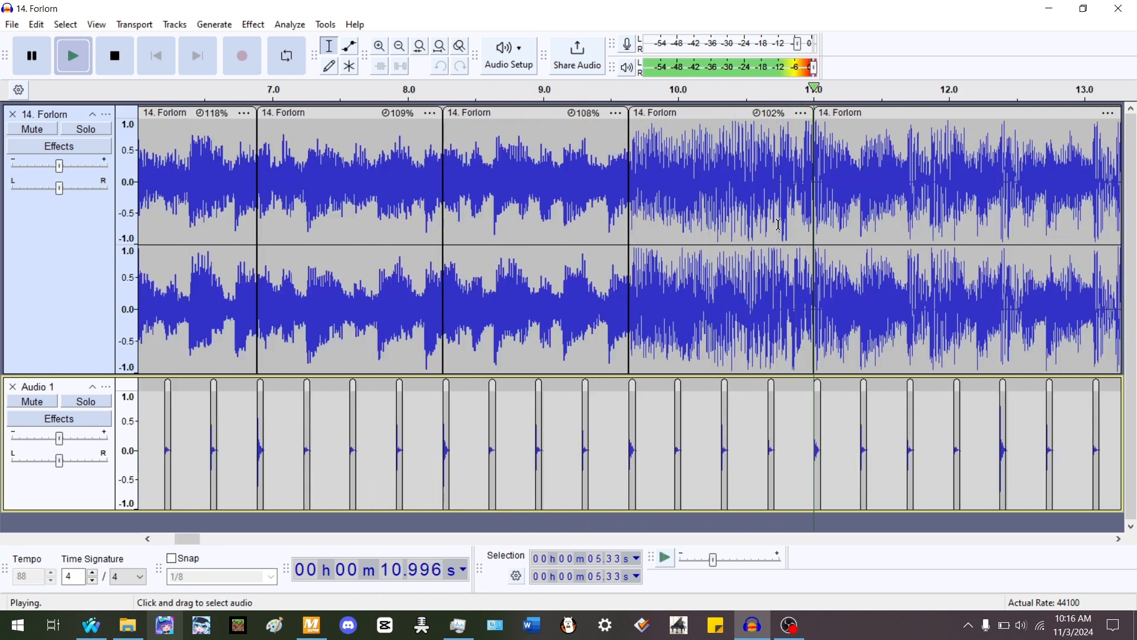
{"action": "key", "text": "space"}
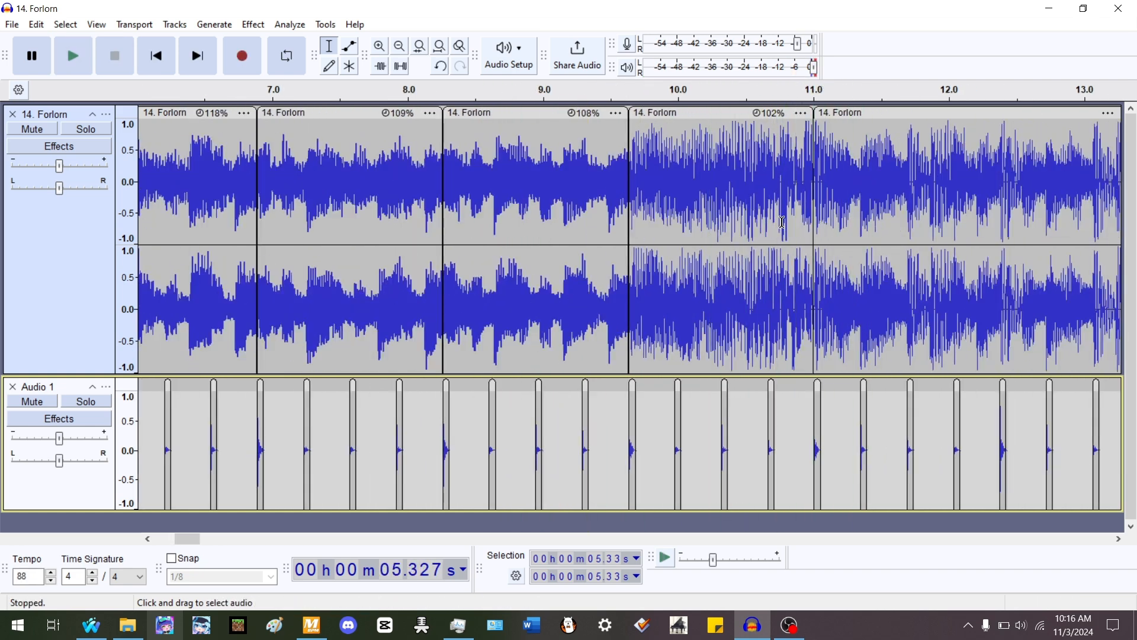
- Split the second clip at about 5.87 s and time-stretch the pieces at the split point
{"action": "scroll", "coordinate": [856, 175], "scroll_direction": "down", "scroll_amount": 1}
{"action": "double_click", "coordinate": [518, 167]}
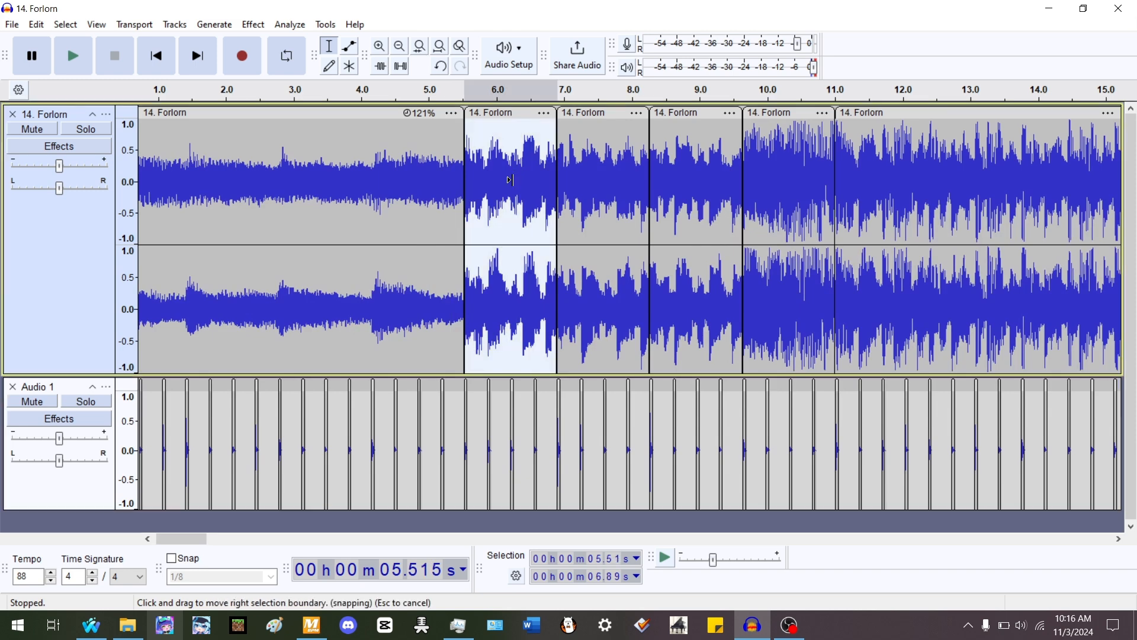
{"action": "scroll", "coordinate": [477, 222], "scroll_direction": "up", "scroll_amount": 3}
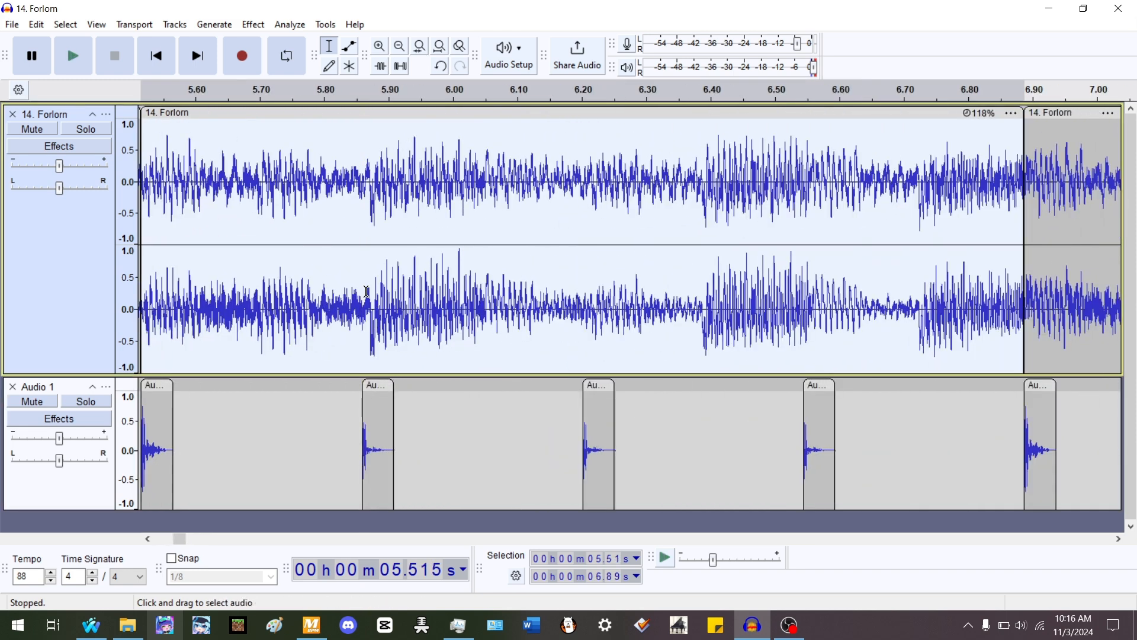
{"action": "left_click", "coordinate": [368, 307]}
{"action": "key", "text": "ctrl+i"}
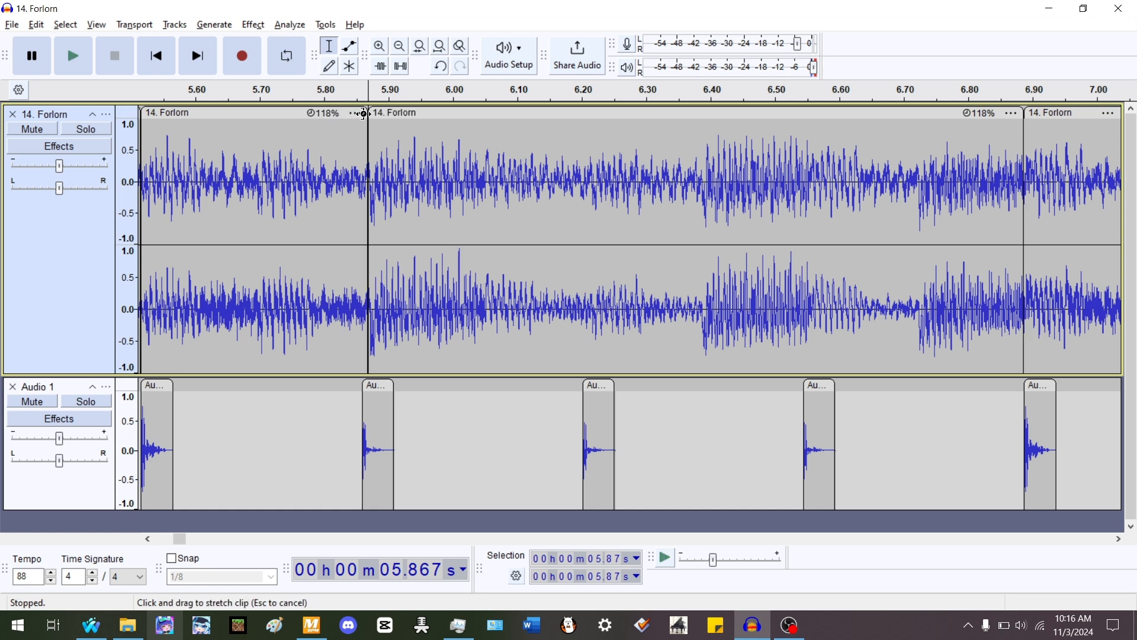
{"action": "left_click_drag", "start_coordinate": [364, 114], "coordinate": [339, 113]}
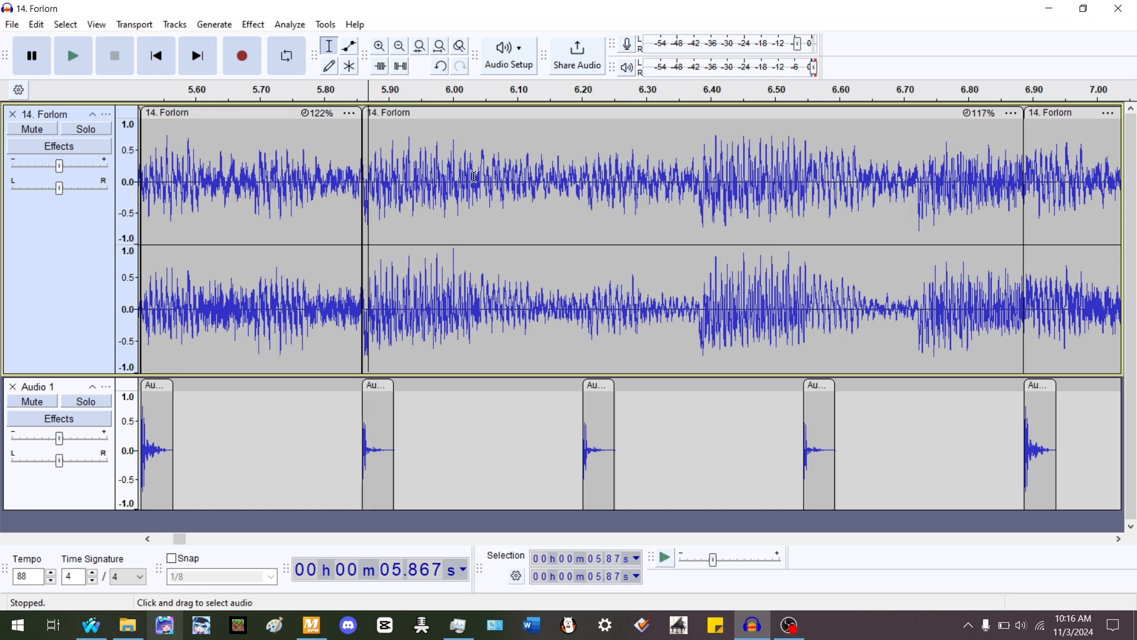
- Play back from about 5.44 s and select the neighbouring clips to compare them with the beats
{"action": "scroll", "coordinate": [481, 201], "scroll_direction": "down", "scroll_amount": 1}
{"action": "left_click", "coordinate": [286, 188]}
{"action": "key", "text": "space"}
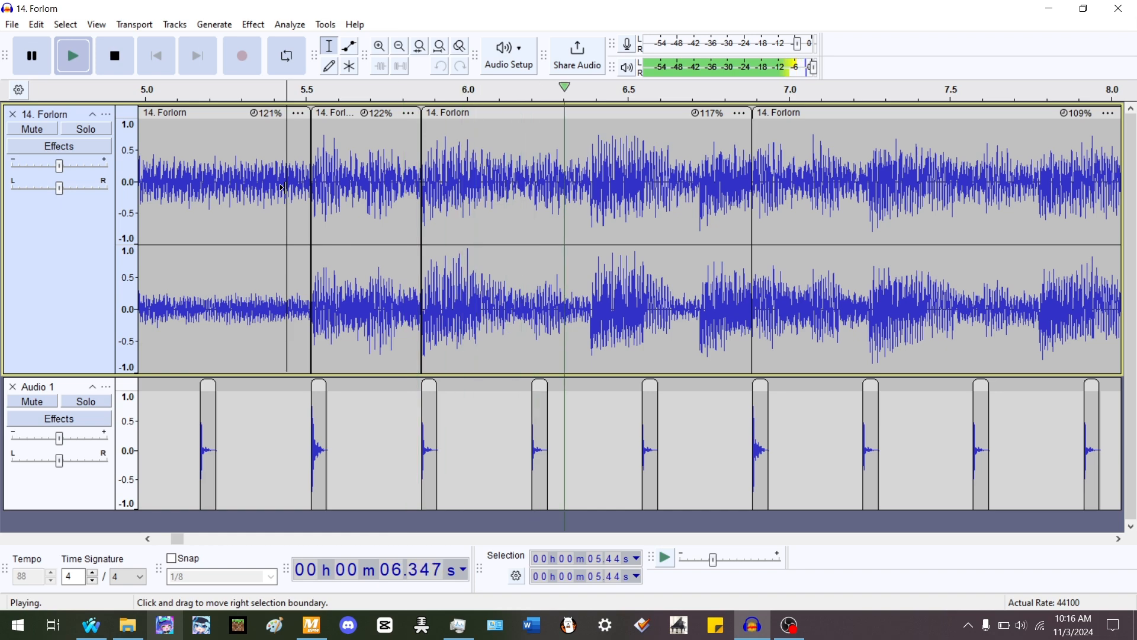
{"action": "key", "text": "space"}
{"action": "double_click", "coordinate": [499, 193]}
{"action": "scroll", "coordinate": [474, 193], "scroll_direction": "down", "scroll_amount": 2}
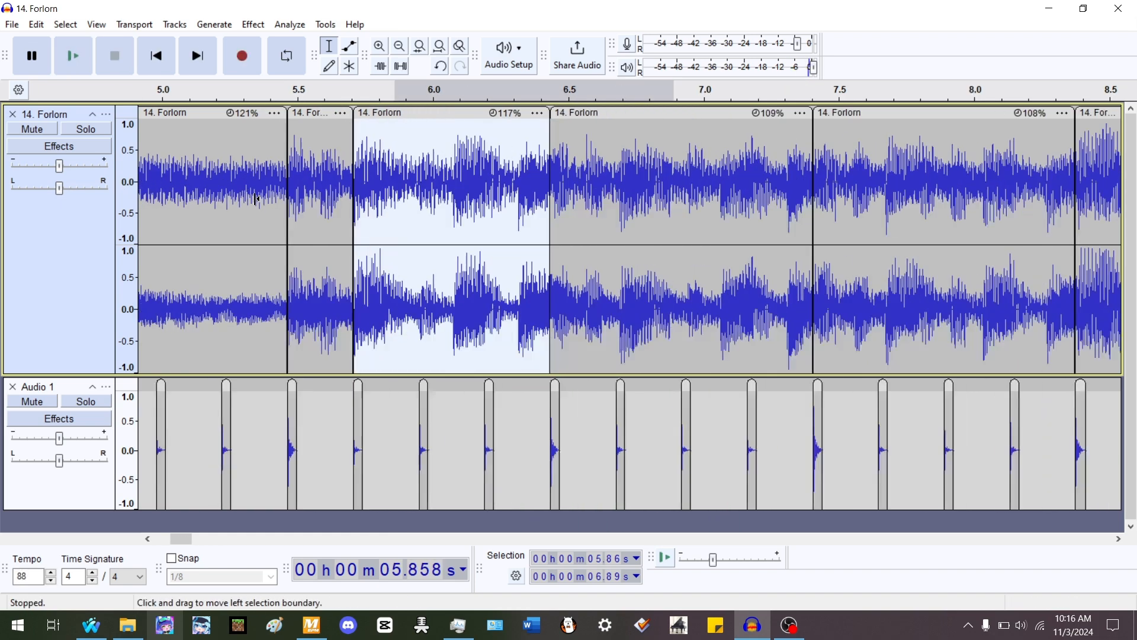
- Split the clip that starts at 6.89 s at about 7.25 s
{"action": "double_click", "coordinate": [450, 190]}
{"action": "scroll", "coordinate": [450, 191], "scroll_direction": "up", "scroll_amount": 2}
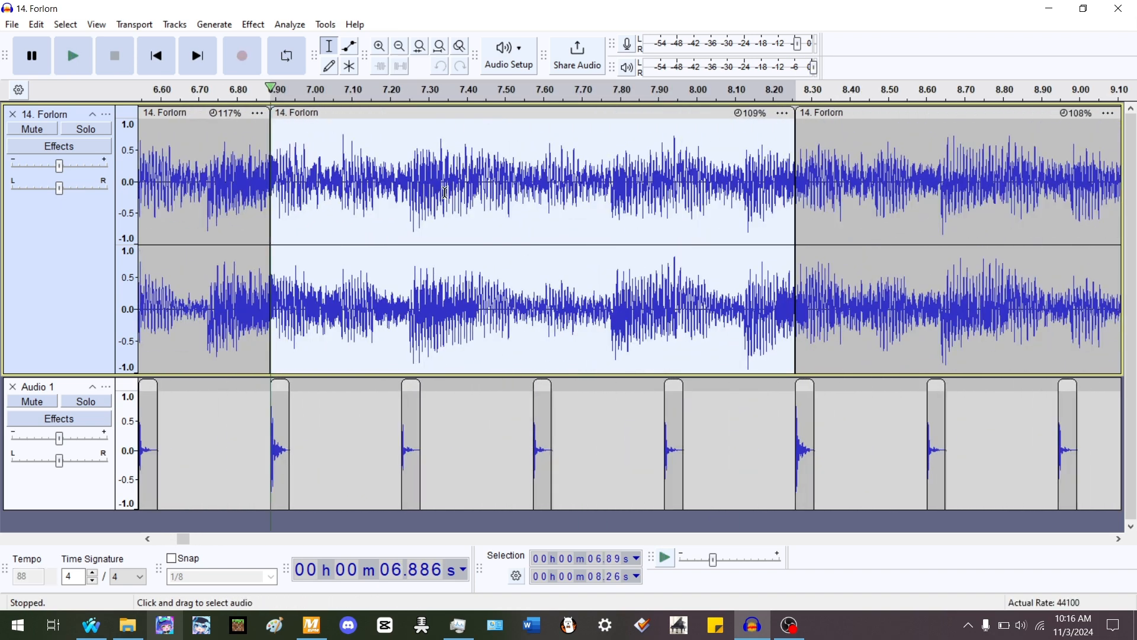
{"action": "key", "text": "space"}
{"action": "scroll", "coordinate": [389, 243], "scroll_direction": "up", "scroll_amount": 2}
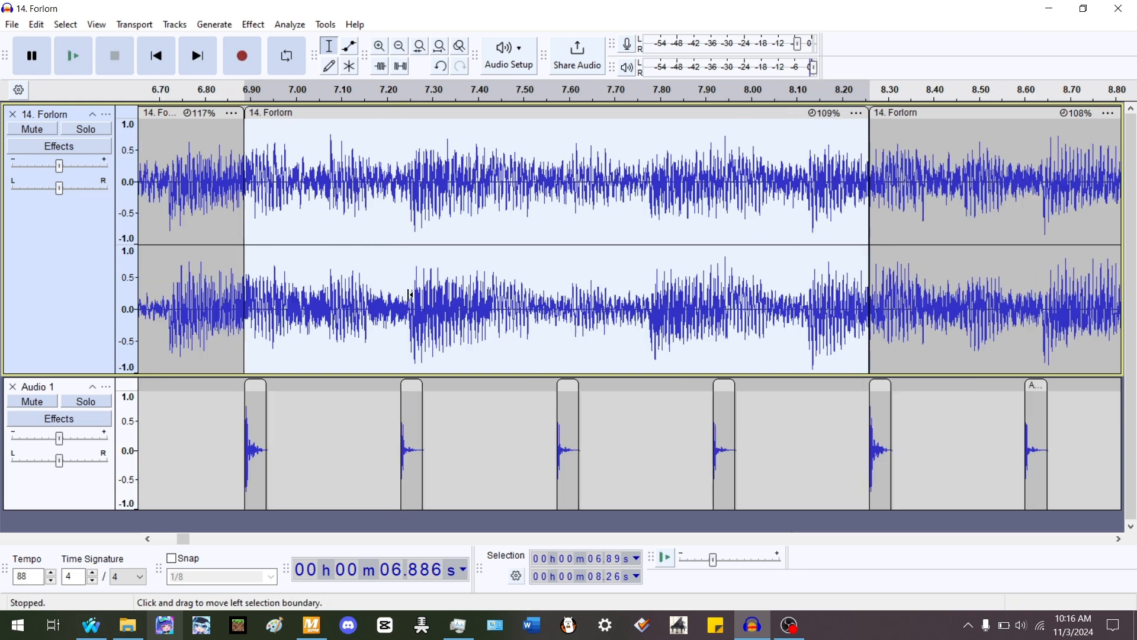
{"action": "left_click", "coordinate": [404, 318]}
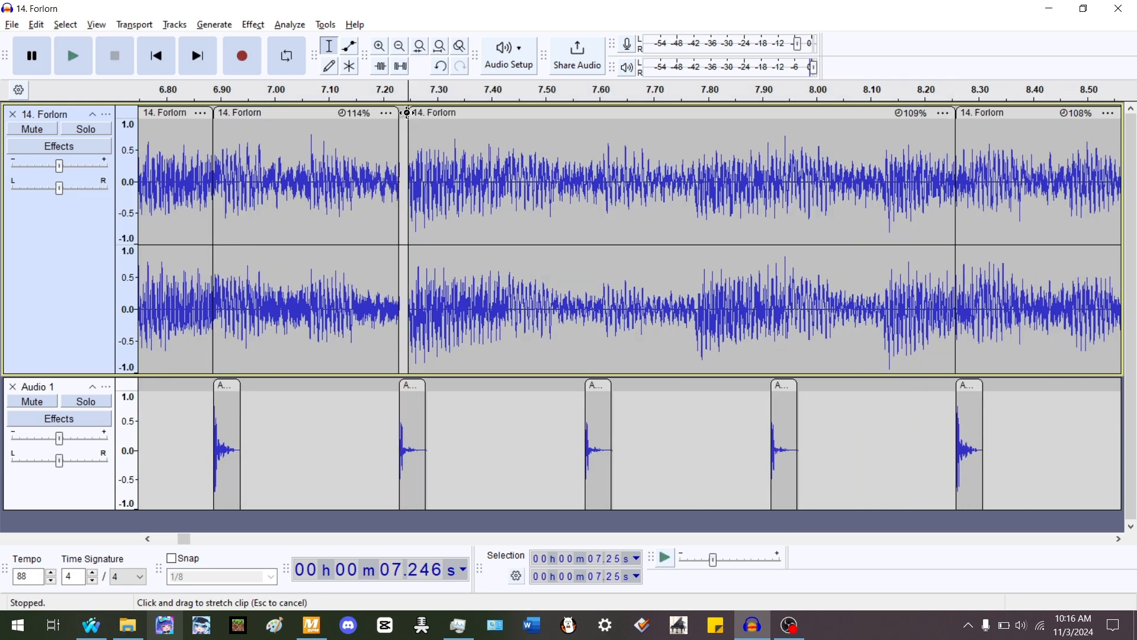
- Play back the realigned clips from about 5.43 s against the beats
{"action": "scroll", "coordinate": [347, 158], "scroll_direction": "down", "scroll_amount": 3}
{"action": "left_click", "coordinate": [269, 157]}
{"action": "key", "text": "space"}
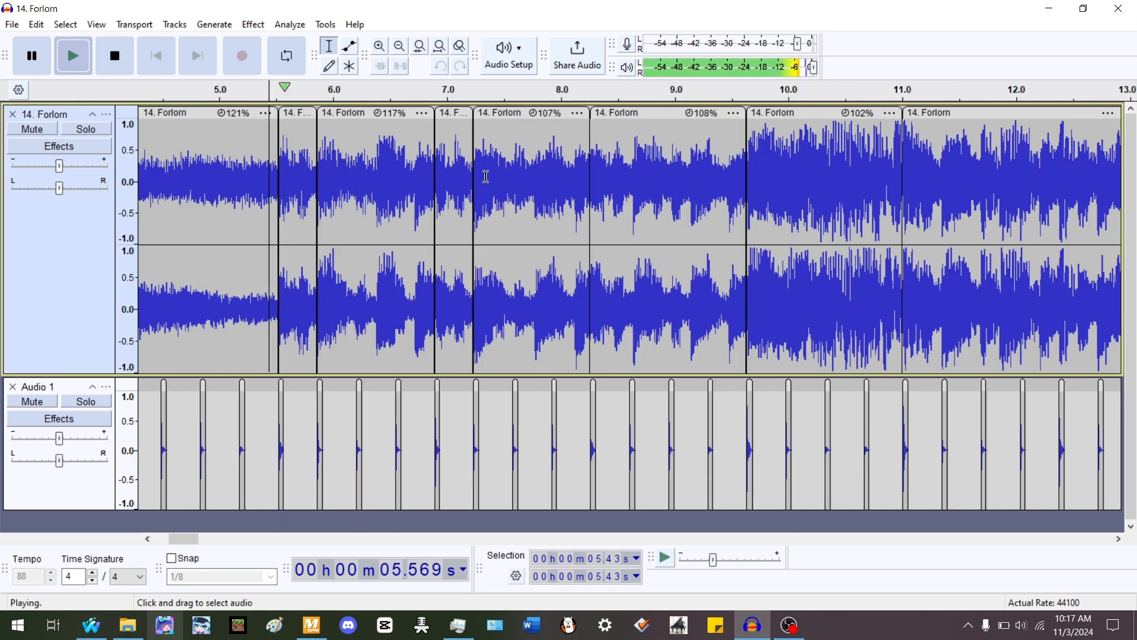
{"action": "scroll", "coordinate": [270, 157], "scroll_direction": "up", "scroll_amount": 1}
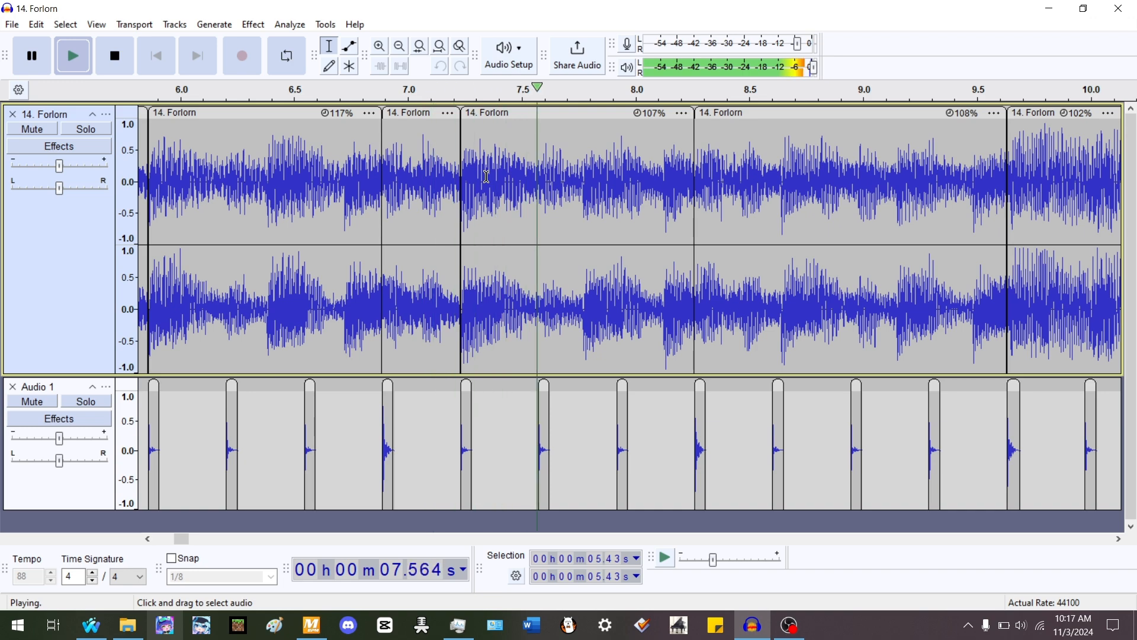
- Split the selected clip at about 8.63 s and time-stretch the piece by moving its start to about 8.40 s
{"action": "key", "text": "space"}
{"action": "double_click", "coordinate": [746, 171]}
{"action": "scroll", "coordinate": [418, 295], "scroll_direction": "up", "scroll_amount": 4}
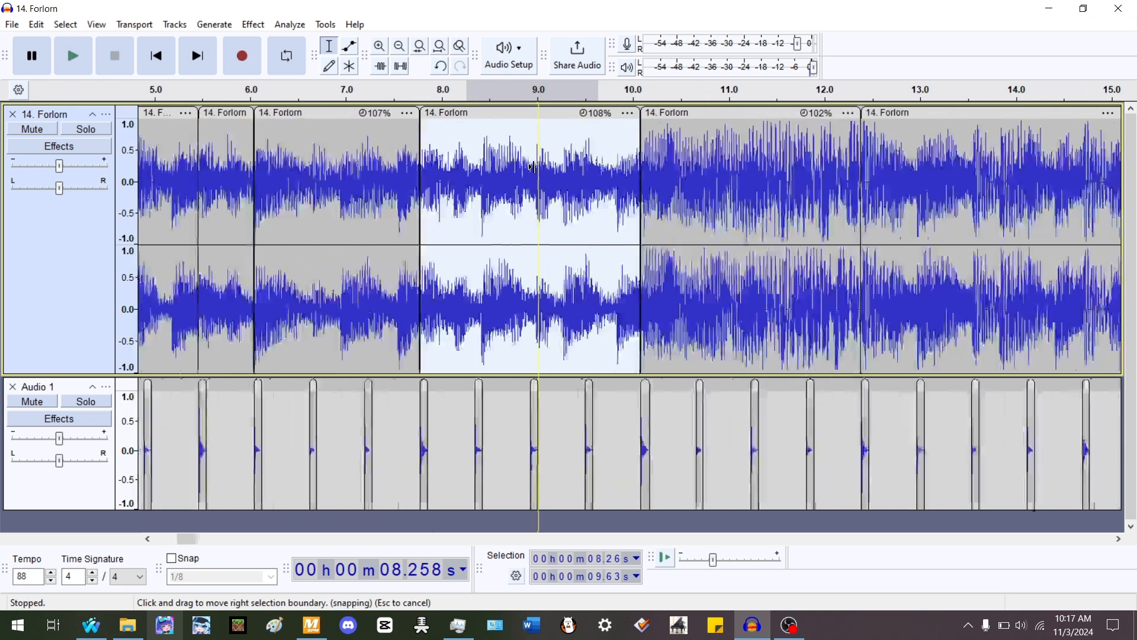
{"action": "key", "text": "space"}
{"action": "key", "text": "space"}
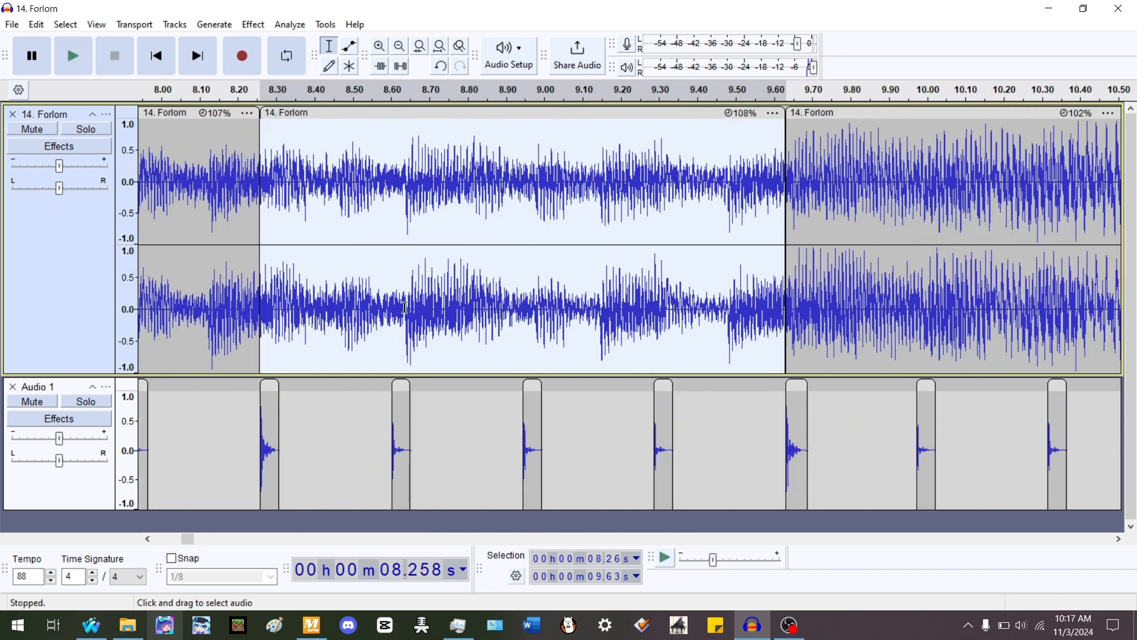
{"action": "left_click", "coordinate": [404, 309]}
{"action": "key", "text": "ctrl+i"}
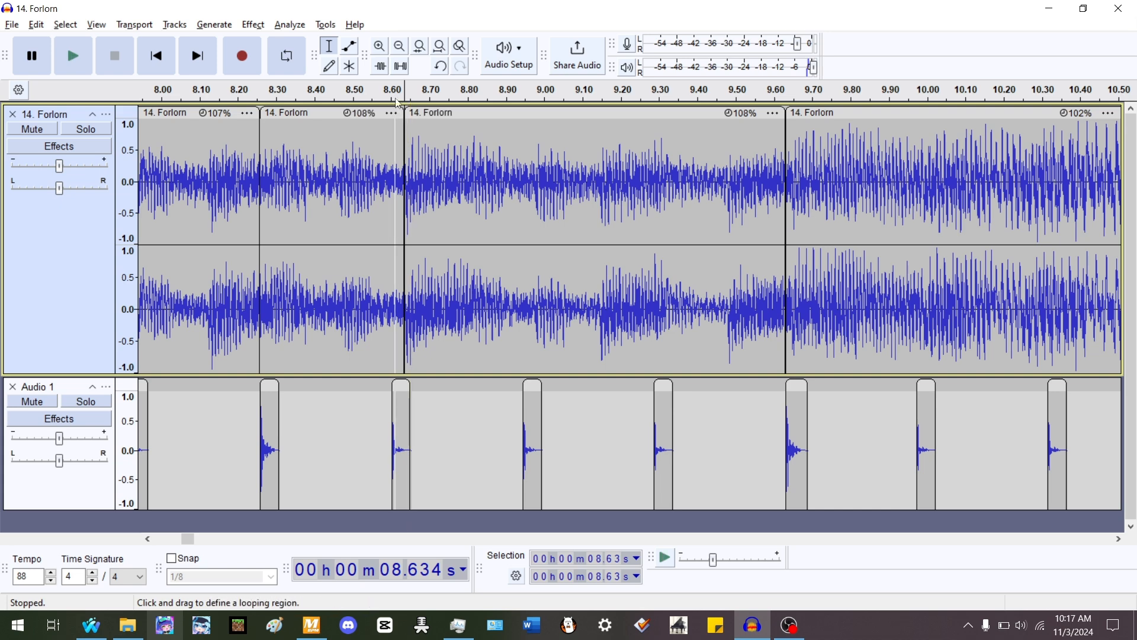
{"action": "left_click_drag", "start_coordinate": [405, 139], "coordinate": [326, 130]}
- Play back from about 8.21 s to check the realigned clips against the beats
{"action": "left_click", "coordinate": [243, 172]}
{"action": "key", "text": "space"}
{"action": "scroll", "coordinate": [244, 171], "scroll_direction": "down", "scroll_amount": 1}
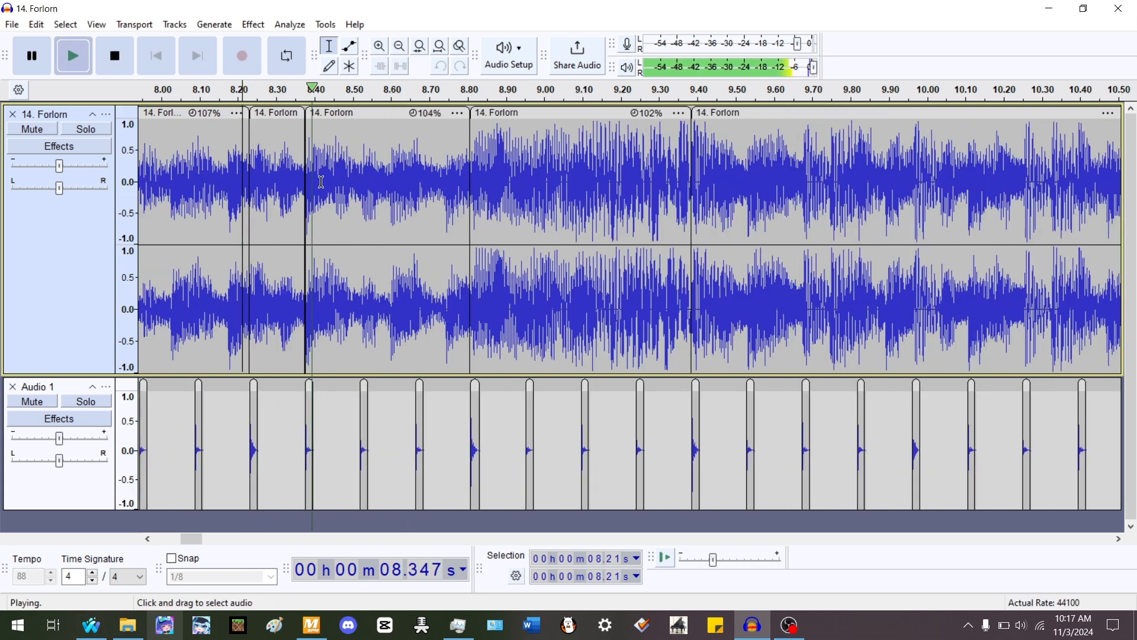
{"action": "scroll", "coordinate": [519, 184], "scroll_direction": "up", "scroll_amount": 1}
{"action": "key", "text": "space"}
- Split the clip starting at 9.63 s at about 9.97 s and time-stretch the pieces at the split point
{"action": "double_click", "coordinate": [504, 205]}
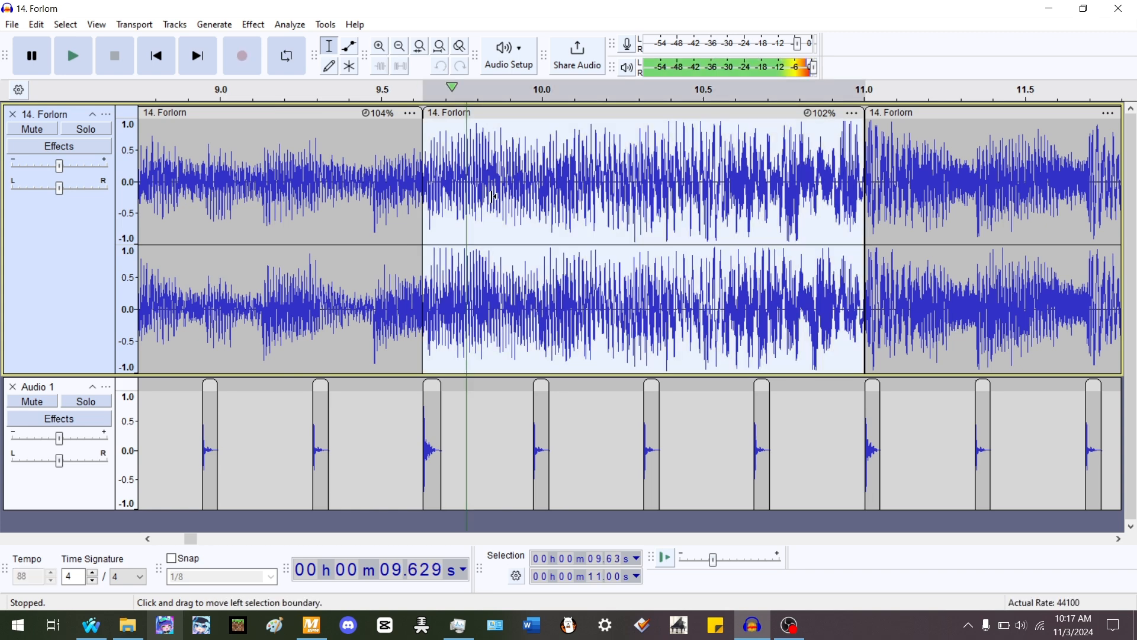
{"action": "key", "text": "space"}
{"action": "key", "text": "space"}
{"action": "key", "text": "ctrl+1"}
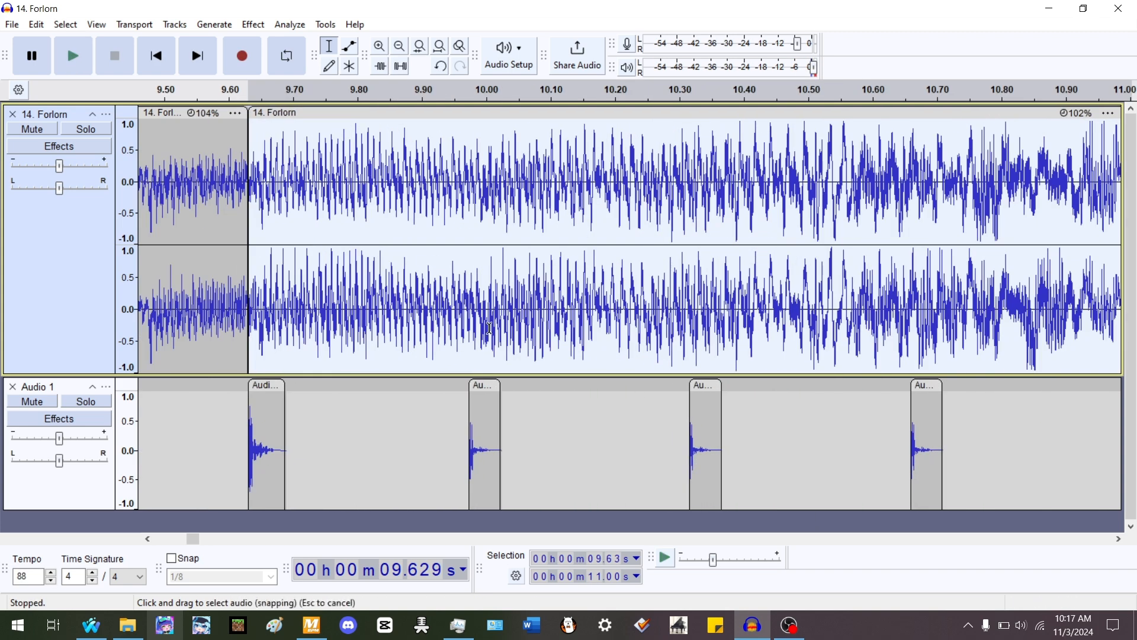
{"action": "left_click", "coordinate": [469, 261]}
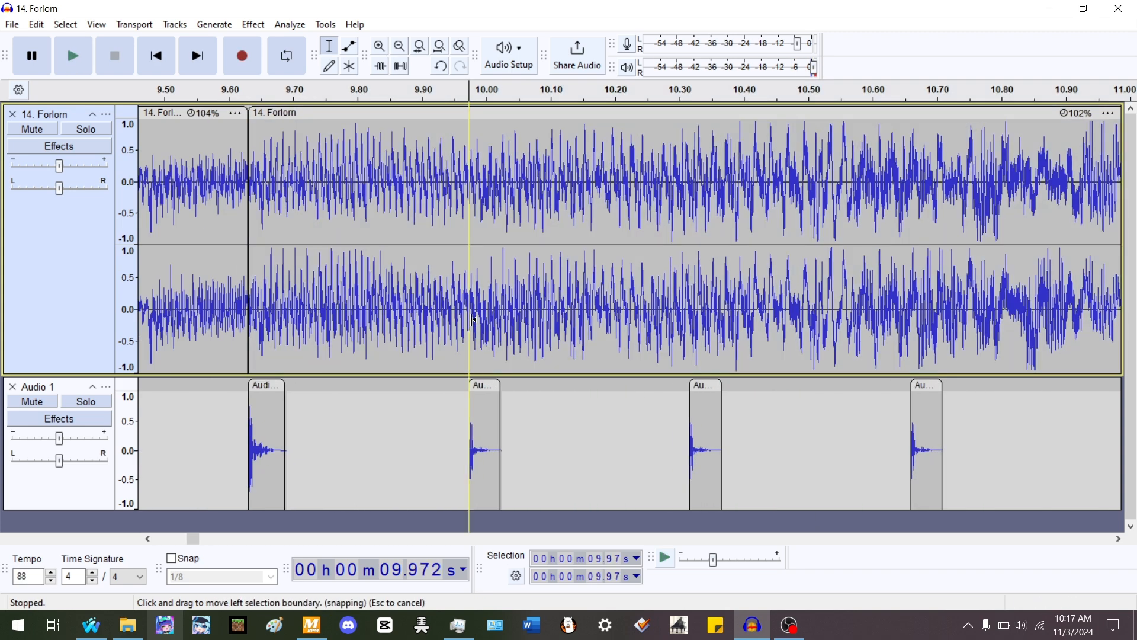
{"action": "left_click", "coordinate": [481, 174]}
{"action": "key", "text": "ctrl+i"}
{"action": "mouse_move", "coordinate": [477, 115]}
{"action": "left_mouse_down"}
{"action": "mouse_move", "coordinate": [465, 134]}
{"action": "mouse_move", "coordinate": [469, 119]}
{"action": "left_mouse_up"}
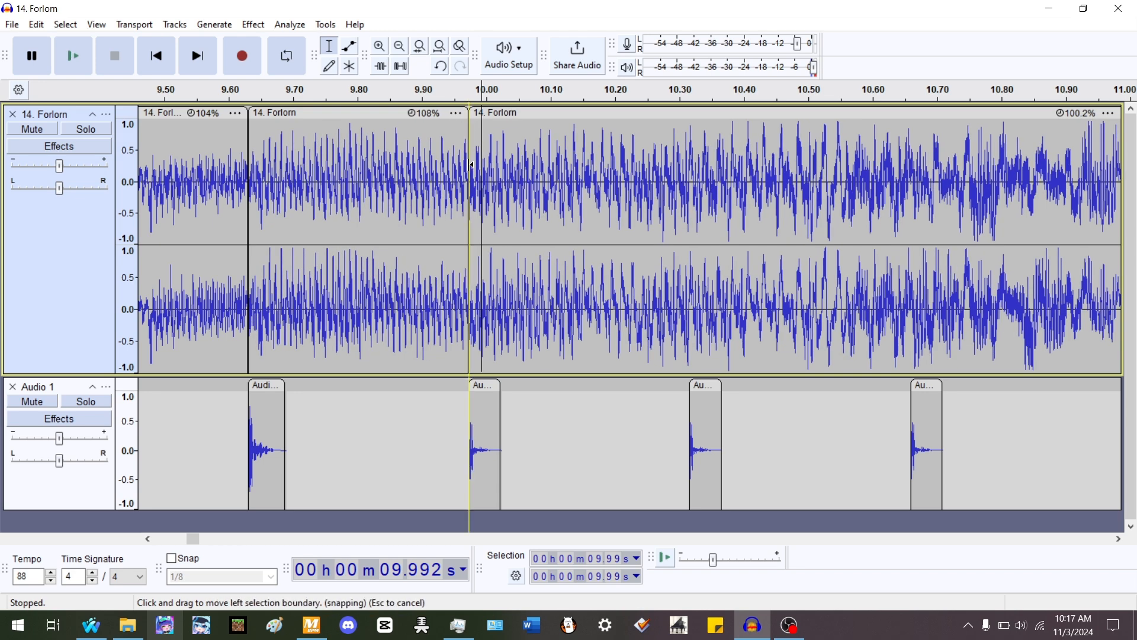
- Play the song from the beginning to check all realigned clips against the beats
{"action": "scroll", "coordinate": [476, 167], "scroll_direction": "down", "scroll_amount": 4, "text": "ctrl"}
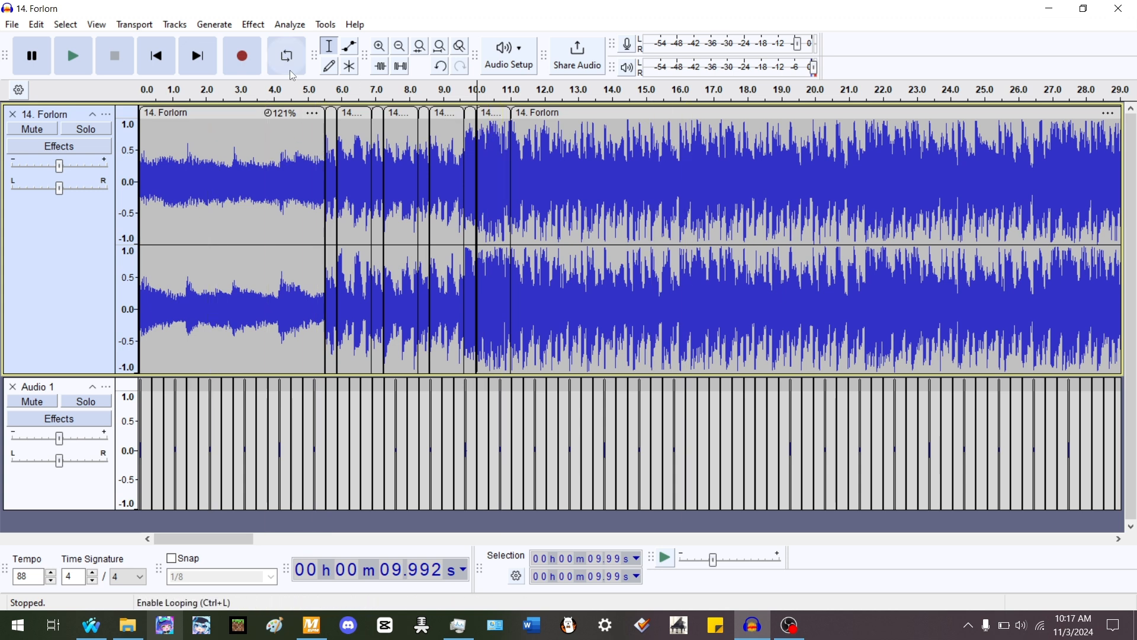
{"action": "left_click", "coordinate": [156, 56]}
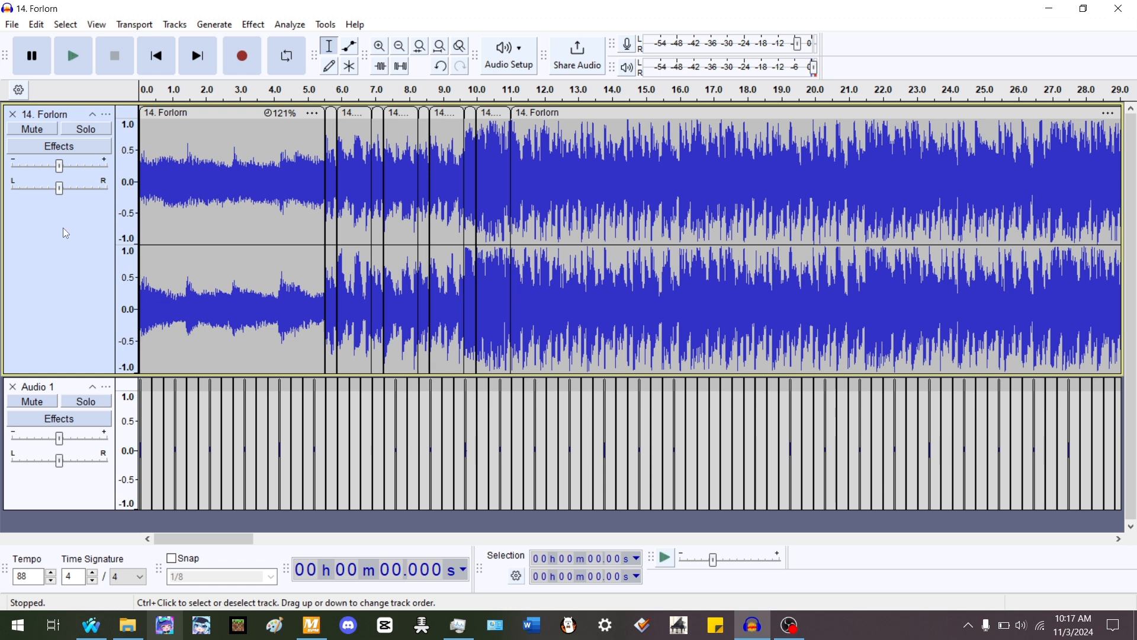
{"action": "key", "text": "space"}
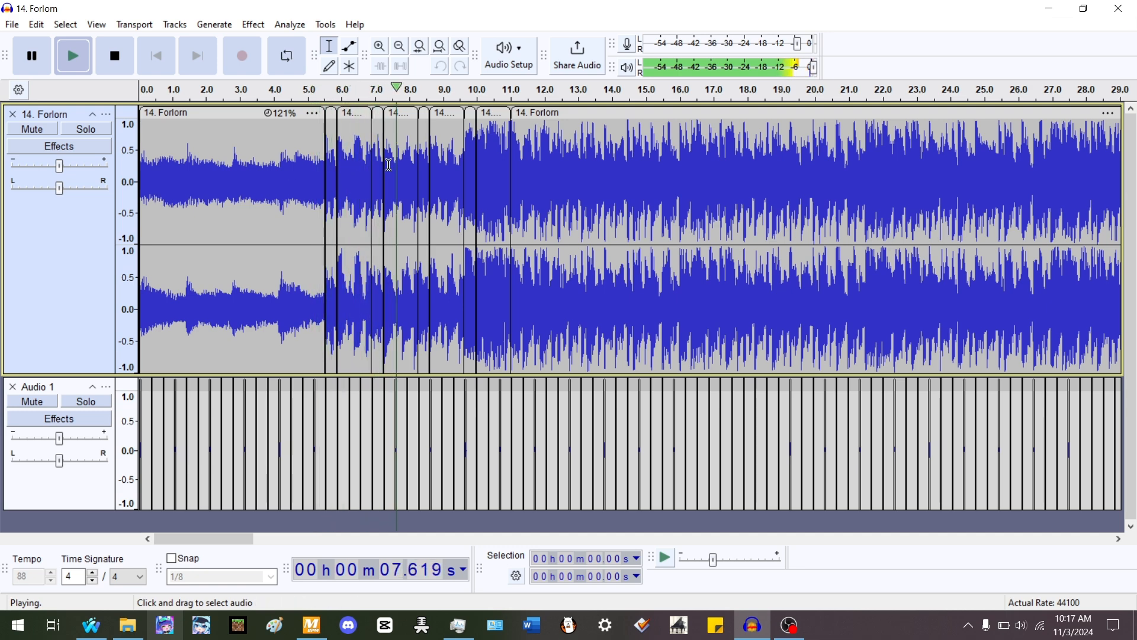
{"action": "scroll", "coordinate": [457, 156], "scroll_direction": "up", "scroll_amount": 2, "text": "ctrl"}
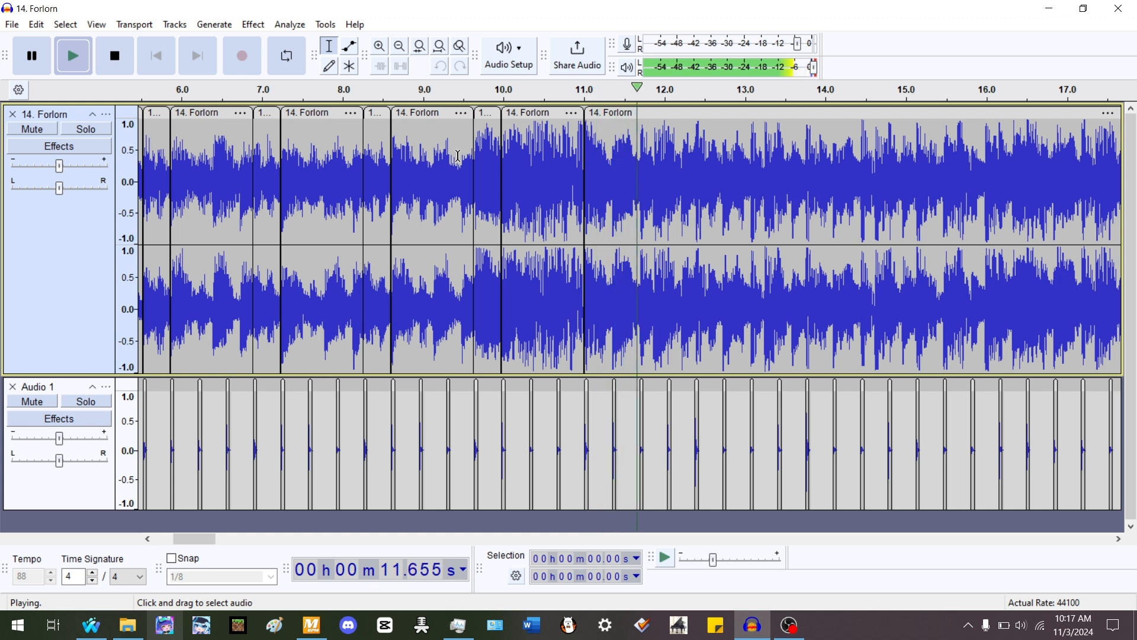
{"action": "scroll", "coordinate": [458, 156], "scroll_direction": "down", "scroll_amount": 1, "text": "ctrl"}
{"action": "key", "text": "space"}
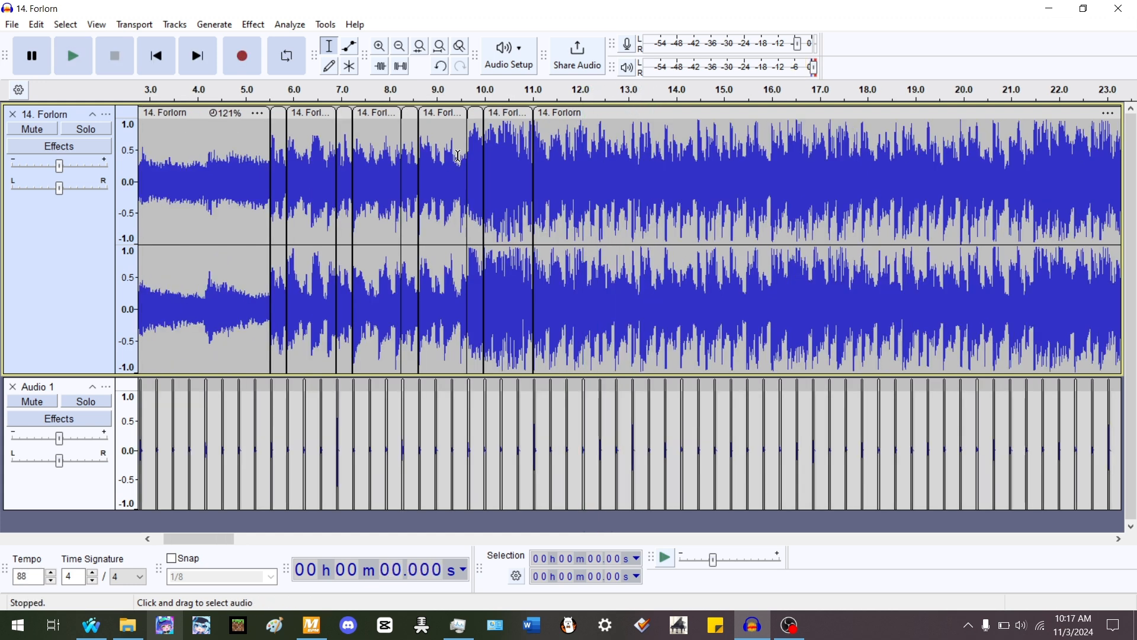
- Remove the Audio 1 rhythm track and select the remaining Forlorn track
{"action": "left_click", "coordinate": [254, 201]}
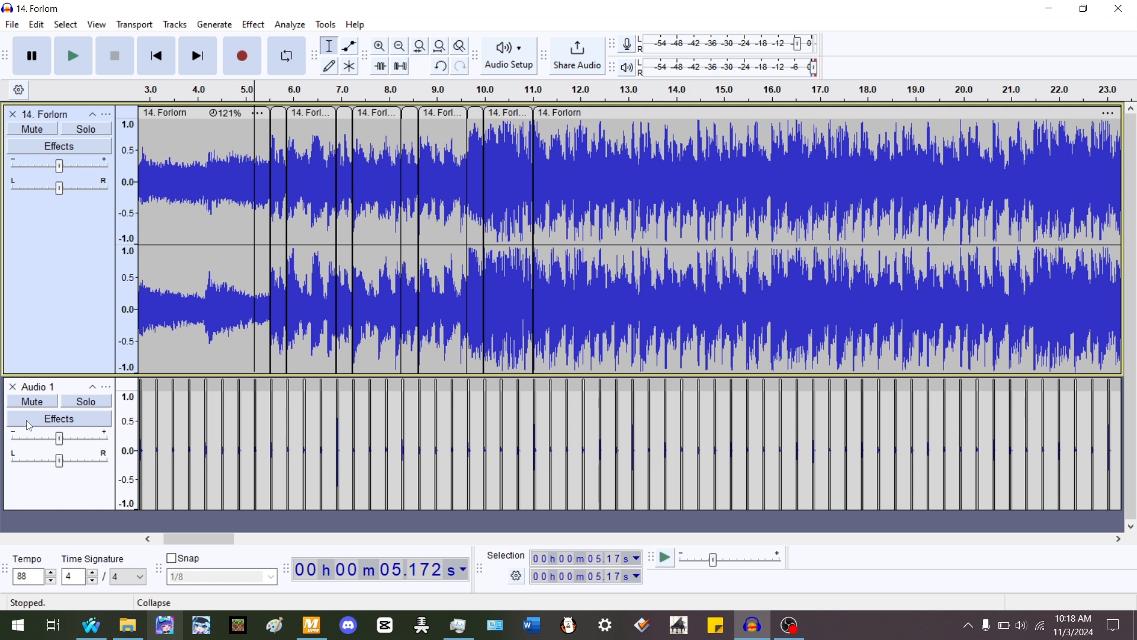
{"action": "left_click", "coordinate": [12, 386]}
{"action": "left_click", "coordinate": [52, 309]}
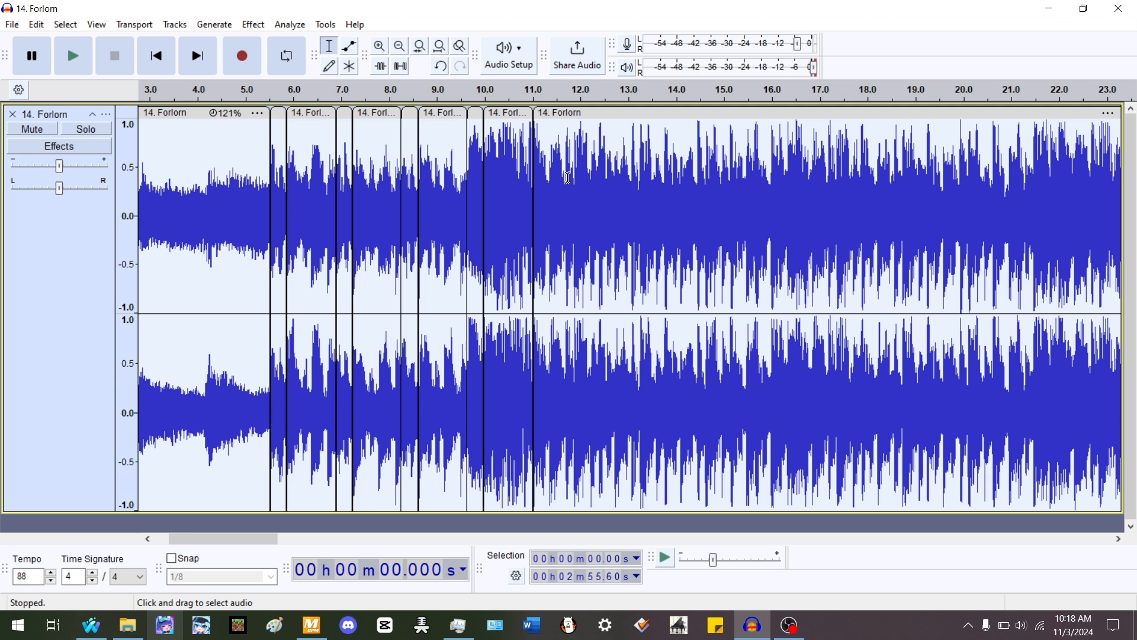
- Join the clips across the 11.00 s boundary and apply Repair to the selected seam
{"action": "left_click", "coordinate": [254, 148]}
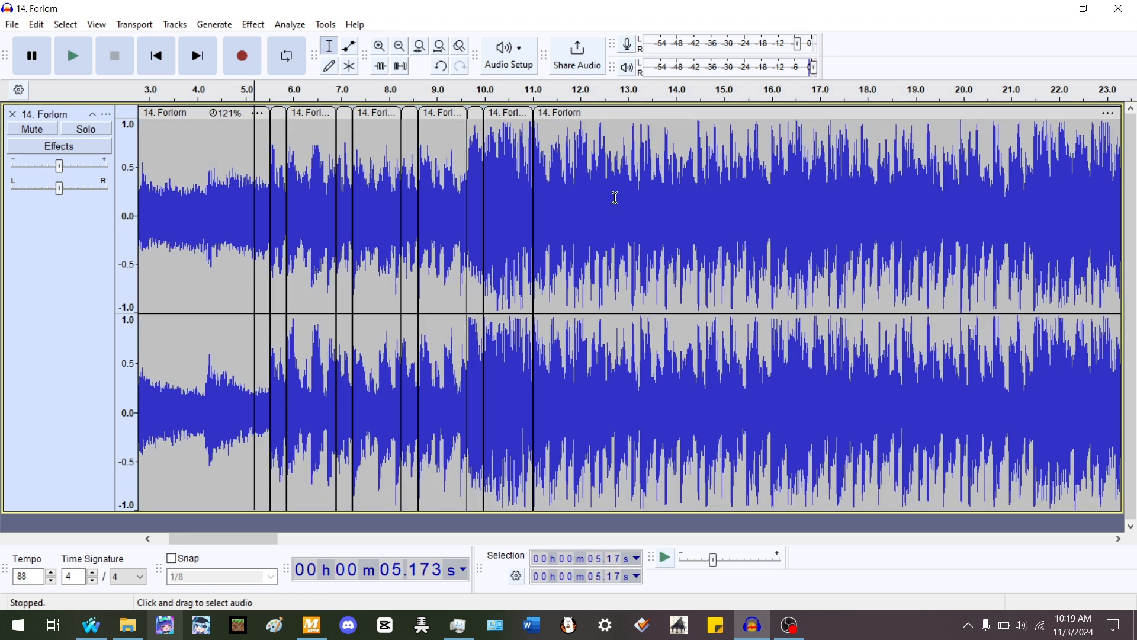
{"action": "double_click", "coordinate": [638, 216]}
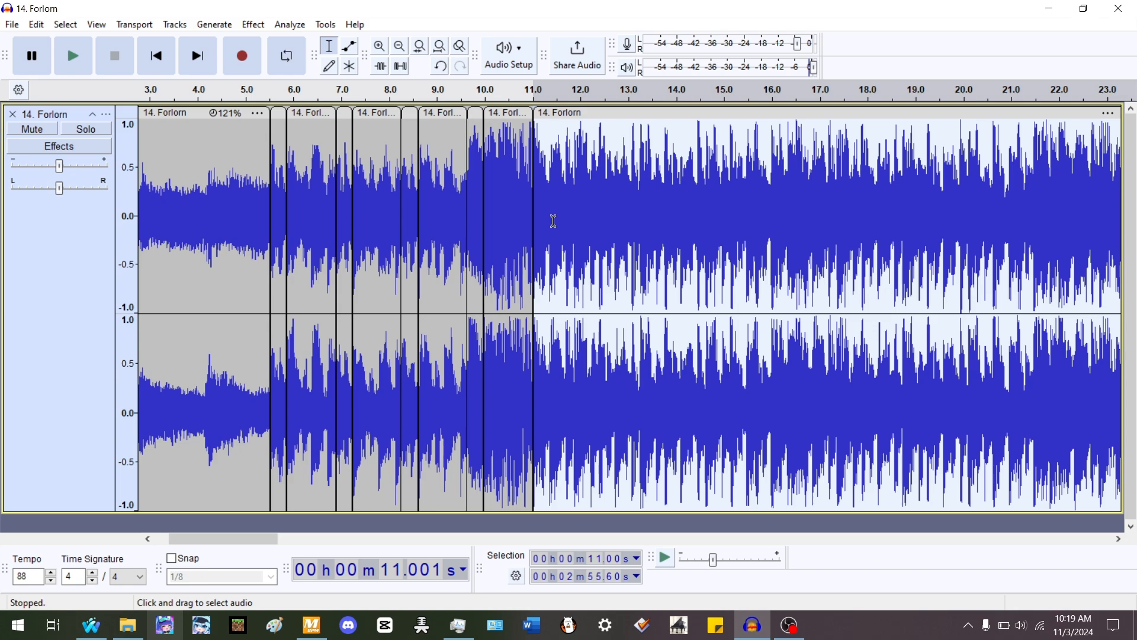
{"action": "scroll", "coordinate": [535, 209], "scroll_direction": "up", "scroll_amount": 7}
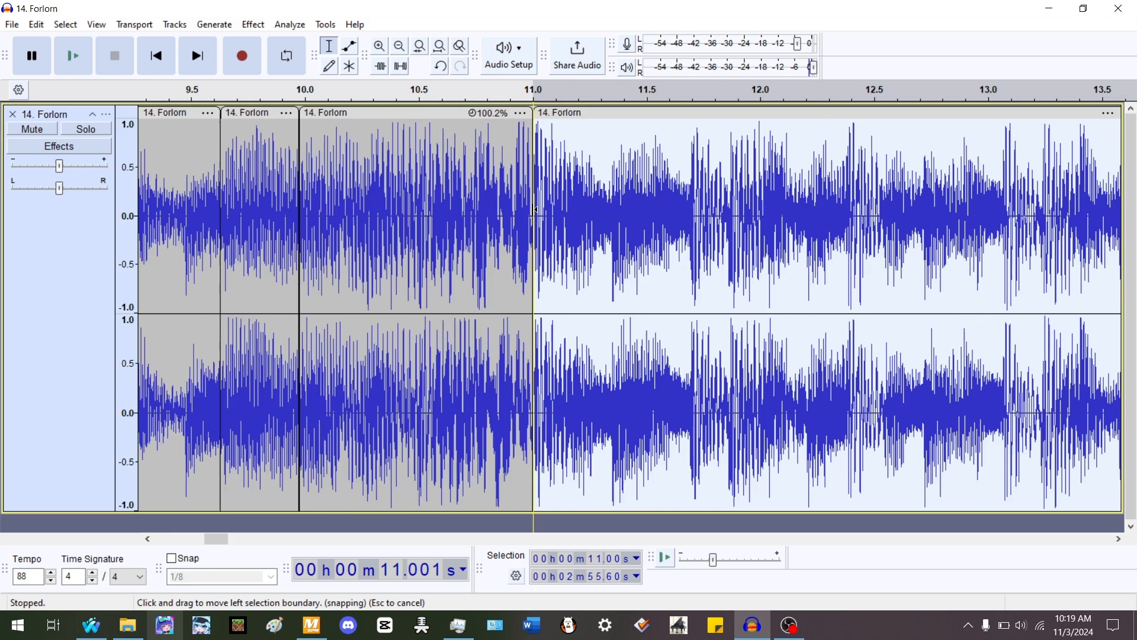
{"action": "scroll", "coordinate": [535, 208], "scroll_direction": "up", "scroll_amount": 4}
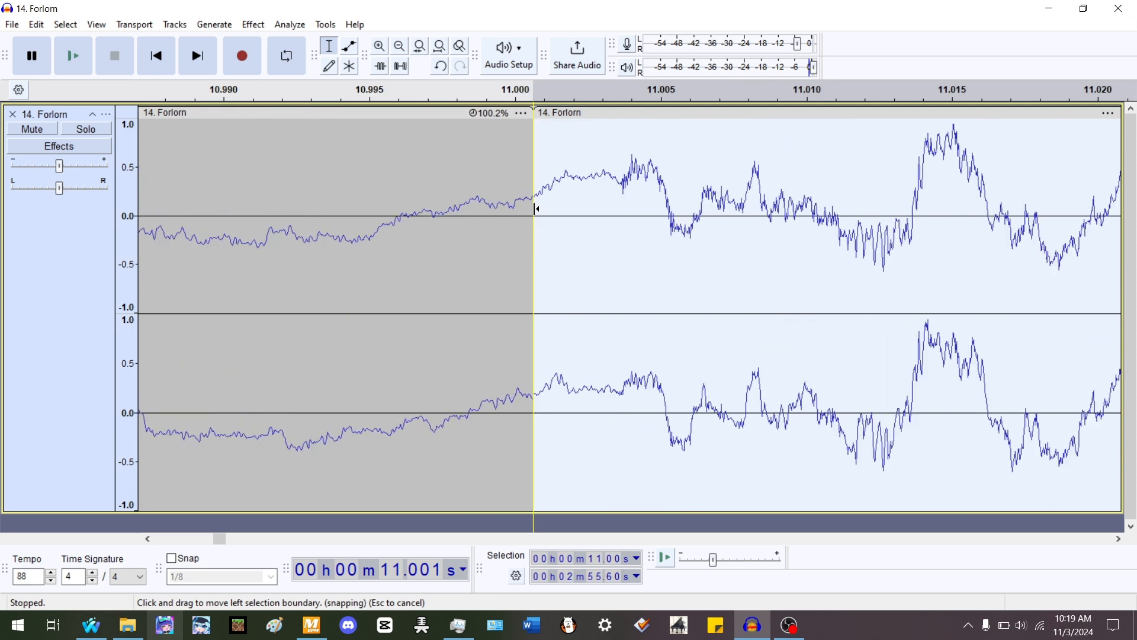
{"action": "scroll", "coordinate": [535, 208], "scroll_direction": "up", "scroll_amount": 4}
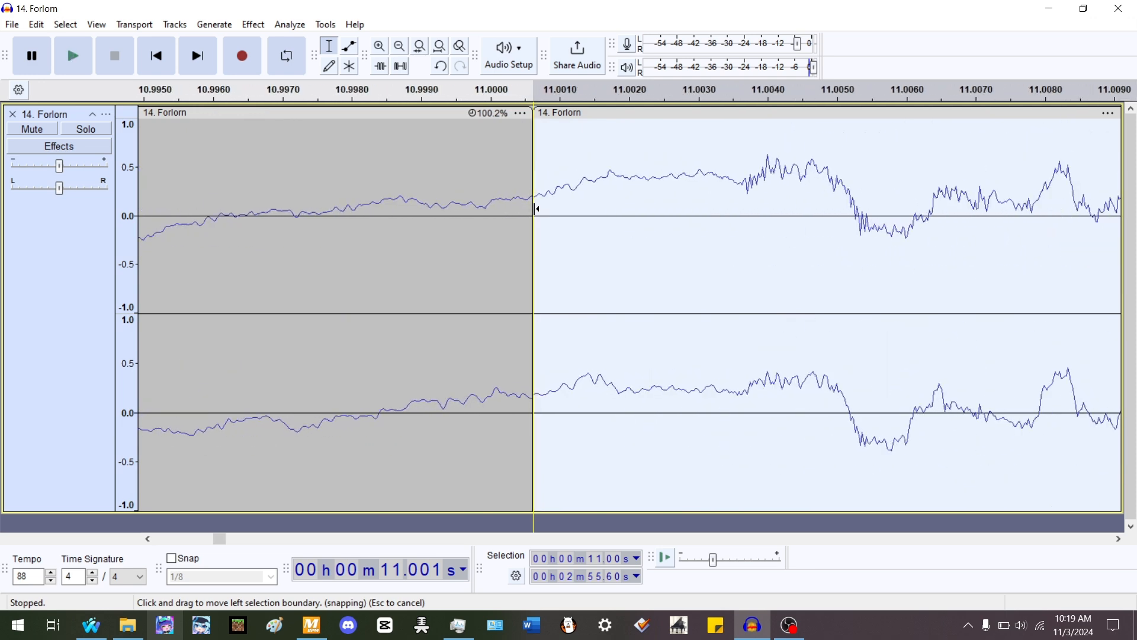
{"action": "scroll", "coordinate": [534, 208], "scroll_direction": "up", "scroll_amount": 1}
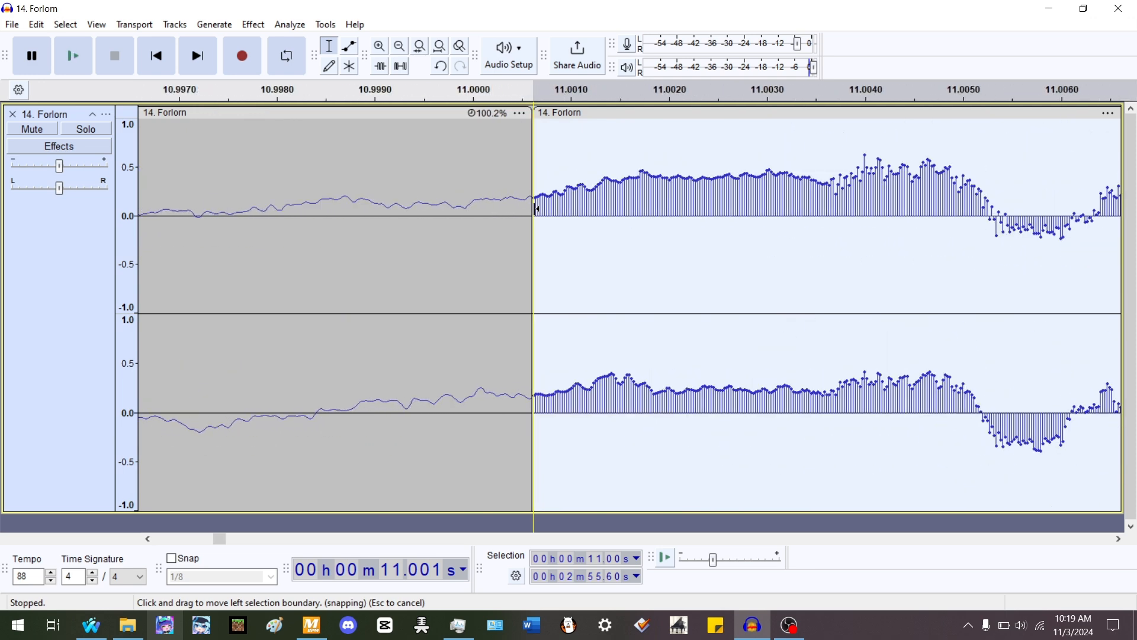
{"action": "scroll", "coordinate": [535, 208], "scroll_direction": "down", "scroll_amount": 1}
{"action": "scroll", "coordinate": [535, 208], "scroll_direction": "up", "scroll_amount": 1}
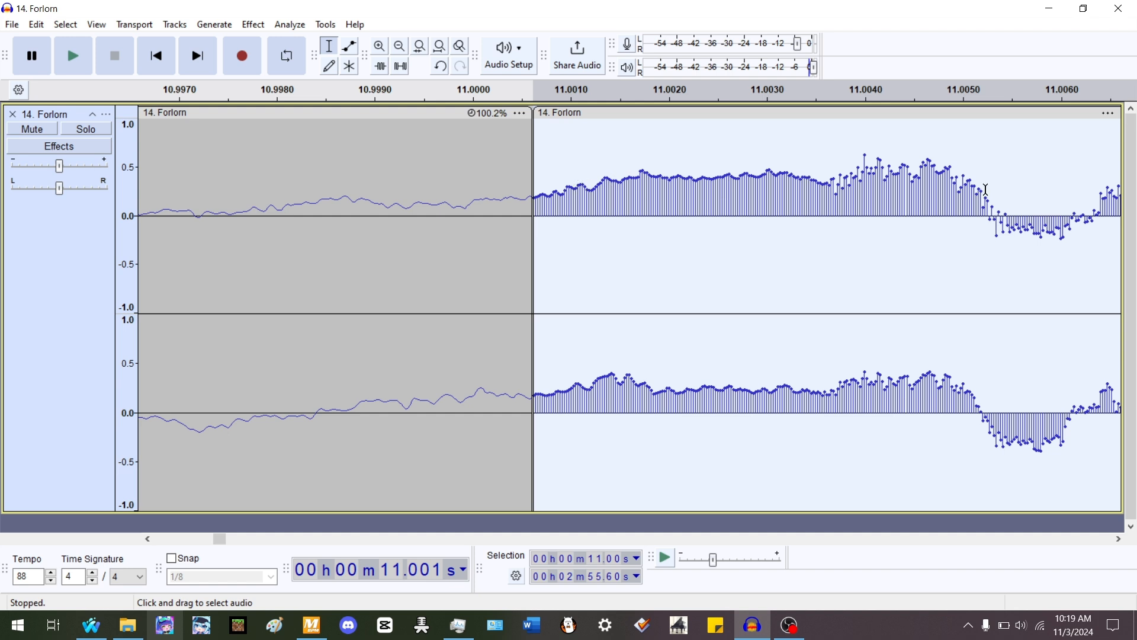
{"action": "left_click_drag", "start_coordinate": [491, 203], "coordinate": [585, 203]}
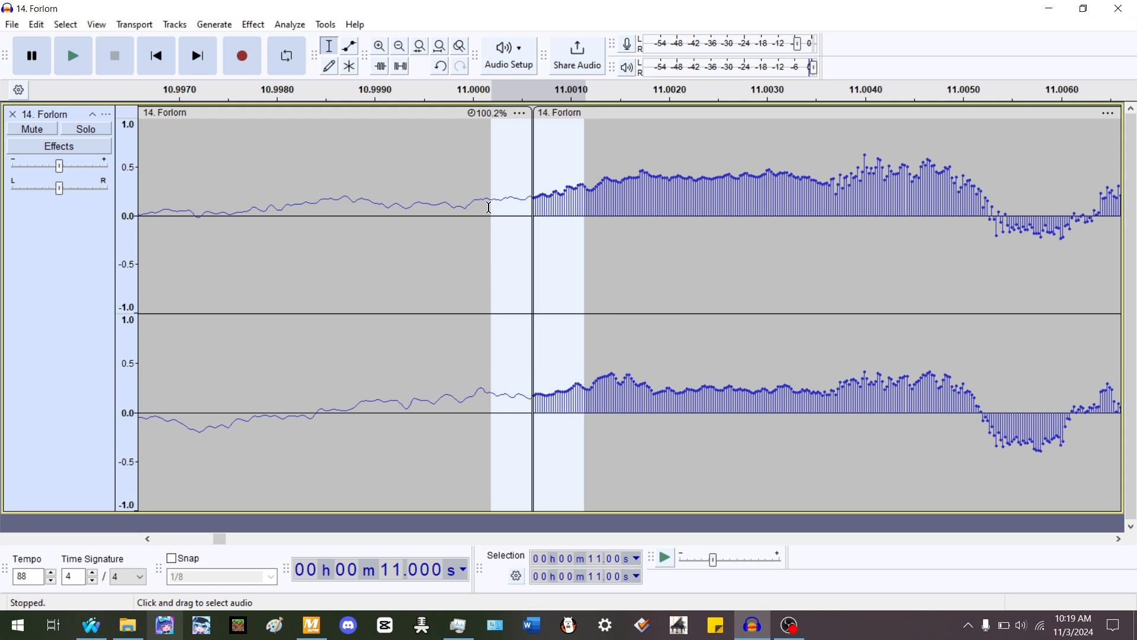
{"action": "key", "text": "ctrl+j"}
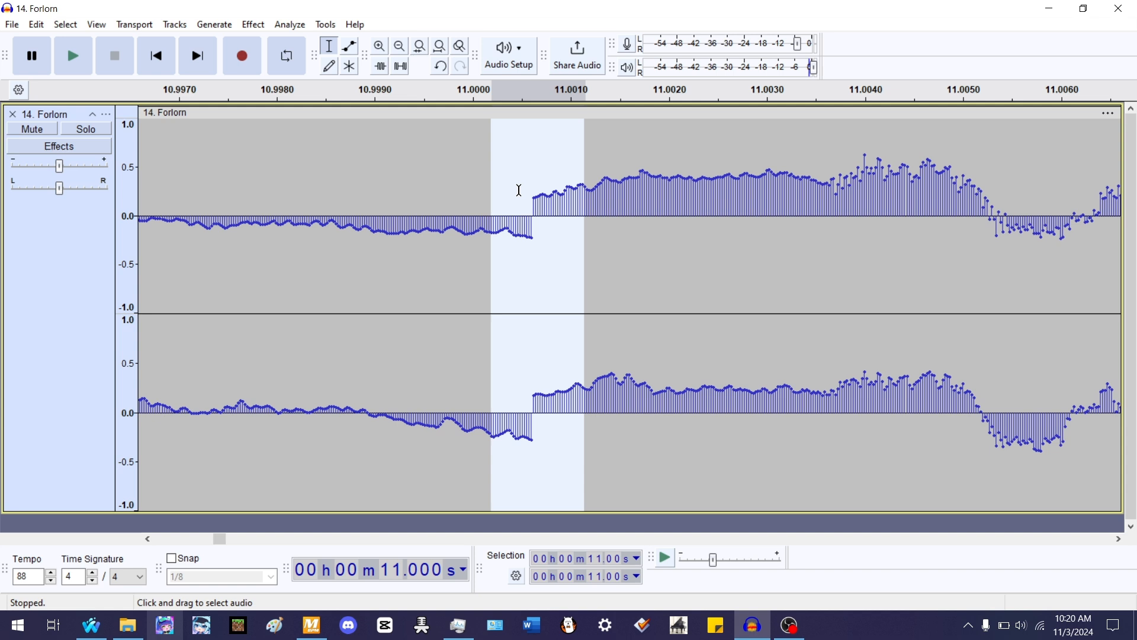
{"action": "left_click", "coordinate": [255, 24]}
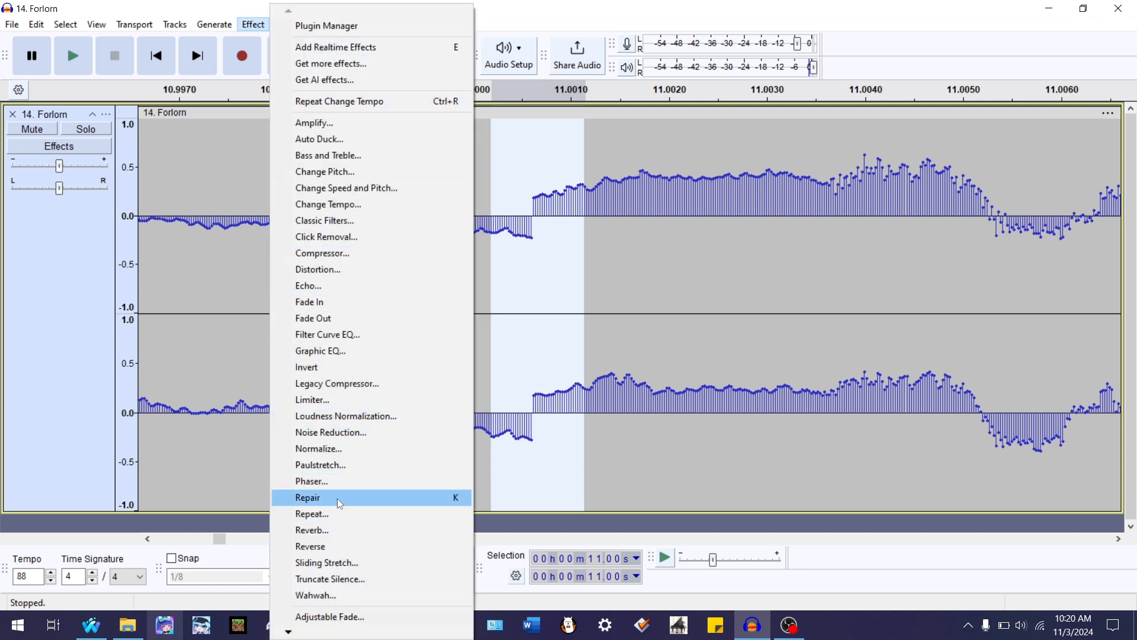
{"action": "left_click", "coordinate": [602, 2]}
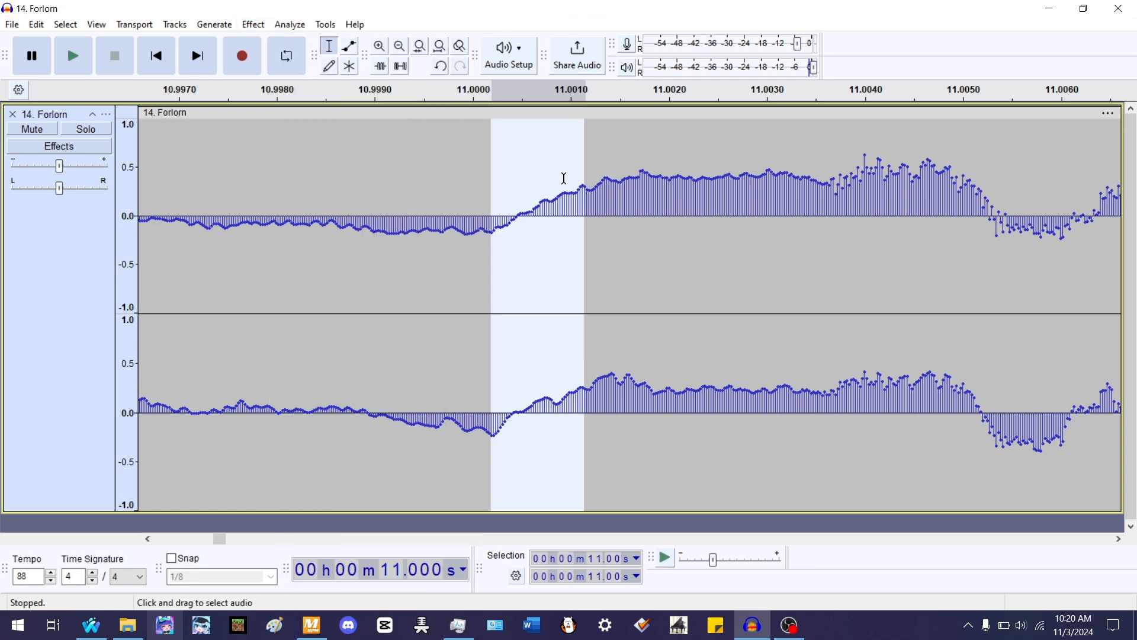
- Join the clips across the 9.97 s boundary and repeat Repair on the selected seam
{"action": "scroll", "coordinate": [728, 221], "scroll_direction": "down", "scroll_amount": 1, "text": "ctrl"}
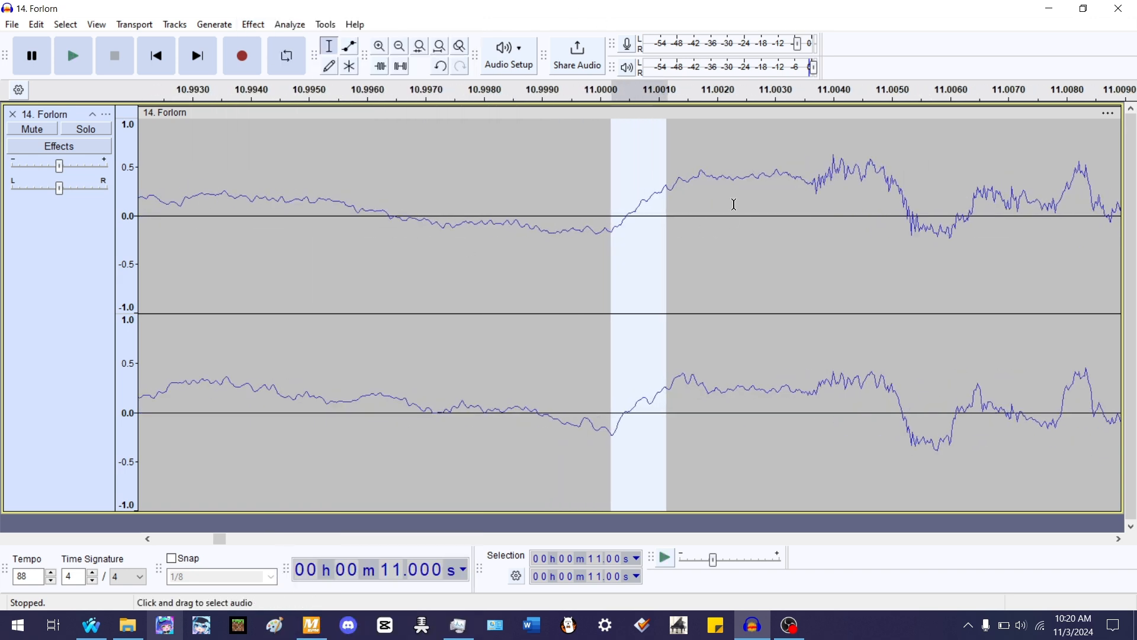
{"action": "scroll", "coordinate": [739, 187], "scroll_direction": "down", "scroll_amount": 6, "text": "ctrl"}
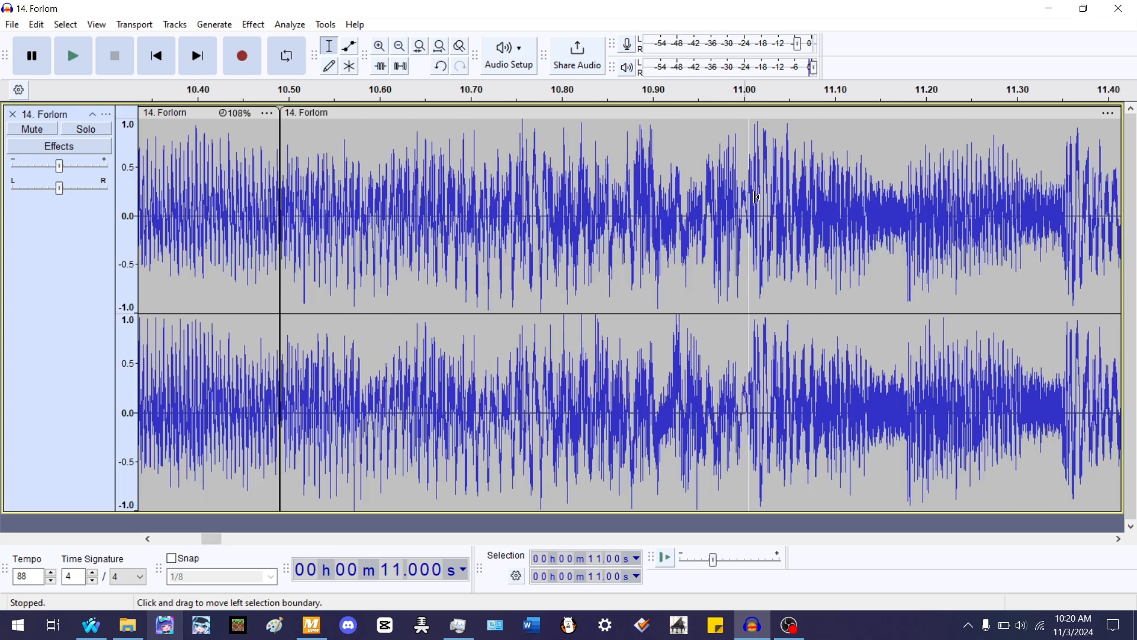
{"action": "scroll", "coordinate": [758, 195], "scroll_direction": "down", "scroll_amount": 4, "text": "ctrl"}
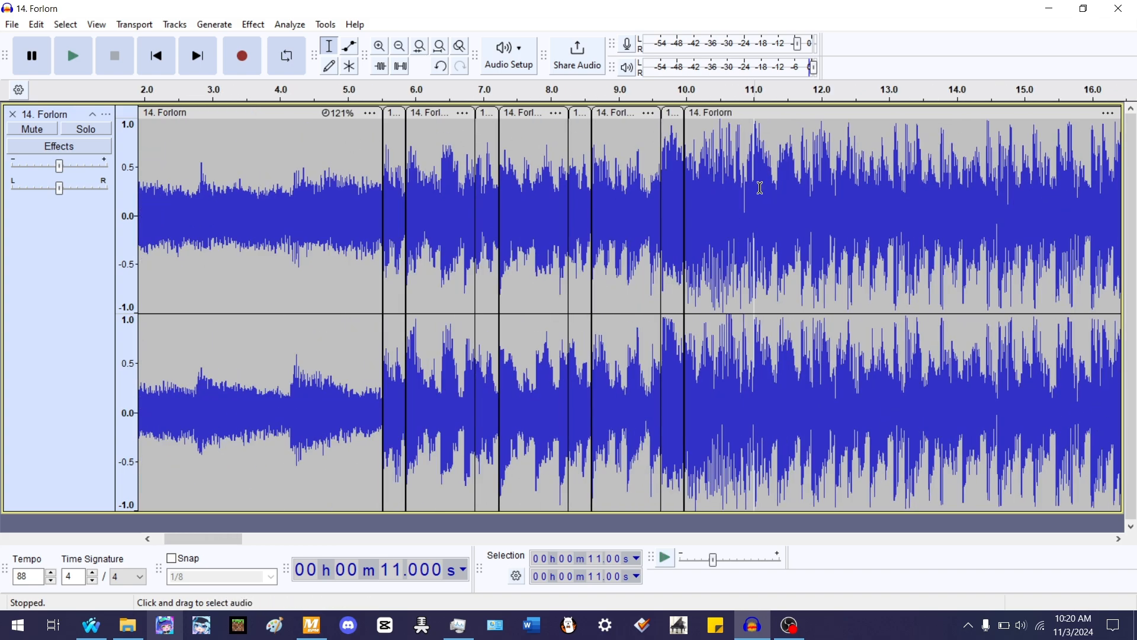
{"action": "double_click", "coordinate": [696, 208]}
{"action": "scroll", "coordinate": [695, 208], "scroll_direction": "up", "scroll_amount": 7, "text": "ctrl"}
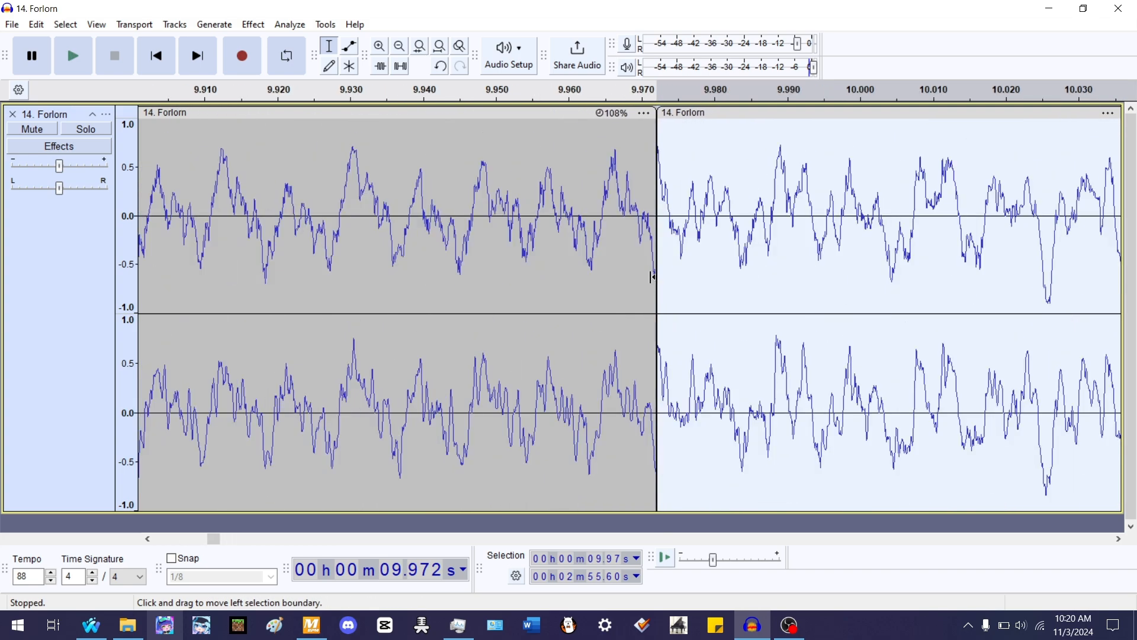
{"action": "scroll", "coordinate": [651, 277], "scroll_direction": "up", "scroll_amount": 4, "text": "ctrl"}
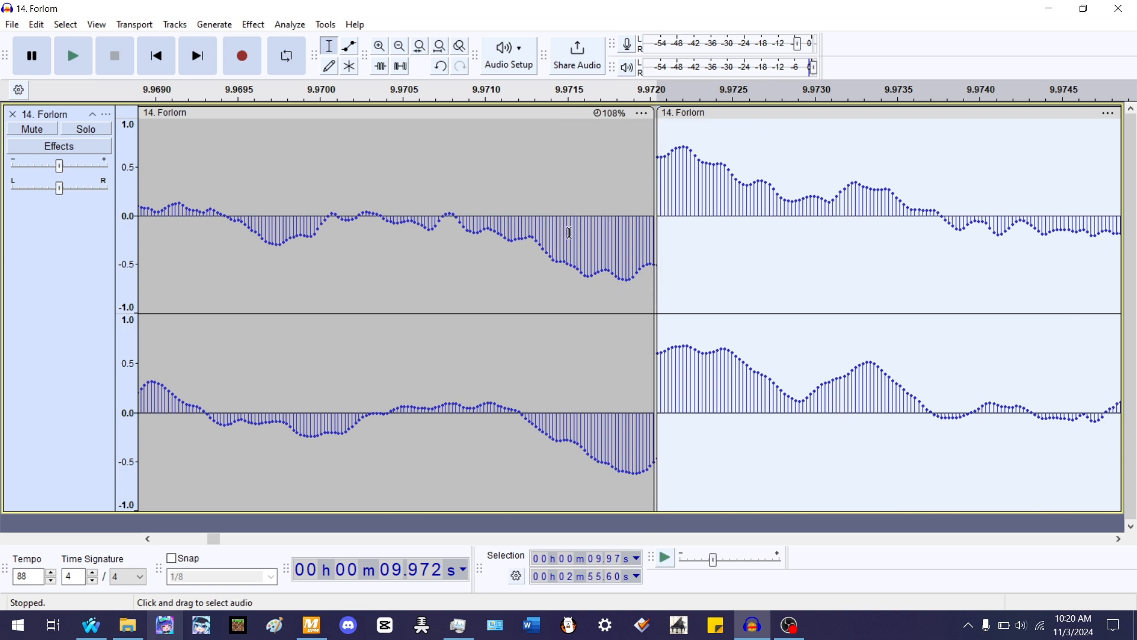
{"action": "left_click_drag", "start_coordinate": [560, 232], "coordinate": [744, 194]}
{"action": "key", "text": "ctrl+j"}
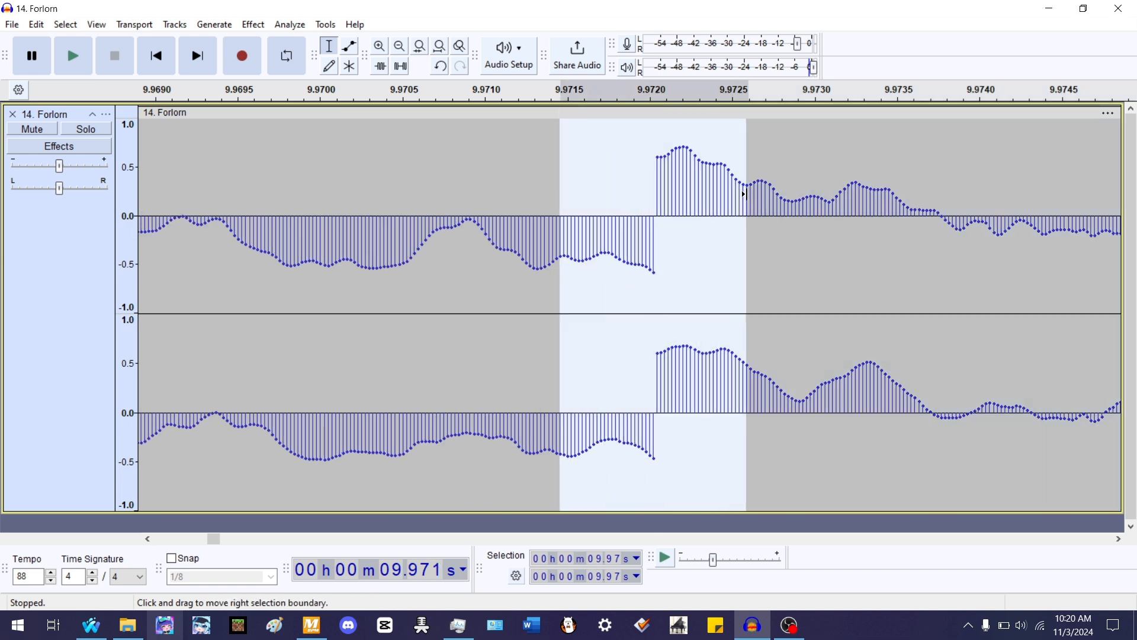
{"action": "key", "text": "ctrl+r"}
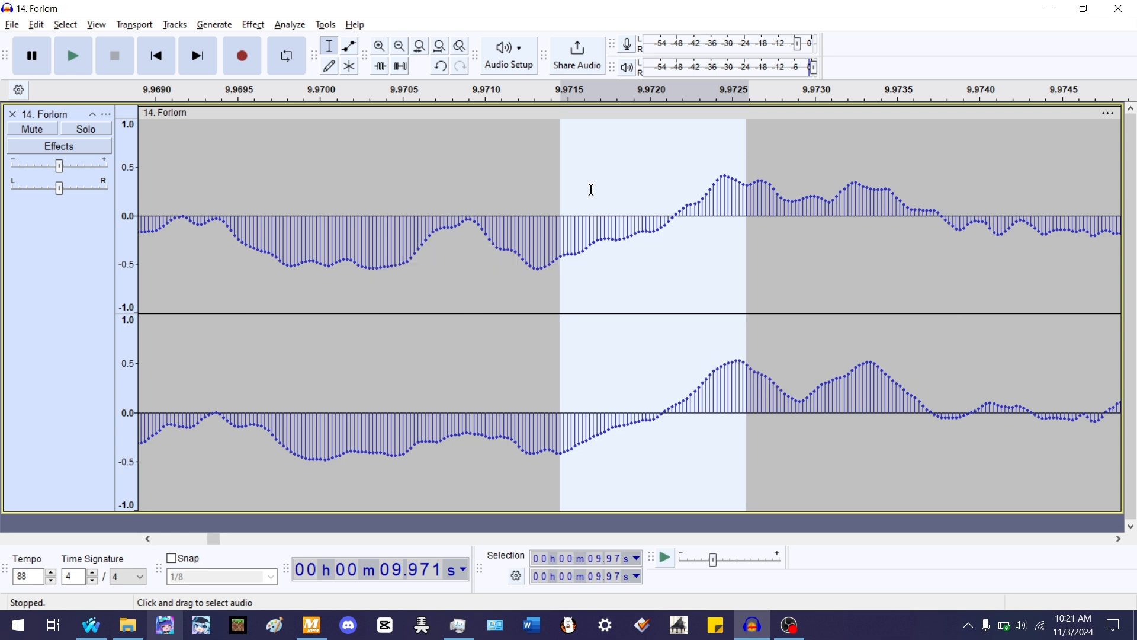
- Join the clips across the 9.63 s boundary and apply Repair to the selected seam
{"action": "key", "text": "alt+comma"}
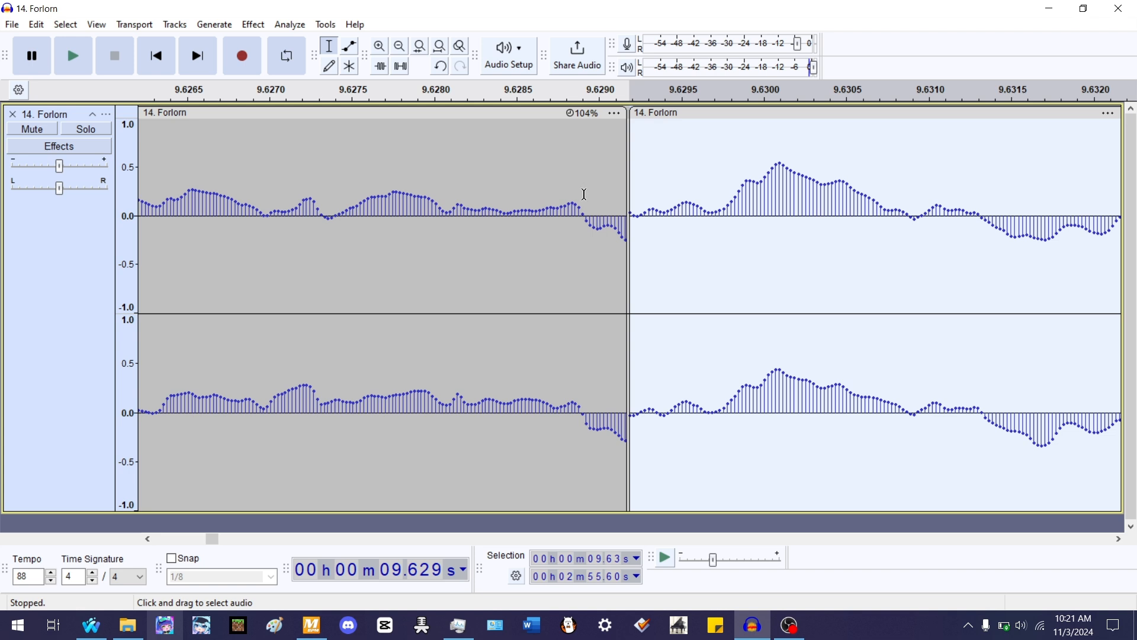
{"action": "left_click_drag", "start_coordinate": [583, 193], "coordinate": [667, 200]}
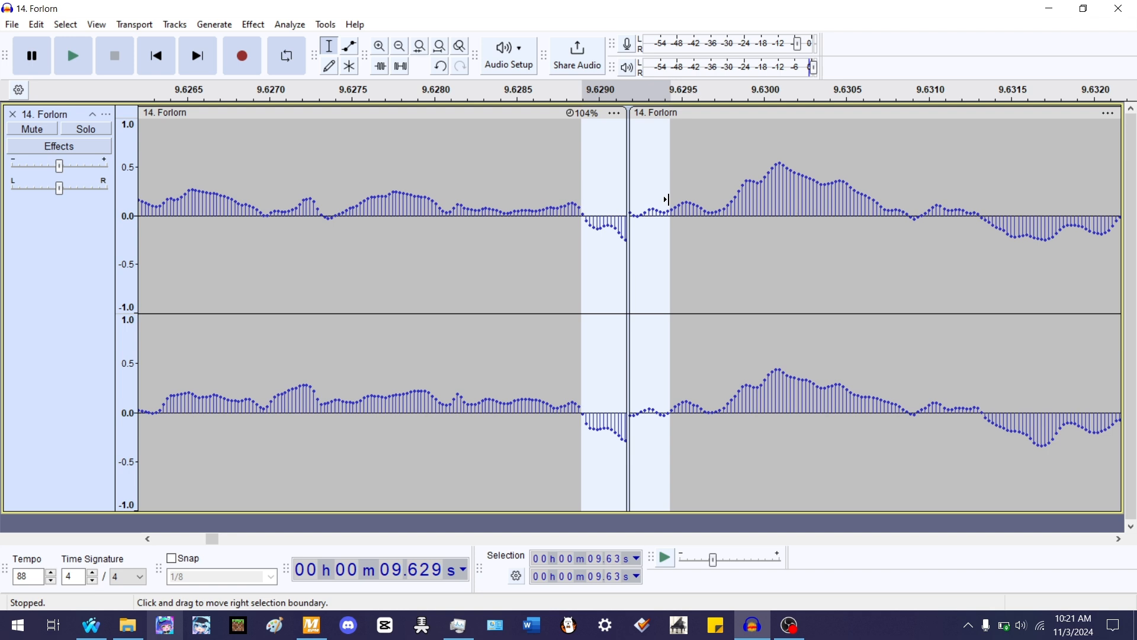
{"action": "key", "text": "ctrl+j"}
{"action": "key", "text": "ctrl+r"}
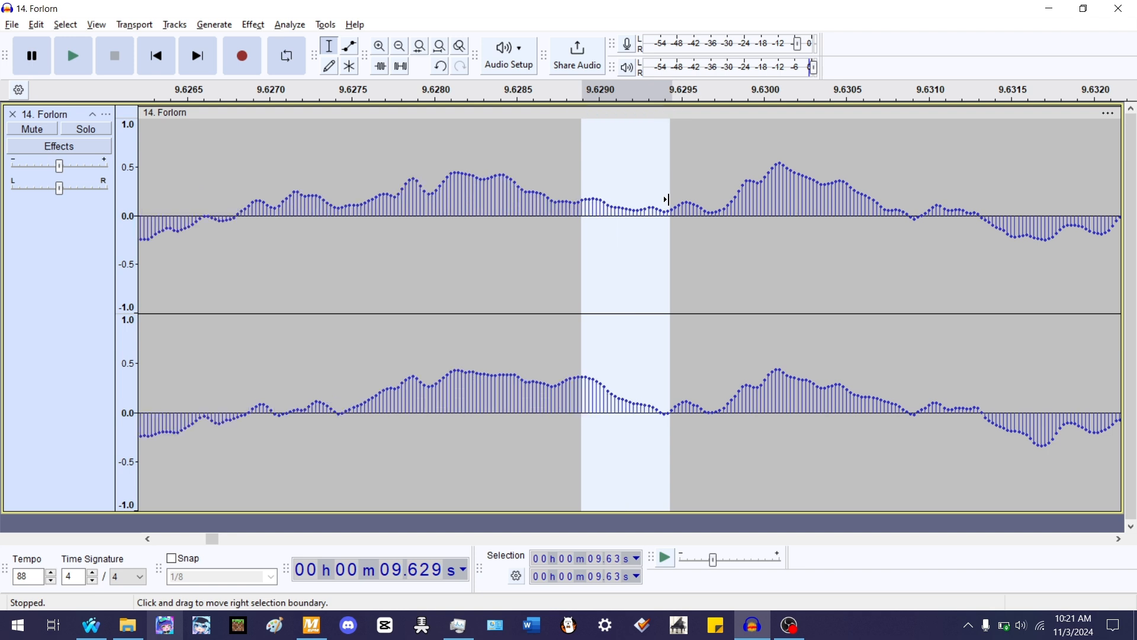
- Join the clips across the 8.60 s boundary
{"action": "key", "text": "alt+comma"}
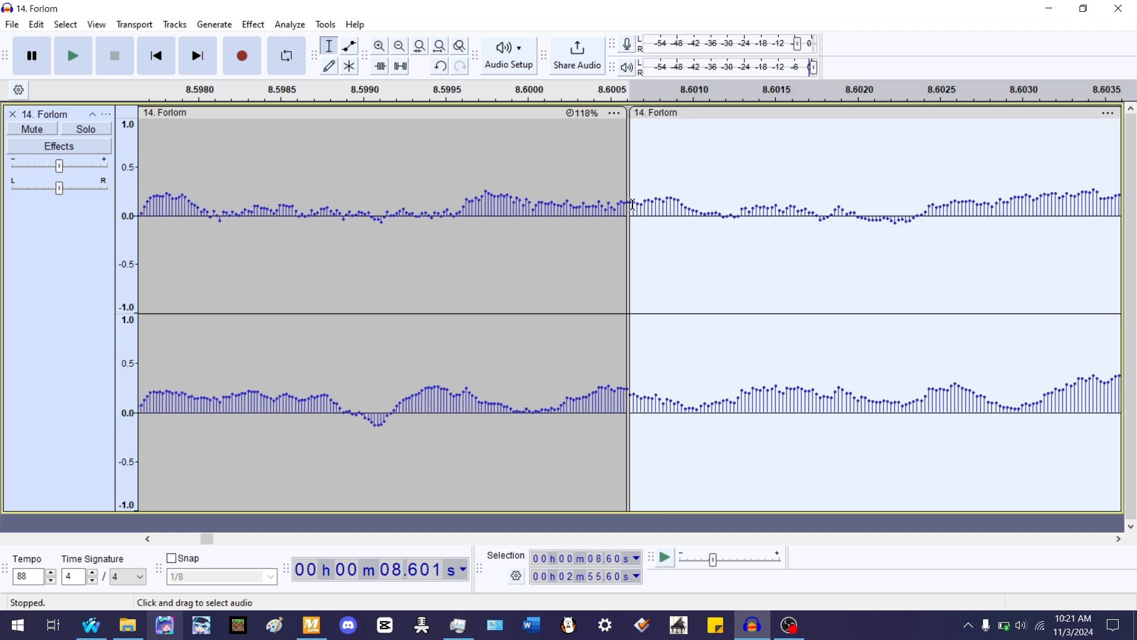
{"action": "left_click_drag", "start_coordinate": [599, 200], "coordinate": [662, 205]}
{"action": "key", "text": "ctrl+j"}
- Join the clips across the next two earlier clip boundaries and apply Repair to the last seam
{"action": "key", "text": "alt+comma"}
{"action": "key", "text": "ctrl+j"}
{"action": "key", "text": "alt+comma"}
{"action": "key", "text": "ctrl+j"}
{"action": "key", "text": "ctrl+r"}
{"action": "key", "text": "alt+comma"}
{"action": "left_click", "coordinate": [439, 46]}
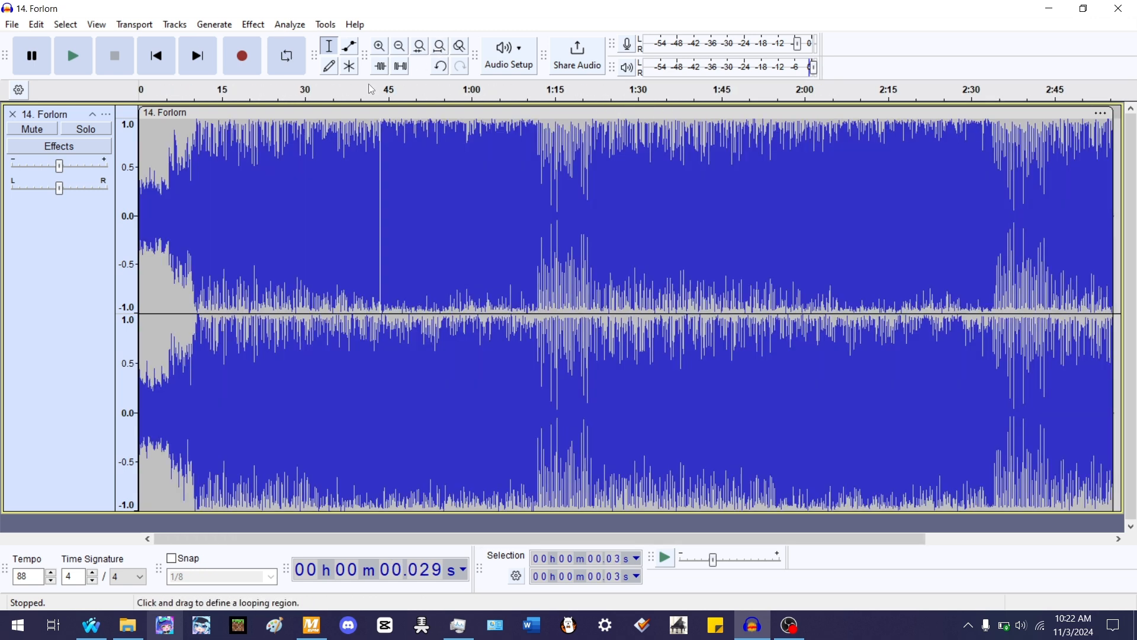
- Examine the final Two Moons clip near 1:47 against the rhythm track beats
{"action": "left_click", "coordinate": [98, 236]}
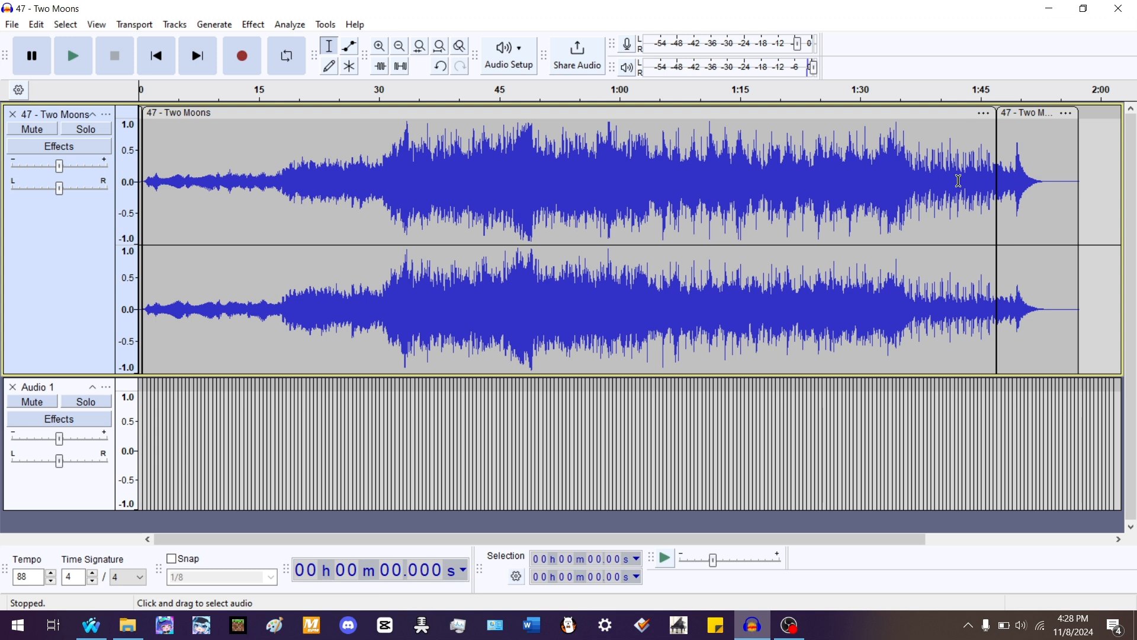
{"action": "scroll", "coordinate": [562, 172], "scroll_direction": "down", "scroll_amount": 2}
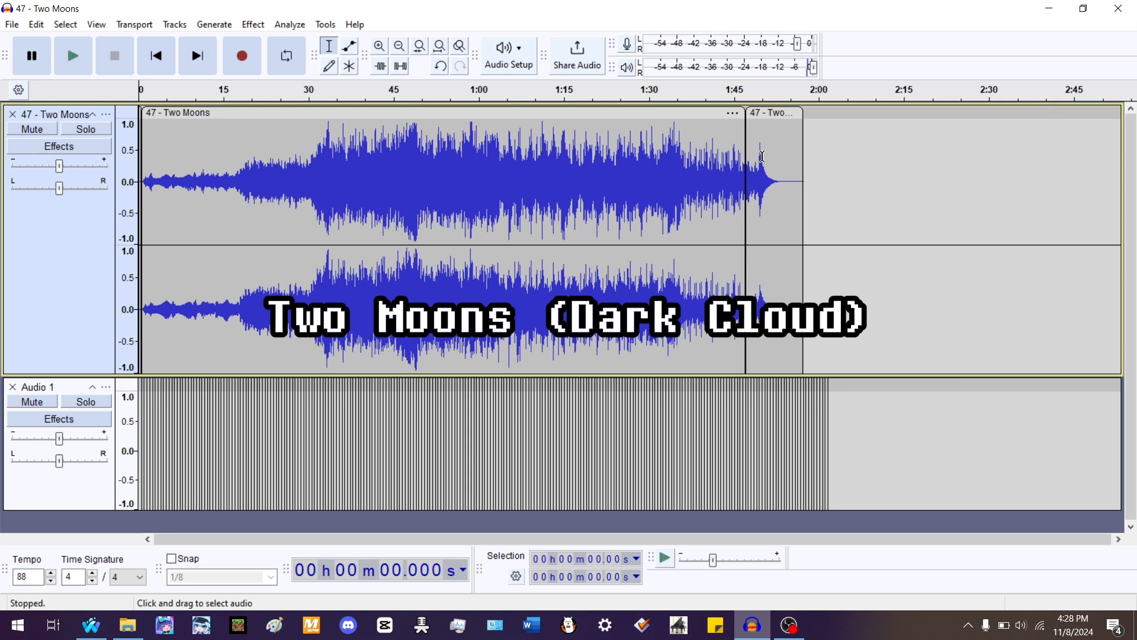
{"action": "left_click", "coordinate": [761, 156]}
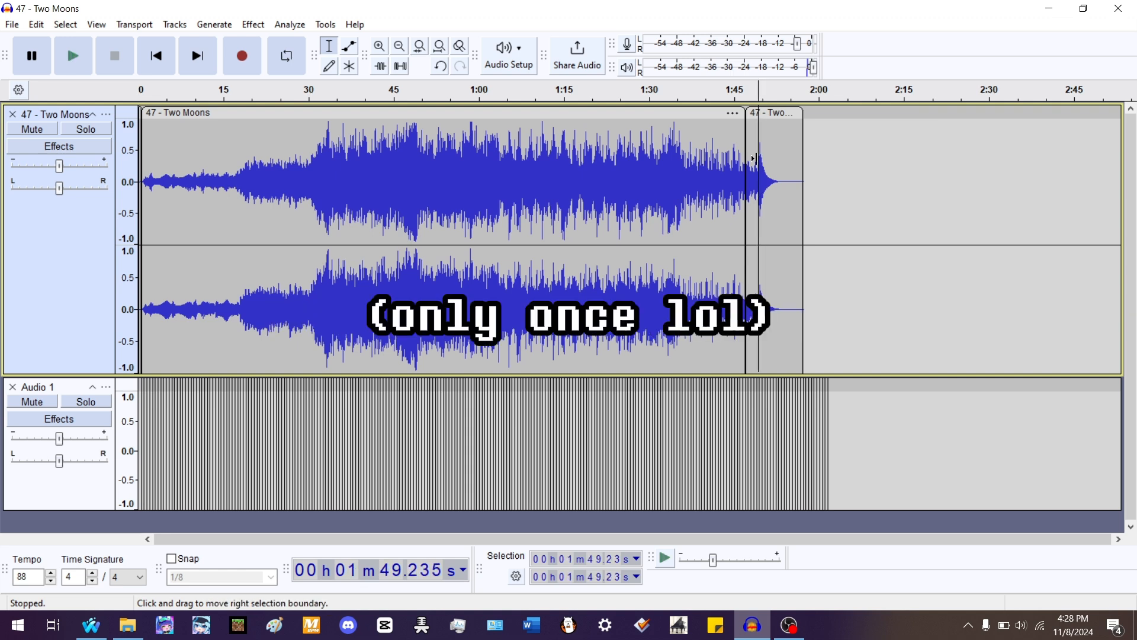
{"action": "double_click", "coordinate": [780, 158]}
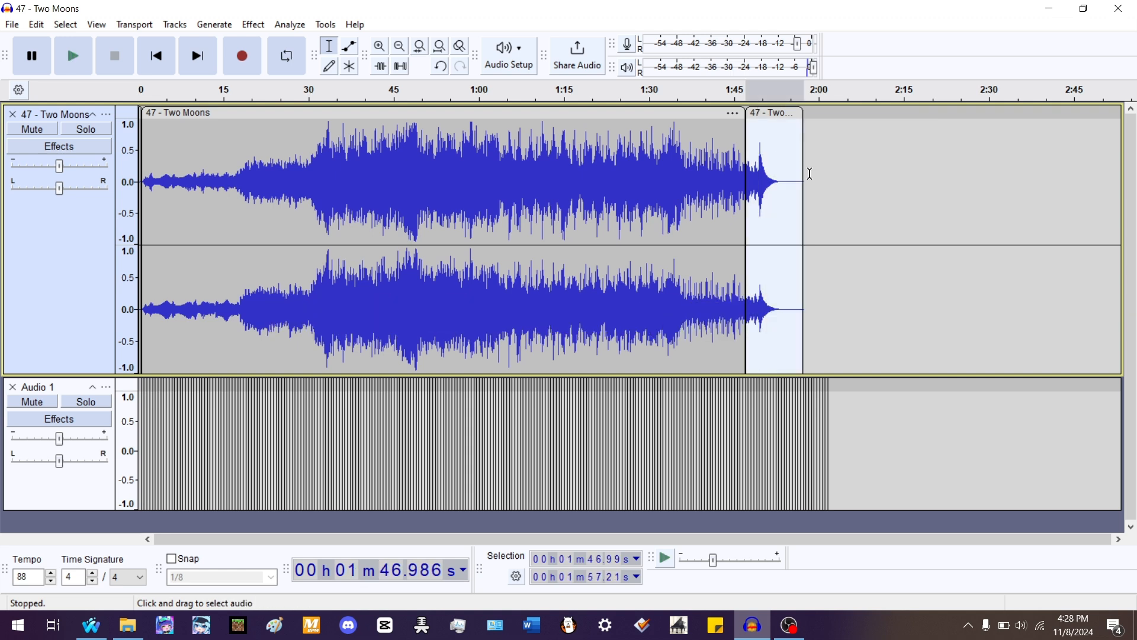
{"action": "scroll", "coordinate": [756, 172], "scroll_direction": "up", "scroll_amount": 2}
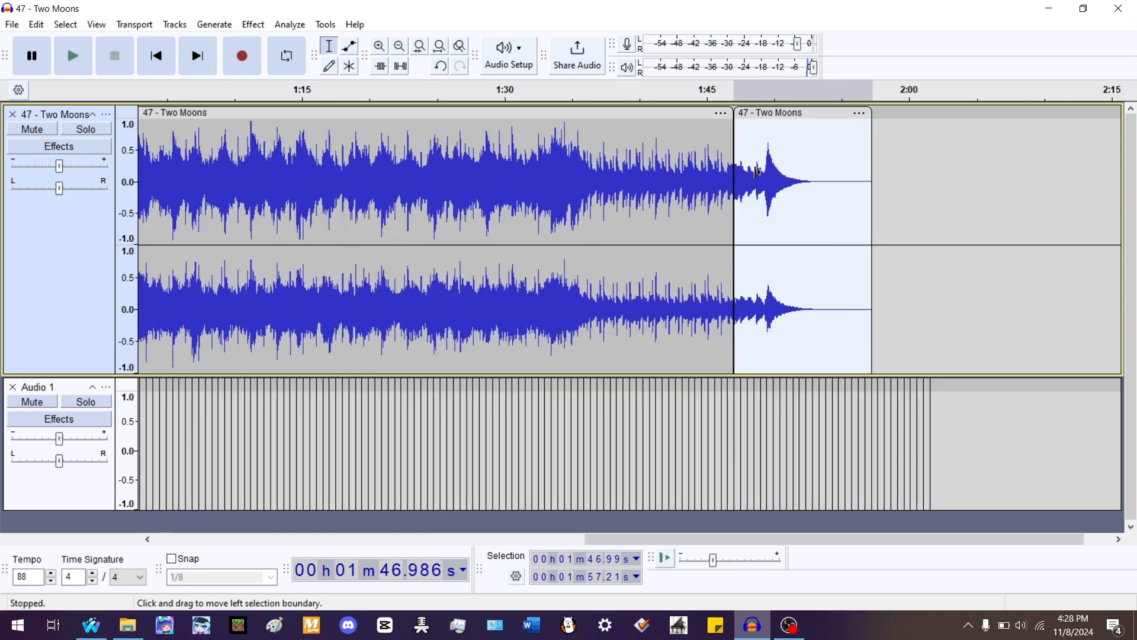
{"action": "scroll", "coordinate": [757, 173], "scroll_direction": "up", "scroll_amount": 1}
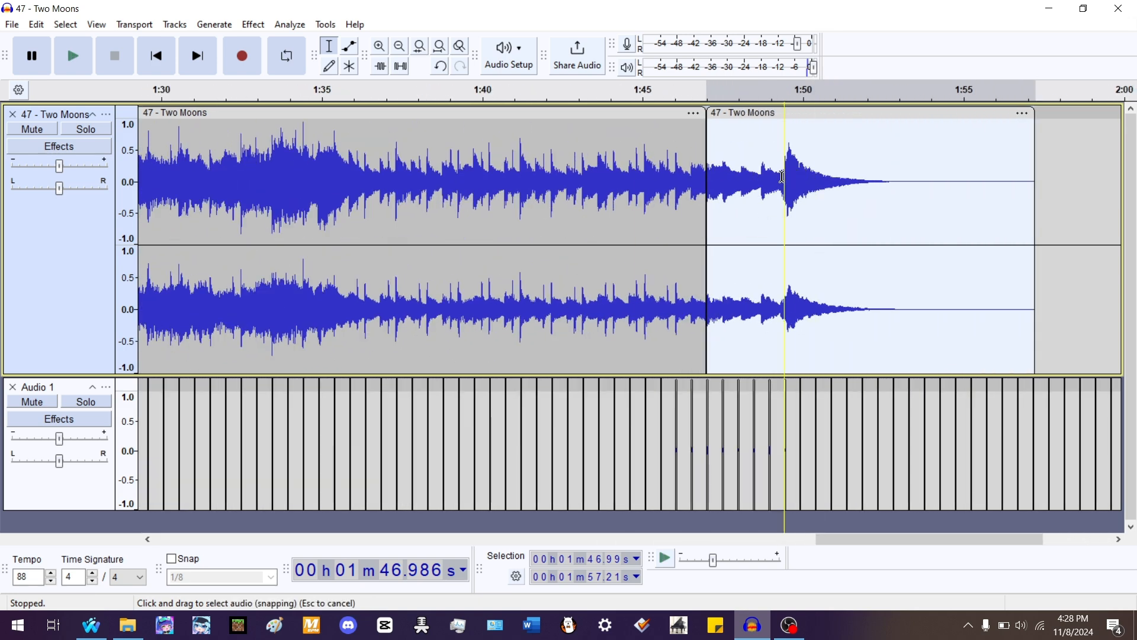
{"action": "scroll", "coordinate": [783, 176], "scroll_direction": "down", "scroll_amount": 2}
{"action": "scroll", "coordinate": [766, 167], "scroll_direction": "up", "scroll_amount": 1}
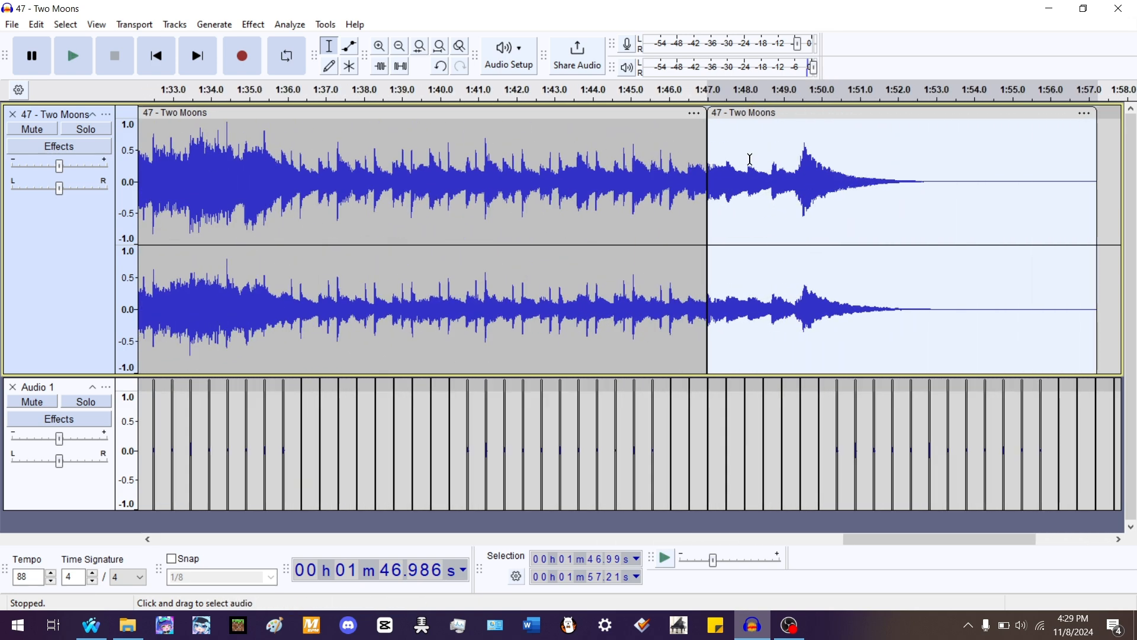
{"action": "left_click", "coordinate": [214, 24]}
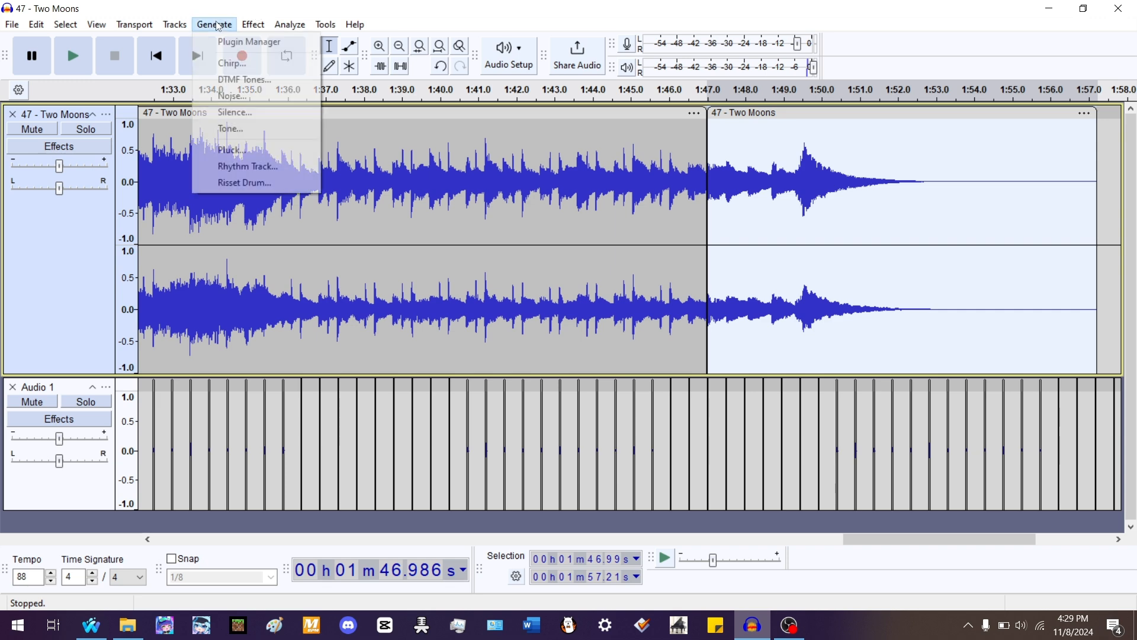
{"action": "left_click", "coordinate": [280, 167]}
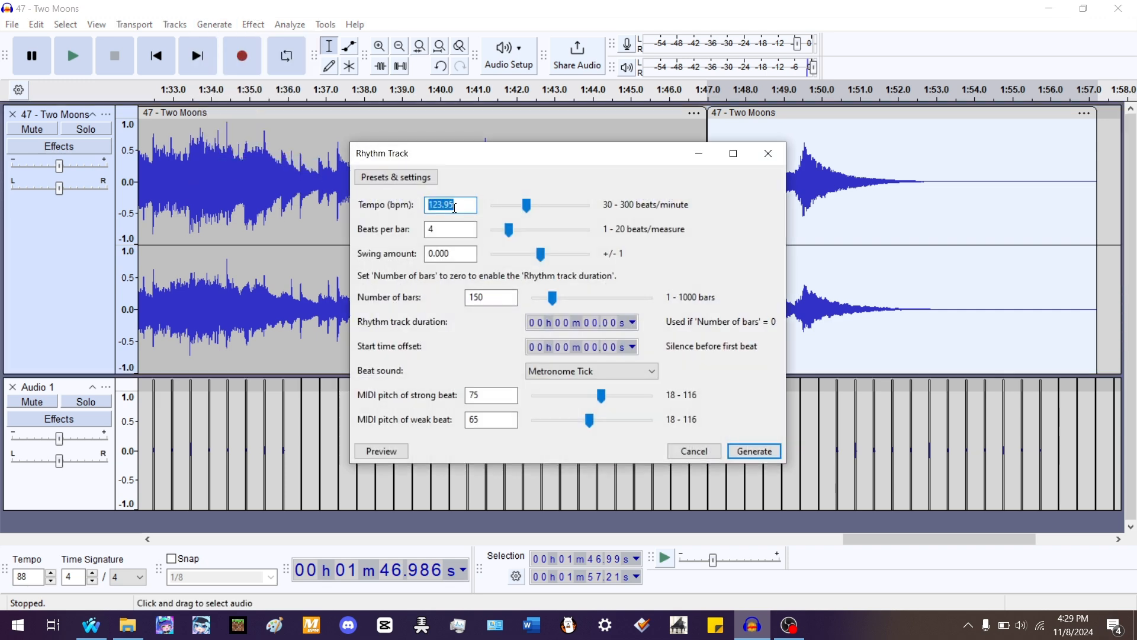
{"action": "left_click", "coordinate": [443, 204]}
{"action": "left_click", "coordinate": [781, 158]}
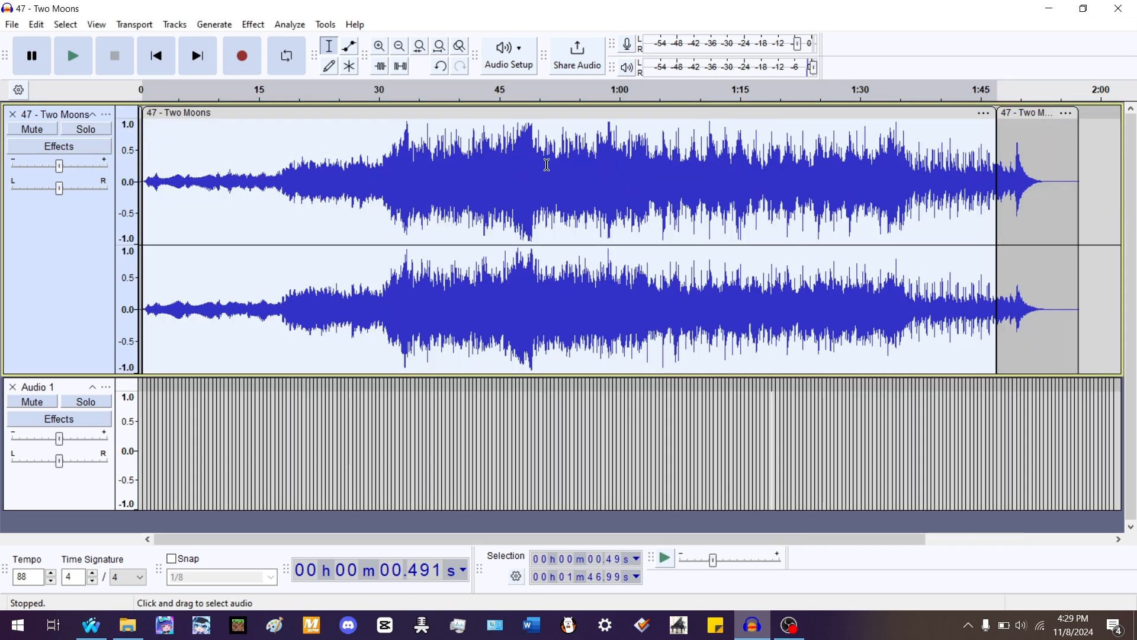
- Play the passage leading into the final Two Moons clip to compare it with the rhythm track beats
{"action": "double_click", "coordinate": [1049, 172]}
{"action": "scroll", "coordinate": [1079, 168], "scroll_direction": "up", "scroll_amount": 2}
{"action": "scroll", "coordinate": [1079, 168], "scroll_direction": "up", "scroll_amount": 2}
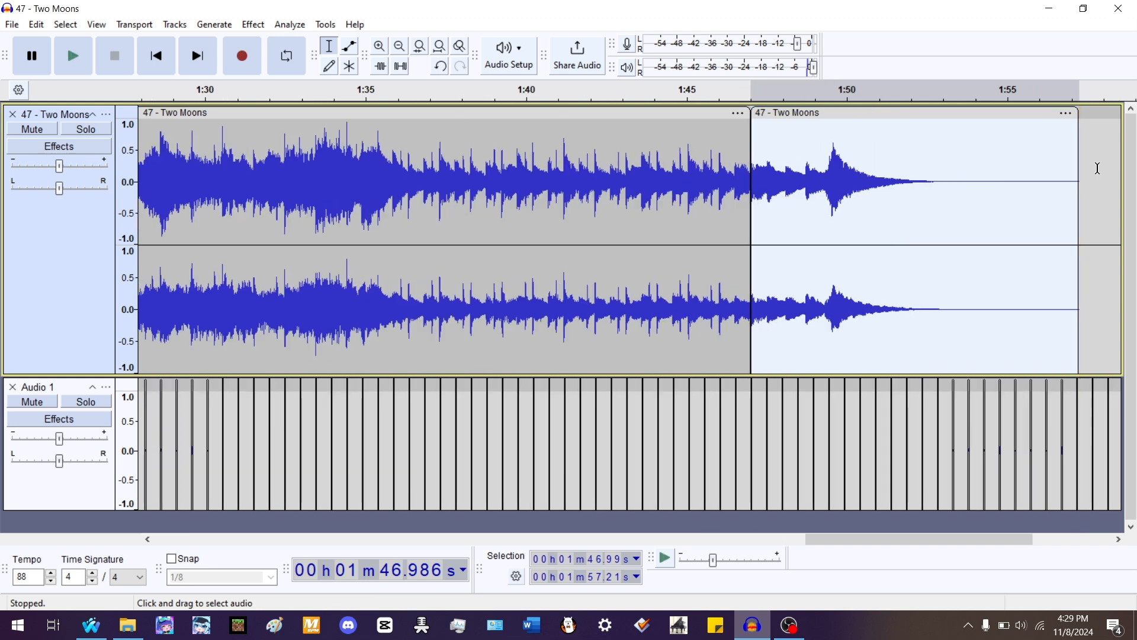
{"action": "scroll", "coordinate": [895, 183], "scroll_direction": "down", "scroll_amount": 1}
{"action": "left_click", "coordinate": [617, 153]}
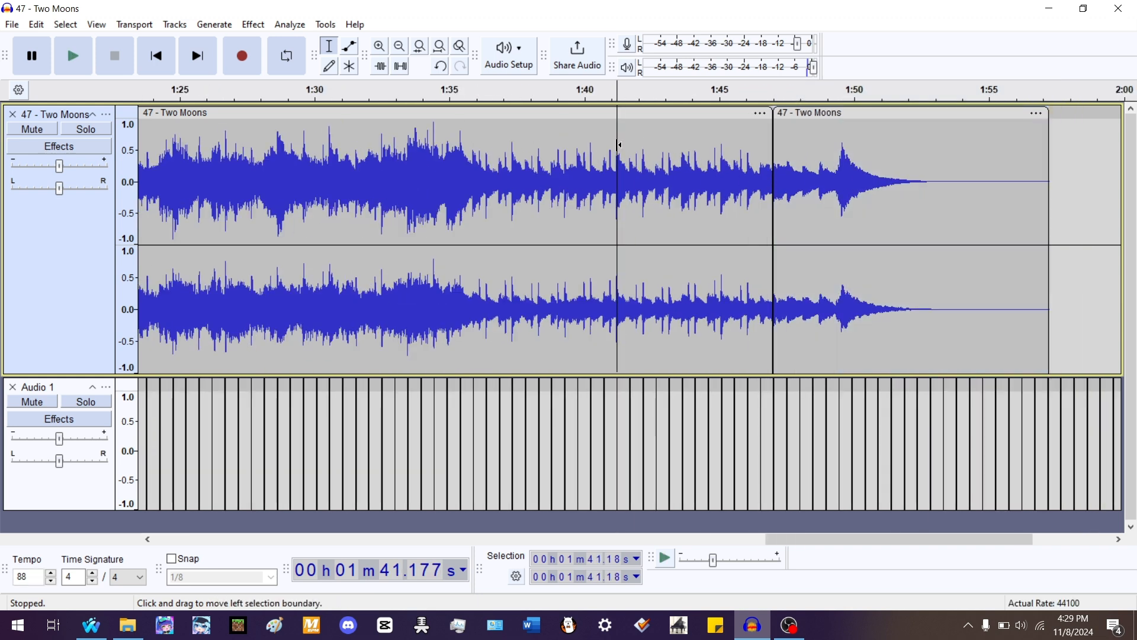
{"action": "key", "text": "space"}
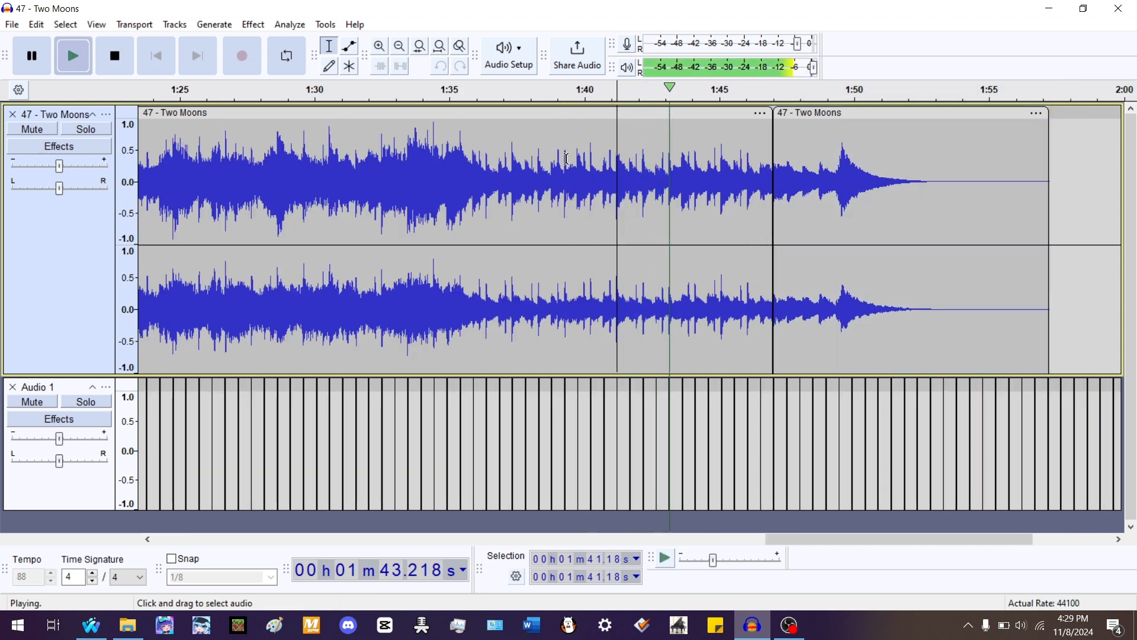
{"action": "scroll", "coordinate": [1036, 199], "scroll_direction": "up", "scroll_amount": 1}
{"action": "scroll", "coordinate": [532, 195], "scroll_direction": "up", "scroll_amount": 2}
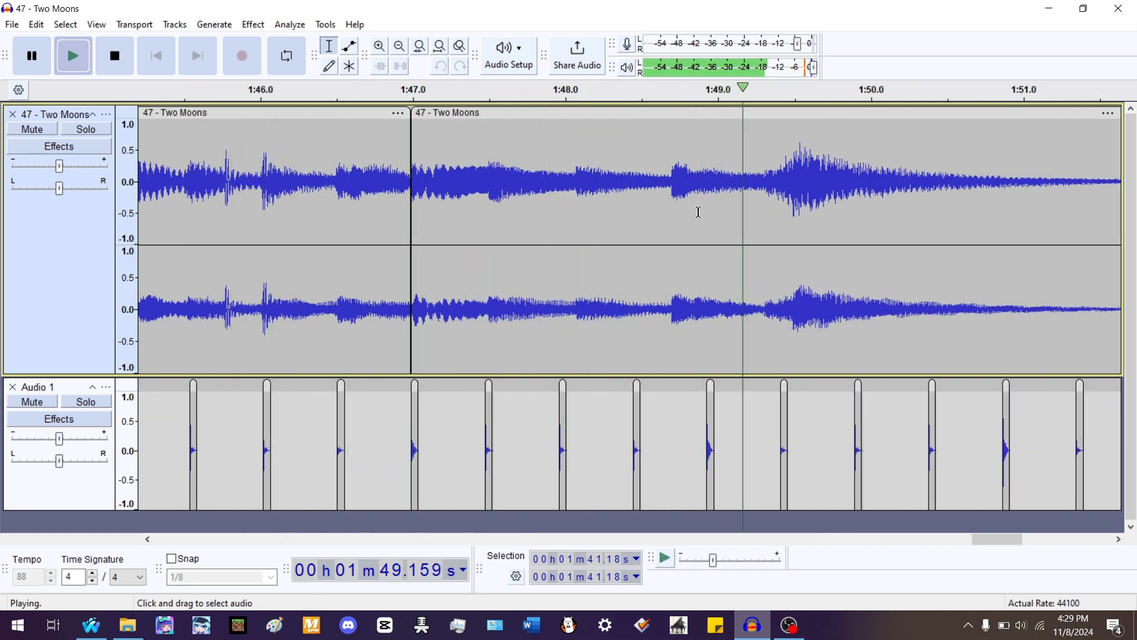
{"action": "key", "text": "space"}
- Zoom in on the start of the final clip and play it against the beats
{"action": "double_click", "coordinate": [800, 166]}
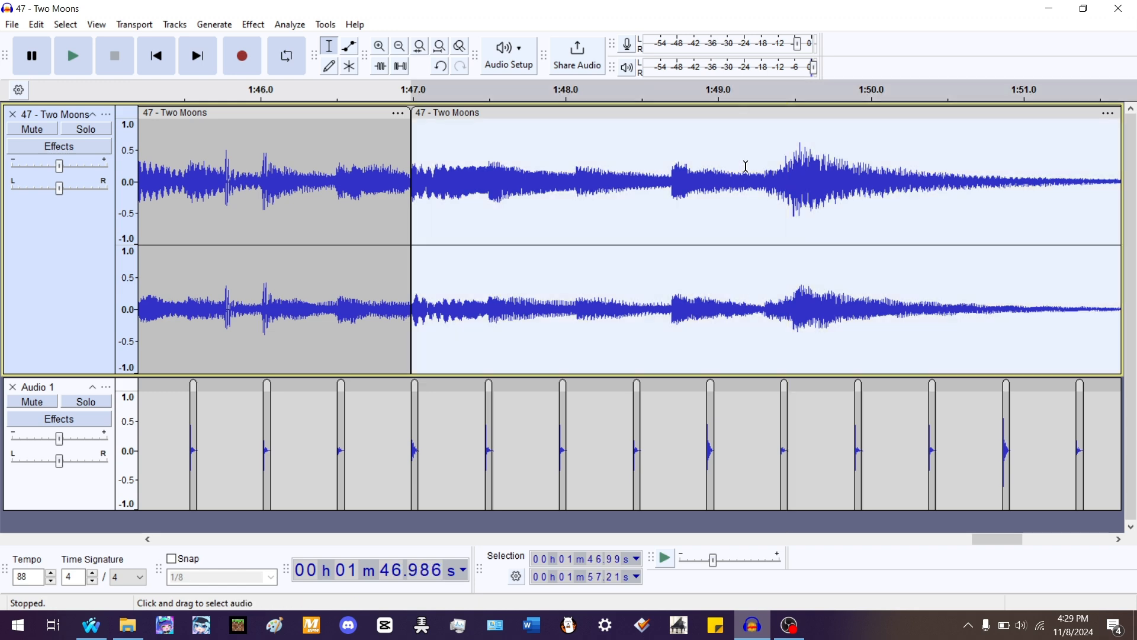
{"action": "scroll", "coordinate": [858, 207], "scroll_direction": "down", "scroll_amount": 1}
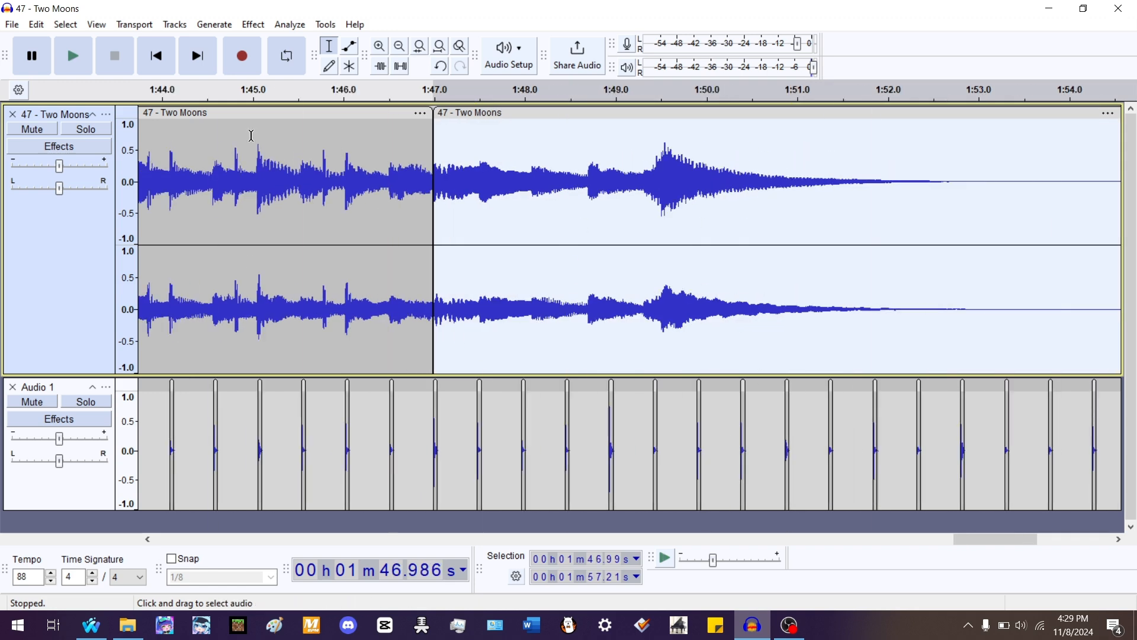
{"action": "left_click", "coordinate": [533, 299]}
{"action": "scroll", "coordinate": [585, 299], "scroll_direction": "up", "scroll_amount": 1}
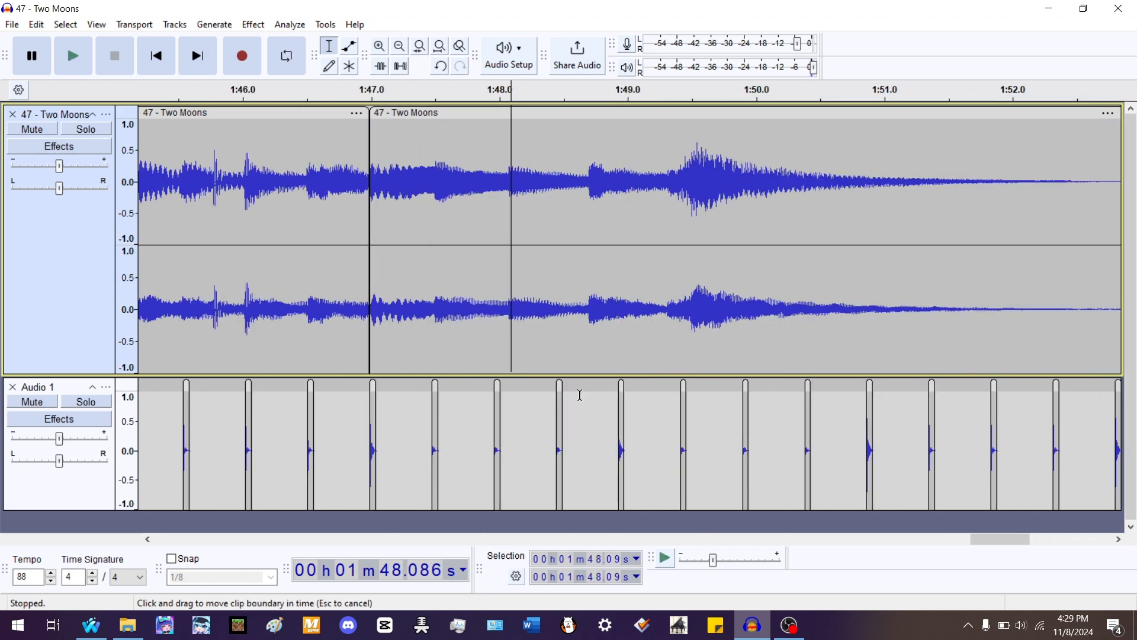
{"action": "scroll", "coordinate": [431, 306], "scroll_direction": "up", "scroll_amount": 1}
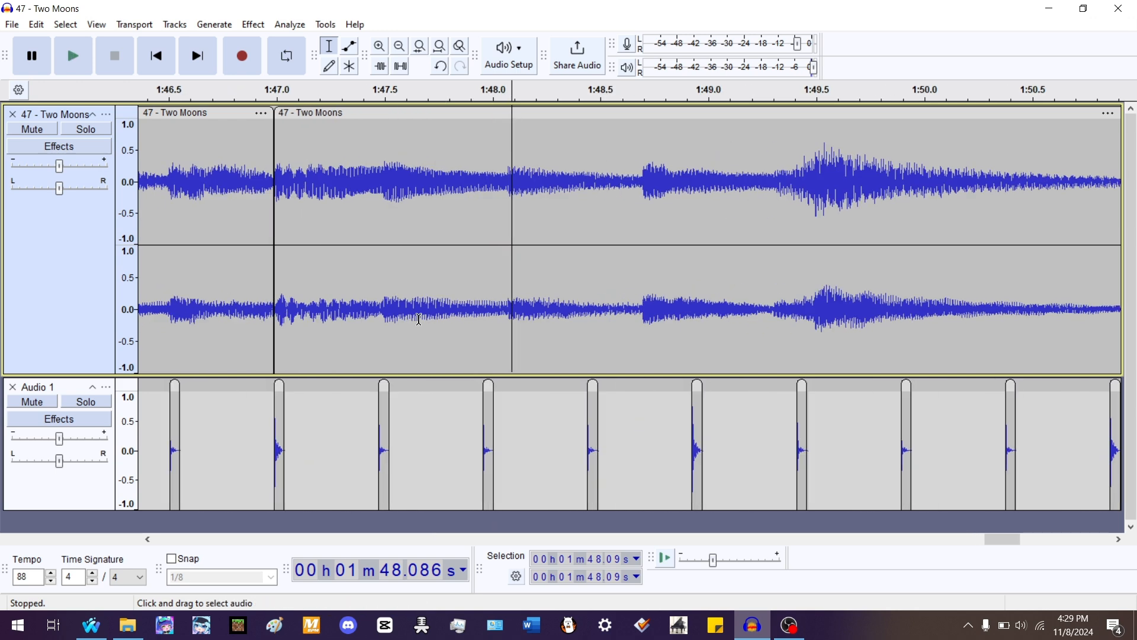
{"action": "double_click", "coordinate": [410, 314]}
{"action": "key", "text": "space"}
{"action": "scroll", "coordinate": [382, 220], "scroll_direction": "up", "scroll_amount": 1}
{"action": "key", "text": "space"}
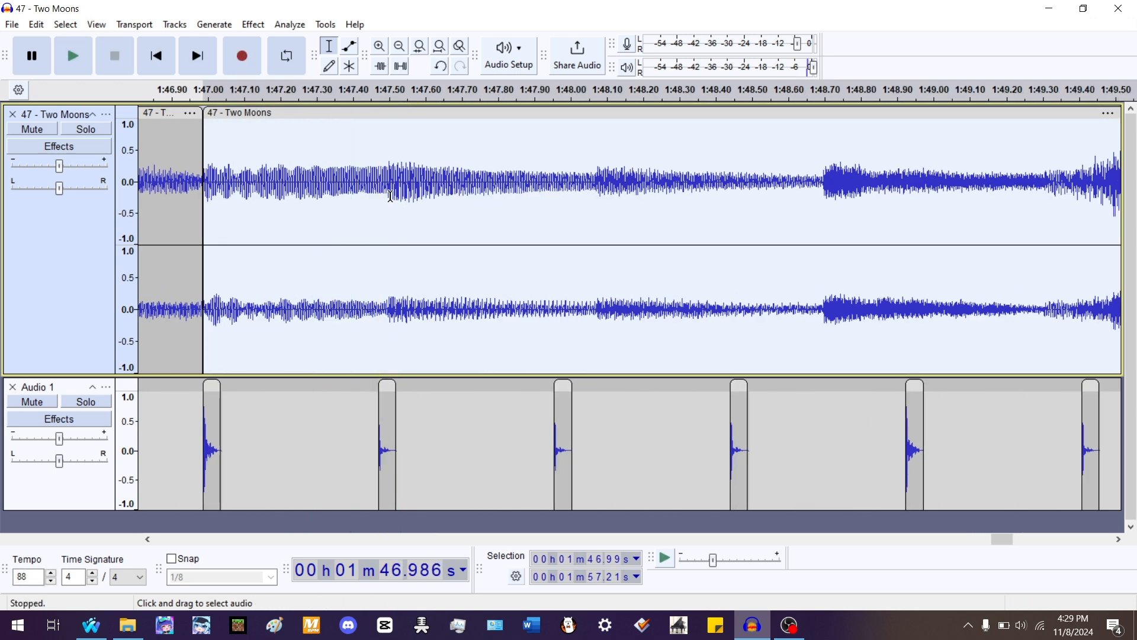
- Split the final Two Moons clip at about 1:47.50, 1:48.07 and 1:48.70
{"action": "left_click", "coordinate": [388, 162]}
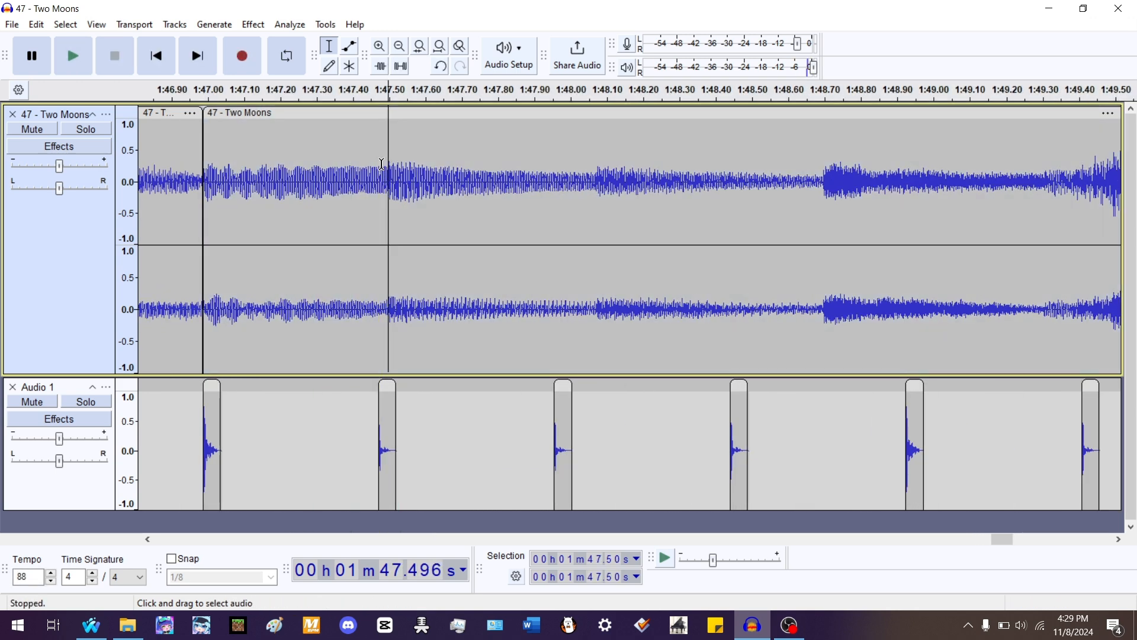
{"action": "key", "text": "ctrl+i"}
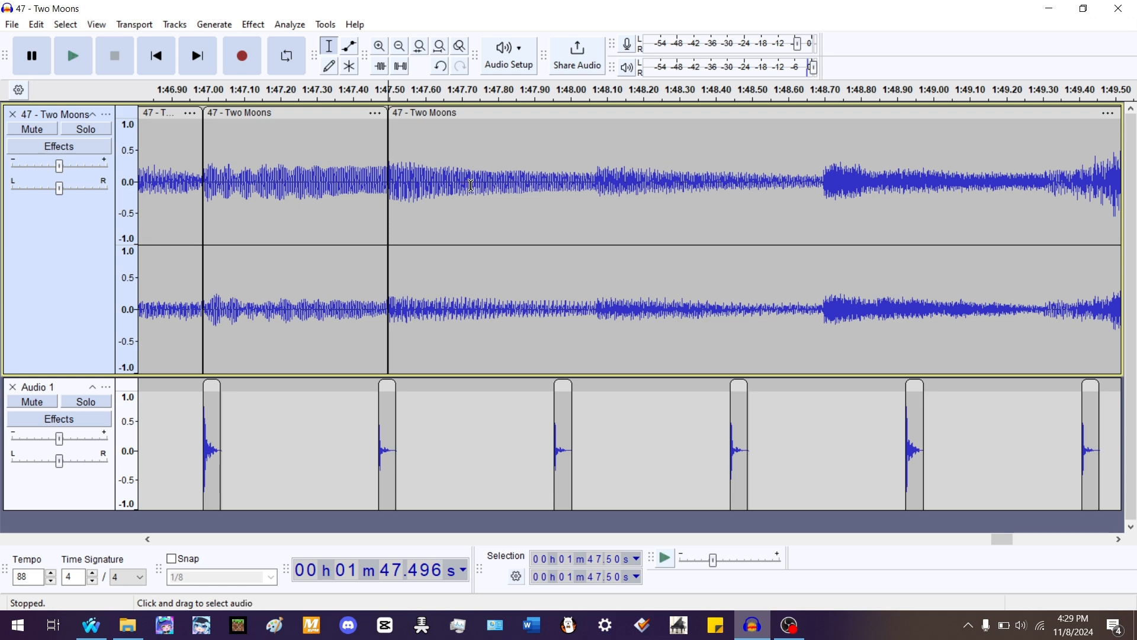
{"action": "left_click", "coordinate": [595, 168]}
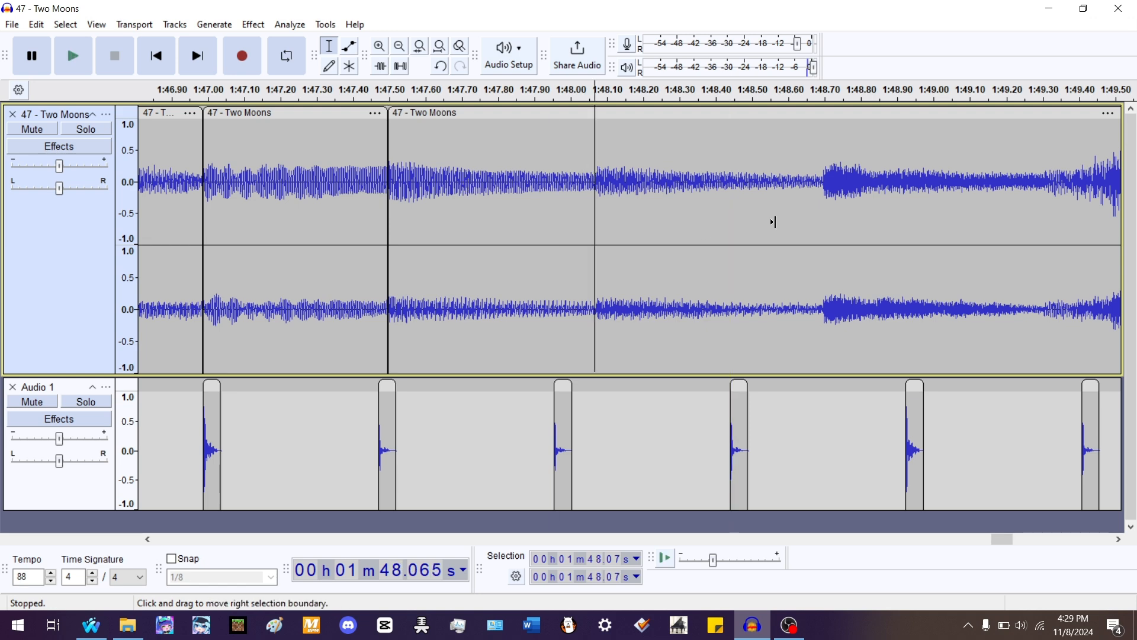
{"action": "key", "text": "ctrl+i"}
{"action": "left_click", "coordinate": [823, 169]}
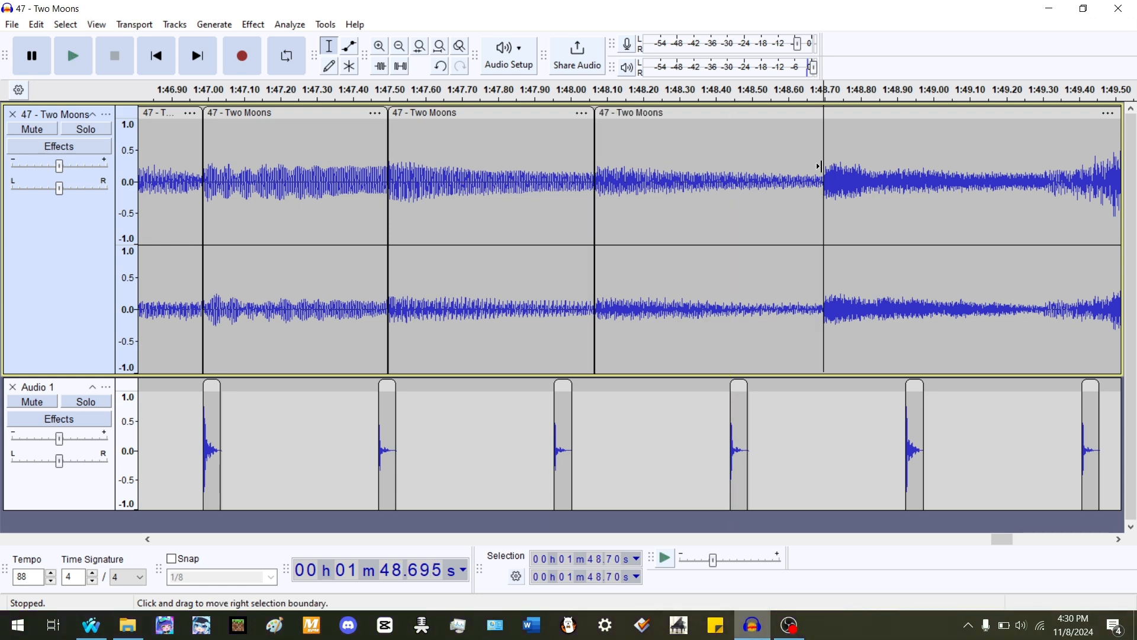
{"action": "key", "text": "ctrl+i"}
- Solo the Two Moons track and play the passage around 1:49.2 to locate the next beat
{"action": "scroll", "coordinate": [314, 192], "scroll_direction": "down", "scroll_amount": 1}
{"action": "scroll", "coordinate": [636, 190], "scroll_direction": "down", "scroll_amount": 2}
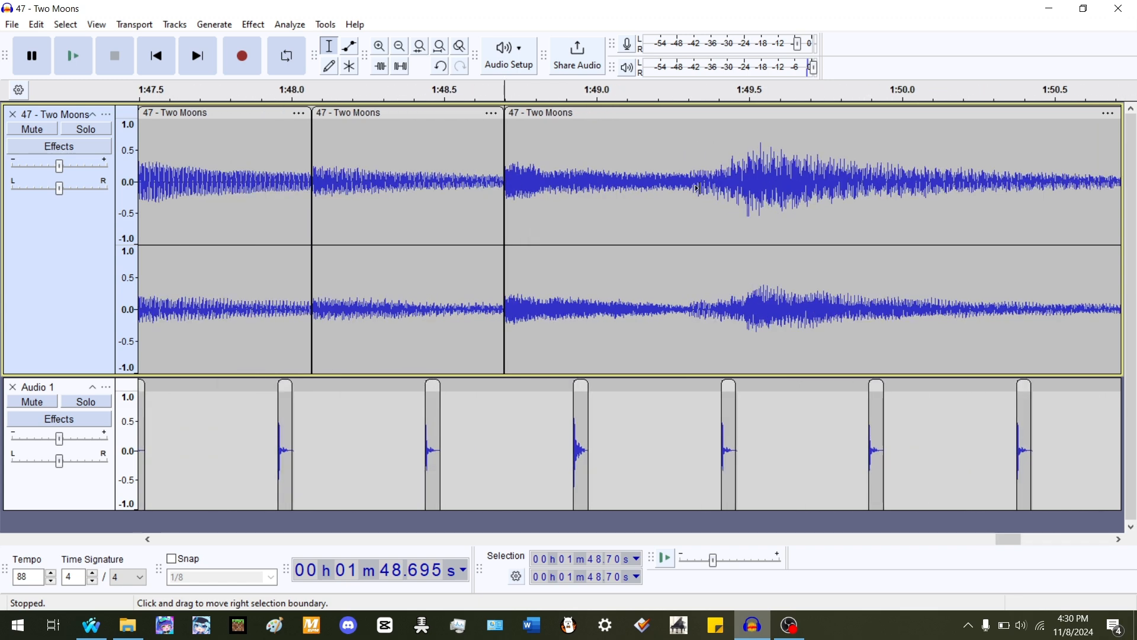
{"action": "left_click", "coordinate": [684, 313]}
{"action": "key", "text": "space"}
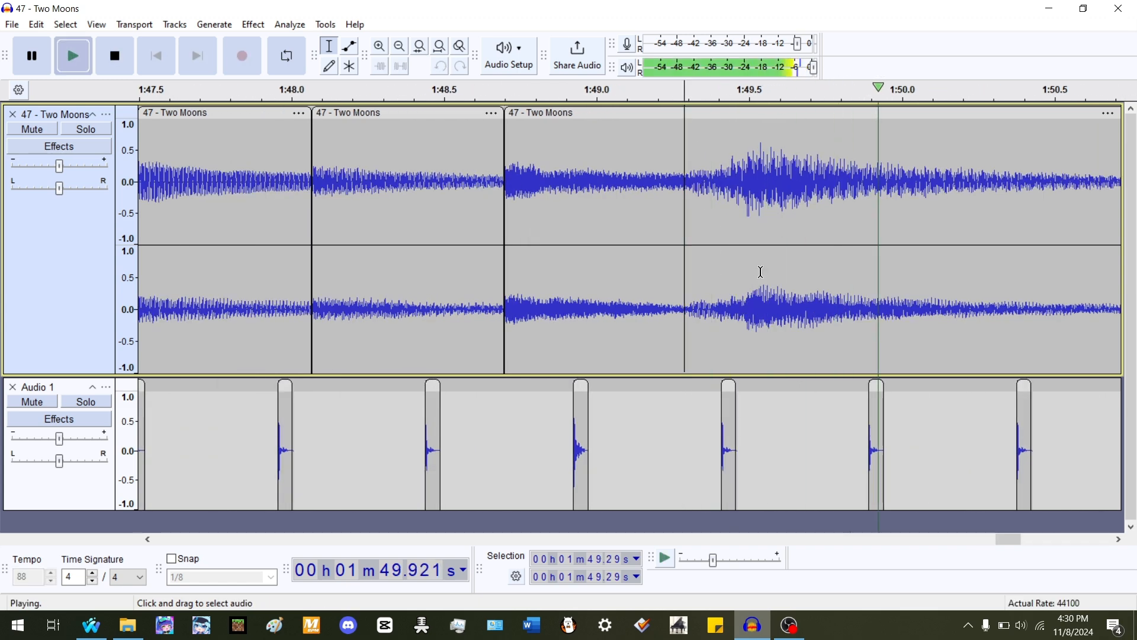
{"action": "key", "text": "space"}
{"action": "key", "text": "shift+s"}
{"action": "left_click", "coordinate": [656, 178]}
{"action": "key", "text": "space"}
{"action": "key", "text": "space"}
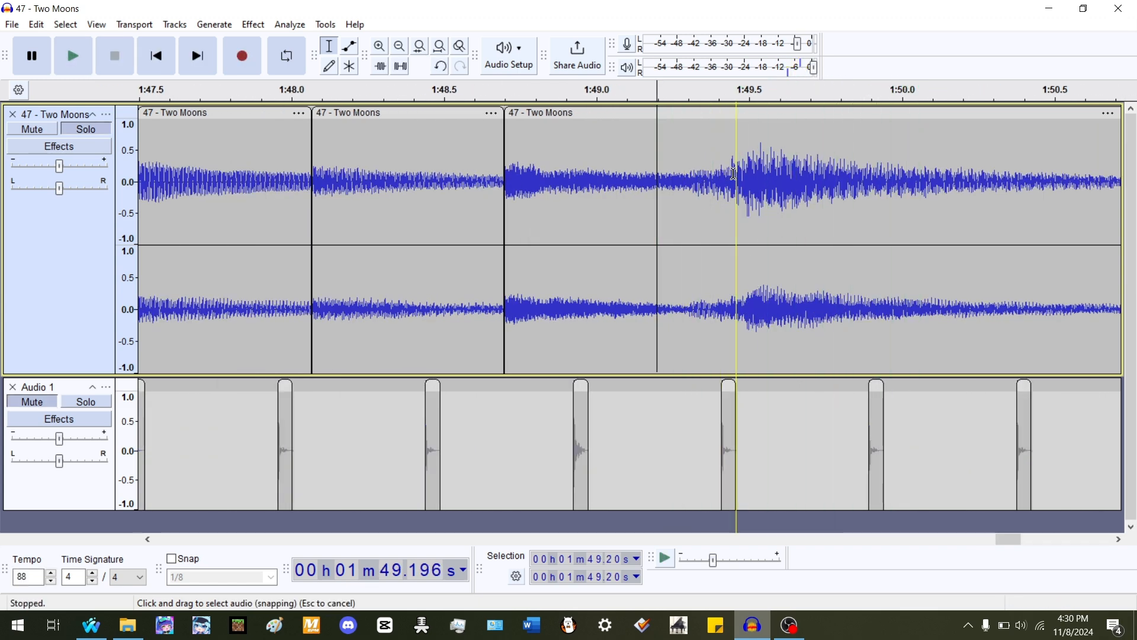
{"action": "key", "text": "space"}
- Split the clip at about 1:49.20 and time-stretch the clip ending near 1:47.5 to about 105%
{"action": "key", "text": "space"}
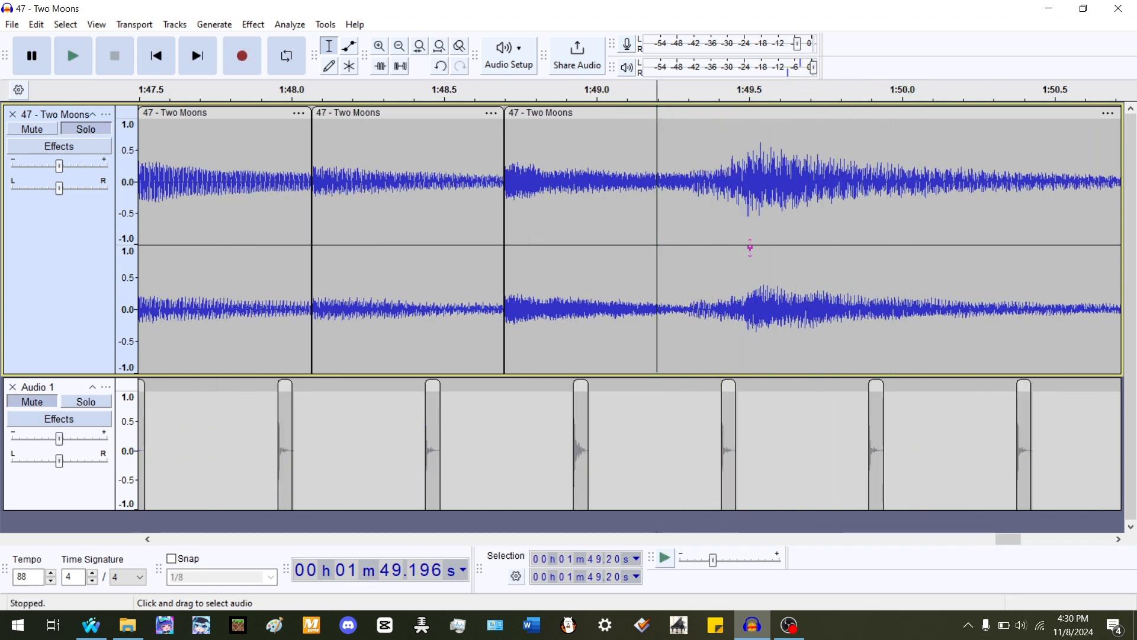
{"action": "left_click", "coordinate": [741, 299]}
{"action": "key", "text": "ctrl+i"}
{"action": "key", "text": "space"}
{"action": "key", "text": "space"}
{"action": "scroll", "coordinate": [734, 260], "scroll_direction": "down", "scroll_amount": 2, "text": "ctrl"}
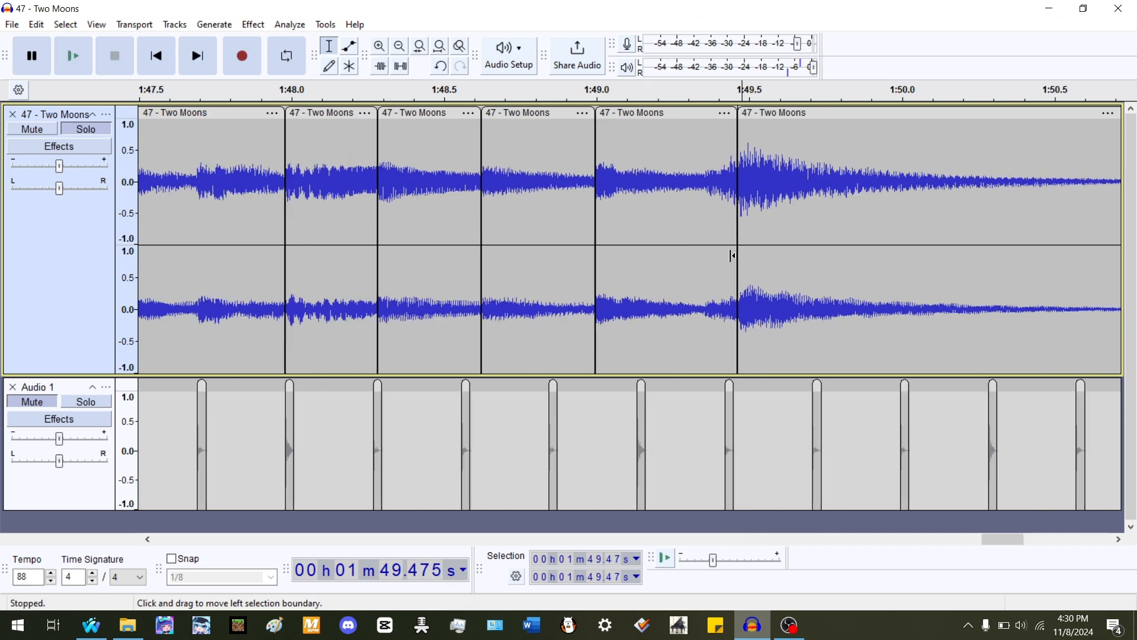
{"action": "scroll", "coordinate": [691, 189], "scroll_direction": "up", "scroll_amount": 2}
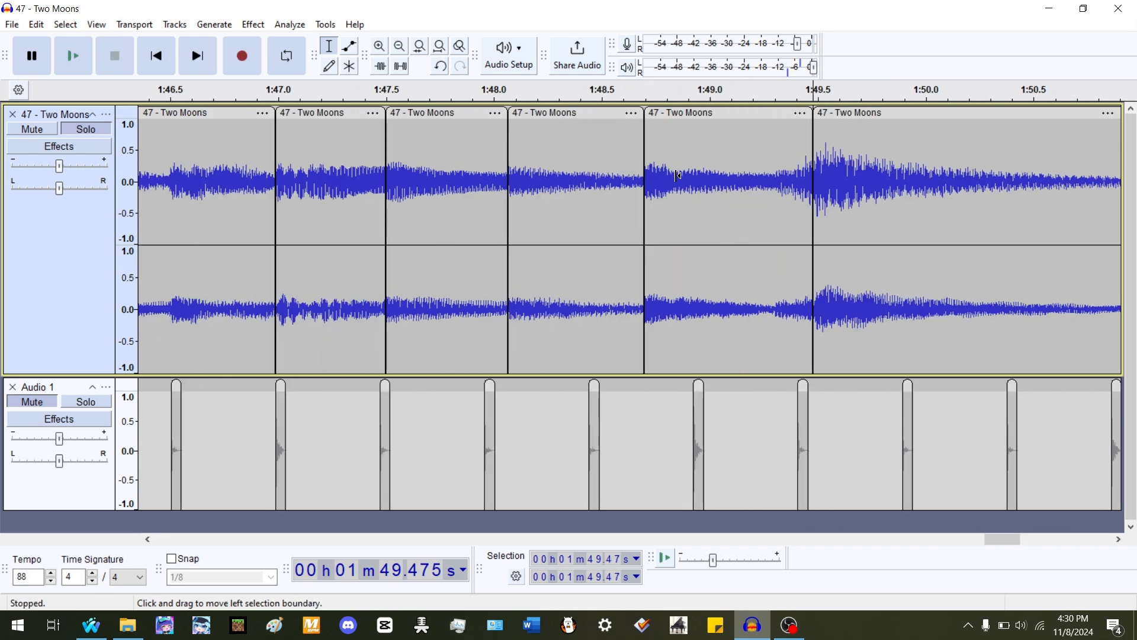
{"action": "left_click_drag", "start_coordinate": [385, 117], "coordinate": [380, 117]}
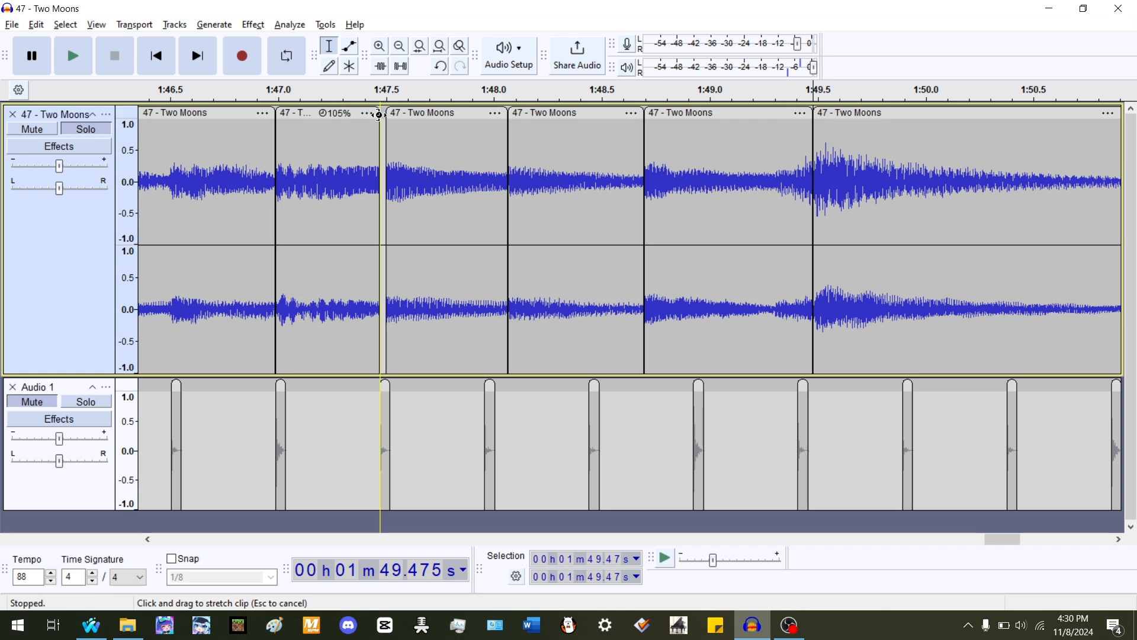
- Time-stretch the next two clips to about 118% and 130%, and slide the following Two Moons clip left against them
{"action": "left_click_drag", "start_coordinate": [503, 117], "coordinate": [484, 132]}
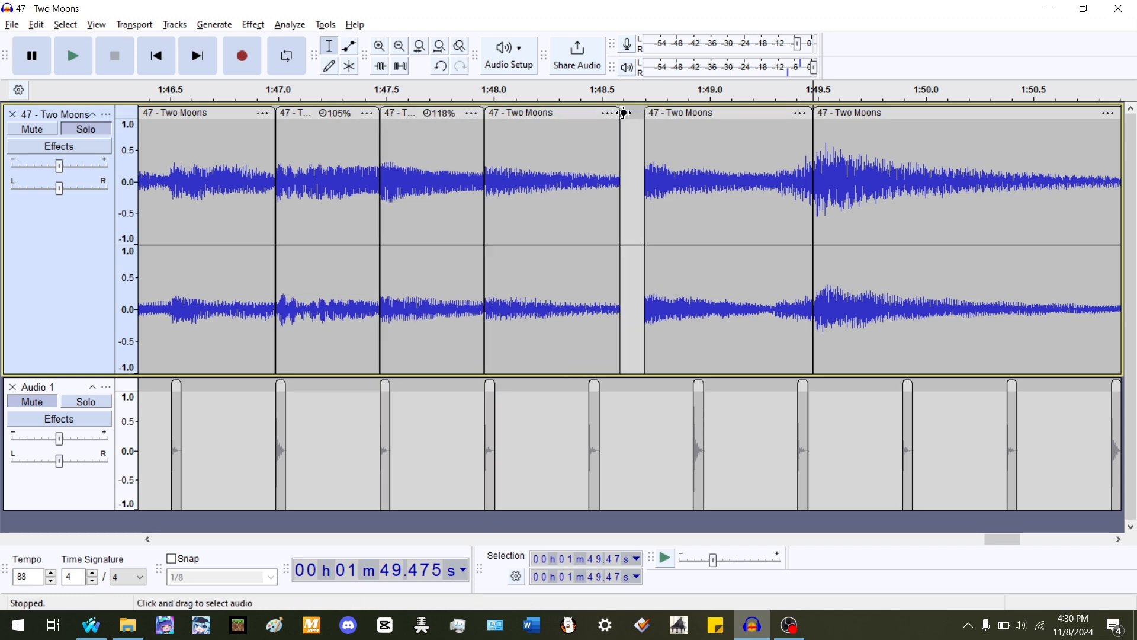
{"action": "left_click_drag", "start_coordinate": [619, 137], "coordinate": [586, 139]}
{"action": "left_click_drag", "start_coordinate": [681, 117], "coordinate": [487, 104]}
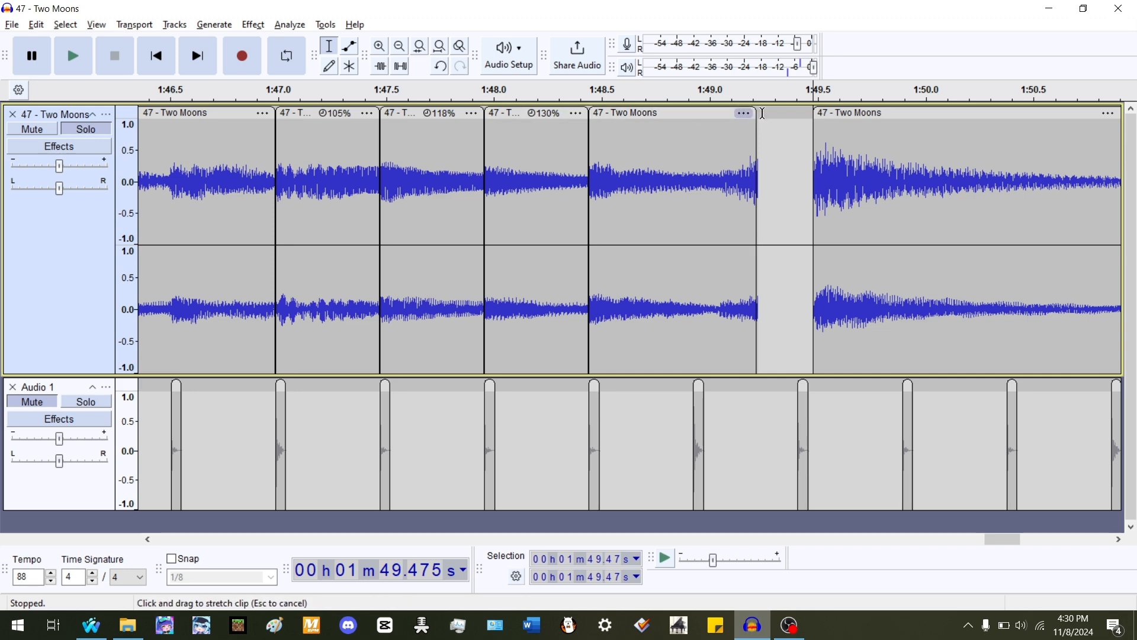
- Stretch the clip ending near 1:49.0 onto the beat and slide the final Two Moons clip left to close the gap
{"action": "left_click_drag", "start_coordinate": [754, 114], "coordinate": [693, 153]}
{"action": "left_click_drag", "start_coordinate": [867, 114], "coordinate": [506, 120]}
- Zoom out and play the aligned Two Moons passage from about 1:45.0 to check it against the beats
{"action": "scroll", "coordinate": [758, 147], "scroll_direction": "down", "scroll_amount": 1}
{"action": "left_click", "coordinate": [327, 152]}
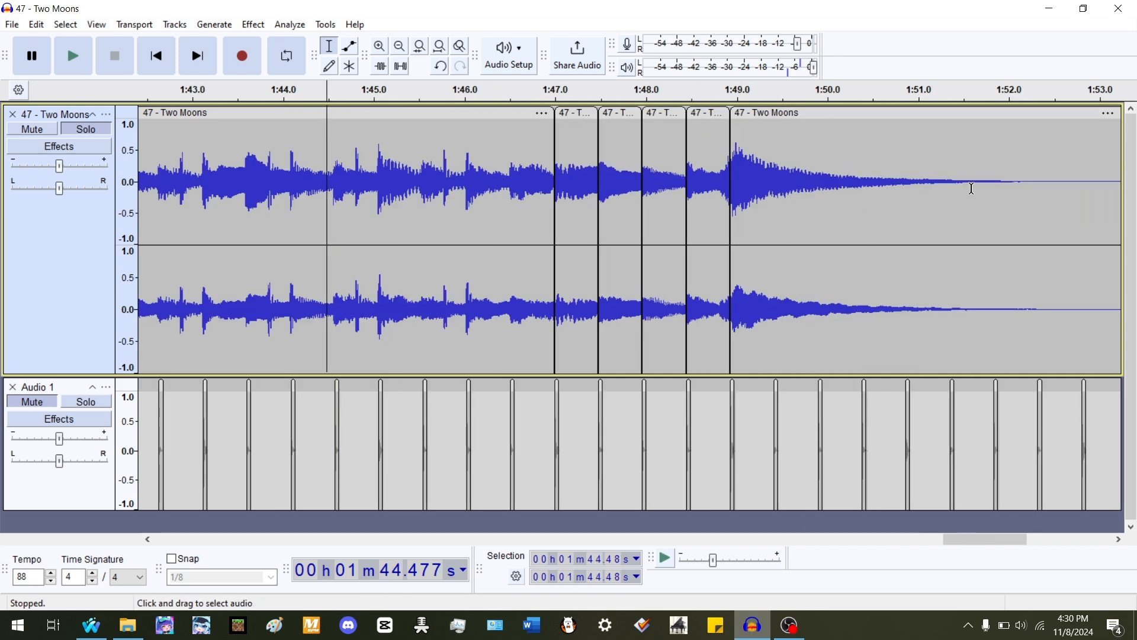
{"action": "key", "text": "space"}
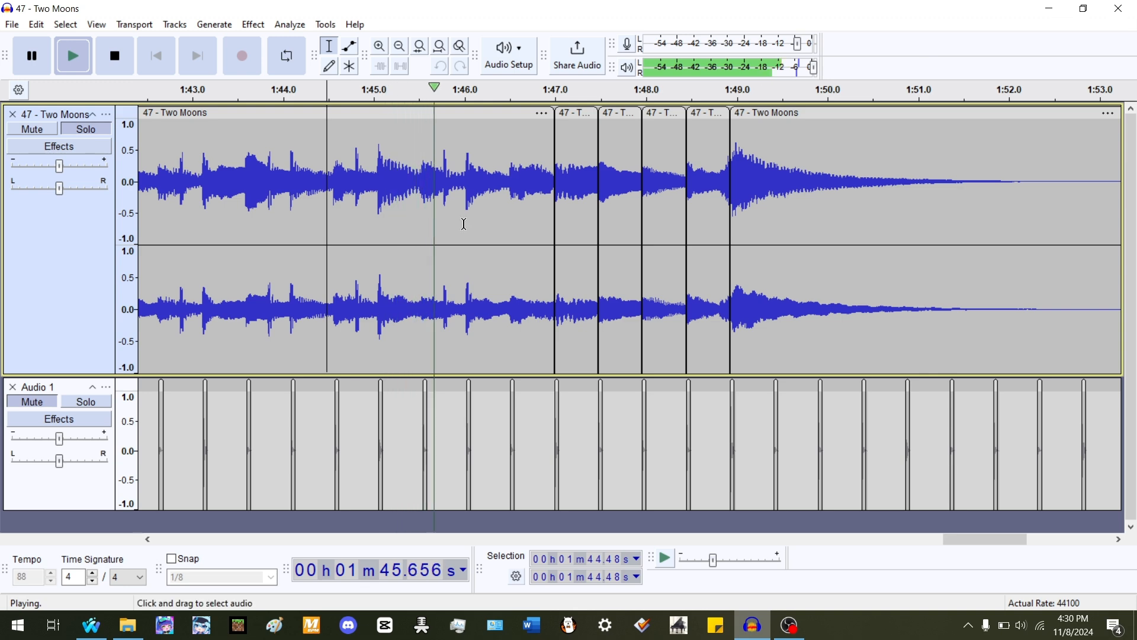
{"action": "key", "text": "space"}
{"action": "key", "text": "space"}
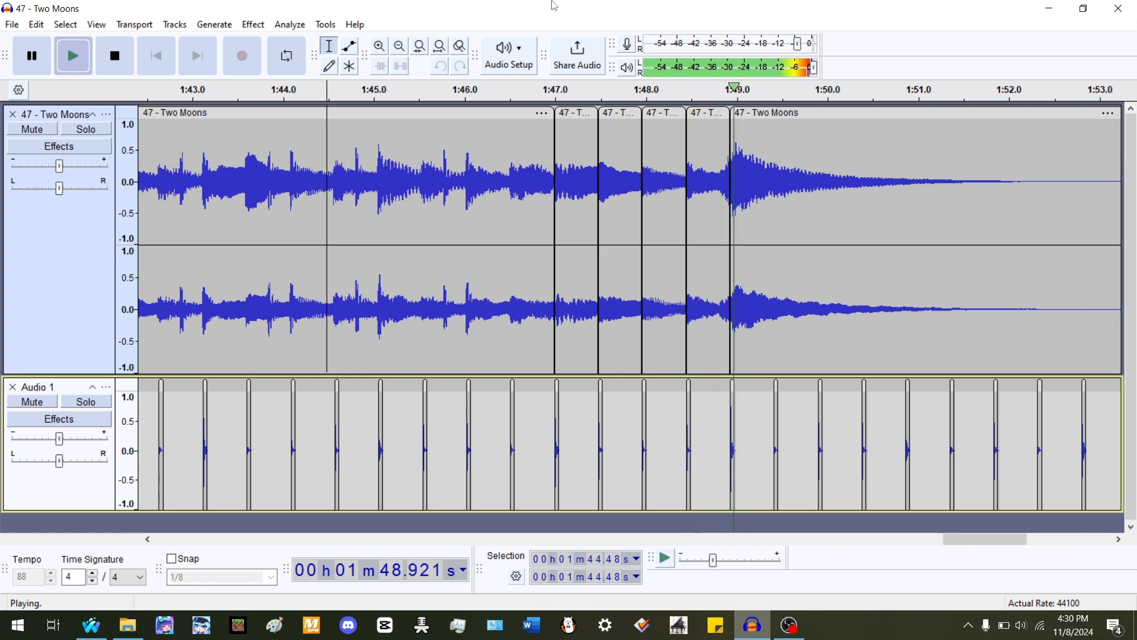
{"action": "scroll", "coordinate": [598, 174], "scroll_direction": "down", "scroll_amount": 1, "text": "ctrl"}
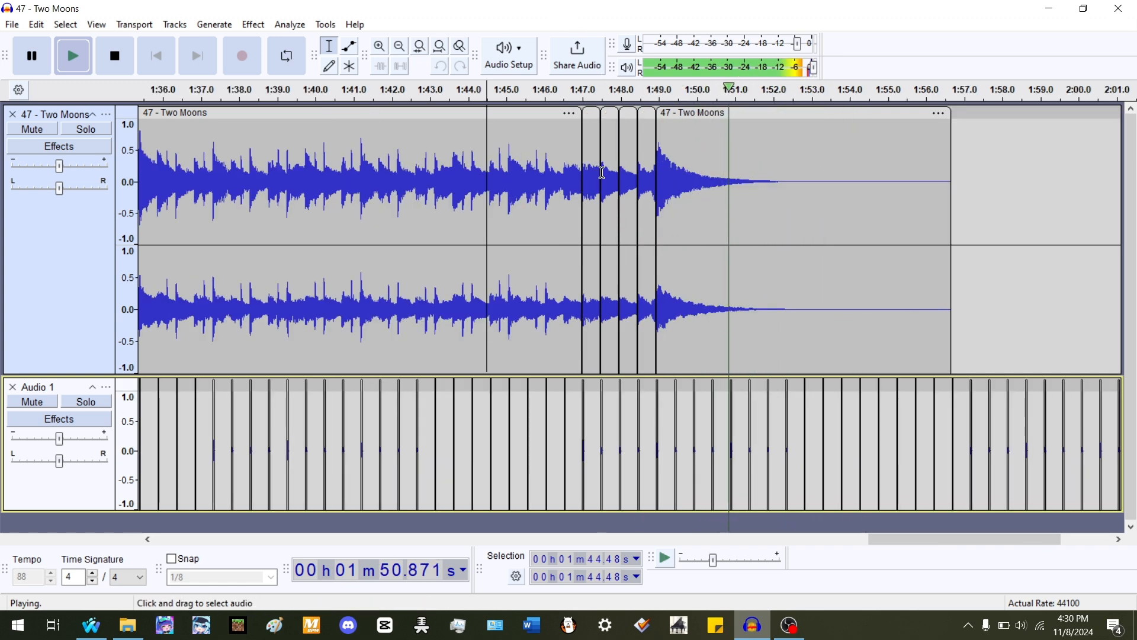
{"action": "key", "text": "space"}
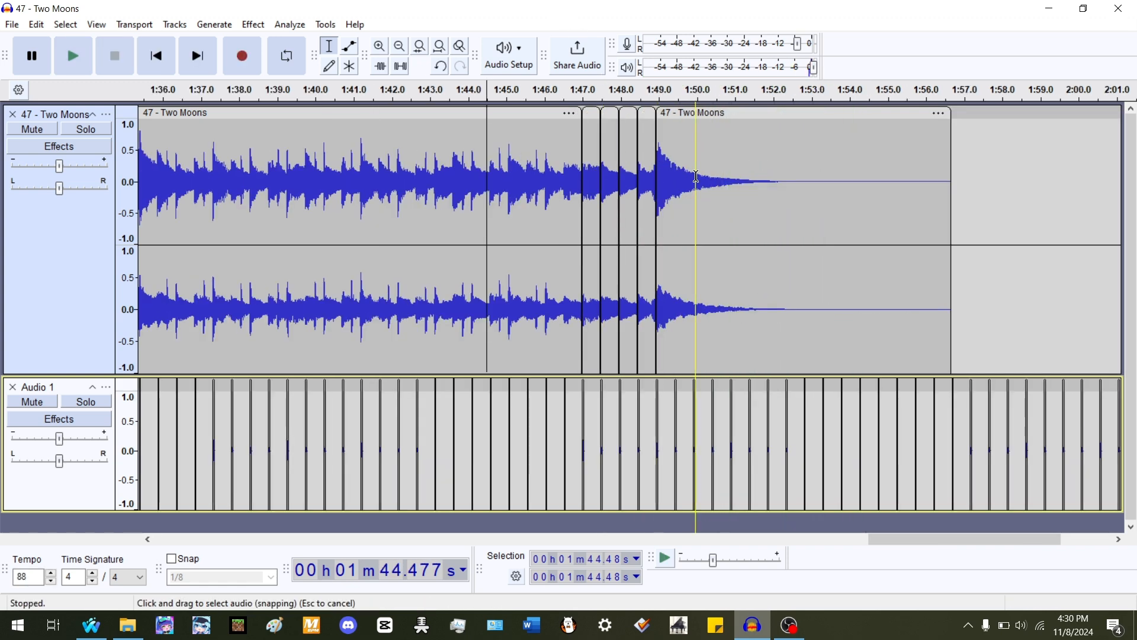
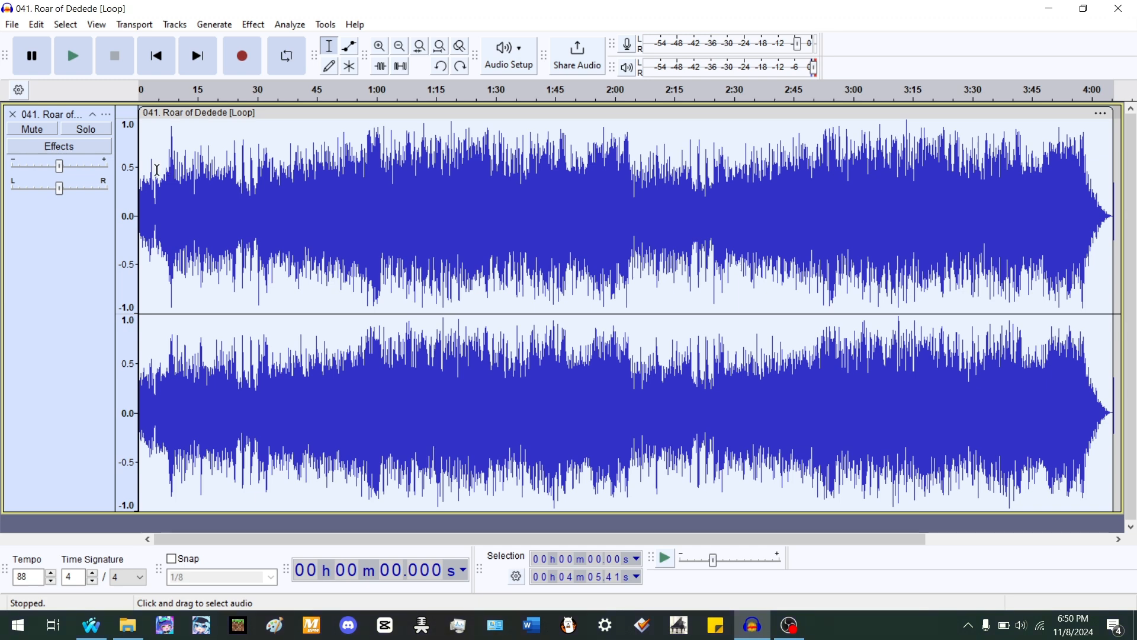
- Play the opening of the Roar of Dedede track, zoomed in, to locate where its first beat lands
{"action": "scroll", "coordinate": [55, 240], "scroll_direction": "up", "scroll_amount": 4}
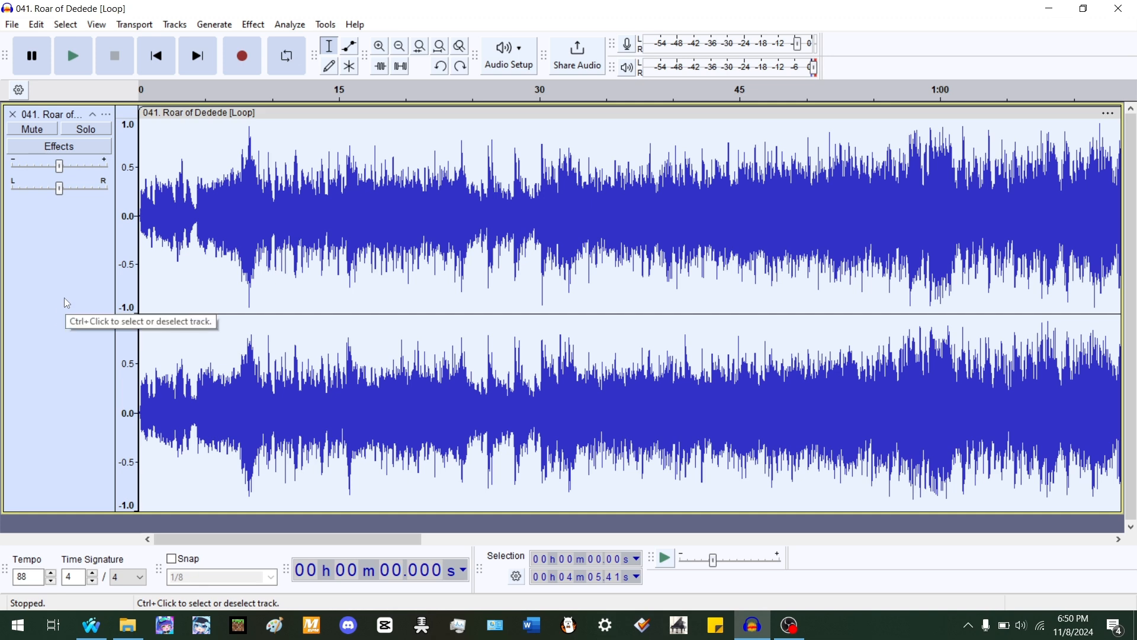
{"action": "scroll", "coordinate": [98, 287], "scroll_direction": "up", "scroll_amount": 2}
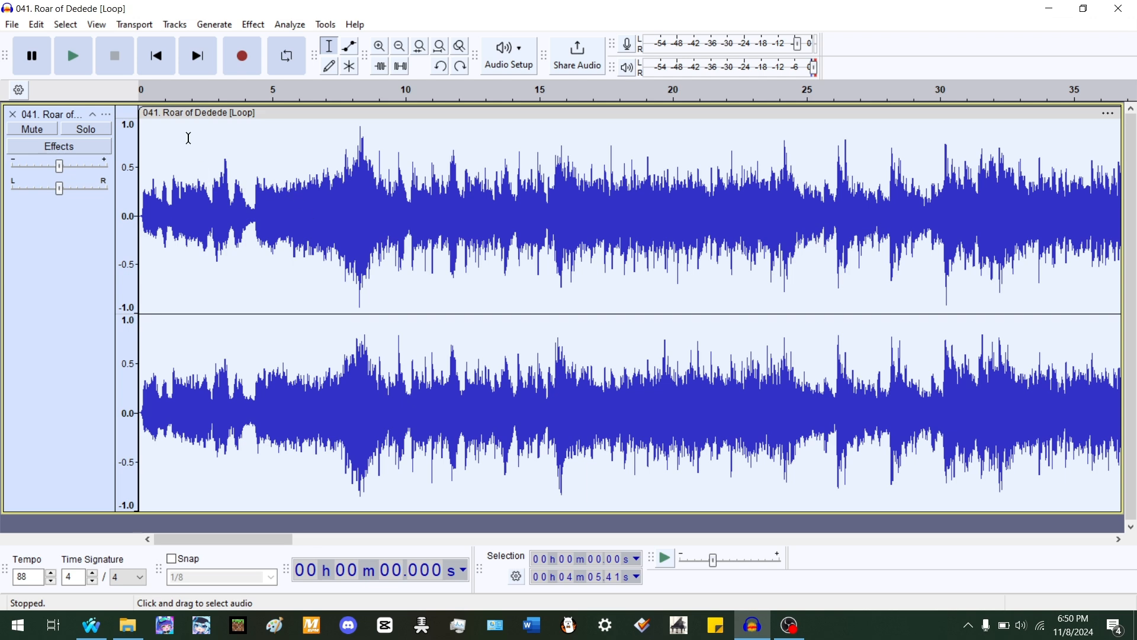
{"action": "left_click", "coordinate": [156, 56]}
{"action": "key", "text": "space"}
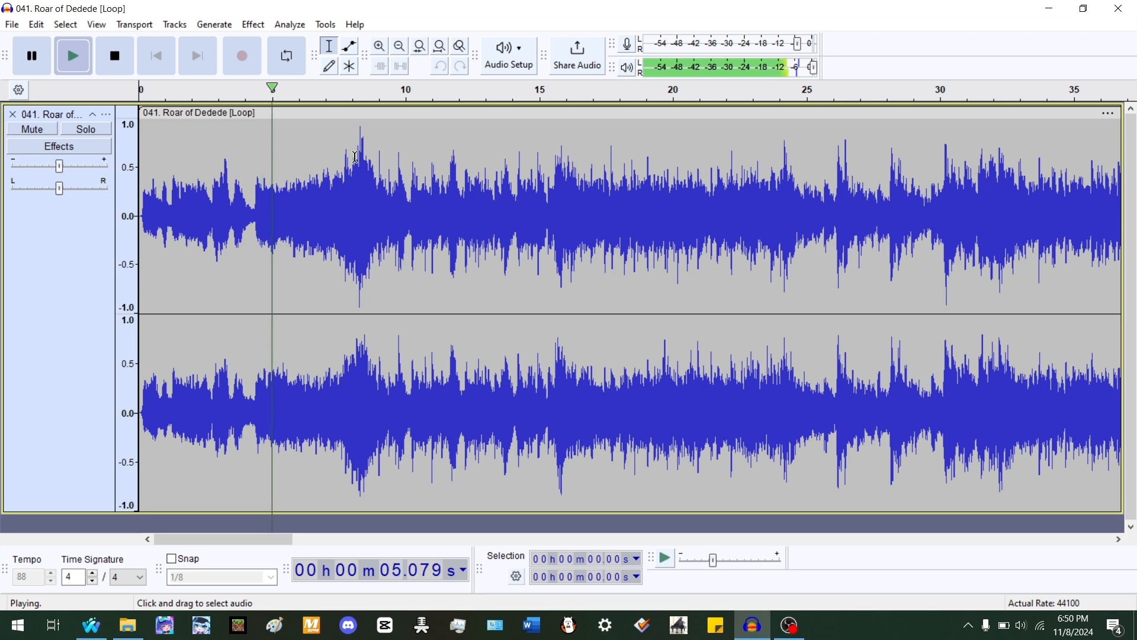
{"action": "scroll", "coordinate": [338, 148], "scroll_direction": "up", "scroll_amount": 1}
{"action": "scroll", "coordinate": [339, 148], "scroll_direction": "up", "scroll_amount": 3}
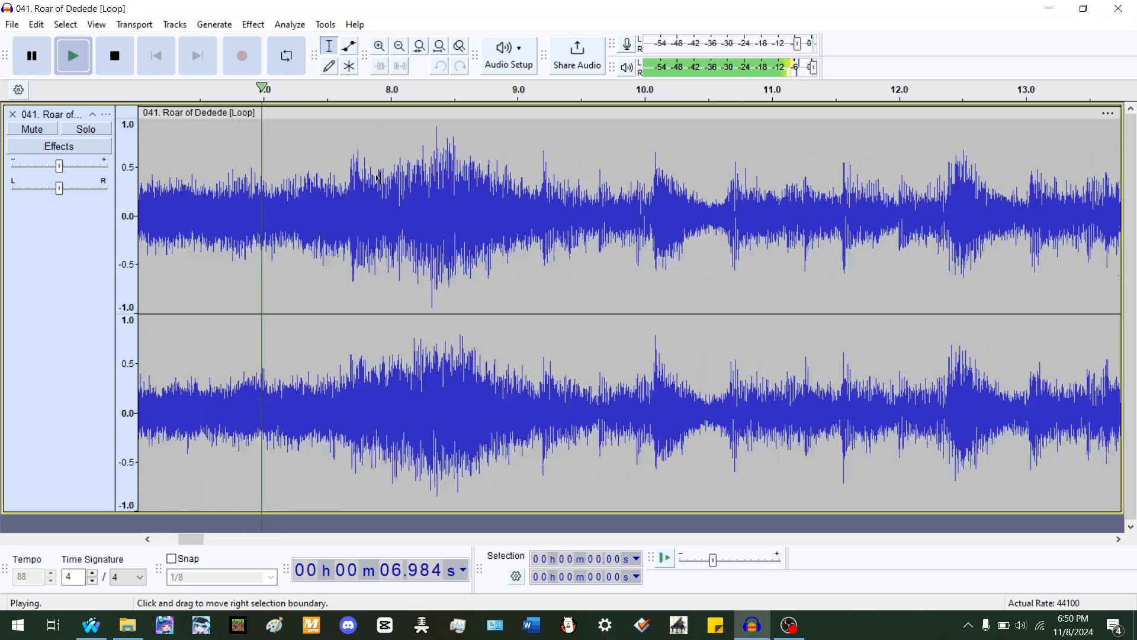
{"action": "key", "text": "space"}
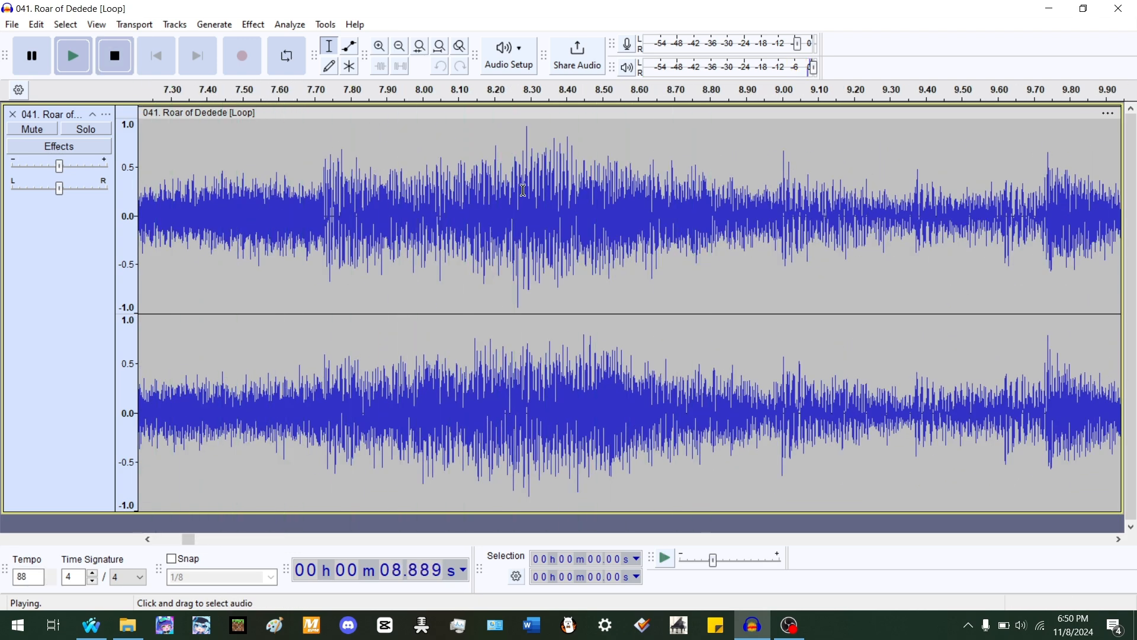
{"action": "scroll", "coordinate": [513, 171], "scroll_direction": "down", "scroll_amount": 2}
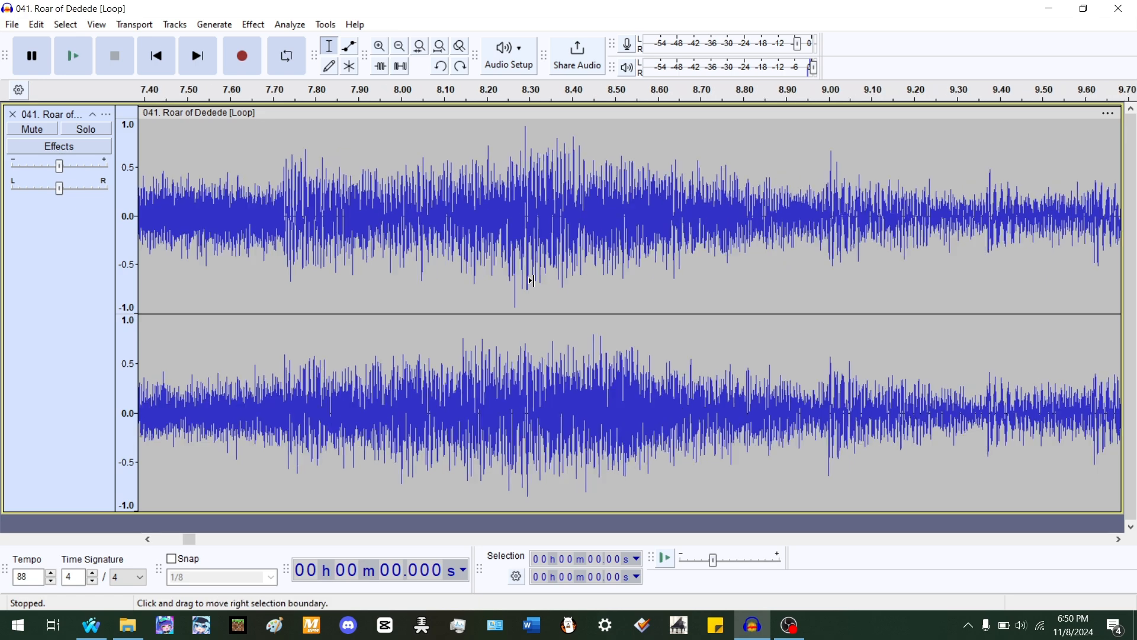
{"action": "left_click", "coordinate": [448, 201]}
{"action": "key", "text": "space"}
{"action": "key", "text": "space"}
{"action": "scroll", "coordinate": [510, 194], "scroll_direction": "up", "scroll_amount": 2}
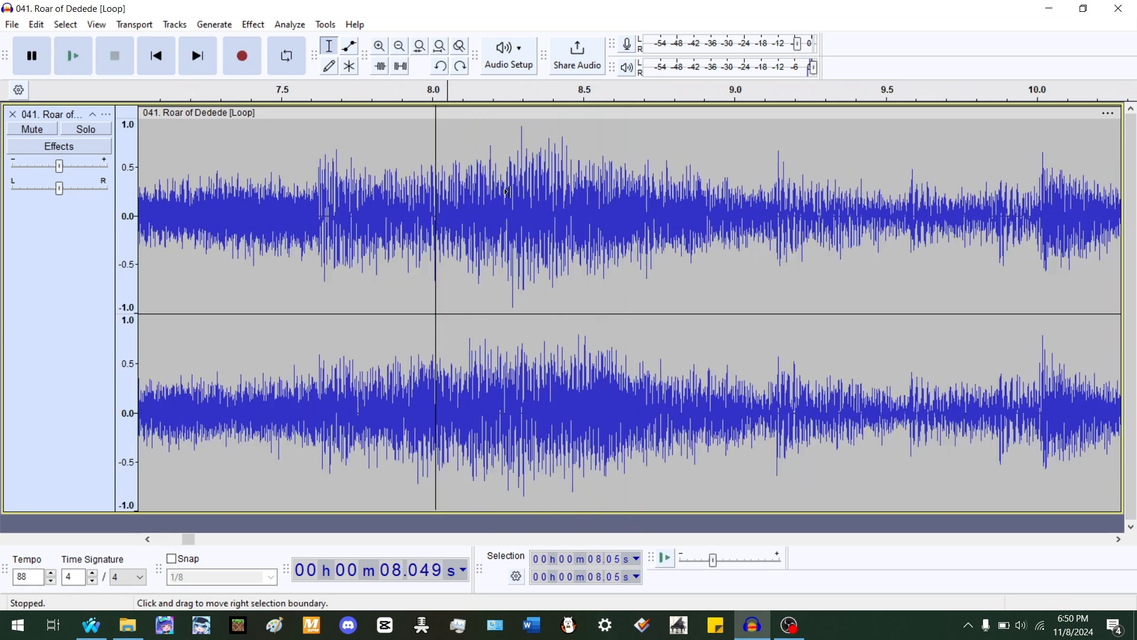
- Split the song clip at about 8.24 s on its first beat and audition the cut
{"action": "left_click", "coordinate": [500, 191]}
{"action": "key", "text": "ctrl+i"}
{"action": "double_click", "coordinate": [616, 184]}
{"action": "scroll", "coordinate": [480, 193], "scroll_direction": "down", "scroll_amount": 3}
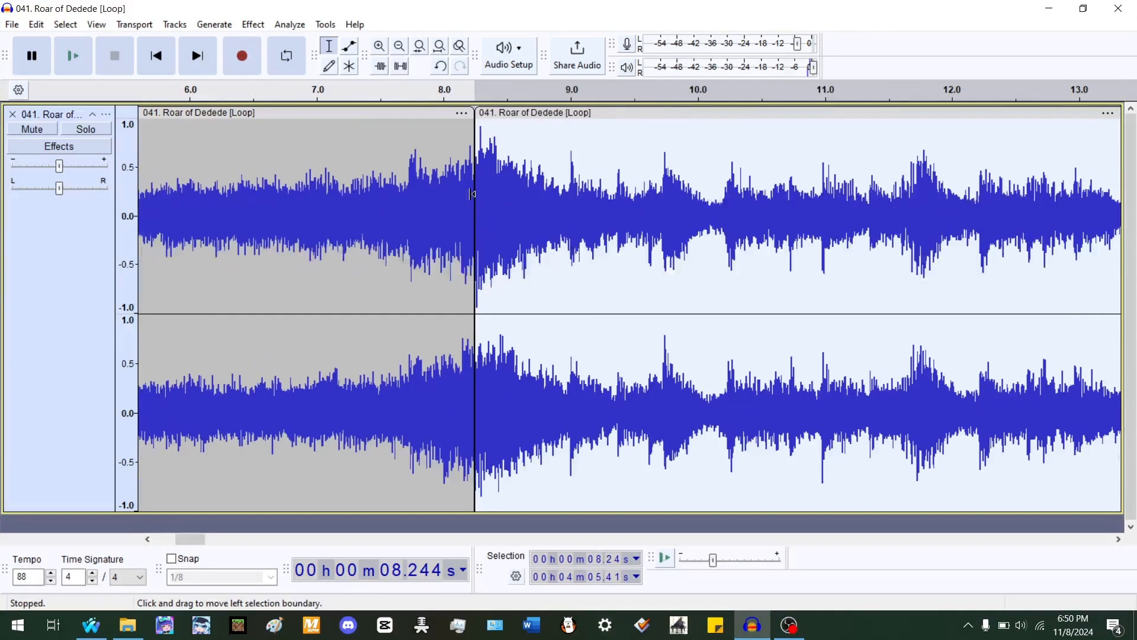
{"action": "key", "text": "space"}
{"action": "key", "text": "space"}
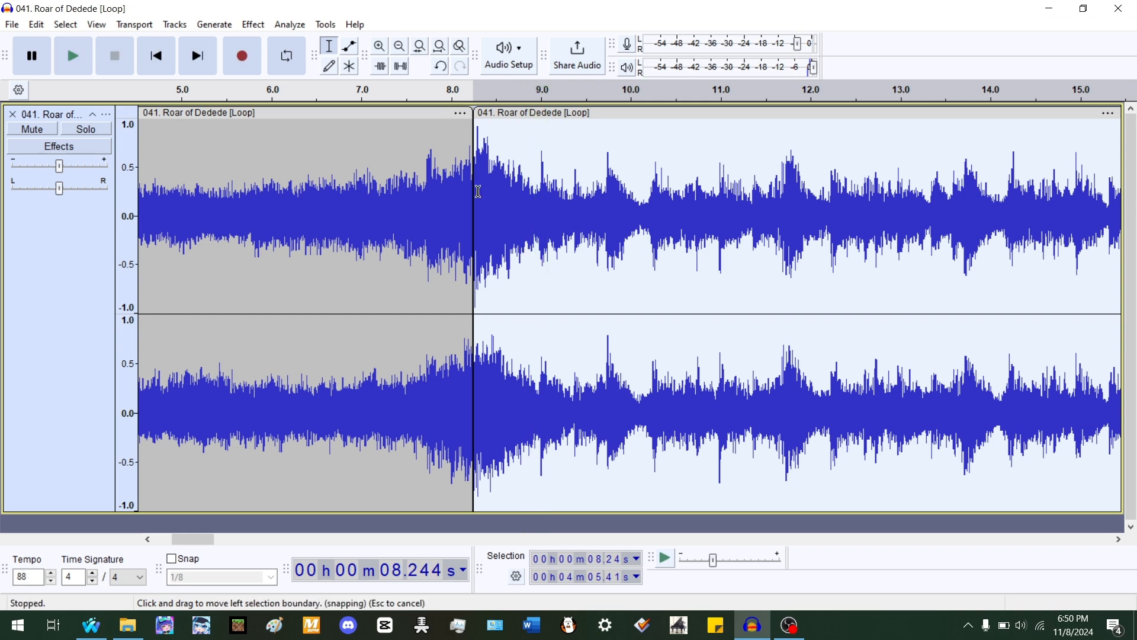
{"action": "left_click", "coordinate": [488, 189]}
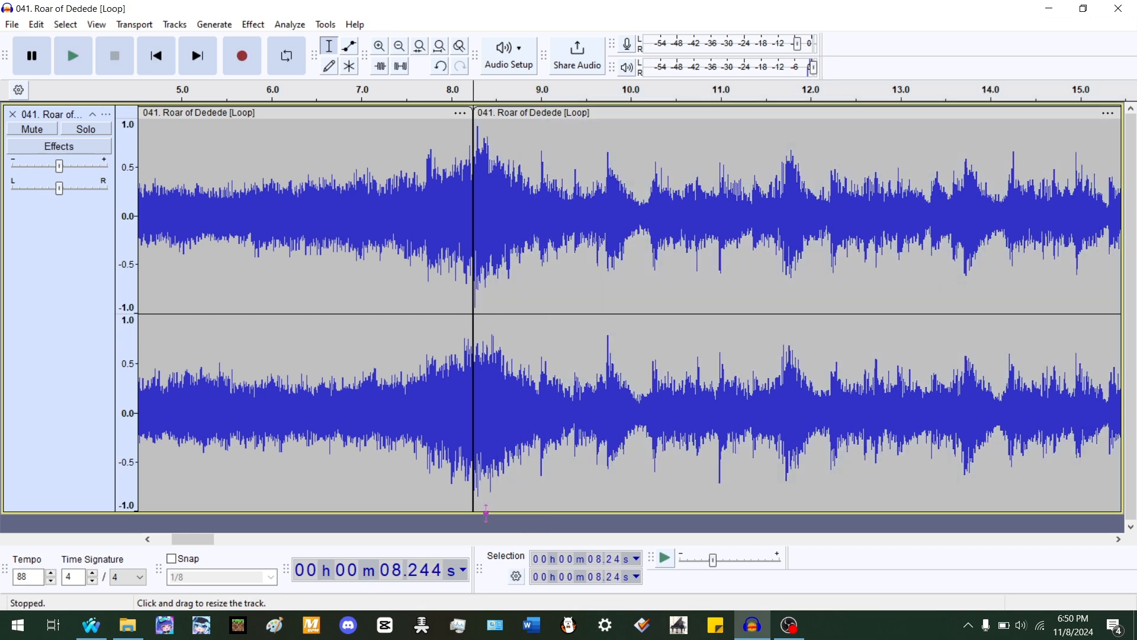
- Generate a rhythm track starting at 8.24 s and detach it at silences into separate beat clips
{"action": "left_click", "coordinate": [214, 24]}
{"action": "left_click", "coordinate": [271, 164]}
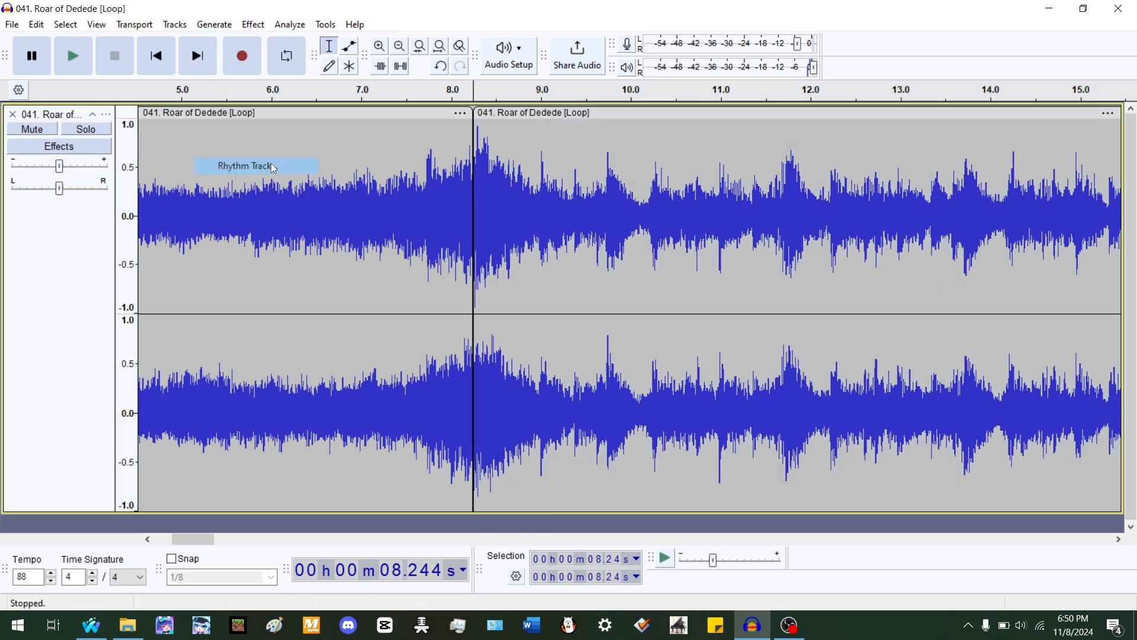
{"action": "key", "text": "Return"}
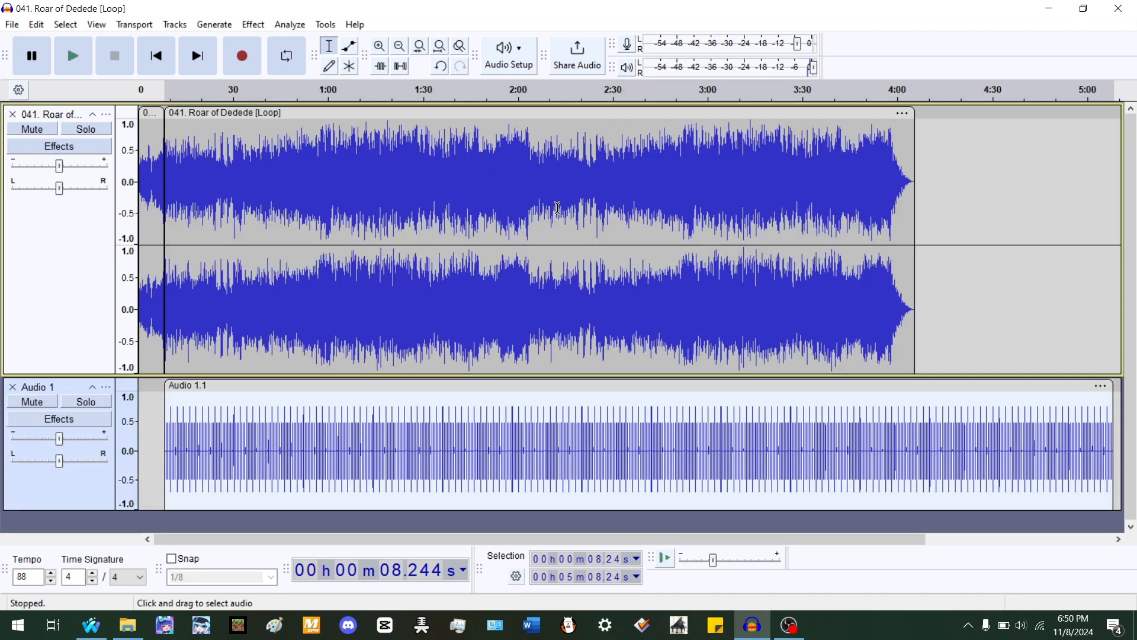
{"action": "key", "text": "ctrl+alt+j"}
- Compare the song's accents between about 9.7 s and 10.3 s against the rhythm track beats
{"action": "scroll", "coordinate": [102, 248], "scroll_direction": "up", "scroll_amount": 7}
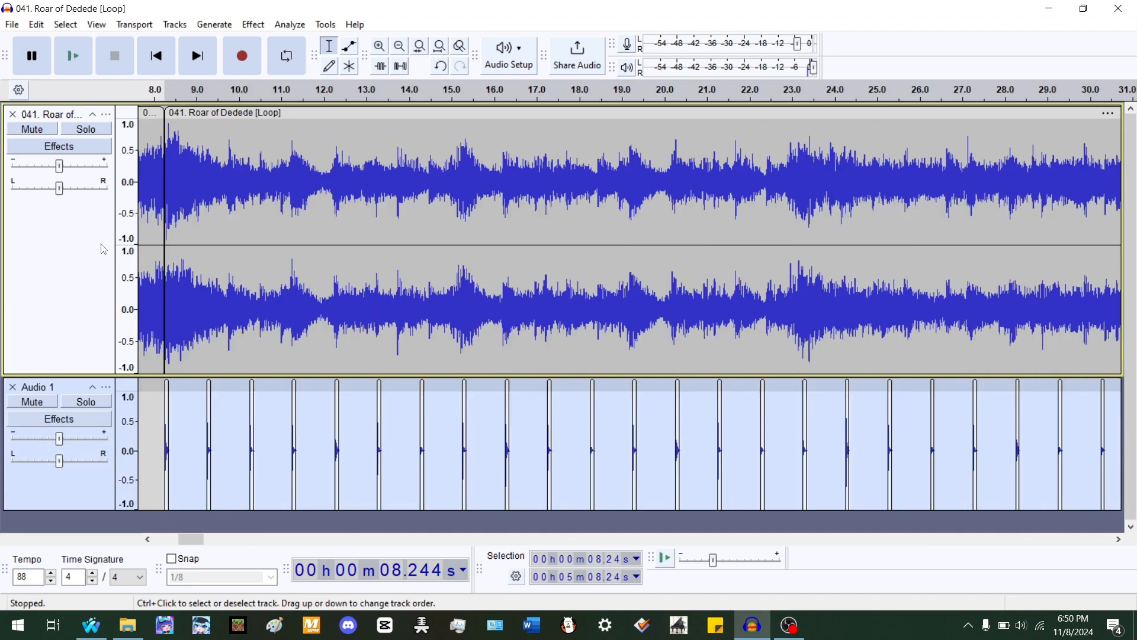
{"action": "scroll", "coordinate": [104, 248], "scroll_direction": "up", "scroll_amount": 5}
{"action": "double_click", "coordinate": [721, 173]}
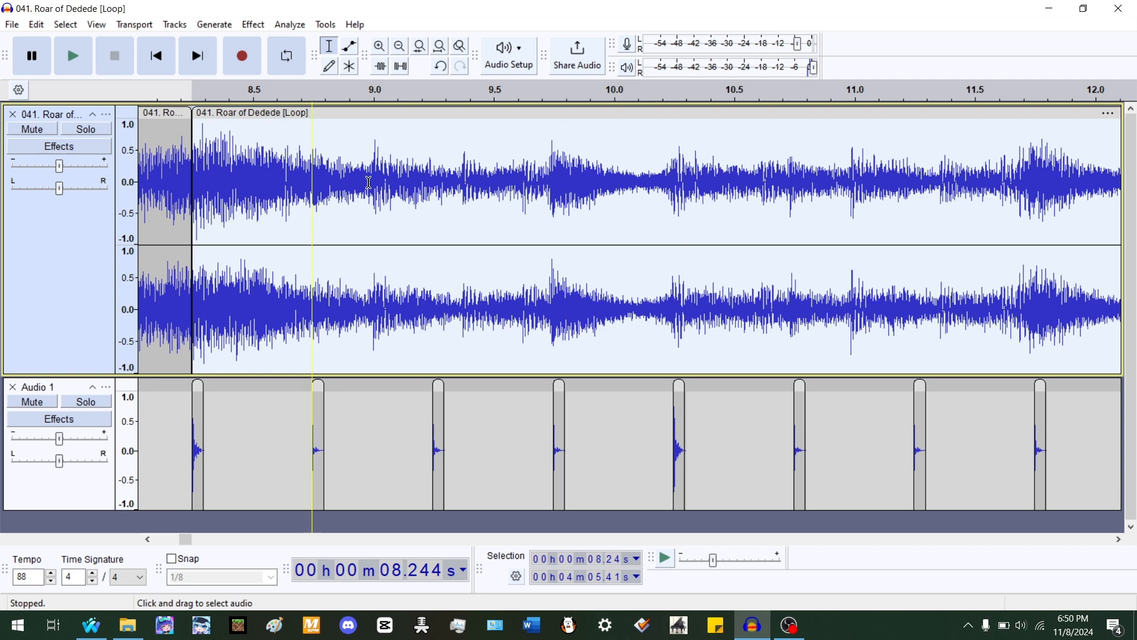
{"action": "left_click", "coordinate": [550, 155]}
{"action": "left_click", "coordinate": [674, 349]}
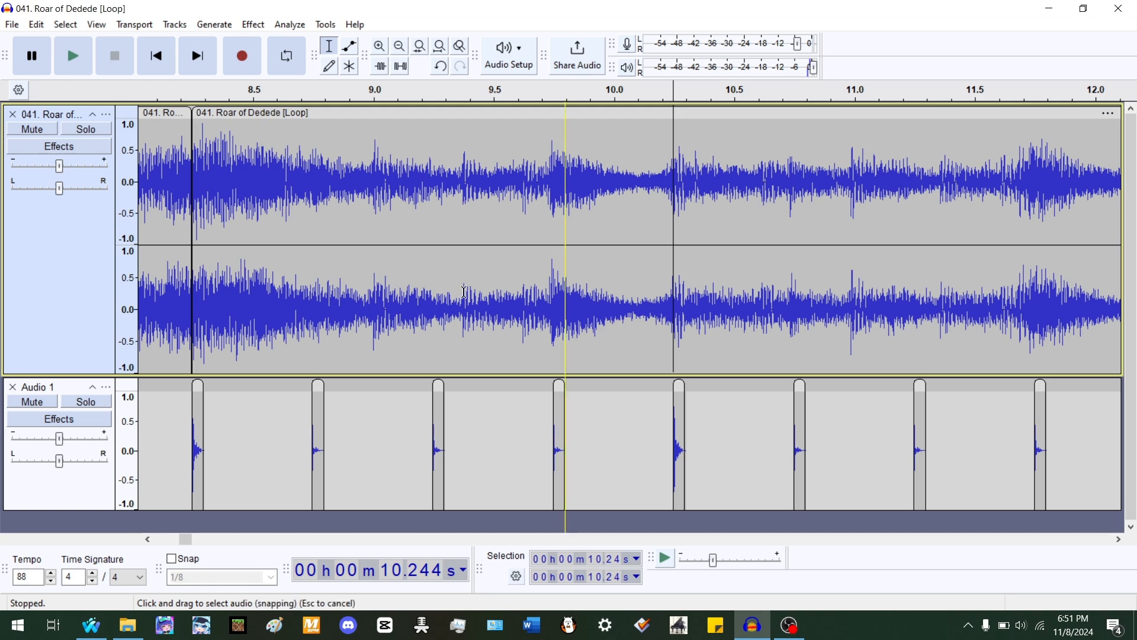
{"action": "scroll", "coordinate": [396, 167], "scroll_direction": "down", "scroll_amount": 2}
{"action": "scroll", "coordinate": [396, 167], "scroll_direction": "down", "scroll_amount": 1}
{"action": "scroll", "coordinate": [396, 166], "scroll_direction": "down", "scroll_amount": 2}
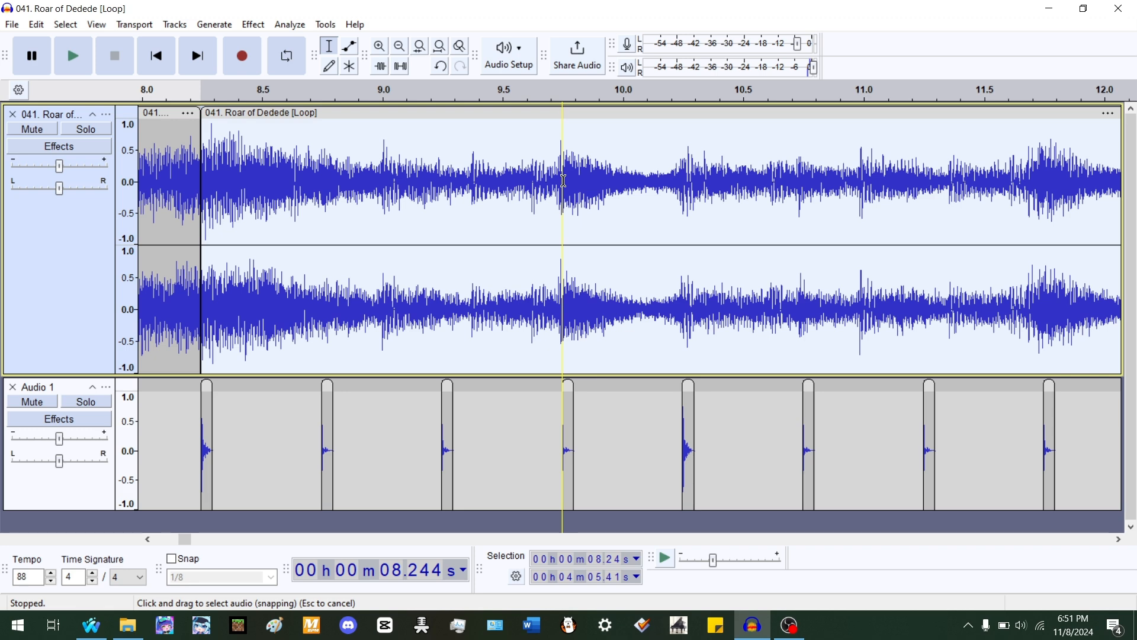
{"action": "left_click", "coordinate": [557, 152]}
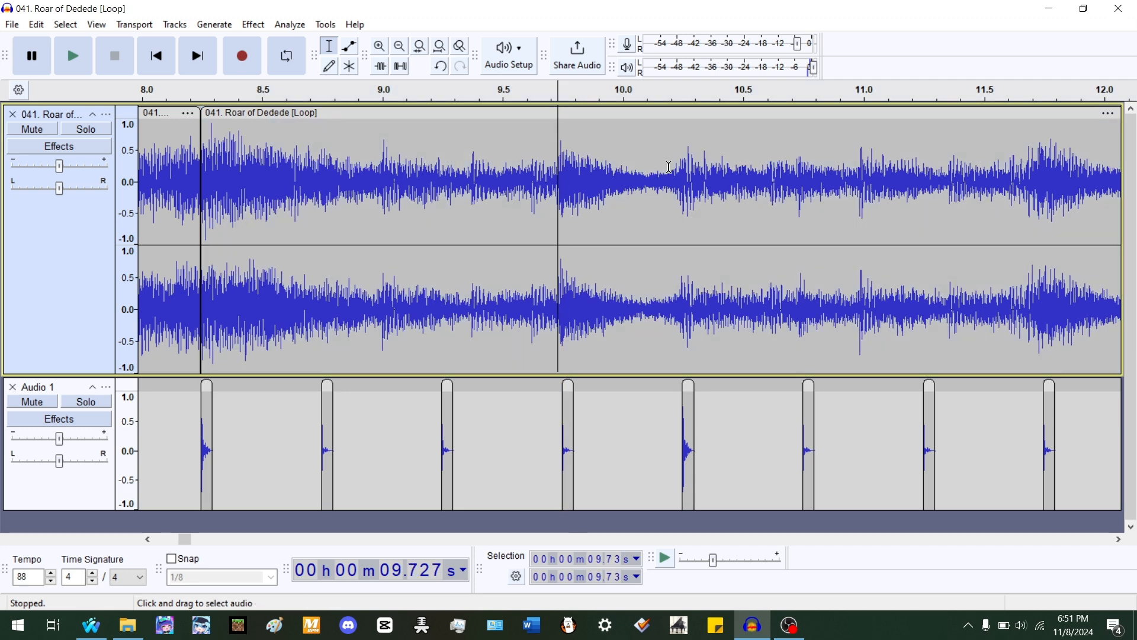
{"action": "left_click", "coordinate": [683, 168]}
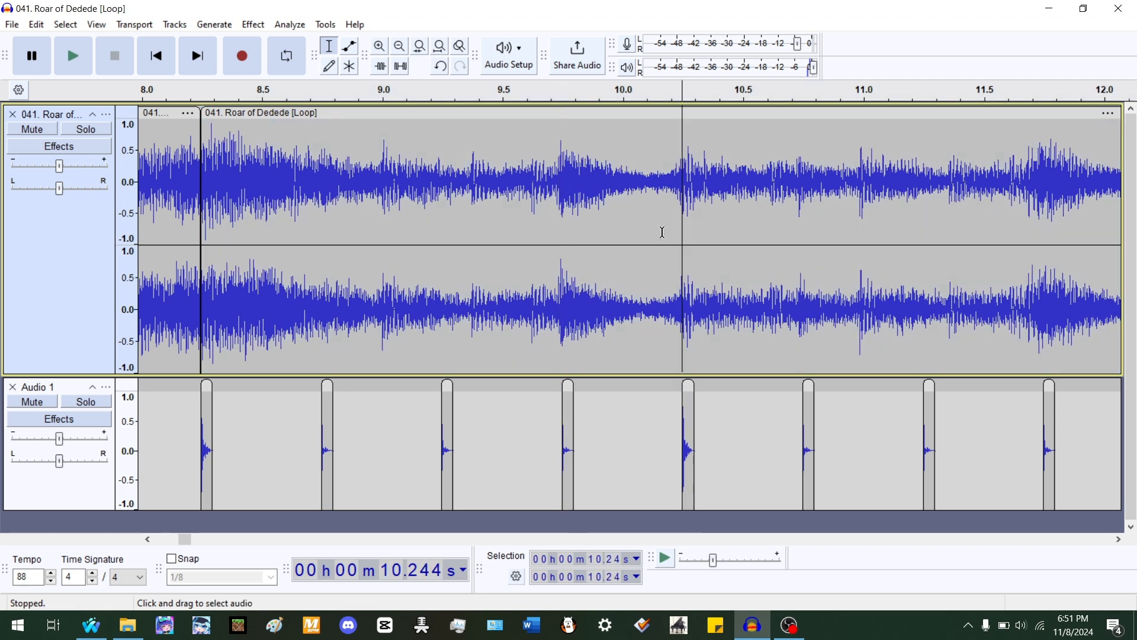
{"action": "left_click", "coordinate": [558, 161]}
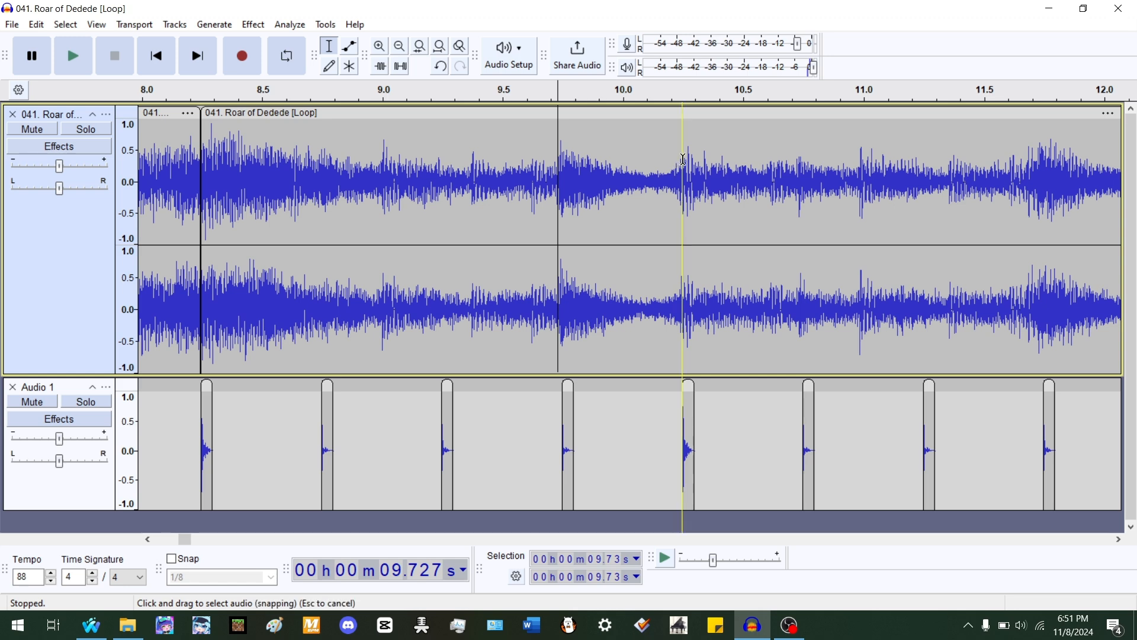
{"action": "scroll", "coordinate": [638, 176], "scroll_direction": "down", "scroll_amount": 2}
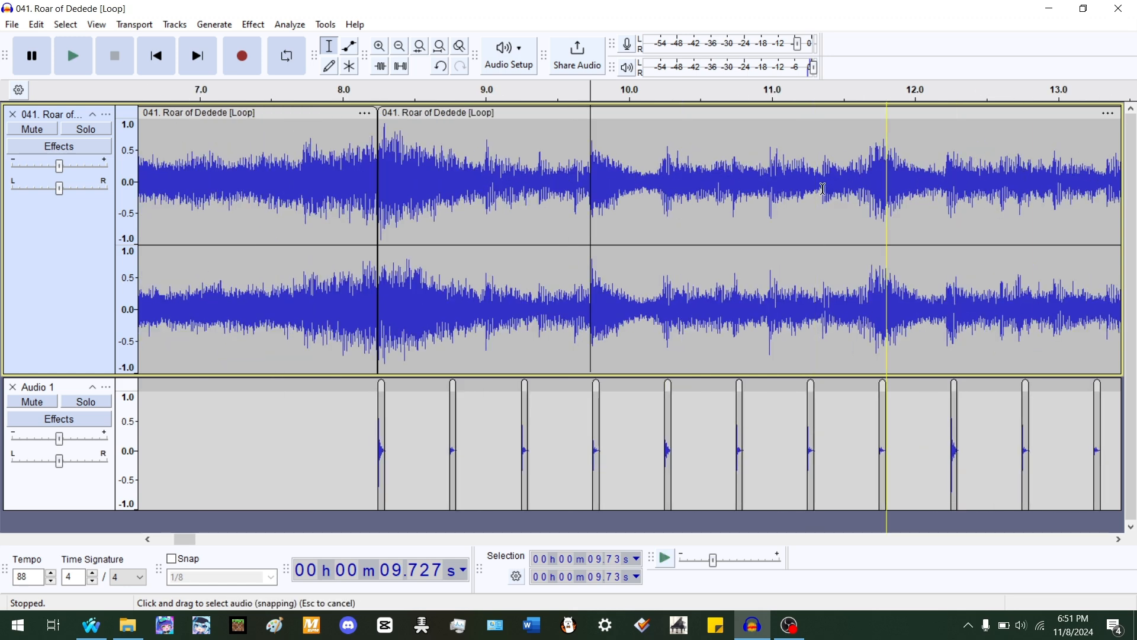
{"action": "scroll", "coordinate": [740, 183], "scroll_direction": "up", "scroll_amount": 1}
{"action": "double_click", "coordinate": [678, 191]}
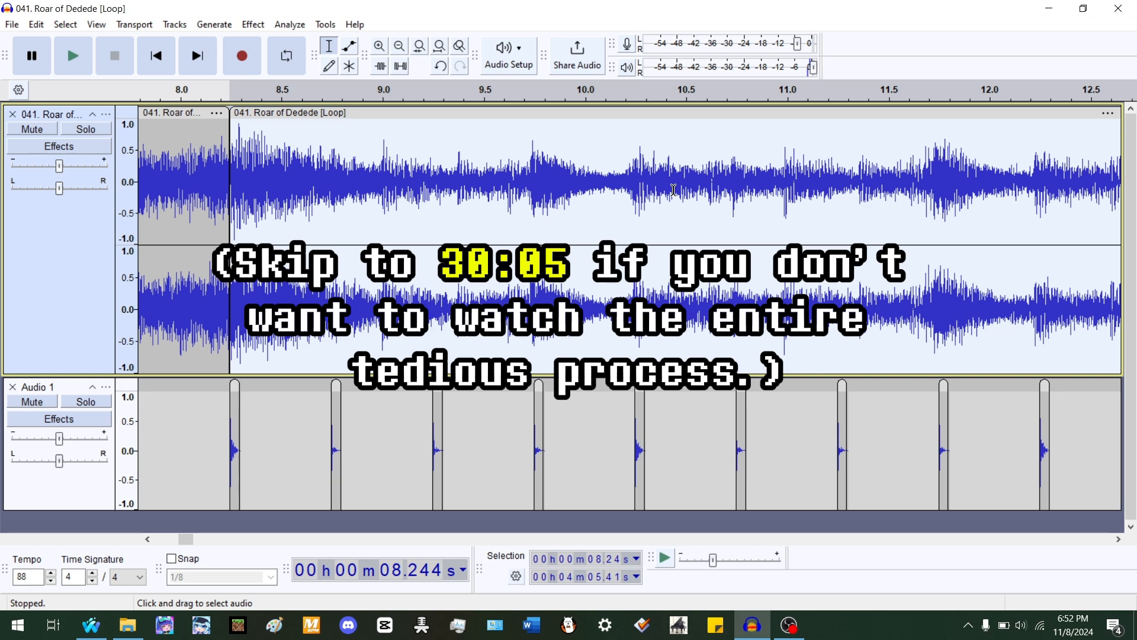
{"action": "scroll", "coordinate": [673, 189], "scroll_direction": "down", "scroll_amount": 1}
{"action": "scroll", "coordinate": [586, 142], "scroll_direction": "up", "scroll_amount": 1}
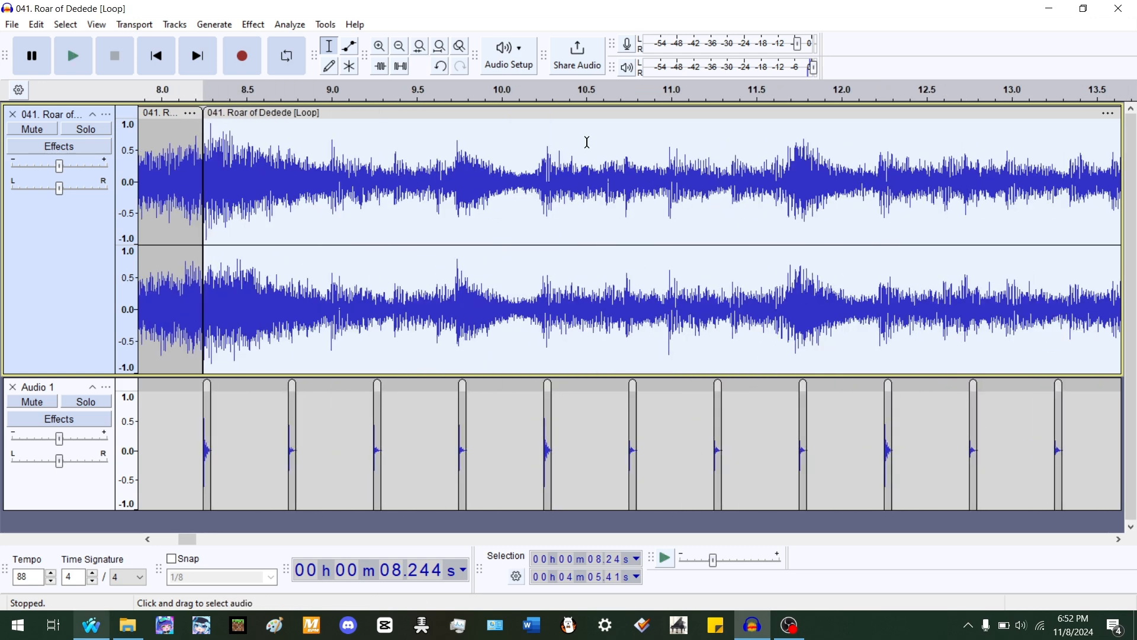
- Play the passage from about 10 s to 12 s to check the song against the beats
{"action": "key", "text": "space"}
{"action": "scroll", "coordinate": [560, 256], "scroll_direction": "up", "scroll_amount": 1}
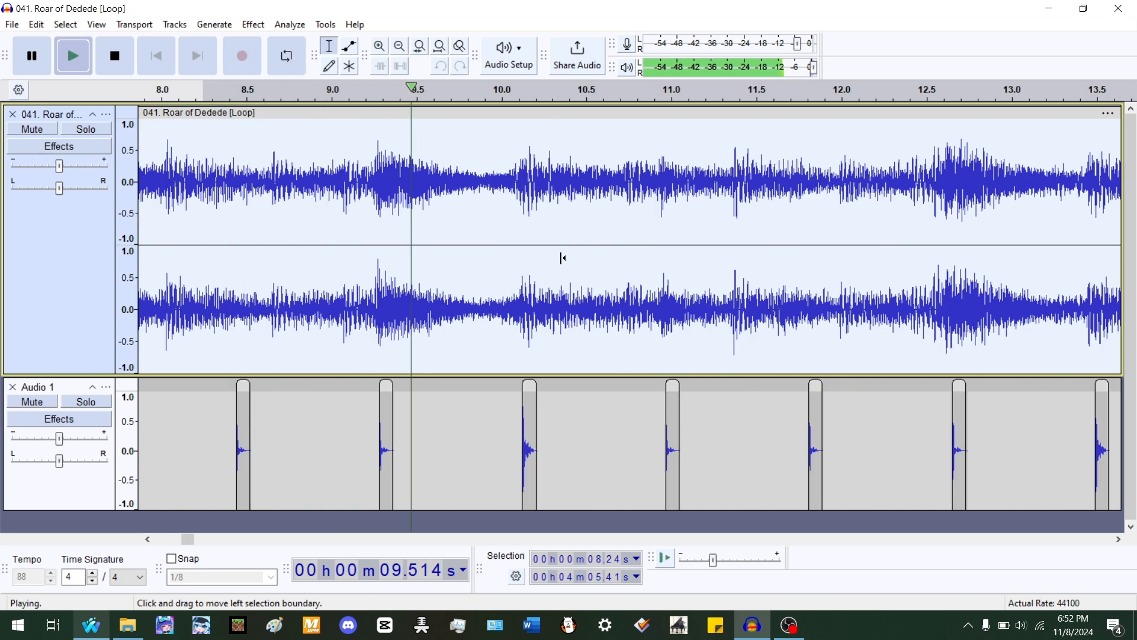
{"action": "left_click", "coordinate": [523, 307]}
{"action": "scroll", "coordinate": [800, 254], "scroll_direction": "down", "scroll_amount": 1}
{"action": "scroll", "coordinate": [880, 253], "scroll_direction": "up", "scroll_amount": 1}
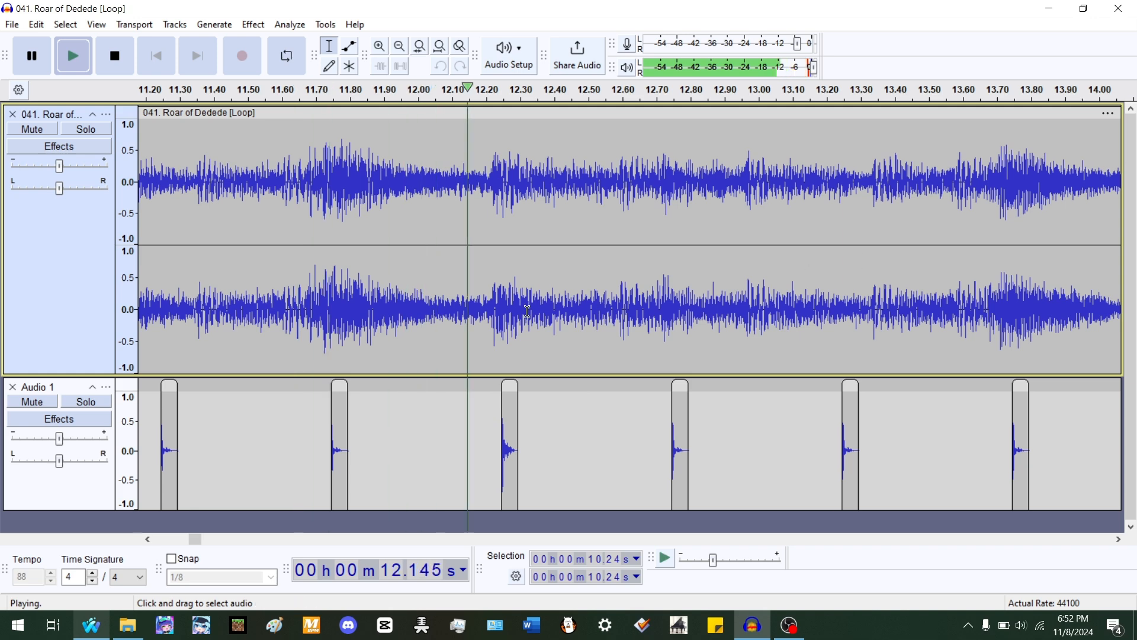
{"action": "key", "text": "space"}
- Split the song at about 12.22 s, slide the later clip right, and stretch the earlier clip to about 99.3%
{"action": "scroll", "coordinate": [496, 302], "scroll_direction": "up", "scroll_amount": 1}
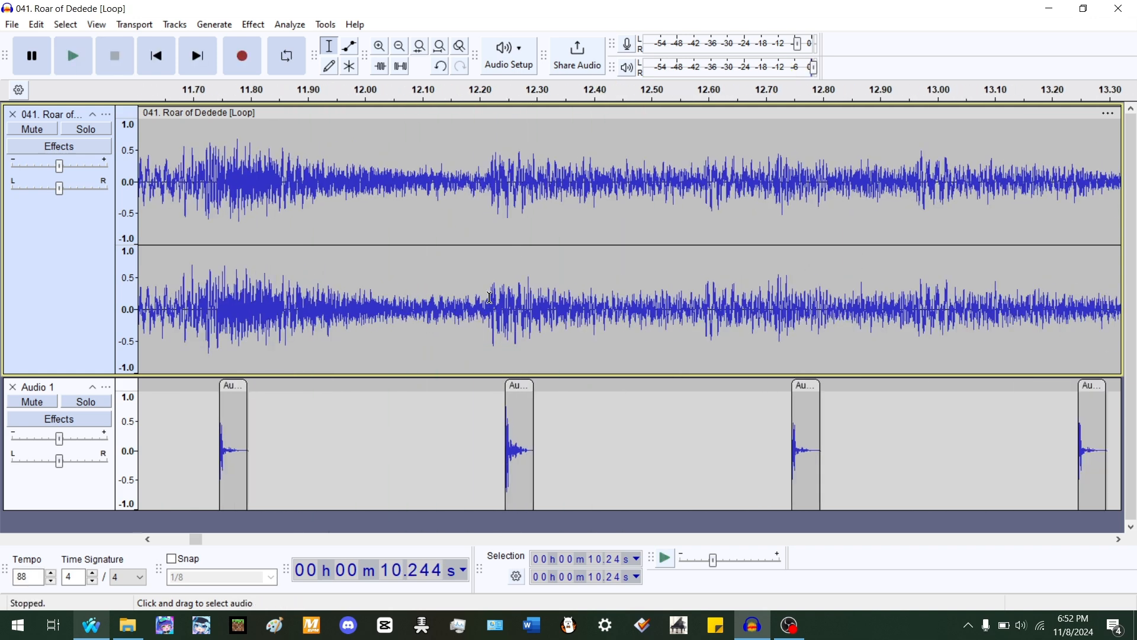
{"action": "key", "text": "ctrl+i"}
{"action": "left_click_drag", "start_coordinate": [525, 115], "coordinate": [542, 115]}
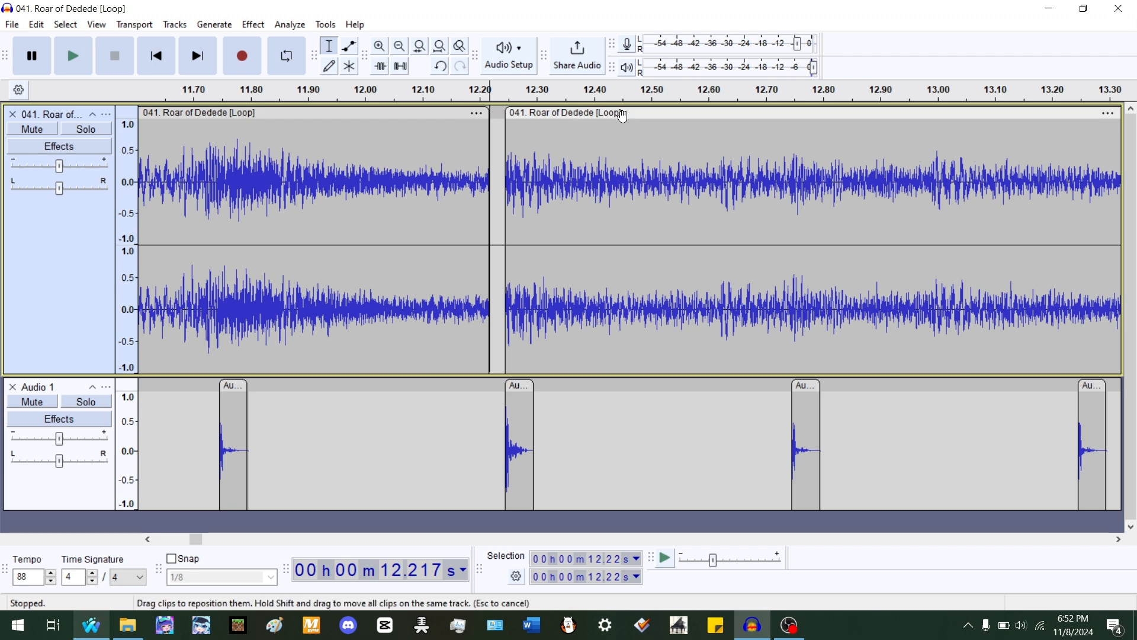
{"action": "left_click_drag", "start_coordinate": [488, 113], "coordinate": [538, 119]}
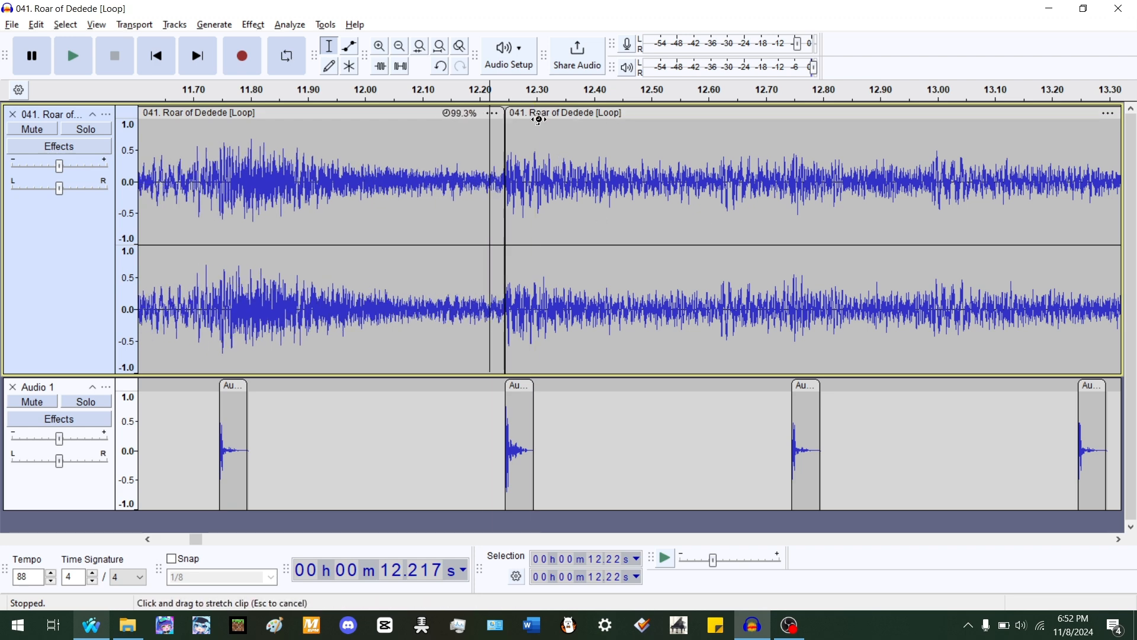
- Play the stretched section from about 8.15 s and 12.24 s to check it against the beats
{"action": "scroll", "coordinate": [807, 216], "scroll_direction": "down", "scroll_amount": 2, "text": "ctrl"}
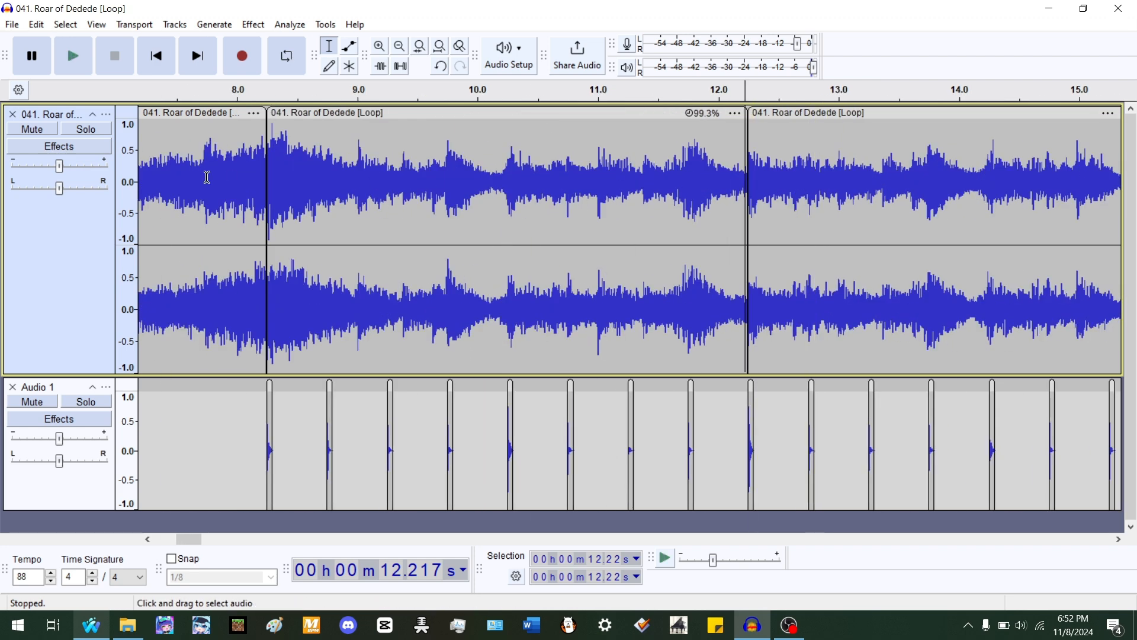
{"action": "key", "text": "space"}
{"action": "scroll", "coordinate": [450, 225], "scroll_direction": "up", "scroll_amount": 1, "text": "ctrl"}
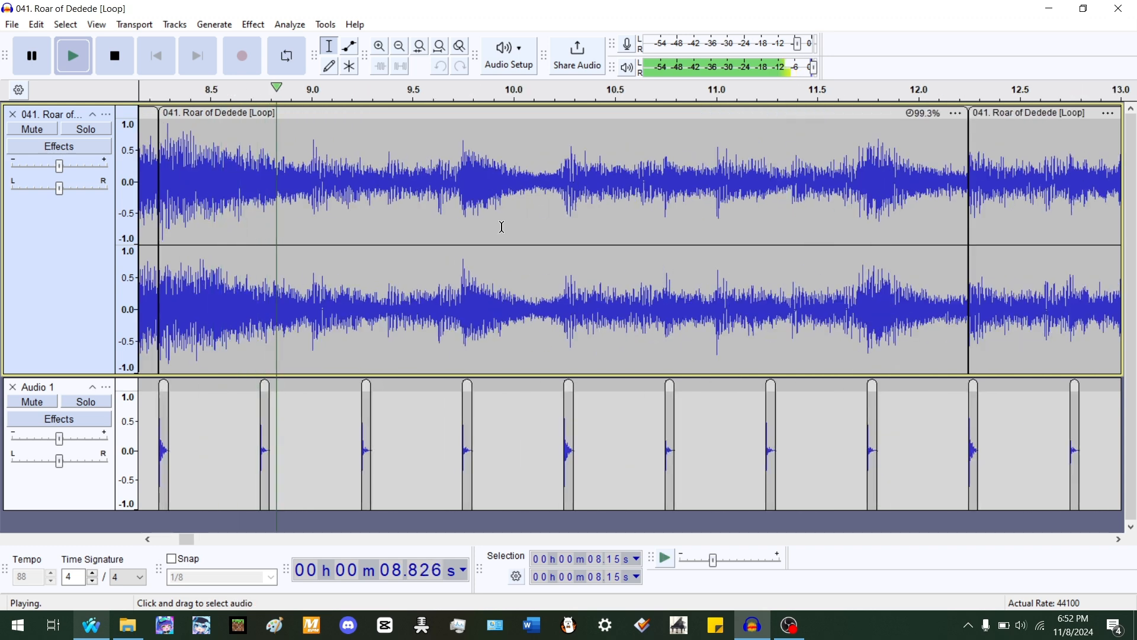
{"action": "key", "text": "space"}
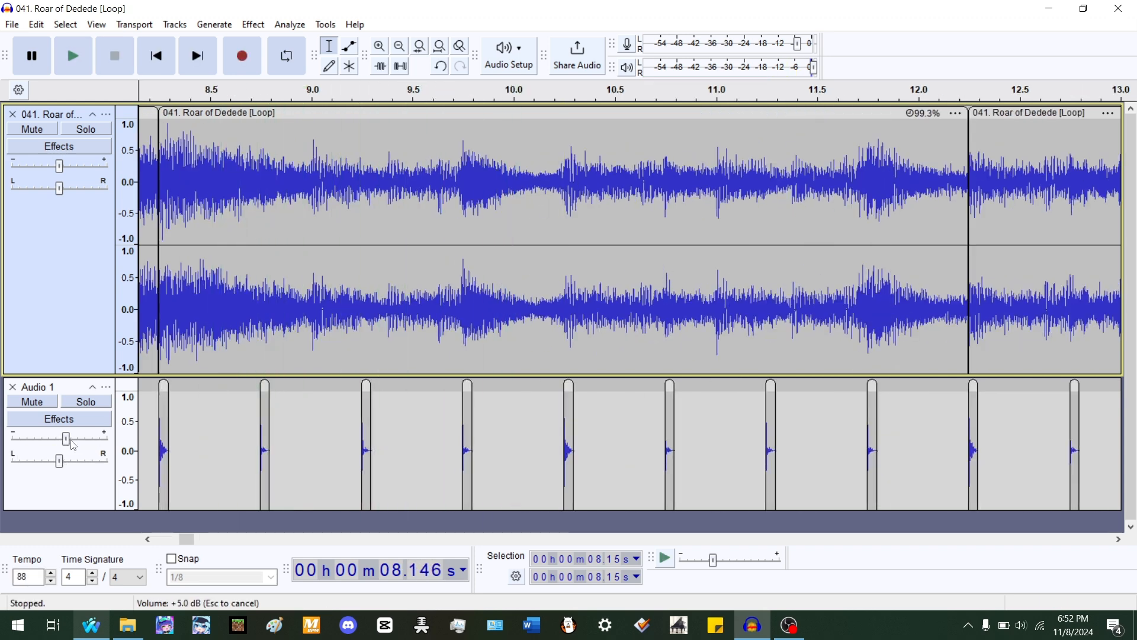
{"action": "scroll", "coordinate": [737, 246], "scroll_direction": "down", "scroll_amount": 2, "text": "ctrl"}
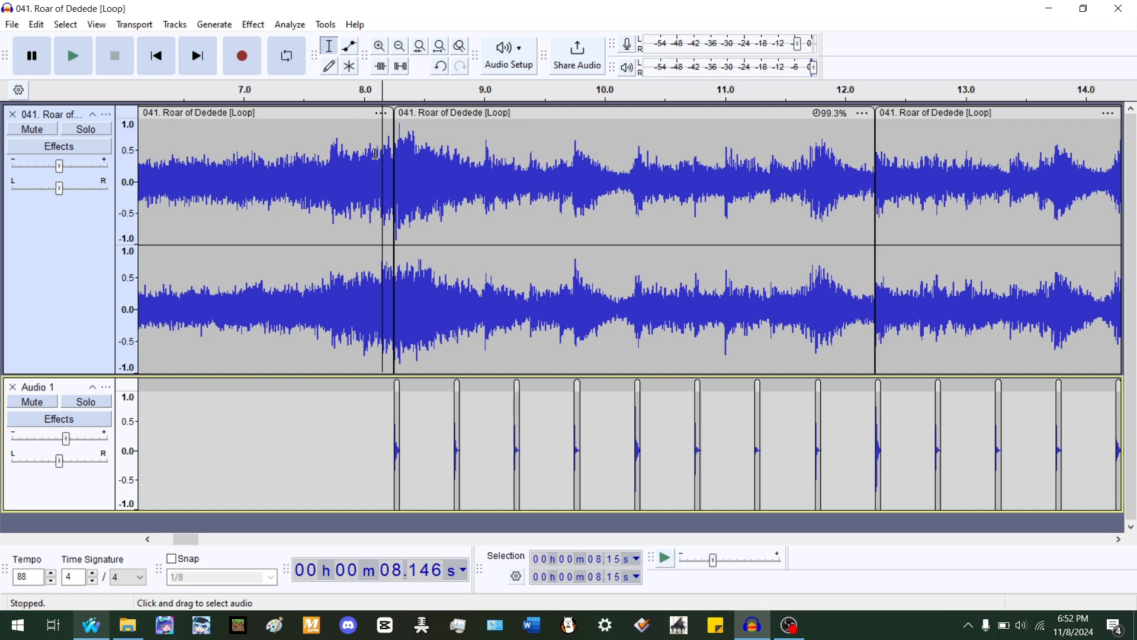
{"action": "key", "text": "space"}
{"action": "scroll", "coordinate": [781, 184], "scroll_direction": "up", "scroll_amount": 1, "text": "ctrl"}
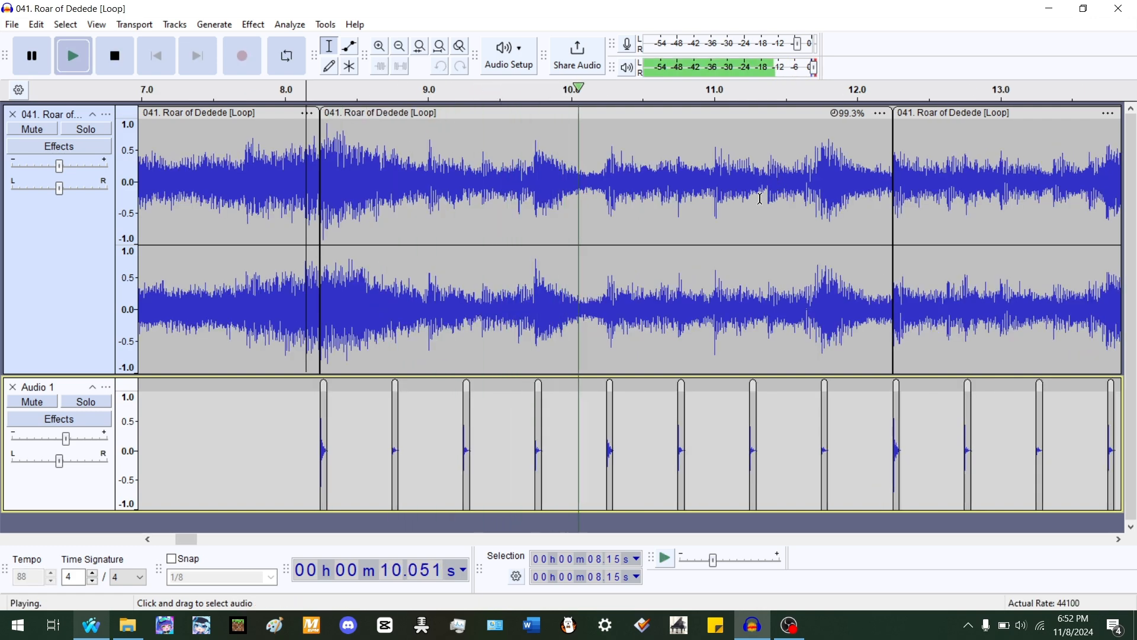
{"action": "scroll", "coordinate": [231, 237], "scroll_direction": "down", "scroll_amount": 3, "text": "ctrl"}
{"action": "scroll", "coordinate": [538, 243], "scroll_direction": "up", "scroll_amount": 4, "text": "ctrl"}
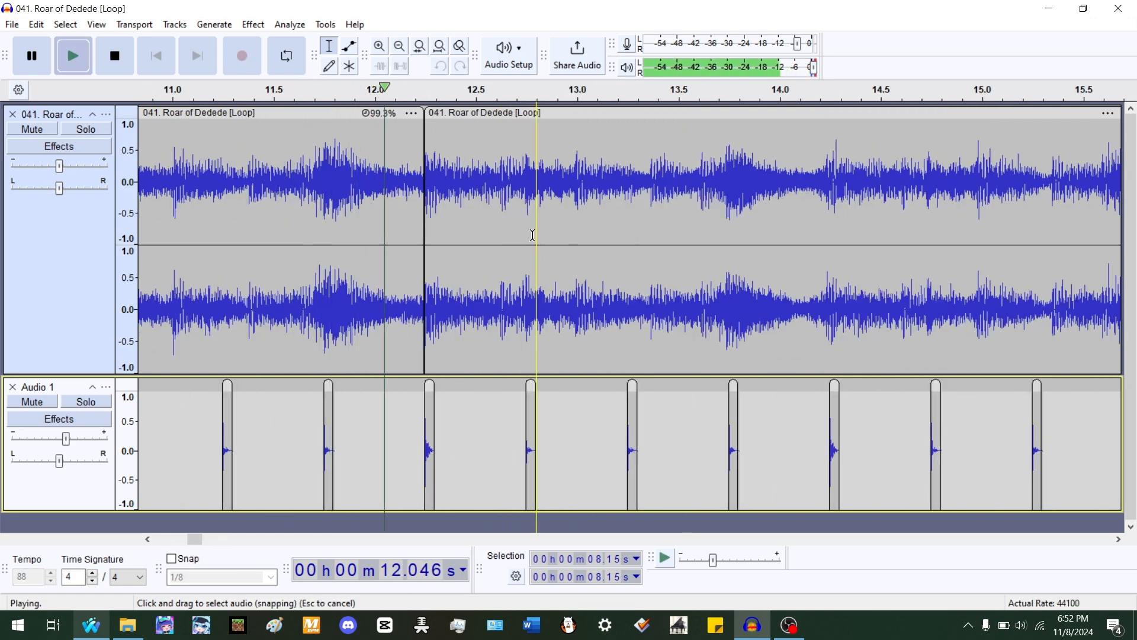
{"action": "double_click", "coordinate": [532, 236]}
{"action": "scroll", "coordinate": [369, 213], "scroll_direction": "down", "scroll_amount": 4, "text": "ctrl"}
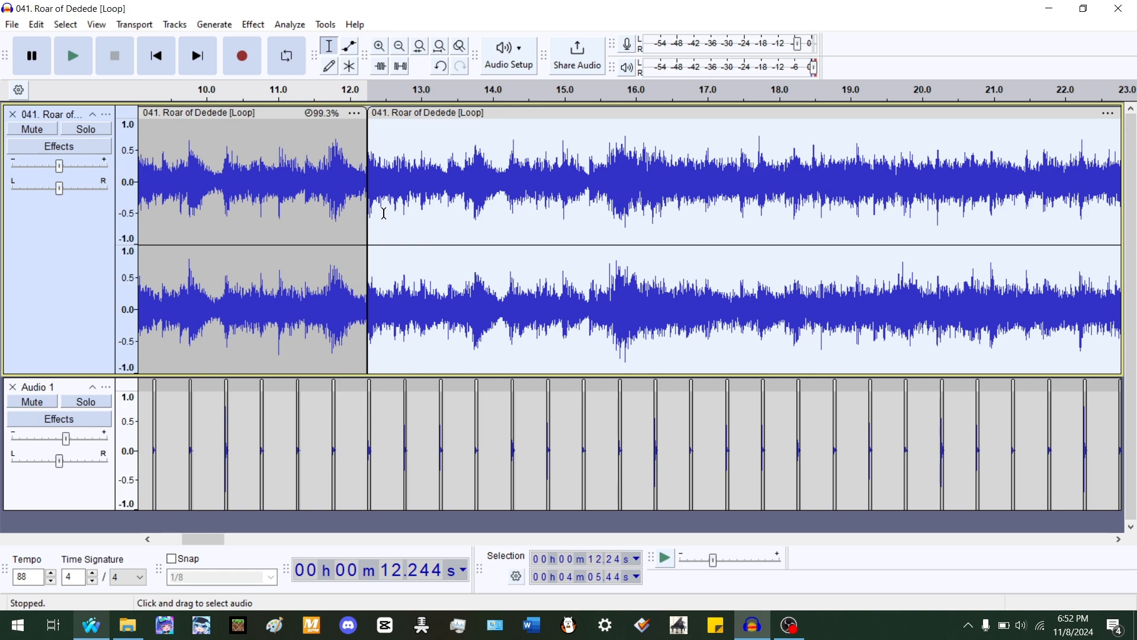
{"action": "key", "text": "space"}
{"action": "scroll", "coordinate": [554, 313], "scroll_direction": "up", "scroll_amount": 2, "text": "ctrl"}
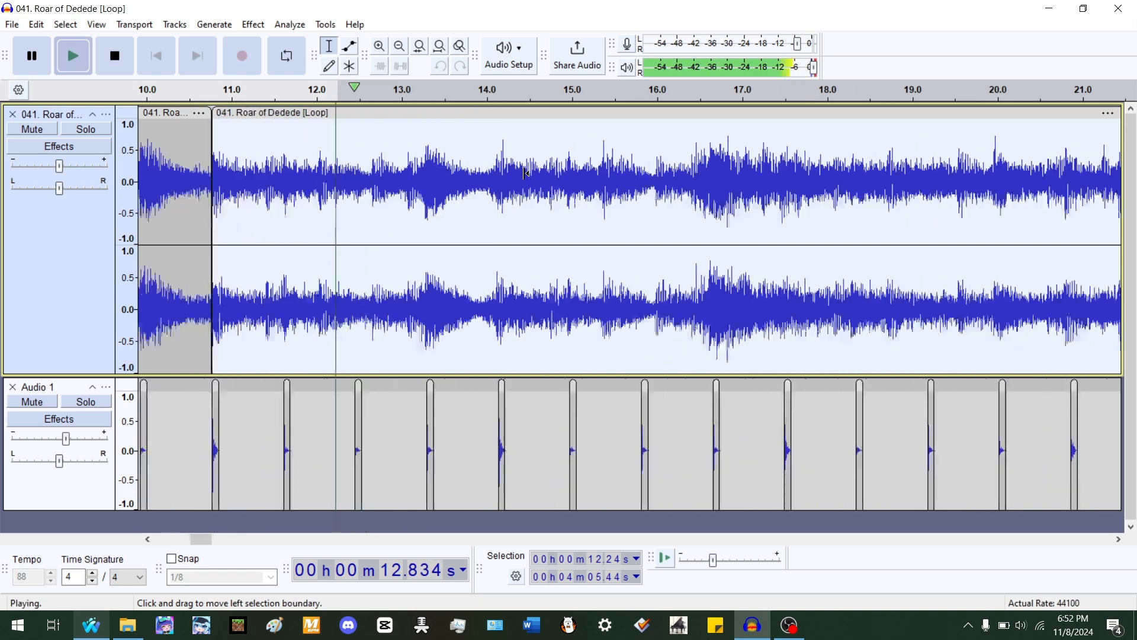
- Split the song at about 16.21 s and stretch the earlier clip to about 99% so it ends on the beat
{"action": "scroll", "coordinate": [555, 313], "scroll_direction": "up", "scroll_amount": 2, "text": "ctrl"}
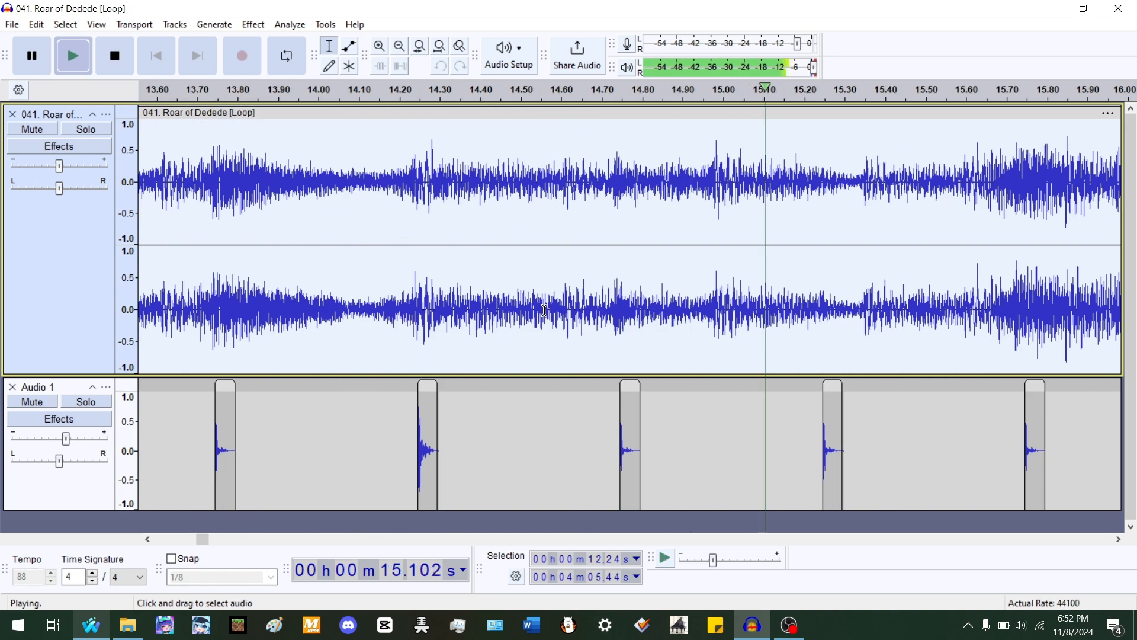
{"action": "key", "text": "space"}
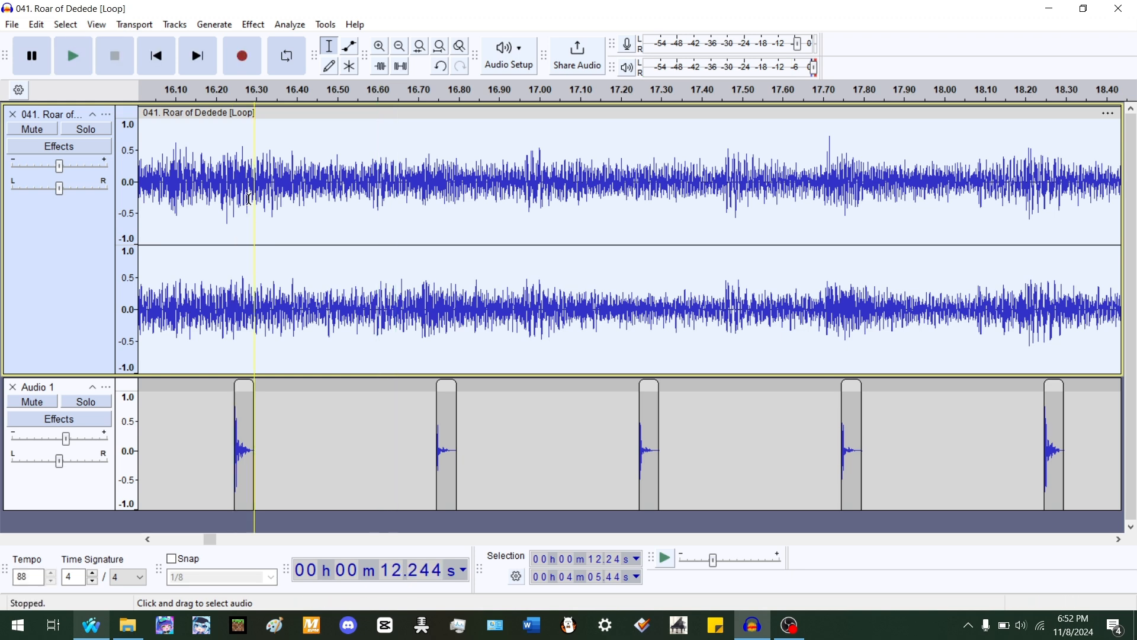
{"action": "left_click", "coordinate": [219, 160]}
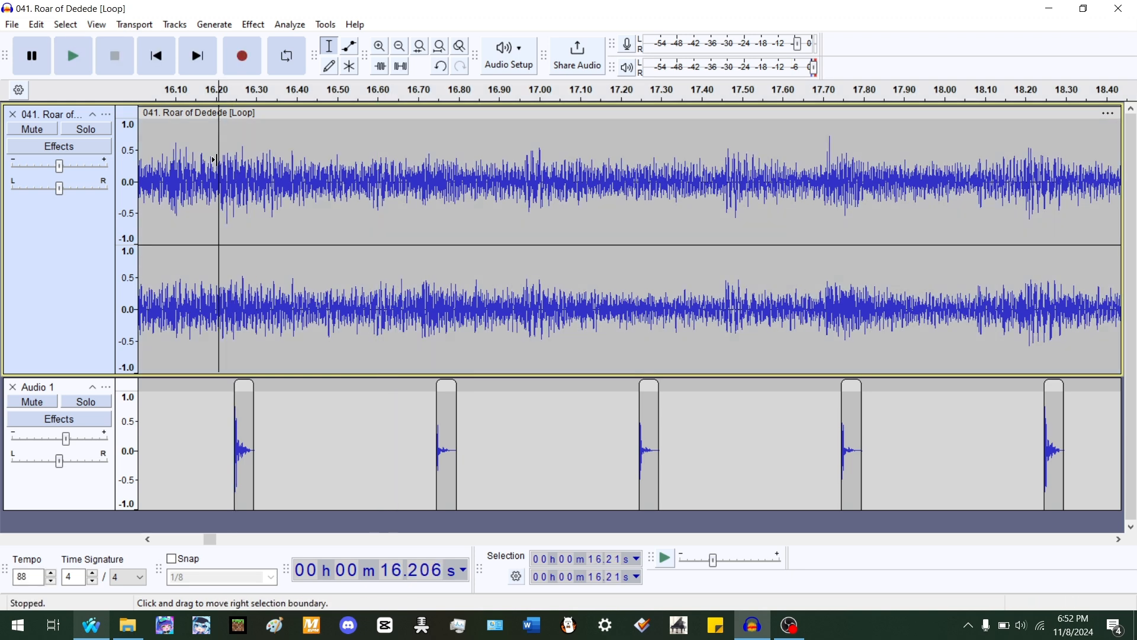
{"action": "key", "text": "ctrl+i"}
{"action": "scroll", "coordinate": [646, 137], "scroll_direction": "down", "scroll_amount": 2, "text": "ctrl"}
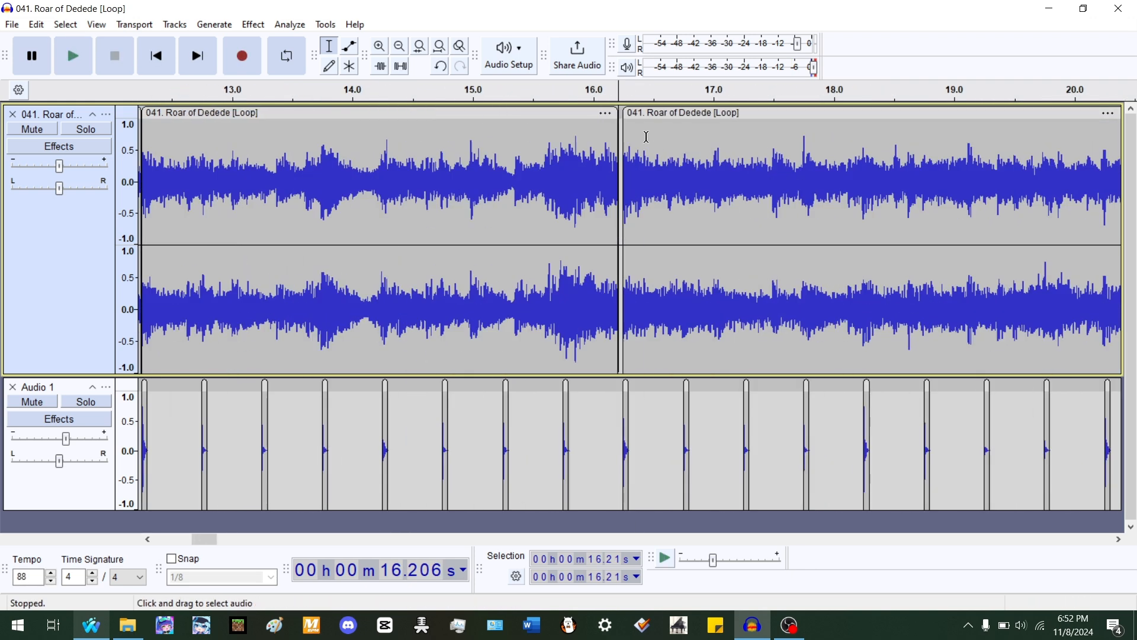
{"action": "left_click_drag", "start_coordinate": [618, 111], "coordinate": [623, 111]}
{"action": "scroll", "coordinate": [631, 140], "scroll_direction": "down", "scroll_amount": 1, "text": "ctrl"}
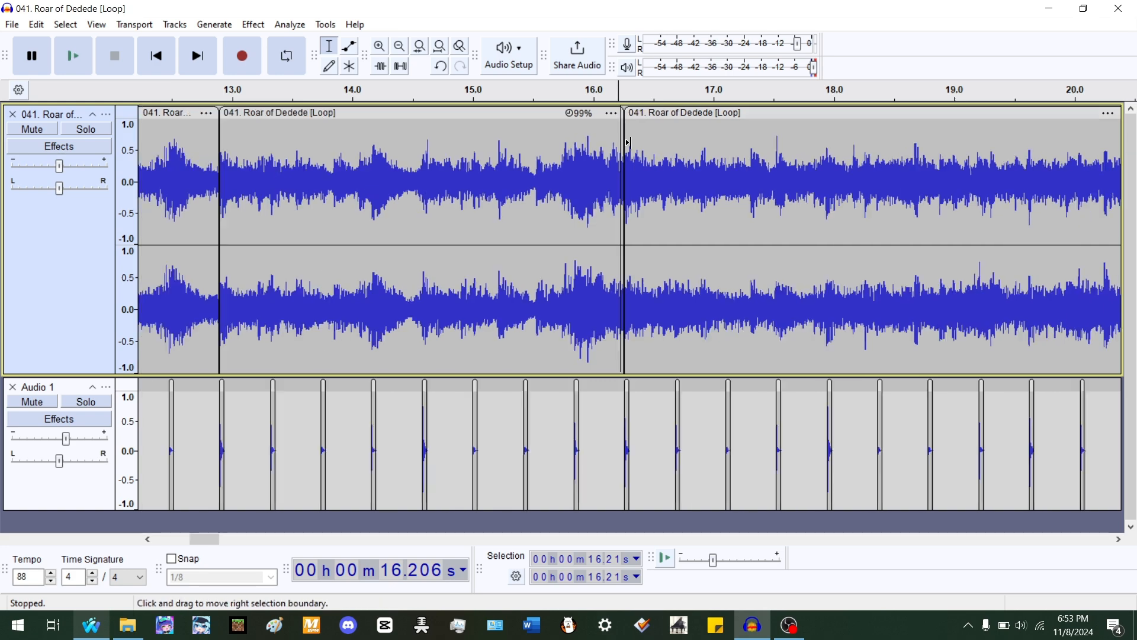
- Play the song from about 11.6 s to check the stretched clips against the rhythm track beats
{"action": "left_click", "coordinate": [346, 150]}
{"action": "key", "text": "space"}
{"action": "scroll", "coordinate": [348, 152], "scroll_direction": "down", "scroll_amount": 2, "text": "ctrl"}
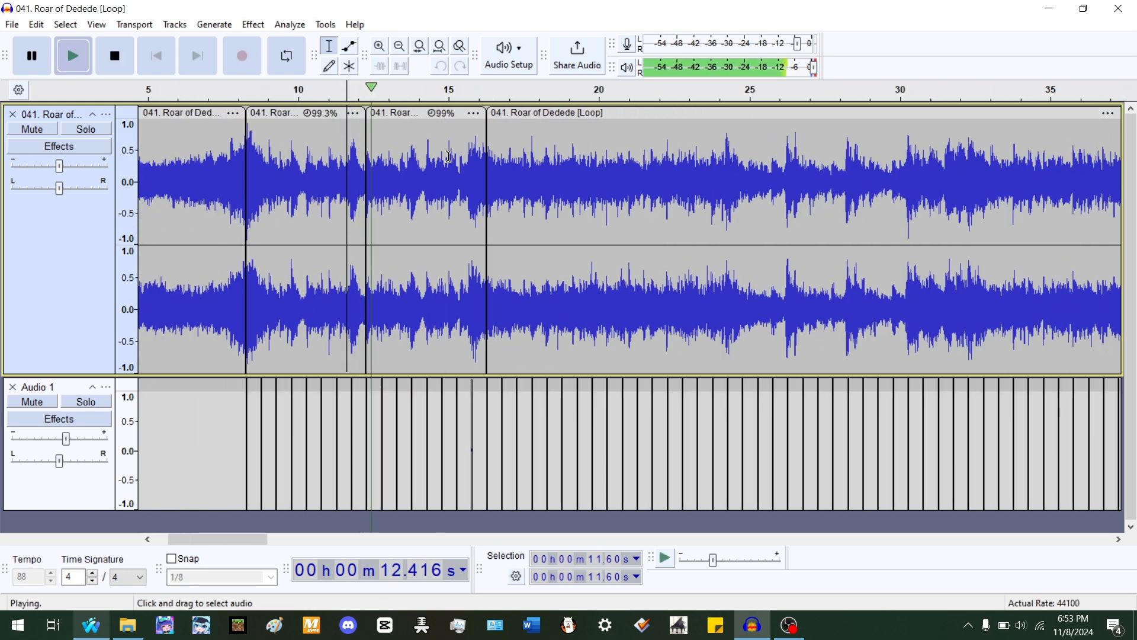
{"action": "scroll", "coordinate": [459, 157], "scroll_direction": "up", "scroll_amount": 1, "text": "ctrl"}
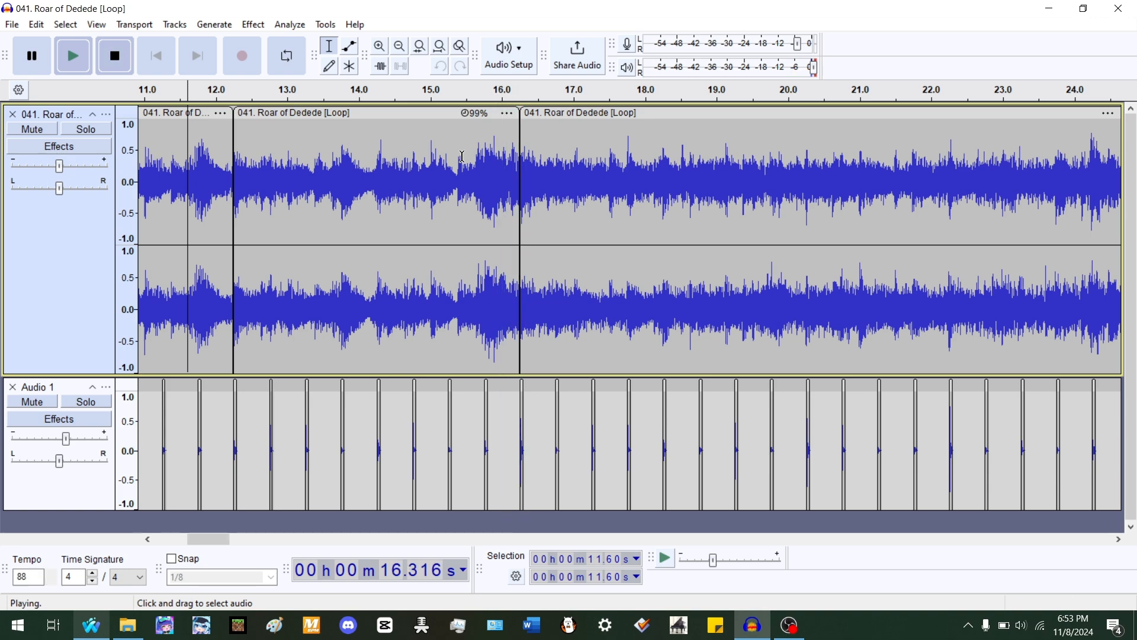
{"action": "key", "text": "space"}
- Select the song clip starting at about 16.24 s and play it to compare its accents with the beats
{"action": "double_click", "coordinate": [682, 211]}
{"action": "key", "text": "space"}
{"action": "scroll", "coordinate": [682, 211], "scroll_direction": "up", "scroll_amount": 2, "text": "ctrl"}
{"action": "scroll", "coordinate": [560, 257], "scroll_direction": "up", "scroll_amount": 2, "text": "ctrl"}
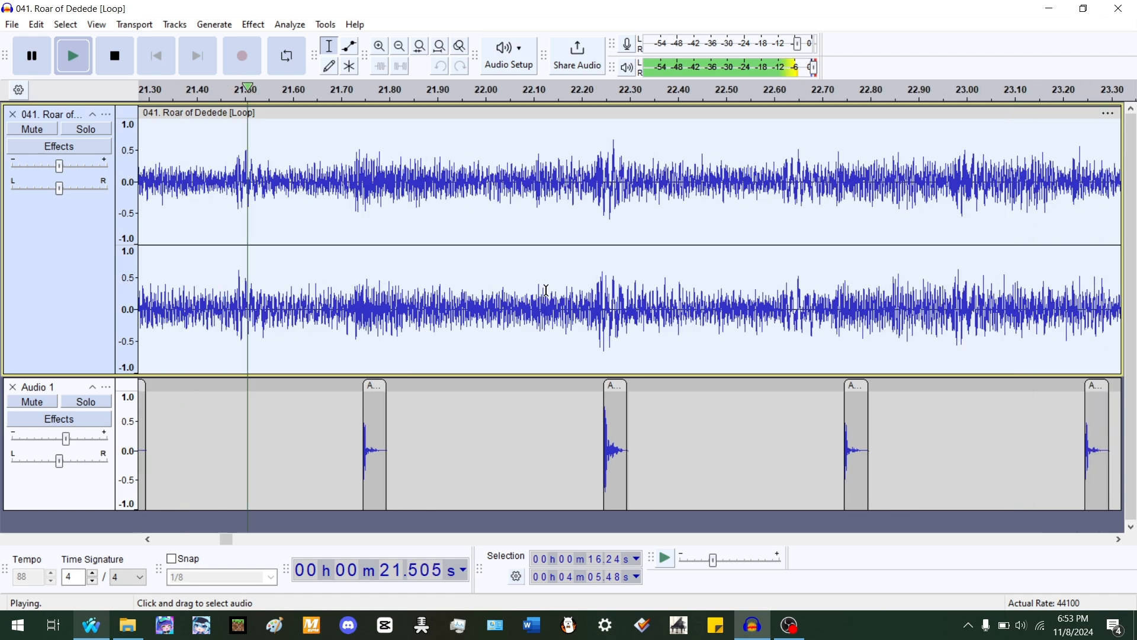
{"action": "scroll", "coordinate": [349, 299], "scroll_direction": "down", "scroll_amount": 2, "text": "ctrl"}
{"action": "scroll", "coordinate": [882, 314], "scroll_direction": "up", "scroll_amount": 2, "text": "ctrl"}
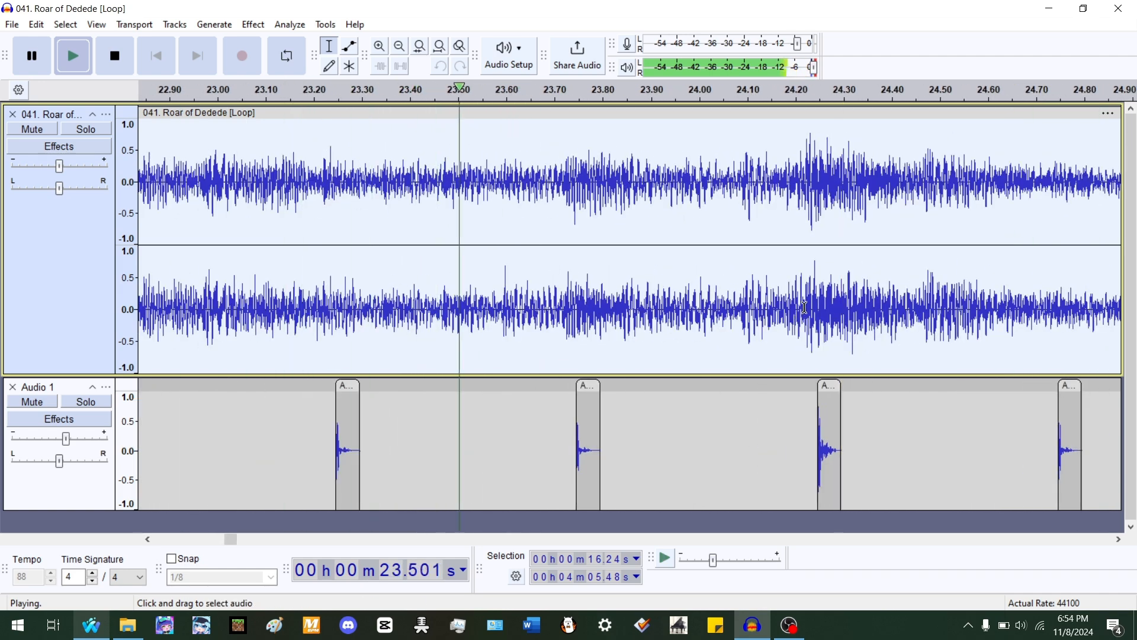
{"action": "key", "text": "space"}
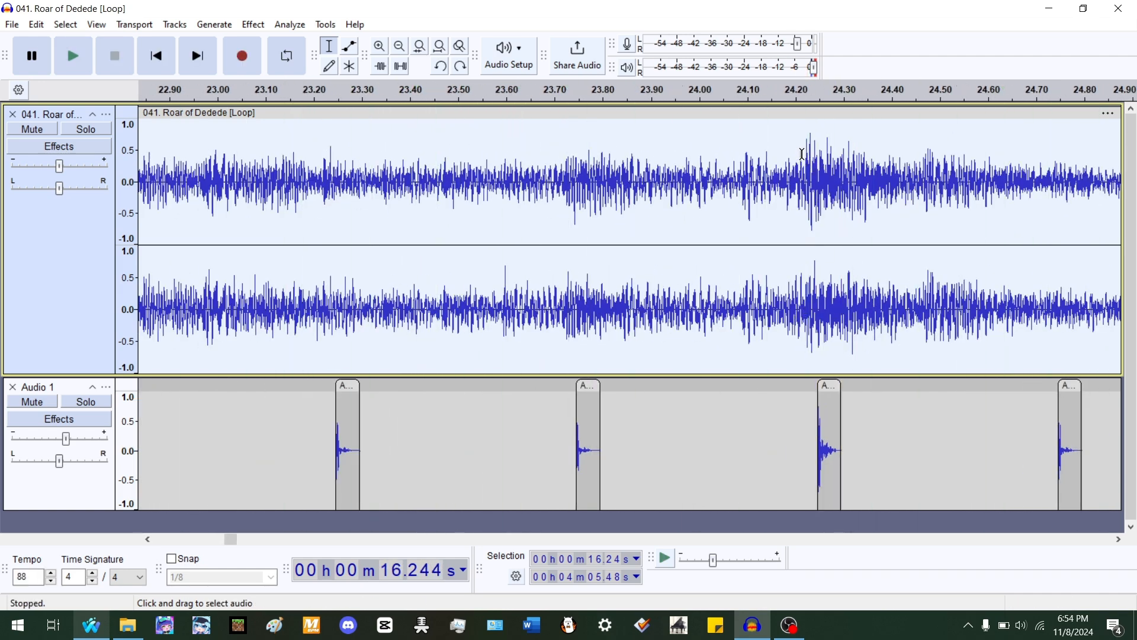
- Split the song at about 24.21 s and stretch the earlier clip to about 99.6%
{"action": "left_click", "coordinate": [801, 154]}
{"action": "scroll", "coordinate": [544, 168], "scroll_direction": "down", "scroll_amount": 5, "text": "ctrl"}
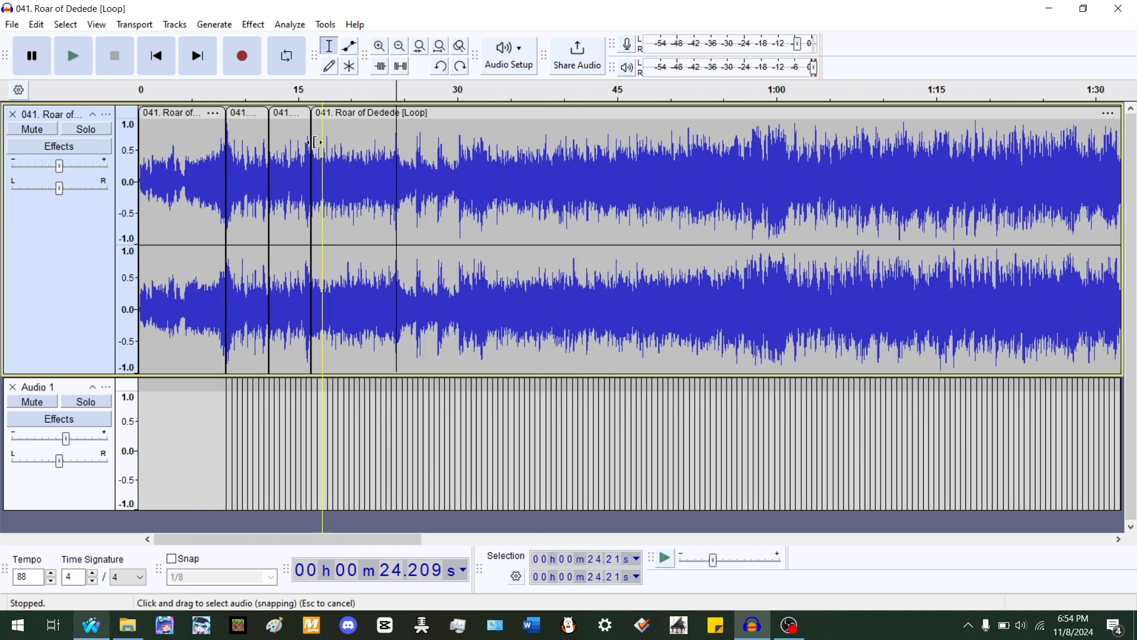
{"action": "scroll", "coordinate": [315, 168], "scroll_direction": "up", "scroll_amount": 2, "text": "ctrl"}
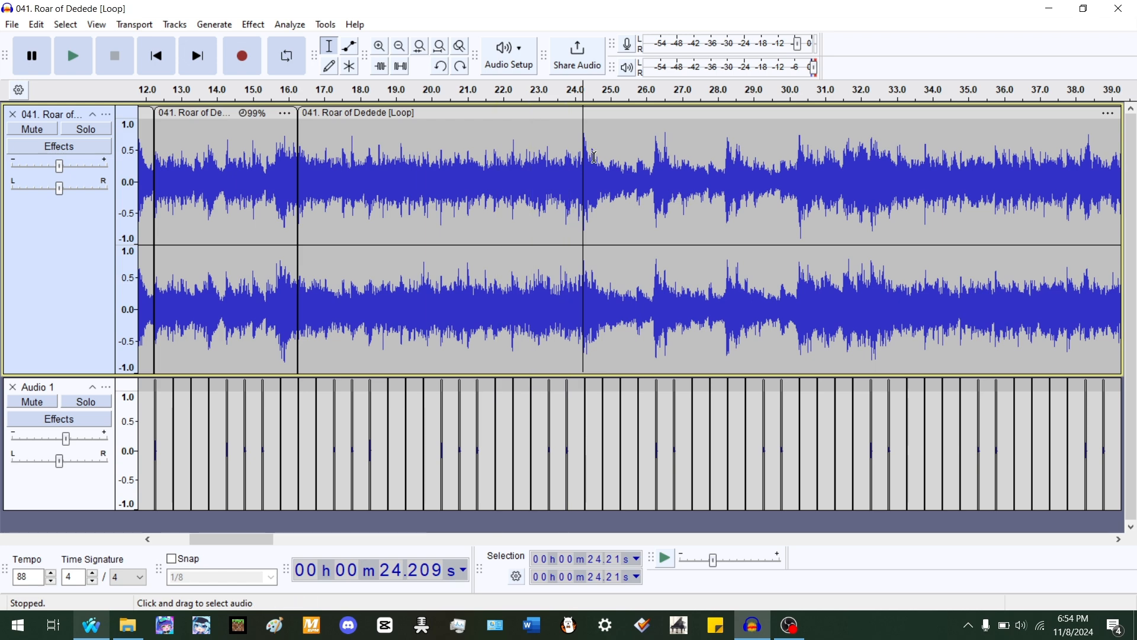
{"action": "scroll", "coordinate": [592, 177], "scroll_direction": "up", "scroll_amount": 4, "text": "ctrl"}
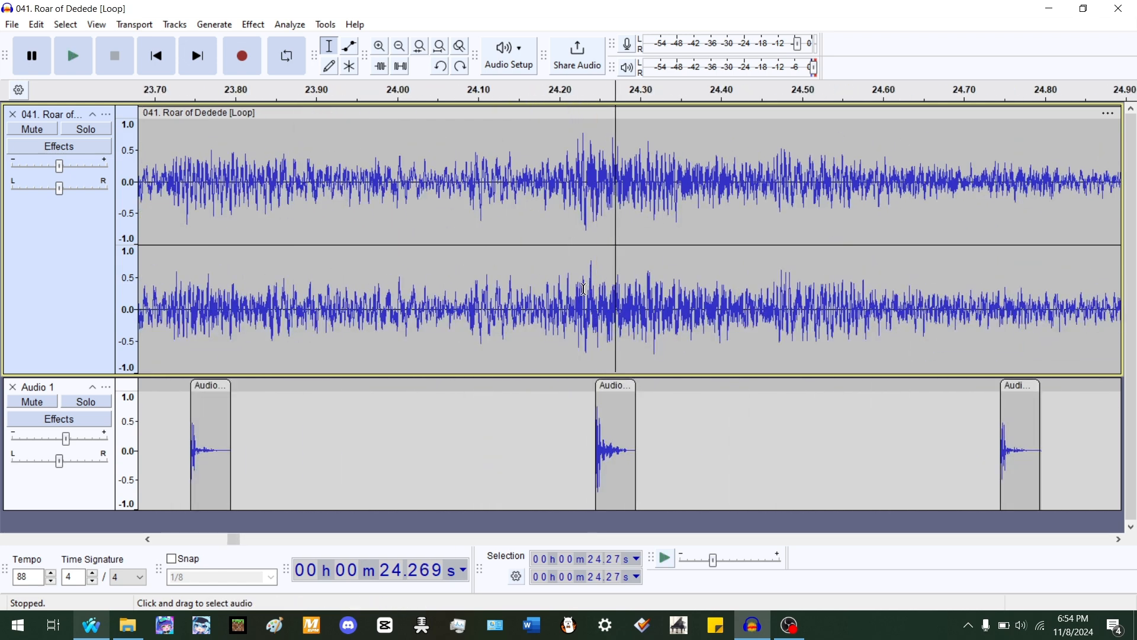
{"action": "left_click", "coordinate": [568, 297]}
{"action": "key", "text": "ctrl+i"}
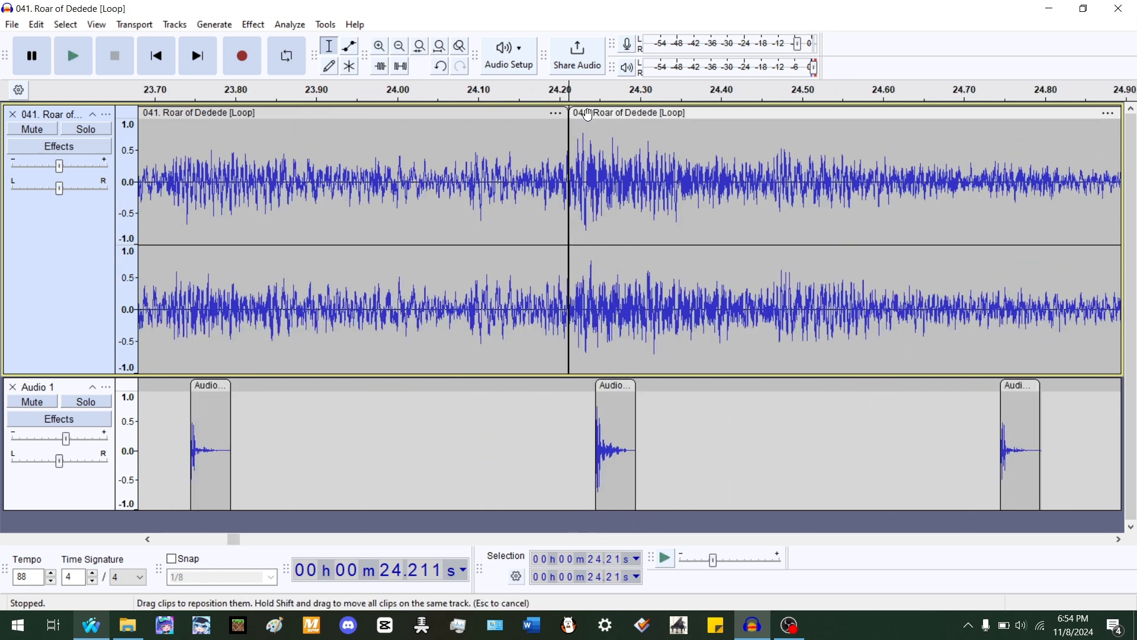
{"action": "mouse_move", "coordinate": [587, 113]}
{"action": "left_mouse_down"}
{"action": "mouse_move", "coordinate": [608, 117]}
{"action": "mouse_move", "coordinate": [595, 116]}
{"action": "left_mouse_up"}
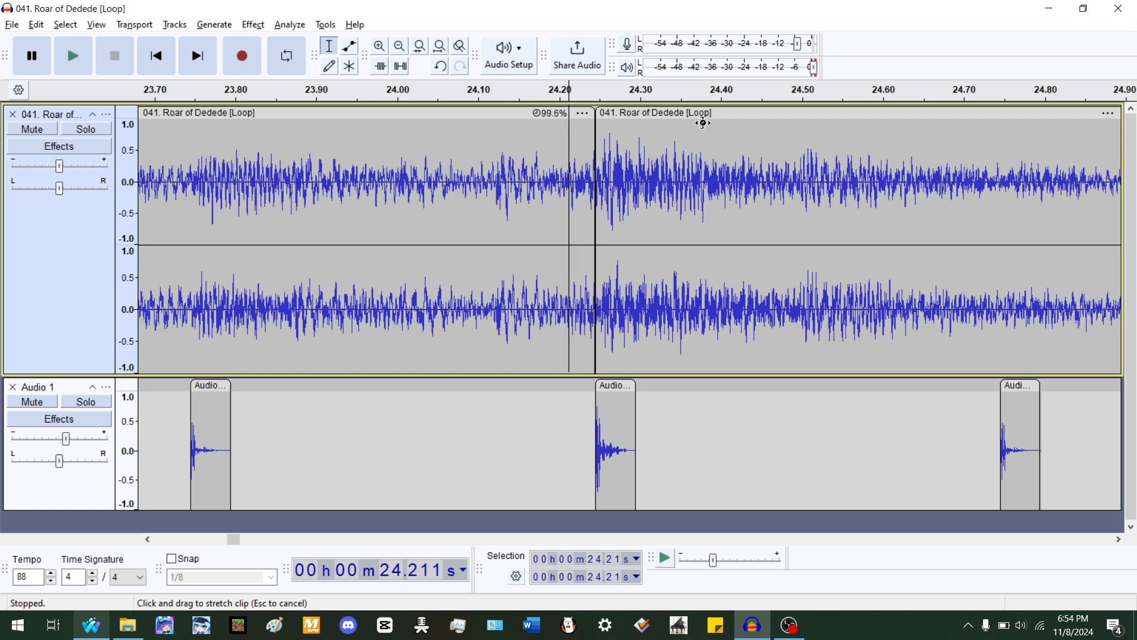
{"action": "scroll", "coordinate": [806, 172], "scroll_direction": "down", "scroll_amount": 5}
- Select the stretched clip from 16.24 s to 24.24 s and play it against the beats
{"action": "double_click", "coordinate": [678, 173]}
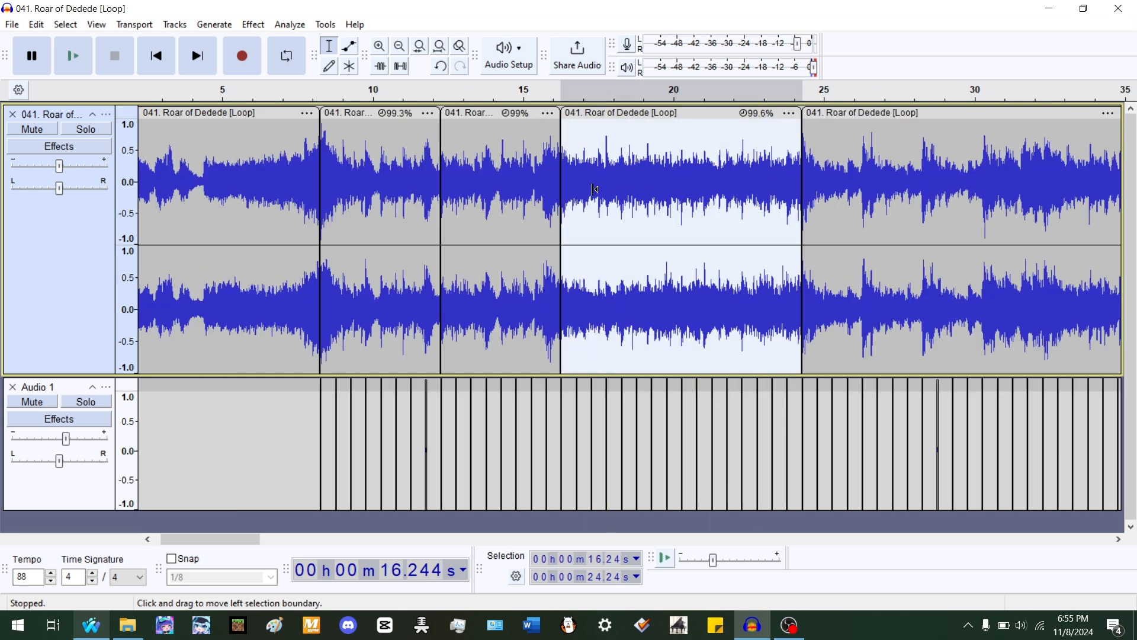
{"action": "scroll", "coordinate": [595, 189], "scroll_direction": "up", "scroll_amount": 5}
{"action": "key", "text": "space"}
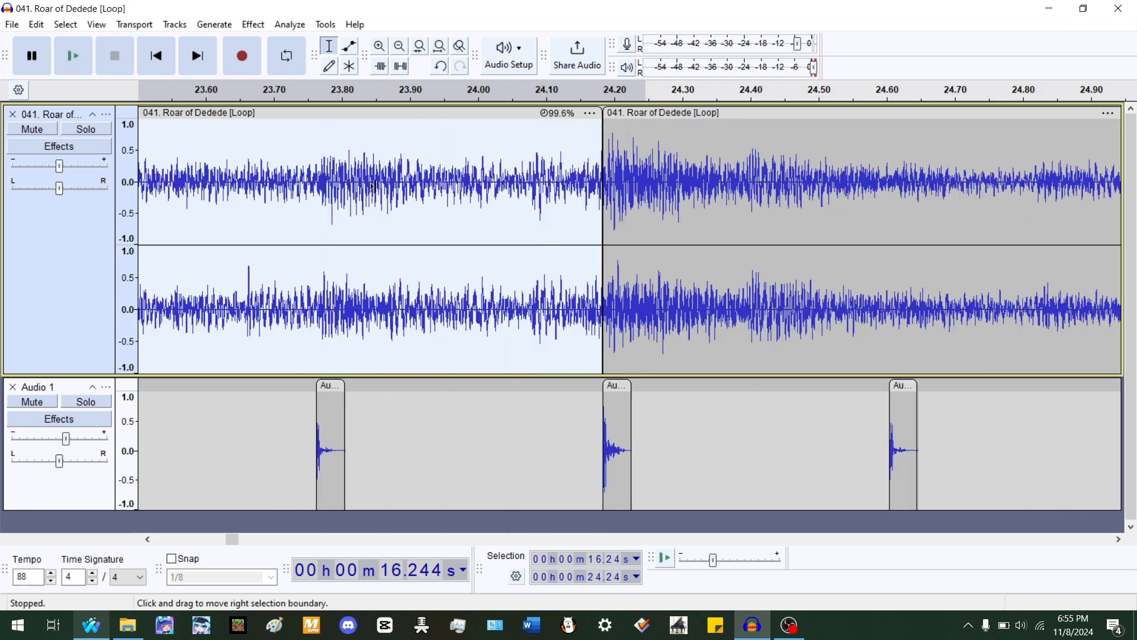
- Select the clip starting at 24.24 s and play it to check its accents against the beats
{"action": "scroll", "coordinate": [376, 182], "scroll_direction": "down", "scroll_amount": 4}
{"action": "scroll", "coordinate": [381, 179], "scroll_direction": "down", "scroll_amount": 2}
{"action": "double_click", "coordinate": [451, 171]}
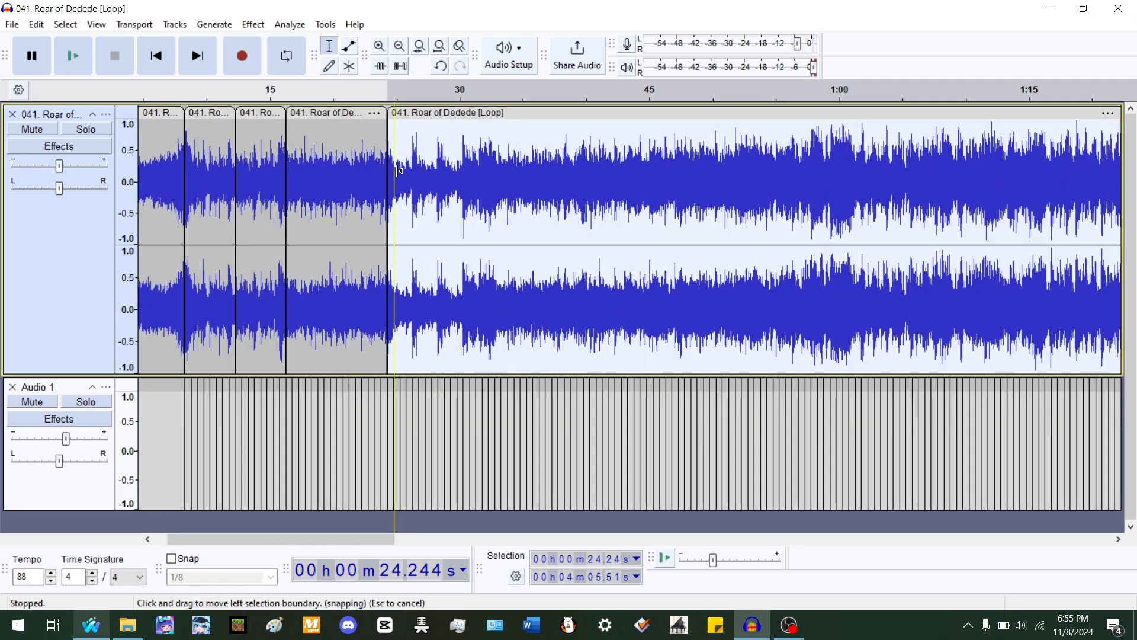
{"action": "scroll", "coordinate": [399, 171], "scroll_direction": "up", "scroll_amount": 4}
{"action": "key", "text": "space"}
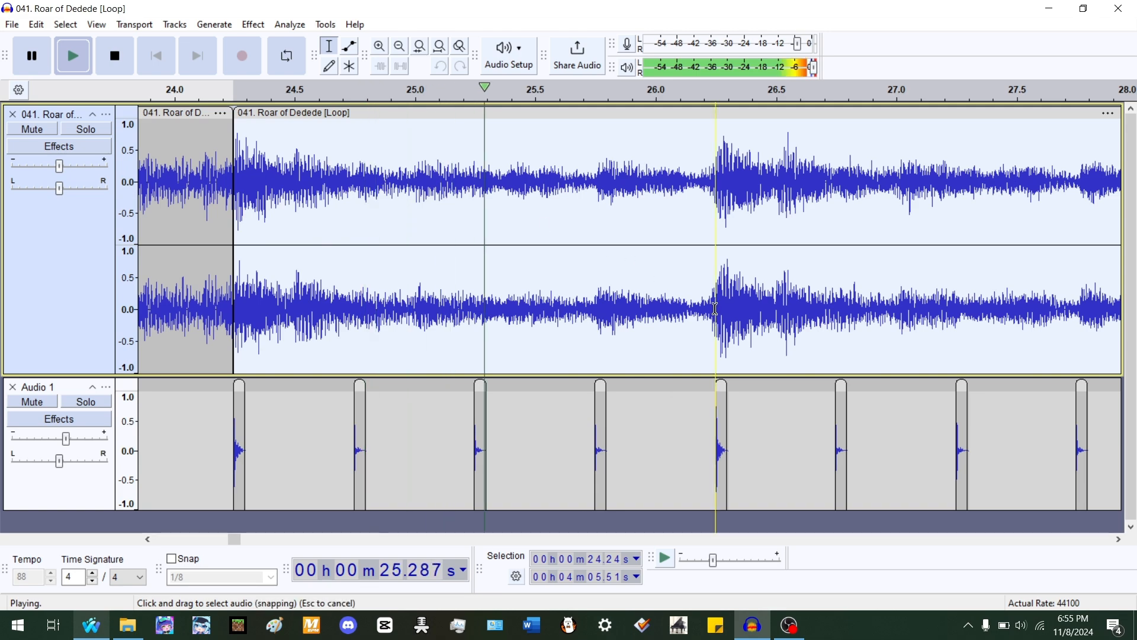
{"action": "scroll", "coordinate": [715, 309], "scroll_direction": "up", "scroll_amount": 1}
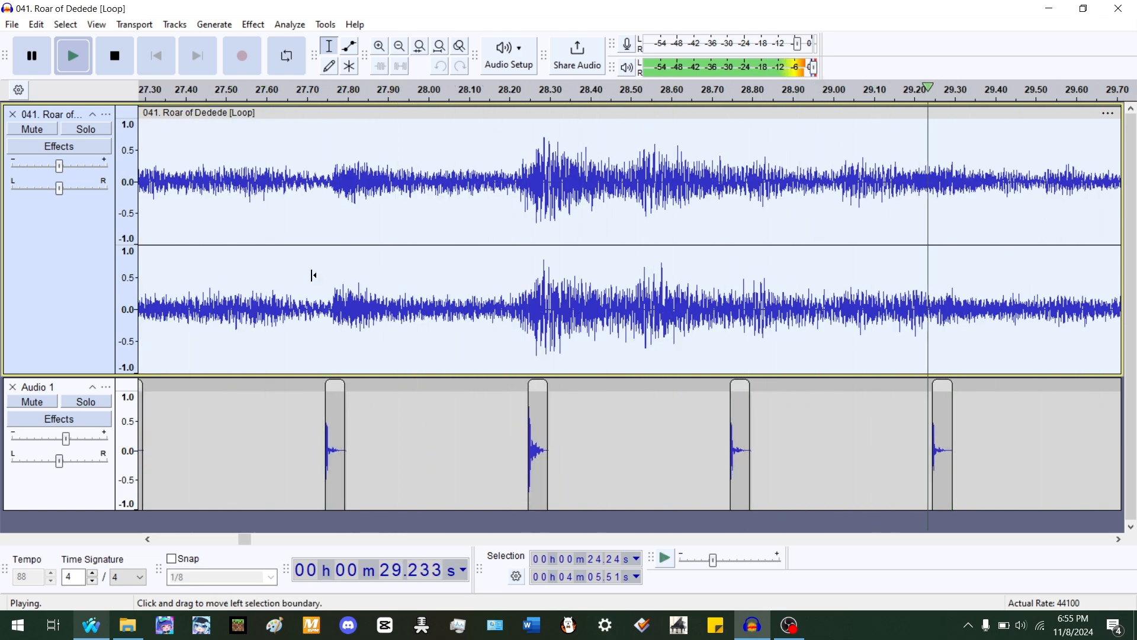
{"action": "scroll", "coordinate": [553, 256], "scroll_direction": "down", "scroll_amount": 2}
{"action": "scroll", "coordinate": [741, 312], "scroll_direction": "up", "scroll_amount": 2}
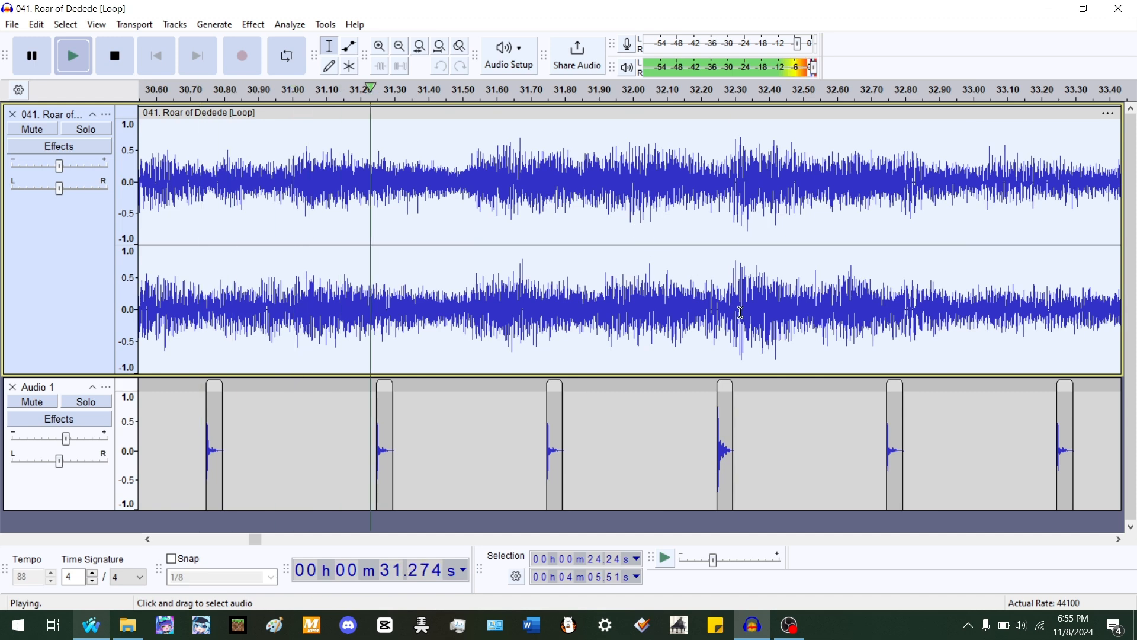
{"action": "key", "text": "space"}
- Split the song at about 32.28 s and stretch the earlier clip to about 100.4%
{"action": "left_click", "coordinate": [727, 290]}
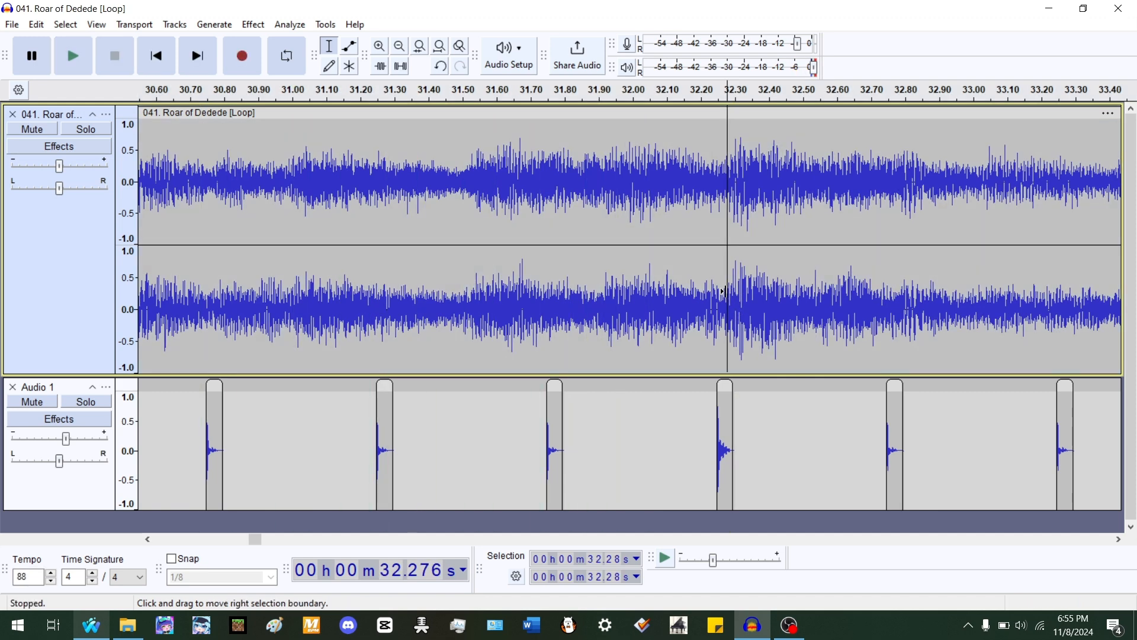
{"action": "left_click", "coordinate": [757, 286]}
{"action": "left_click", "coordinate": [728, 289]}
{"action": "key", "text": "ctrl+i"}
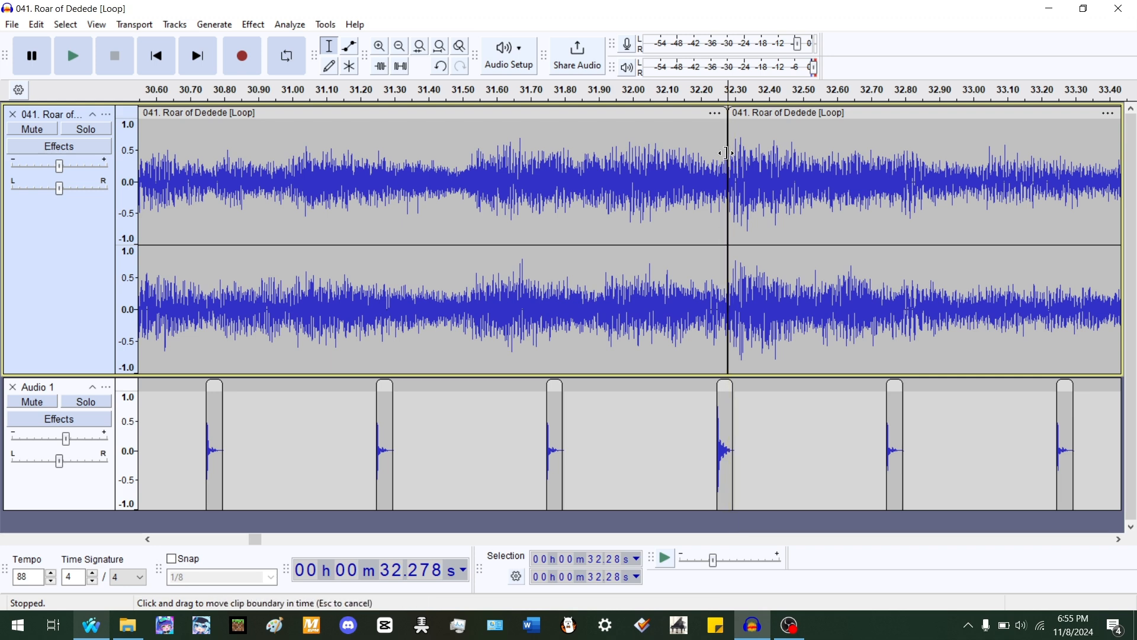
{"action": "left_click_drag", "start_coordinate": [723, 114], "coordinate": [641, 117]}
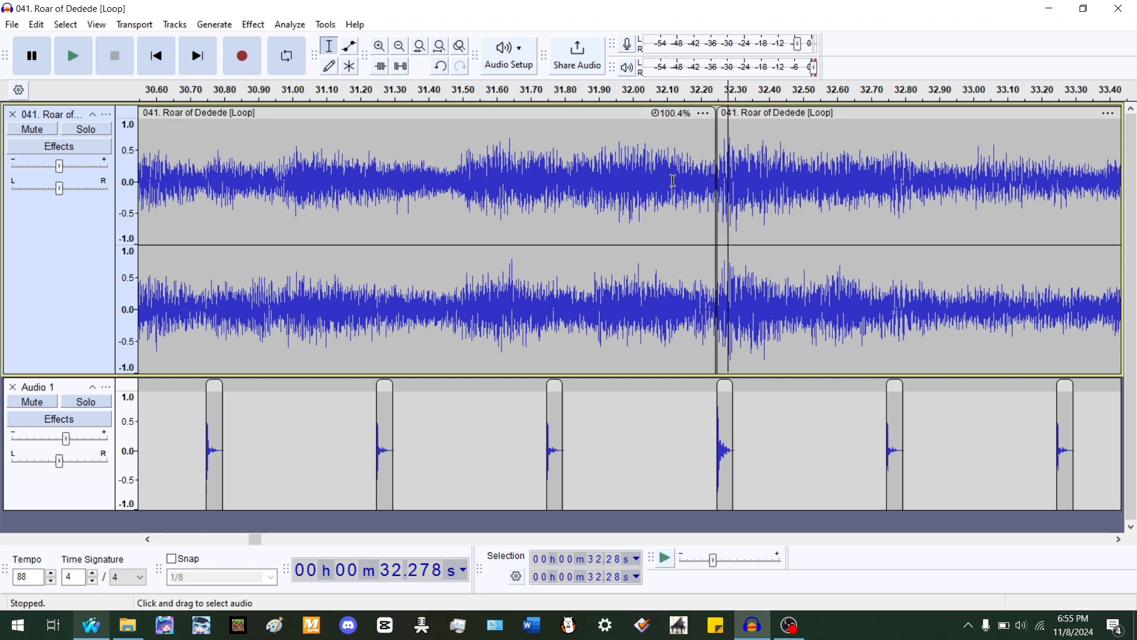
- Play the section from 24.24 s to 32.24 s to compare the song's accents with the beats
{"action": "scroll", "coordinate": [673, 181], "scroll_direction": "down", "scroll_amount": 1}
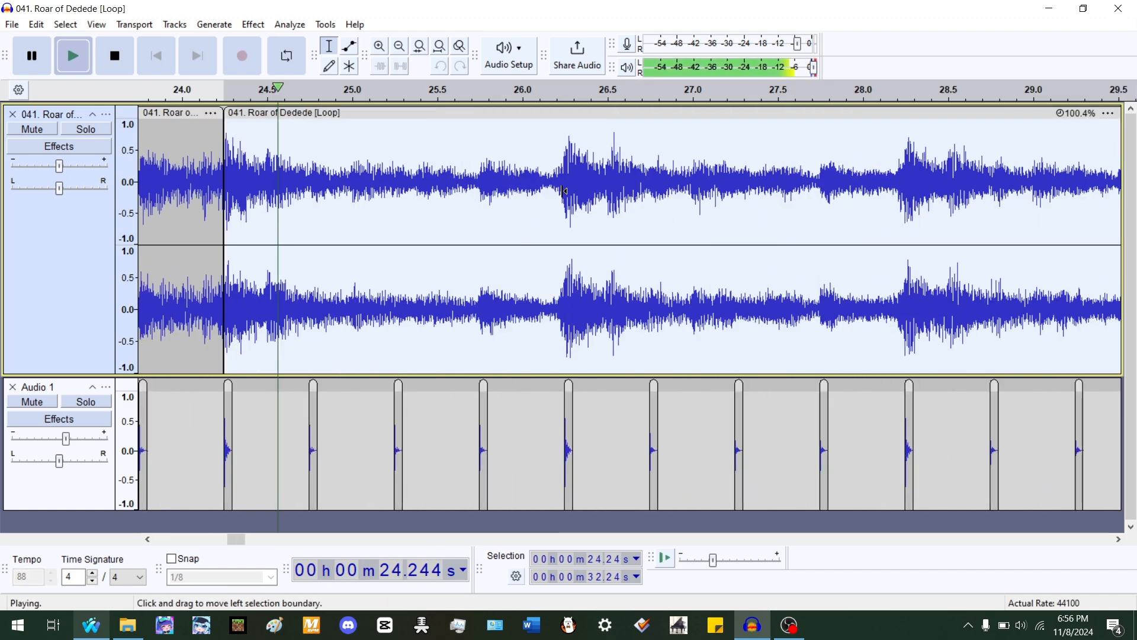
{"action": "scroll", "coordinate": [556, 193], "scroll_direction": "up", "scroll_amount": 1}
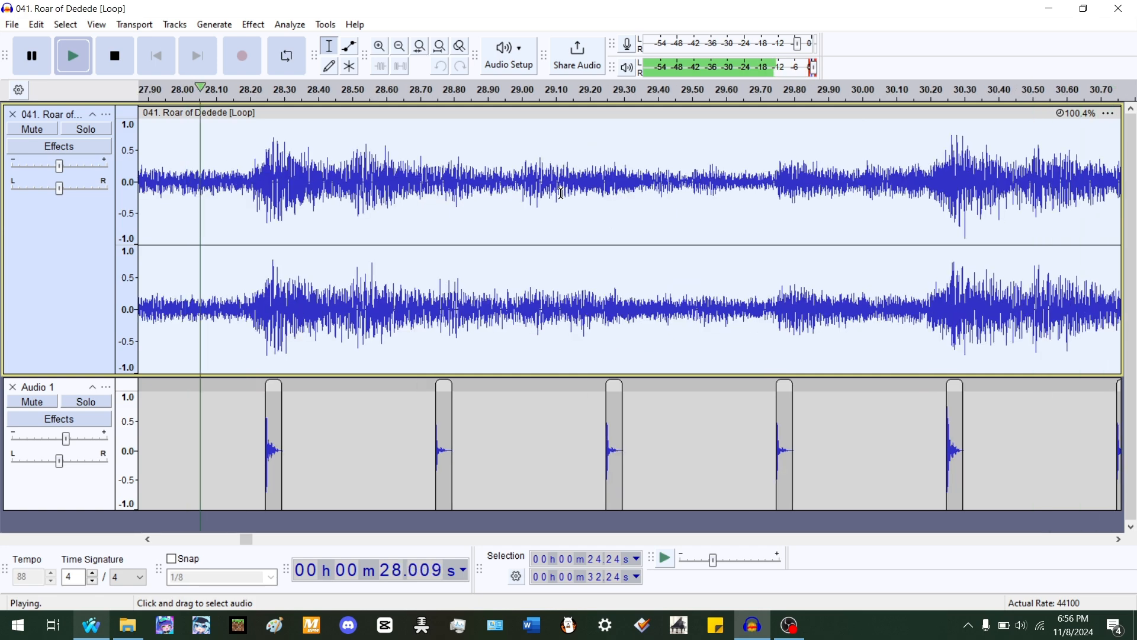
{"action": "scroll", "coordinate": [648, 213], "scroll_direction": "up", "scroll_amount": 1}
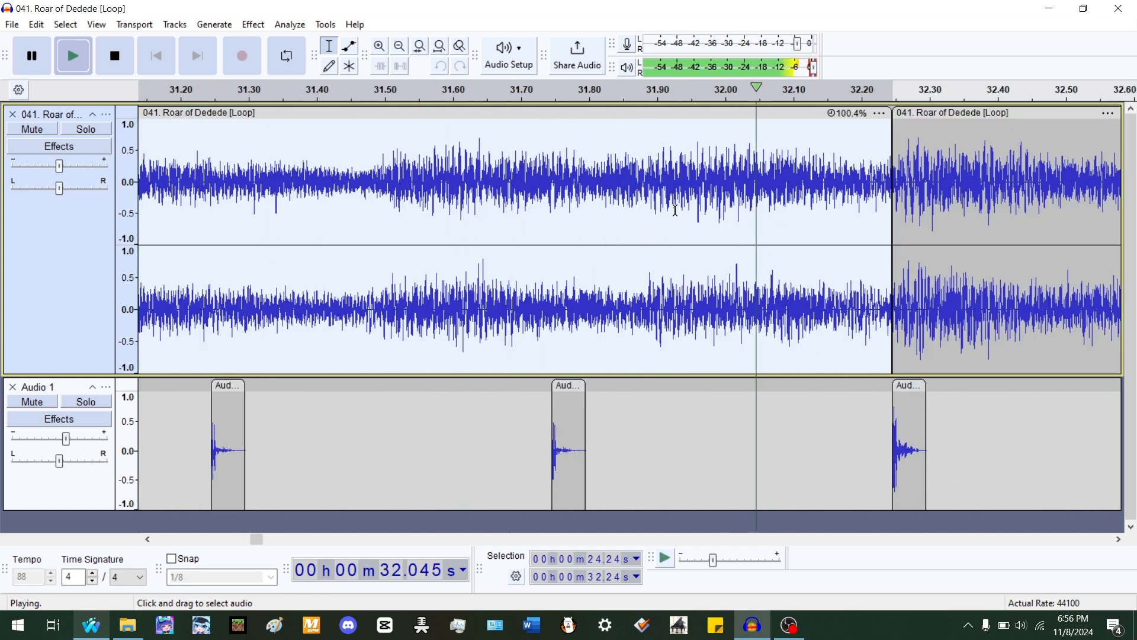
{"action": "scroll", "coordinate": [678, 215], "scroll_direction": "down", "scroll_amount": 2}
{"action": "scroll", "coordinate": [417, 319], "scroll_direction": "up", "scroll_amount": 3}
{"action": "double_click", "coordinate": [523, 321]}
{"action": "left_click", "coordinate": [523, 321]}
{"action": "scroll", "coordinate": [523, 321], "scroll_direction": "up", "scroll_amount": 2}
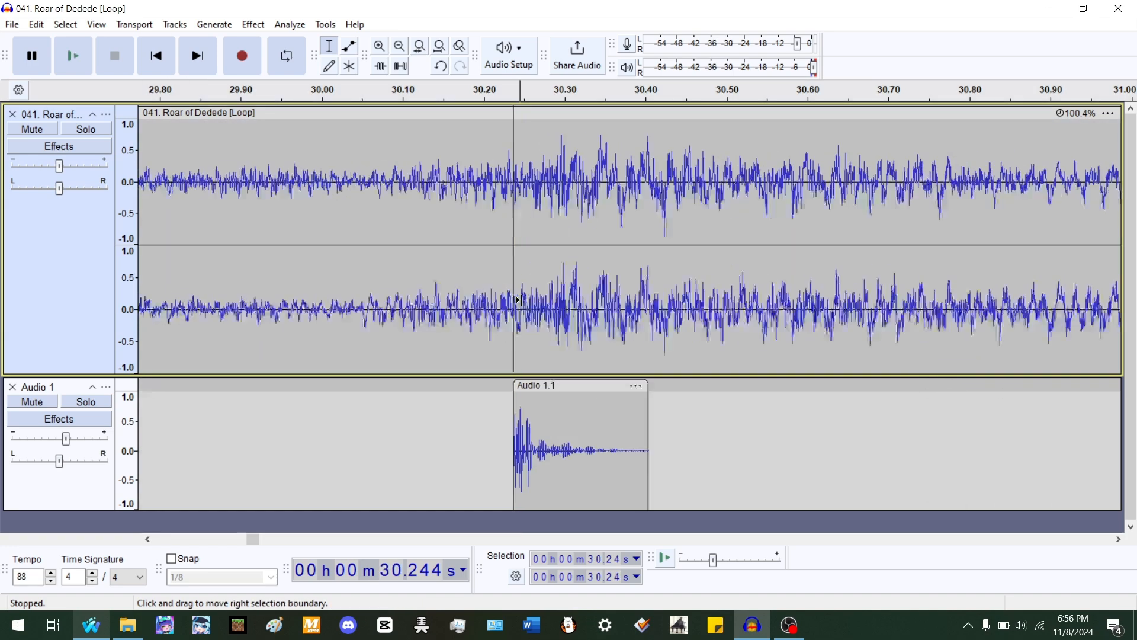
- Split the song at about 30.26 s, stretch the earlier clip to about 100.7% and the later clip to about 99.7%
{"action": "left_click", "coordinate": [558, 303]}
{"action": "key", "text": "ctrl+i"}
{"action": "scroll", "coordinate": [652, 176], "scroll_direction": "down", "scroll_amount": 2}
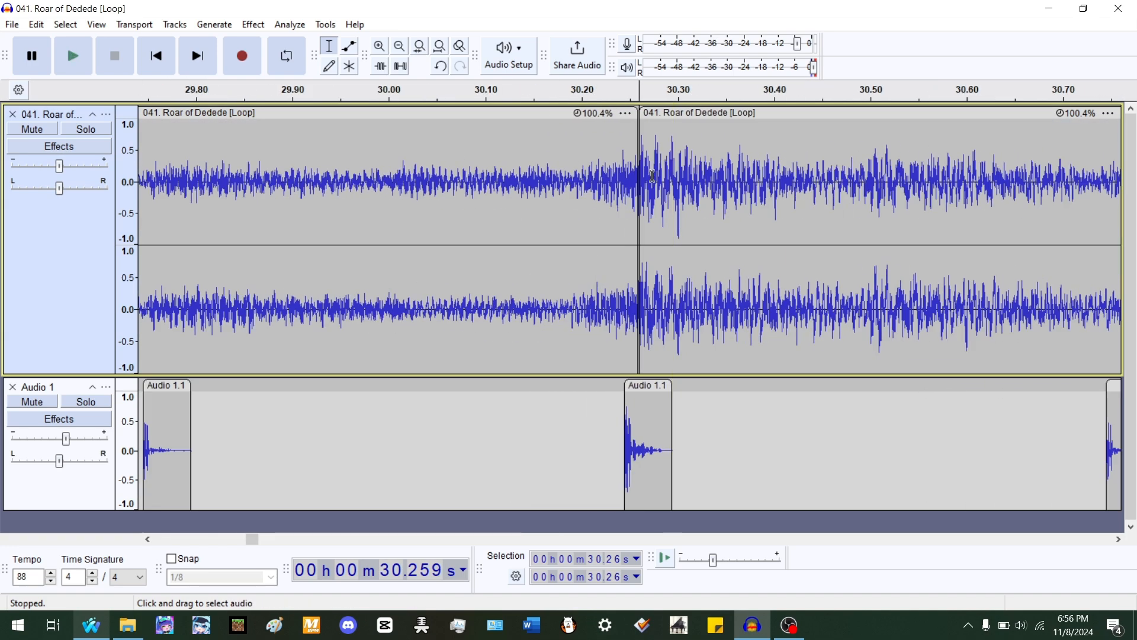
{"action": "left_click_drag", "start_coordinate": [631, 123], "coordinate": [625, 163]}
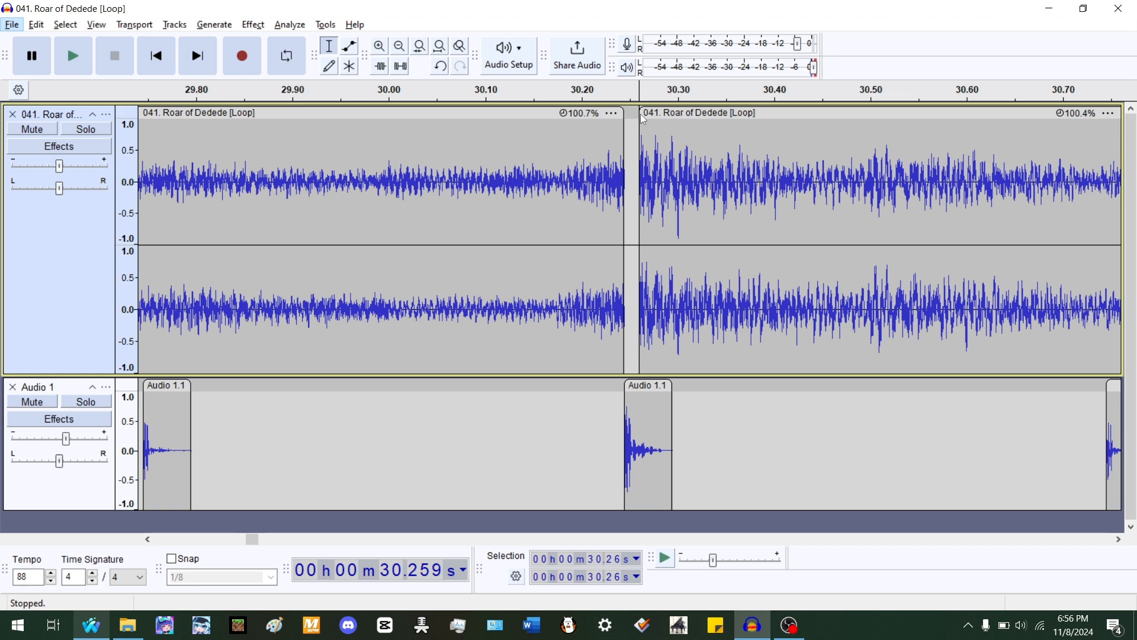
{"action": "left_click_drag", "start_coordinate": [639, 119], "coordinate": [618, 124]}
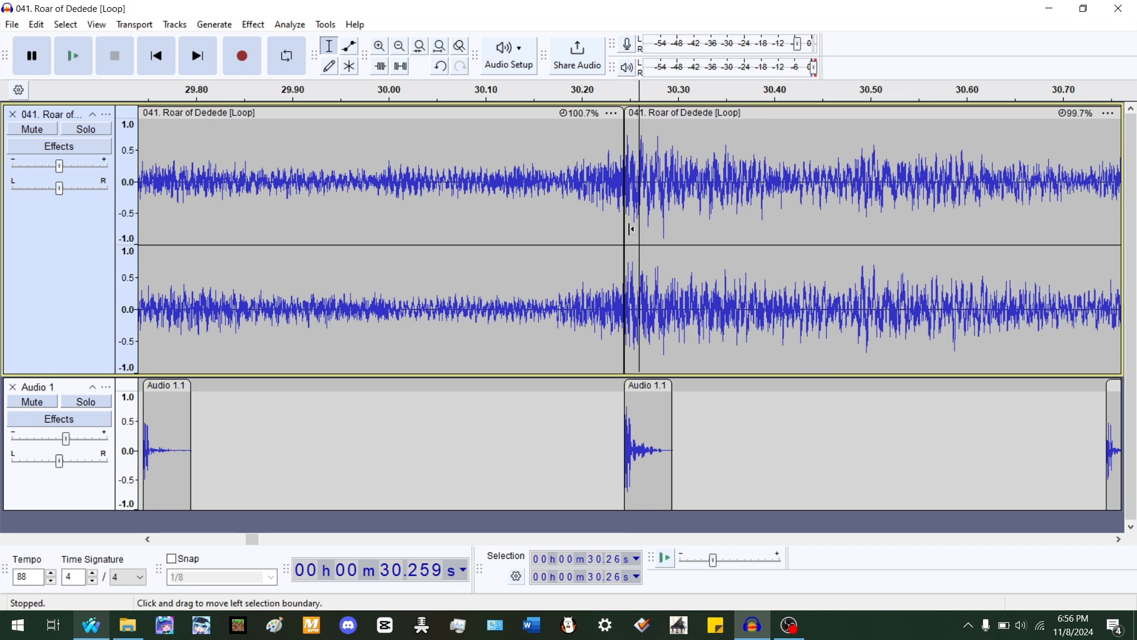
- Play the song from about 24.17 s to compare its accents with the rhythm track's beats
{"action": "scroll", "coordinate": [628, 225], "scroll_direction": "down", "scroll_amount": 4}
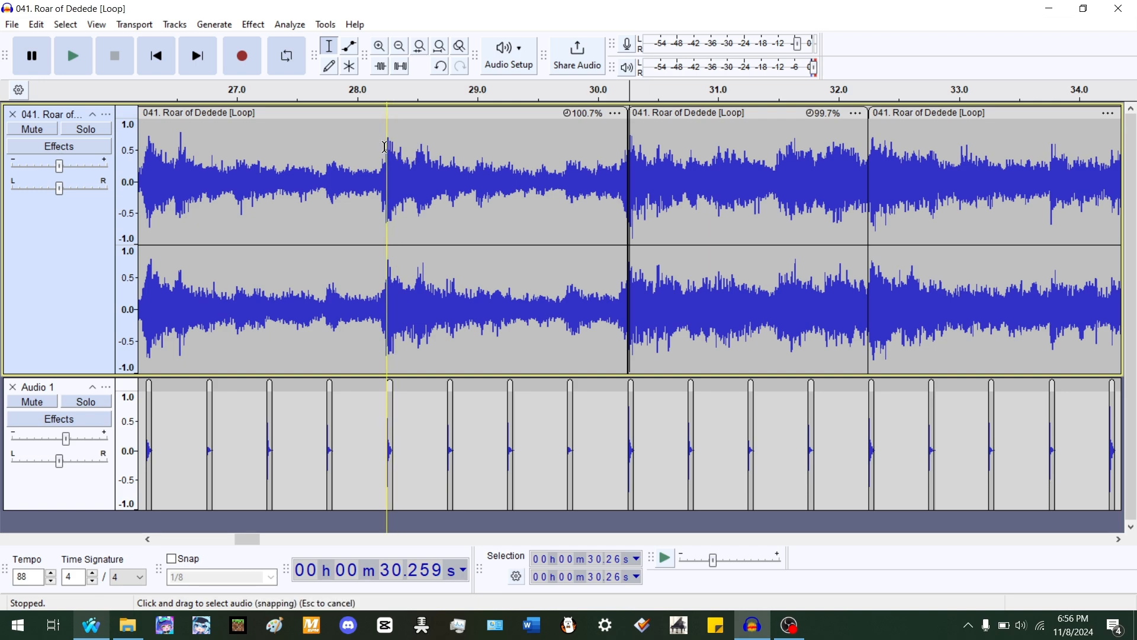
{"action": "scroll", "coordinate": [413, 157], "scroll_direction": "up", "scroll_amount": 1}
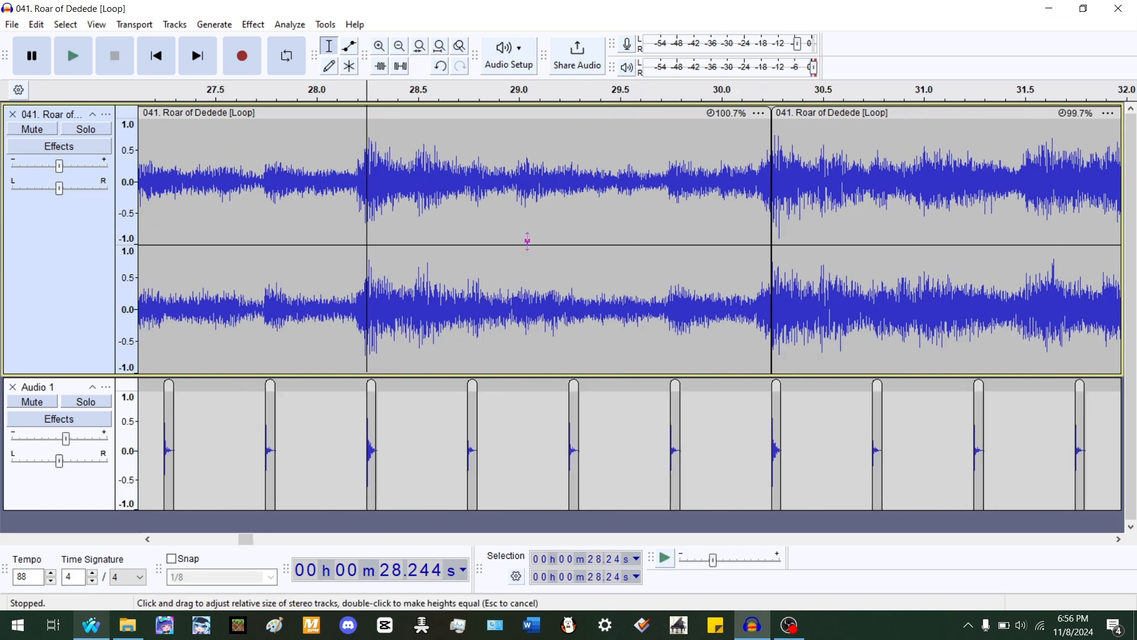
{"action": "scroll", "coordinate": [465, 207], "scroll_direction": "up", "scroll_amount": 2}
{"action": "scroll", "coordinate": [527, 199], "scroll_direction": "down", "scroll_amount": 5}
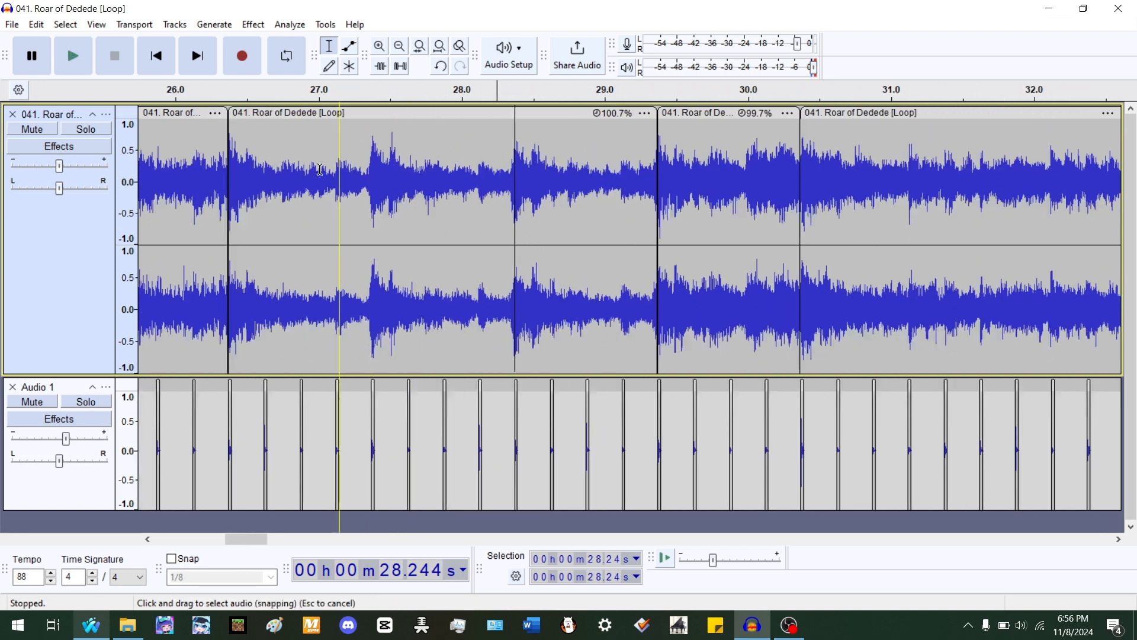
{"action": "left_click", "coordinate": [223, 180]}
{"action": "key", "text": "space"}
{"action": "scroll", "coordinate": [285, 188], "scroll_direction": "up", "scroll_amount": 1}
{"action": "scroll", "coordinate": [312, 190], "scroll_direction": "up", "scroll_amount": 3}
{"action": "key", "text": "space"}
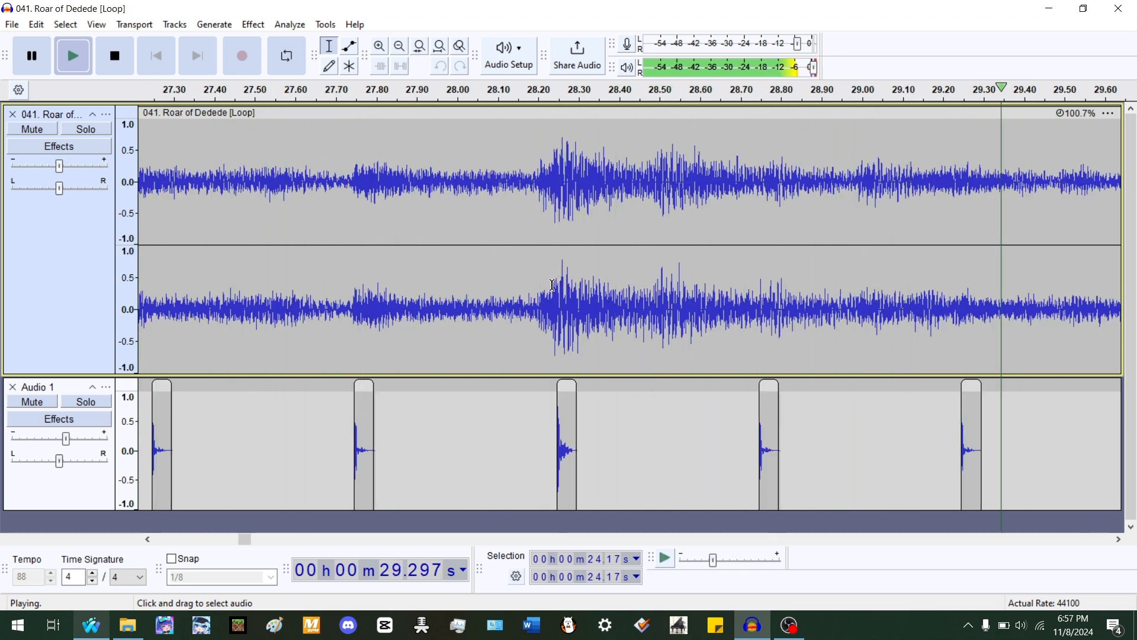
{"action": "scroll", "coordinate": [384, 264], "scroll_direction": "down", "scroll_amount": 2}
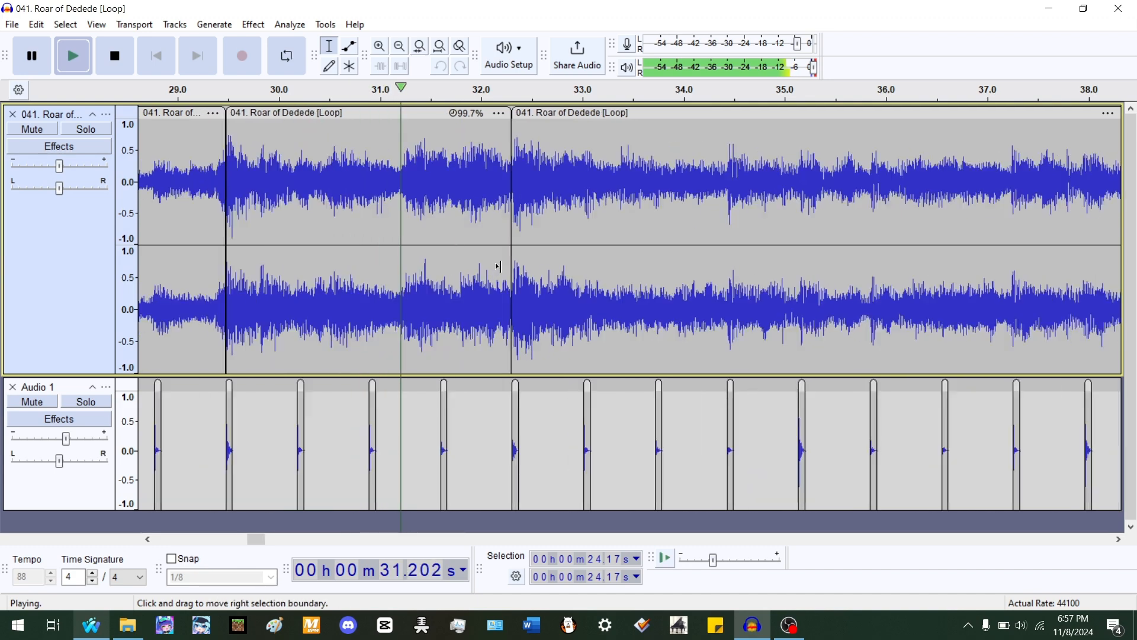
{"action": "scroll", "coordinate": [533, 237], "scroll_direction": "up", "scroll_amount": 3}
- Select the clip starting at 32.24 s and play it to check its accents against the beats
{"action": "double_click", "coordinate": [584, 197]}
{"action": "key", "text": "space"}
{"action": "scroll", "coordinate": [478, 222], "scroll_direction": "down", "scroll_amount": 3}
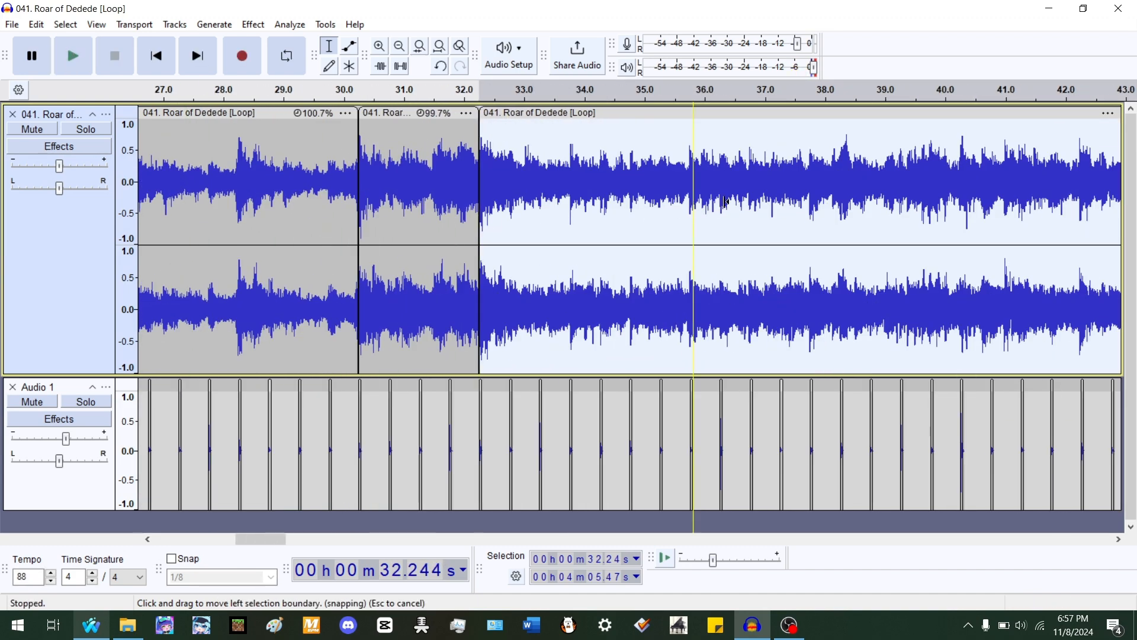
{"action": "scroll", "coordinate": [527, 218], "scroll_direction": "up", "scroll_amount": 4}
{"action": "key", "text": "space"}
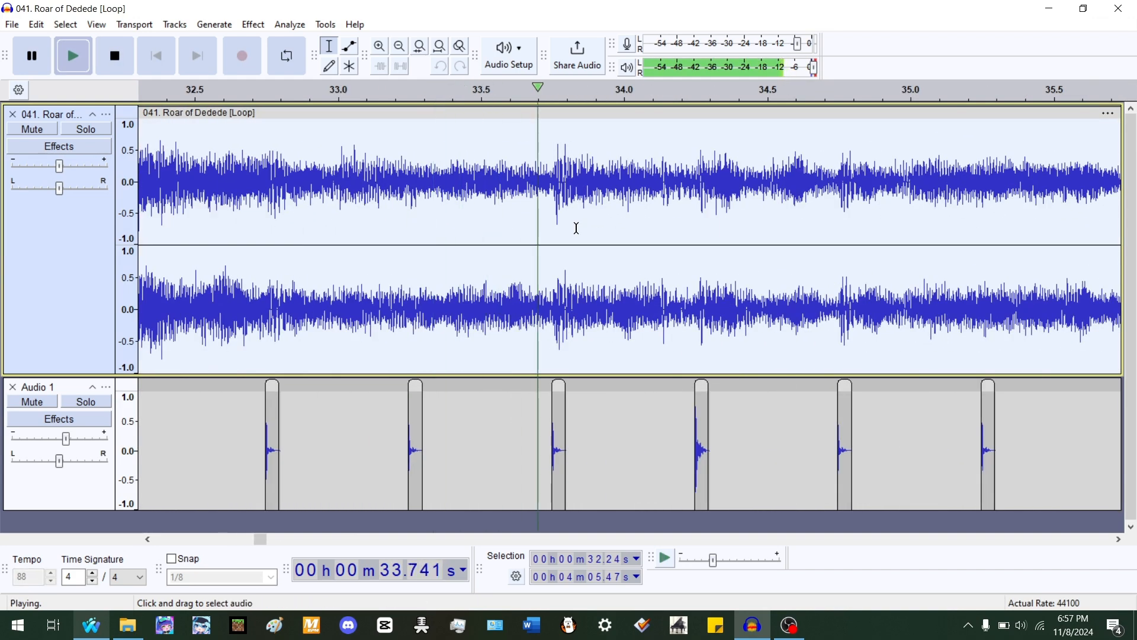
{"action": "scroll", "coordinate": [576, 228], "scroll_direction": "up", "scroll_amount": 1}
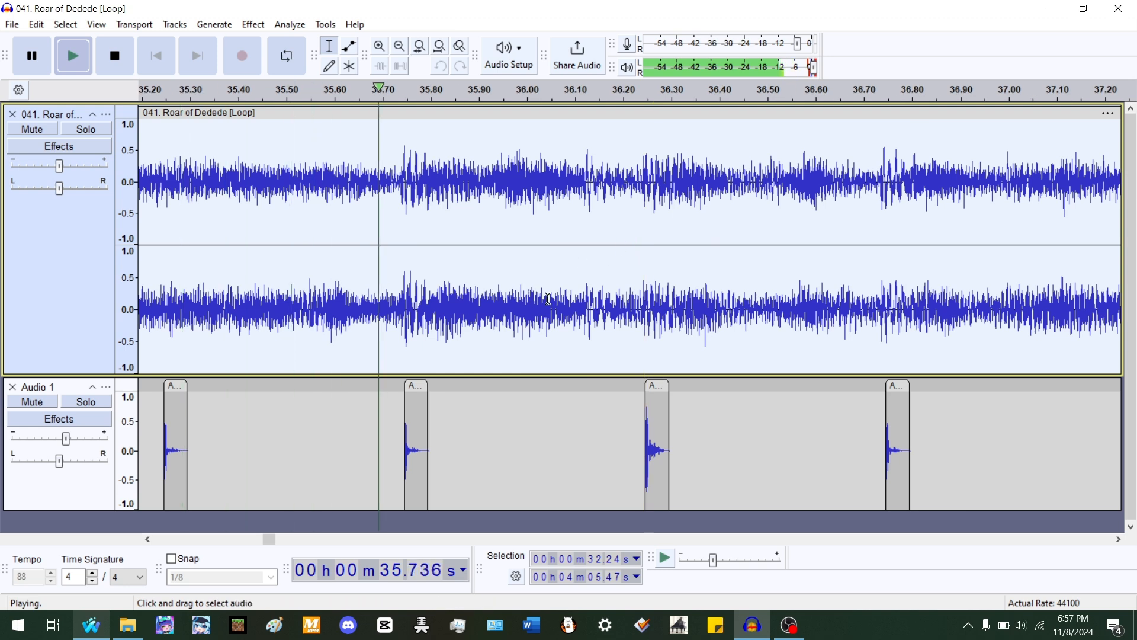
{"action": "key", "text": "space"}
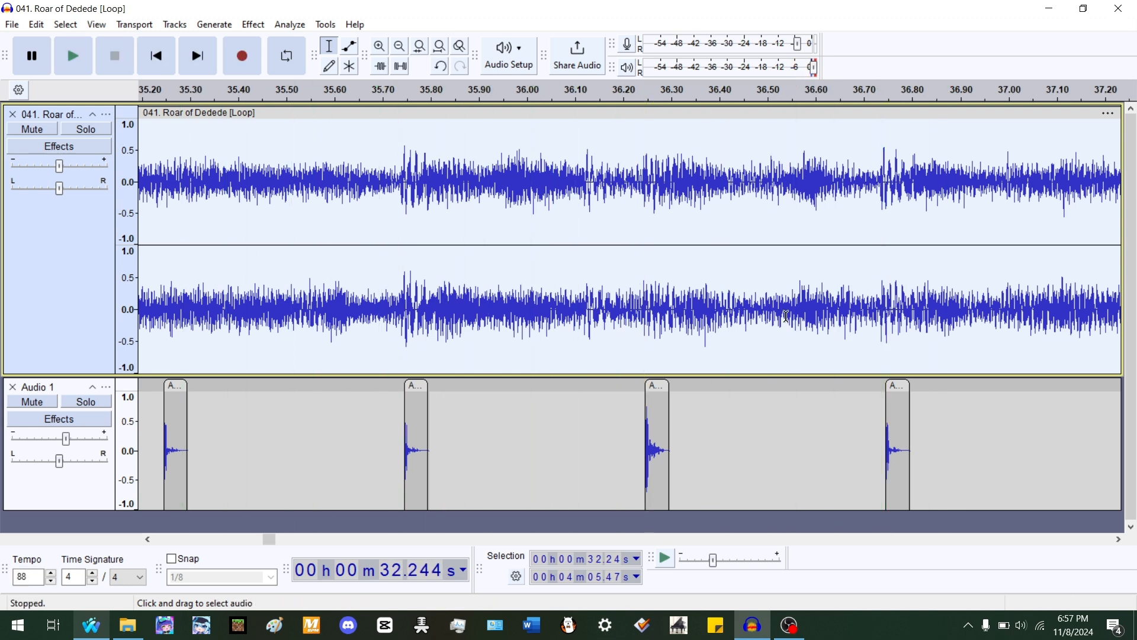
- Split the song at about 35.73 s and stretch the earlier clip to about 99.7%
{"action": "left_click", "coordinate": [400, 290]}
{"action": "key", "text": "ctrl+i"}
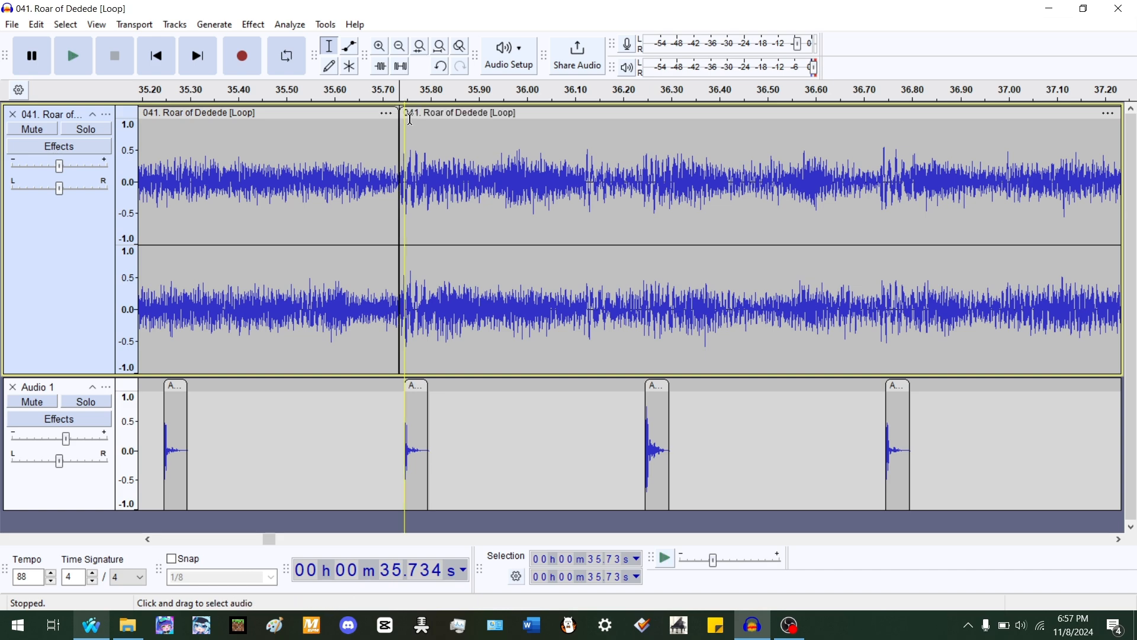
{"action": "left_click_drag", "start_coordinate": [401, 118], "coordinate": [437, 121]}
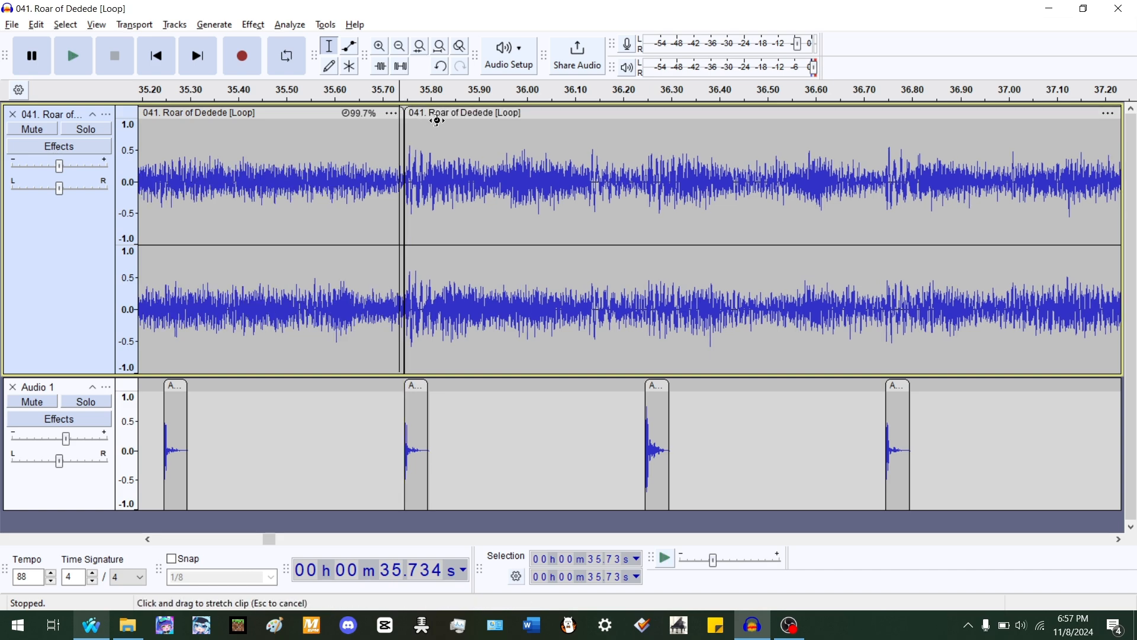
{"action": "scroll", "coordinate": [808, 236], "scroll_direction": "down", "scroll_amount": 3, "text": "ctrl"}
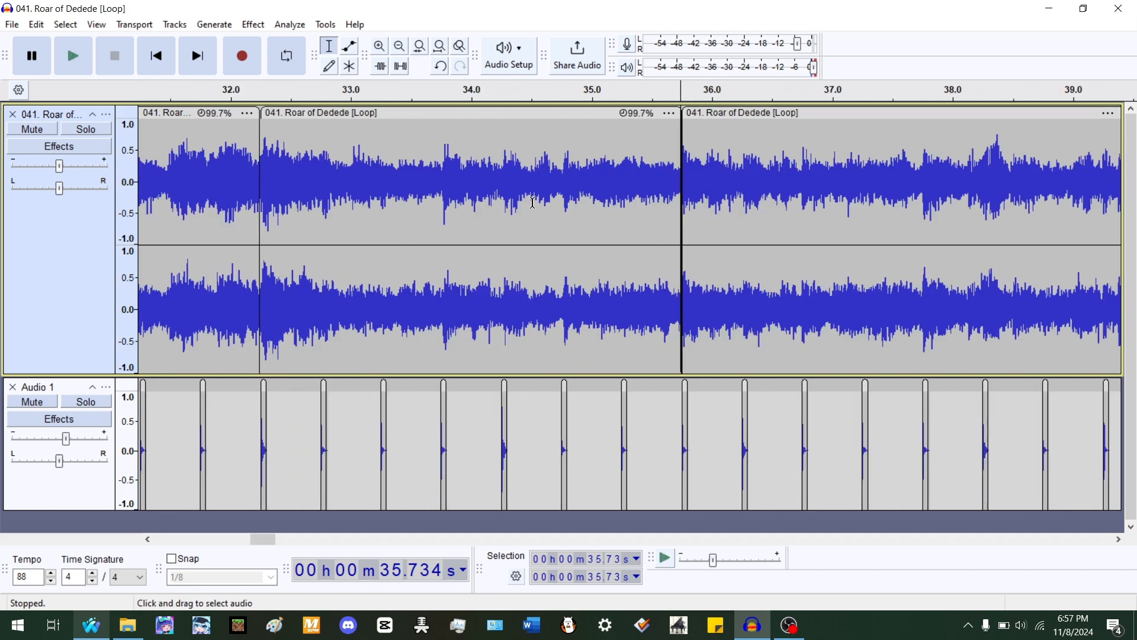
- Split the clip at about 33.76 s and stretch the earlier part to about 100.5%
{"action": "key", "text": "space"}
{"action": "key", "text": "space"}
{"action": "scroll", "coordinate": [367, 237], "scroll_direction": "up", "scroll_amount": 2, "text": "ctrl"}
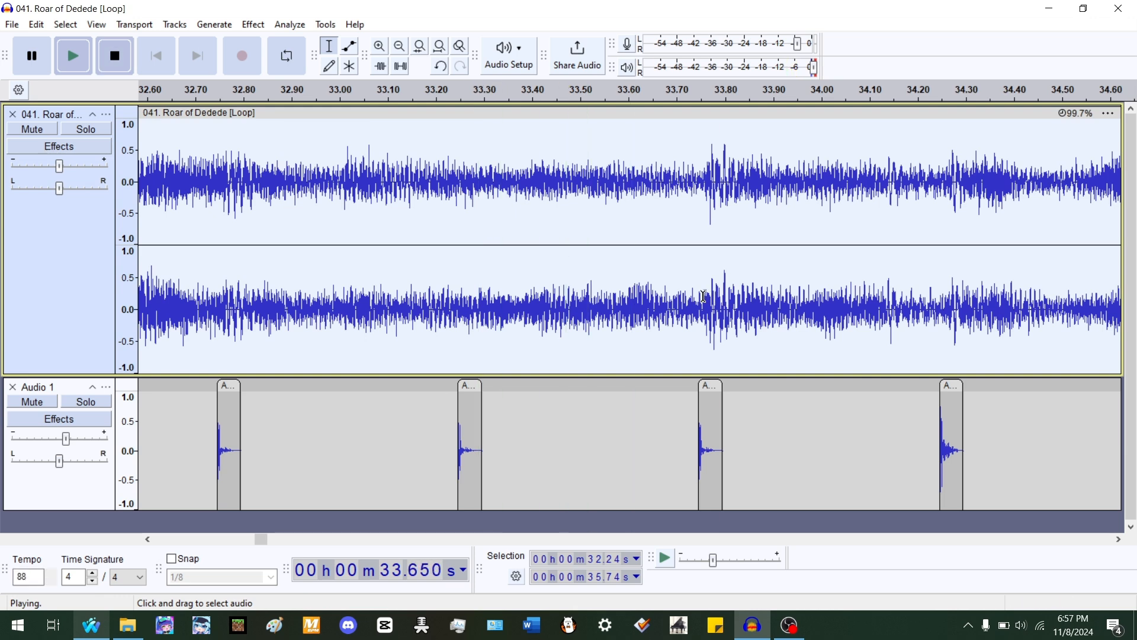
{"action": "key", "text": "space"}
{"action": "left_click", "coordinate": [704, 196]}
{"action": "key", "text": "ctrl+i"}
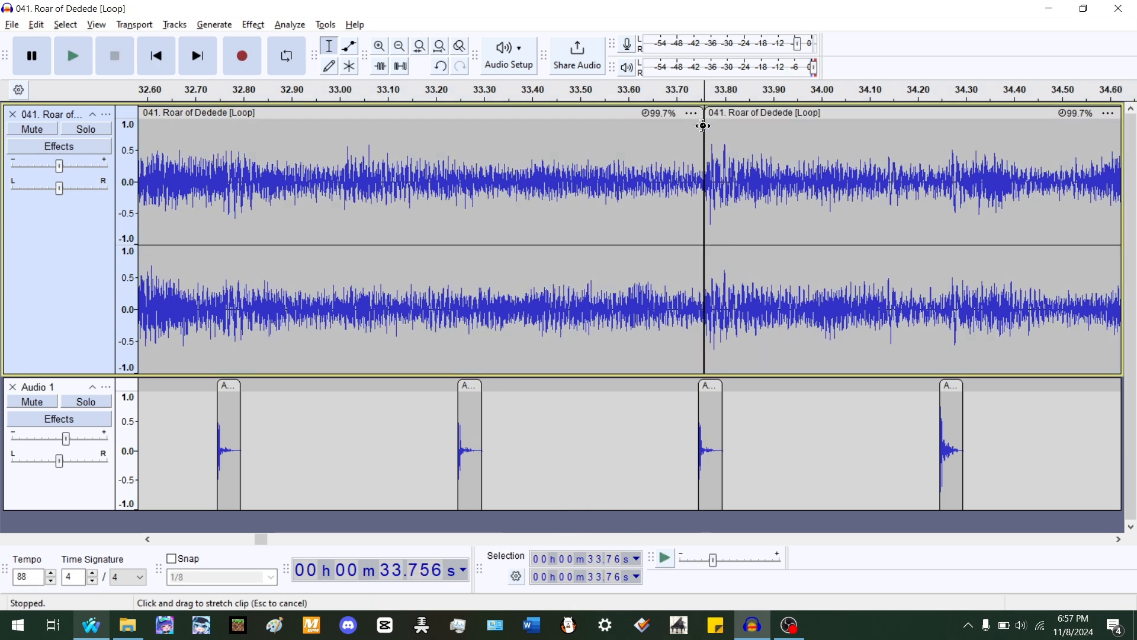
{"action": "left_click_drag", "start_coordinate": [703, 126], "coordinate": [675, 112]}
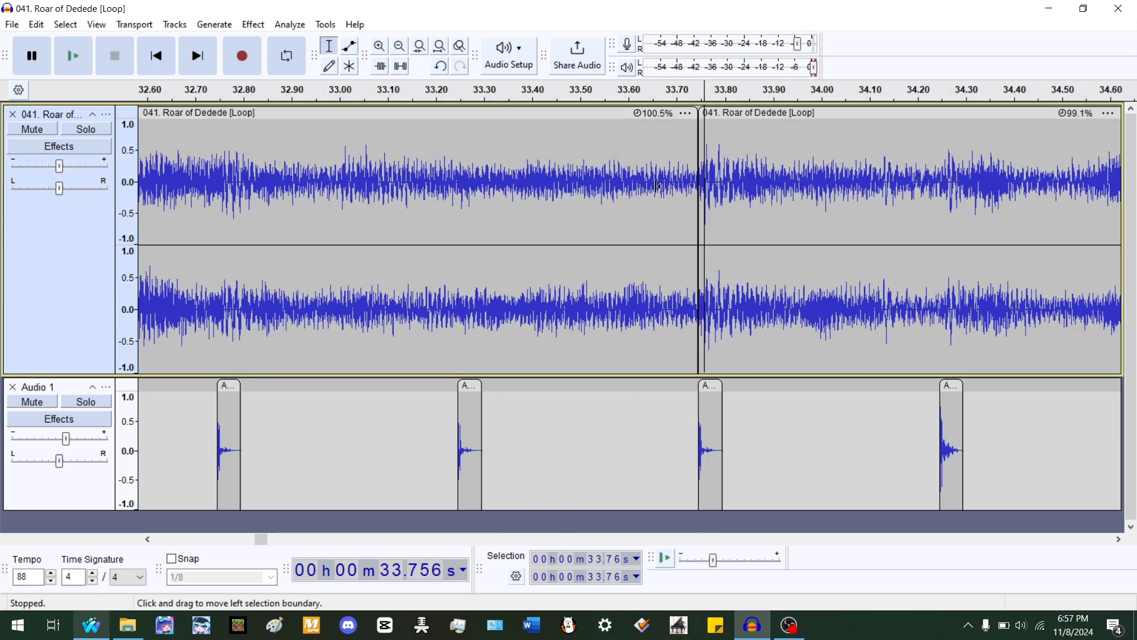
- Split the clip at about 34.76 s and stretch the earlier part to about 100.2%
{"action": "scroll", "coordinate": [598, 154], "scroll_direction": "down", "scroll_amount": 2, "text": "ctrl"}
{"action": "left_click", "coordinate": [435, 160]}
{"action": "scroll", "coordinate": [461, 166], "scroll_direction": "up", "scroll_amount": 2, "text": "ctrl"}
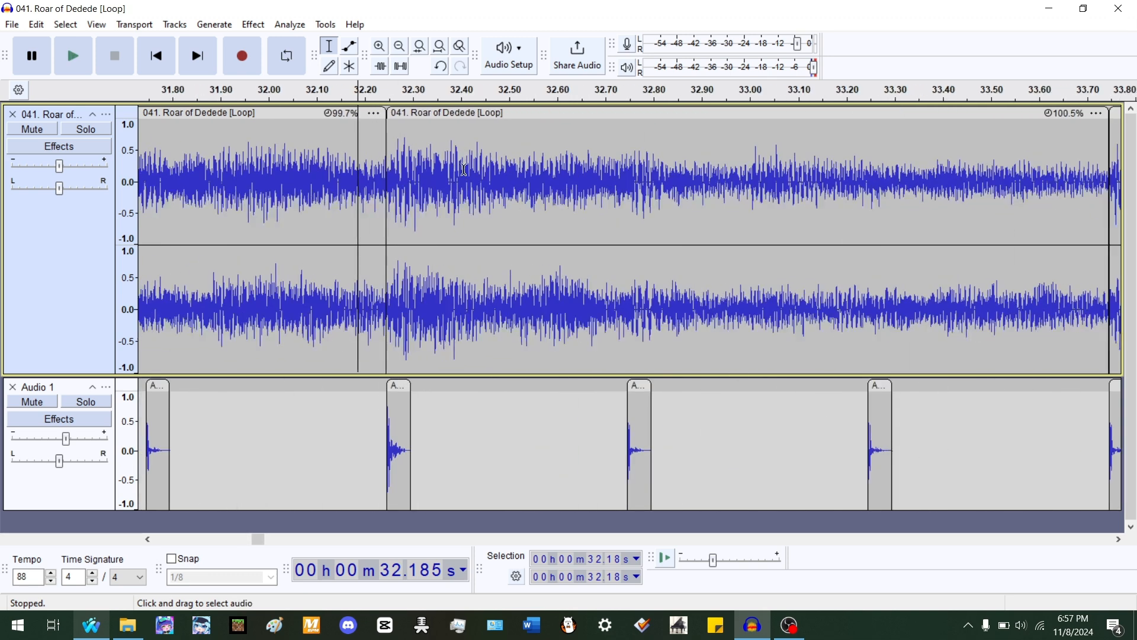
{"action": "key", "text": "space"}
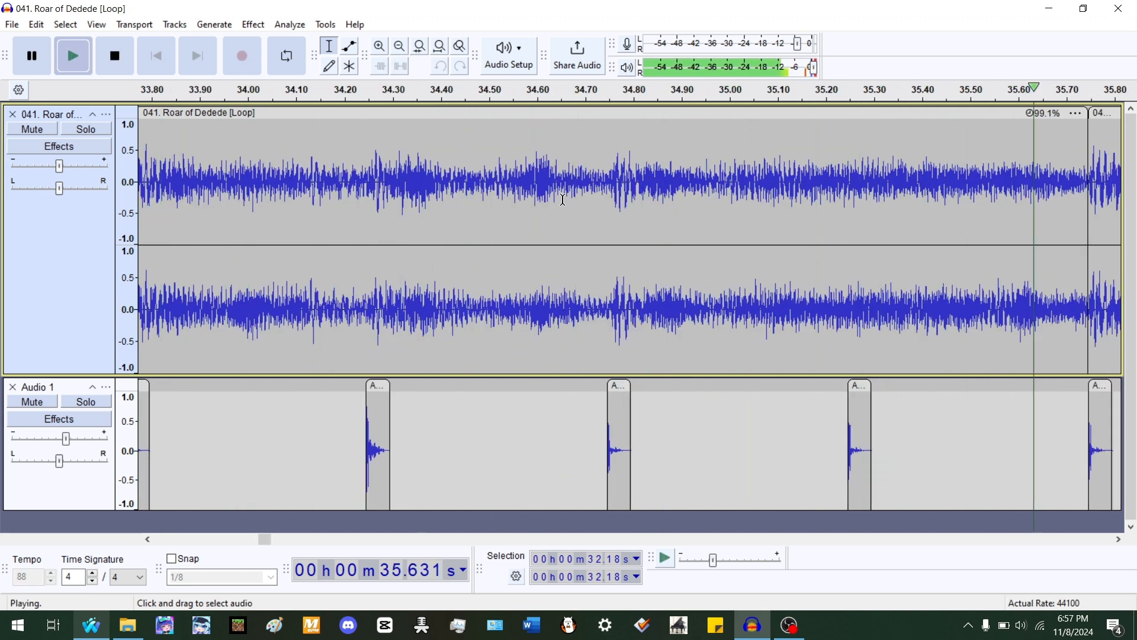
{"action": "key", "text": "space"}
{"action": "left_click", "coordinate": [608, 181]}
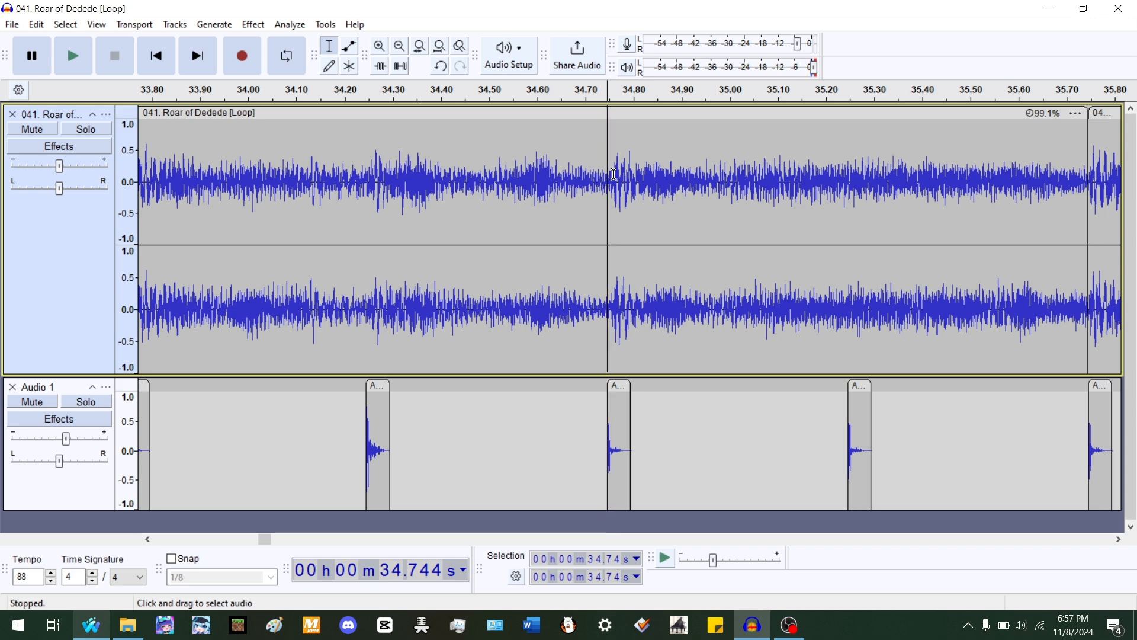
{"action": "left_click", "coordinate": [613, 170]}
{"action": "key", "text": "ctrl+i"}
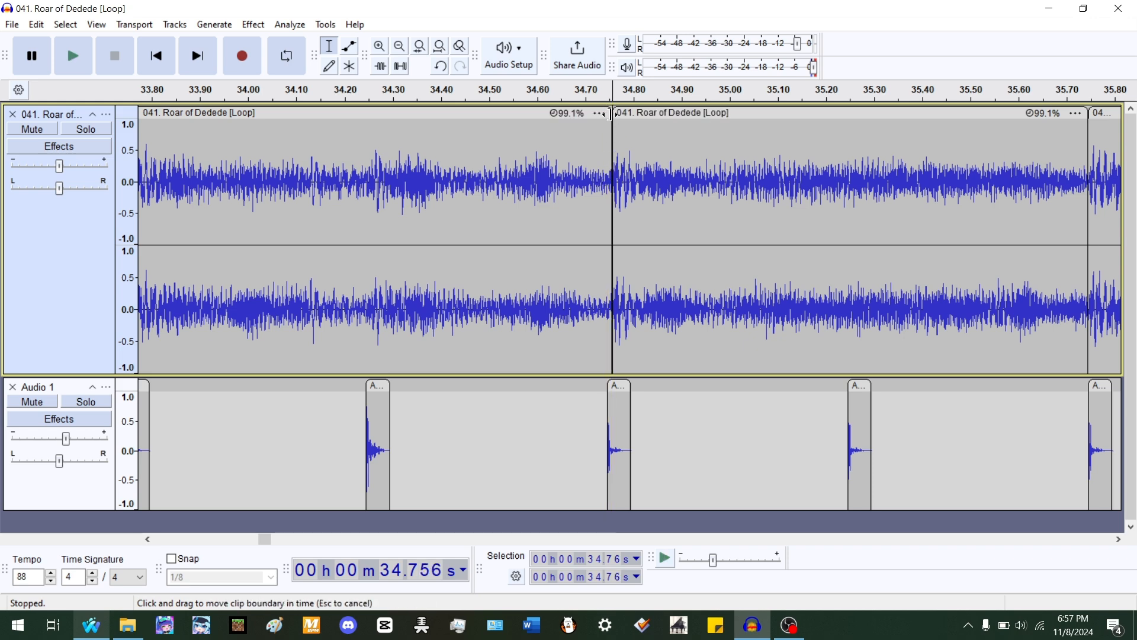
{"action": "left_click_drag", "start_coordinate": [607, 114], "coordinate": [607, 117]}
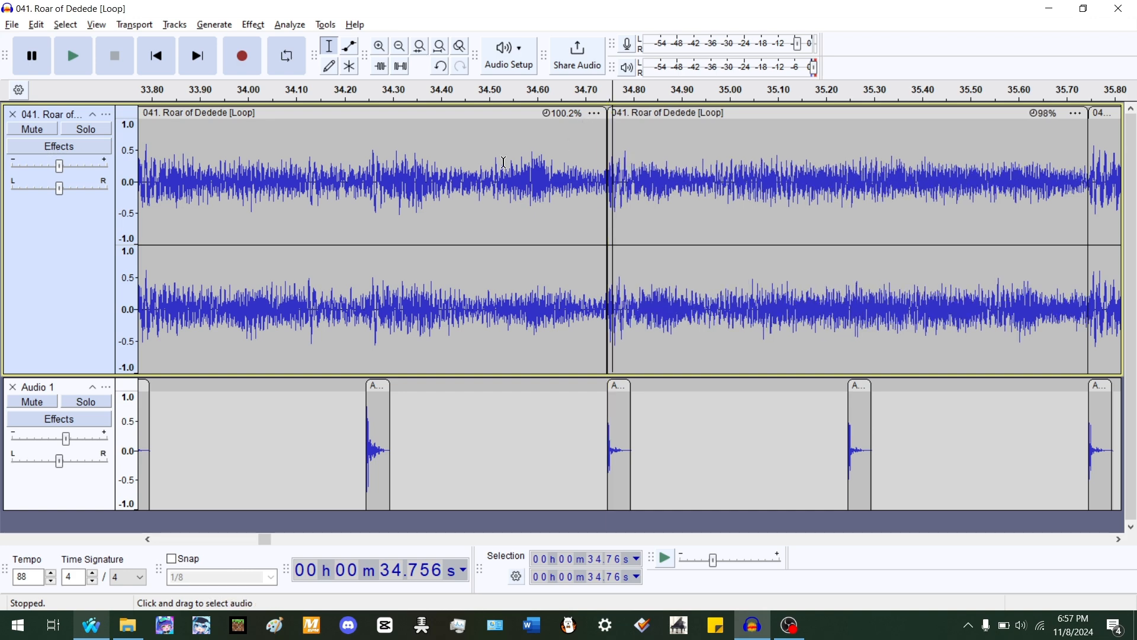
- Play the song from about 34.19 s to compare its accents with the beats
{"action": "left_click", "coordinate": [339, 169]}
{"action": "key", "text": "space"}
{"action": "scroll", "coordinate": [340, 169], "scroll_direction": "down", "scroll_amount": 1}
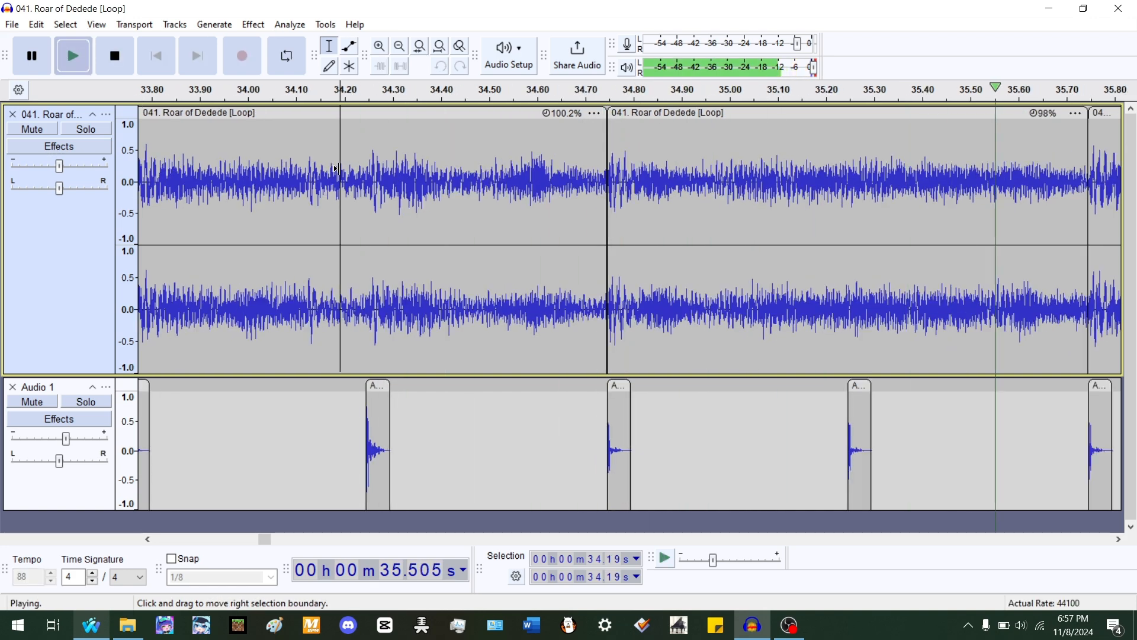
{"action": "scroll", "coordinate": [345, 172], "scroll_direction": "down", "scroll_amount": 2}
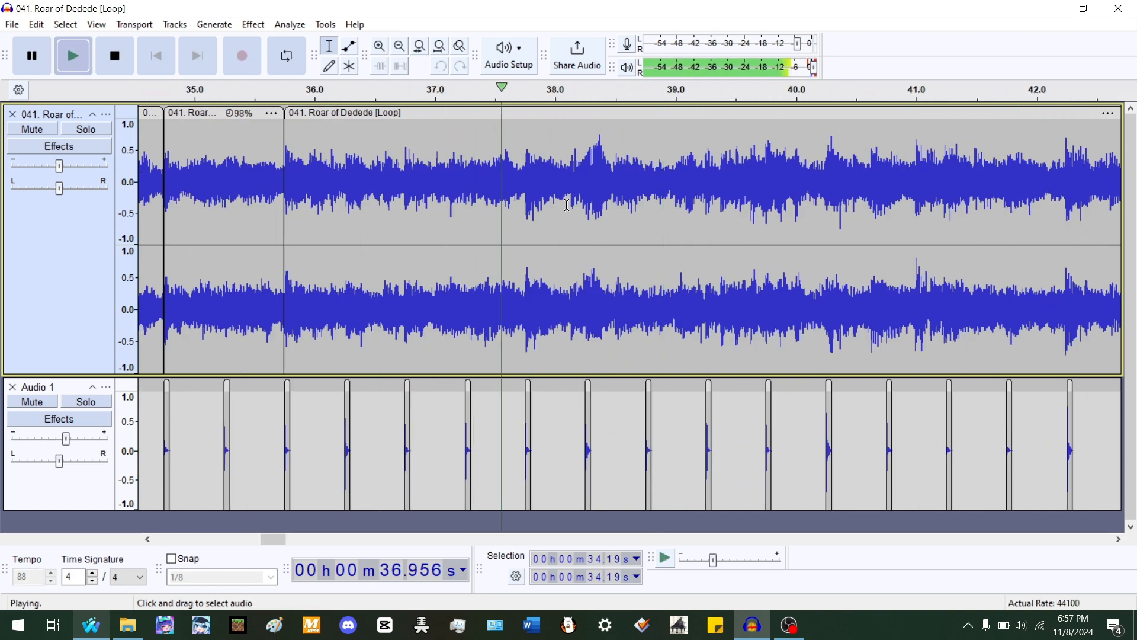
{"action": "scroll", "coordinate": [606, 207], "scroll_direction": "up", "scroll_amount": 3}
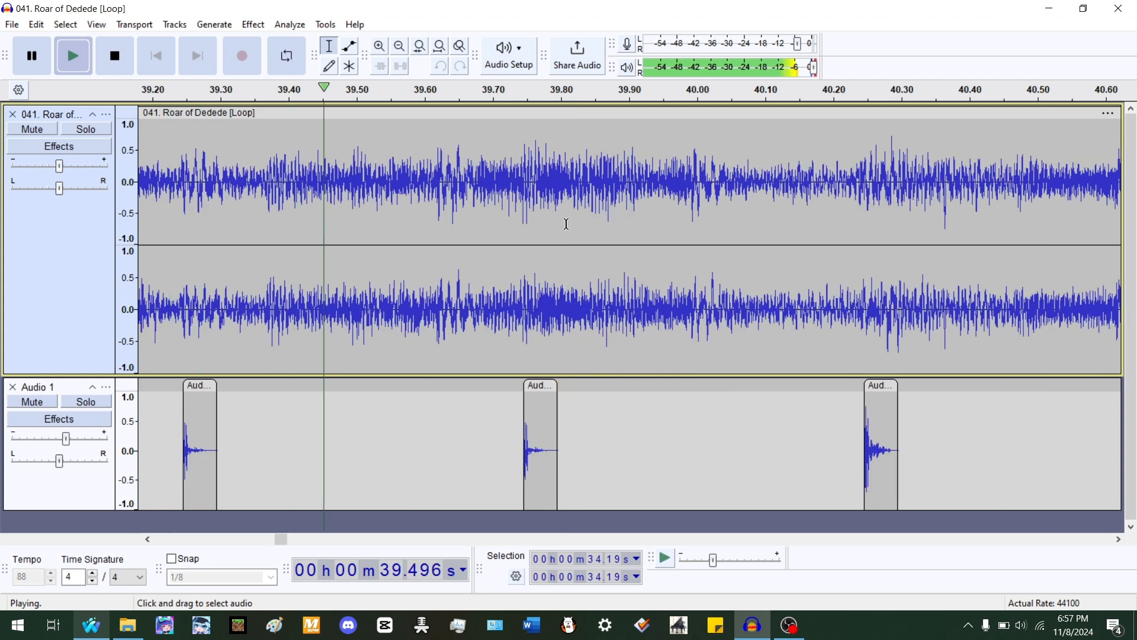
{"action": "scroll", "coordinate": [616, 234], "scroll_direction": "down", "scroll_amount": 1}
{"action": "key", "text": "space"}
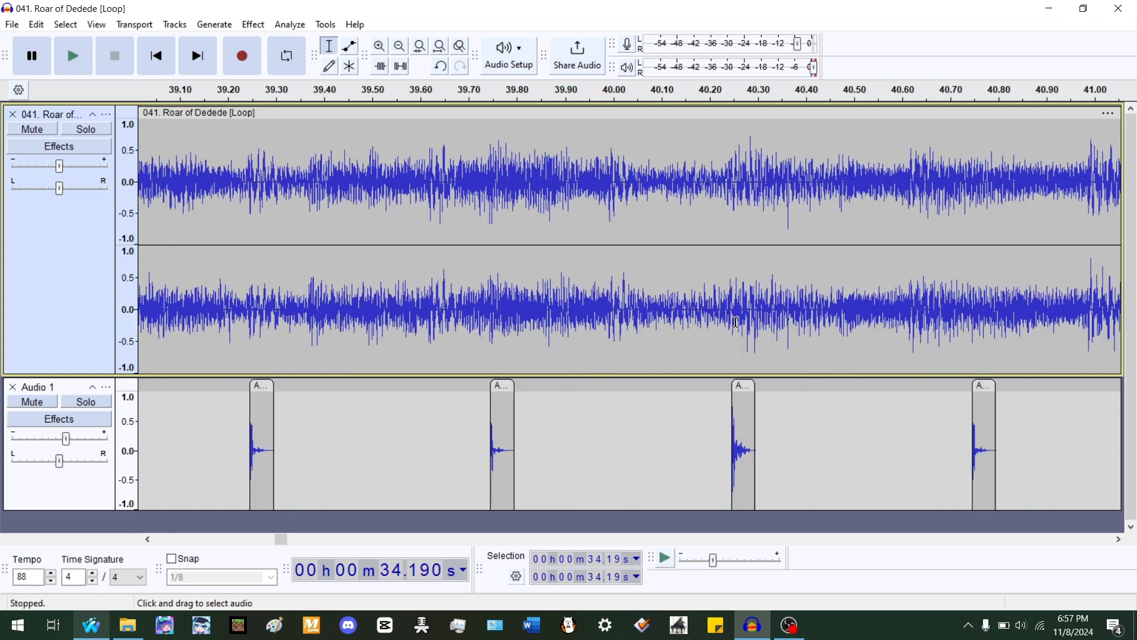
- Split the song at about 40.24 s and undo the split
{"action": "left_click", "coordinate": [731, 320]}
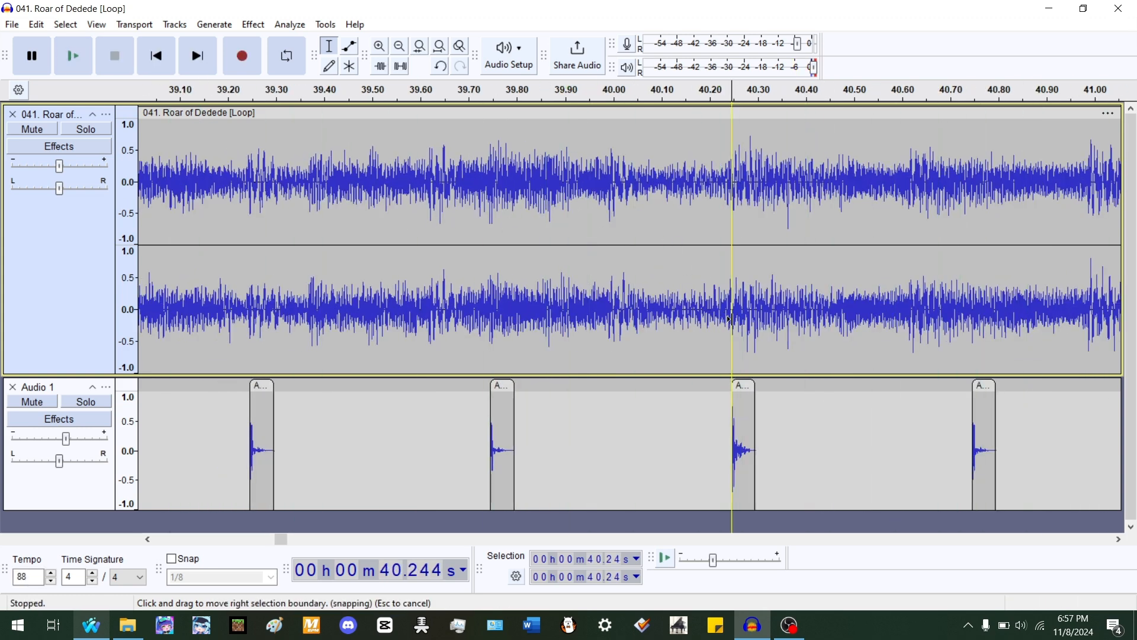
{"action": "key", "text": "space"}
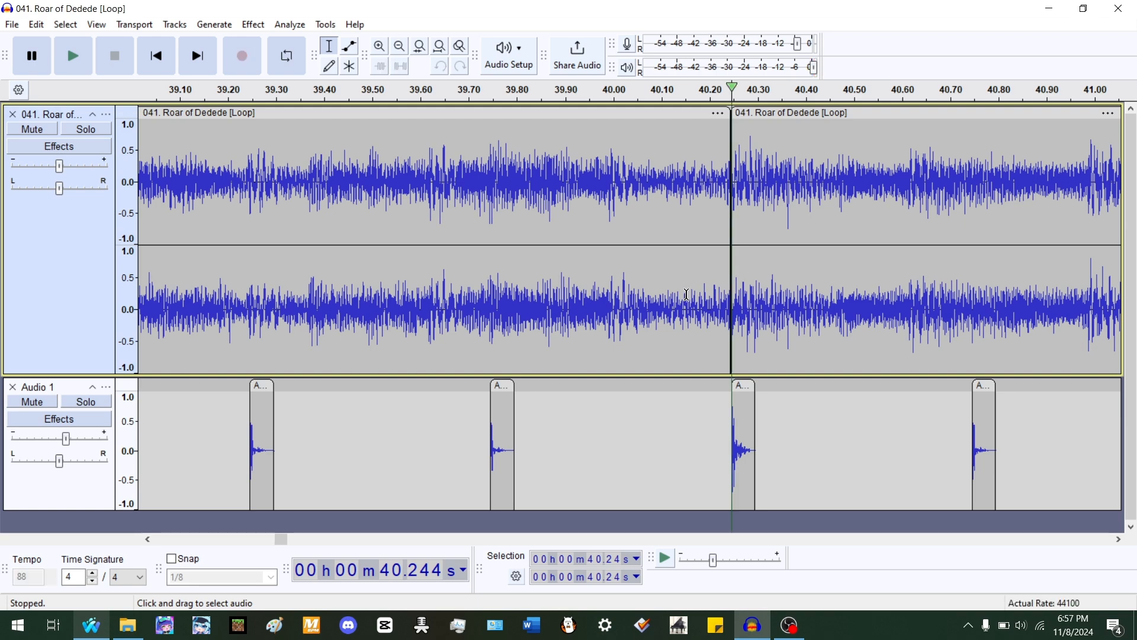
{"action": "key", "text": "space"}
{"action": "scroll", "coordinate": [933, 252], "scroll_direction": "down", "scroll_amount": 2}
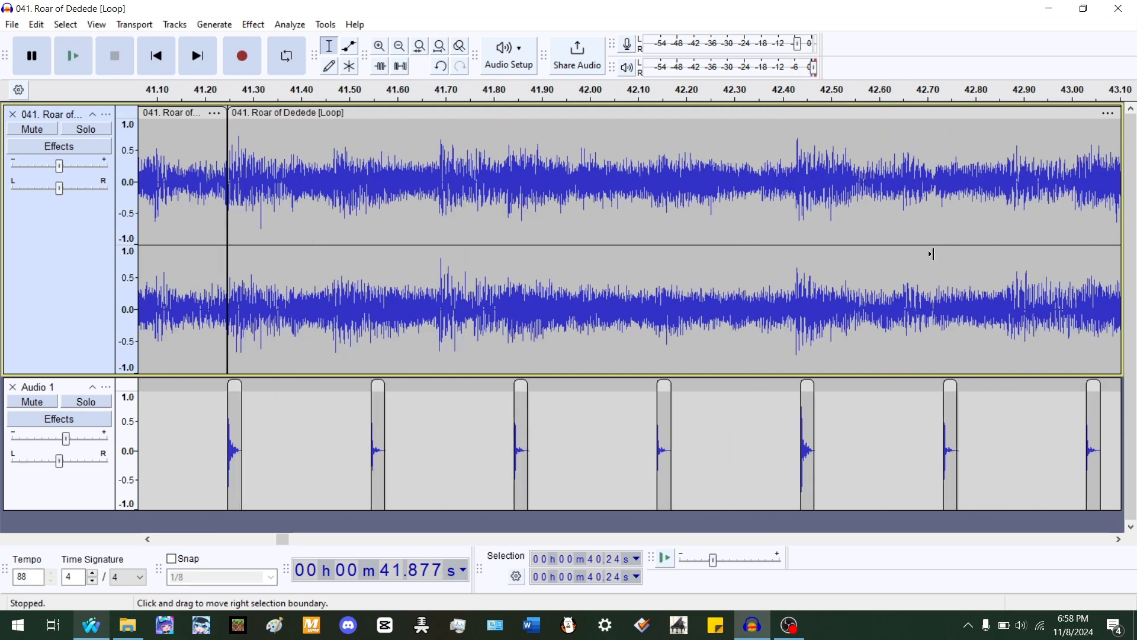
{"action": "key", "text": "ctrl+z"}
- Split the song at about 40.23 s and stretch the earlier clip to about 99.7%
{"action": "scroll", "coordinate": [441, 237], "scroll_direction": "up", "scroll_amount": 2}
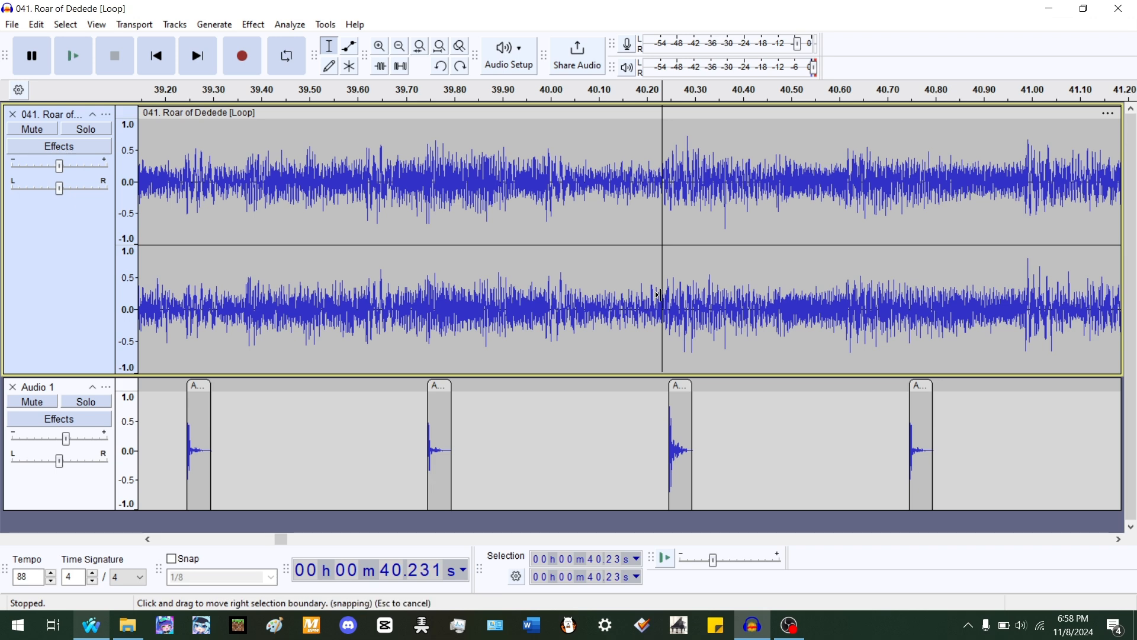
{"action": "key", "text": "ctrl+i"}
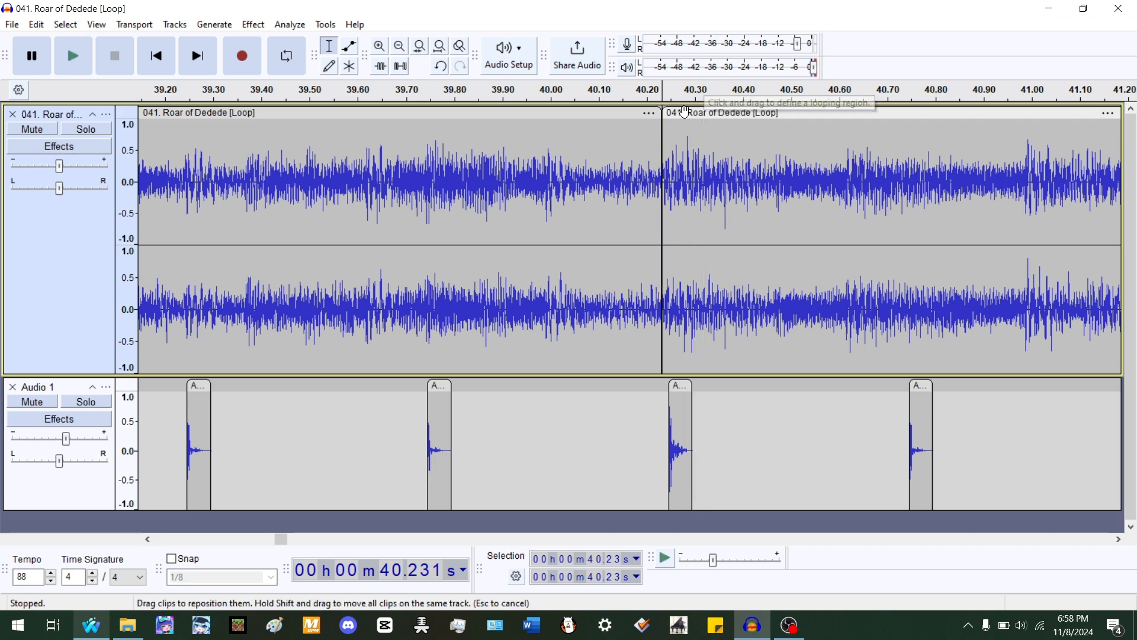
{"action": "left_click_drag", "start_coordinate": [683, 113], "coordinate": [651, 128]}
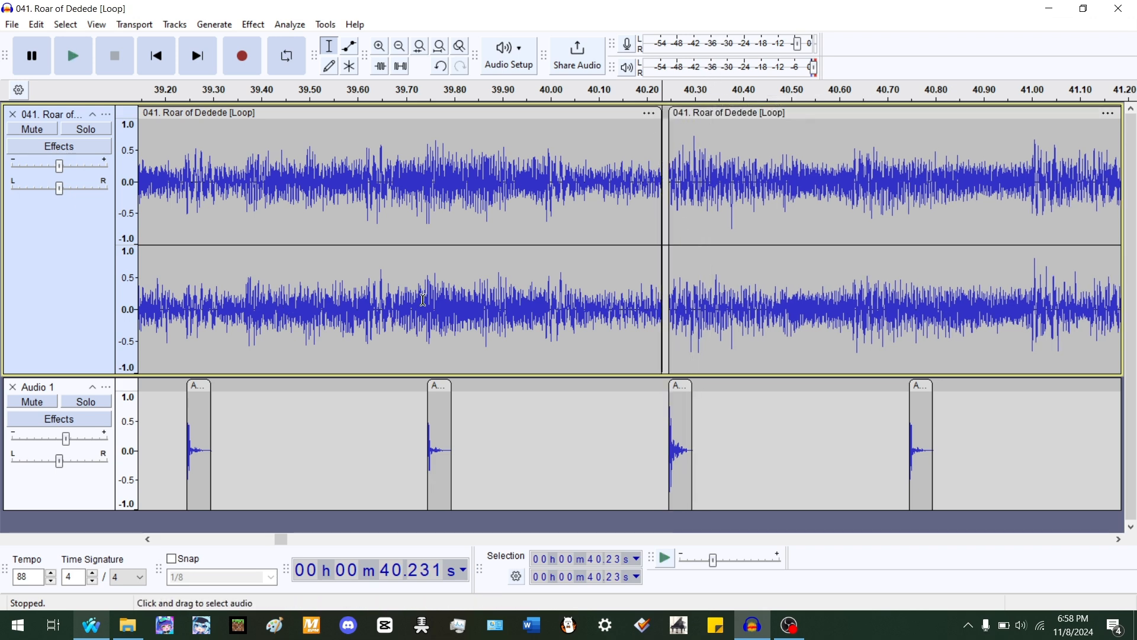
{"action": "scroll", "coordinate": [764, 175], "scroll_direction": "down", "scroll_amount": 2}
{"action": "scroll", "coordinate": [742, 172], "scroll_direction": "up", "scroll_amount": 1}
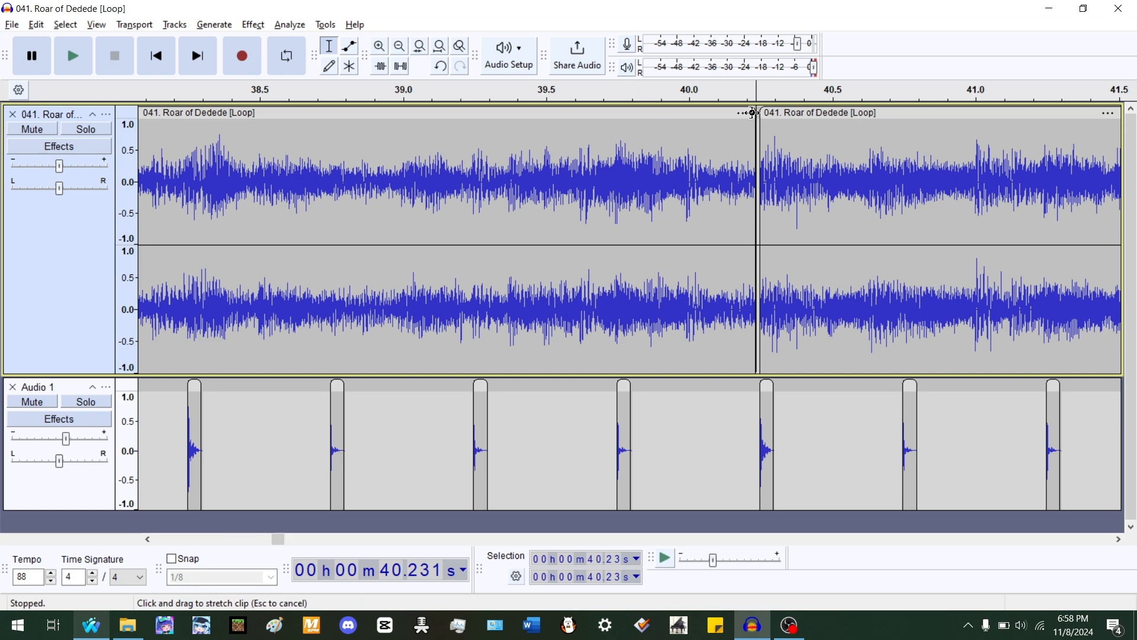
{"action": "left_click_drag", "start_coordinate": [752, 112], "coordinate": [775, 114]}
- Select and play the clips on either side of 40.24 s to check their accents against the beats
{"action": "scroll", "coordinate": [802, 171], "scroll_direction": "down", "scroll_amount": 3}
{"action": "double_click", "coordinate": [729, 190]}
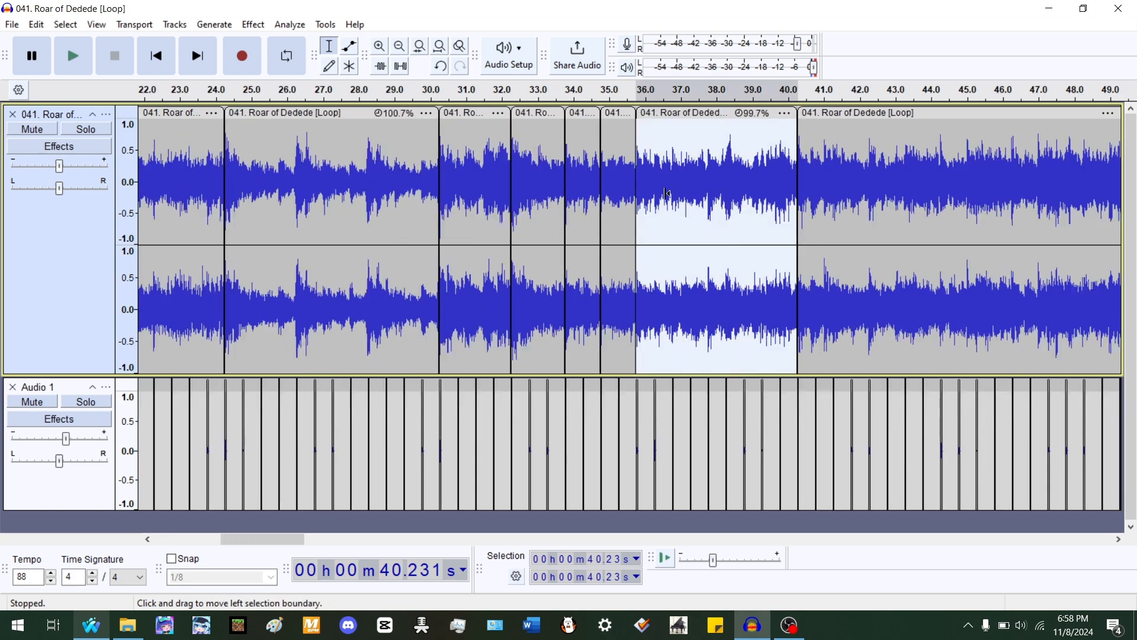
{"action": "scroll", "coordinate": [663, 195], "scroll_direction": "up", "scroll_amount": 4}
{"action": "key", "text": "space"}
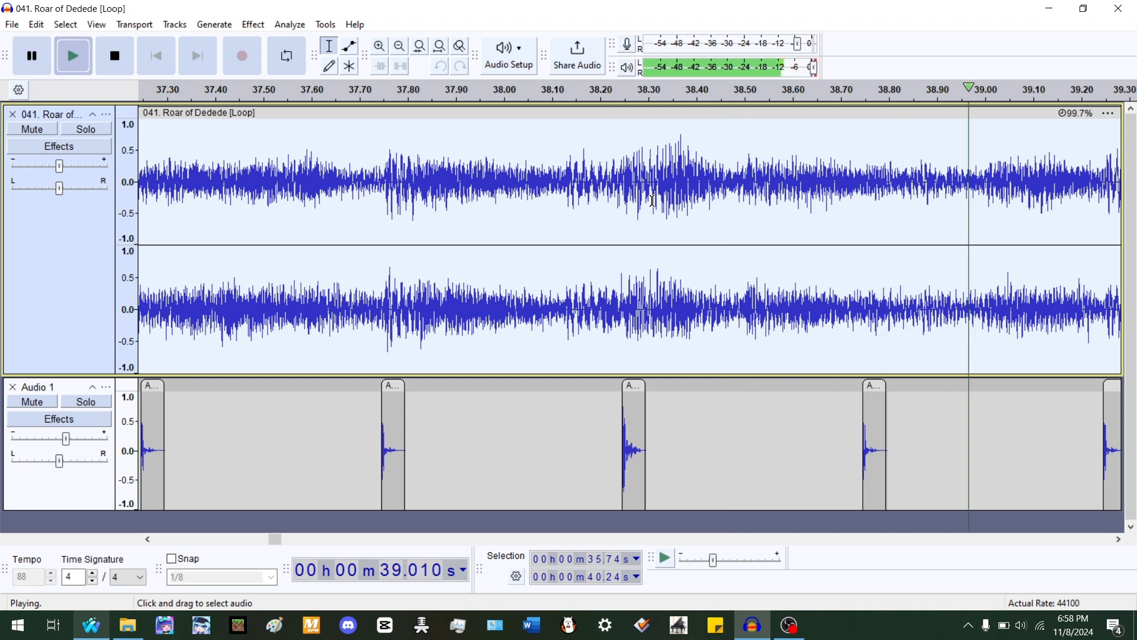
{"action": "double_click", "coordinate": [663, 179]}
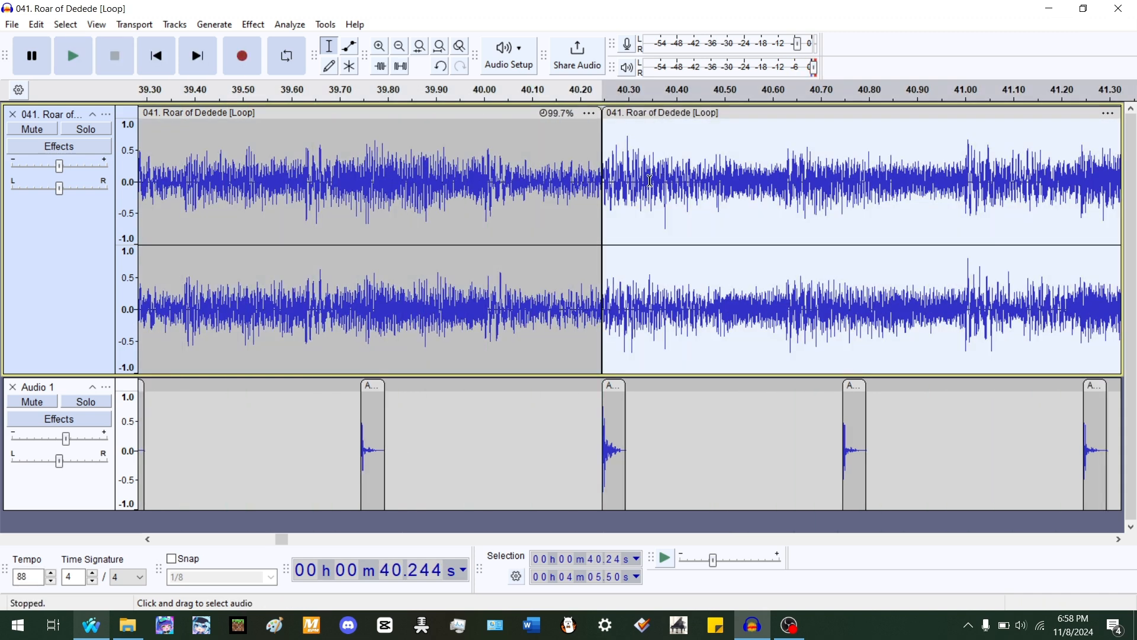
{"action": "key", "text": "space"}
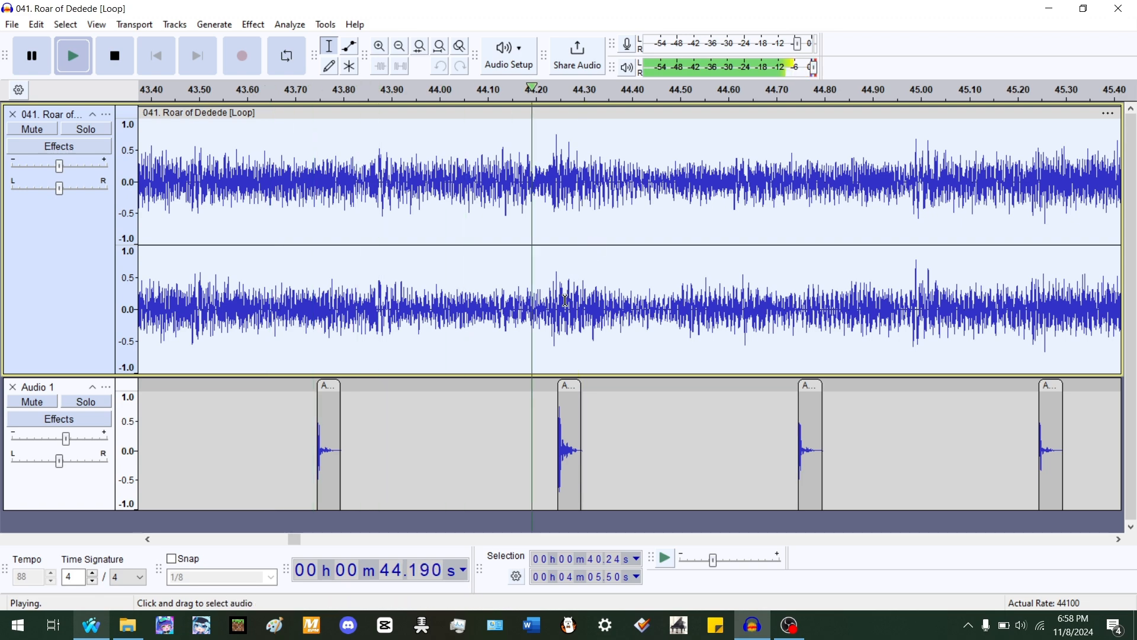
- Split the song at about 44.22 s and shift the later clip to start at about 44.24 s
{"action": "left_click", "coordinate": [564, 236]}
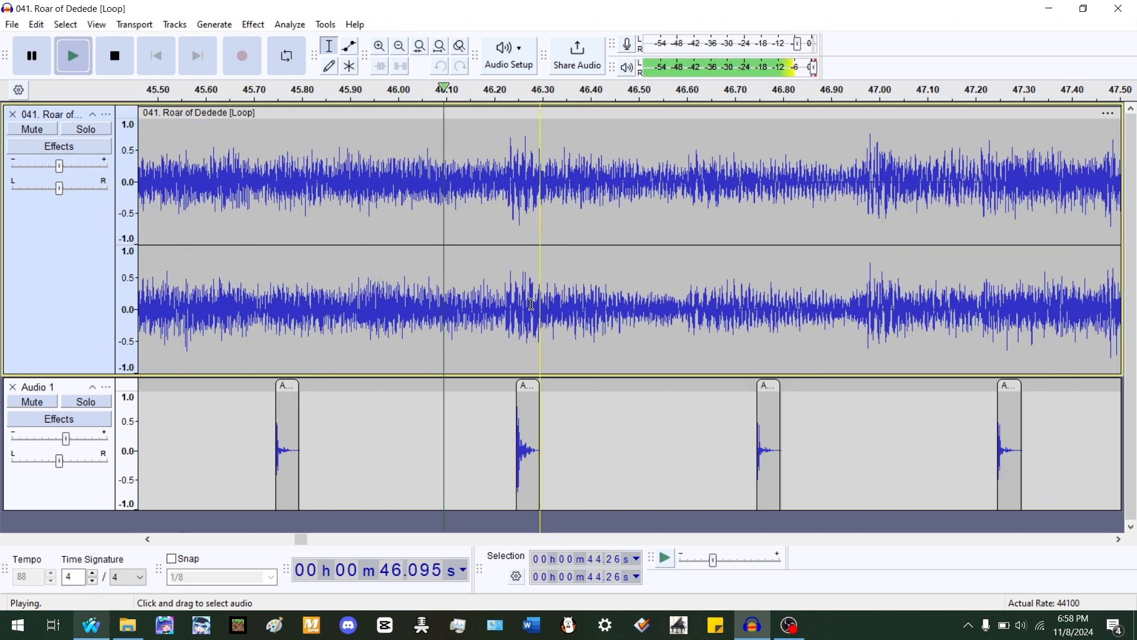
{"action": "key", "text": "space"}
{"action": "scroll", "coordinate": [883, 273], "scroll_direction": "down", "scroll_amount": 3}
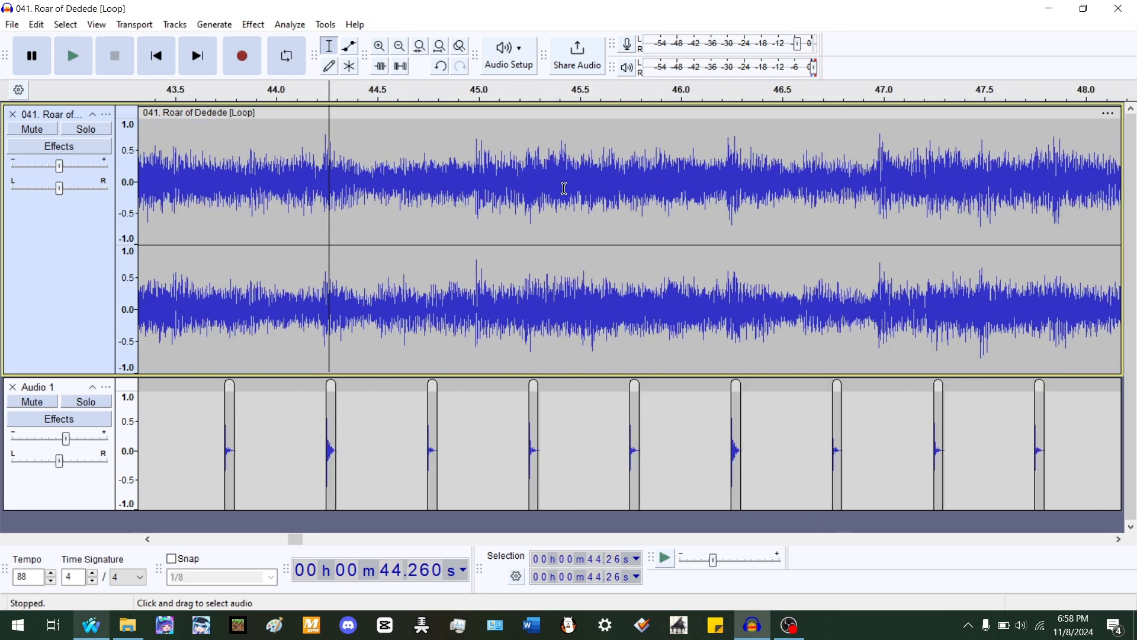
{"action": "scroll", "coordinate": [325, 167], "scroll_direction": "up", "scroll_amount": 3}
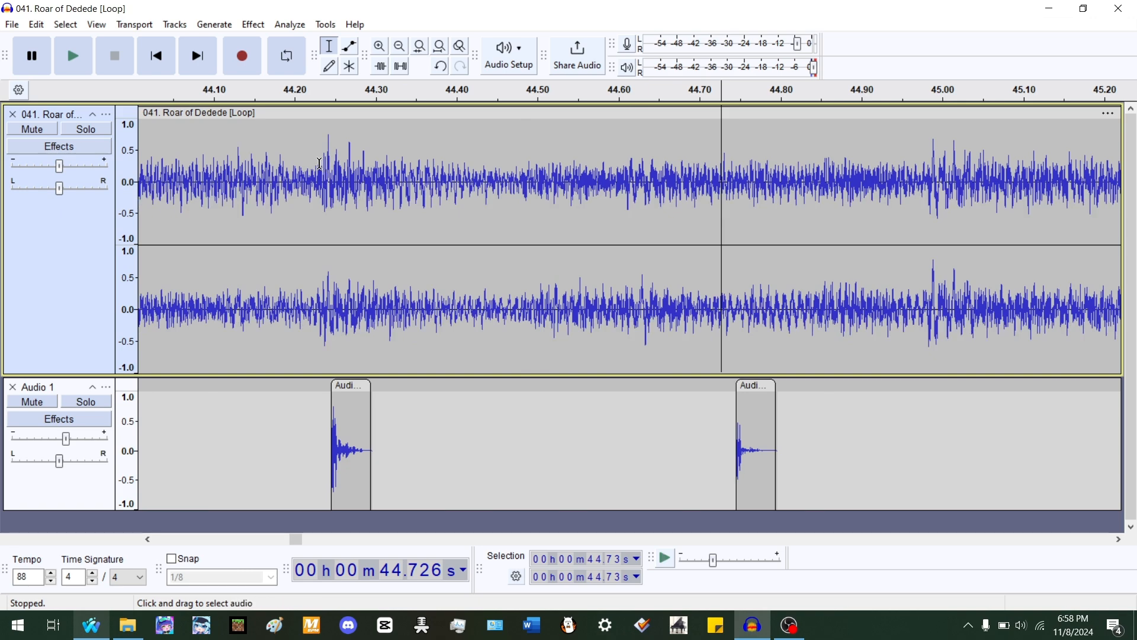
{"action": "left_click", "coordinate": [314, 166]}
{"action": "key", "text": "ctrl+i"}
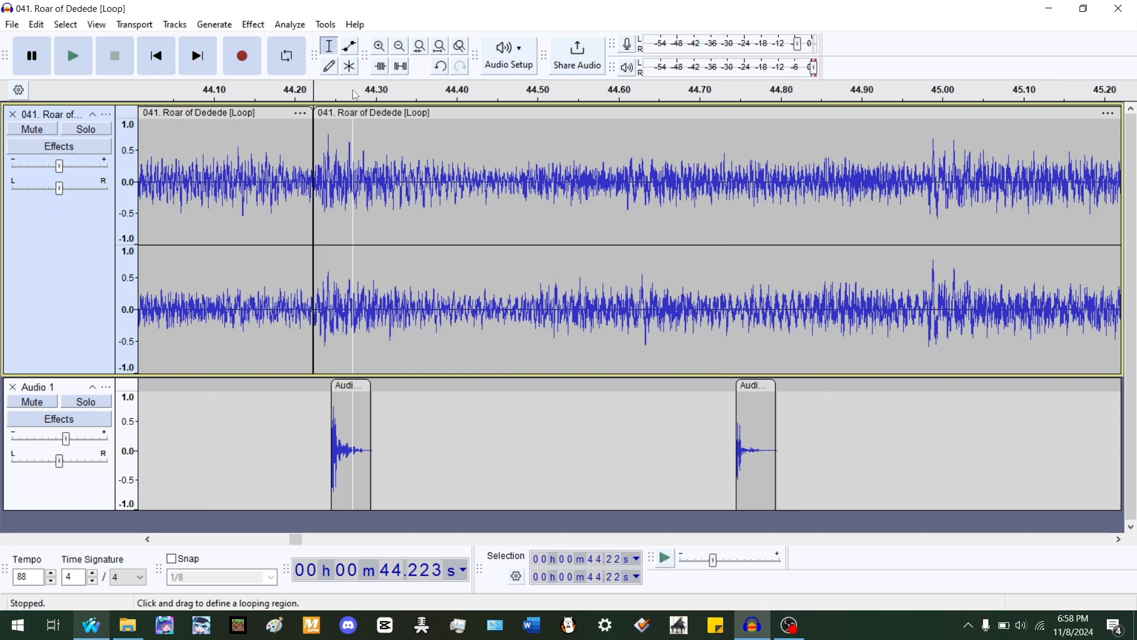
{"action": "left_click_drag", "start_coordinate": [348, 115], "coordinate": [366, 115]}
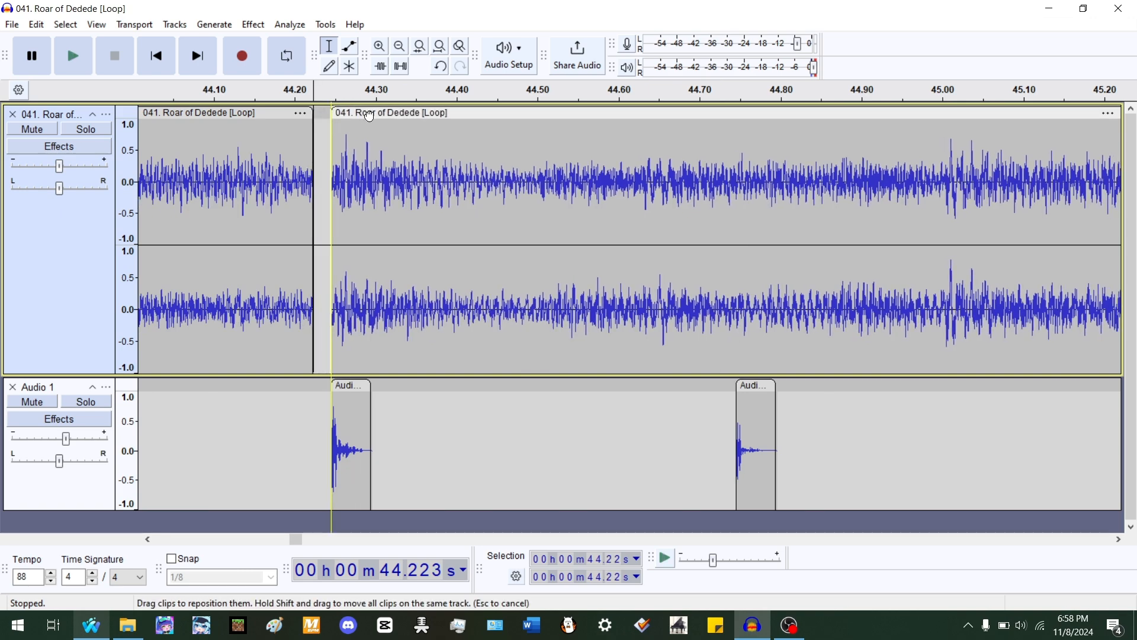
- Play the clip from 40.24 s, then stretch it to about 99.5% so it ends at the next clip at 44.24 s
{"action": "scroll", "coordinate": [662, 216], "scroll_direction": "down", "scroll_amount": 3}
{"action": "scroll", "coordinate": [847, 302], "scroll_direction": "up", "scroll_amount": 3}
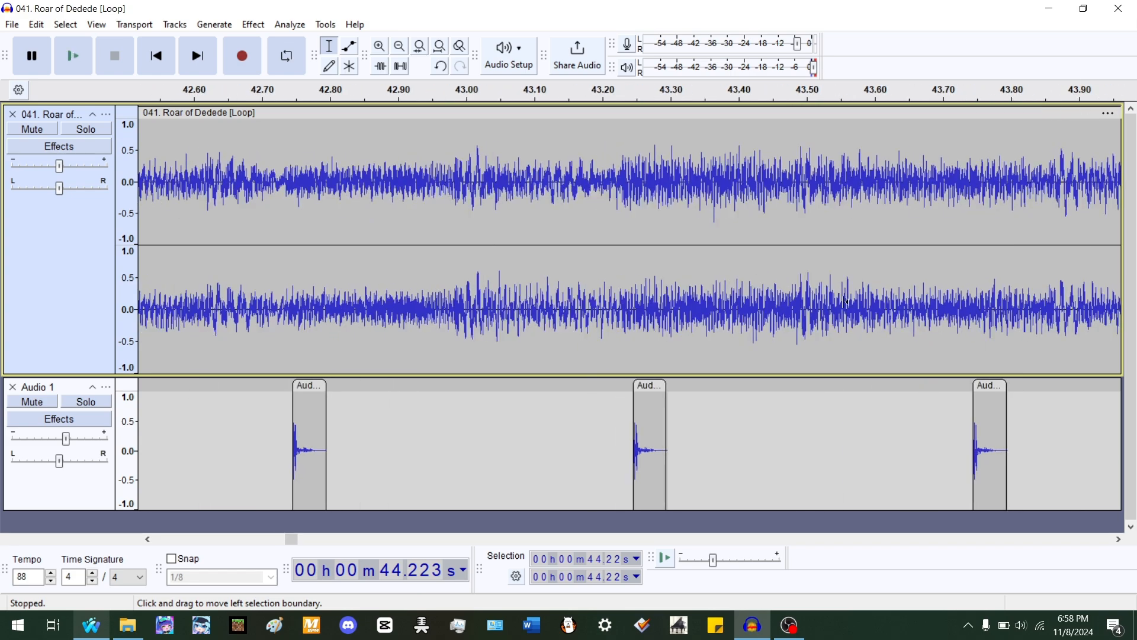
{"action": "scroll", "coordinate": [845, 302], "scroll_direction": "down", "scroll_amount": 2}
{"action": "double_click", "coordinate": [769, 215]}
{"action": "scroll", "coordinate": [355, 248], "scroll_direction": "up", "scroll_amount": 1}
{"action": "key", "text": "space"}
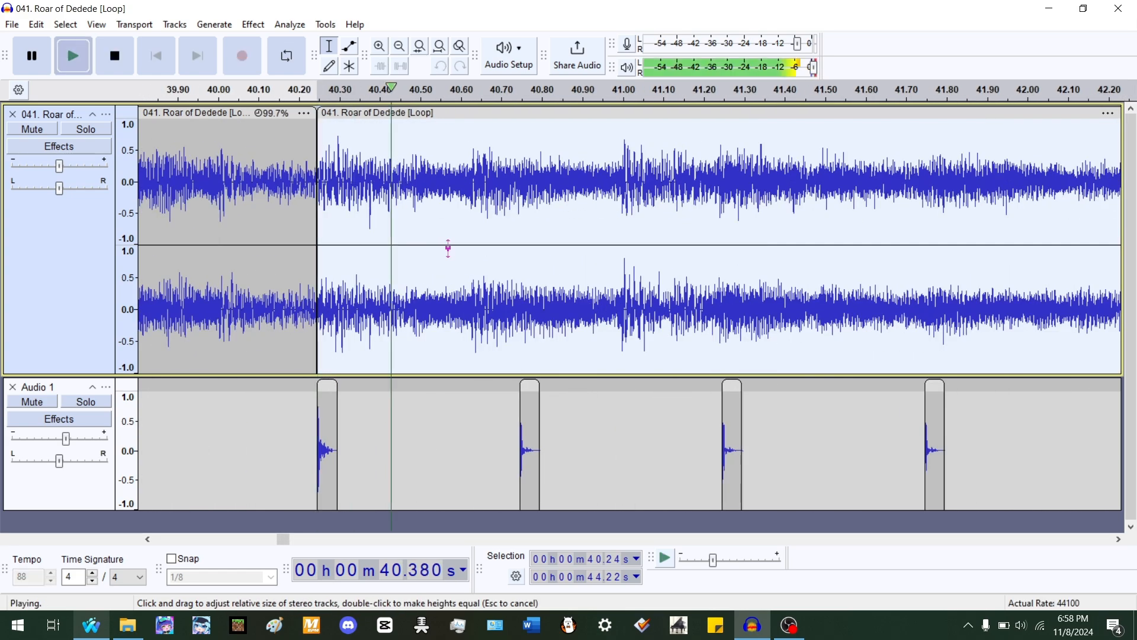
{"action": "key", "text": "space"}
{"action": "scroll", "coordinate": [930, 137], "scroll_direction": "down", "scroll_amount": 2}
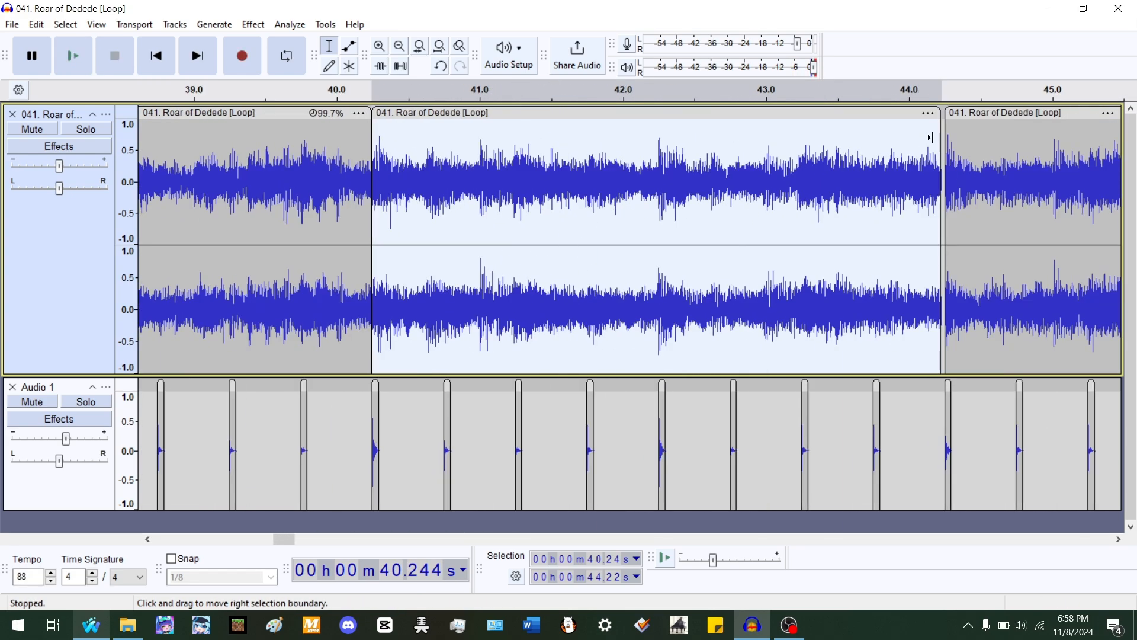
{"action": "scroll", "coordinate": [933, 130], "scroll_direction": "up", "scroll_amount": 1}
{"action": "left_click_drag", "start_coordinate": [938, 113], "coordinate": [972, 118]}
- Play the song from about 39.79 s to compare the stretched clips' accents with the beats
{"action": "scroll", "coordinate": [608, 170], "scroll_direction": "down", "scroll_amount": 2}
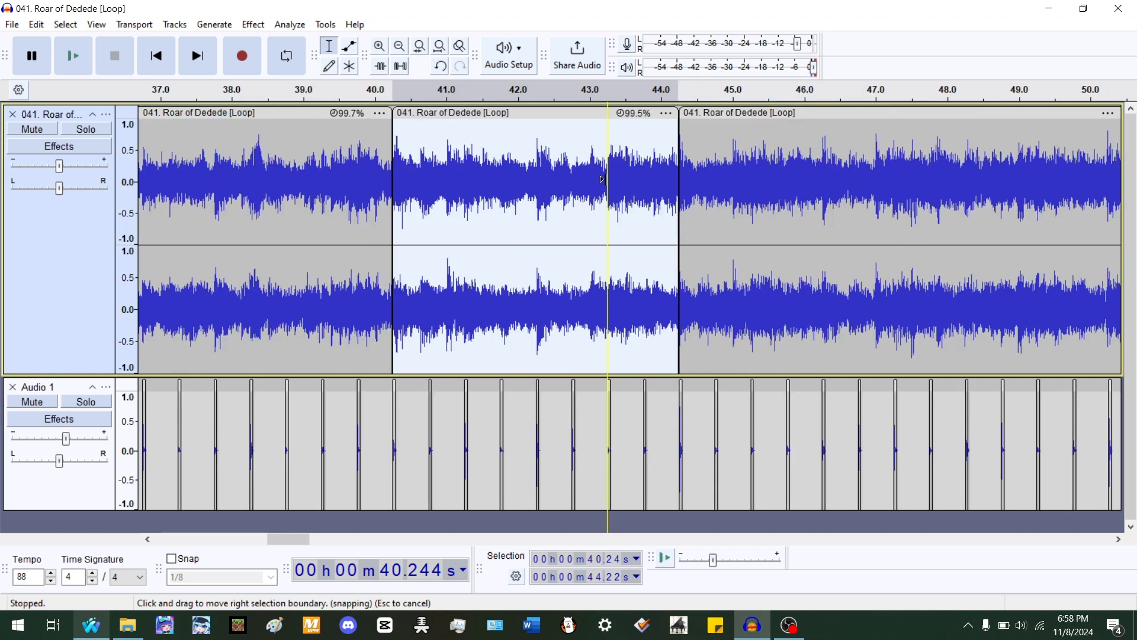
{"action": "left_click", "coordinate": [361, 166]}
{"action": "scroll", "coordinate": [432, 161], "scroll_direction": "up", "scroll_amount": 1}
{"action": "scroll", "coordinate": [432, 162], "scroll_direction": "up", "scroll_amount": 2}
{"action": "key", "text": "space"}
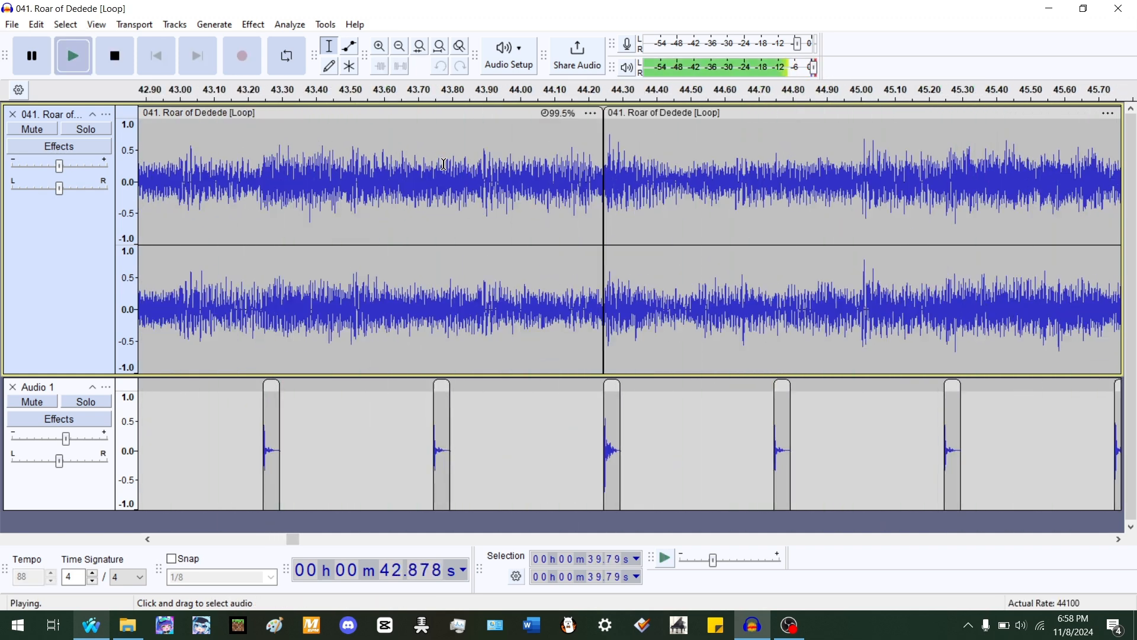
{"action": "scroll", "coordinate": [406, 190], "scroll_direction": "down", "scroll_amount": 2}
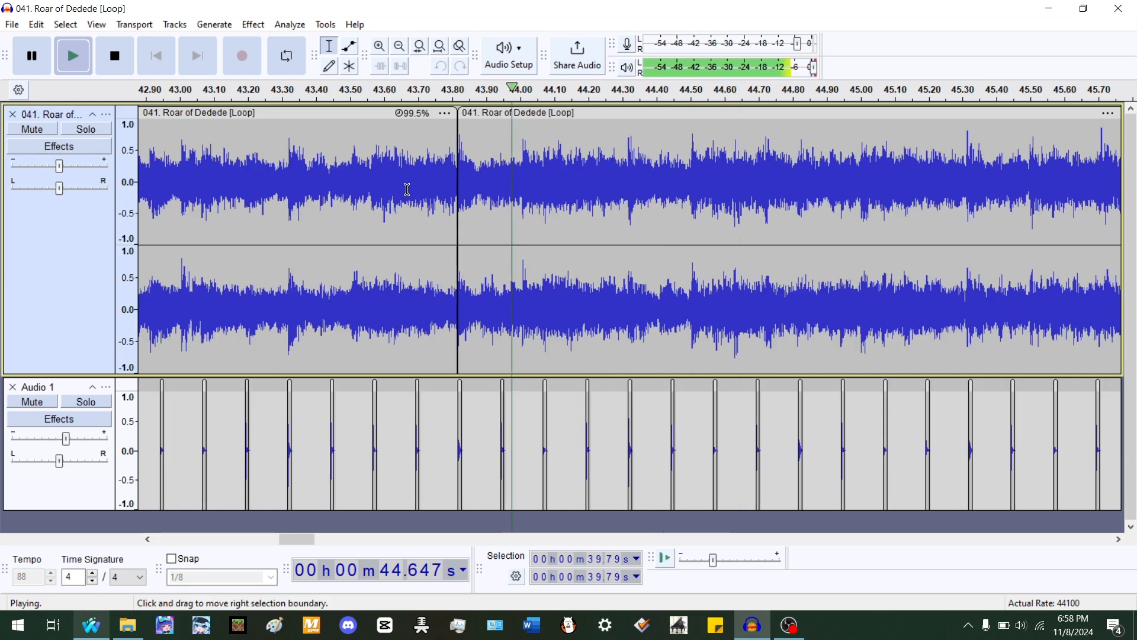
{"action": "scroll", "coordinate": [652, 192], "scroll_direction": "up", "scroll_amount": 3}
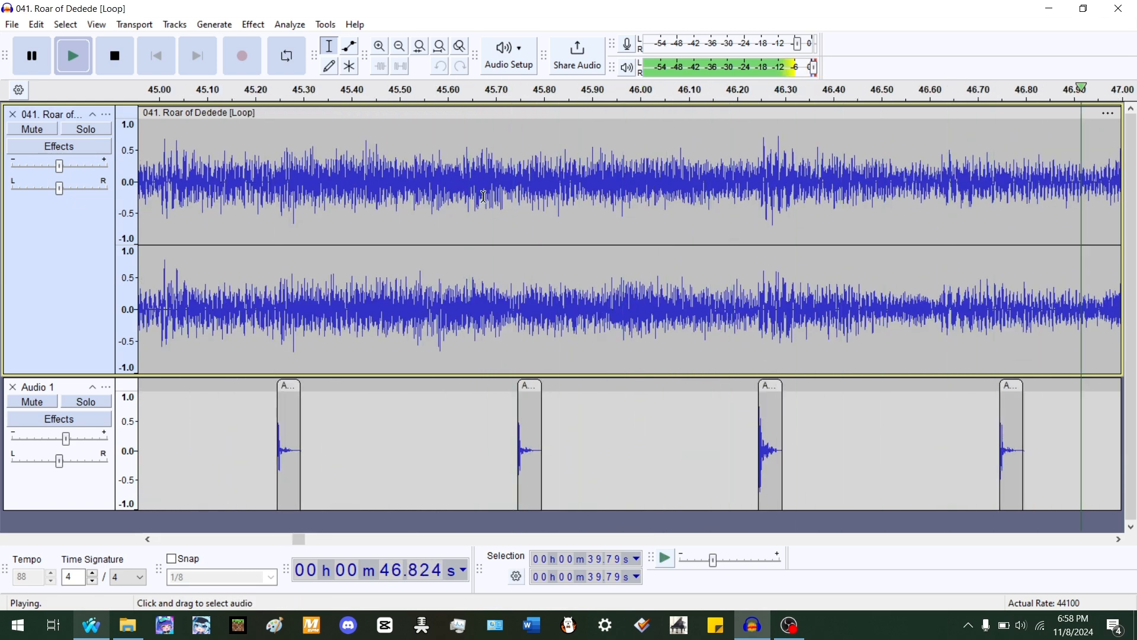
{"action": "key", "text": "space"}
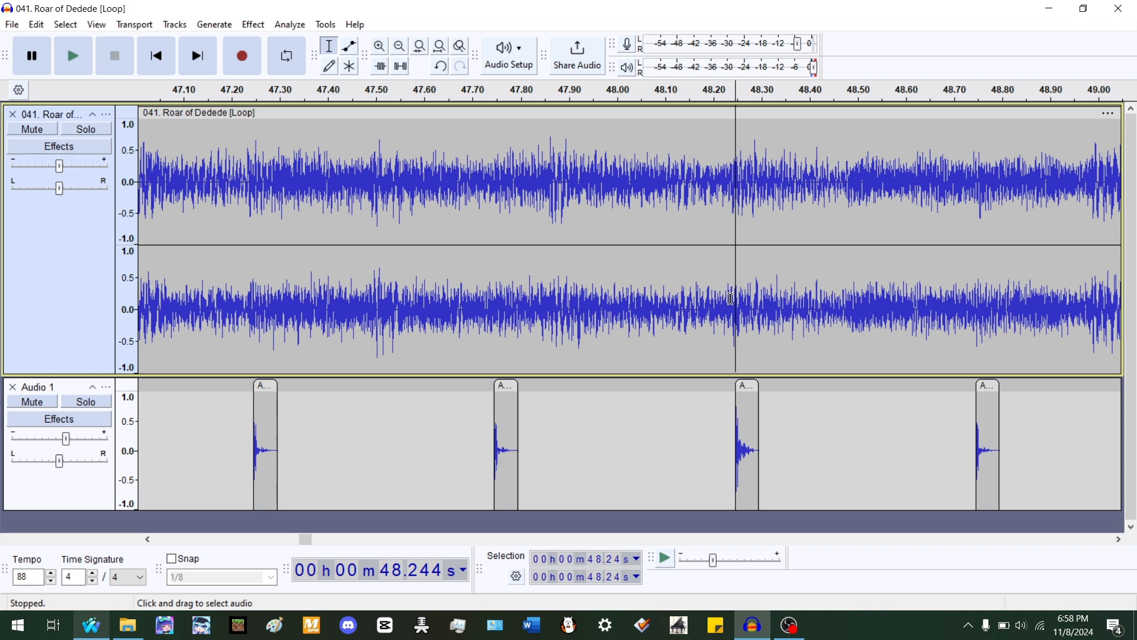
- Stretch the clip starting at 44.24 s to about 99.6% so it ends at 48.24 s, and play it
{"action": "left_click", "coordinate": [728, 299]}
{"action": "left_click_drag", "start_coordinate": [740, 114], "coordinate": [760, 115]}
{"action": "key", "text": "space"}
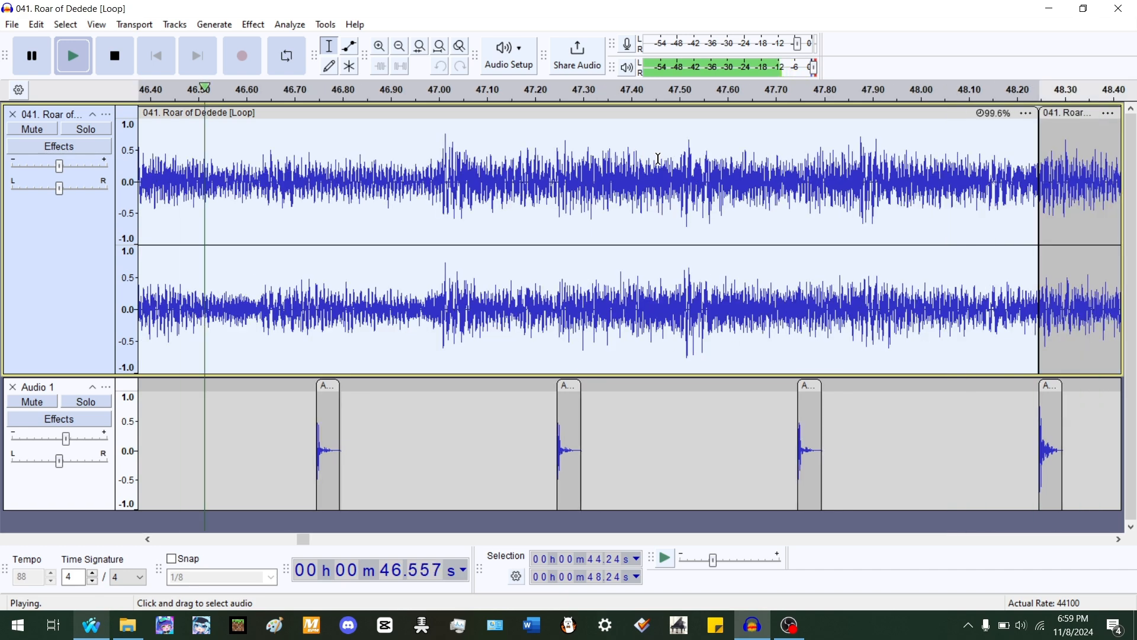
- Select and play the clip starting at 48.24 s to check its accents against the beats
{"action": "scroll", "coordinate": [659, 159], "scroll_direction": "down", "scroll_amount": 3}
{"action": "left_click", "coordinate": [428, 177]}
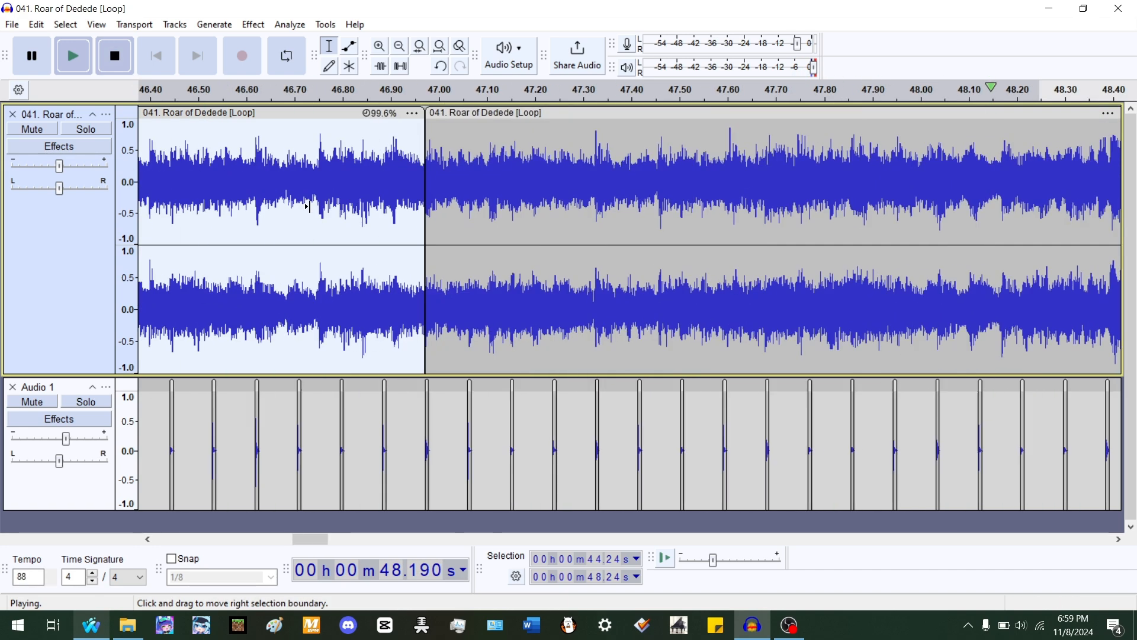
{"action": "key", "text": "space"}
{"action": "key", "text": "space"}
{"action": "scroll", "coordinate": [487, 219], "scroll_direction": "up", "scroll_amount": 3}
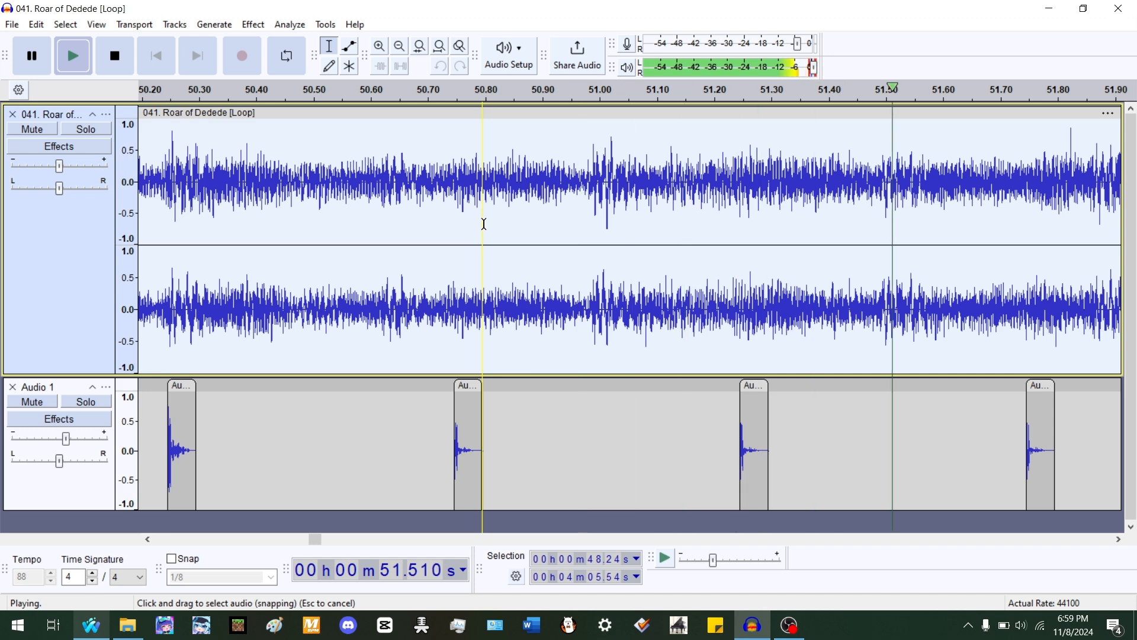
{"action": "key", "text": "space"}
- Split the song at about 52.24 s, fit the clip from 48.24 s to it at about 99.5%, and play it
{"action": "left_click", "coordinate": [319, 303]}
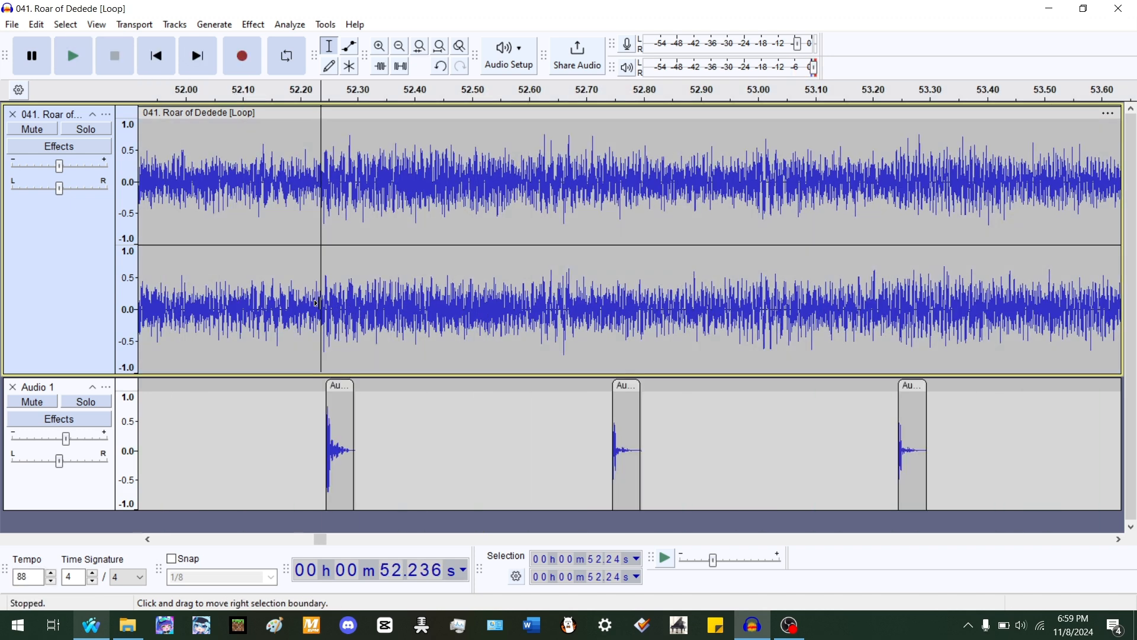
{"action": "key", "text": "shift+j"}
{"action": "key", "text": "space"}
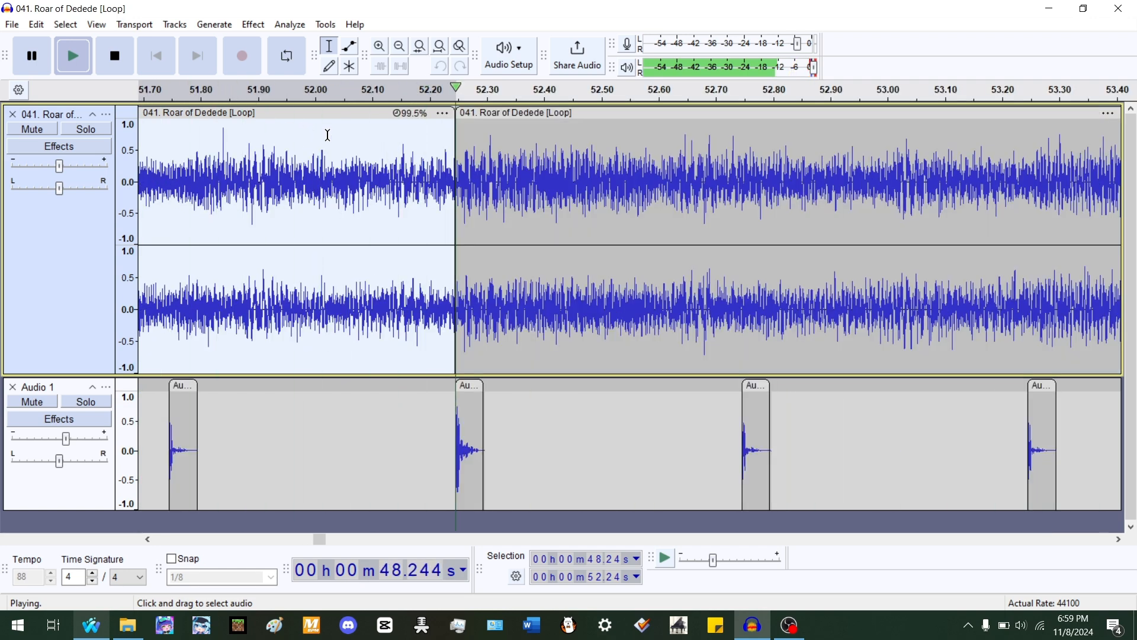
- Select and play the clip starting at 52.24 s to check its accents against the beats
{"action": "double_click", "coordinate": [537, 172]}
{"action": "key", "text": "space"}
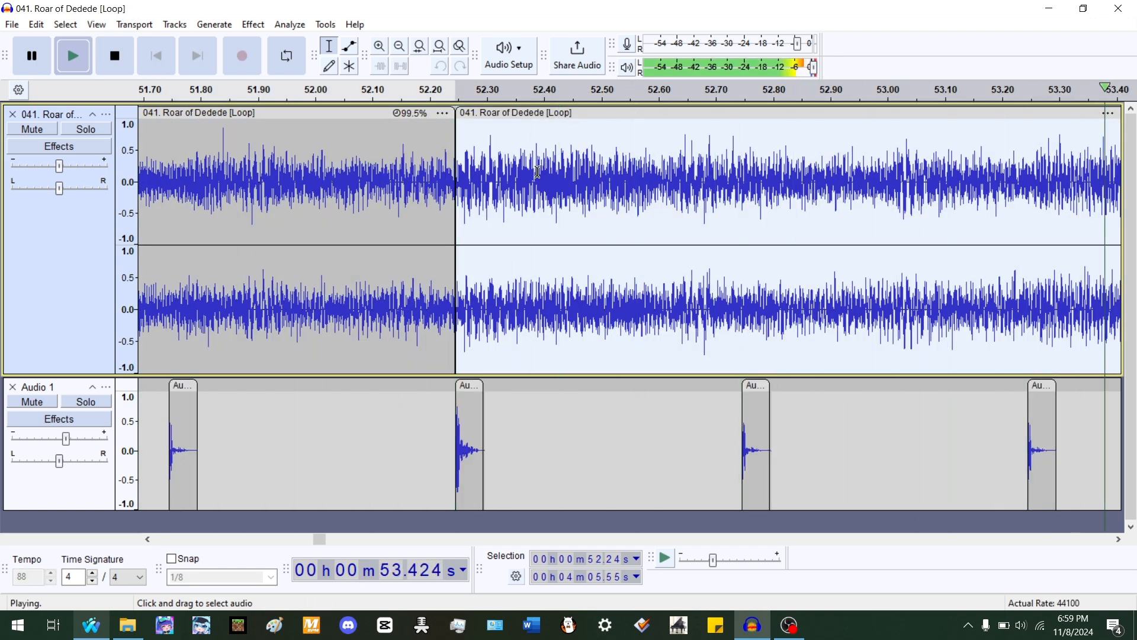
{"action": "scroll", "coordinate": [855, 212], "scroll_direction": "down", "scroll_amount": 2}
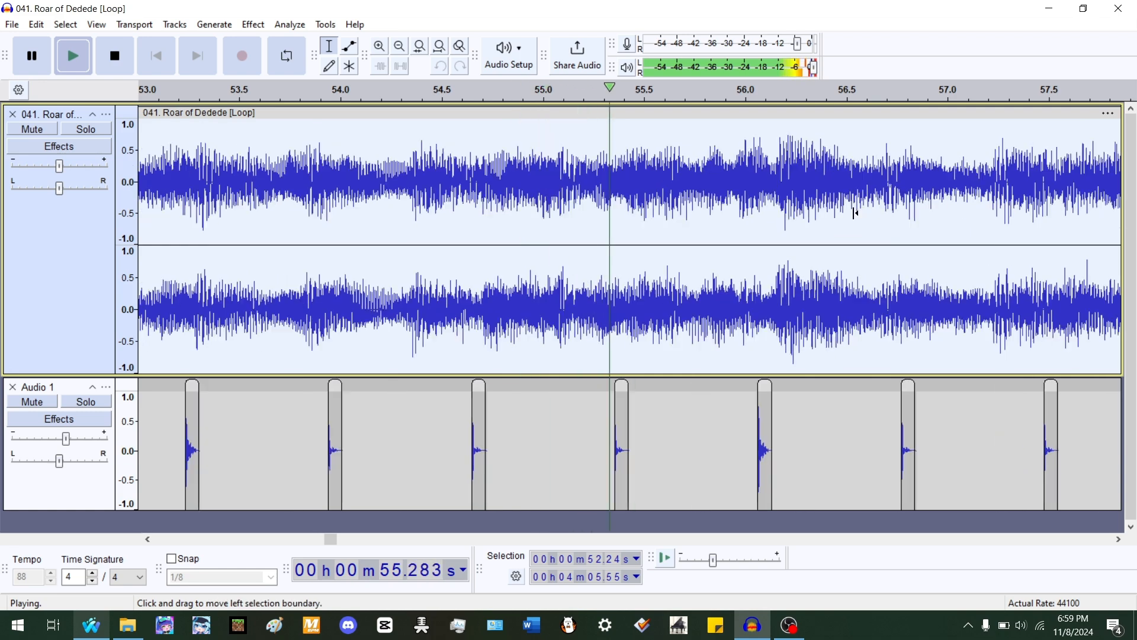
{"action": "scroll", "coordinate": [854, 212], "scroll_direction": "up", "scroll_amount": 2}
{"action": "key", "text": "space"}
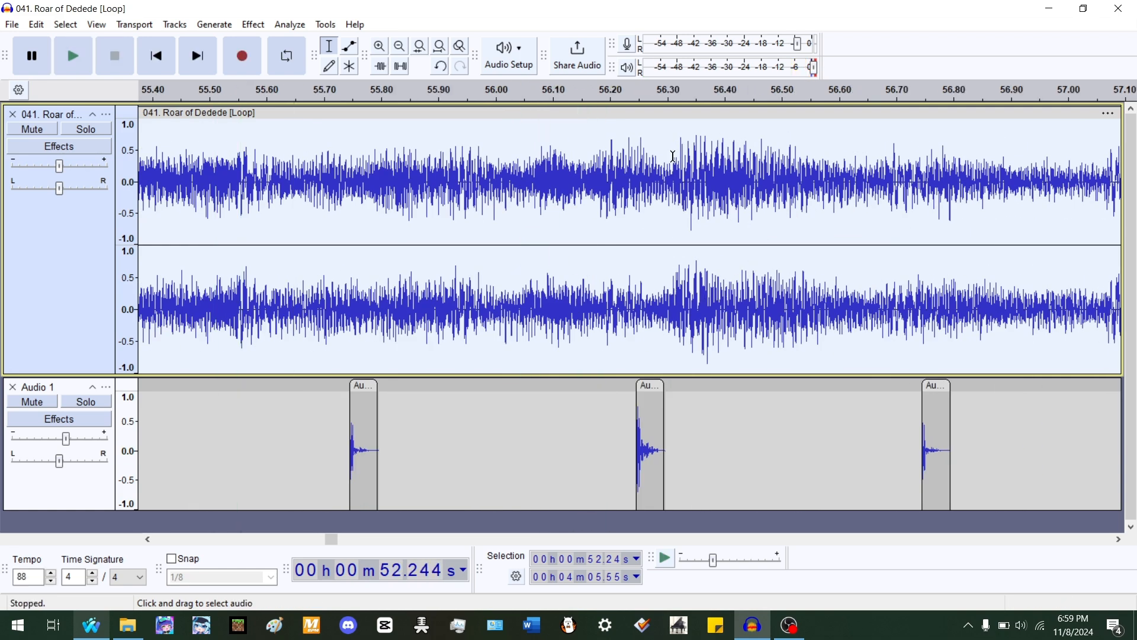
- Split the song at about 56.31 s and shorten the clip from 52.24 s to end at 56.24 s, about 102%
{"action": "left_click", "coordinate": [674, 156]}
{"action": "left_click_drag", "start_coordinate": [675, 118], "coordinate": [636, 167]}
{"action": "left_click_drag", "start_coordinate": [720, 113], "coordinate": [500, 110]}
- Select and play the clips around 56.24 s to check their accents against the beats
{"action": "double_click", "coordinate": [567, 201]}
{"action": "key", "text": "space"}
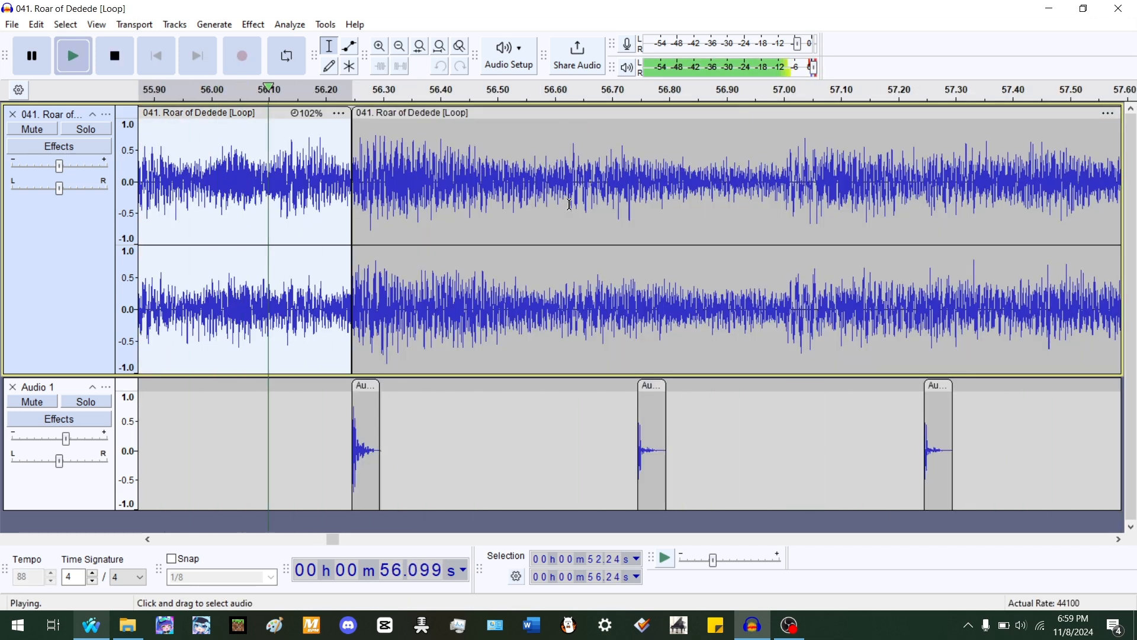
{"action": "double_click", "coordinate": [419, 191]}
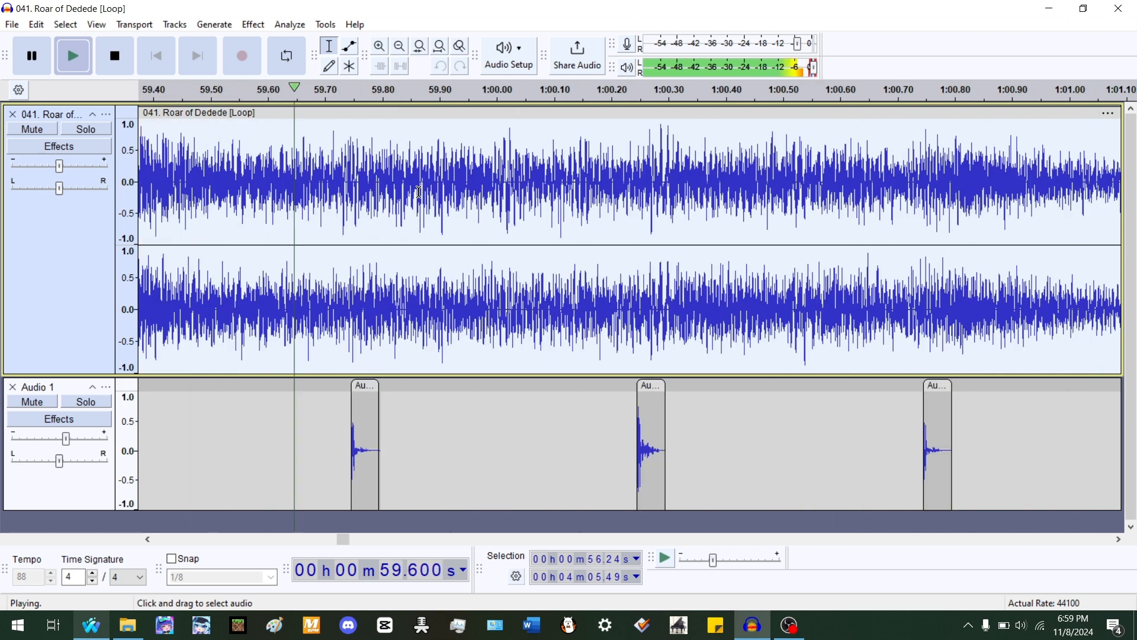
{"action": "key", "text": "space"}
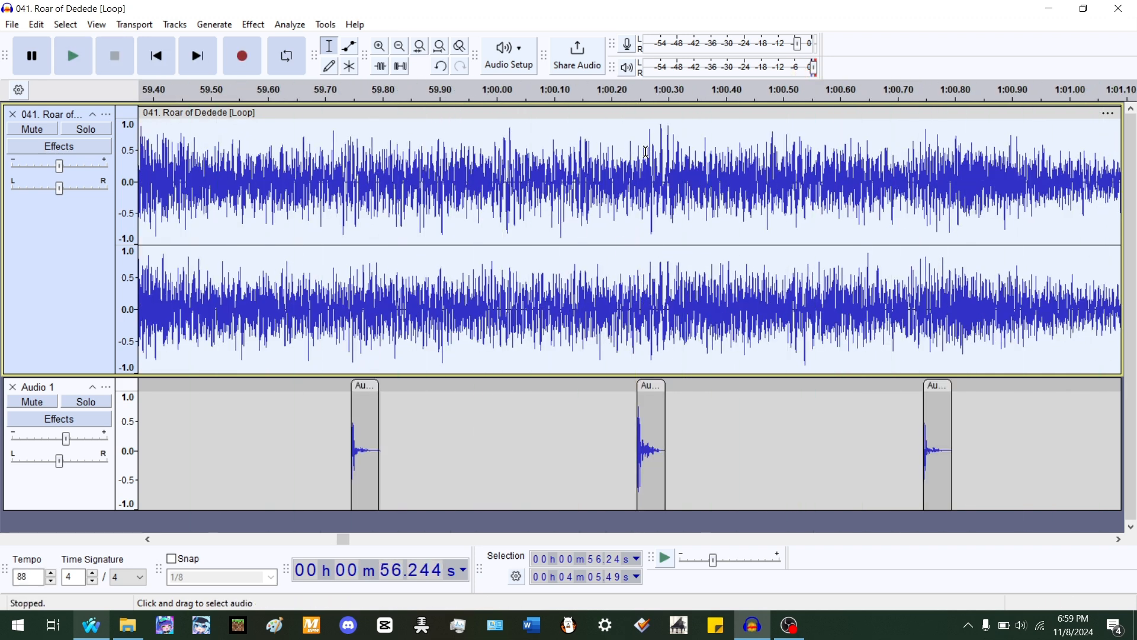
- Split the song at about 1:00.26, fit the clip from 56.24 s to end at 1:00.24 at about 100.3%, and play it
{"action": "left_click", "coordinate": [645, 151]}
{"action": "key", "text": "ctrl+i"}
{"action": "left_click_drag", "start_coordinate": [644, 114], "coordinate": [631, 117]}
{"action": "left_click_drag", "start_coordinate": [659, 113], "coordinate": [649, 113]}
{"action": "double_click", "coordinate": [536, 167]}
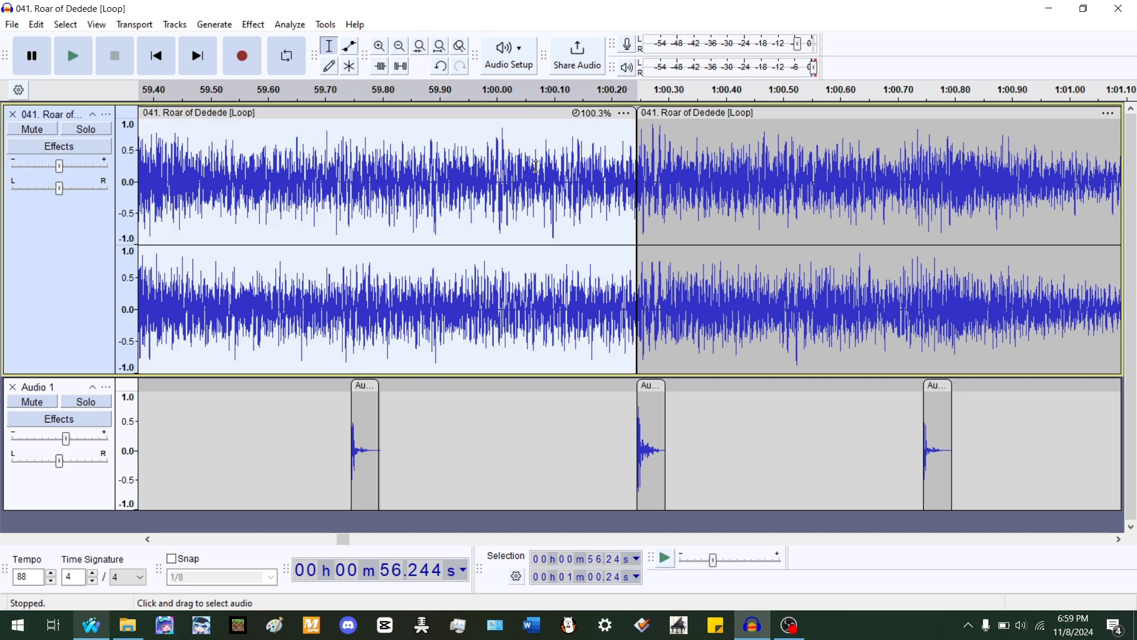
{"action": "key", "text": "space"}
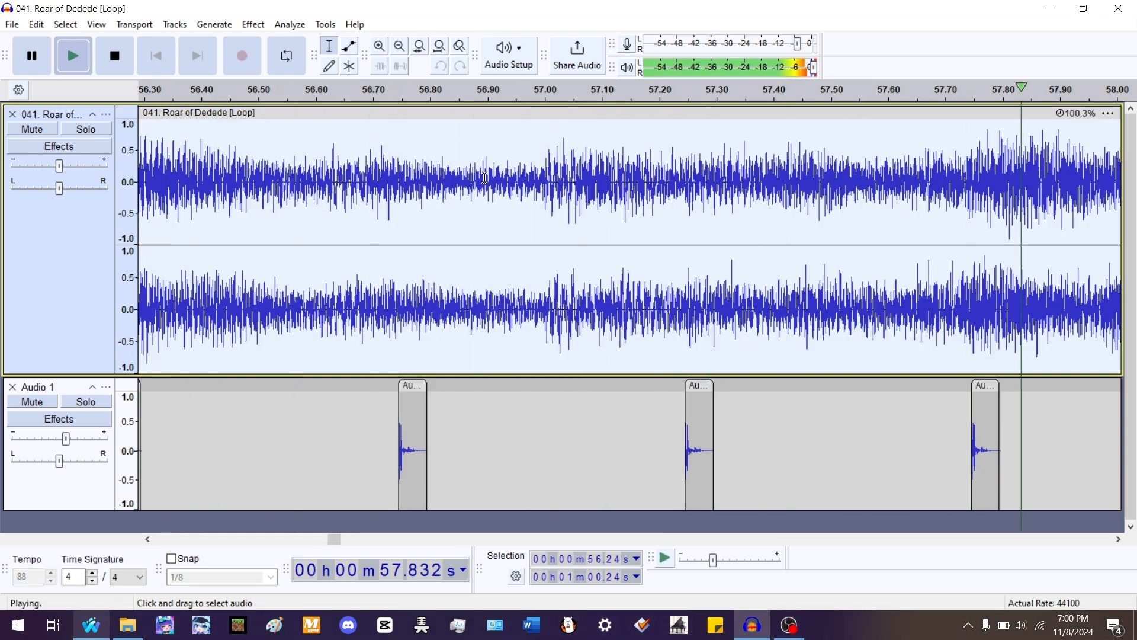
- Play the clip from 1:00.24 with the beat track muted to hear the song's accents
{"action": "scroll", "coordinate": [357, 183], "scroll_direction": "down", "scroll_amount": 2}
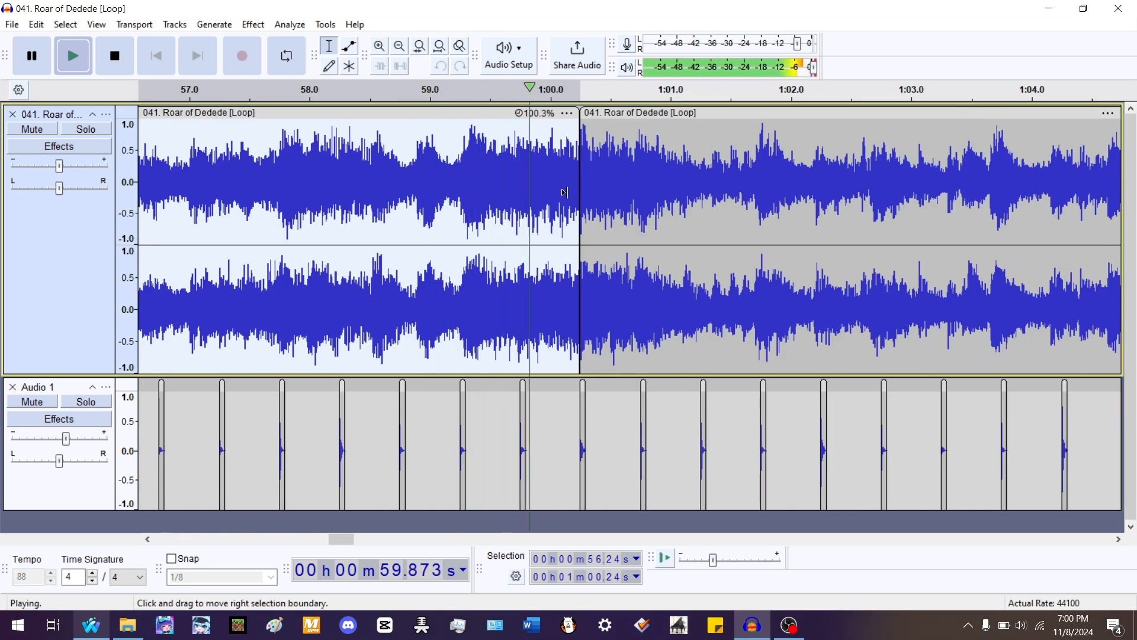
{"action": "scroll", "coordinate": [568, 192], "scroll_direction": "up", "scroll_amount": 5}
{"action": "double_click", "coordinate": [662, 184]}
{"action": "key", "text": "space"}
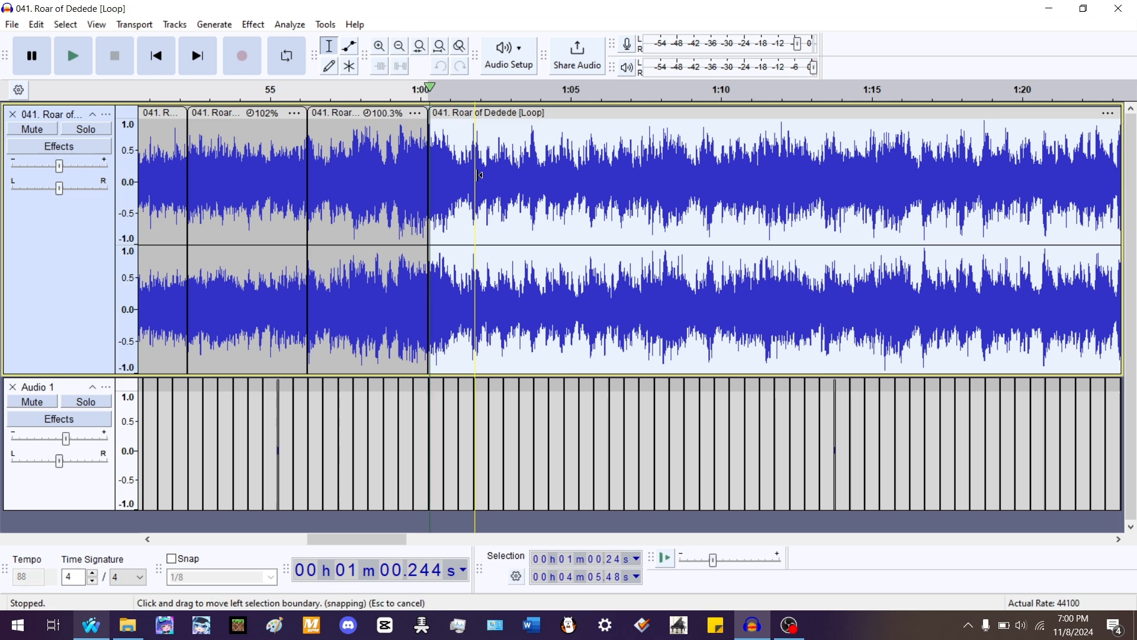
{"action": "scroll", "coordinate": [477, 176], "scroll_direction": "up", "scroll_amount": 5}
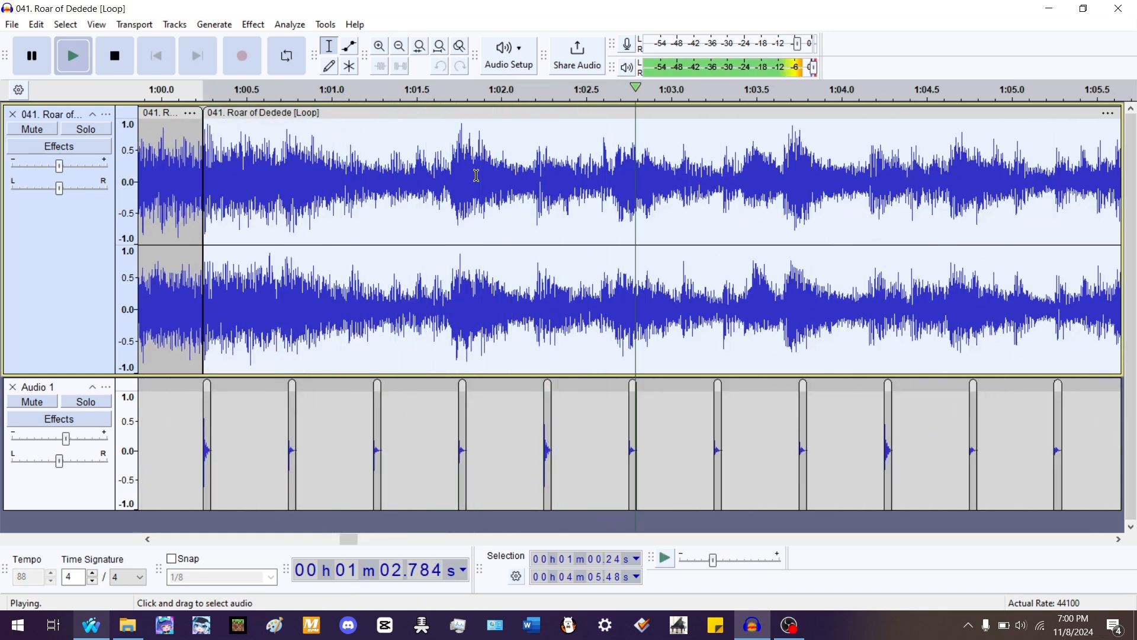
{"action": "scroll", "coordinate": [331, 249], "scroll_direction": "down", "scroll_amount": 1}
{"action": "left_click", "coordinate": [32, 402]}
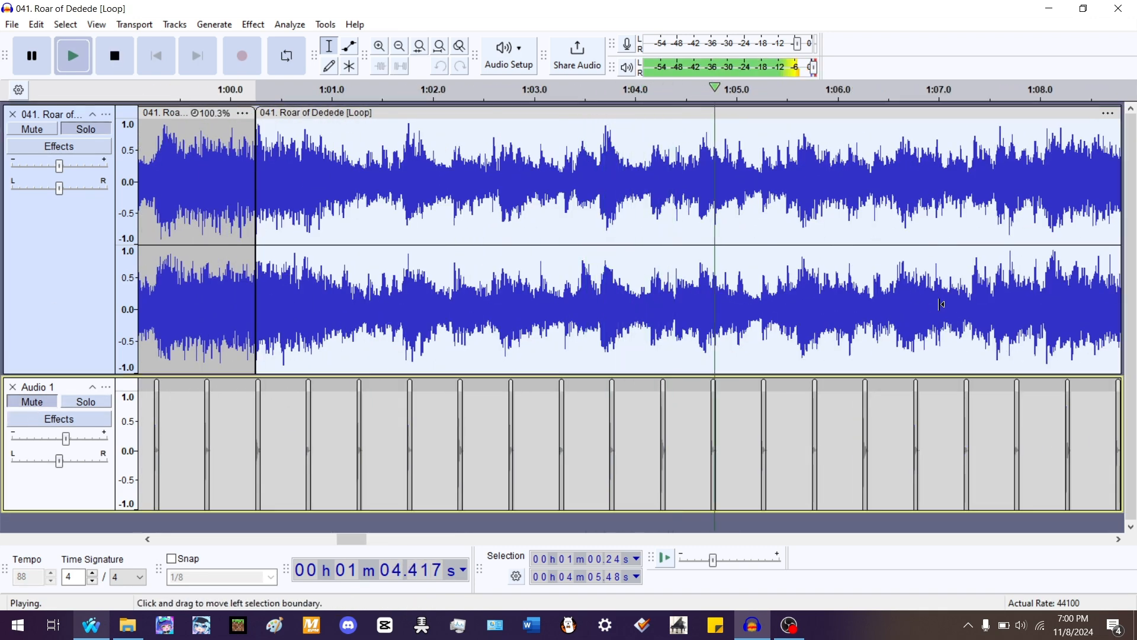
{"action": "scroll", "coordinate": [687, 295], "scroll_direction": "up", "scroll_amount": 2}
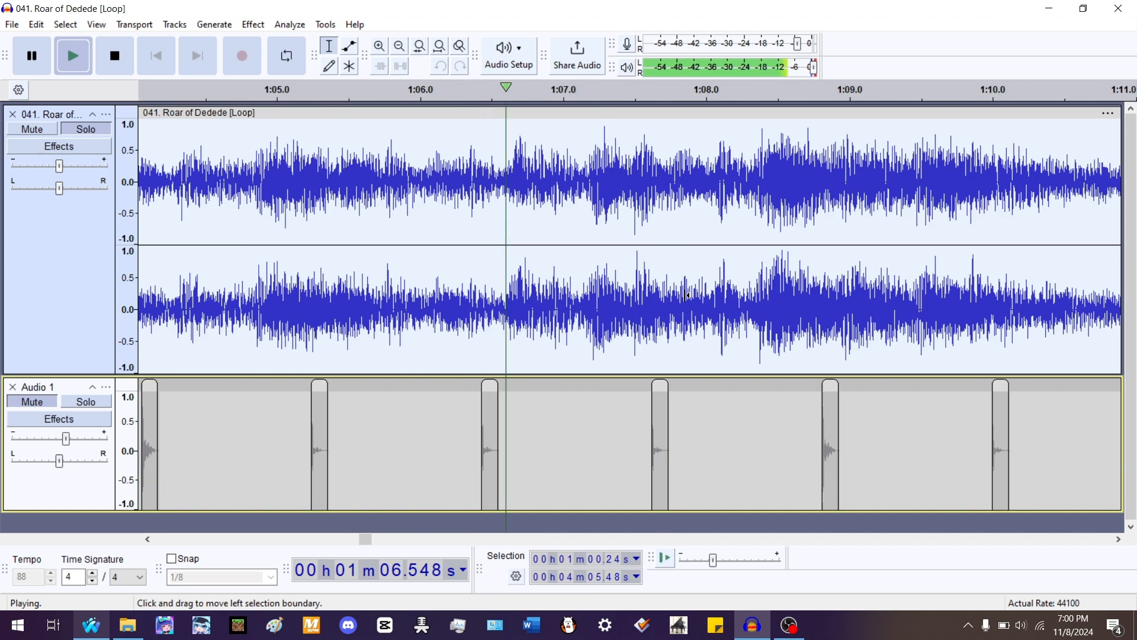
{"action": "scroll", "coordinate": [687, 295], "scroll_direction": "up", "scroll_amount": 1}
{"action": "key", "text": "space"}
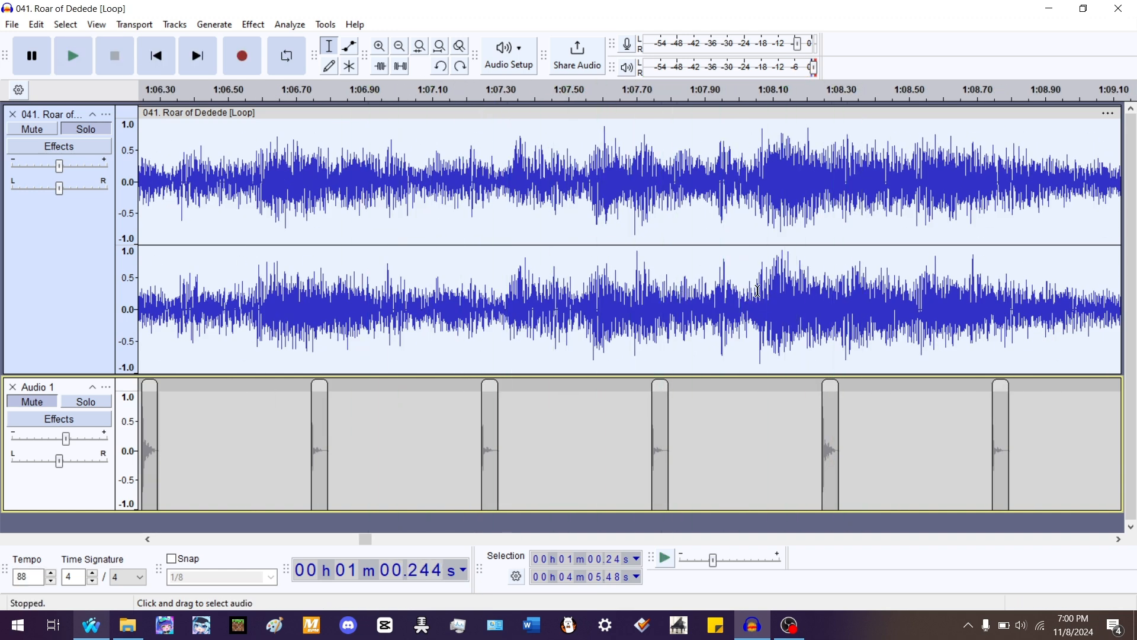
- Split the song at about 1:08.05, move the later clip to about 1:08.24, and stretch the earlier clip to about 98% to meet it
{"action": "left_click", "coordinate": [756, 286]}
{"action": "key", "text": "ctrl+i"}
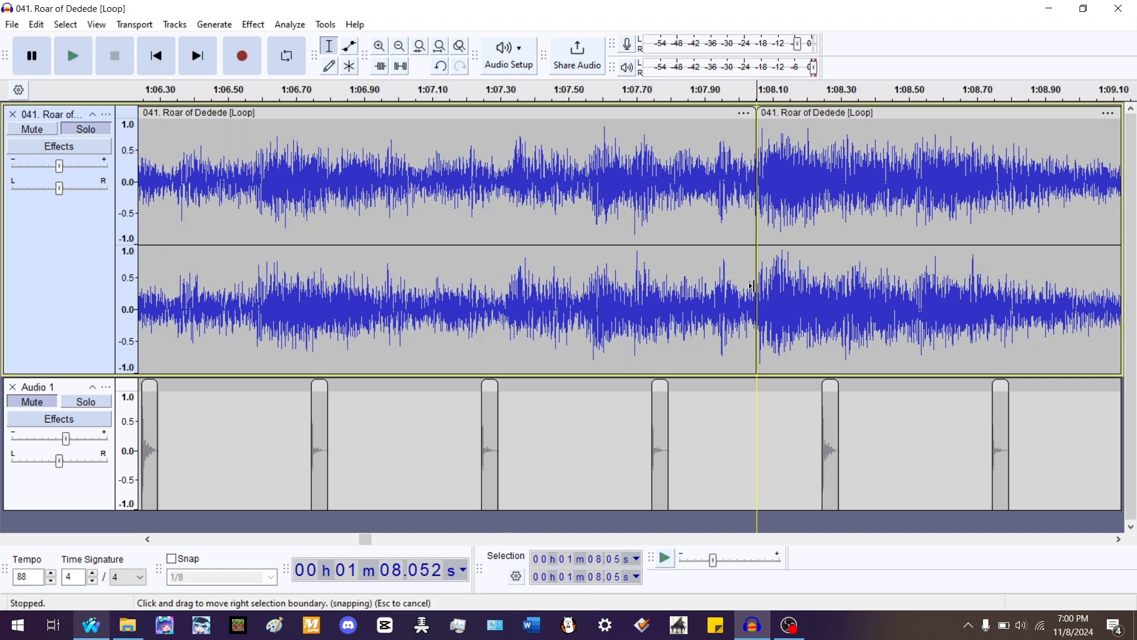
{"action": "left_click_drag", "start_coordinate": [775, 119], "coordinate": [841, 119]}
{"action": "left_click_drag", "start_coordinate": [755, 112], "coordinate": [945, 134]}
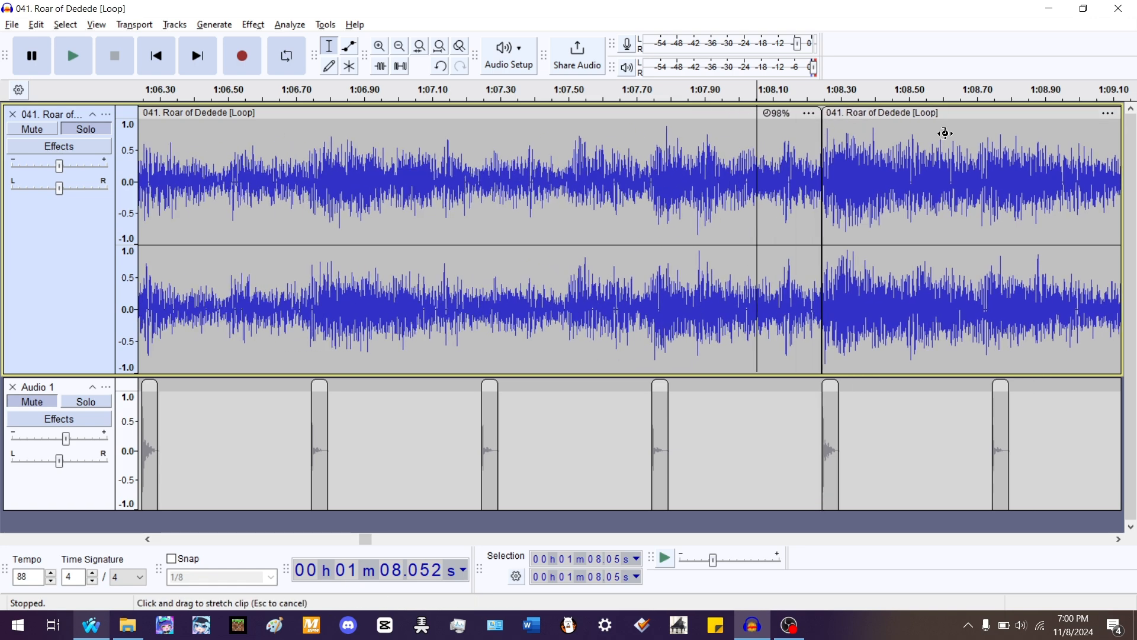
- Select the clip from 1:00.24 to 1:08.24 and unmute the beat track
{"action": "scroll", "coordinate": [825, 160], "scroll_direction": "down", "scroll_amount": 4}
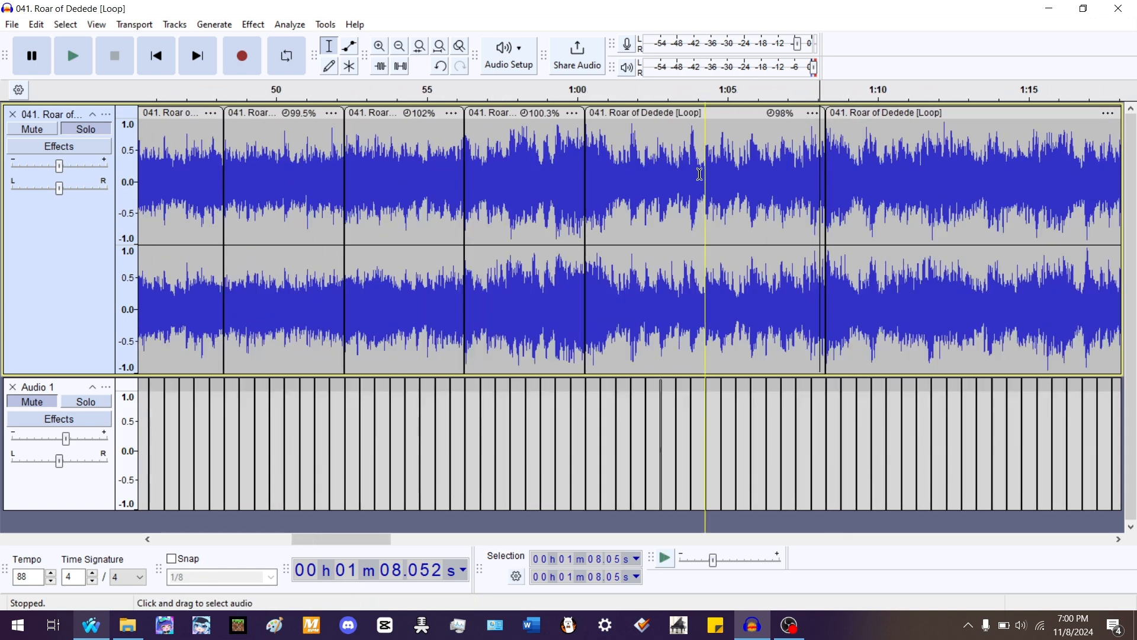
{"action": "double_click", "coordinate": [703, 172]}
{"action": "left_click", "coordinate": [32, 403]}
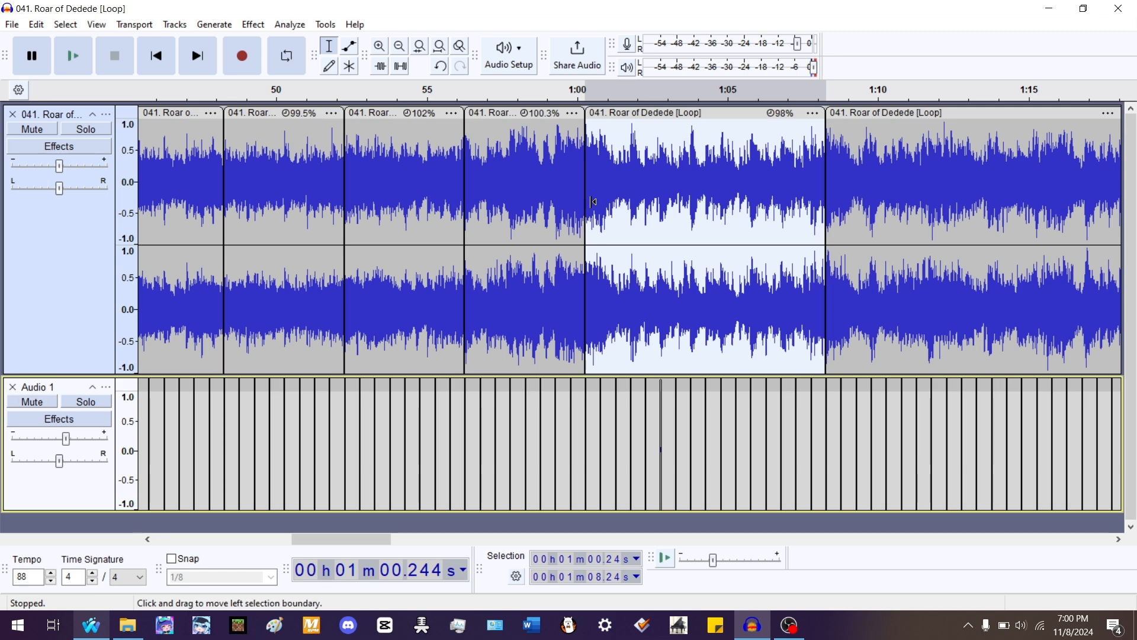
- Play the song from 1:00.24 together with the beat track to check the alignment
{"action": "scroll", "coordinate": [593, 201], "scroll_direction": "up", "scroll_amount": 4}
{"action": "key", "text": "space"}
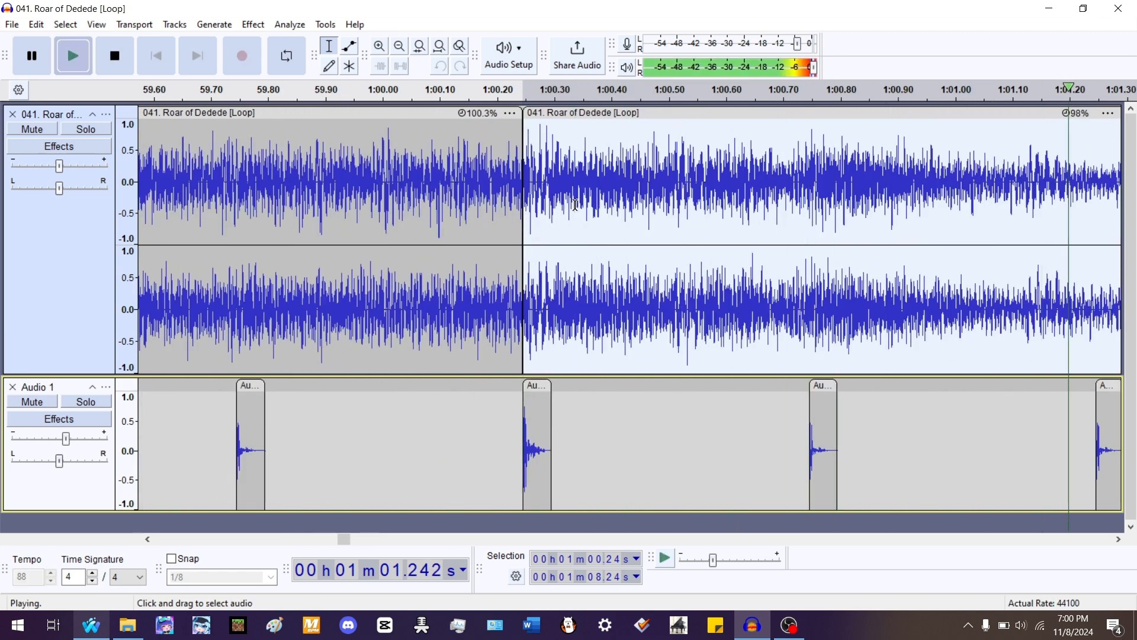
{"action": "key", "text": "space"}
{"action": "key", "text": "space"}
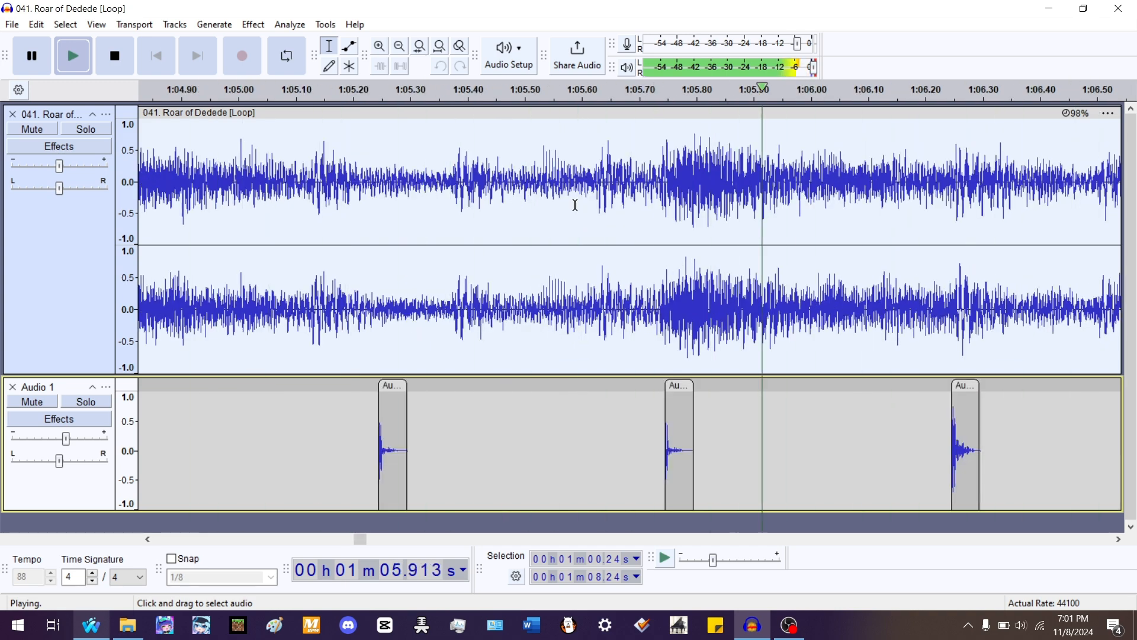
{"action": "scroll", "coordinate": [480, 218], "scroll_direction": "down", "scroll_amount": 1}
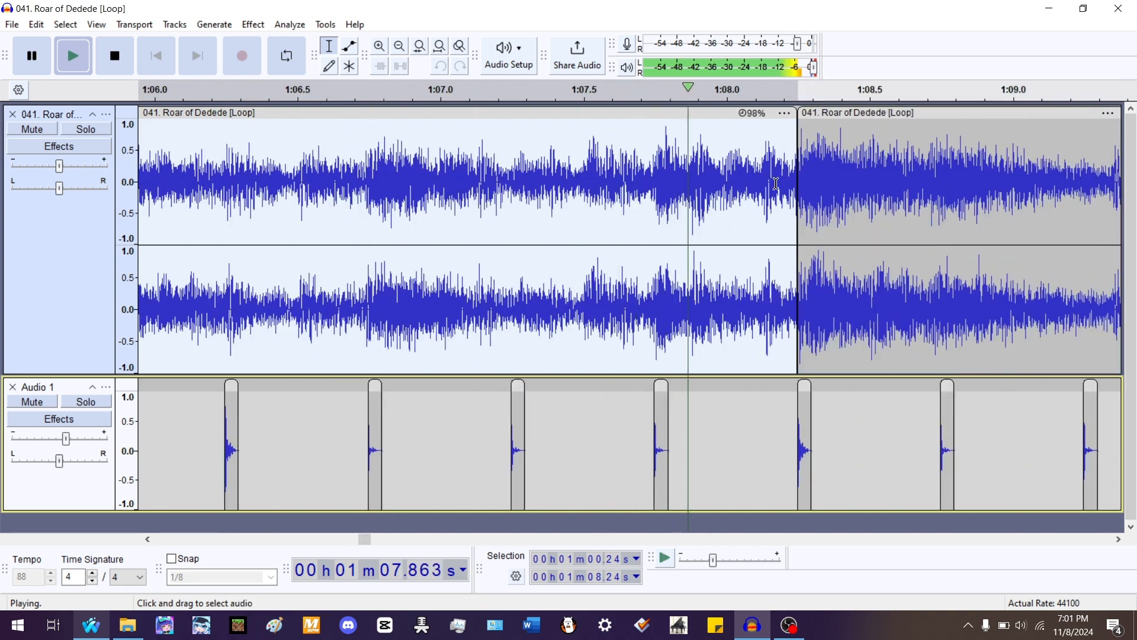
{"action": "key", "text": "space"}
- Select the clip starting at 1:08.24, solo the song track, and play it to hear the accents
{"action": "double_click", "coordinate": [843, 176]}
{"action": "scroll", "coordinate": [231, 185], "scroll_direction": "down", "scroll_amount": 3}
{"action": "scroll", "coordinate": [234, 187], "scroll_direction": "up", "scroll_amount": 2}
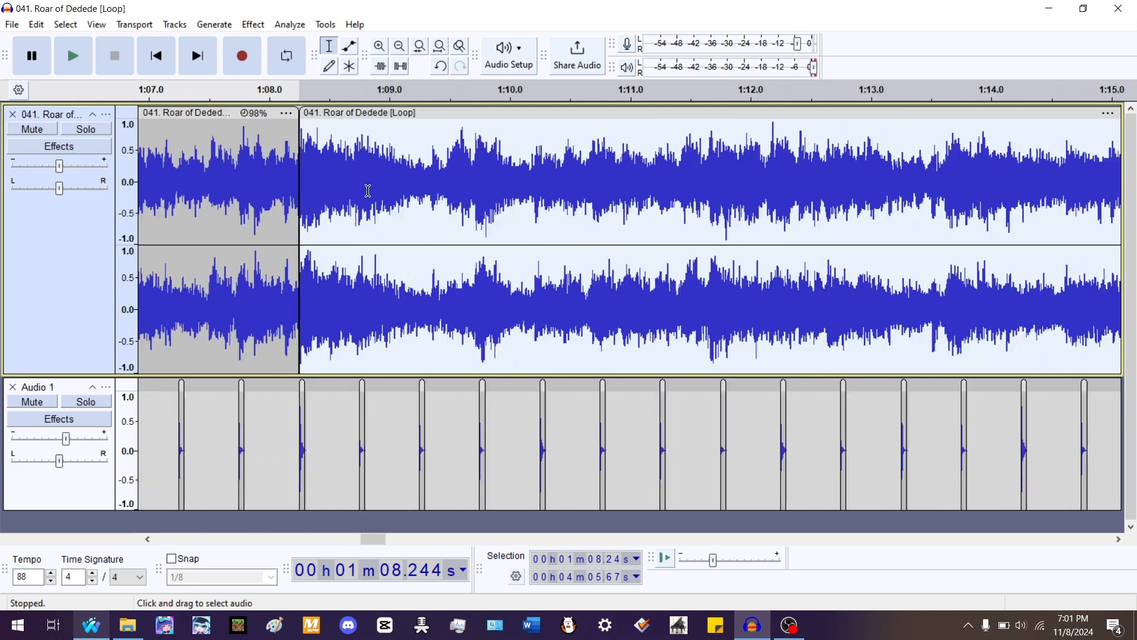
{"action": "key", "text": "space"}
{"action": "scroll", "coordinate": [451, 192], "scroll_direction": "up", "scroll_amount": 1}
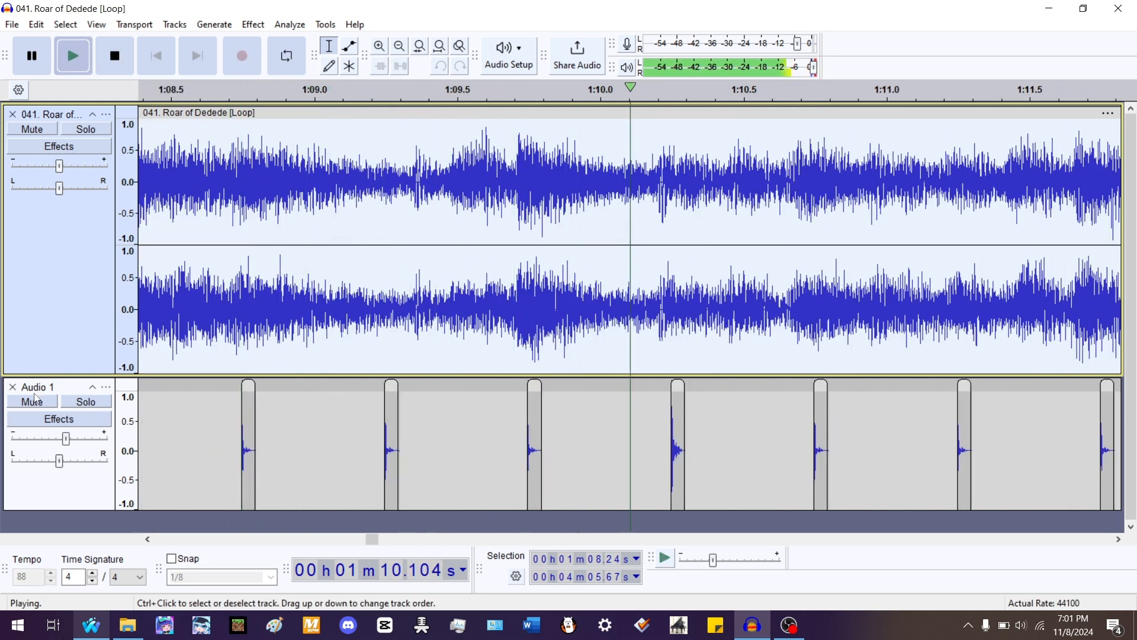
{"action": "left_click", "coordinate": [86, 128]}
{"action": "scroll", "coordinate": [446, 256], "scroll_direction": "down", "scroll_amount": 3}
{"action": "scroll", "coordinate": [590, 210], "scroll_direction": "up", "scroll_amount": 2}
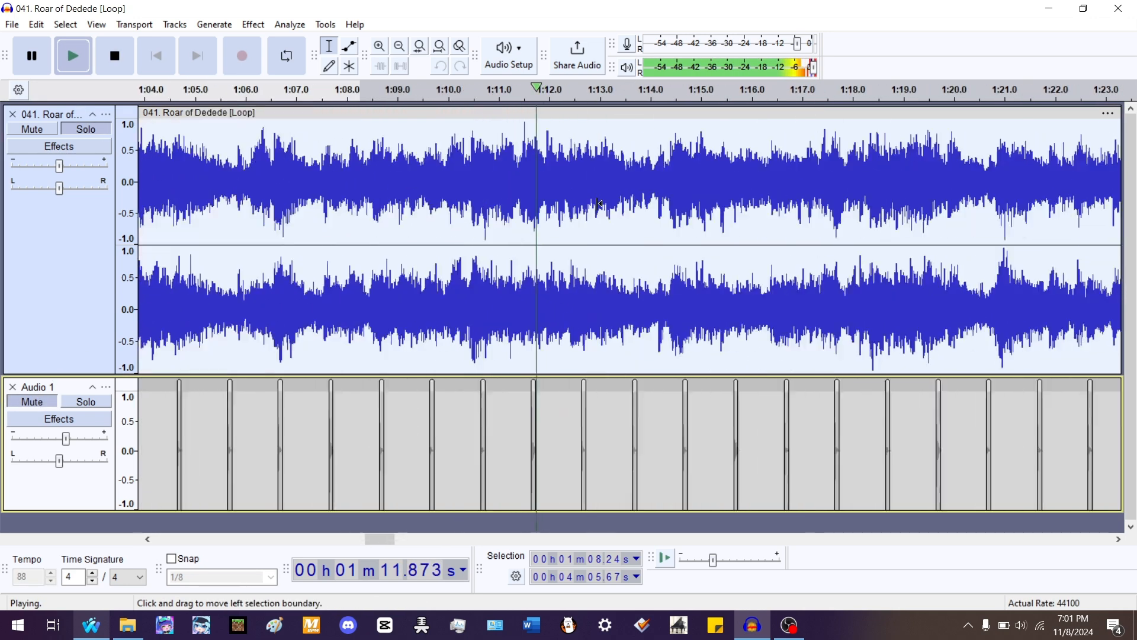
{"action": "scroll", "coordinate": [594, 212], "scroll_direction": "down", "scroll_amount": 2}
{"action": "scroll", "coordinate": [719, 226], "scroll_direction": "up", "scroll_amount": 1}
{"action": "scroll", "coordinate": [719, 226], "scroll_direction": "up", "scroll_amount": 2}
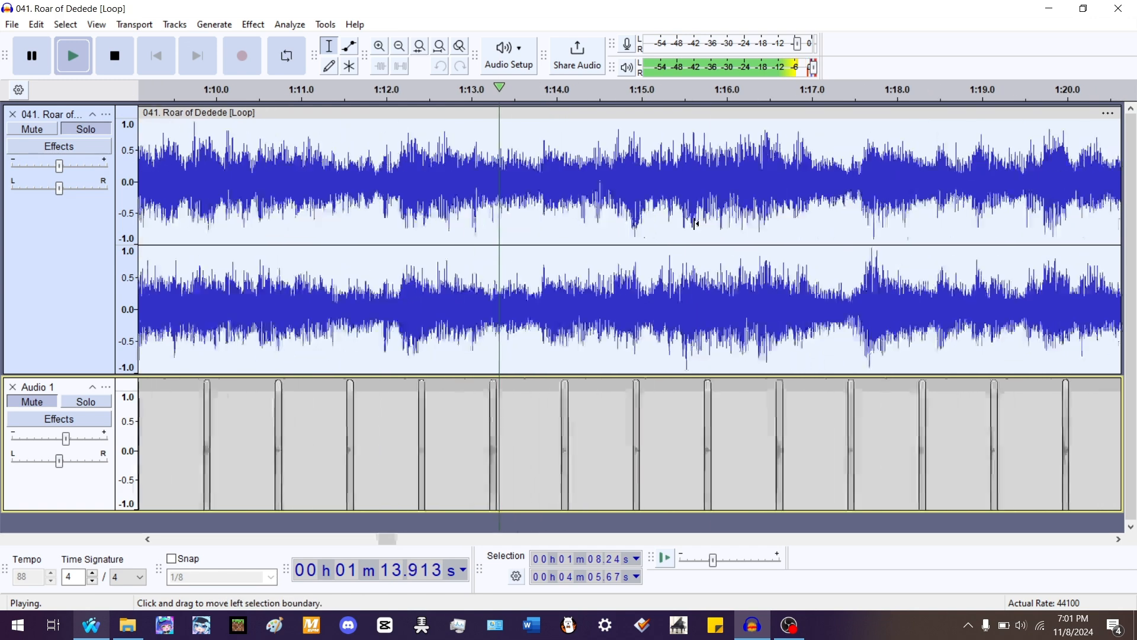
{"action": "scroll", "coordinate": [831, 200], "scroll_direction": "up", "scroll_amount": 1}
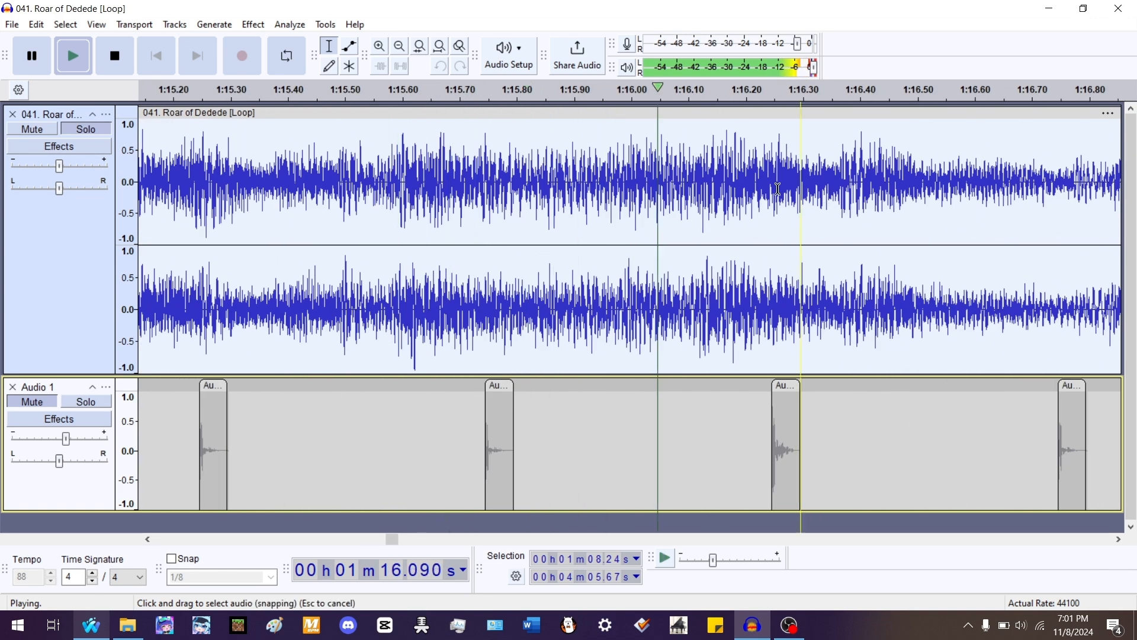
{"action": "key", "text": "space"}
- Split the song at about 1:16.11, move the later clip to 1:16.24 stretching the earlier clip to about 98%
{"action": "left_click", "coordinate": [693, 165]}
{"action": "key", "text": "ctrl+i"}
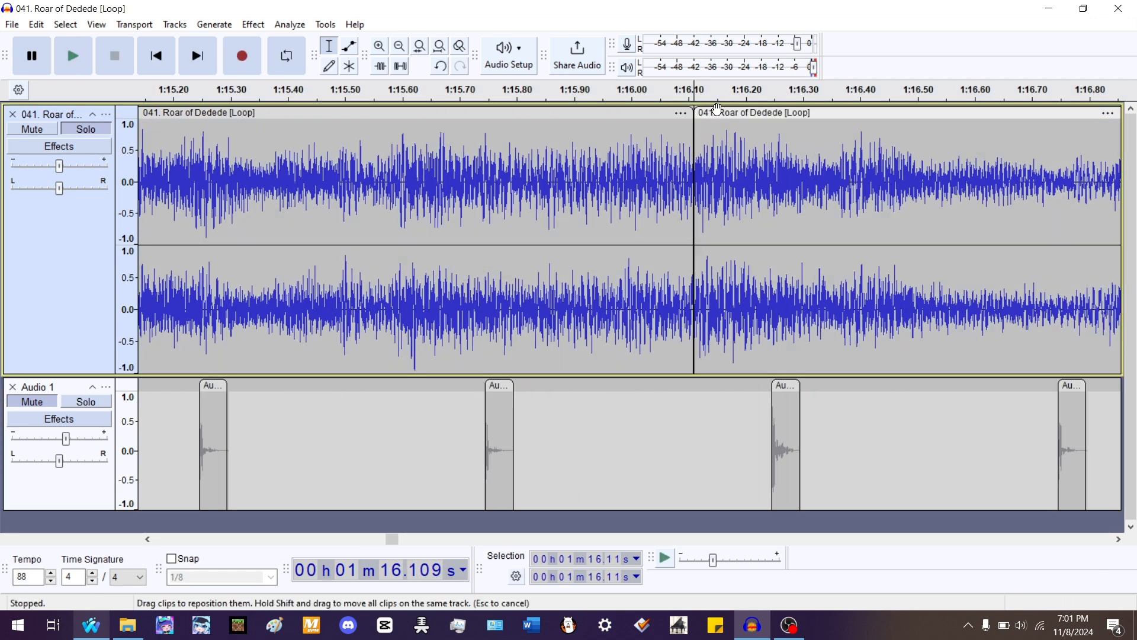
{"action": "left_click_drag", "start_coordinate": [718, 115], "coordinate": [1040, 142]}
{"action": "double_click", "coordinate": [537, 201]}
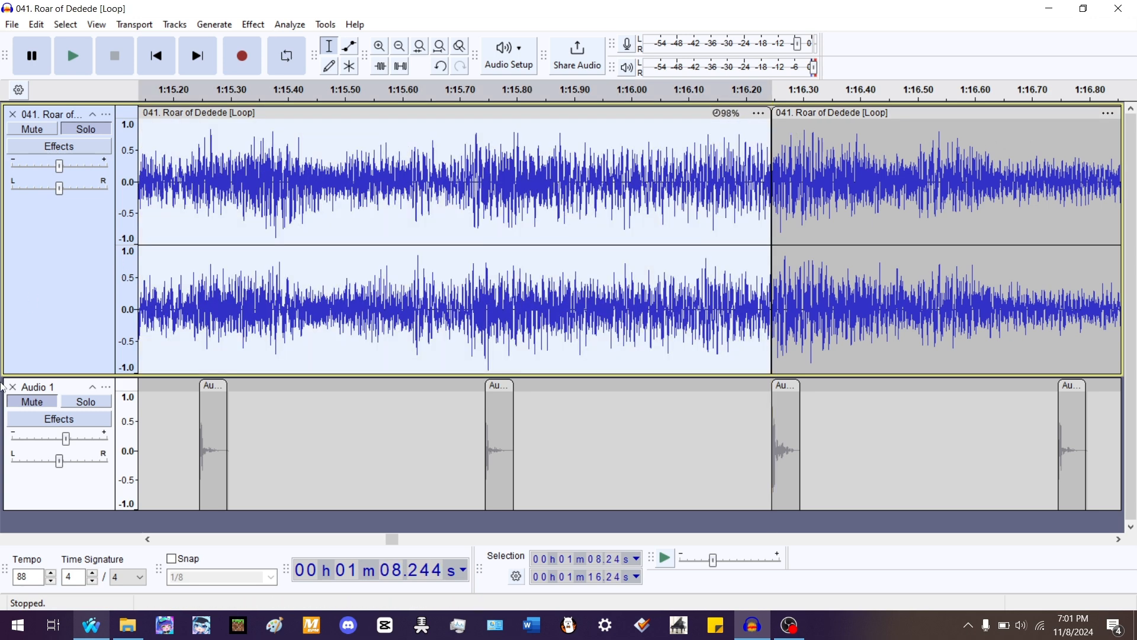
- Play the clip from 1:08.24 and zoom in around 1:10 to locate the next accent
{"action": "key", "text": "space"}
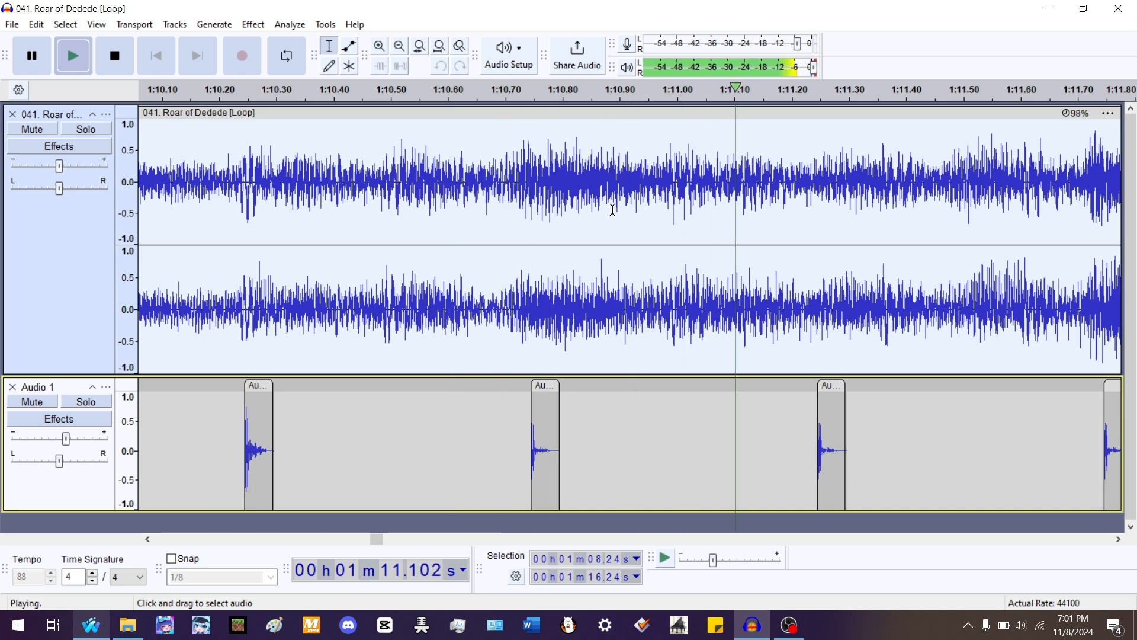
{"action": "key", "text": "space"}
{"action": "scroll", "coordinate": [843, 228], "scroll_direction": "down", "scroll_amount": 2}
{"action": "left_click", "coordinate": [614, 198]}
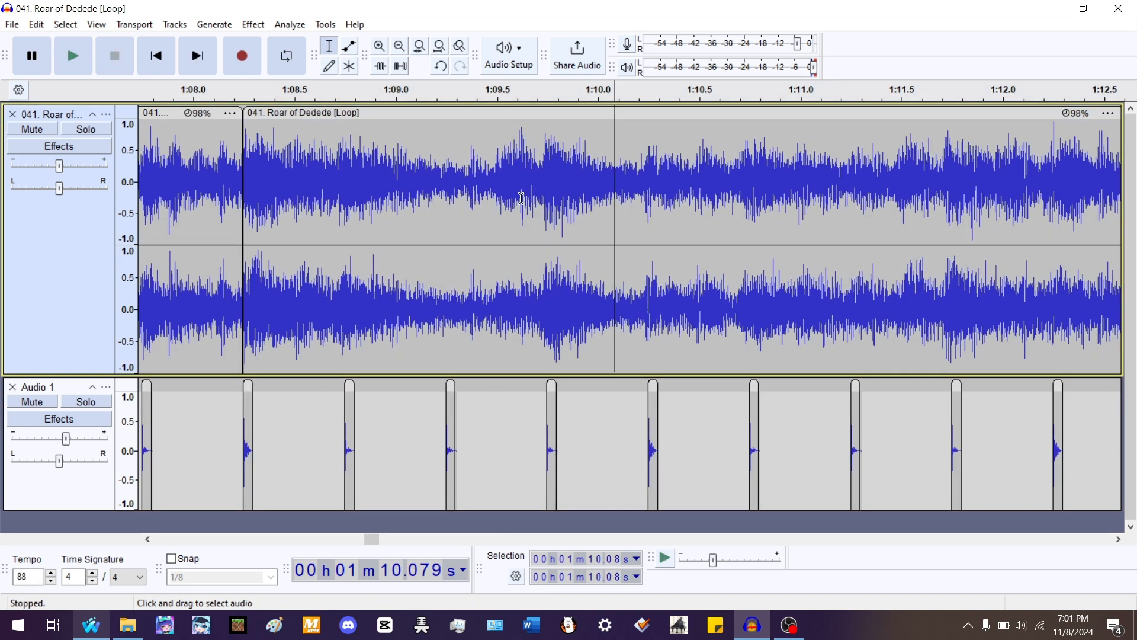
{"action": "scroll", "coordinate": [392, 199], "scroll_direction": "up", "scroll_amount": 2}
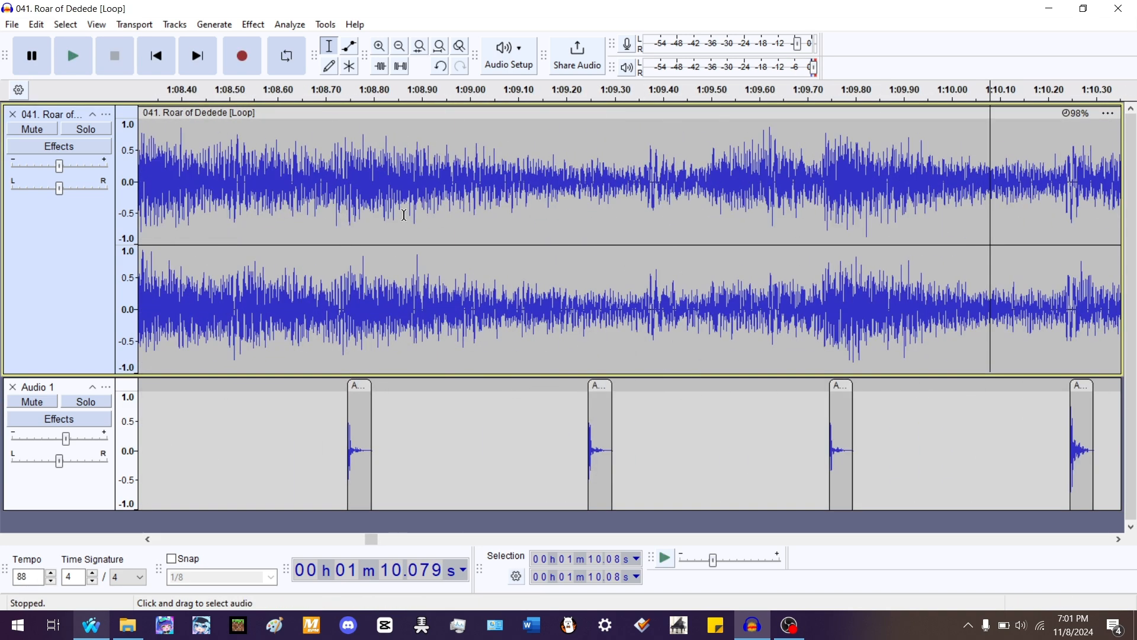
{"action": "scroll", "coordinate": [838, 183], "scroll_direction": "up", "scroll_amount": 1}
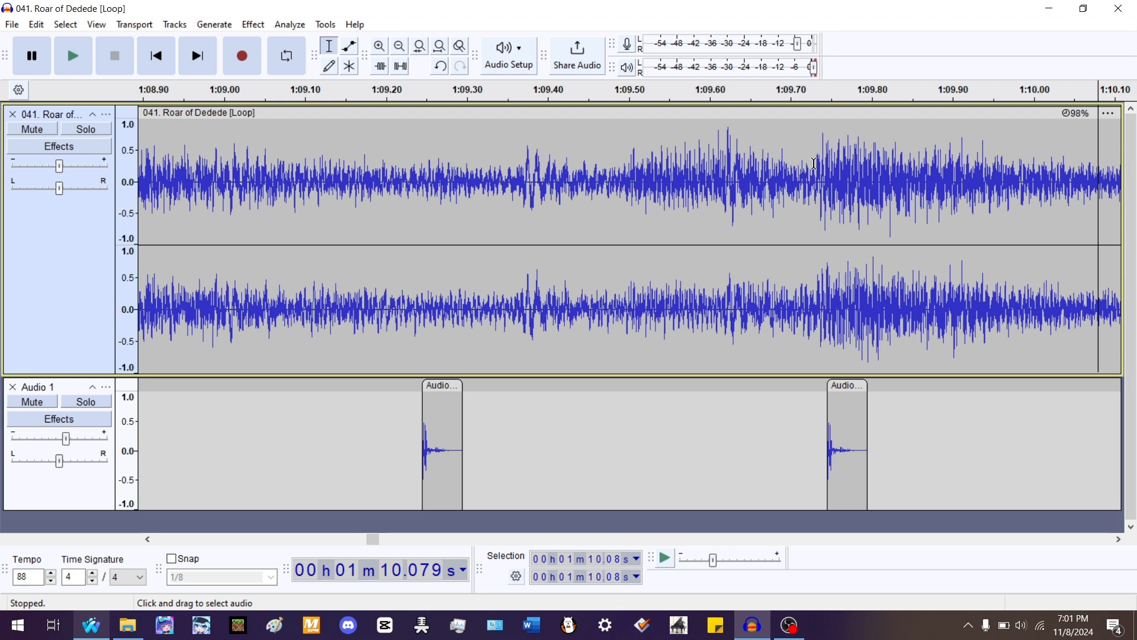
- Split the clip at about 1:09.73, drag the boundary to about 1:09.81, and play the passage
{"action": "left_click", "coordinate": [813, 163]}
{"action": "key", "text": "ctrl+i"}
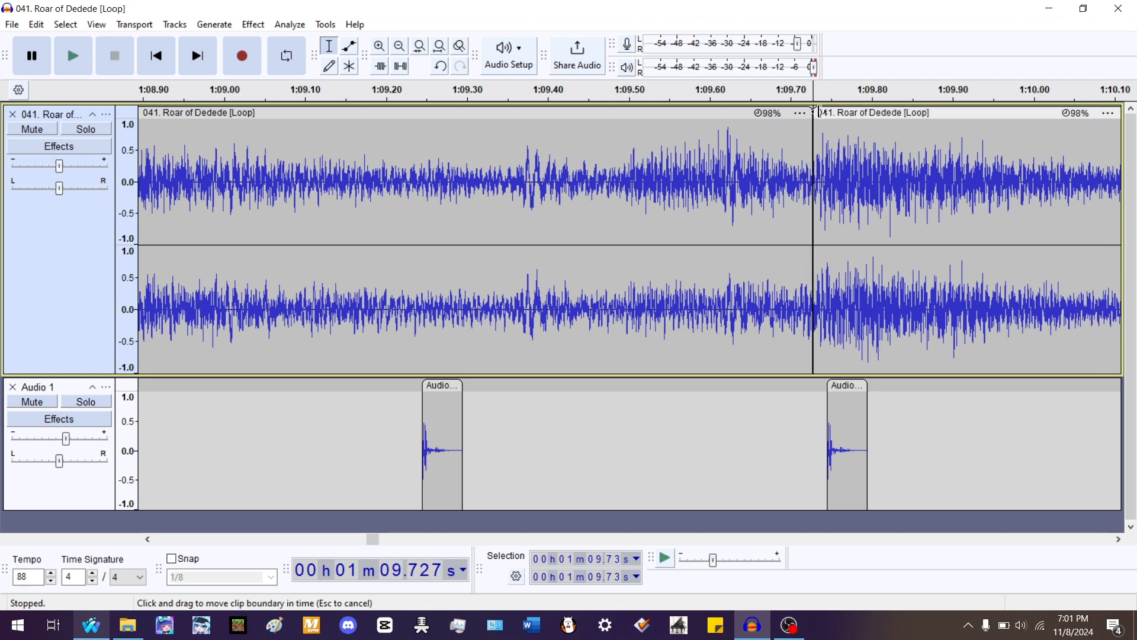
{"action": "left_click_drag", "start_coordinate": [818, 114], "coordinate": [842, 111]}
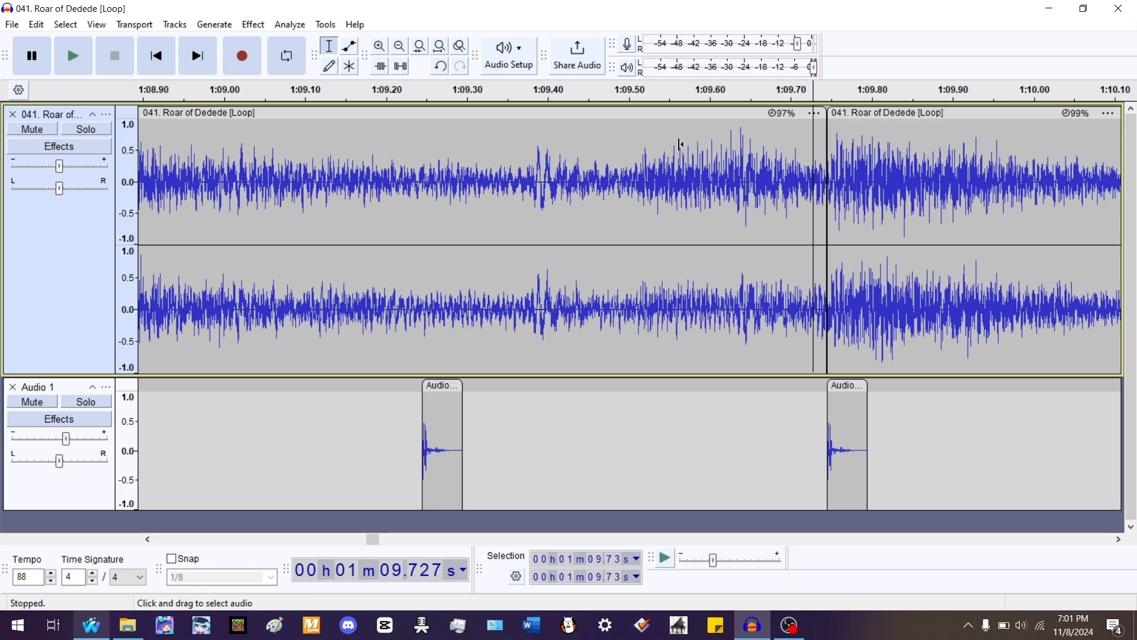
{"action": "scroll", "coordinate": [680, 144], "scroll_direction": "down", "scroll_amount": 2}
{"action": "left_click", "coordinate": [336, 144]}
{"action": "key", "text": "space"}
{"action": "scroll", "coordinate": [759, 160], "scroll_direction": "up", "scroll_amount": 2}
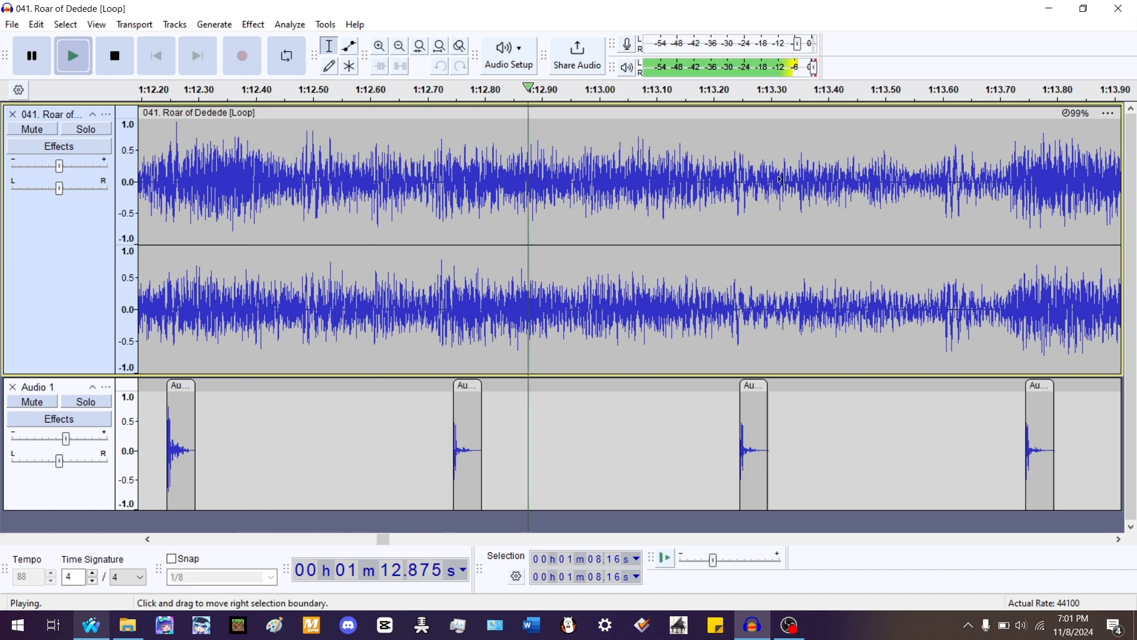
{"action": "scroll", "coordinate": [441, 161], "scroll_direction": "down", "scroll_amount": 2}
{"action": "key", "text": "space"}
- Add a clip boundary near 1:11.75 and play the section from about 1:10.66 against the beats
{"action": "left_click", "coordinate": [368, 163]}
{"action": "scroll", "coordinate": [528, 214], "scroll_direction": "up", "scroll_amount": 2}
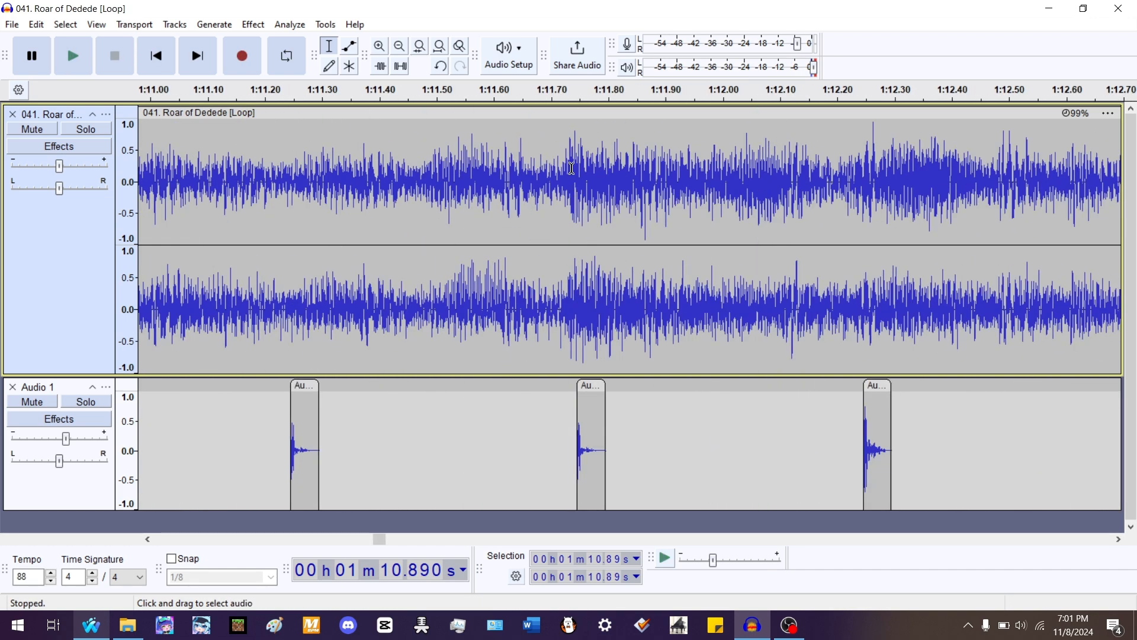
{"action": "mouse_move", "coordinate": [573, 113]}
{"action": "left_mouse_down"}
{"action": "mouse_move", "coordinate": [581, 119]}
{"action": "mouse_move", "coordinate": [575, 112]}
{"action": "left_mouse_up"}
{"action": "scroll", "coordinate": [582, 131], "scroll_direction": "down", "scroll_amount": 2}
{"action": "left_click", "coordinate": [271, 172]}
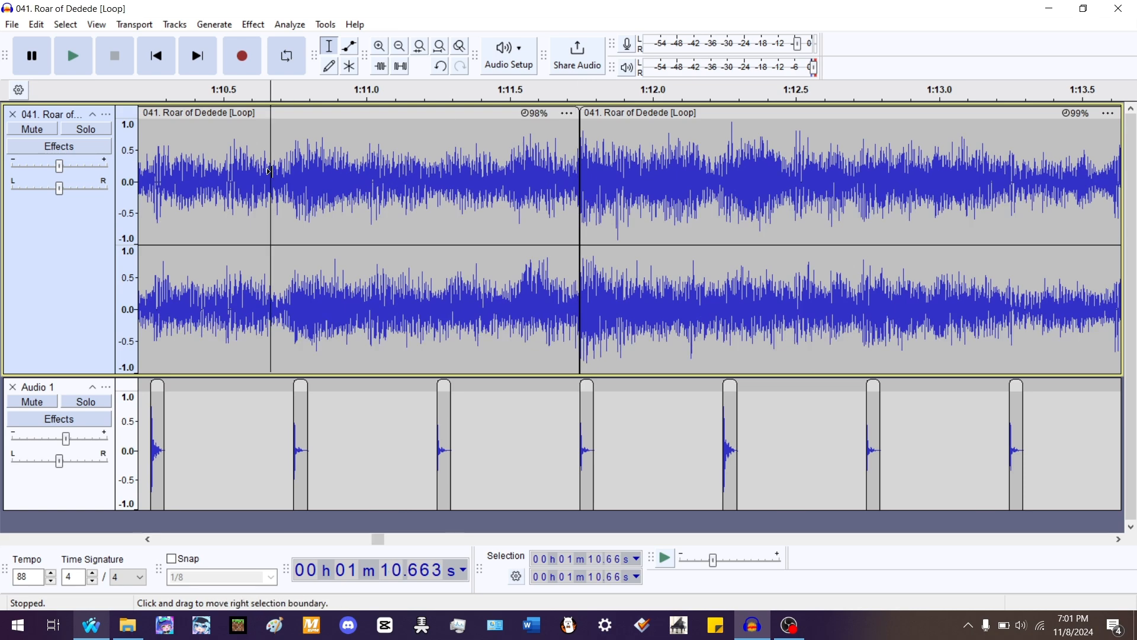
{"action": "key", "text": "space"}
{"action": "scroll", "coordinate": [379, 177], "scroll_direction": "up", "scroll_amount": 2}
{"action": "scroll", "coordinate": [395, 179], "scroll_direction": "up", "scroll_amount": 1}
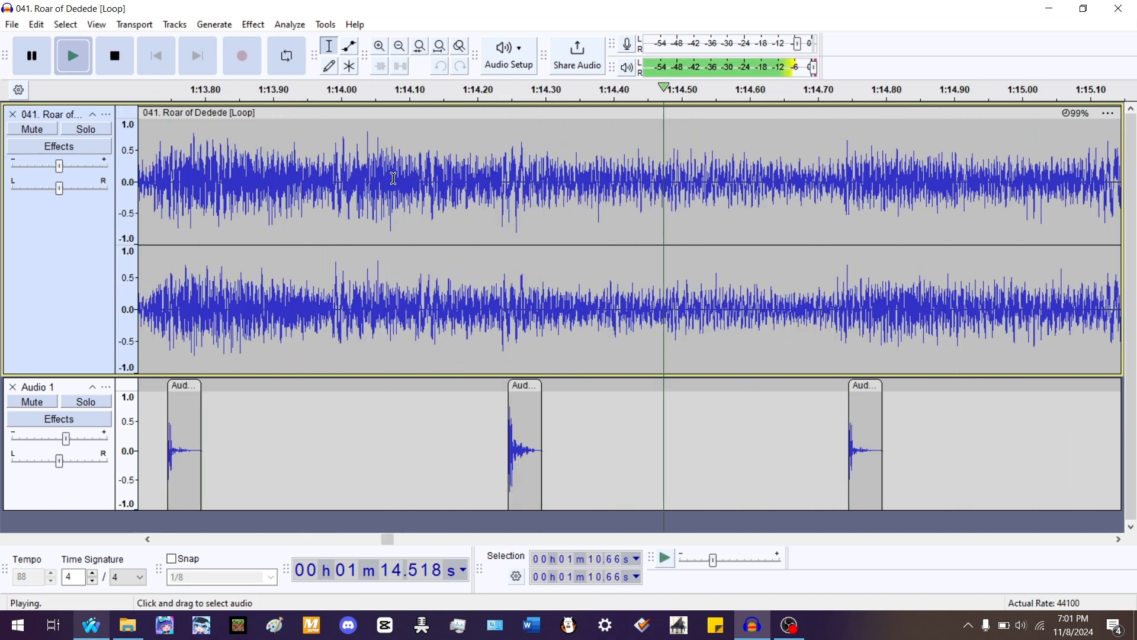
{"action": "scroll", "coordinate": [661, 181], "scroll_direction": "down", "scroll_amount": 2}
{"action": "key", "text": "space"}
- Split the clip at about 1:13.72, stretch its boundary slightly to 98% and 99.7%, and play the result
{"action": "left_click", "coordinate": [476, 185]}
{"action": "scroll", "coordinate": [355, 185], "scroll_direction": "up", "scroll_amount": 1}
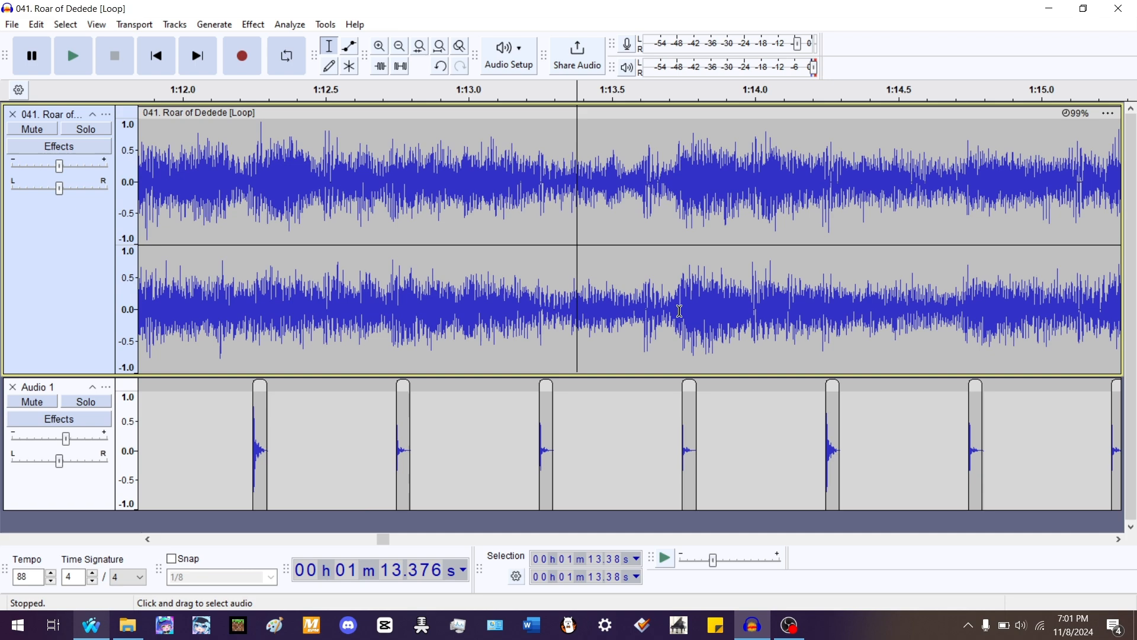
{"action": "left_click", "coordinate": [710, 303]}
{"action": "scroll", "coordinate": [687, 199], "scroll_direction": "up", "scroll_amount": 1}
{"action": "left_click", "coordinate": [650, 161]}
{"action": "key", "text": "ctrl+i"}
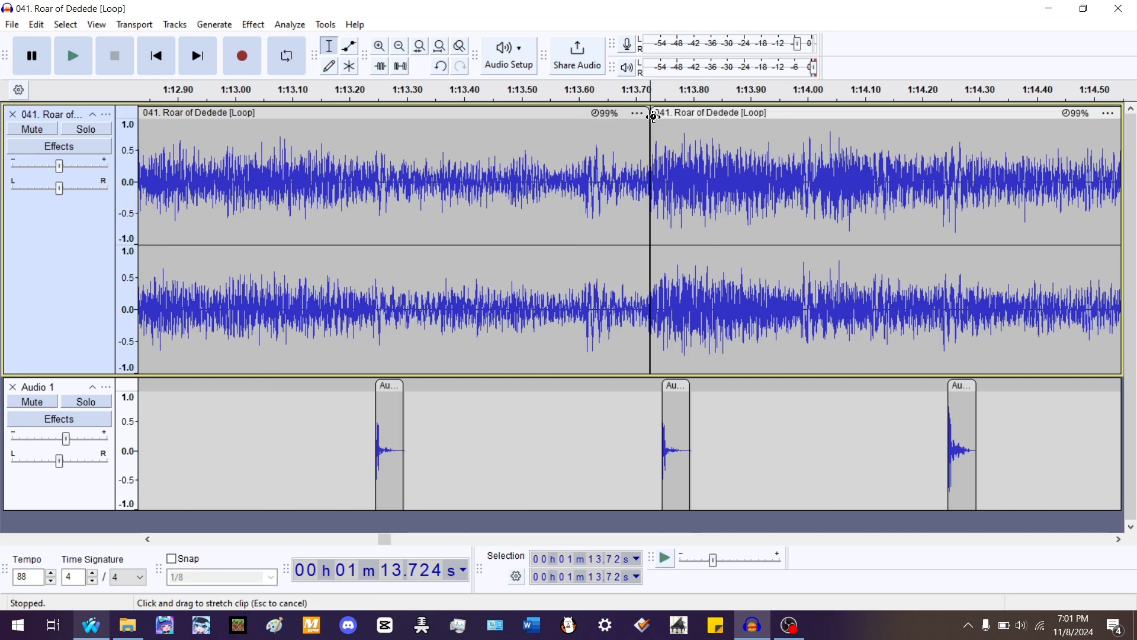
{"action": "mouse_move", "coordinate": [653, 116]}
{"action": "left_mouse_down"}
{"action": "mouse_move", "coordinate": [663, 126]}
{"action": "mouse_move", "coordinate": [661, 116]}
{"action": "left_mouse_up"}
{"action": "scroll", "coordinate": [584, 172], "scroll_direction": "down", "scroll_amount": 2}
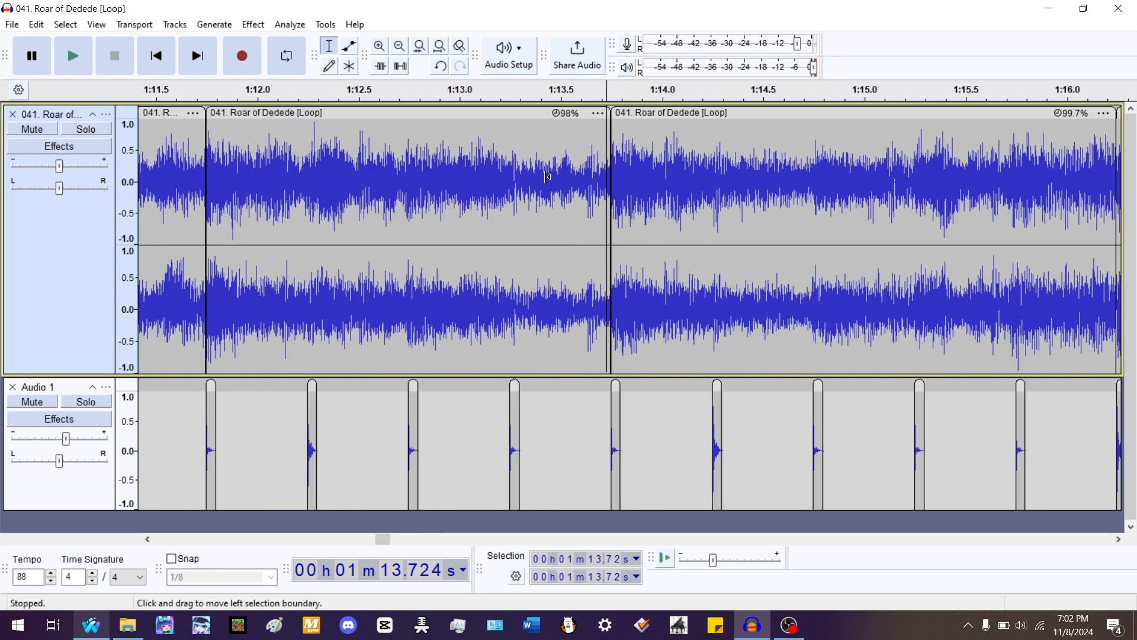
{"action": "key", "text": "space"}
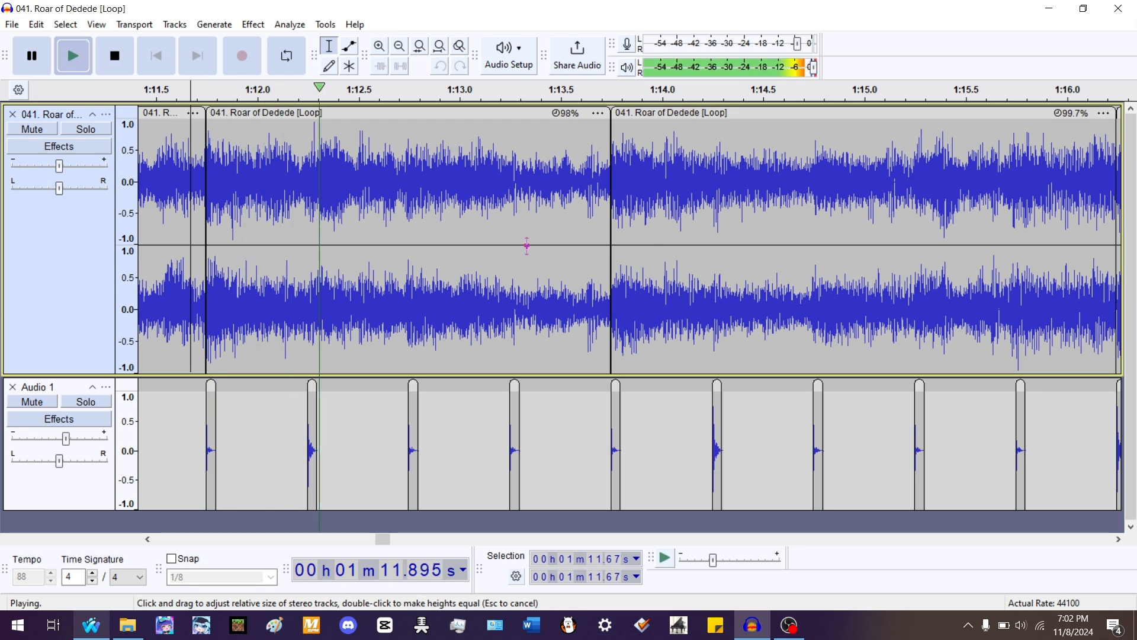
{"action": "scroll", "coordinate": [578, 254], "scroll_direction": "up", "scroll_amount": 2}
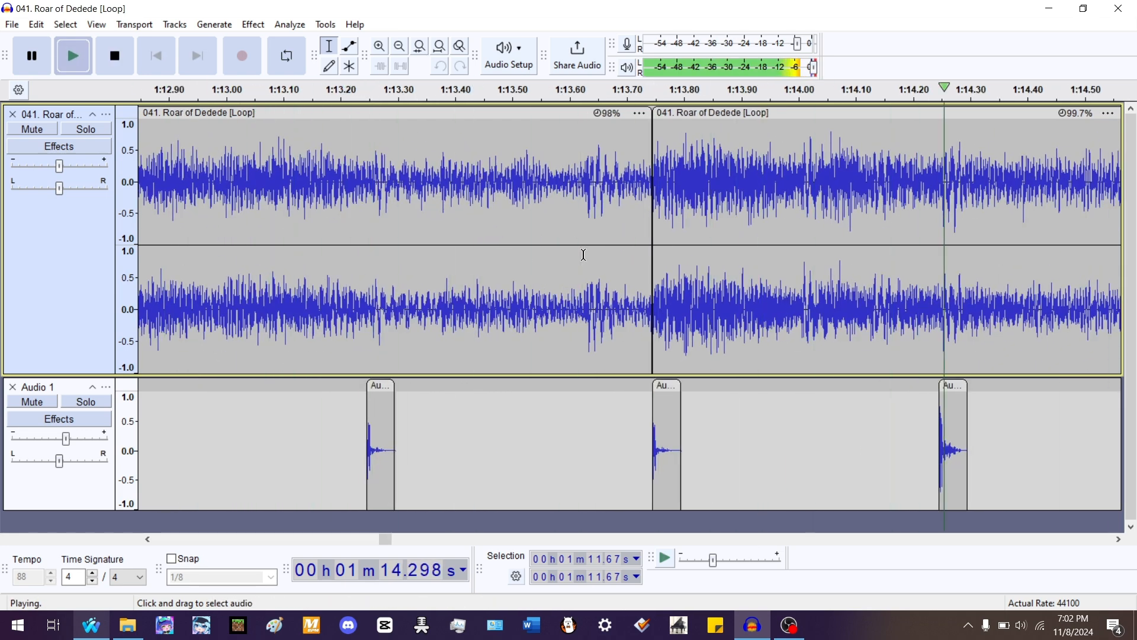
{"action": "scroll", "coordinate": [373, 240], "scroll_direction": "down", "scroll_amount": 4}
{"action": "key", "text": "space"}
- Select the clip starting at 1:16.24 and play it against the beat track
{"action": "double_click", "coordinate": [544, 179]}
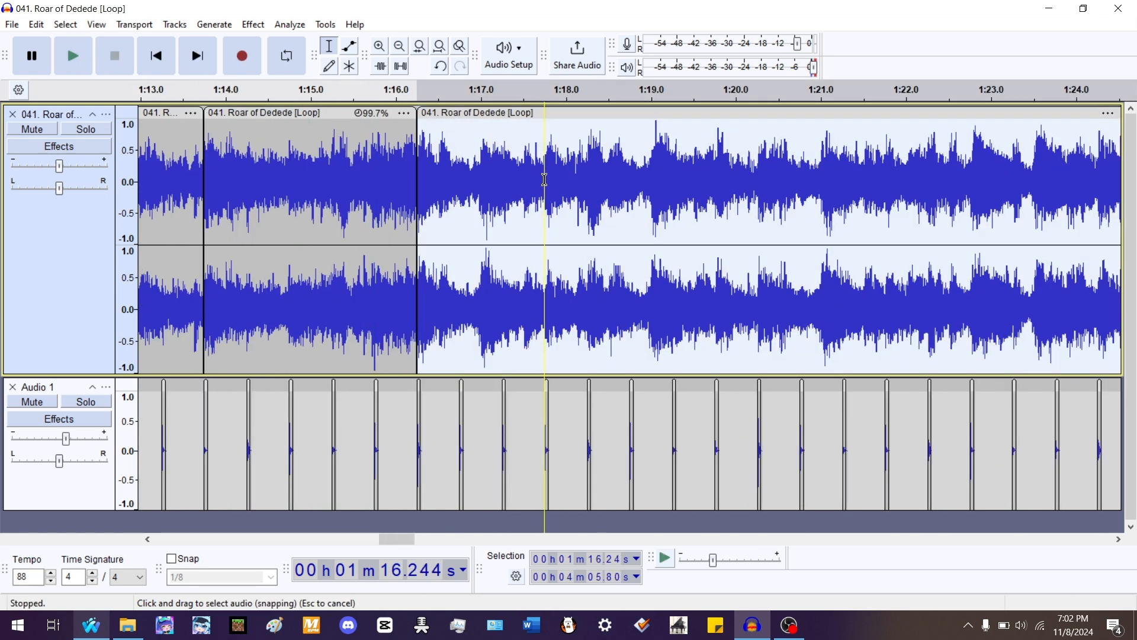
{"action": "key", "text": "space"}
{"action": "scroll", "coordinate": [448, 192], "scroll_direction": "up", "scroll_amount": 3}
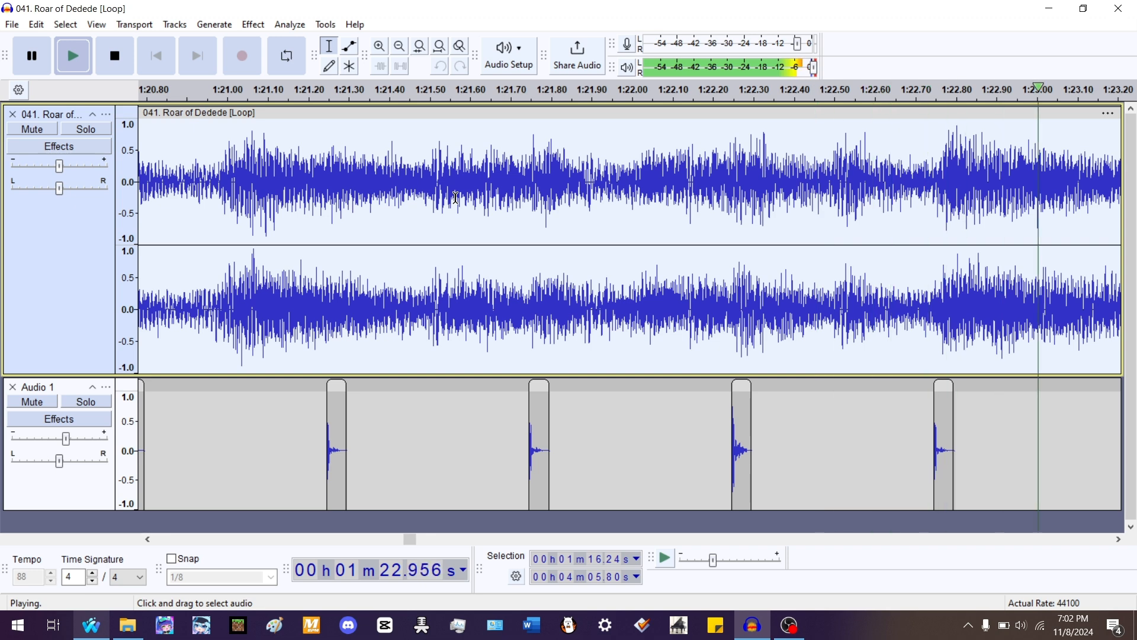
{"action": "key", "text": "space"}
- Split the song at 1:24.24, select the later clip and play it
{"action": "left_click", "coordinate": [548, 249]}
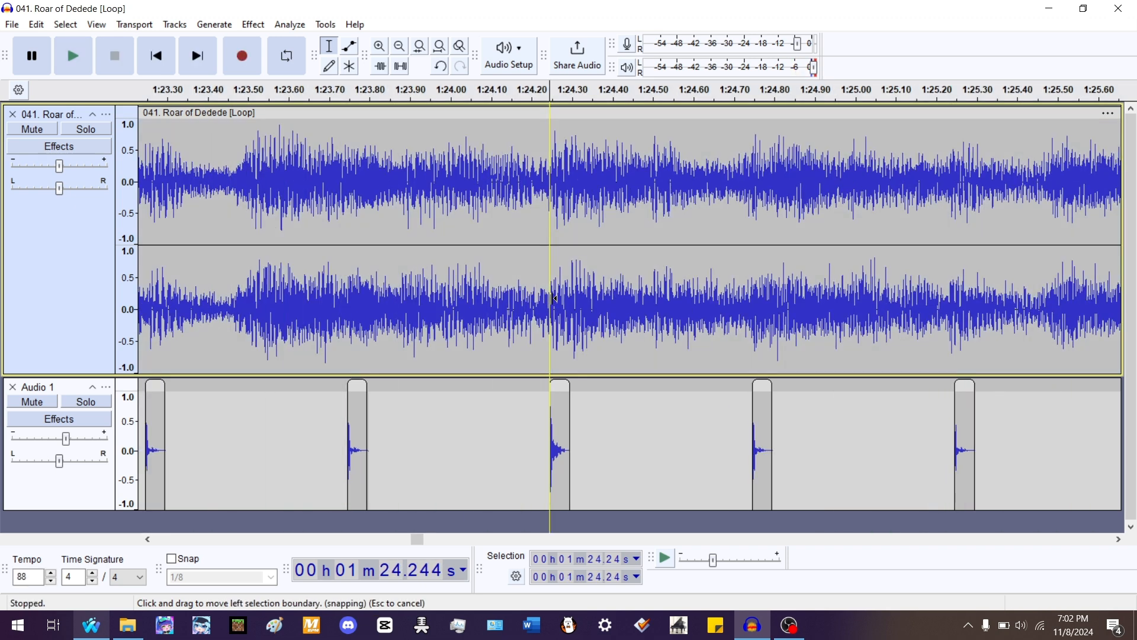
{"action": "key", "text": "ctrl+i"}
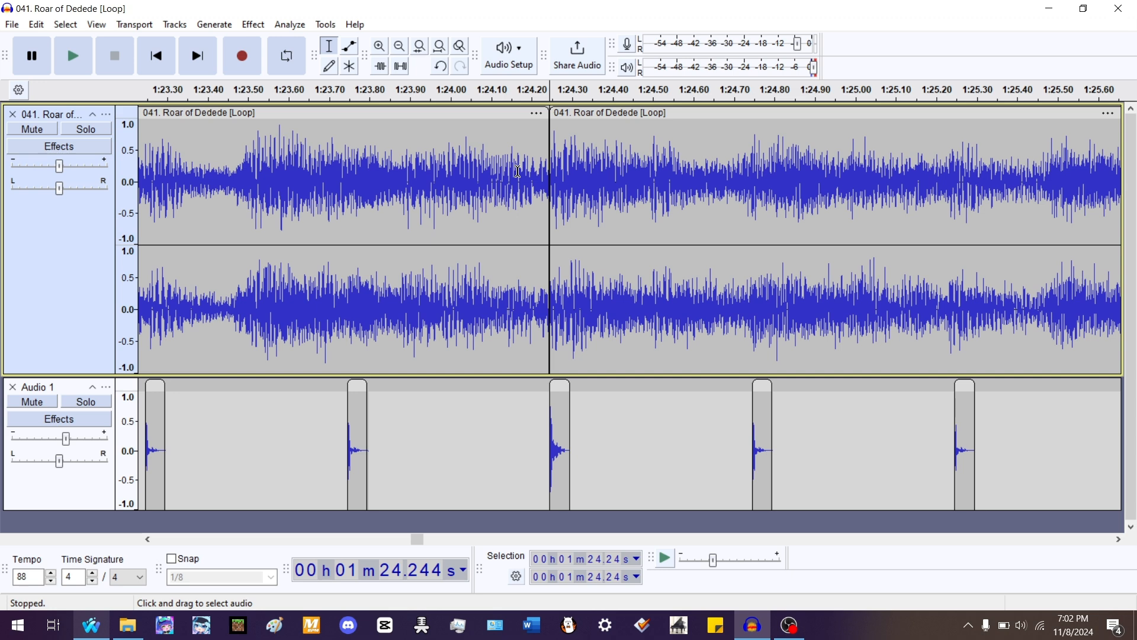
{"action": "double_click", "coordinate": [568, 185]}
{"action": "key", "text": "space"}
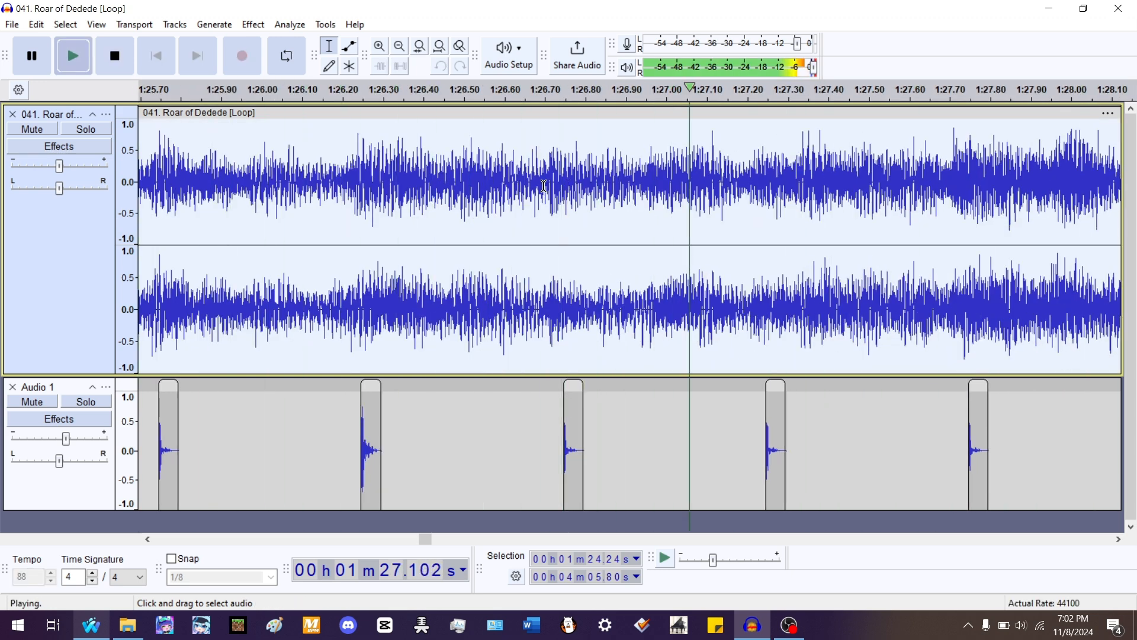
{"action": "key", "text": "space"}
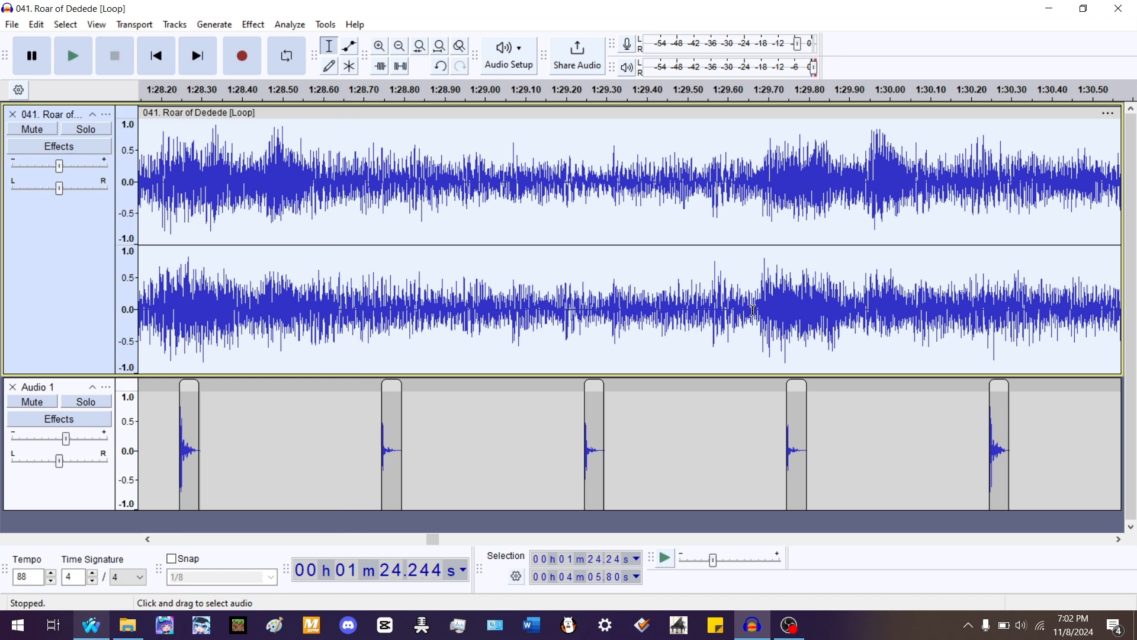
- Split at about 1:29.68, stretch the earlier clip to 99% ending at 1:29.74, and play through the clips
{"action": "left_click", "coordinate": [759, 294]}
{"action": "key", "text": "ctrl+i"}
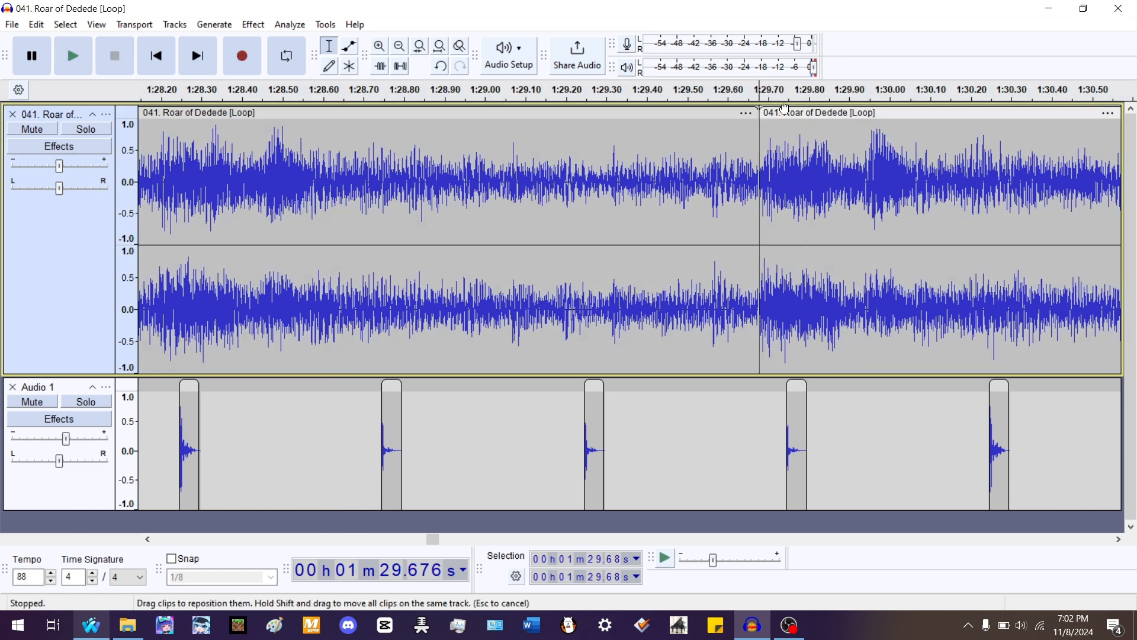
{"action": "mouse_move", "coordinate": [783, 113]}
{"action": "left_mouse_down"}
{"action": "mouse_move", "coordinate": [809, 113]}
{"action": "mouse_move", "coordinate": [796, 115]}
{"action": "left_mouse_up"}
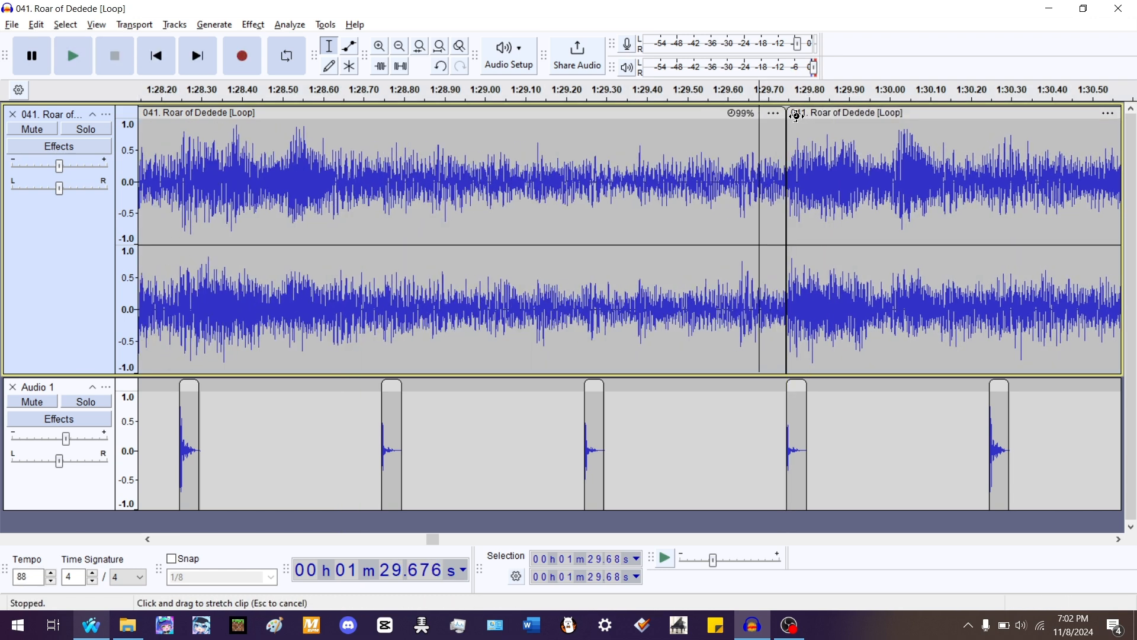
{"action": "double_click", "coordinate": [569, 146]}
{"action": "key", "text": "space"}
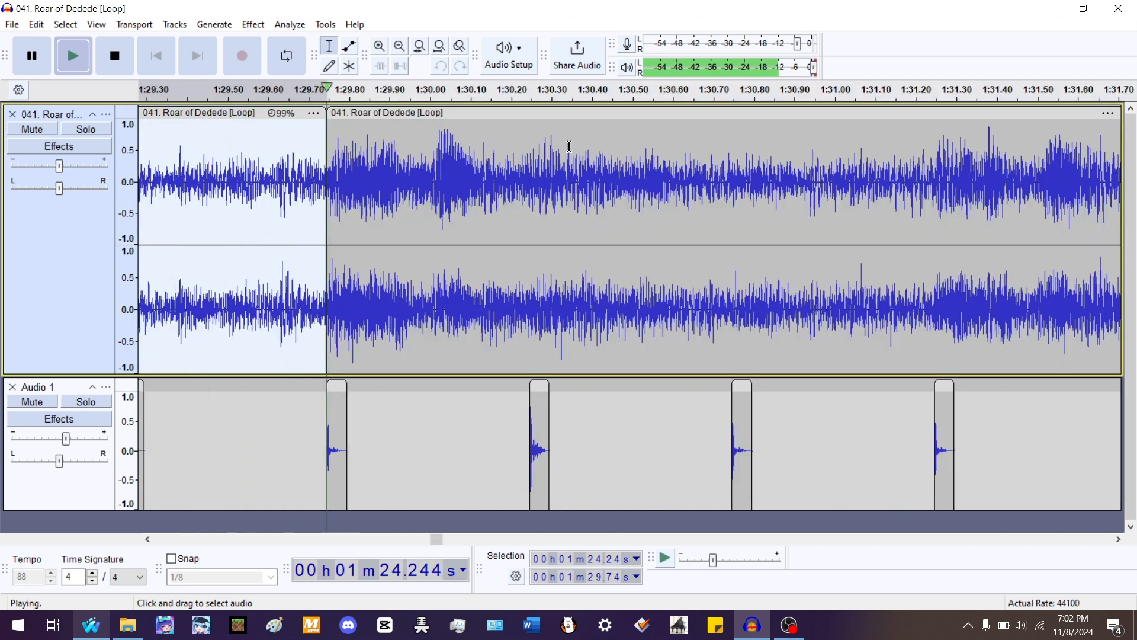
{"action": "double_click", "coordinate": [511, 174]}
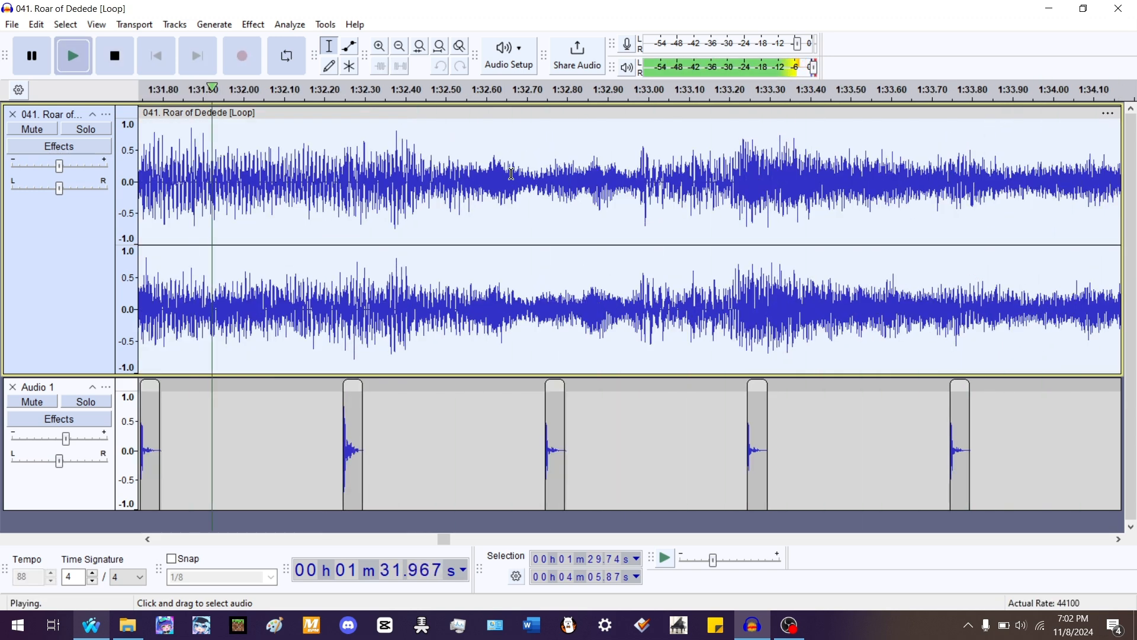
- Split the song at 1:32.24 and play from there against the beat track
{"action": "key", "text": "space"}
{"action": "left_click", "coordinate": [337, 311]}
{"action": "key", "text": "ctrl+i"}
{"action": "key", "text": "space"}
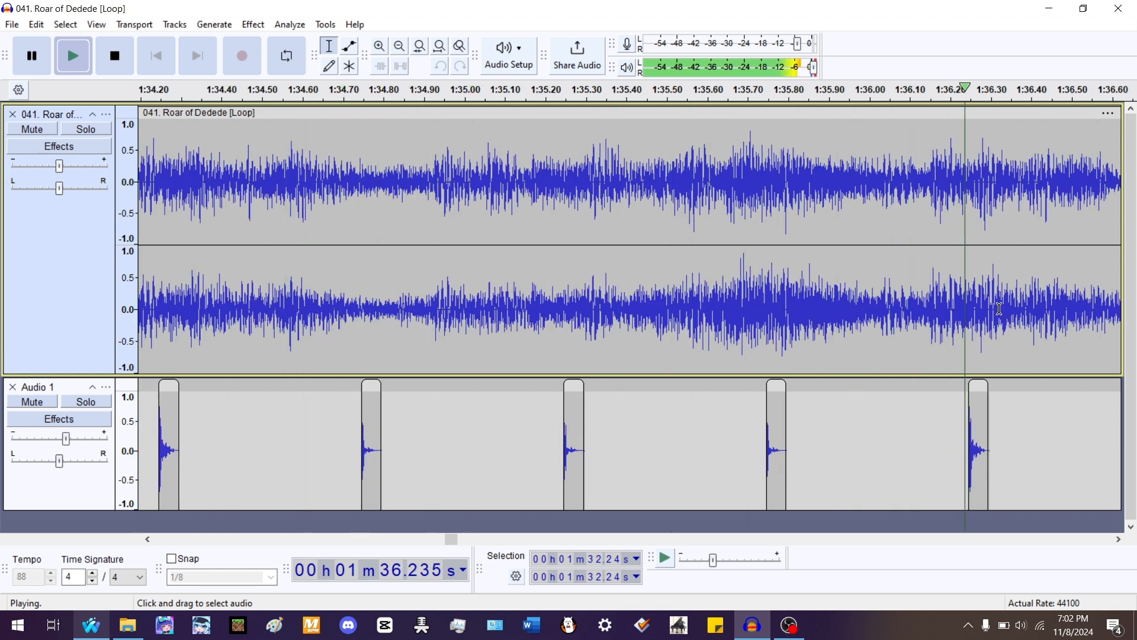
- Split the song at 1:36.14, stretch the earlier clip to 97% so it ends at 1:36.24, and play it
{"action": "key", "text": "space"}
{"action": "left_click", "coordinate": [928, 295]}
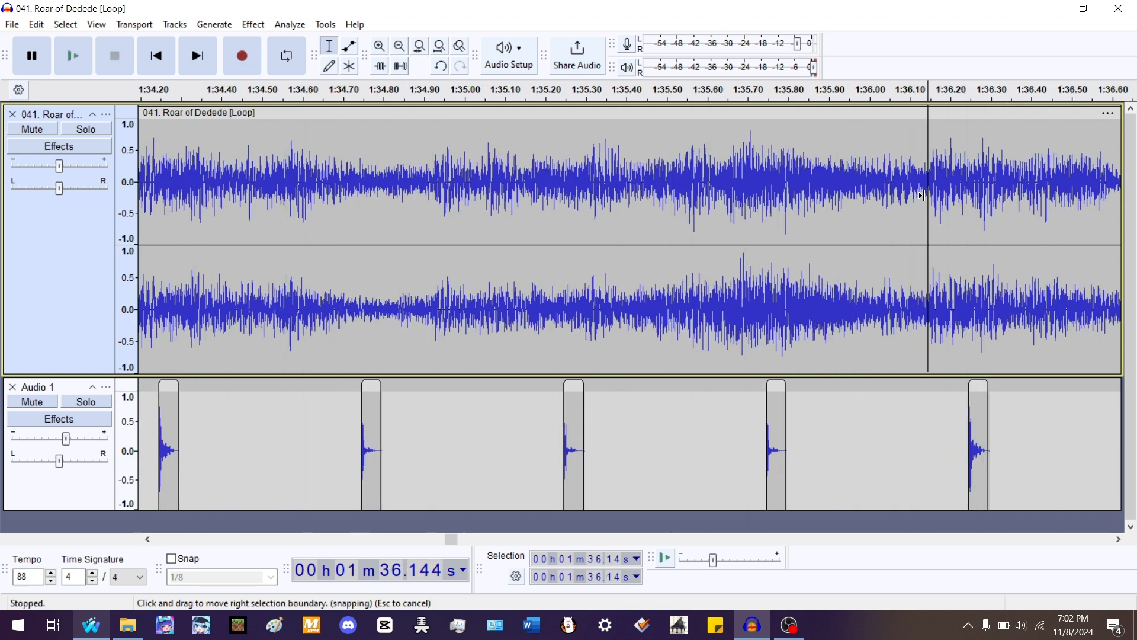
{"action": "key", "text": "ctrl+i"}
{"action": "mouse_move", "coordinate": [947, 124]}
{"action": "left_mouse_down"}
{"action": "mouse_move", "coordinate": [986, 124]}
{"action": "mouse_move", "coordinate": [967, 123]}
{"action": "left_mouse_up"}
{"action": "double_click", "coordinate": [755, 162]}
{"action": "key", "text": "space"}
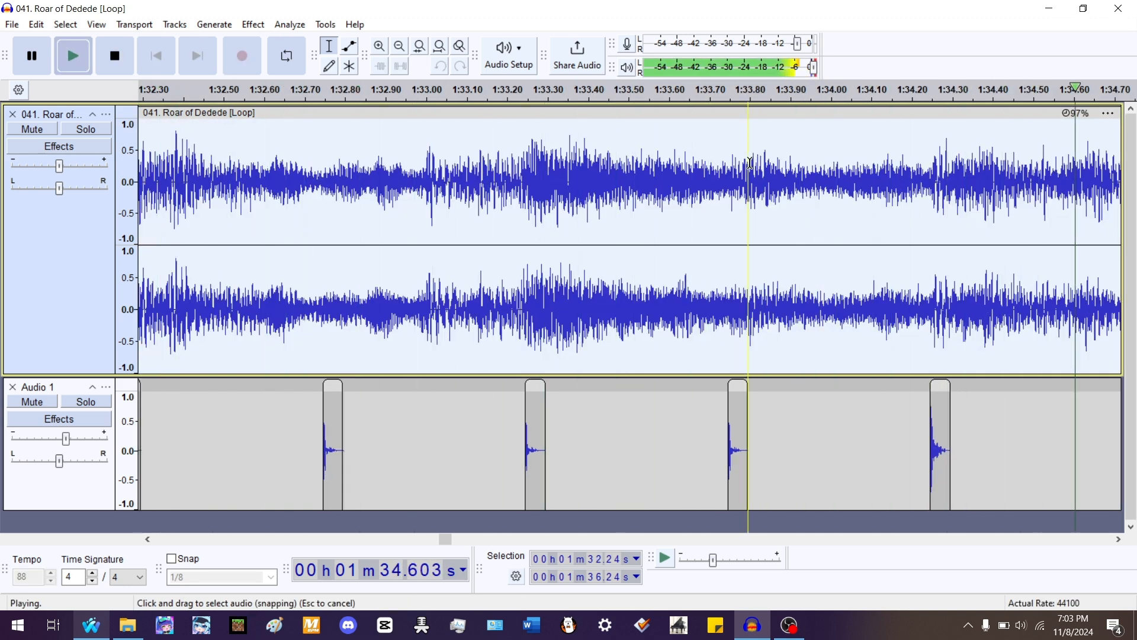
- Split the song at about 1:40.14, stretch the earlier clip to 97% ending at 1:40.24, and play it
{"action": "left_click", "coordinate": [738, 291]}
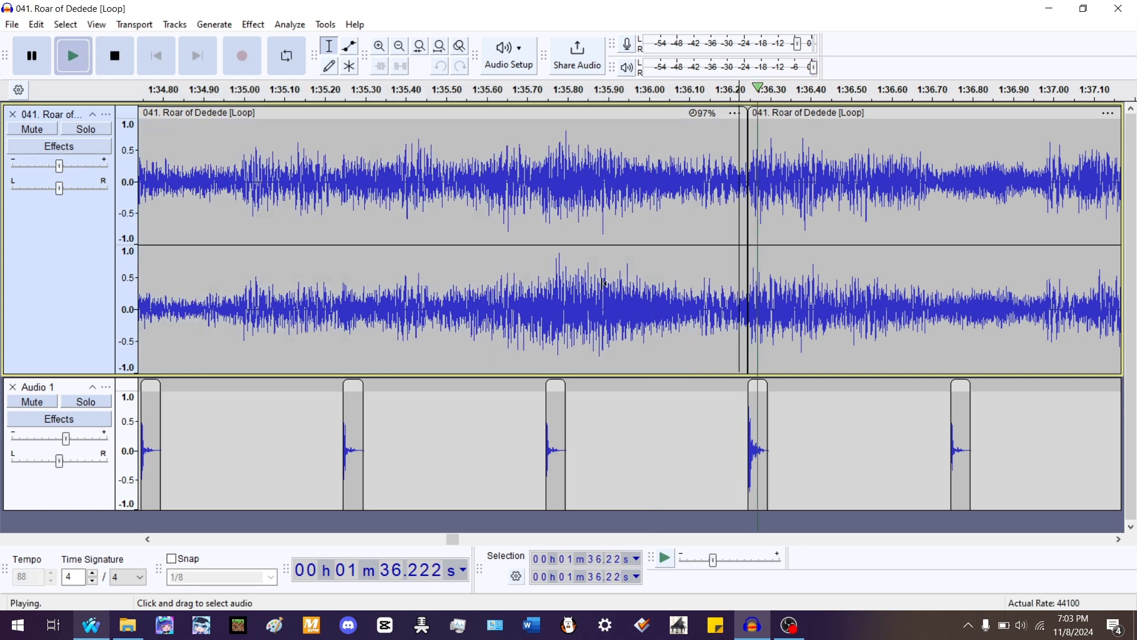
{"action": "scroll", "coordinate": [464, 241], "scroll_direction": "down", "scroll_amount": 3}
{"action": "scroll", "coordinate": [632, 241], "scroll_direction": "up", "scroll_amount": 2}
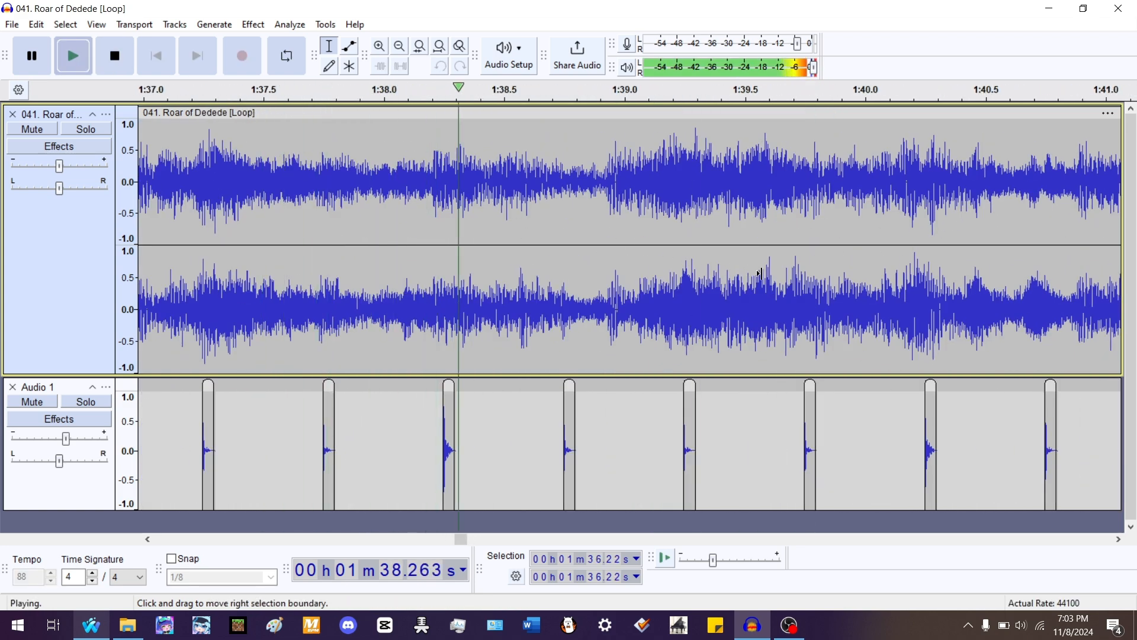
{"action": "scroll", "coordinate": [712, 276], "scroll_direction": "up", "scroll_amount": 1}
{"action": "scroll", "coordinate": [713, 276], "scroll_direction": "down", "scroll_amount": 1}
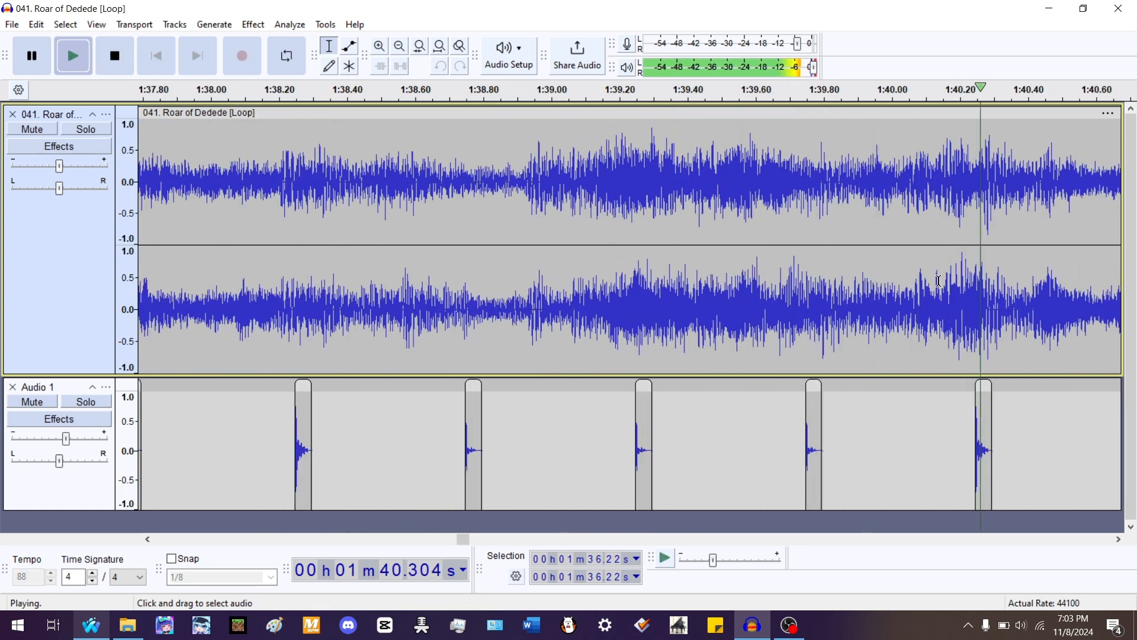
{"action": "key", "text": "space"}
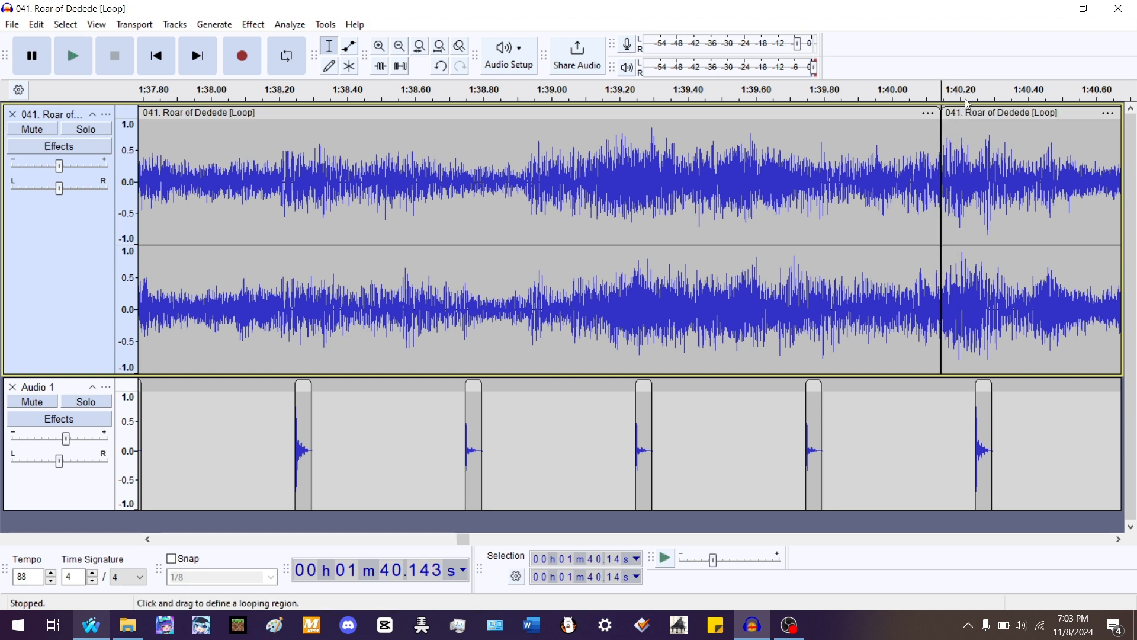
{"action": "left_click_drag", "start_coordinate": [970, 178], "coordinate": [1002, 178]}
{"action": "left_click_drag", "start_coordinate": [943, 112], "coordinate": [977, 117]}
{"action": "double_click", "coordinate": [606, 182]}
{"action": "key", "text": "space"}
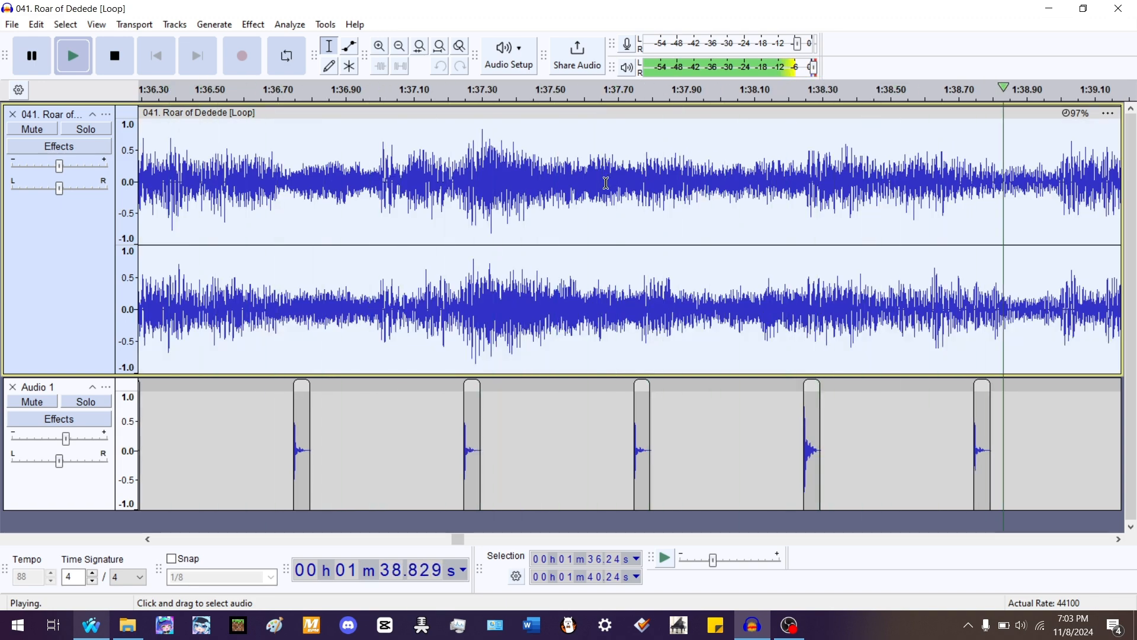
- Split the clip starting at 1:40.24 at 1:44.15, stretch its earlier part to 98% ending at 1:44.24, and play it
{"action": "double_click", "coordinate": [580, 175]}
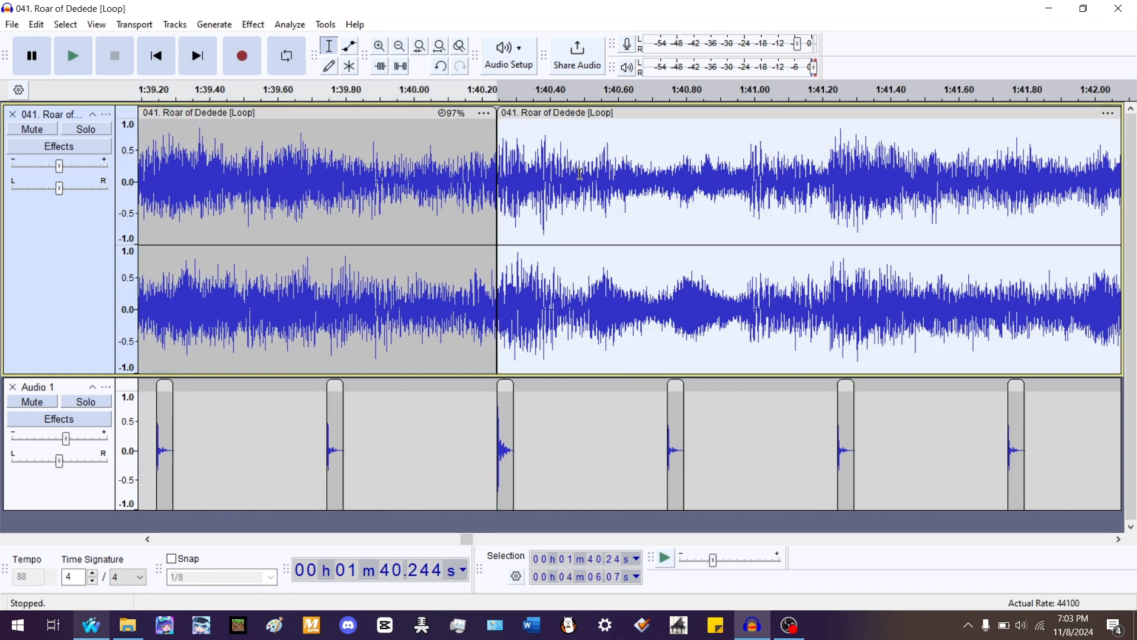
{"action": "scroll", "coordinate": [586, 176], "scroll_direction": "down", "scroll_amount": 1}
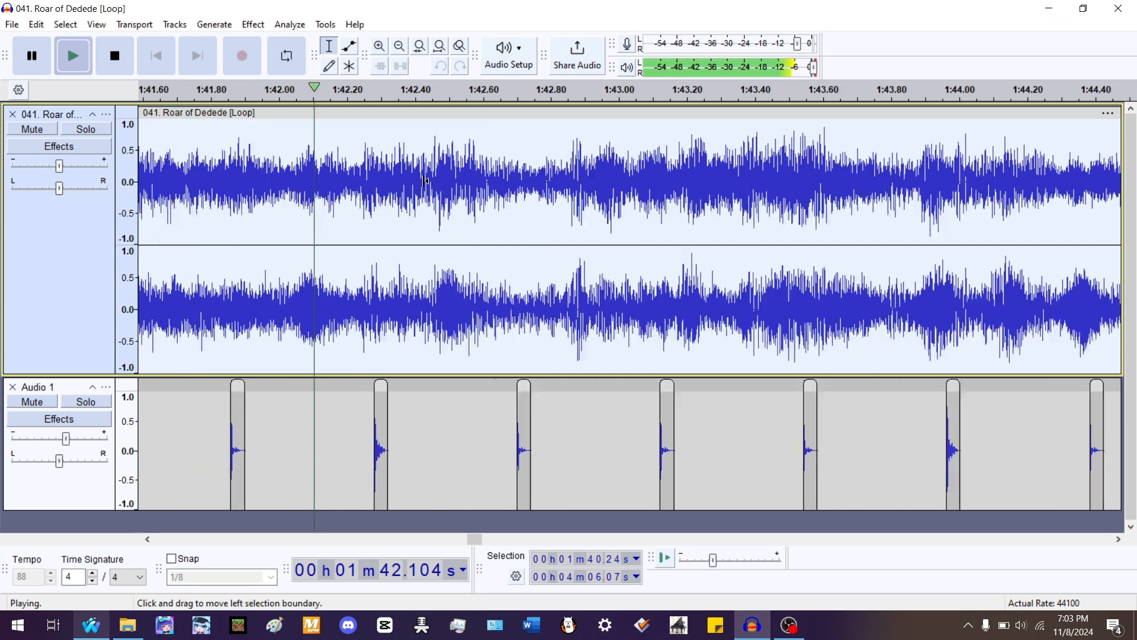
{"action": "scroll", "coordinate": [622, 219], "scroll_direction": "up", "scroll_amount": 2}
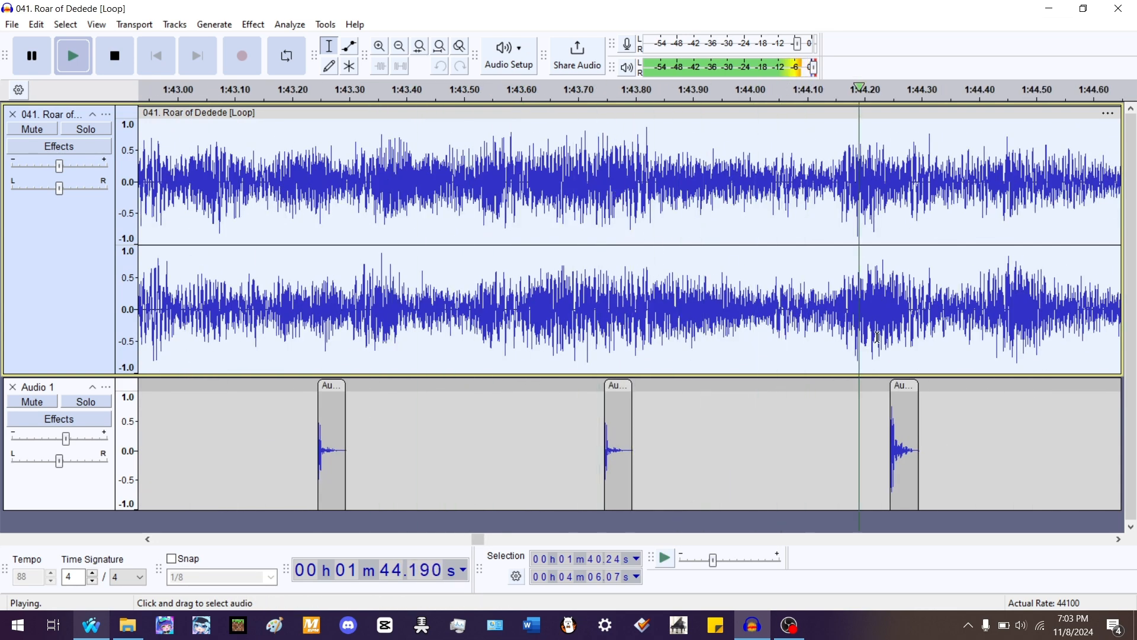
{"action": "key", "text": "space"}
{"action": "left_click", "coordinate": [836, 308]}
{"action": "key", "text": "ctrl+i"}
{"action": "left_click_drag", "start_coordinate": [855, 119], "coordinate": [1015, 122]}
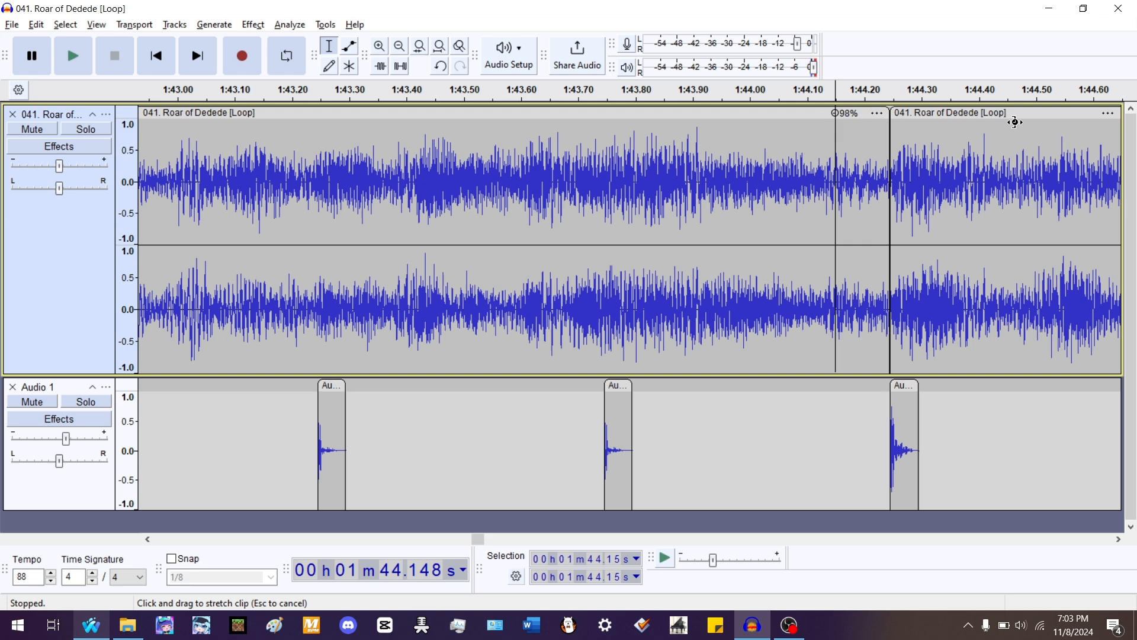
{"action": "double_click", "coordinate": [779, 167]}
{"action": "key", "text": "space"}
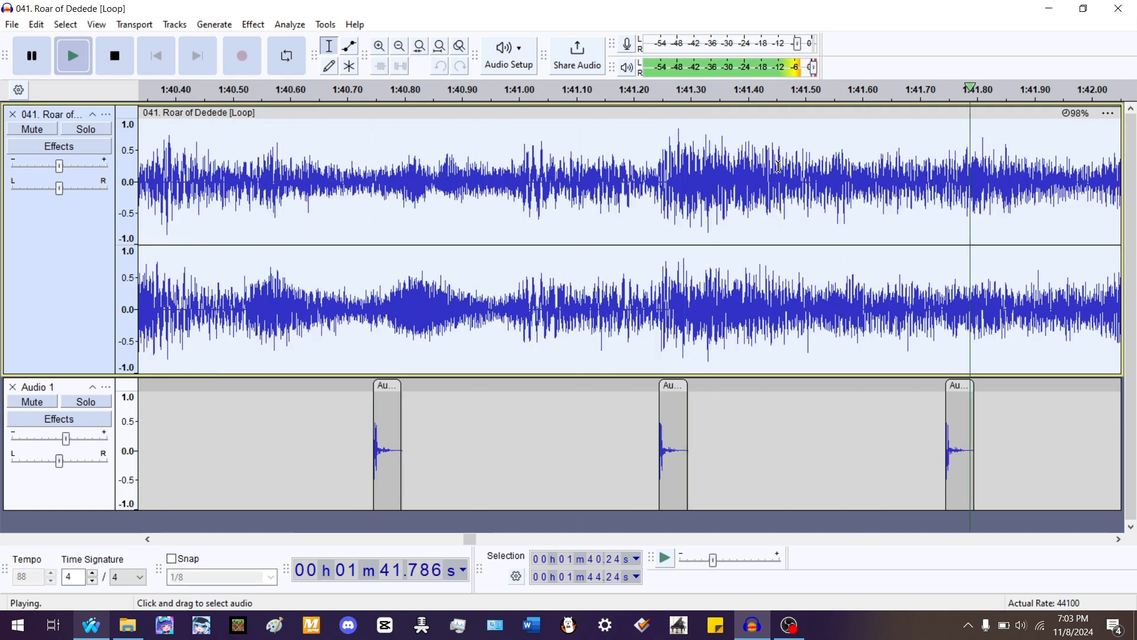
- Select the clip starting at 1:44.24 and listen around 1:47.8 to 1:48.4 to locate the next beat
{"action": "scroll", "coordinate": [216, 249], "scroll_direction": "down", "scroll_amount": 2}
{"action": "scroll", "coordinate": [478, 198], "scroll_direction": "up", "scroll_amount": 1}
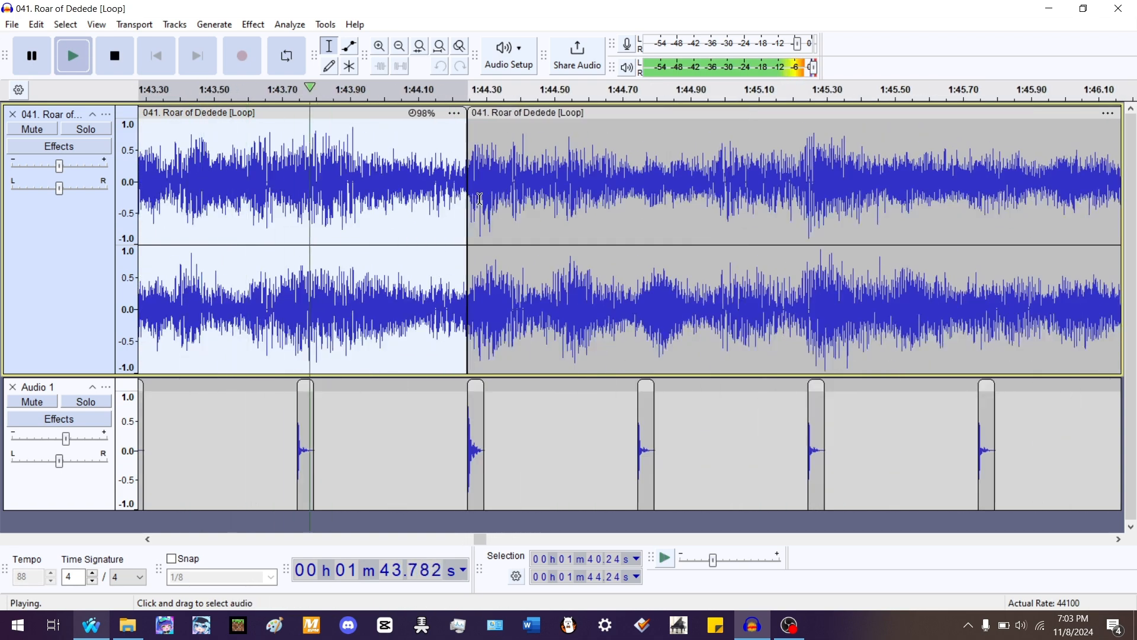
{"action": "double_click", "coordinate": [480, 198]}
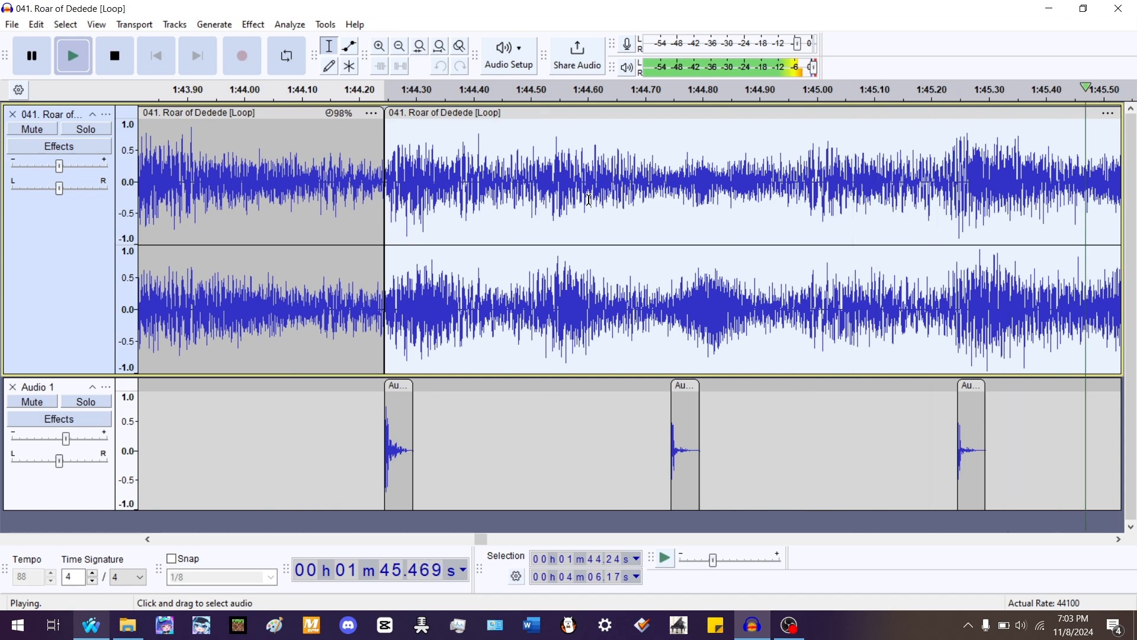
{"action": "scroll", "coordinate": [329, 198], "scroll_direction": "down", "scroll_amount": 1}
{"action": "scroll", "coordinate": [758, 185], "scroll_direction": "up", "scroll_amount": 1}
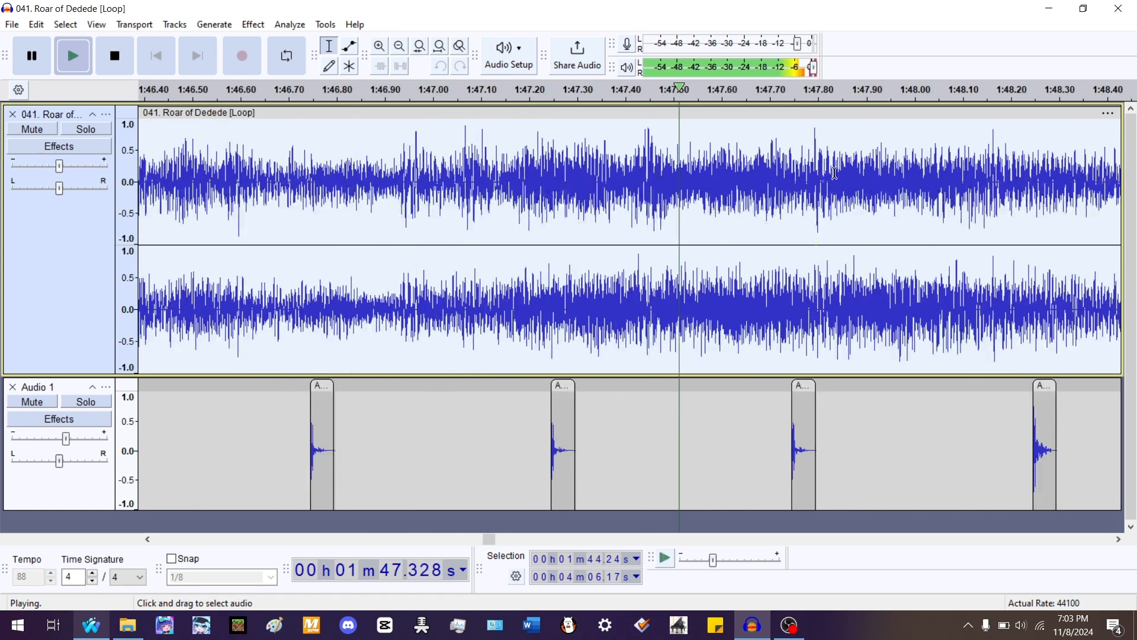
{"action": "key", "text": "space"}
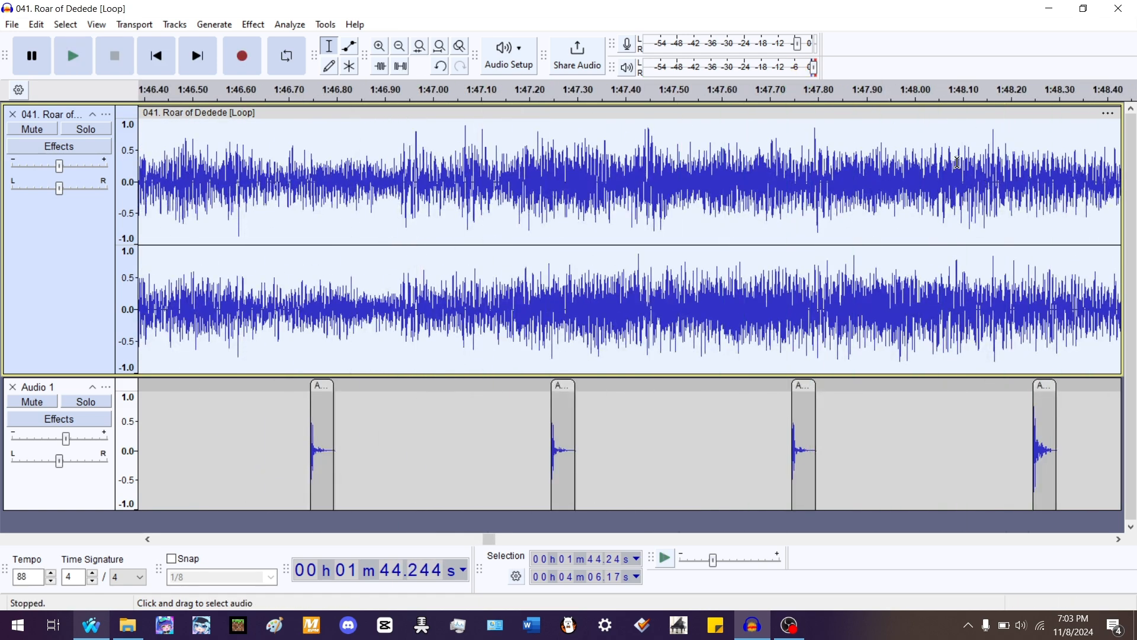
{"action": "left_click_drag", "start_coordinate": [960, 161], "coordinate": [1014, 155]}
{"action": "scroll", "coordinate": [847, 157], "scroll_direction": "down", "scroll_amount": 1}
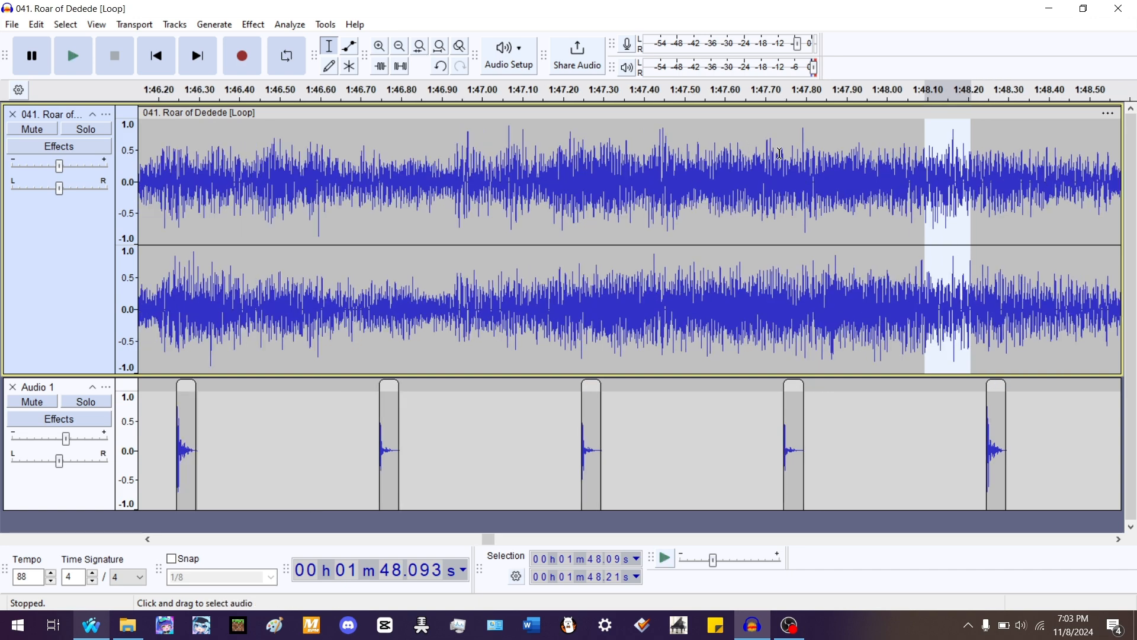
{"action": "left_click", "coordinate": [864, 162]}
{"action": "scroll", "coordinate": [1007, 172], "scroll_direction": "up", "scroll_amount": 6}
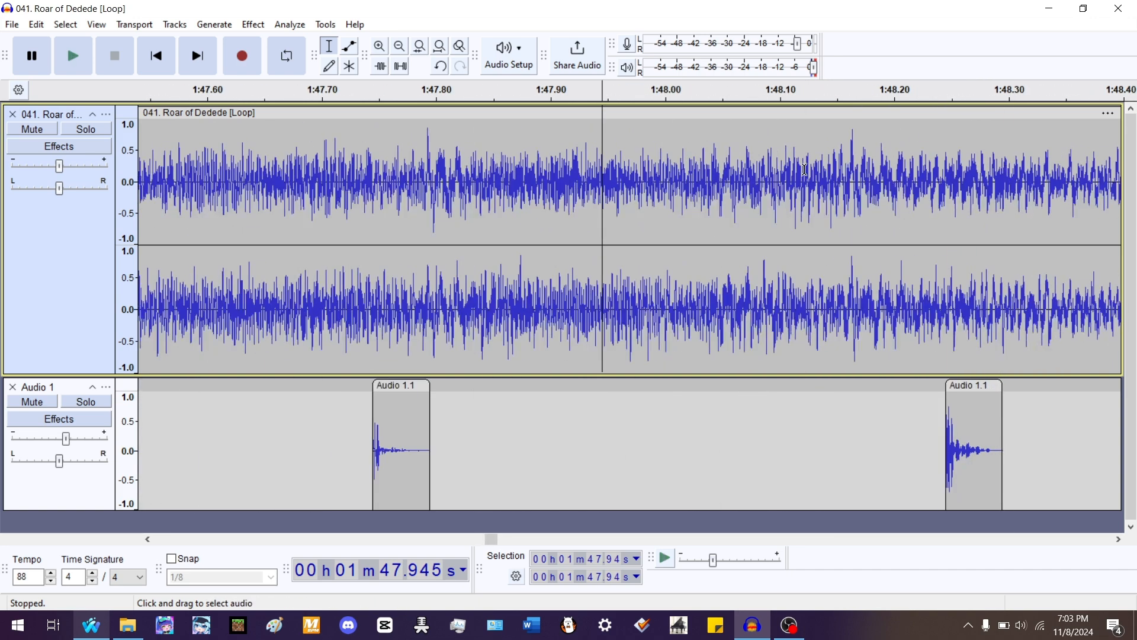
{"action": "scroll", "coordinate": [574, 157], "scroll_direction": "down", "scroll_amount": 3}
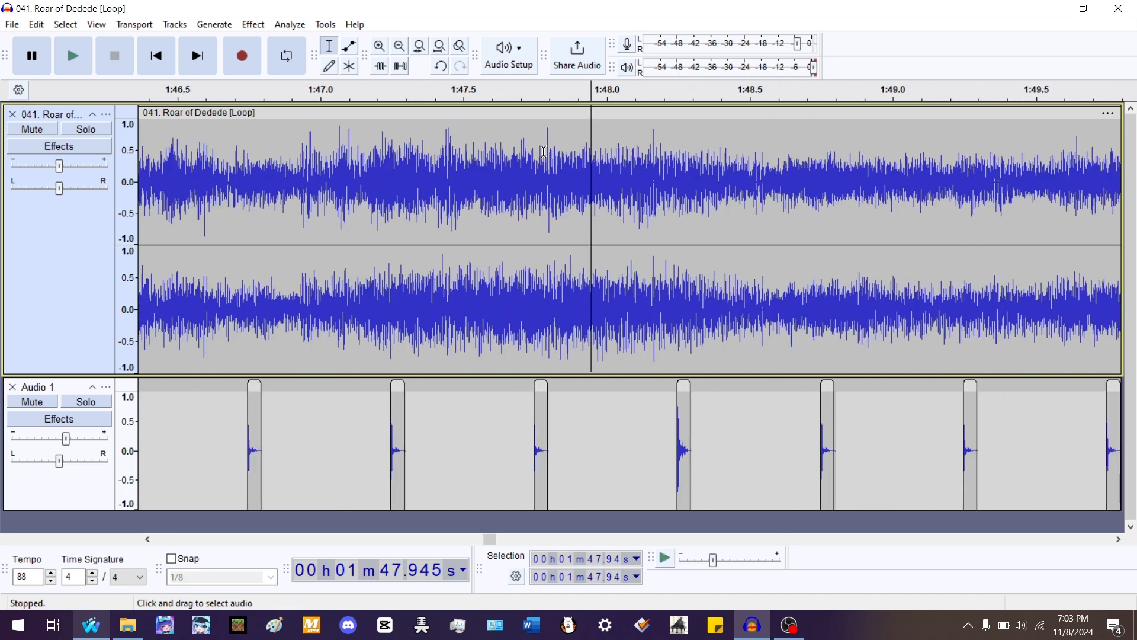
{"action": "left_click", "coordinate": [538, 152]}
{"action": "scroll", "coordinate": [592, 157], "scroll_direction": "up", "scroll_amount": 3}
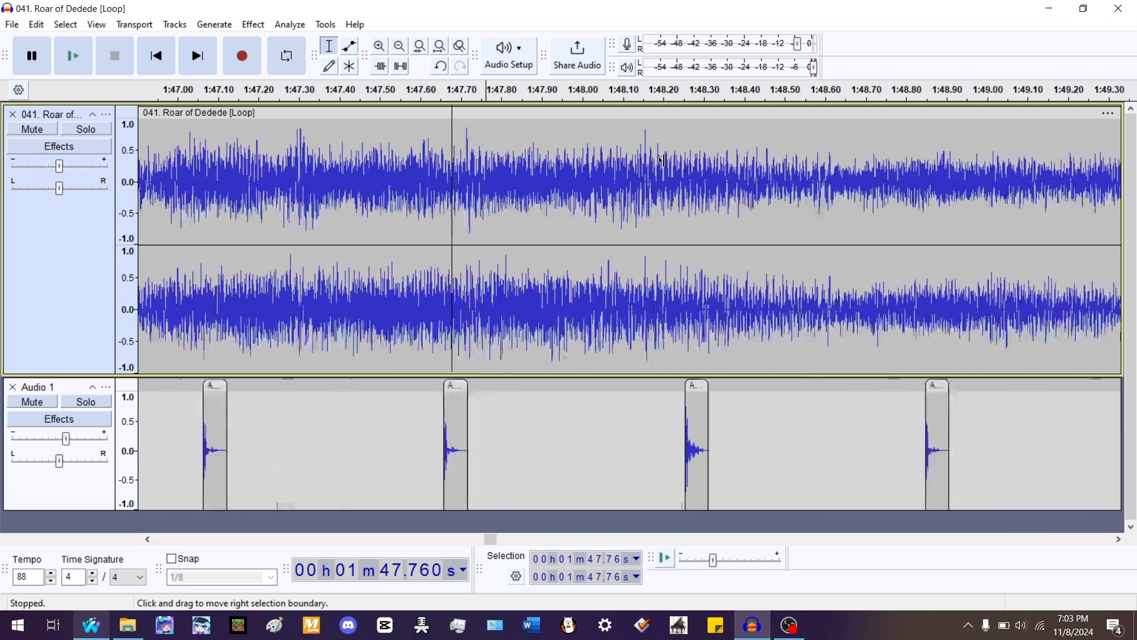
{"action": "left_click", "coordinate": [858, 165], "text": "shift"}
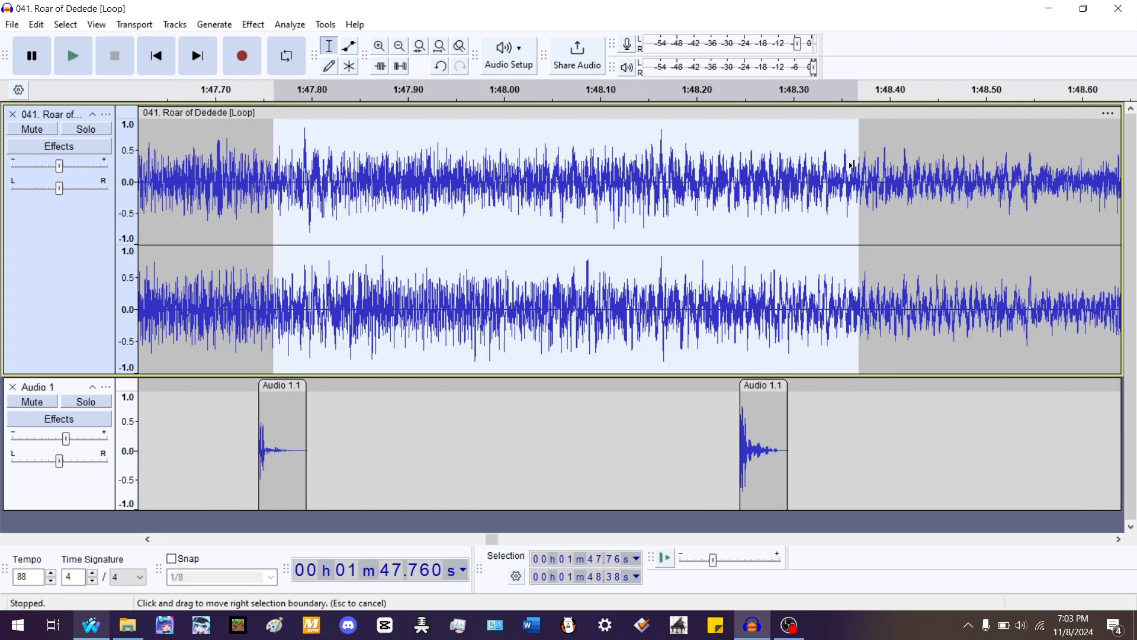
{"action": "key", "text": "space"}
{"action": "key", "text": "space"}
{"action": "scroll", "coordinate": [883, 246], "scroll_direction": "down", "scroll_amount": 3}
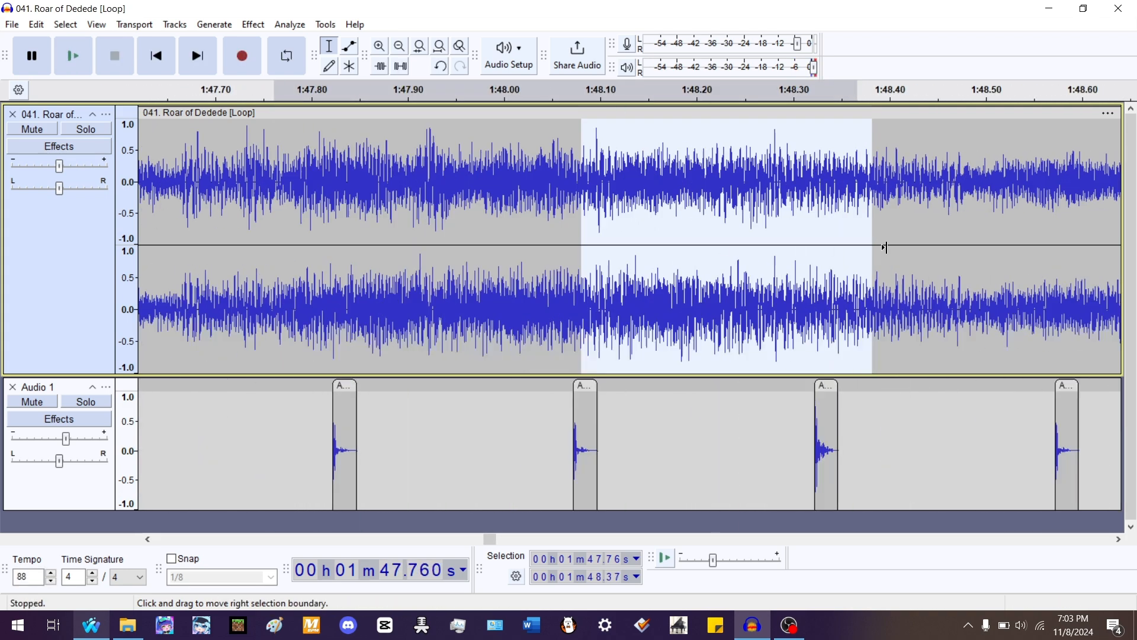
{"action": "left_click", "coordinate": [560, 209]}
- Mute the beat track and play the song from about 1:47.0 to hear it alone
{"action": "left_click", "coordinate": [22, 406]}
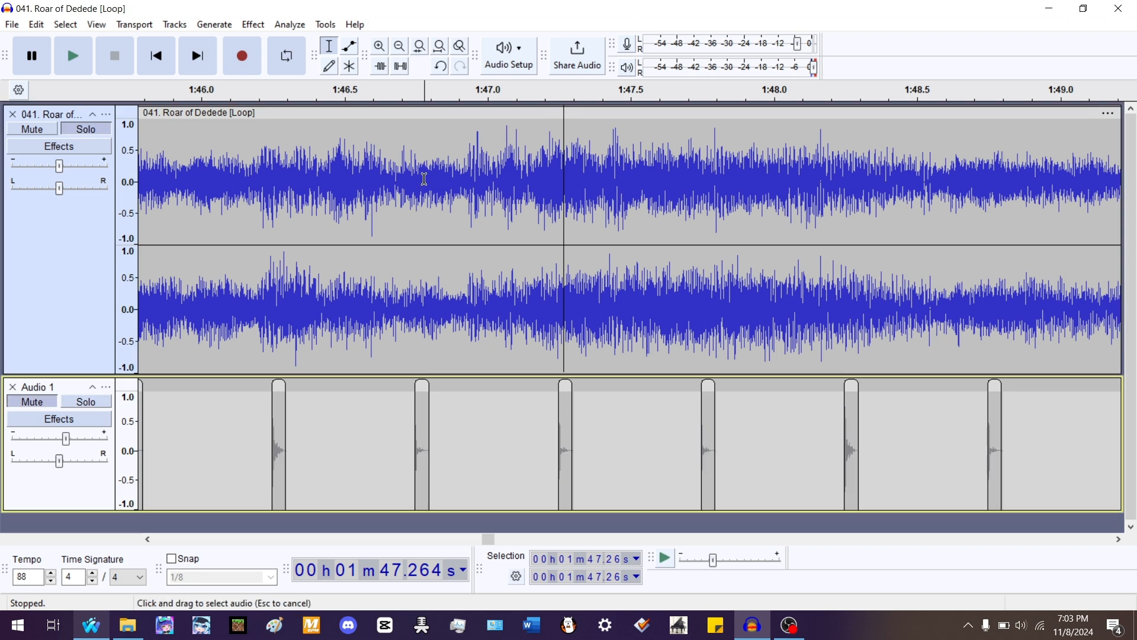
{"action": "left_click", "coordinate": [425, 90]}
{"action": "scroll", "coordinate": [889, 183], "scroll_direction": "up", "scroll_amount": 2}
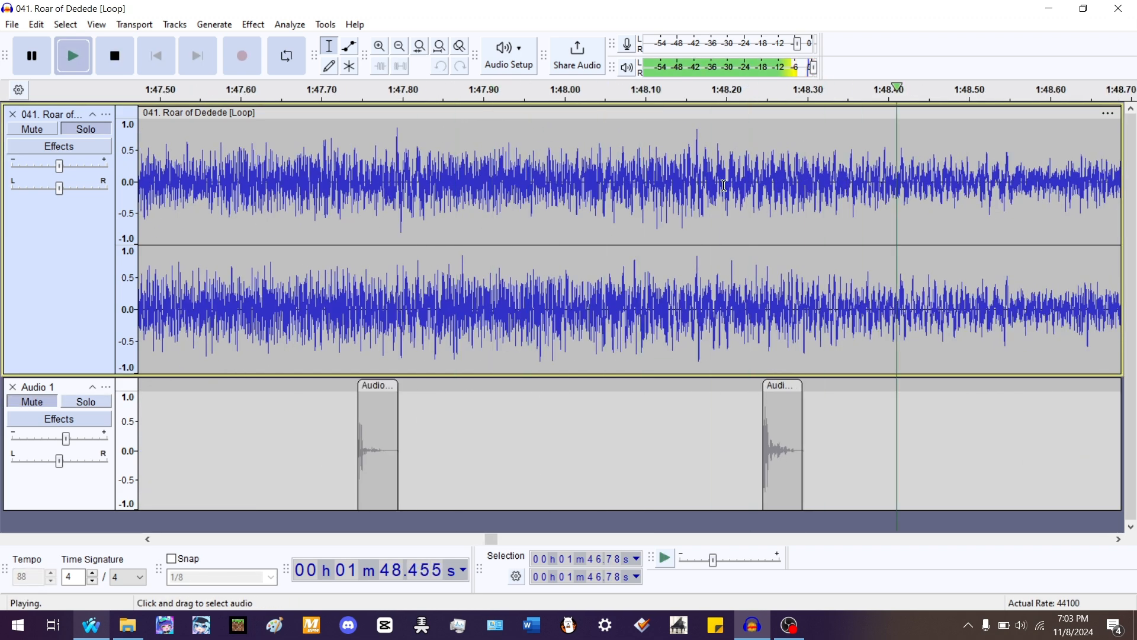
{"action": "key", "text": "space"}
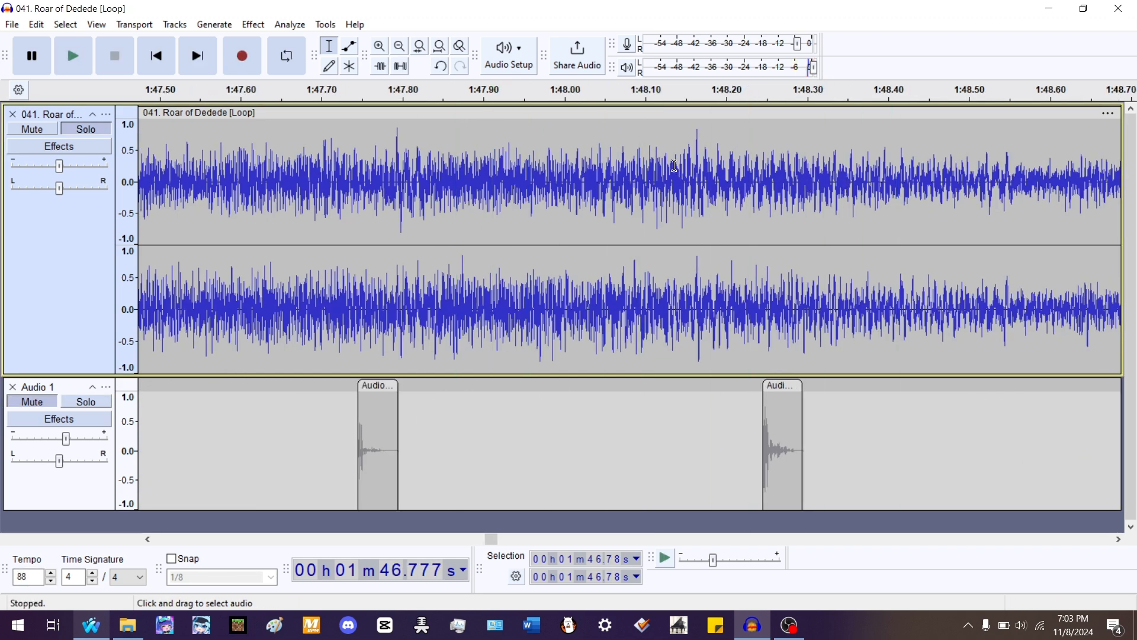
{"action": "key", "text": "space"}
{"action": "scroll", "coordinate": [633, 191], "scroll_direction": "down", "scroll_amount": 2}
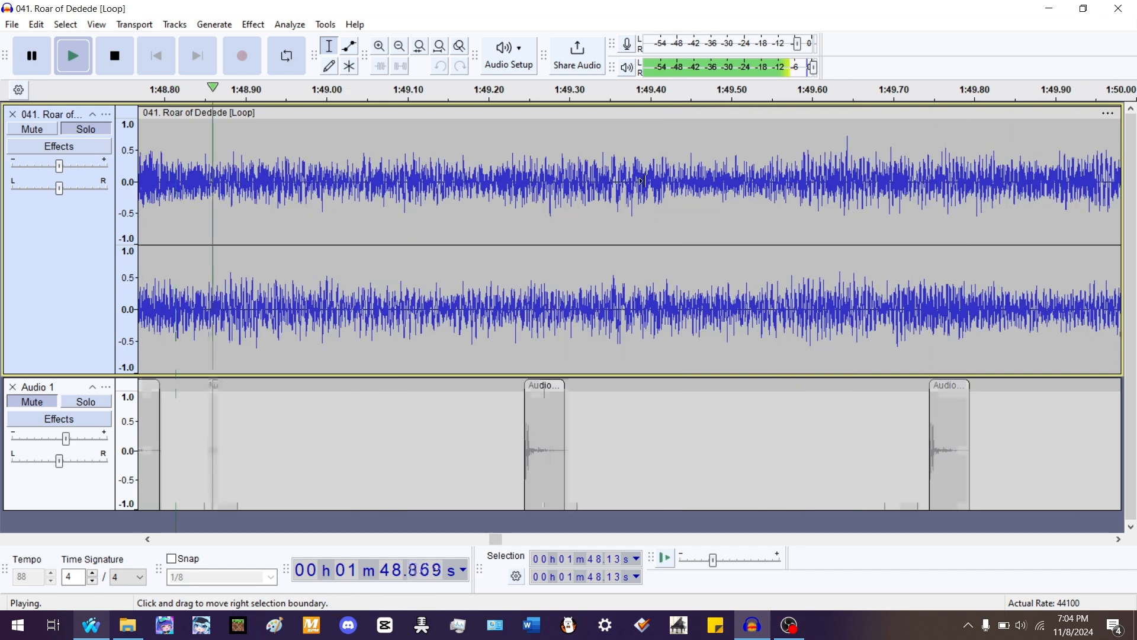
{"action": "key", "text": "space"}
{"action": "scroll", "coordinate": [389, 178], "scroll_direction": "up", "scroll_amount": 1}
- Stretch the clip ending at 1:48.13 to 97% so it ends at 1:48.24, and play it
{"action": "left_click_drag", "start_coordinate": [430, 117], "coordinate": [469, 117]}
{"action": "left_click_drag", "start_coordinate": [389, 172], "coordinate": [427, 172]}
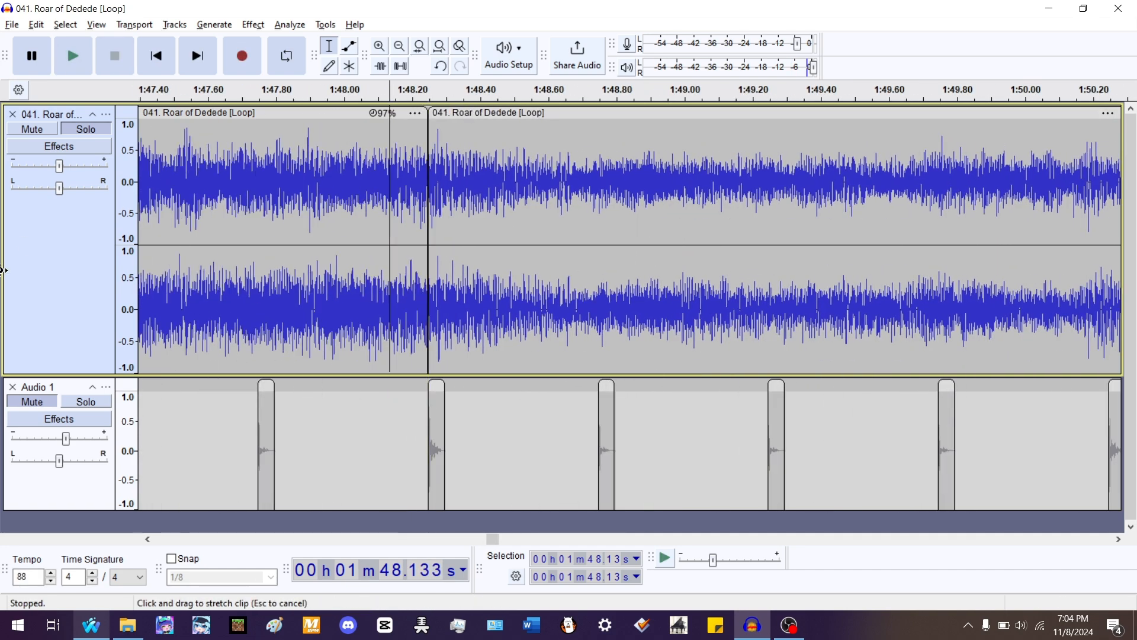
{"action": "double_click", "coordinate": [267, 209]}
{"action": "key", "text": "space"}
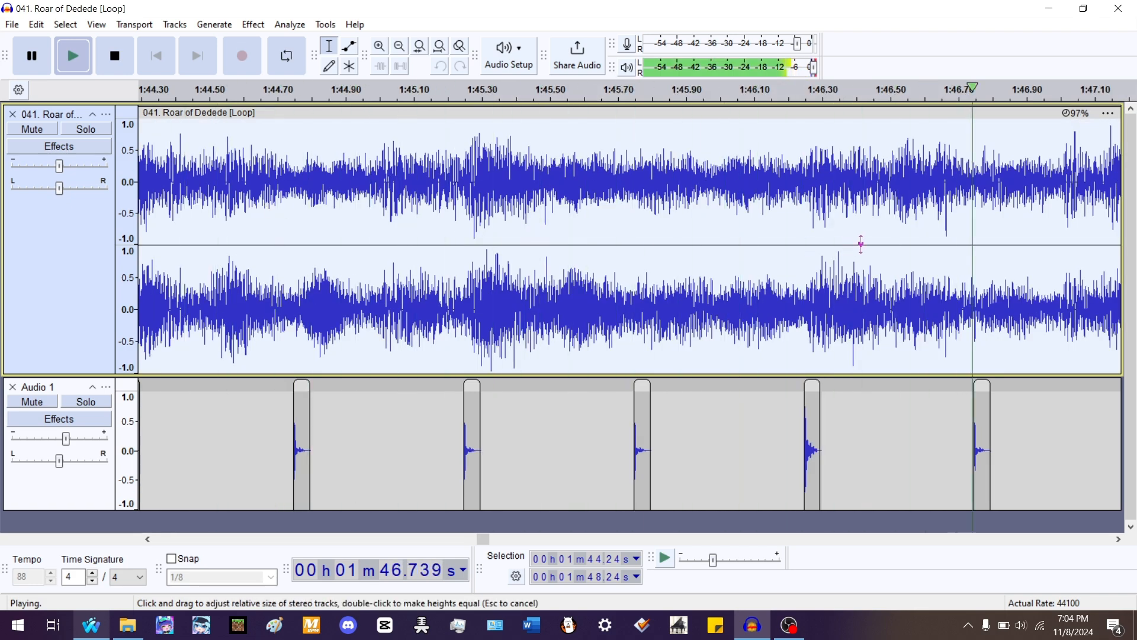
- Split the stretched clip at 1:46.25 and play the section again against the beats
{"action": "key", "text": "space"}
{"action": "scroll", "coordinate": [815, 301], "scroll_direction": "up", "scroll_amount": 2, "text": "ctrl"}
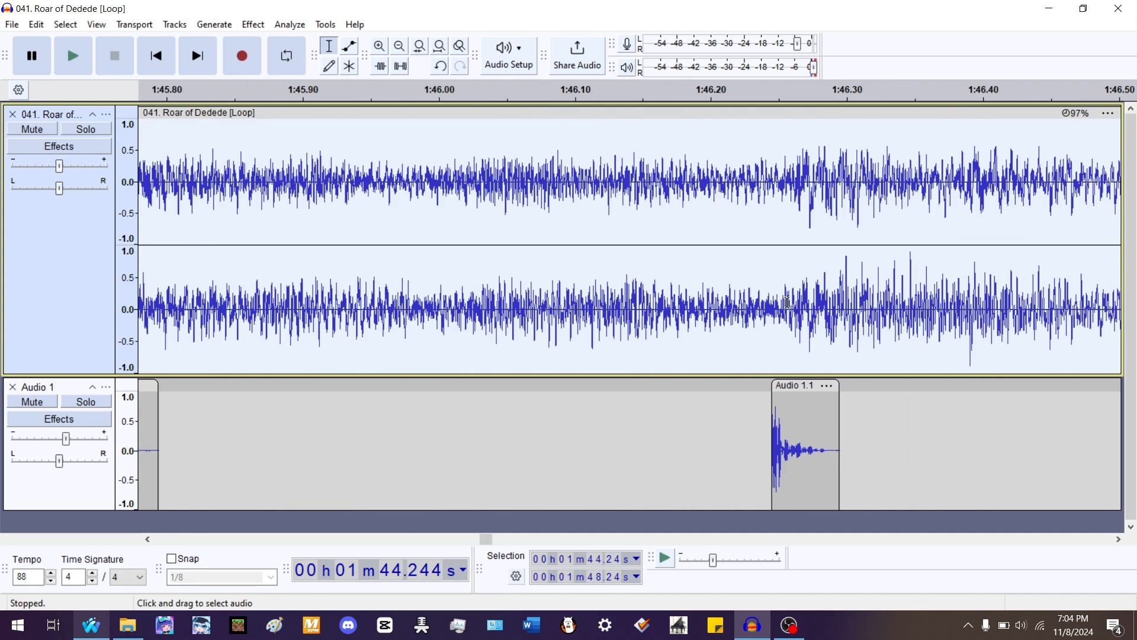
{"action": "left_click", "coordinate": [782, 304]}
{"action": "key", "text": "ctrl+i"}
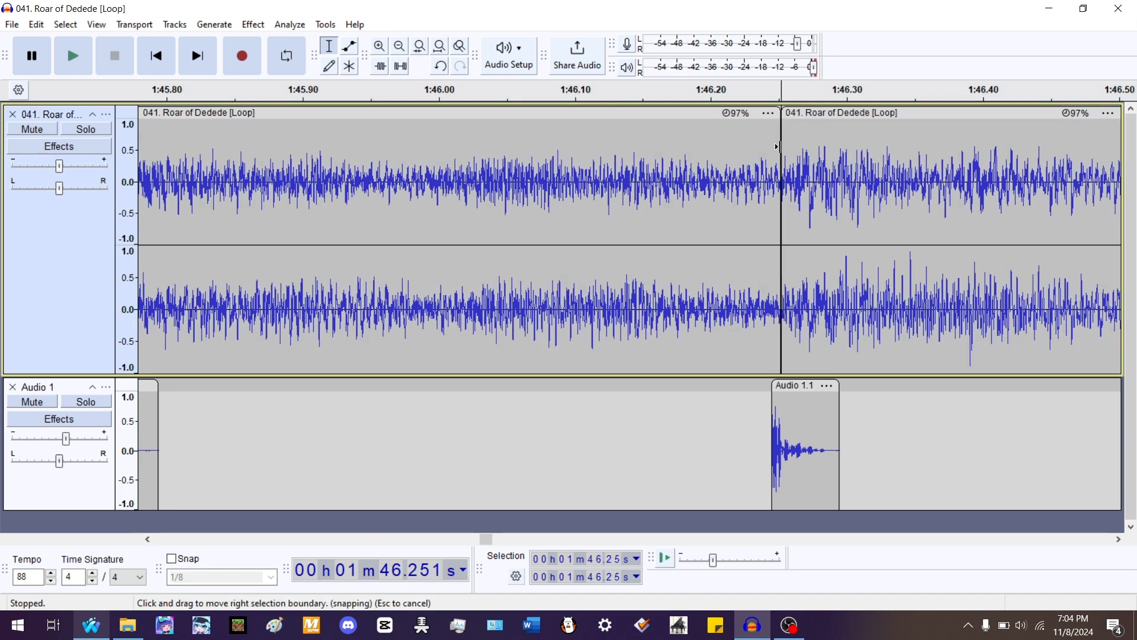
{"action": "left_click_drag", "start_coordinate": [777, 121], "coordinate": [698, 202]}
{"action": "scroll", "coordinate": [656, 208], "scroll_direction": "down", "scroll_amount": 5, "text": "ctrl"}
{"action": "left_click", "coordinate": [411, 171]}
{"action": "scroll", "coordinate": [480, 196], "scroll_direction": "up", "scroll_amount": 4, "text": "ctrl"}
{"action": "key", "text": "space"}
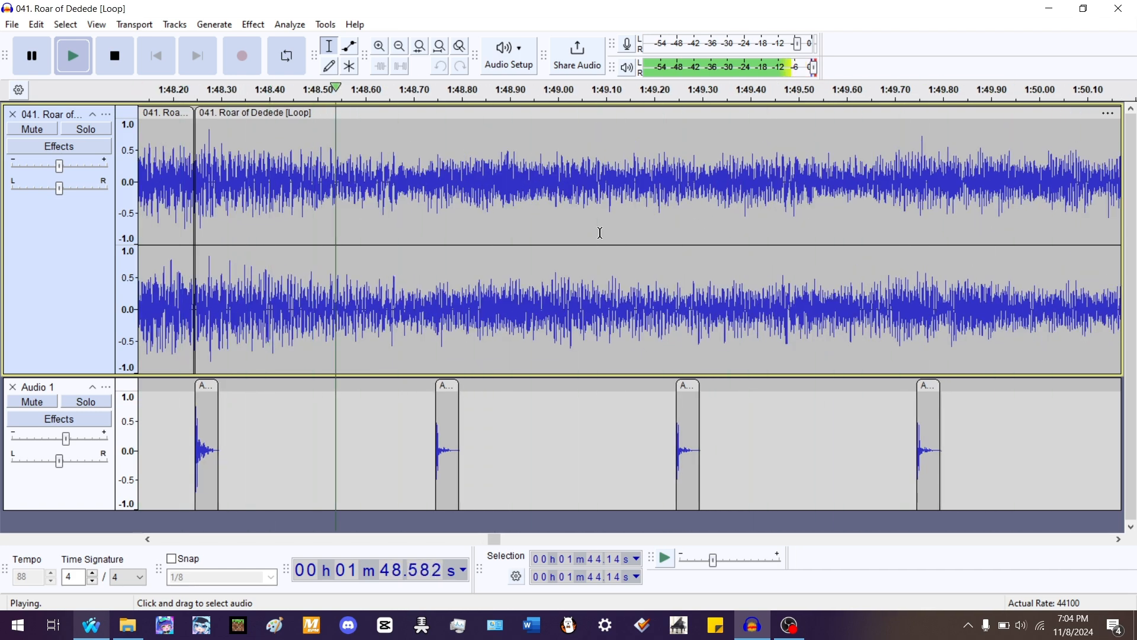
- Stop playback and select the clip starting at 1:48.24
{"action": "scroll", "coordinate": [390, 237], "scroll_direction": "down", "scroll_amount": 2, "text": "ctrl"}
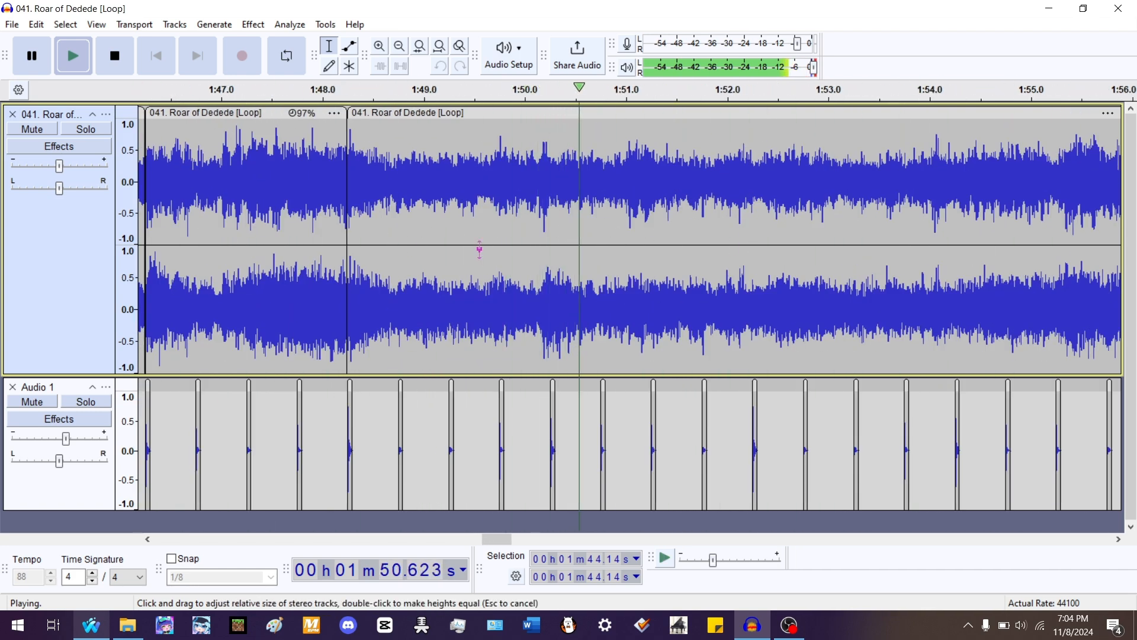
{"action": "scroll", "coordinate": [754, 311], "scroll_direction": "up", "scroll_amount": 2, "text": "ctrl"}
{"action": "key", "text": "space"}
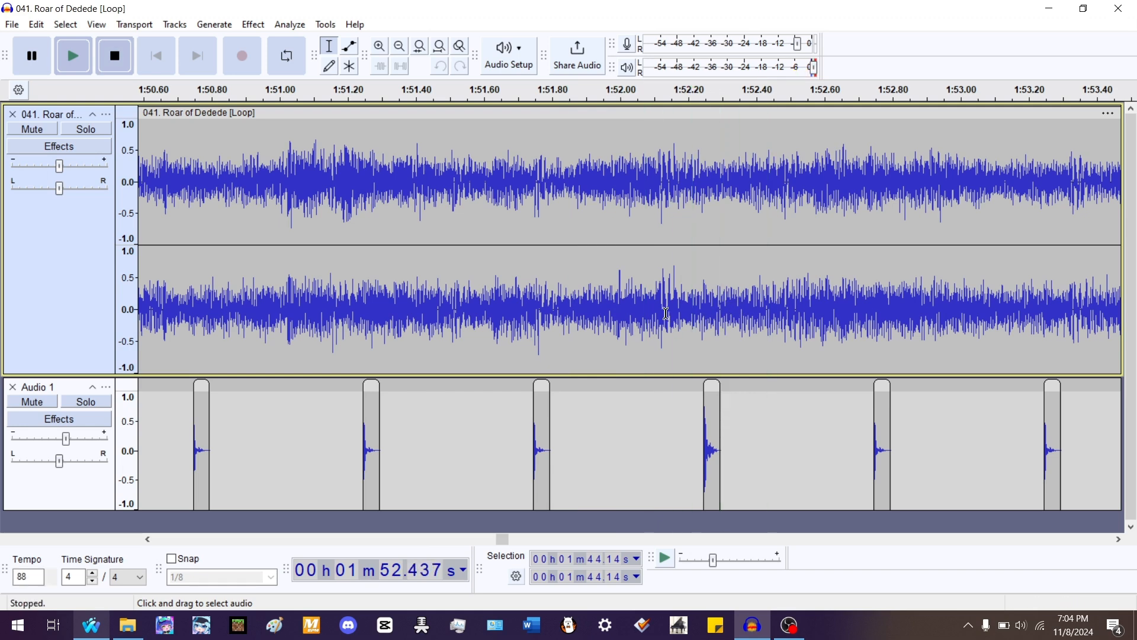
{"action": "scroll", "coordinate": [663, 296], "scroll_direction": "up", "scroll_amount": 1, "text": "ctrl"}
{"action": "double_click", "coordinate": [676, 166]}
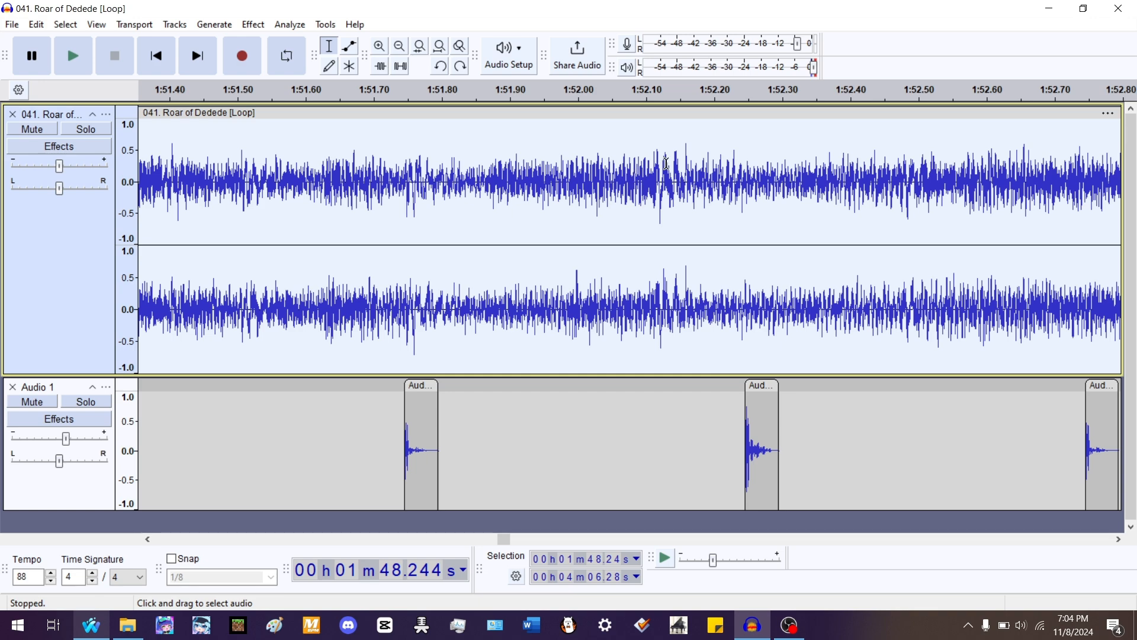
- Play the song from the clip start at 1:48.24 to hear it against the beats
{"action": "key", "text": "space"}
{"action": "scroll", "coordinate": [685, 225], "scroll_direction": "down", "scroll_amount": 2, "text": "ctrl"}
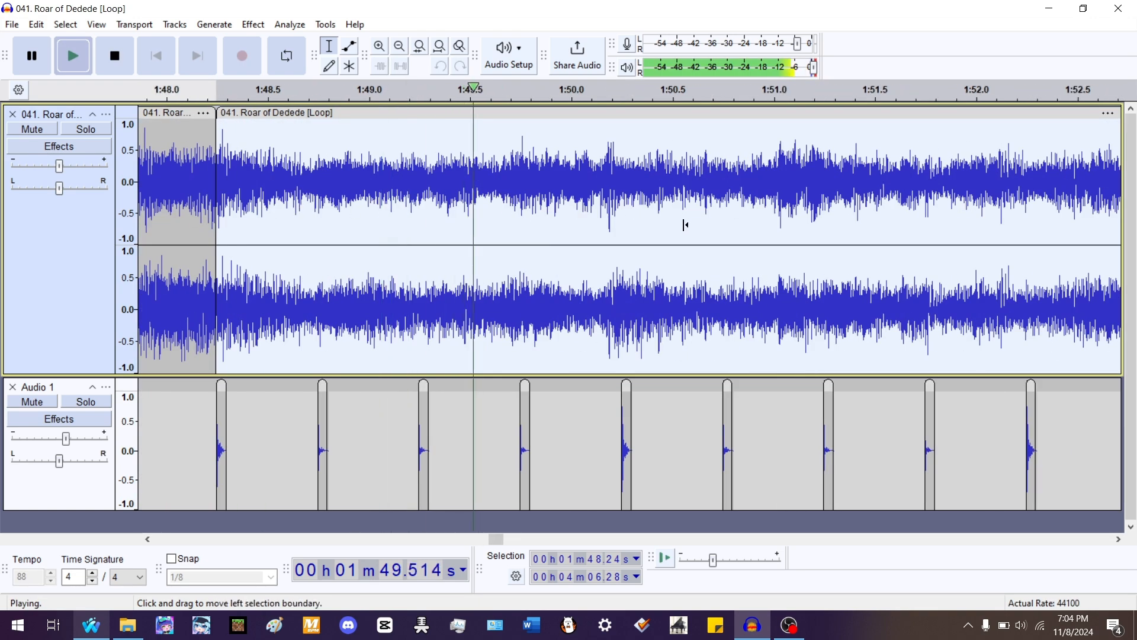
{"action": "scroll", "coordinate": [714, 257], "scroll_direction": "up", "scroll_amount": 3, "text": "ctrl"}
{"action": "scroll", "coordinate": [362, 249], "scroll_direction": "down", "scroll_amount": 2, "text": "ctrl"}
{"action": "scroll", "coordinate": [914, 281], "scroll_direction": "up", "scroll_amount": 2, "text": "ctrl"}
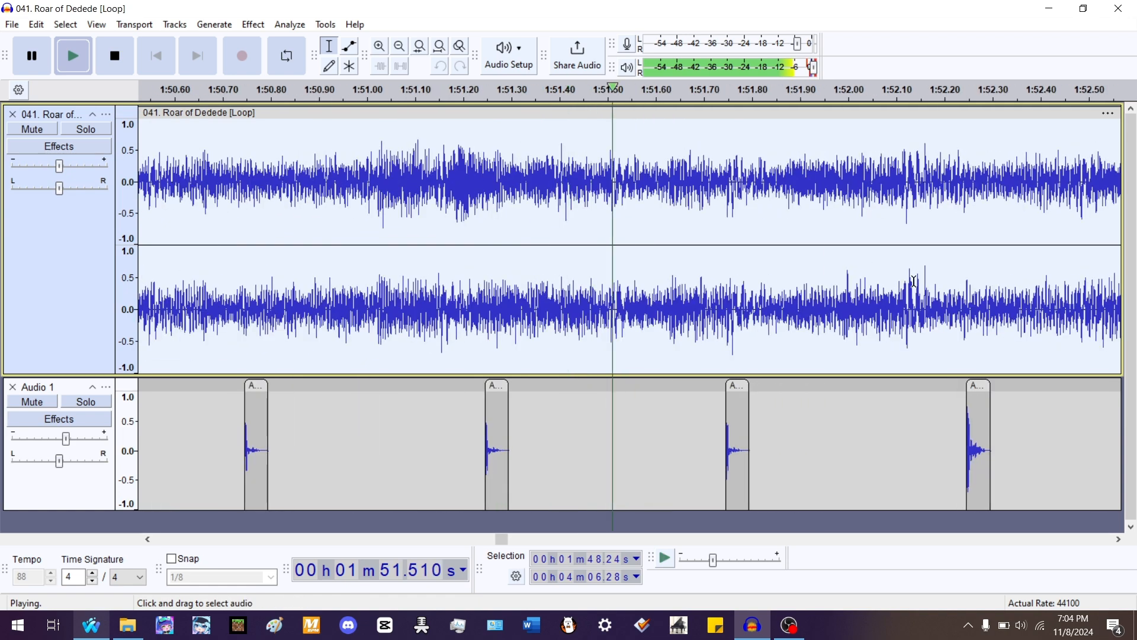
{"action": "key", "text": "space"}
- Split the song at 1:52.10, stretch the preceding clip to 96% so it ends at 1:52.24, and play it
{"action": "left_click", "coordinate": [899, 292]}
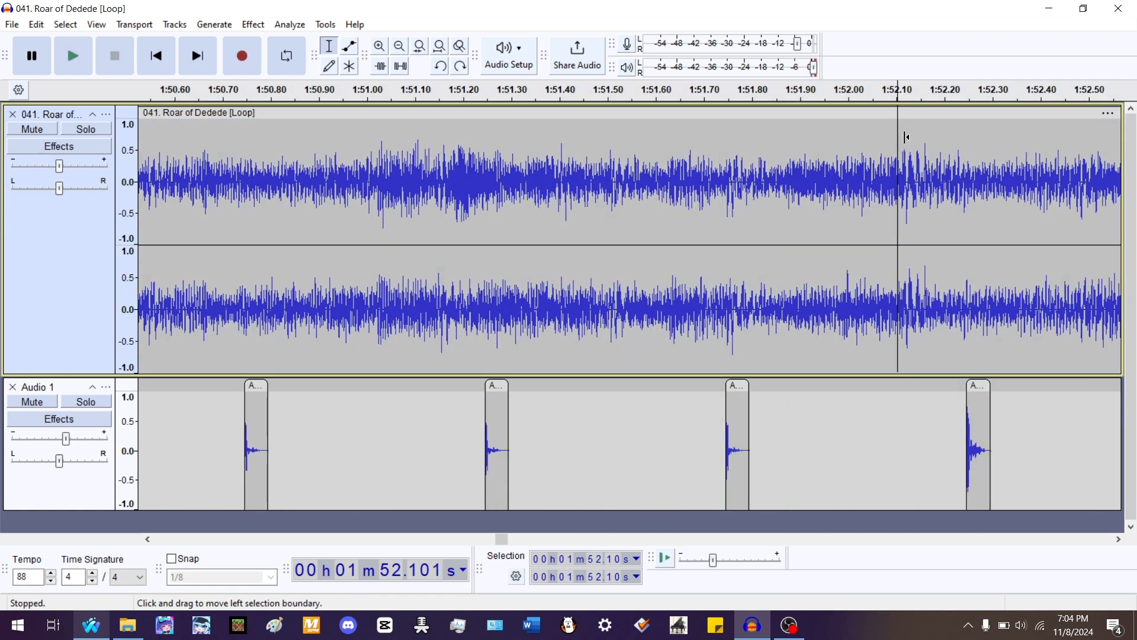
{"action": "key", "text": "ctrl+i"}
{"action": "left_click_drag", "start_coordinate": [903, 119], "coordinate": [971, 133]}
{"action": "left_click_drag", "start_coordinate": [902, 118], "coordinate": [1036, 122]}
{"action": "key", "text": "space"}
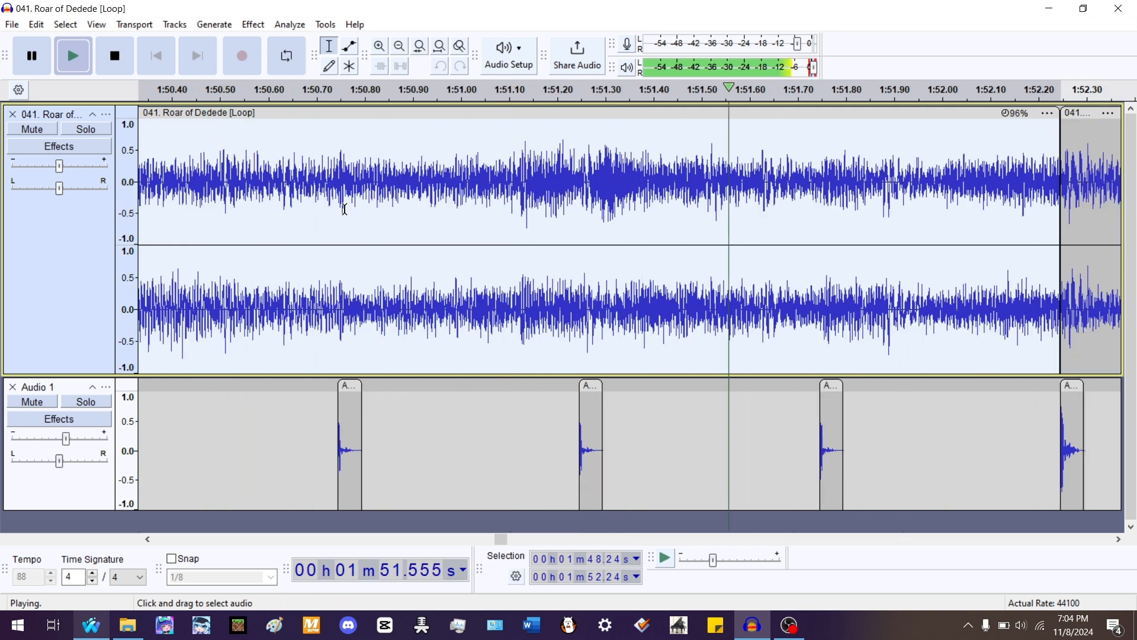
- Split the clip starting at 1:52.24 at 1:56.10 and stretch its first part to 97% to end at 1:56.24
{"action": "double_click", "coordinate": [391, 211]}
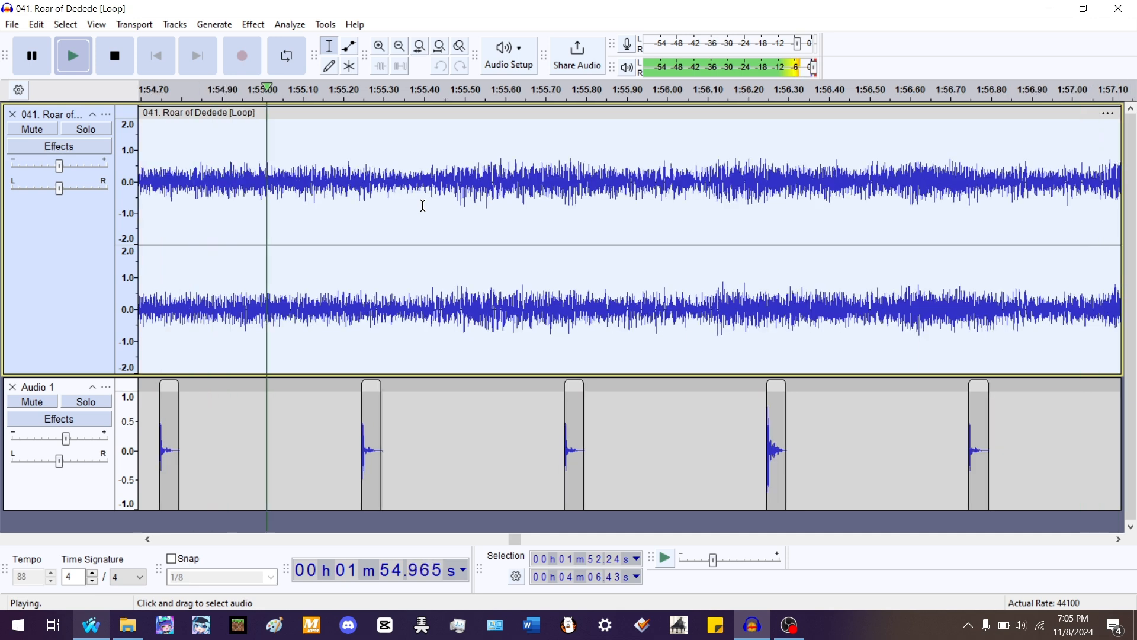
{"action": "key", "text": "space"}
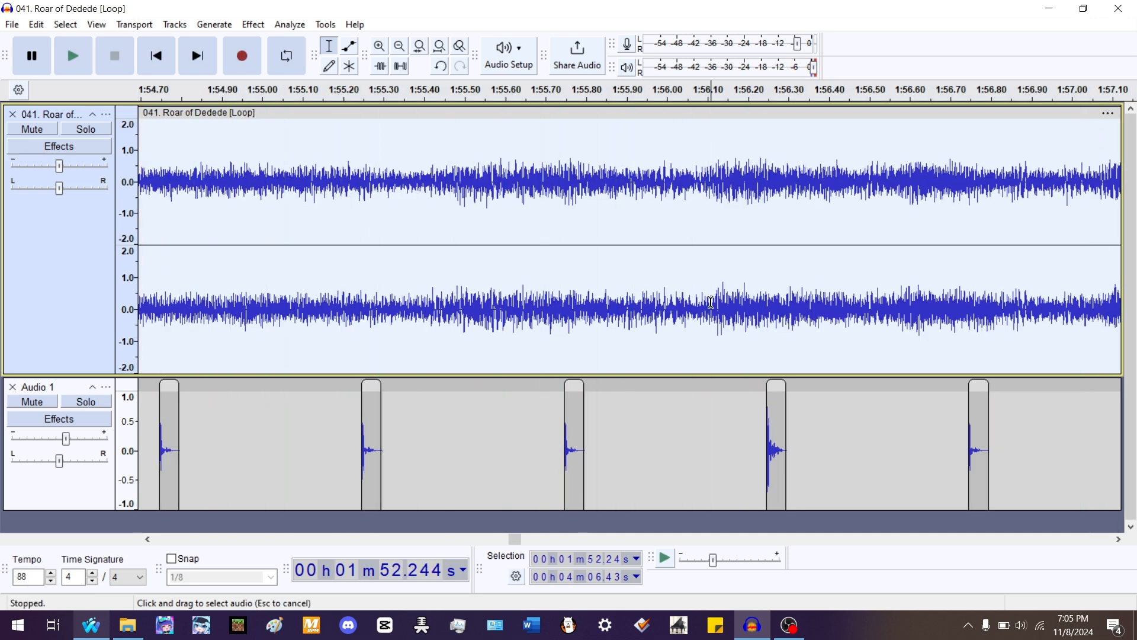
{"action": "left_click", "coordinate": [711, 302]}
{"action": "key", "text": "ctrl+i"}
{"action": "left_click_drag", "start_coordinate": [728, 118], "coordinate": [853, 129]}
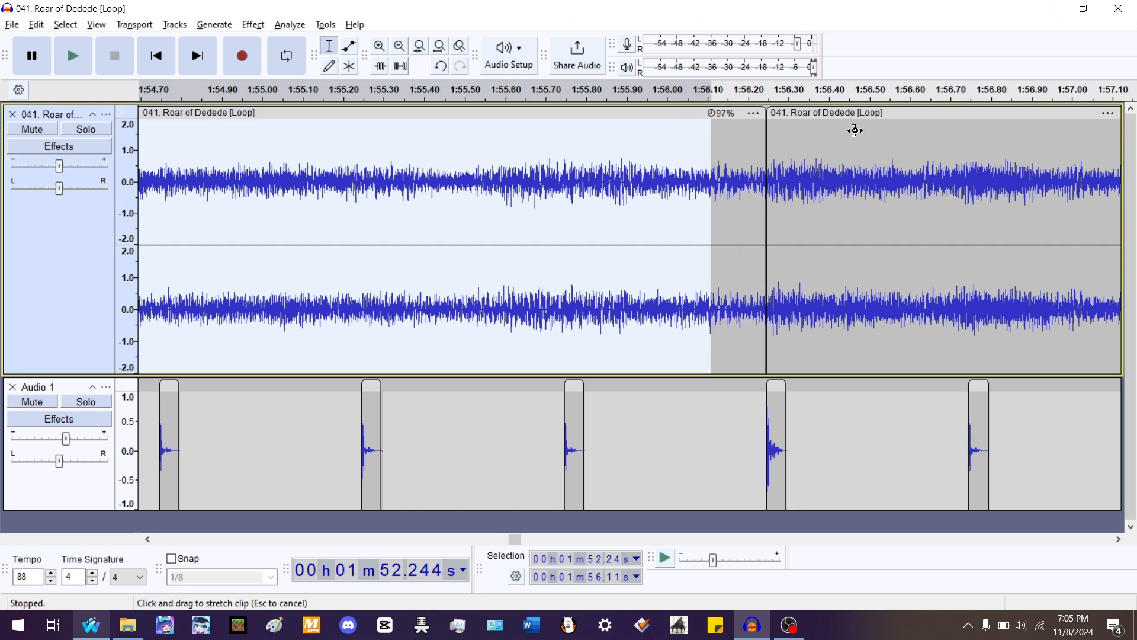
{"action": "key", "text": "space"}
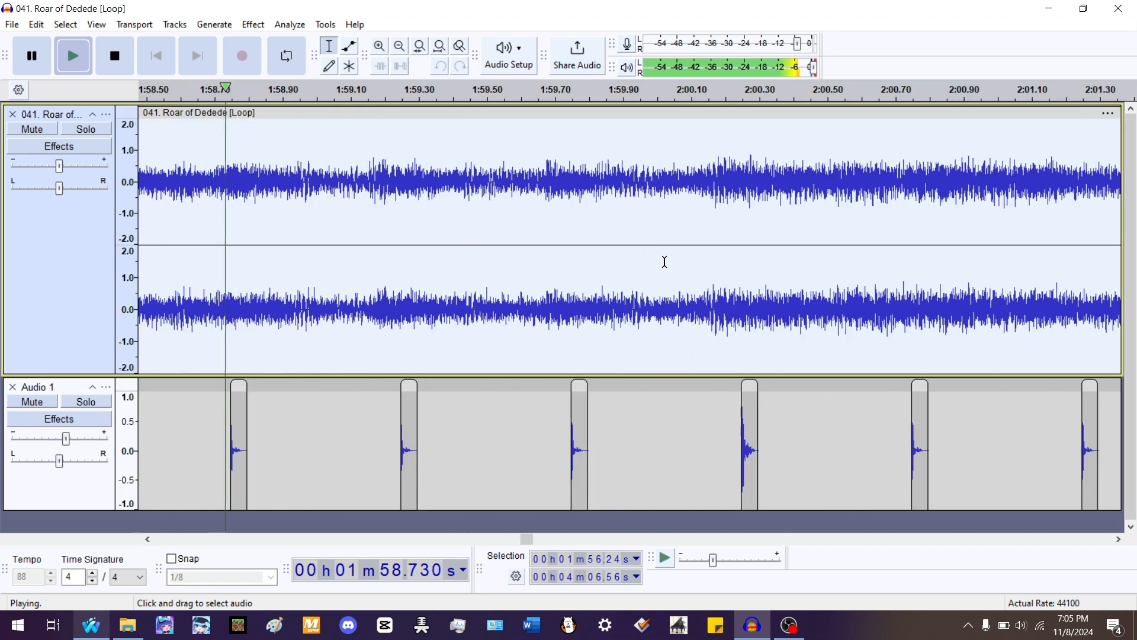
- Split the song at 2:00.10, stretch the preceding clip to 97% so it ends at 2:00.24, and play it
{"action": "key", "text": "space"}
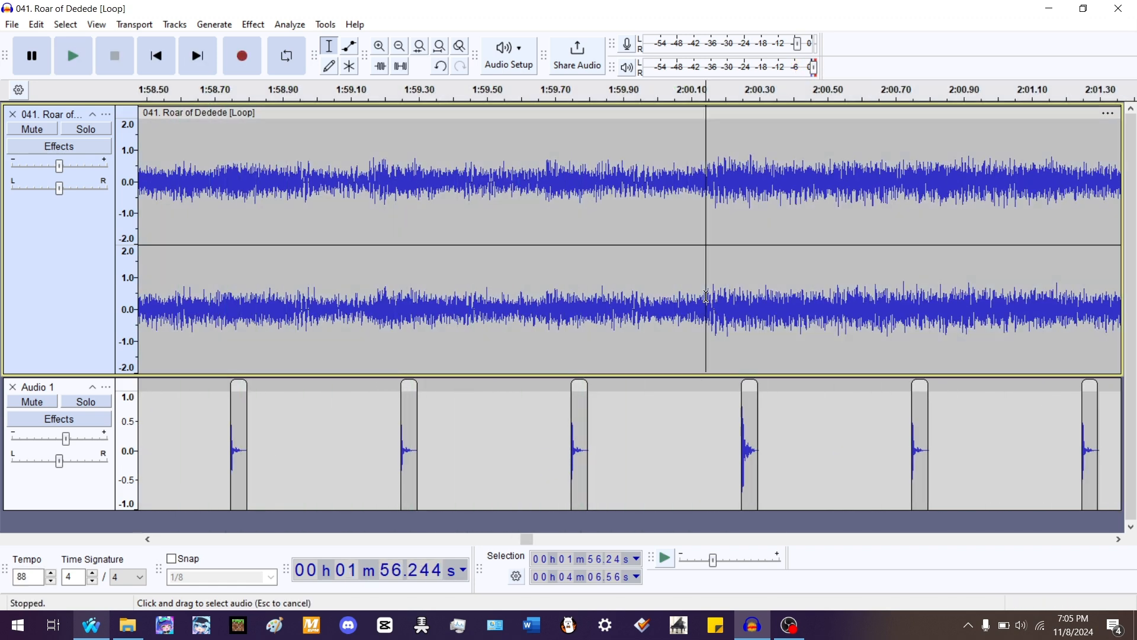
{"action": "left_click", "coordinate": [704, 298]}
{"action": "key", "text": "ctrl+i"}
{"action": "mouse_move", "coordinate": [733, 116]}
{"action": "left_mouse_down"}
{"action": "mouse_move", "coordinate": [770, 117]}
{"action": "mouse_move", "coordinate": [741, 112]}
{"action": "left_mouse_up"}
{"action": "key", "text": "space"}
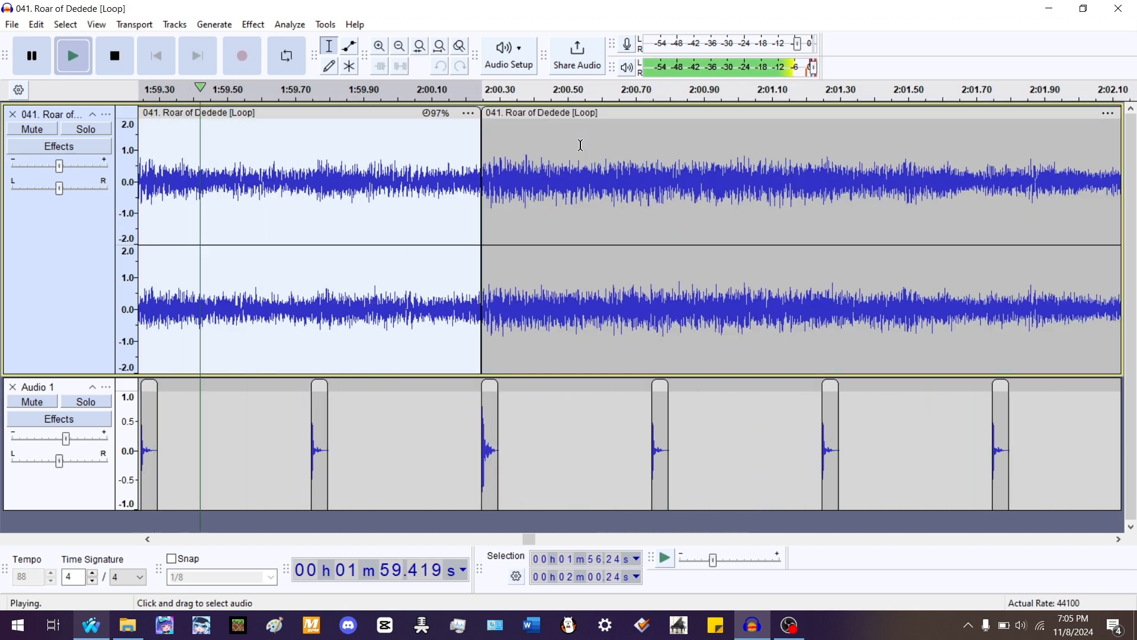
- Play the stretched section around 2:00 against the beats
{"action": "key", "text": "space"}
{"action": "scroll", "coordinate": [534, 165], "scroll_direction": "down", "scroll_amount": 2}
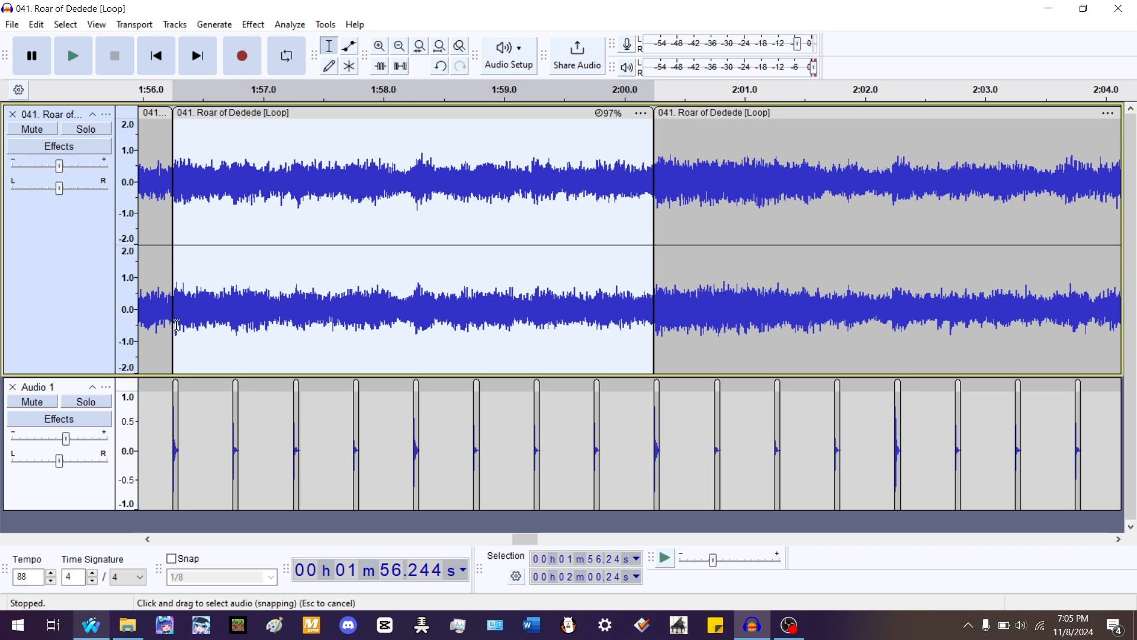
{"action": "key", "text": "space"}
{"action": "scroll", "coordinate": [179, 197], "scroll_direction": "up", "scroll_amount": 2}
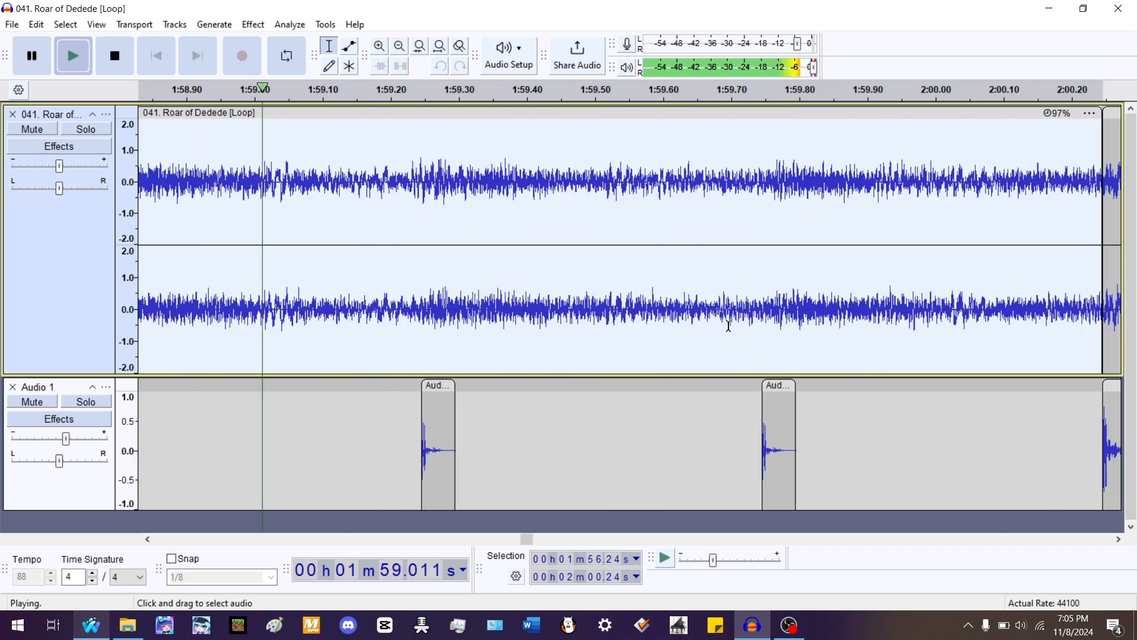
{"action": "scroll", "coordinate": [336, 306], "scroll_direction": "down", "scroll_amount": 3}
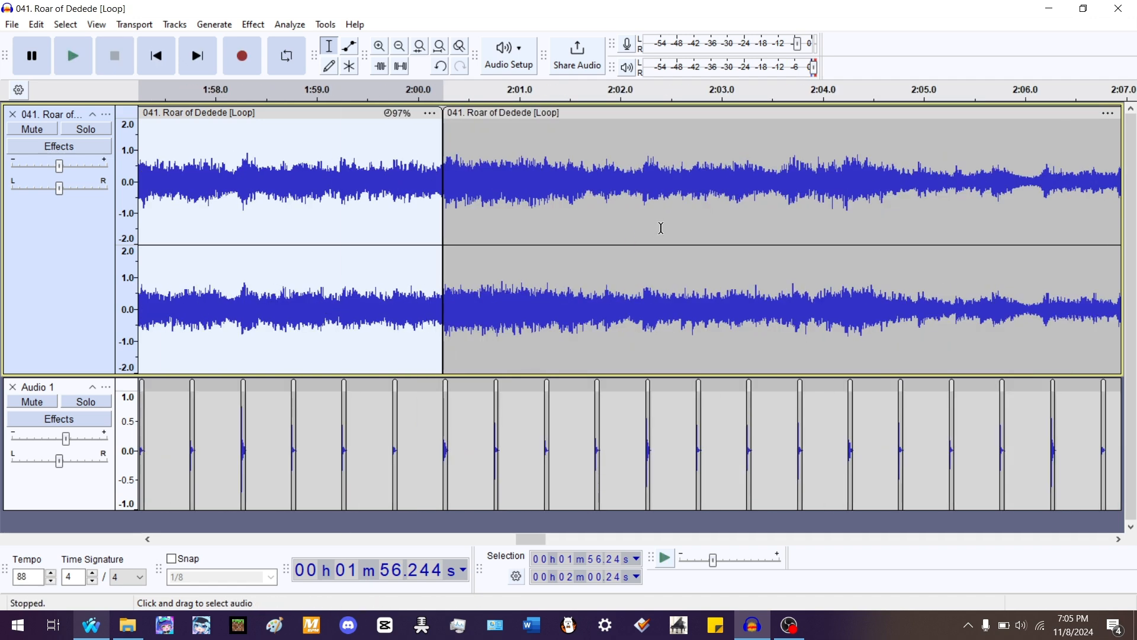
- Split the clip starting at 2:00.24 near 2:02.2, stretch its first part to 99% to end at 2:02.24, and play it
{"action": "double_click", "coordinate": [565, 226]}
{"action": "key", "text": "space"}
{"action": "scroll", "coordinate": [629, 223], "scroll_direction": "up", "scroll_amount": 2}
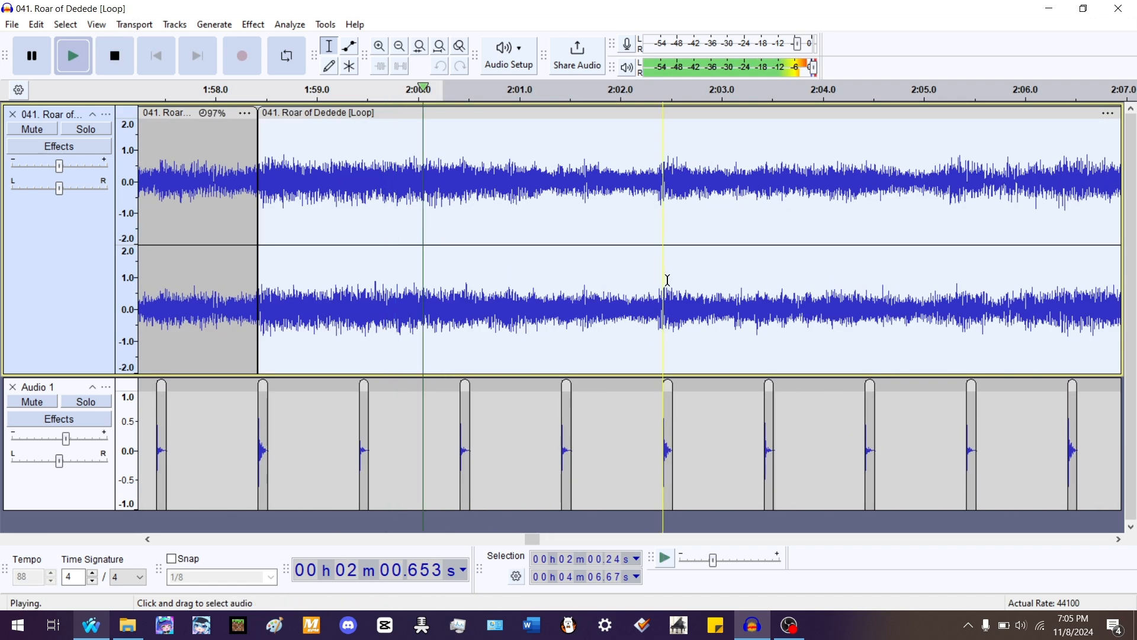
{"action": "key", "text": "space"}
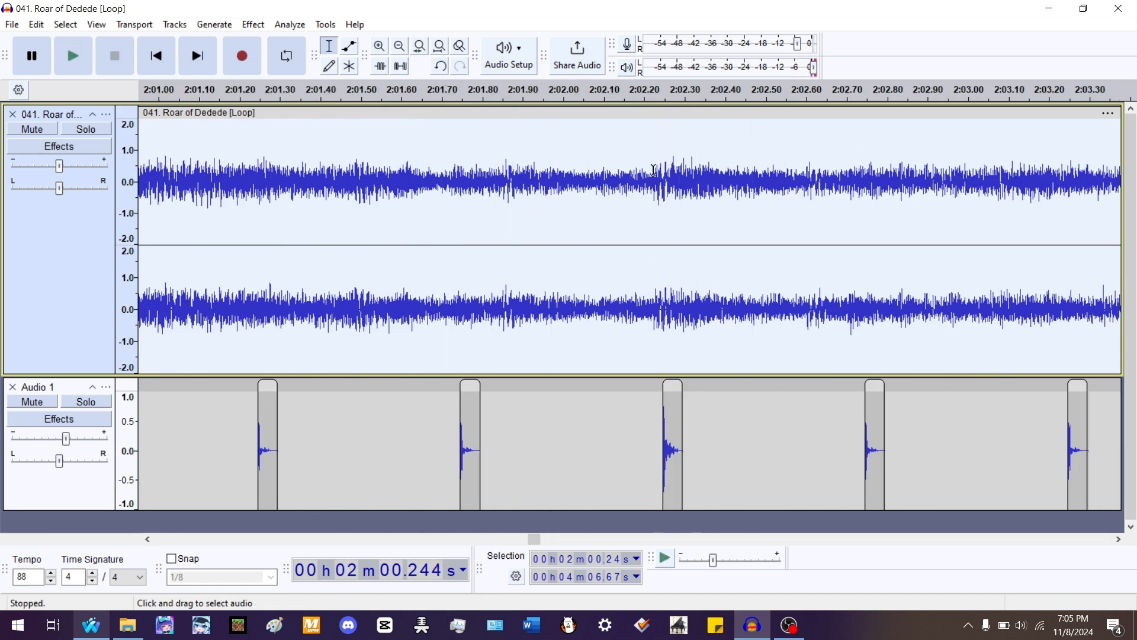
{"action": "left_click", "coordinate": [652, 170]}
{"action": "key", "text": "ctrl+i"}
{"action": "mouse_move", "coordinate": [666, 114]}
{"action": "left_mouse_down"}
{"action": "mouse_move", "coordinate": [681, 114]}
{"action": "mouse_move", "coordinate": [663, 113]}
{"action": "left_mouse_up"}
{"action": "key", "text": "space"}
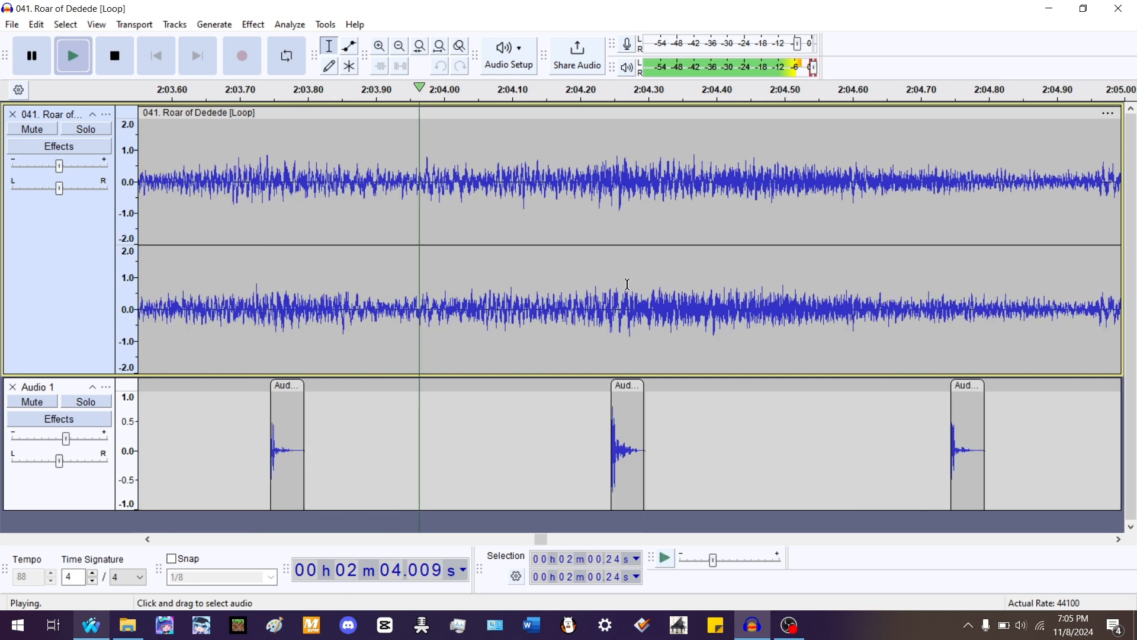
- Split the song at 2:04.21 and stretch the preceding clip to 98% so it ends at 2:04.24
{"action": "key", "text": "space"}
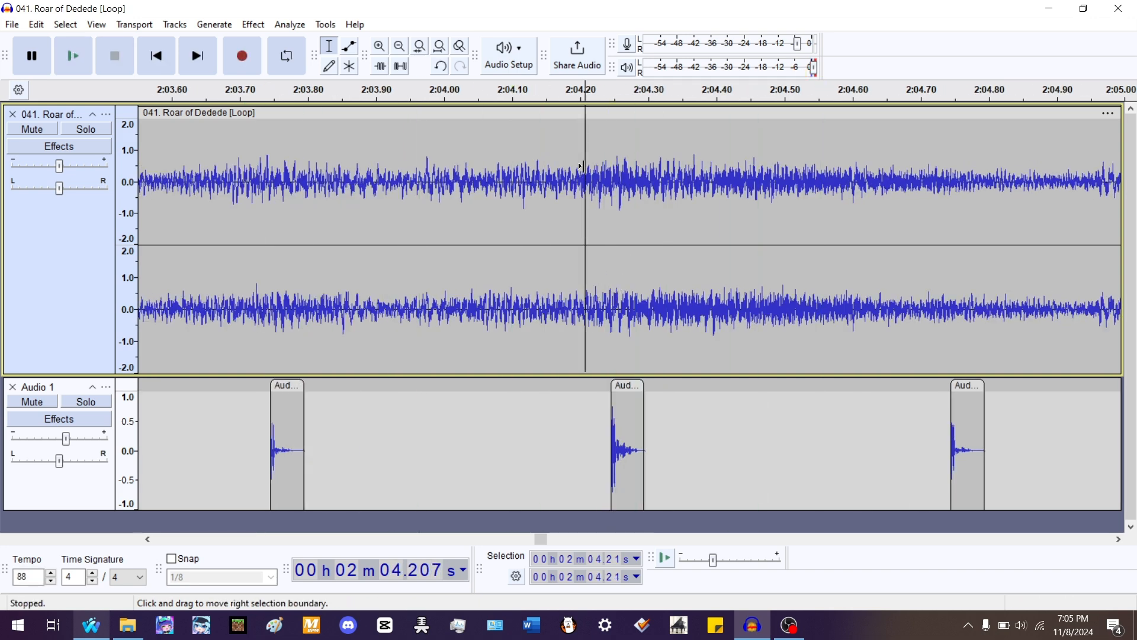
{"action": "key", "text": "ctrl+i"}
{"action": "mouse_move", "coordinate": [610, 118]}
{"action": "left_mouse_down"}
{"action": "mouse_move", "coordinate": [636, 118]}
{"action": "mouse_move", "coordinate": [610, 119]}
{"action": "left_mouse_up"}
{"action": "scroll", "coordinate": [675, 189], "scroll_direction": "down", "scroll_amount": 3}
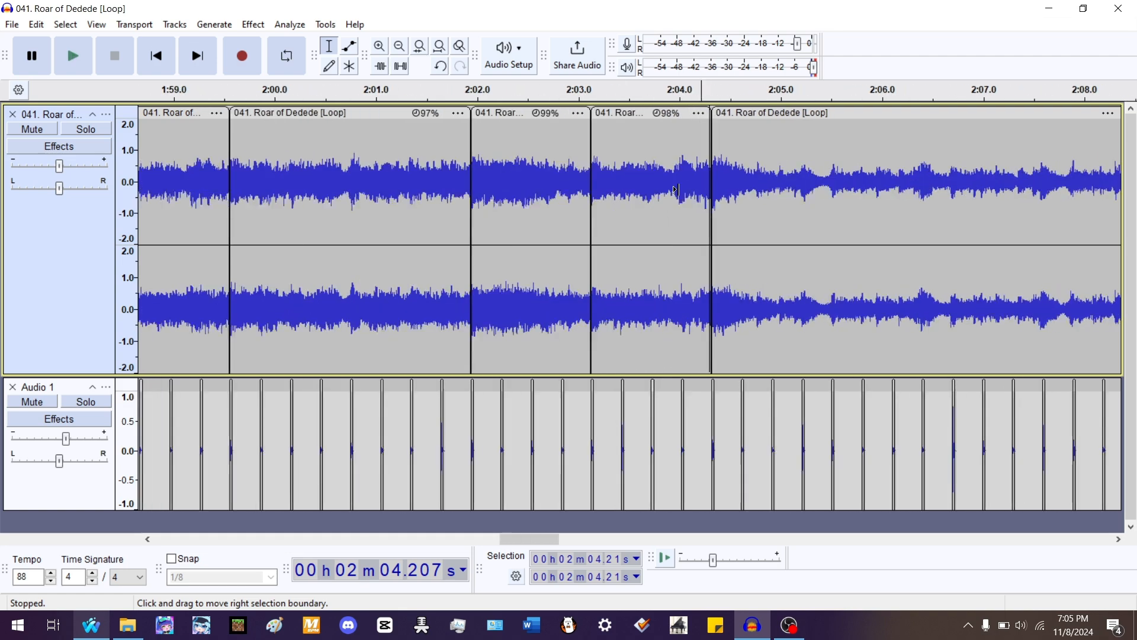
- Play the section from about 2:01.9 to check it against the beats
{"action": "scroll", "coordinate": [679, 189], "scroll_direction": "down", "scroll_amount": 1}
{"action": "left_click", "coordinate": [594, 175]}
{"action": "key", "text": "space"}
{"action": "scroll", "coordinate": [680, 166], "scroll_direction": "up", "scroll_amount": 2}
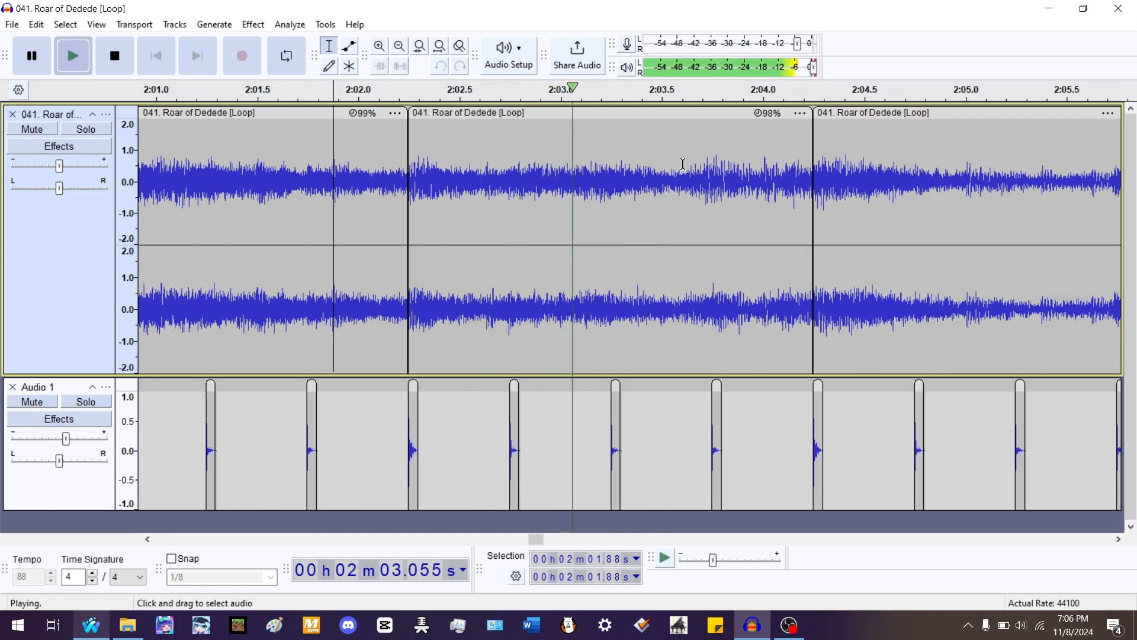
{"action": "key", "text": "space"}
- Delete the remaining song clip after 2:04.24
{"action": "double_click", "coordinate": [857, 166]}
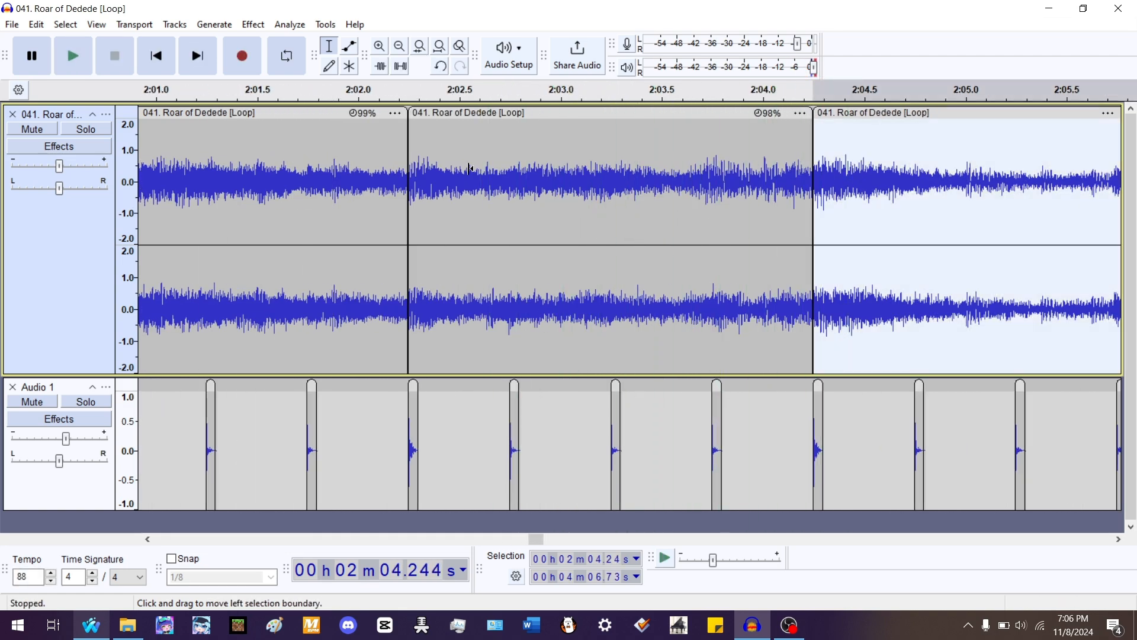
{"action": "scroll", "coordinate": [470, 168], "scroll_direction": "down", "scroll_amount": 6}
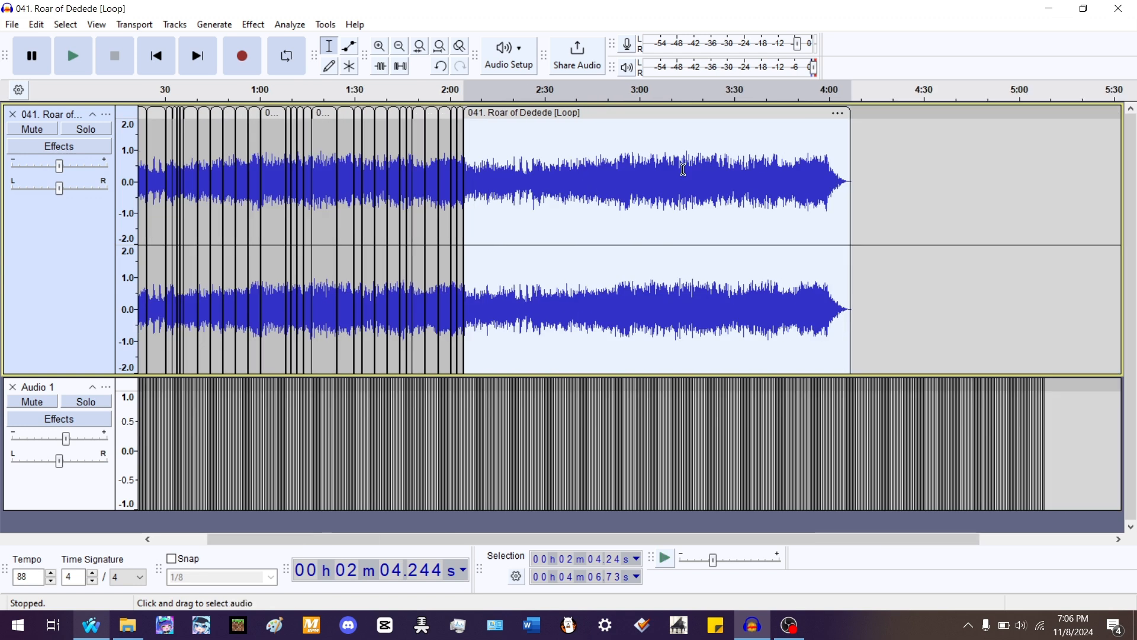
{"action": "key", "text": "Delete"}
- Remove the beat track and zoom to fit the whole song in the window
{"action": "scroll", "coordinate": [114, 170], "scroll_direction": "left", "scroll_amount": 3}
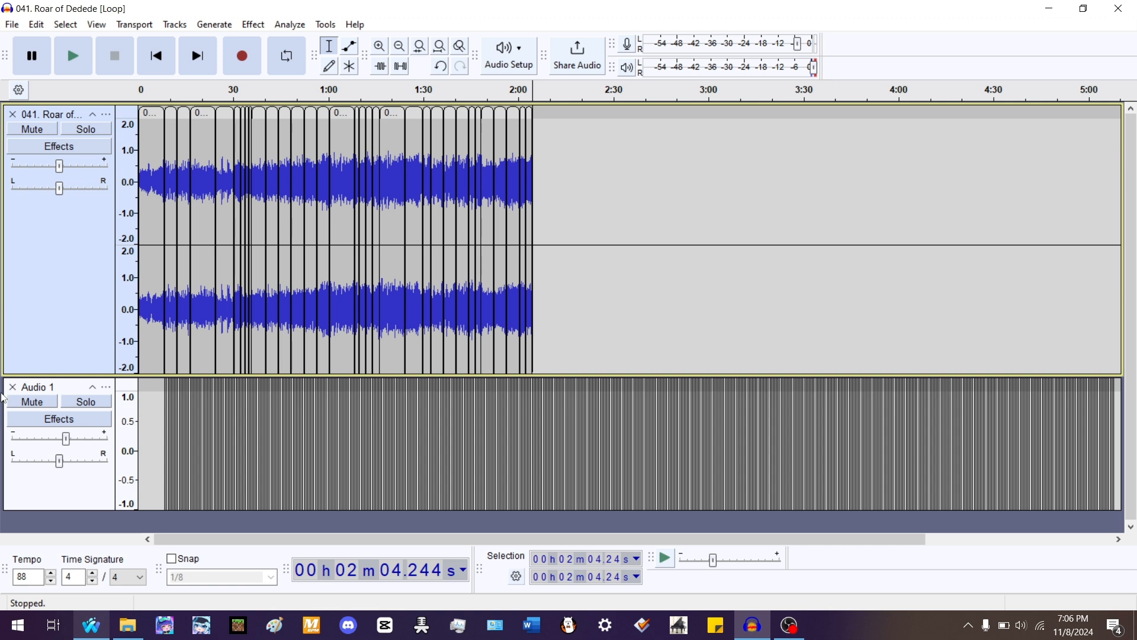
{"action": "left_click", "coordinate": [440, 66]}
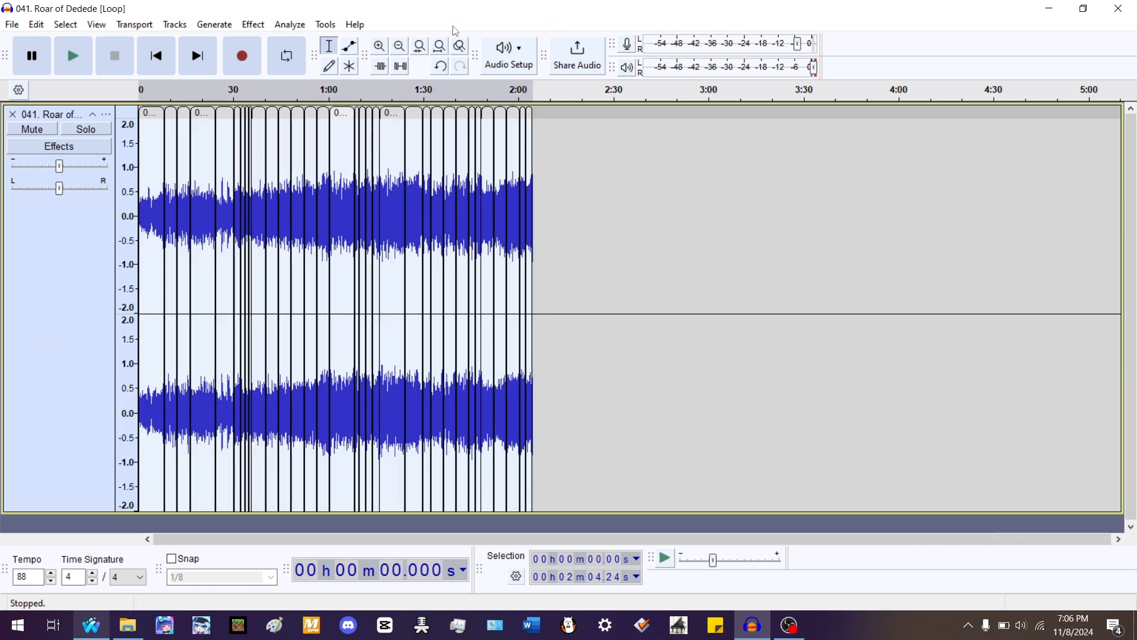
{"action": "left_click", "coordinate": [439, 46]}
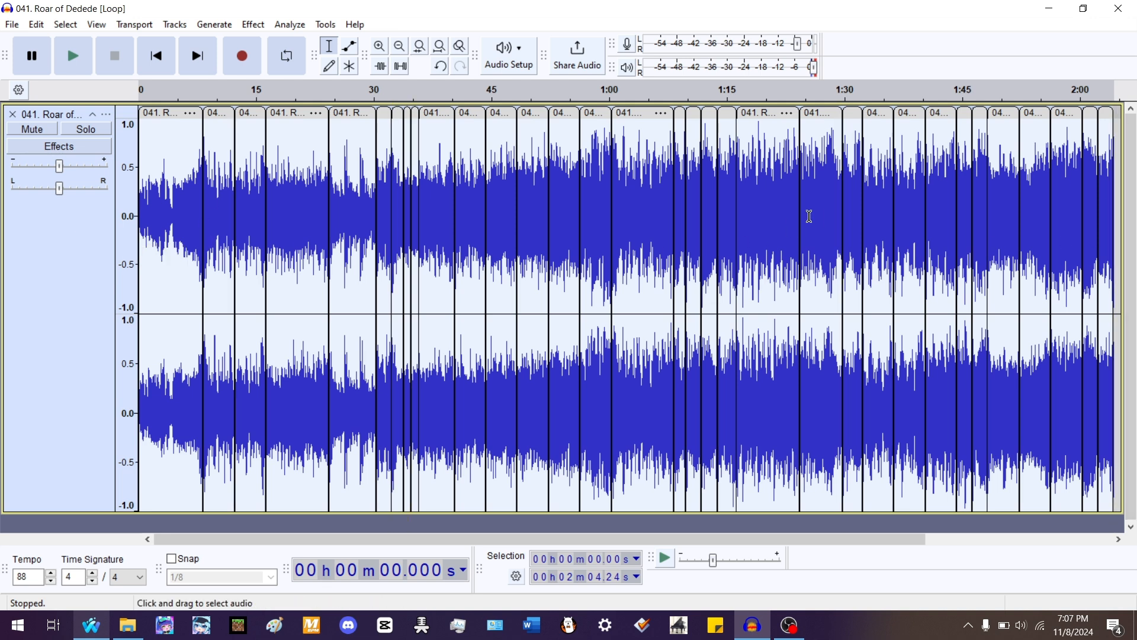
- Join the two clips at the 2:02.24 split into one continuous clip and render it
{"action": "left_click_drag", "start_coordinate": [863, 161], "coordinate": [894, 161]}
{"action": "scroll", "coordinate": [859, 151], "scroll_direction": "down", "scroll_amount": 2}
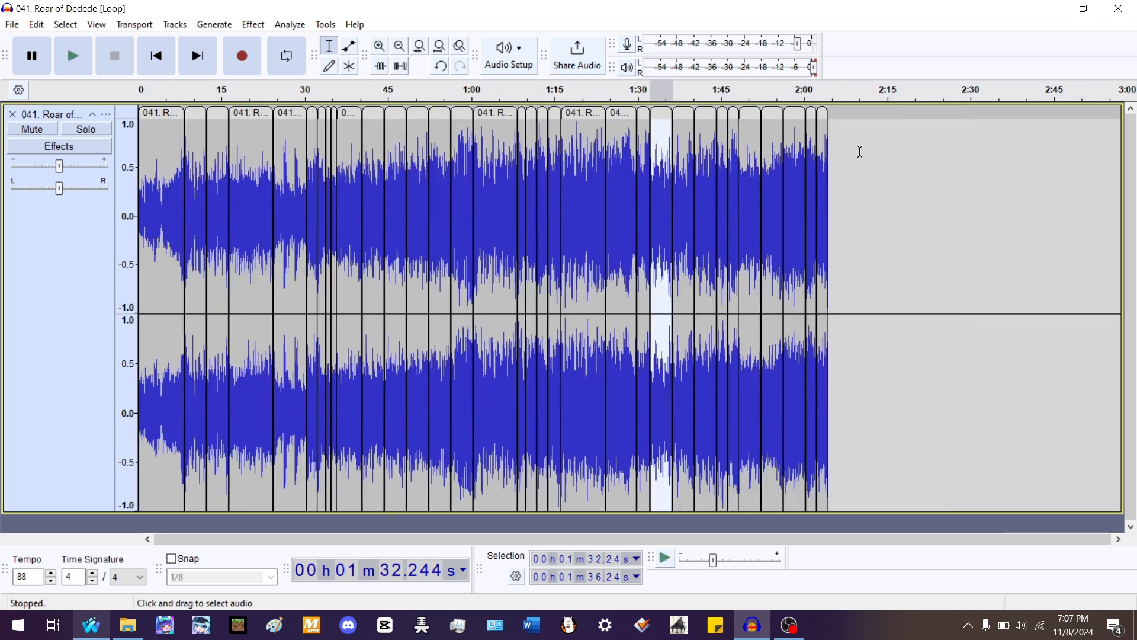
{"action": "left_click", "coordinate": [832, 147]}
{"action": "scroll", "coordinate": [829, 148], "scroll_direction": "up", "scroll_amount": 2}
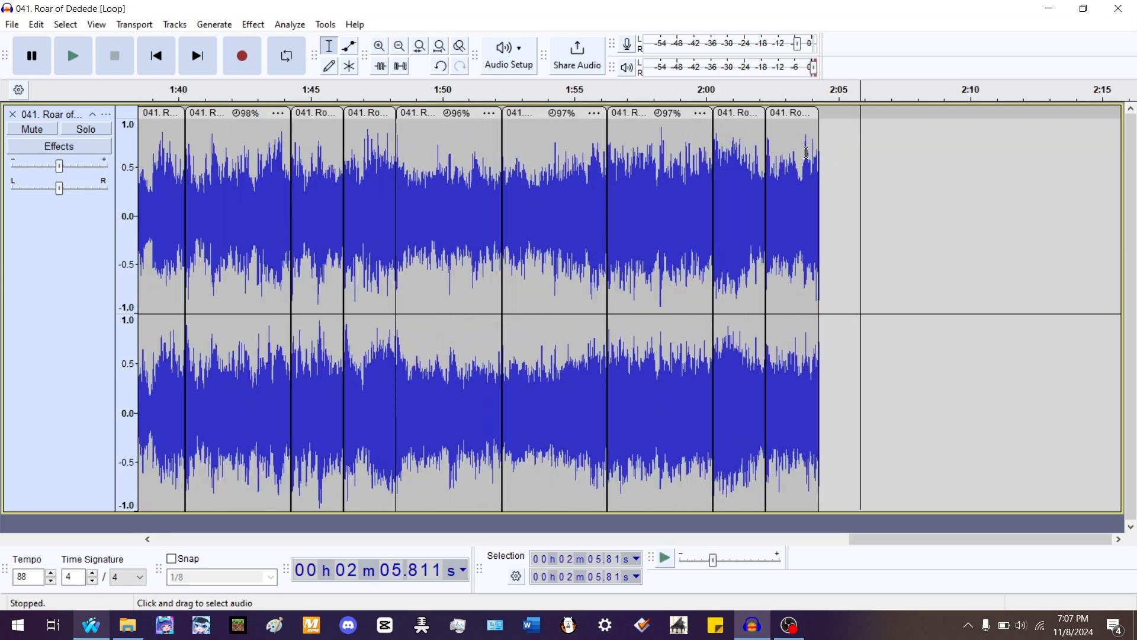
{"action": "double_click", "coordinate": [805, 153]}
{"action": "scroll", "coordinate": [771, 196], "scroll_direction": "up", "scroll_amount": 8}
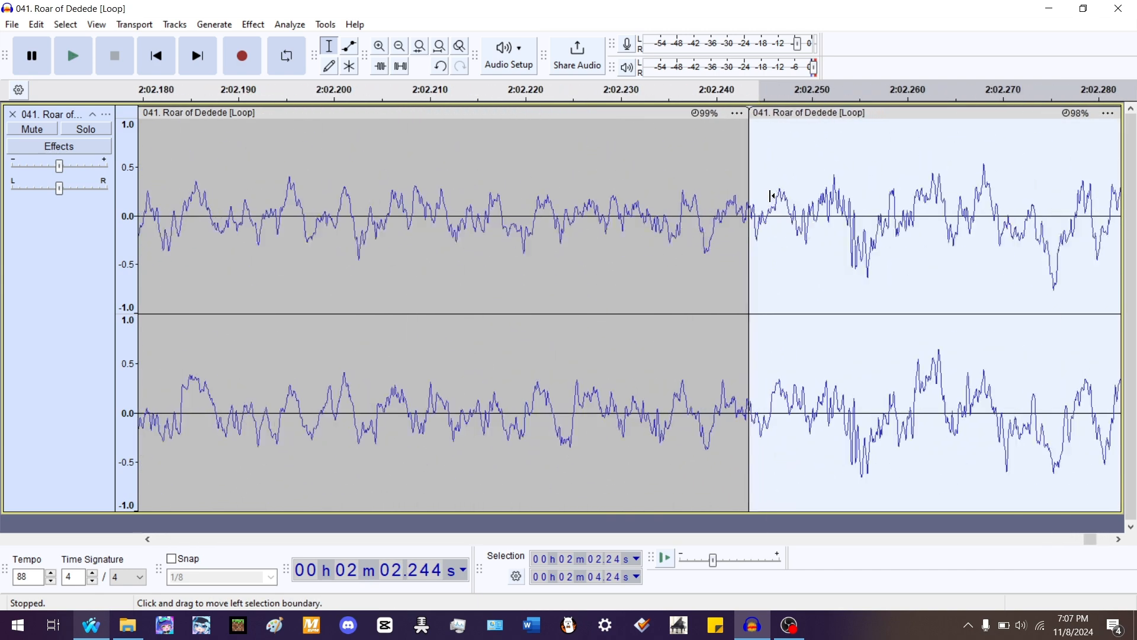
{"action": "scroll", "coordinate": [770, 197], "scroll_direction": "up", "scroll_amount": 4}
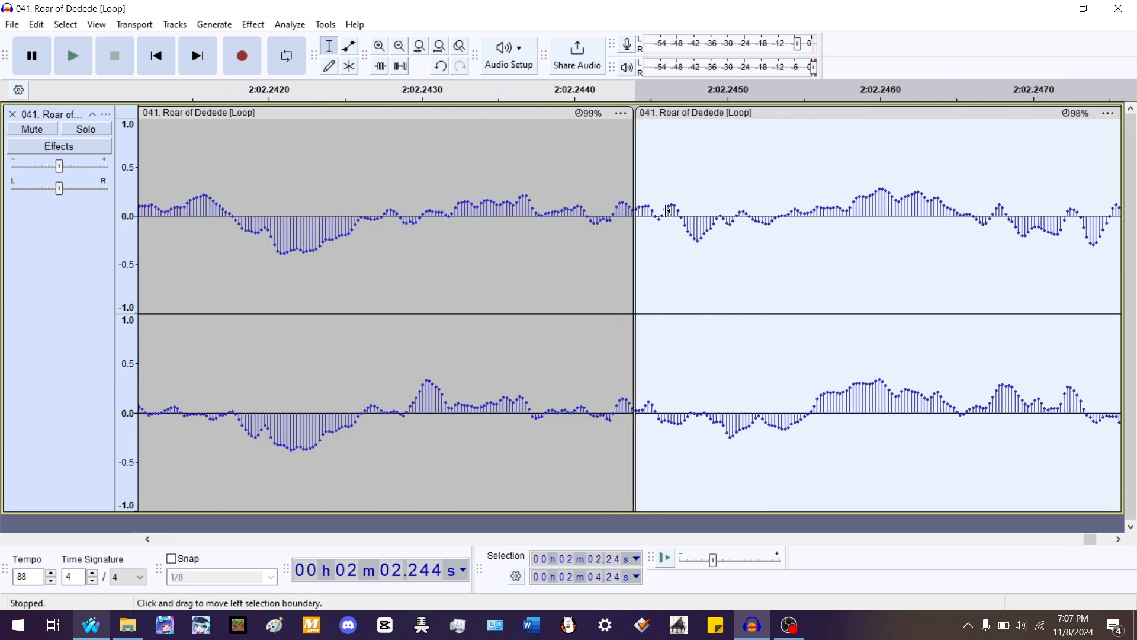
{"action": "scroll", "coordinate": [667, 210], "scroll_direction": "down", "scroll_amount": 1}
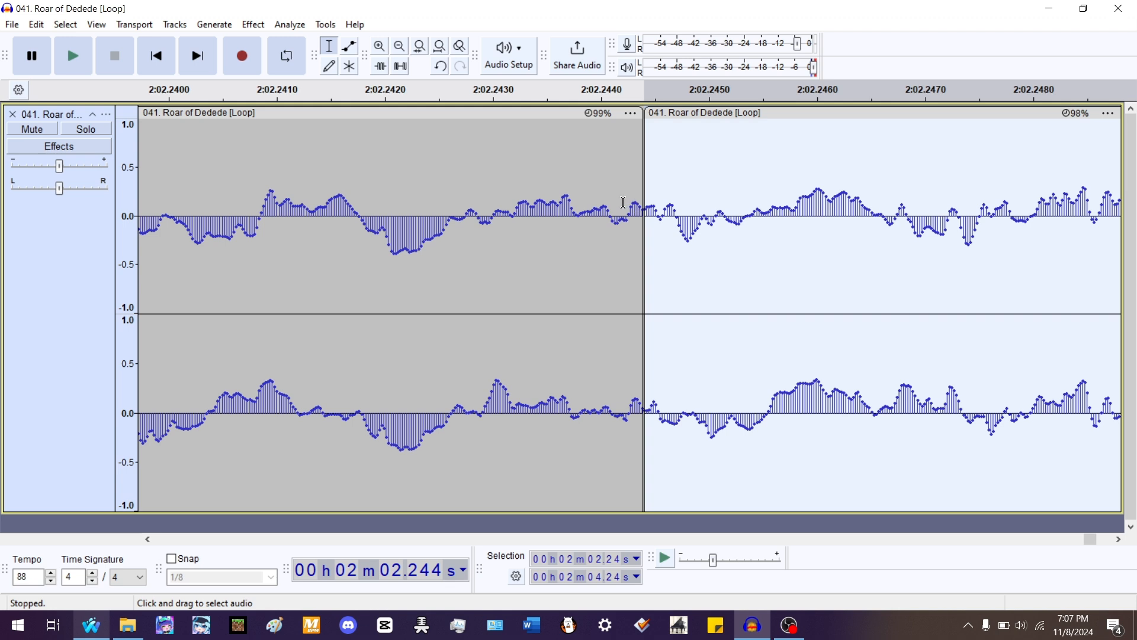
{"action": "left_click_drag", "start_coordinate": [621, 202], "coordinate": [666, 203]}
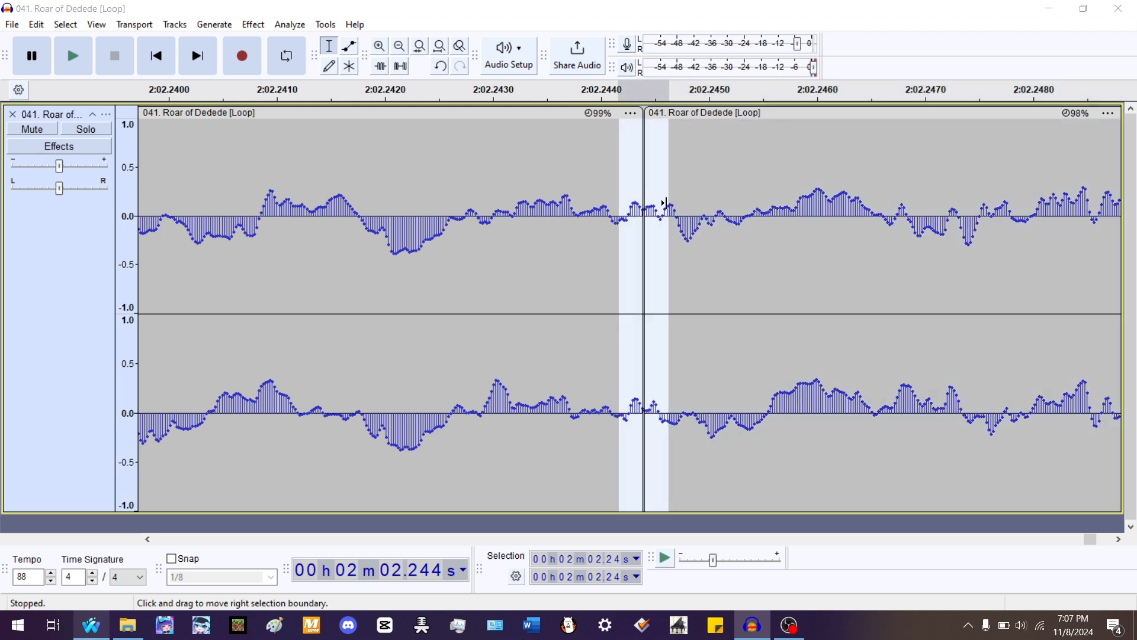
{"action": "key", "text": "ctrl+j"}
{"action": "key", "text": "ctrl+r"}
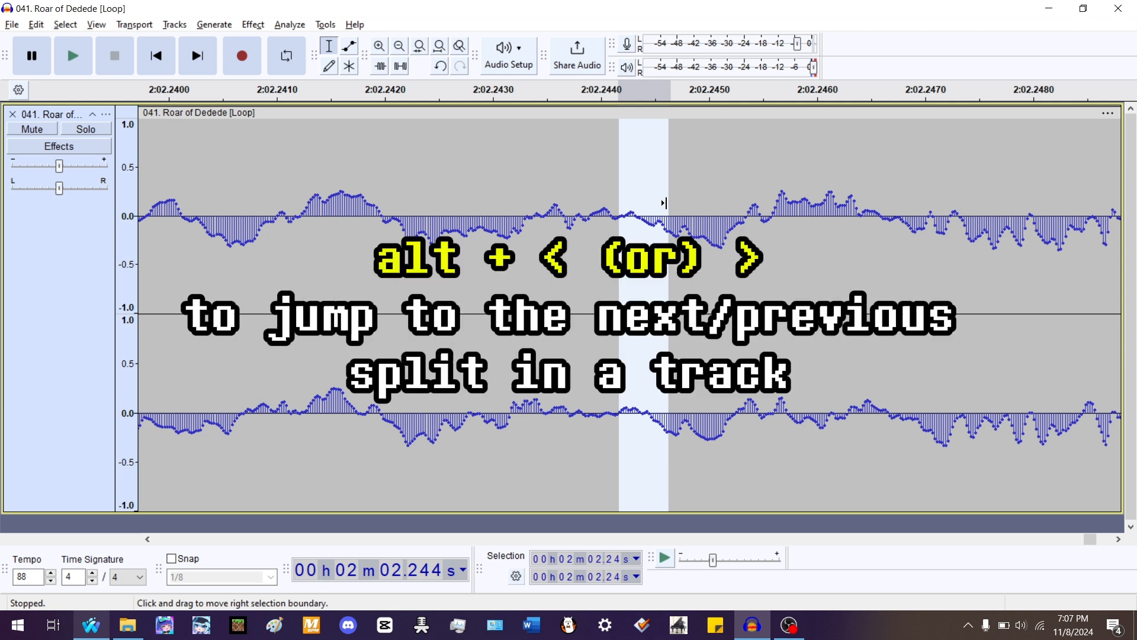
- Join the clips at the 2:00.24 split and render the result
{"action": "key", "text": "alt+comma"}
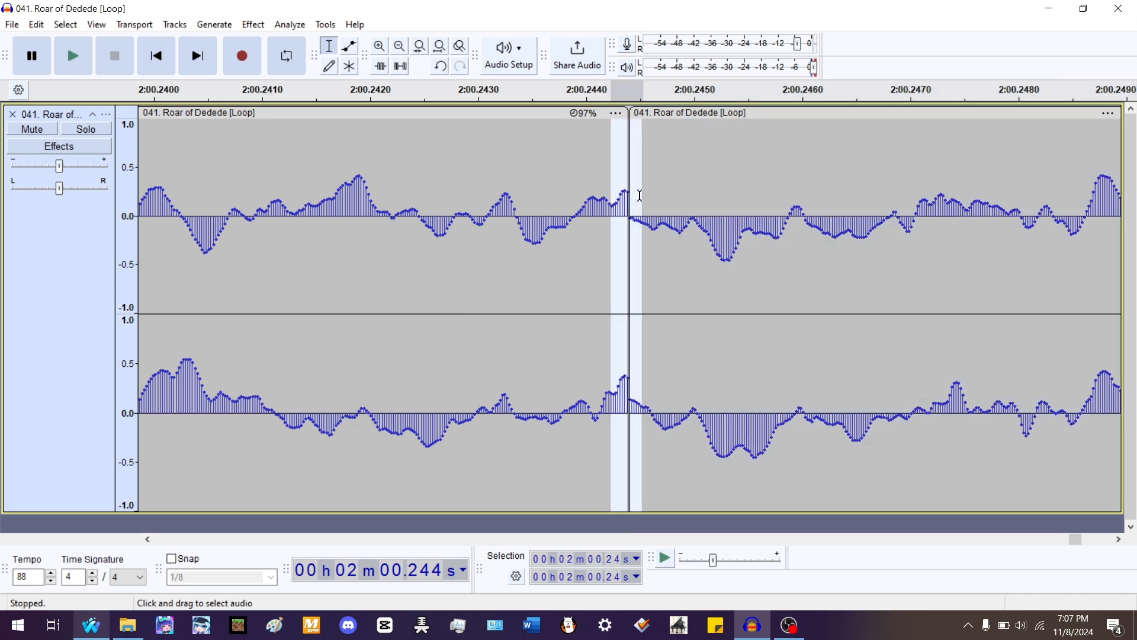
{"action": "key", "text": "ctrl+j"}
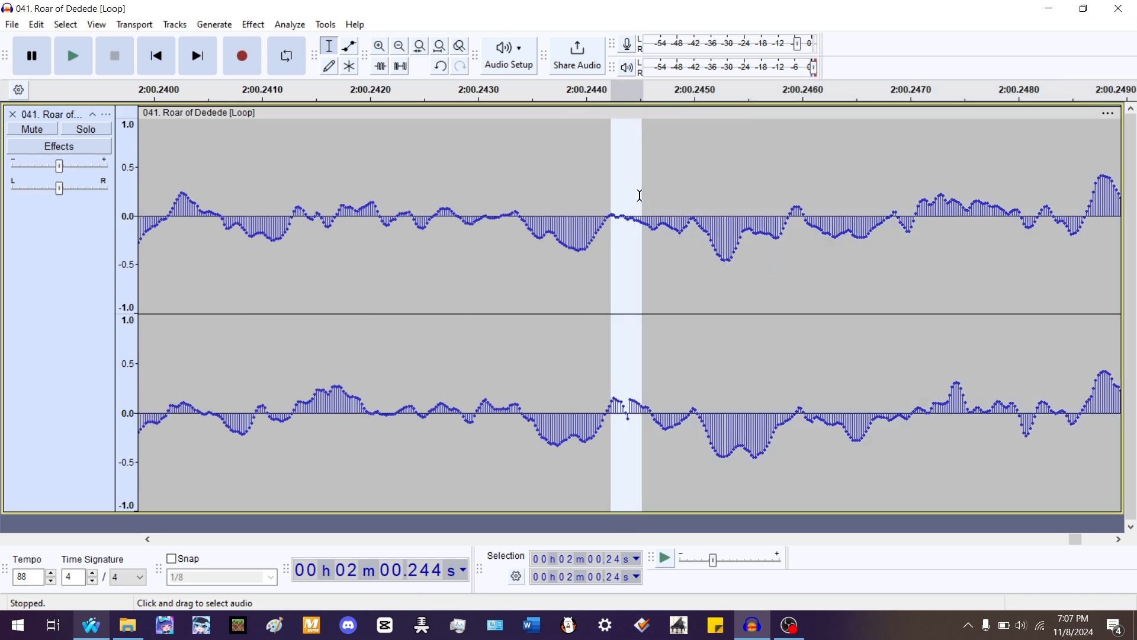
{"action": "key", "text": "ctrl+r"}
- Join the clips at the 1:56.24 split
{"action": "key", "text": "alt+comma"}
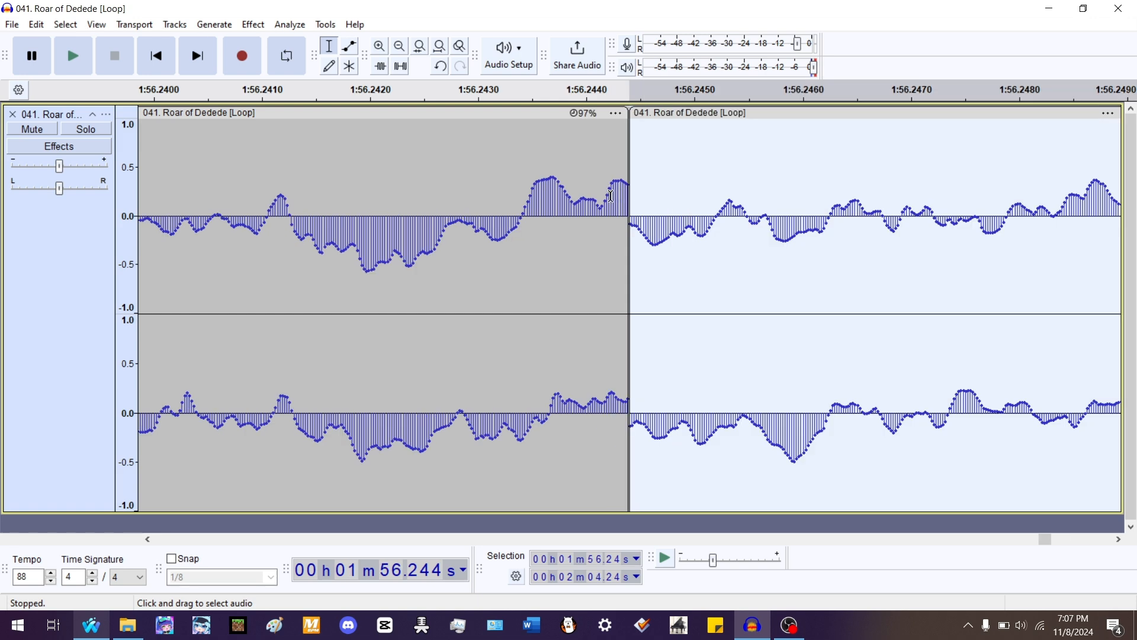
{"action": "left_click_drag", "start_coordinate": [610, 195], "coordinate": [654, 191]}
{"action": "key", "text": "ctrl+j"}
- Join the clips at the 1:52.24 and 1:48.24 splits into continuous audio
{"action": "key", "text": "alt+comma"}
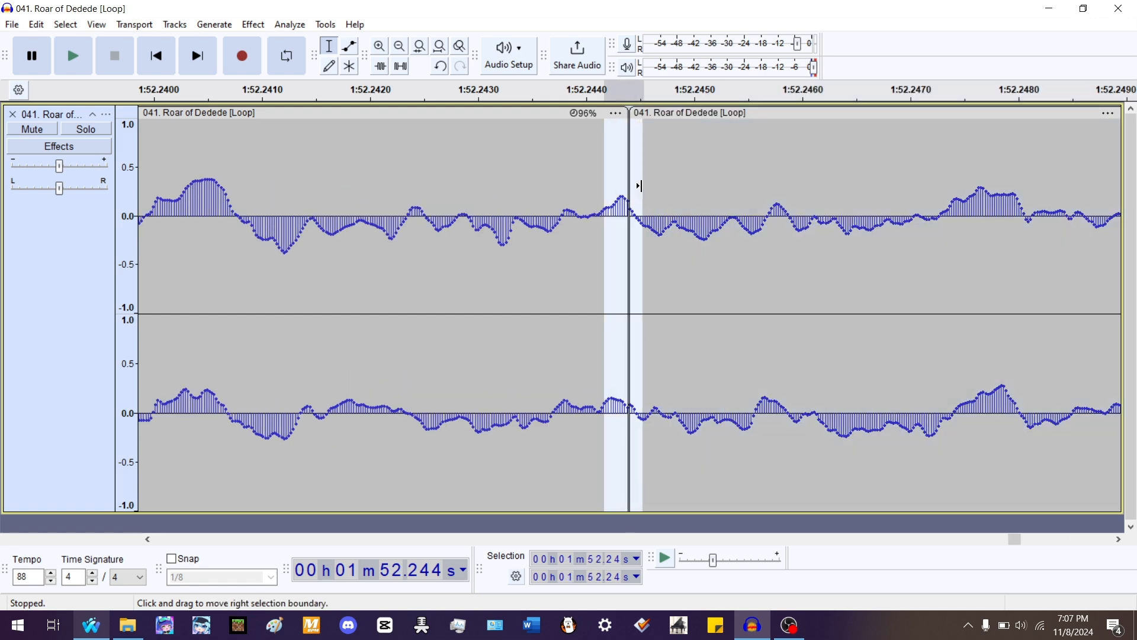
{"action": "key", "text": "ctrl+j"}
{"action": "key", "text": "alt+comma"}
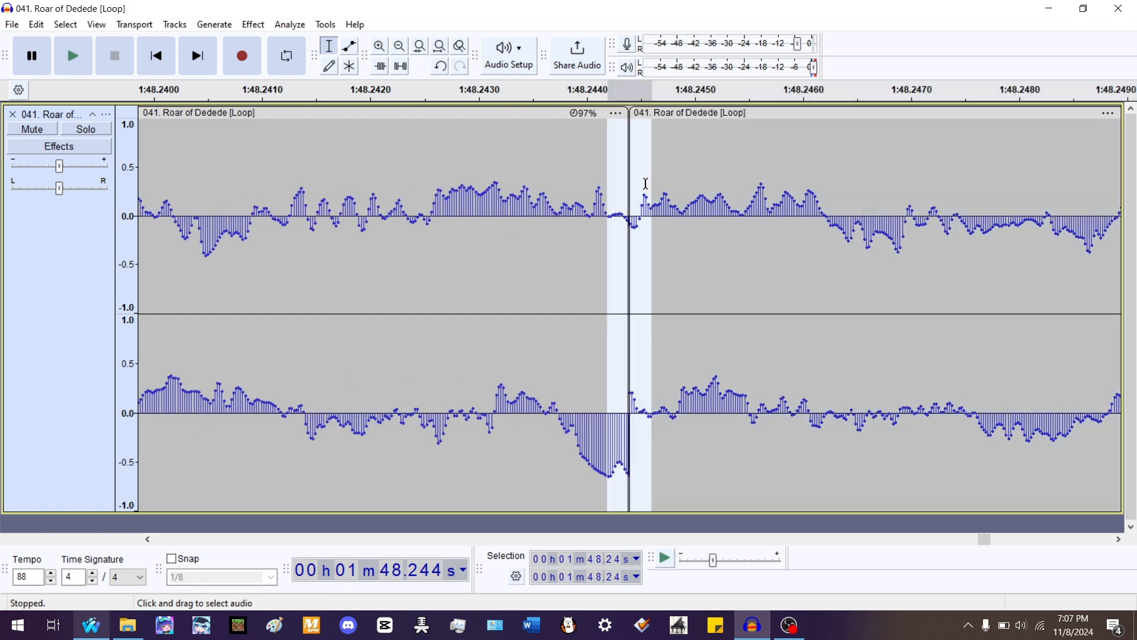
{"action": "key", "text": "ctrl+j"}
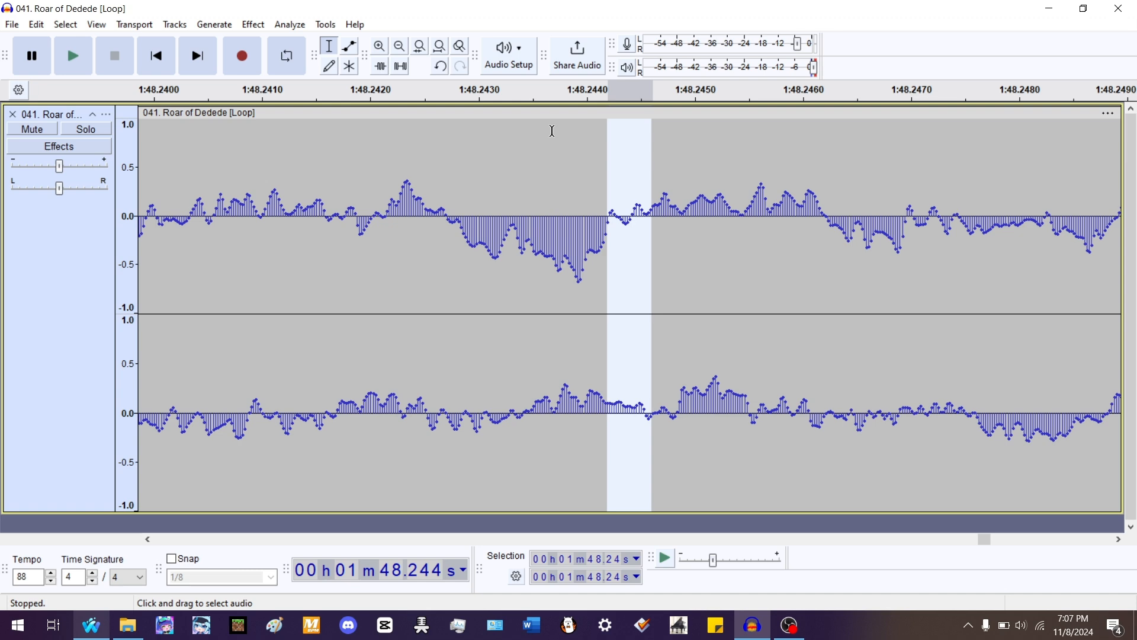
- Play back the whole joined song from the first clip boundary at 8.24 s to check it
{"action": "left_click", "coordinate": [441, 48]}
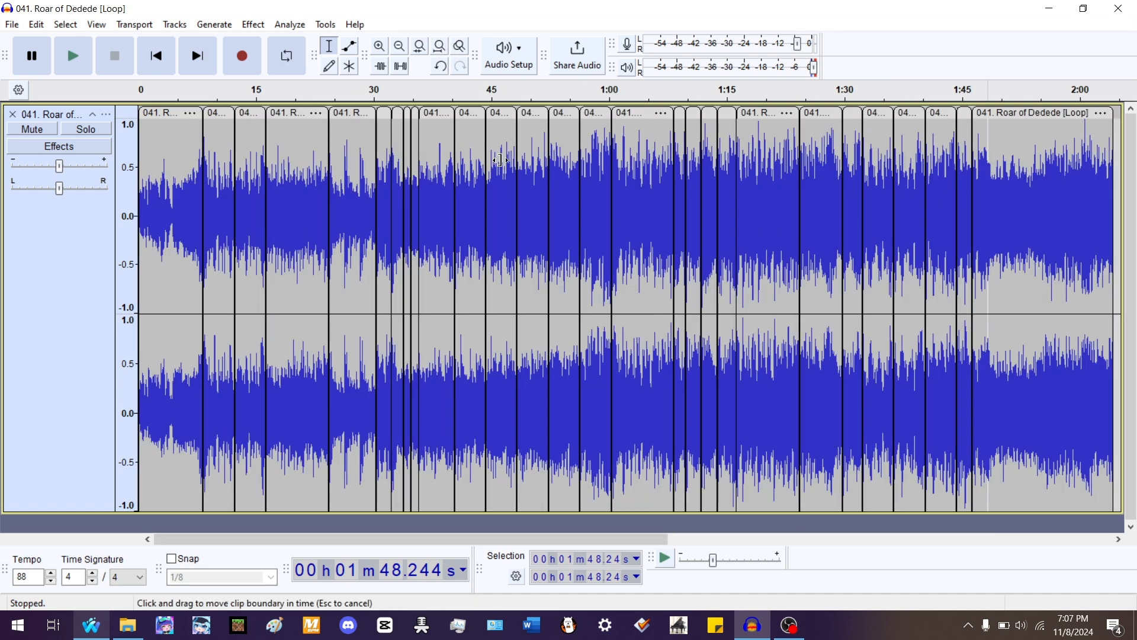
{"action": "left_click", "coordinate": [81, 271]}
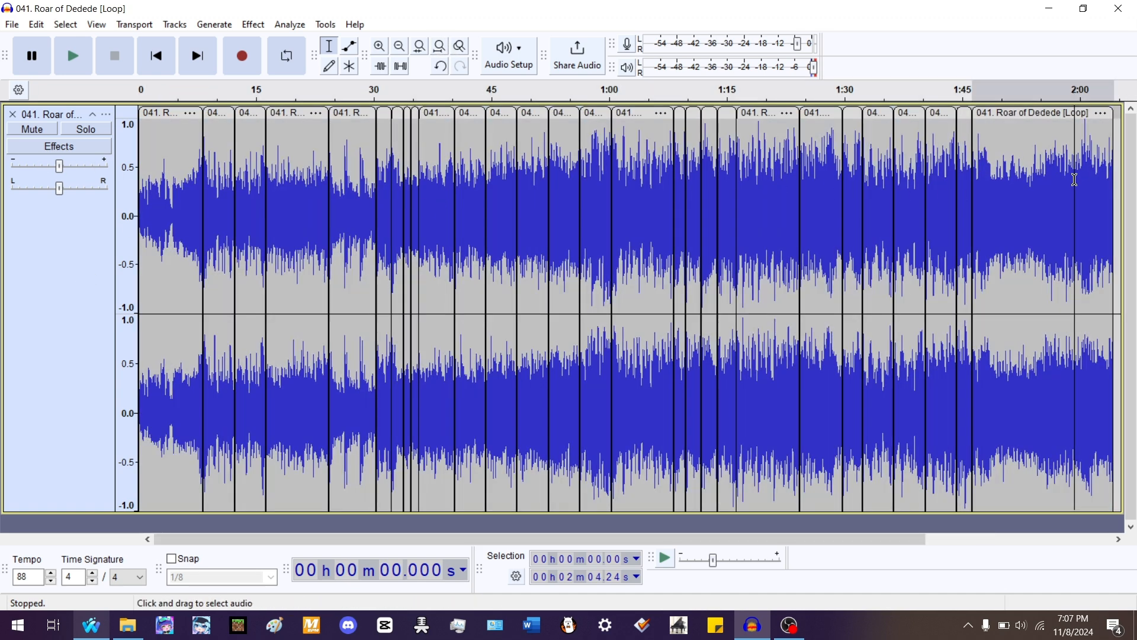
{"action": "double_click", "coordinate": [1075, 178]}
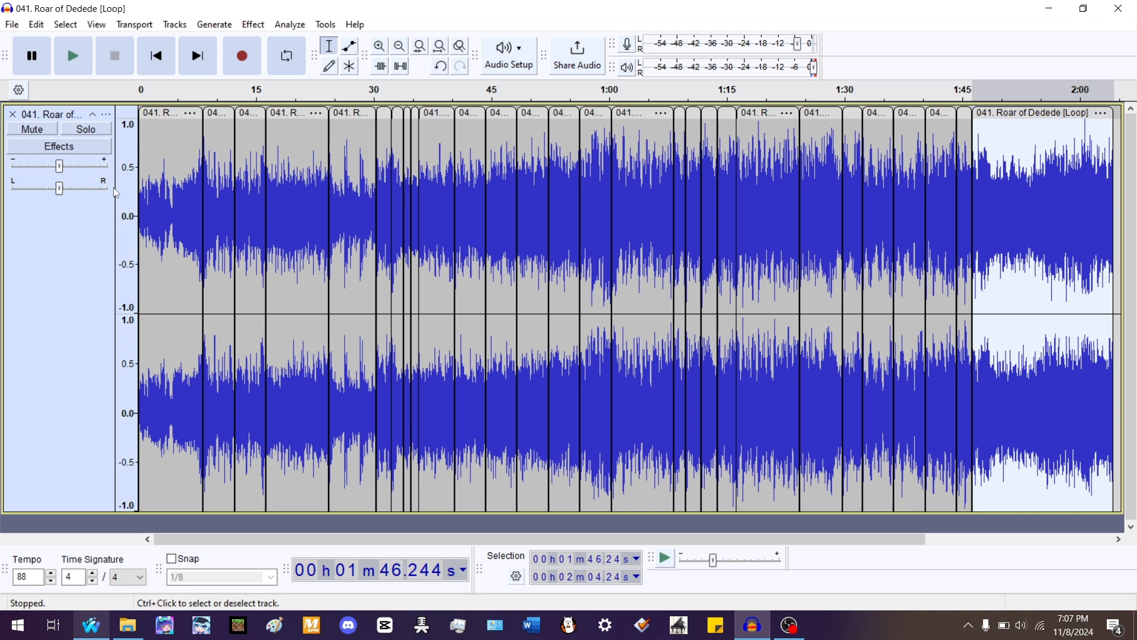
{"action": "double_click", "coordinate": [215, 143]}
{"action": "key", "text": "Left"}
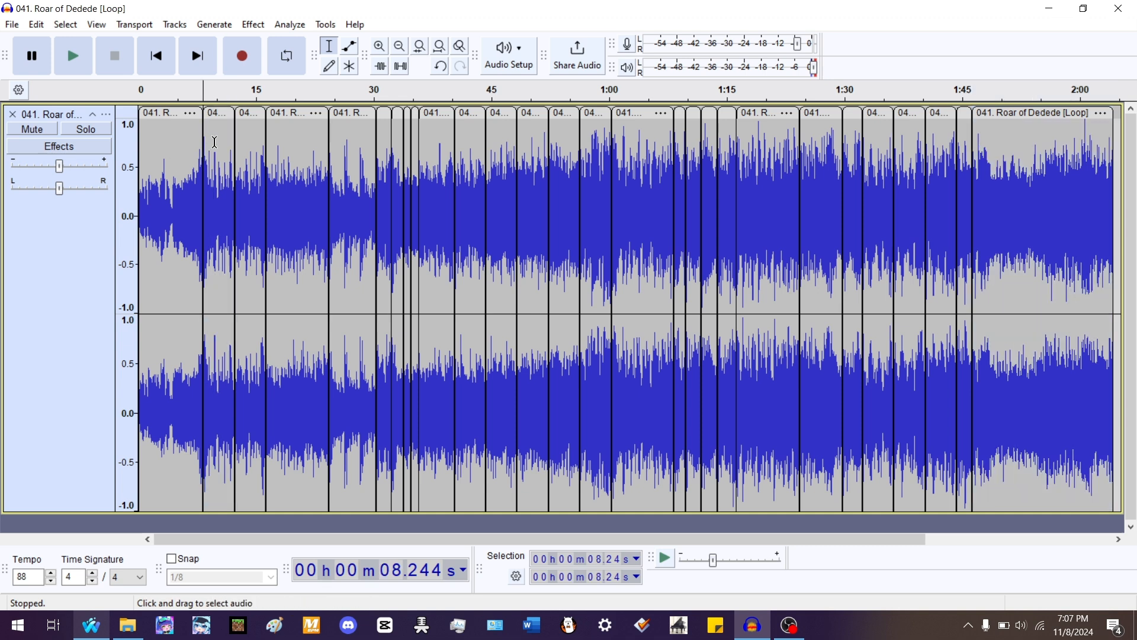
{"action": "key", "text": "space"}
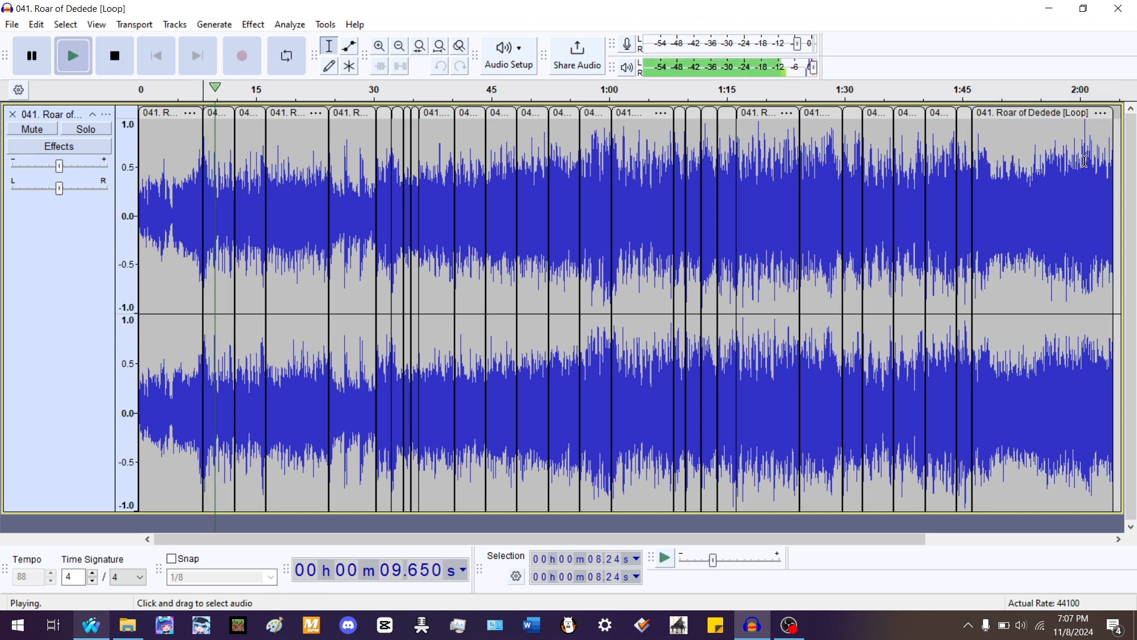
{"action": "key", "text": "space"}
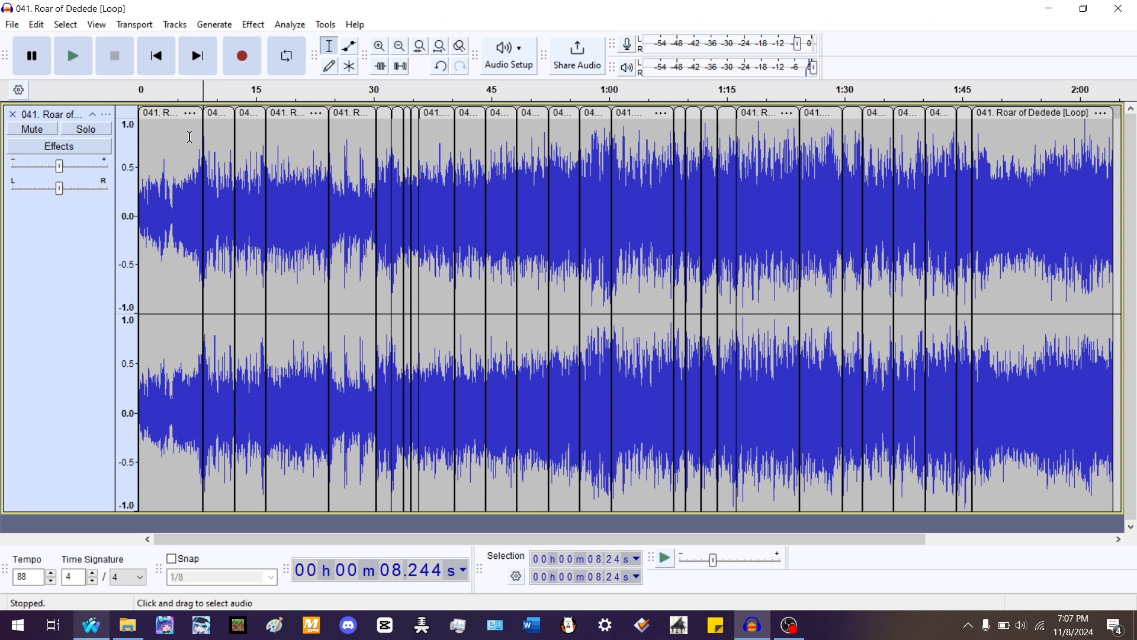
- Split the song clip at about 8.24 s, where the track begins
{"action": "left_click", "coordinate": [98, 239]}
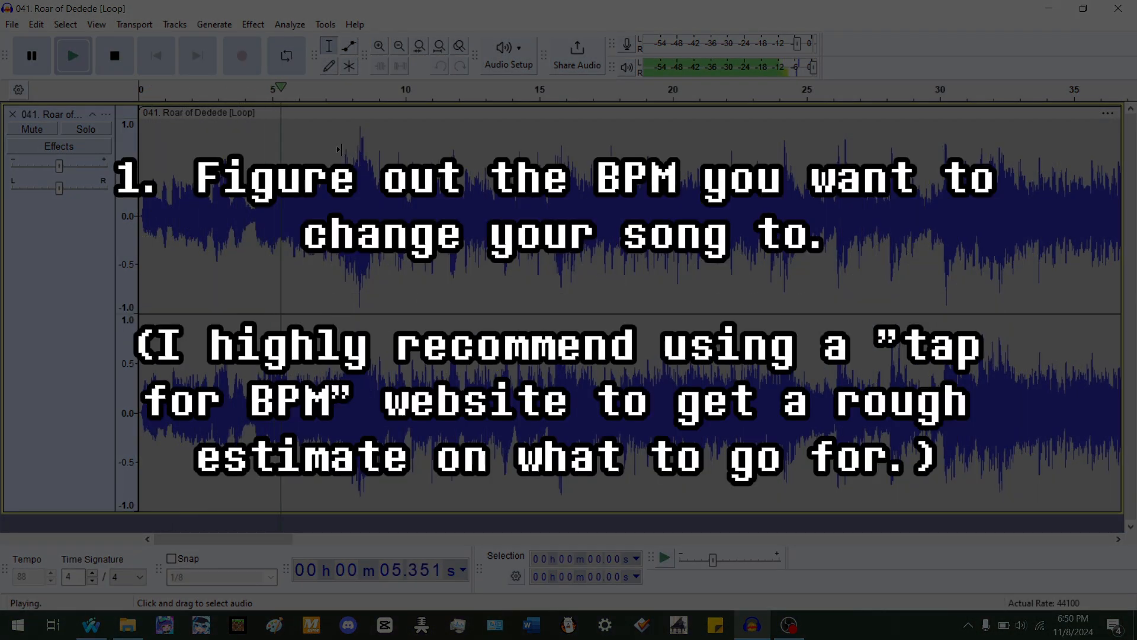
{"action": "scroll", "coordinate": [340, 150], "scroll_direction": "up", "scroll_amount": 2}
{"action": "scroll", "coordinate": [343, 152], "scroll_direction": "up", "scroll_amount": 2}
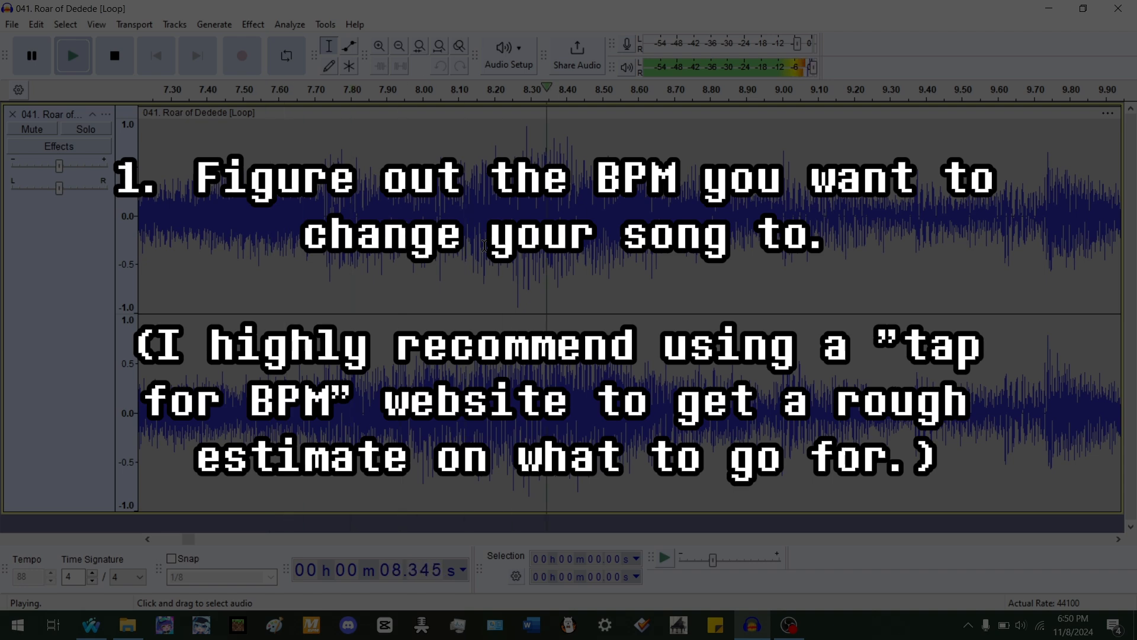
{"action": "key", "text": "space"}
{"action": "scroll", "coordinate": [449, 237], "scroll_direction": "down", "scroll_amount": 2}
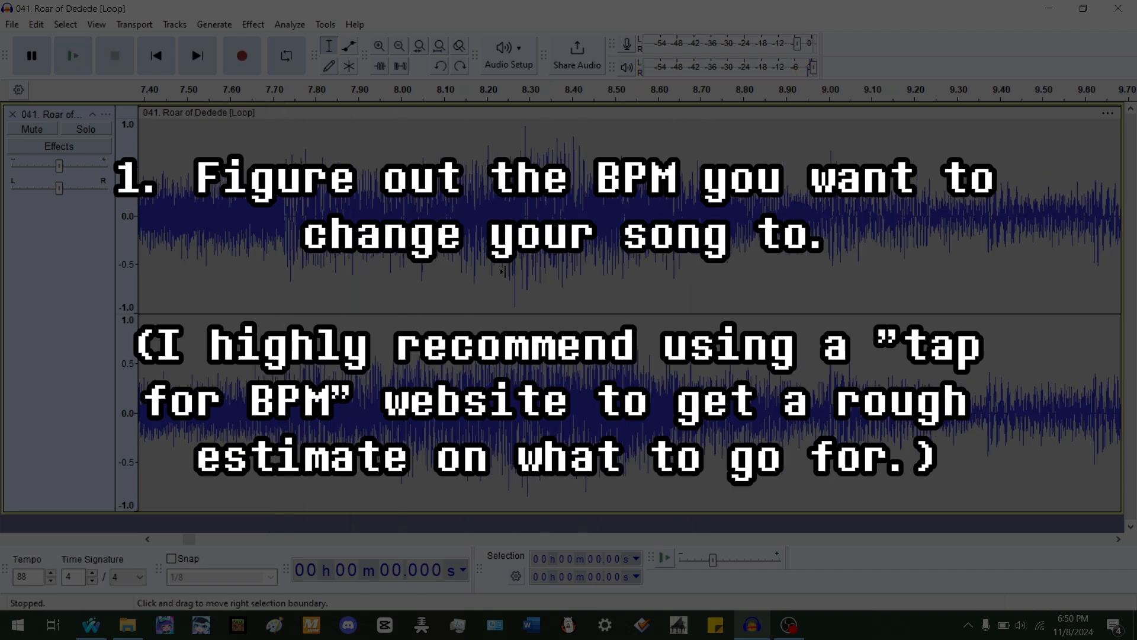
{"action": "left_click", "coordinate": [447, 237]}
{"action": "key", "text": "space"}
{"action": "key", "text": "space"}
{"action": "scroll", "coordinate": [460, 237], "scroll_direction": "up", "scroll_amount": 3}
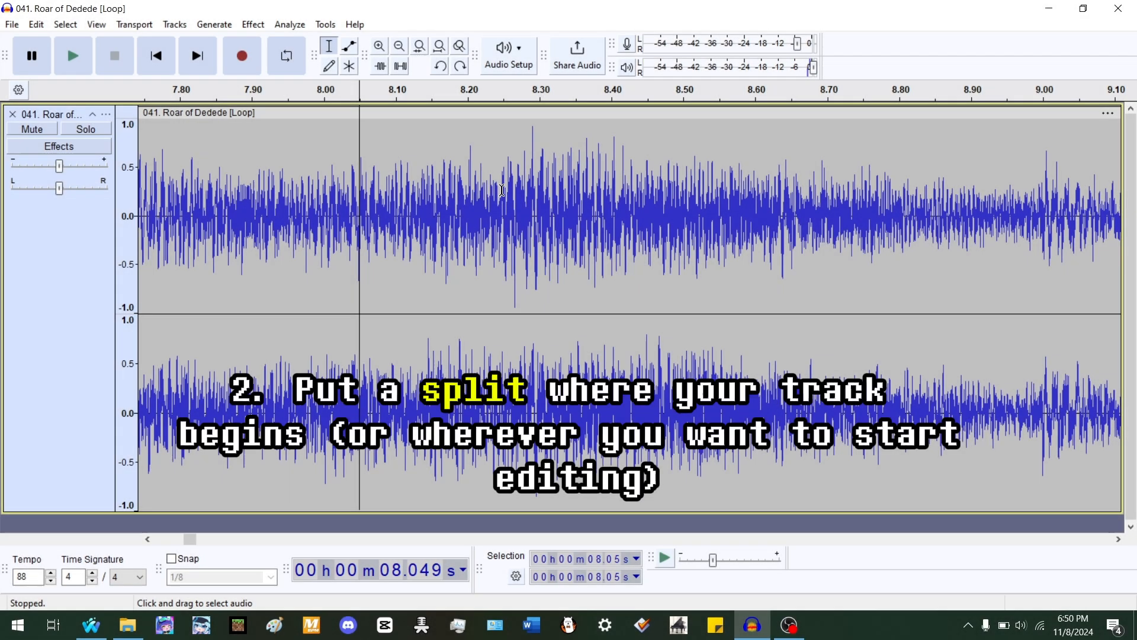
{"action": "left_click", "coordinate": [500, 190]}
{"action": "key", "text": "ctrl+i"}
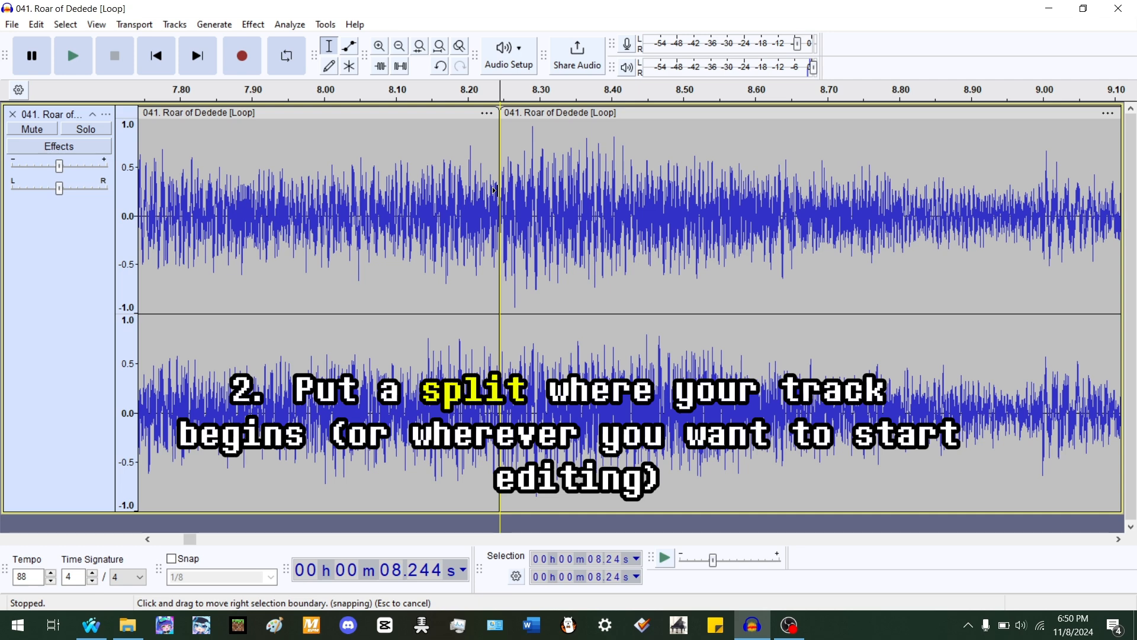
- Generate a rhythm track starting at the 8.24 s split point
{"action": "key", "text": "shift+End"}
{"action": "scroll", "coordinate": [474, 194], "scroll_direction": "down", "scroll_amount": 3}
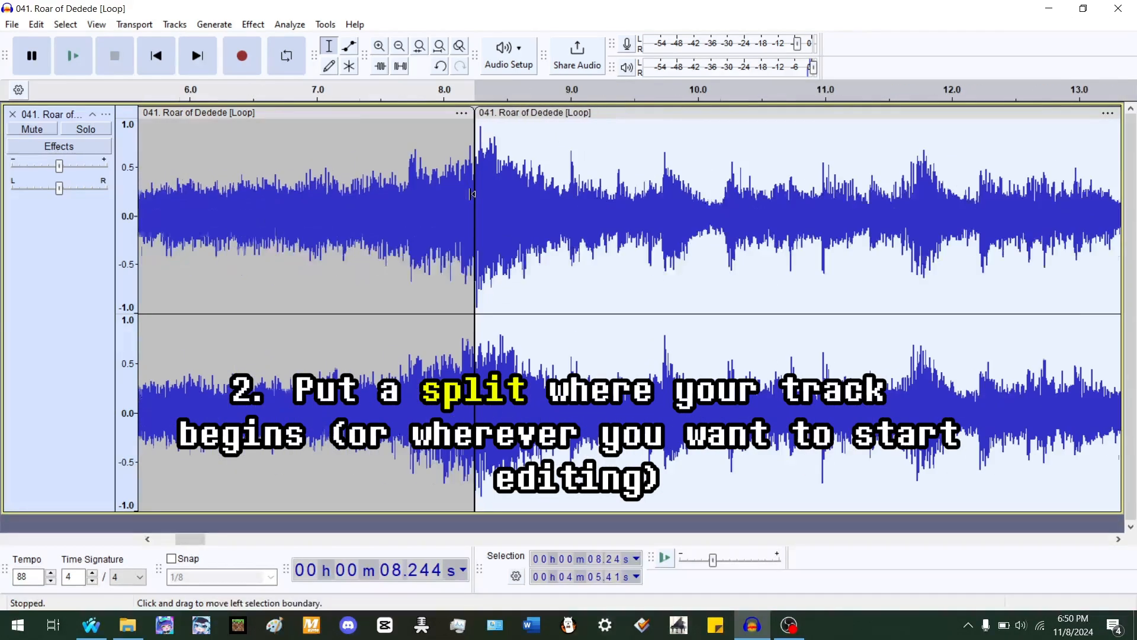
{"action": "scroll", "coordinate": [472, 194], "scroll_direction": "down", "scroll_amount": 1}
{"action": "key", "text": "space"}
{"action": "key", "text": "space"}
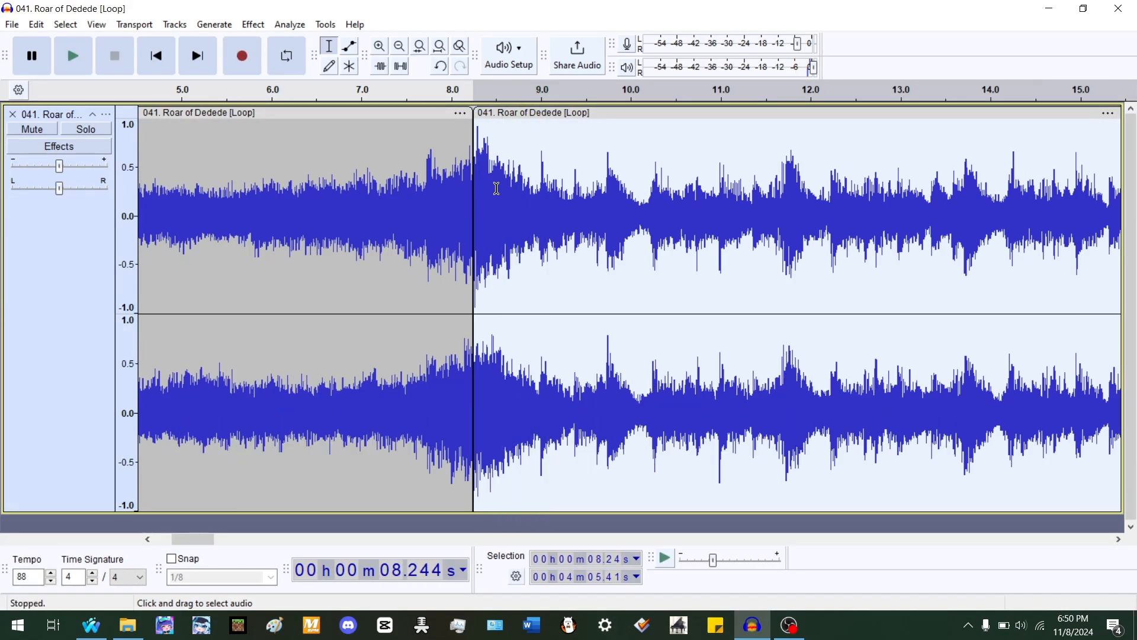
{"action": "key", "text": "Left"}
{"action": "left_click", "coordinate": [485, 521]}
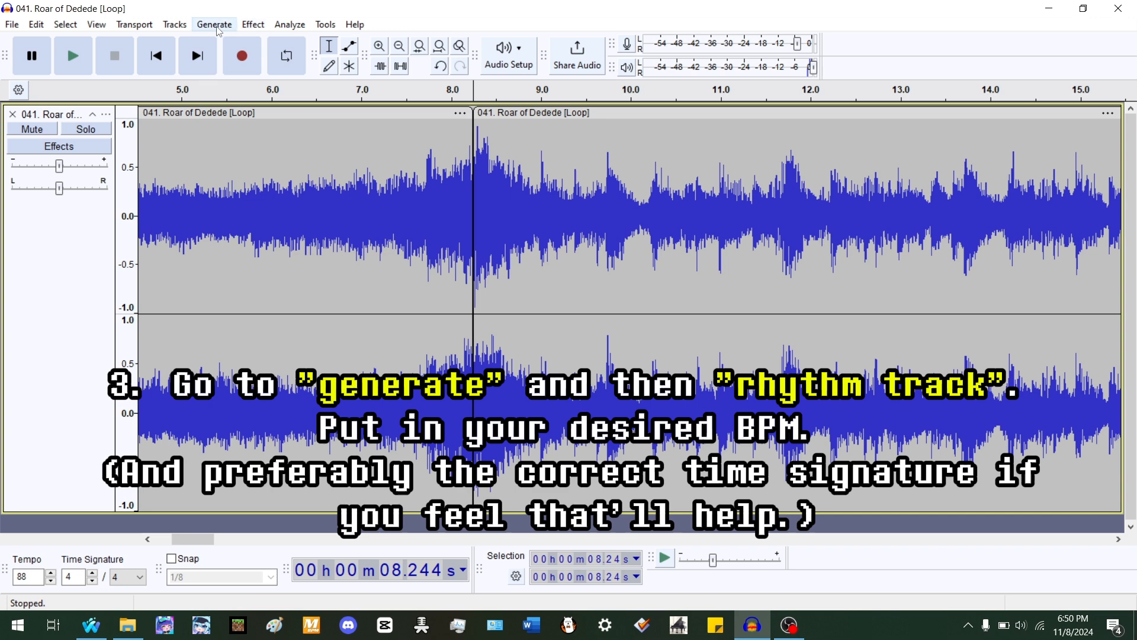
{"action": "left_click", "coordinate": [218, 29]}
{"action": "left_click", "coordinate": [272, 162]}
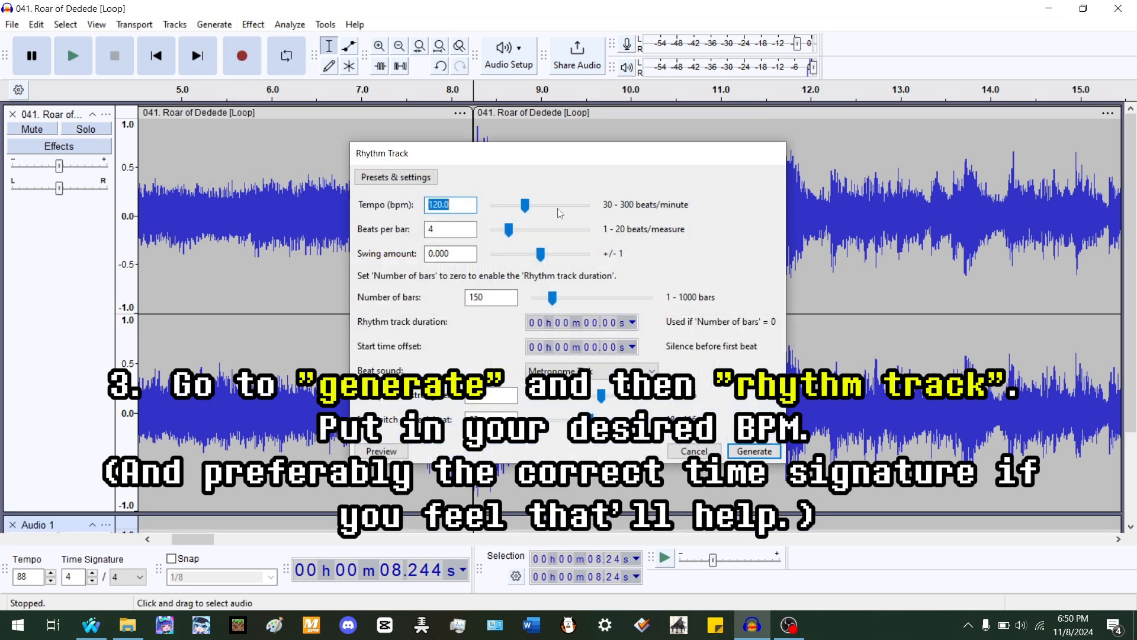
{"action": "key", "text": "Return"}
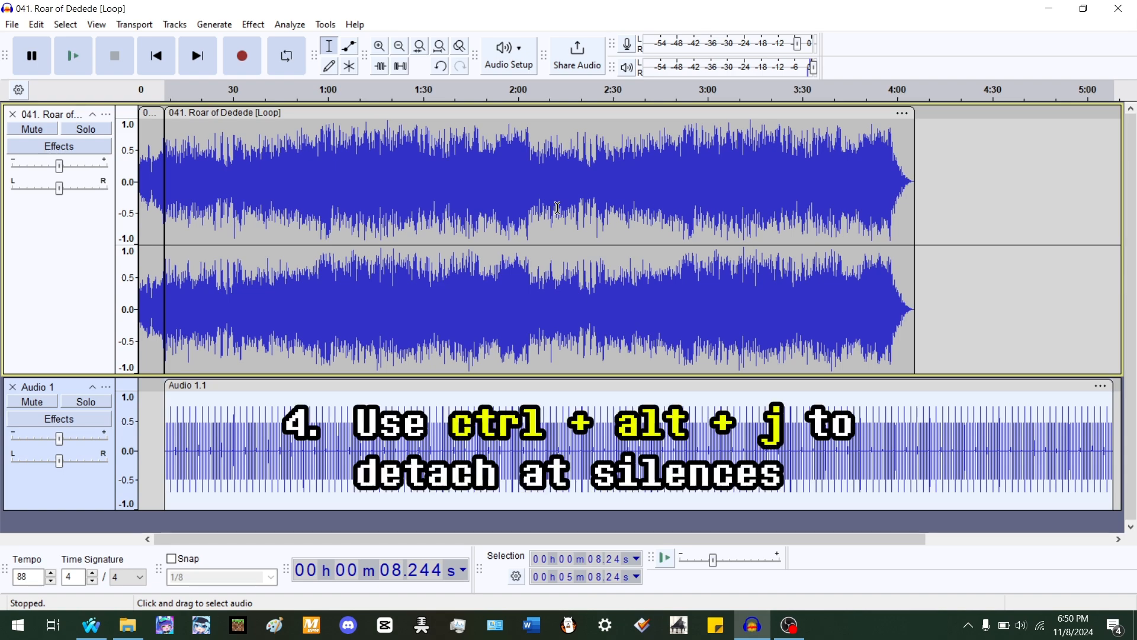
- Detach the rhythm track's clips at silences
{"action": "key", "text": "ctrl+alt+j"}
{"action": "scroll", "coordinate": [103, 250], "scroll_direction": "up", "scroll_amount": 4}
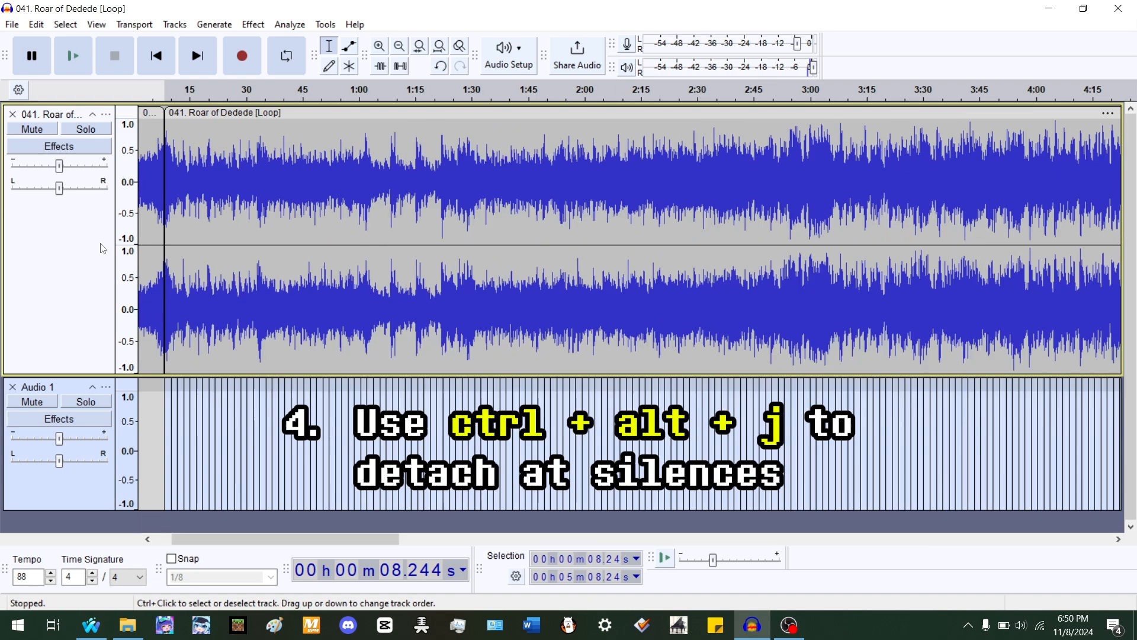
{"action": "left_click", "coordinate": [103, 250]}
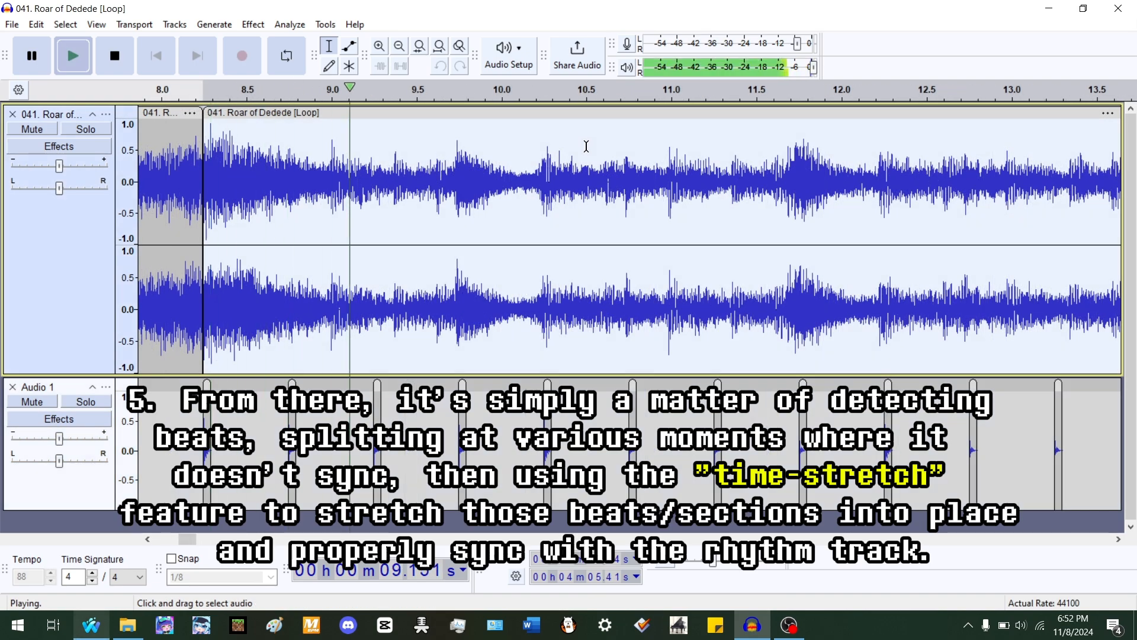
- Split the song clip after 12 seconds and time-stretch the earlier clip to line up with the rhythm beats
{"action": "left_click", "coordinate": [523, 307]}
{"action": "scroll", "coordinate": [522, 307], "scroll_direction": "up", "scroll_amount": 1}
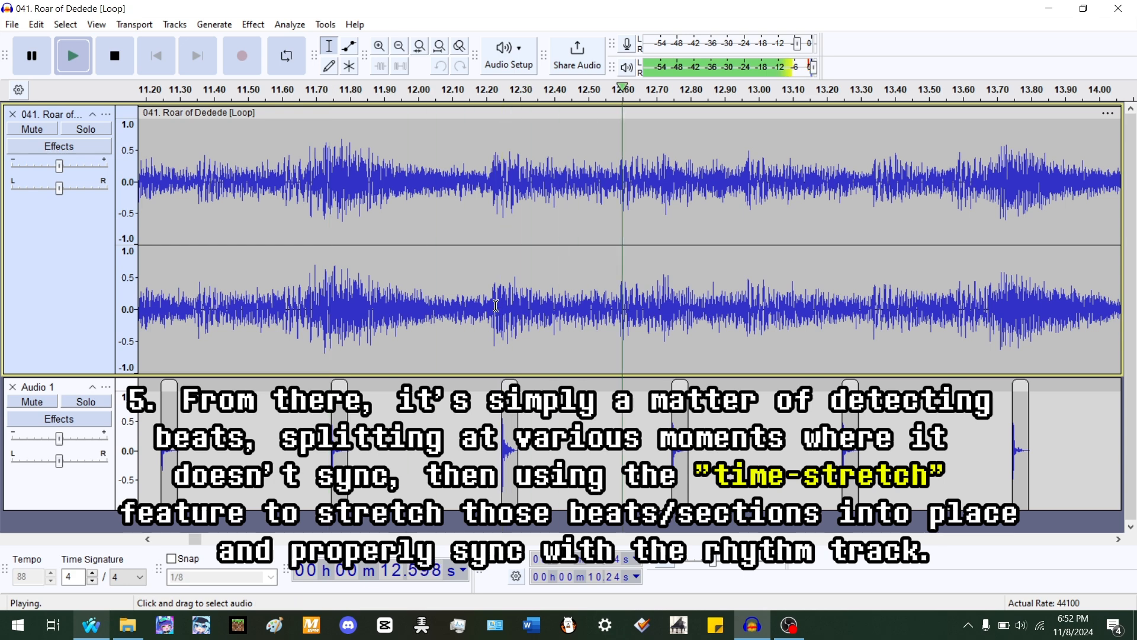
{"action": "key", "text": "space"}
{"action": "scroll", "coordinate": [491, 297], "scroll_direction": "right", "scroll_amount": 7}
{"action": "left_click", "coordinate": [492, 297]}
{"action": "key", "text": "ctrl+i"}
{"action": "left_click_drag", "start_coordinate": [511, 122], "coordinate": [538, 120]}
{"action": "key", "text": "alt"}
{"action": "key", "text": "ctrl+3"}
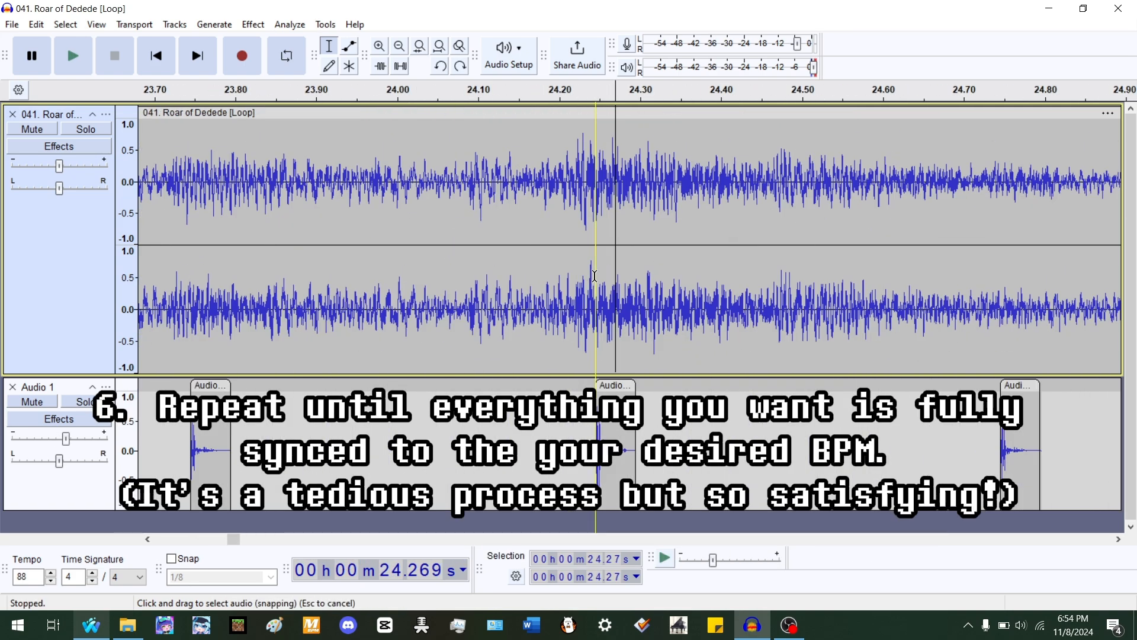
- Split the song at 24.21 s and time-stretch the clip to sync with the rhythm track
{"action": "left_click", "coordinate": [569, 178]}
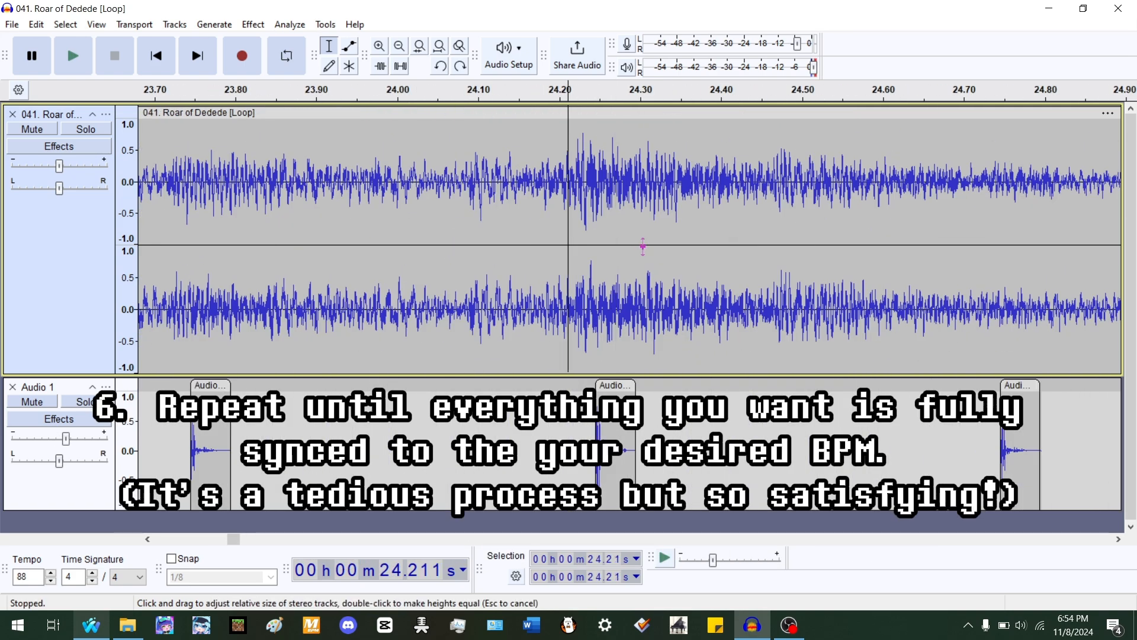
{"action": "key", "text": "ctrl+i"}
{"action": "left_click_drag", "start_coordinate": [676, 123], "coordinate": [702, 122]}
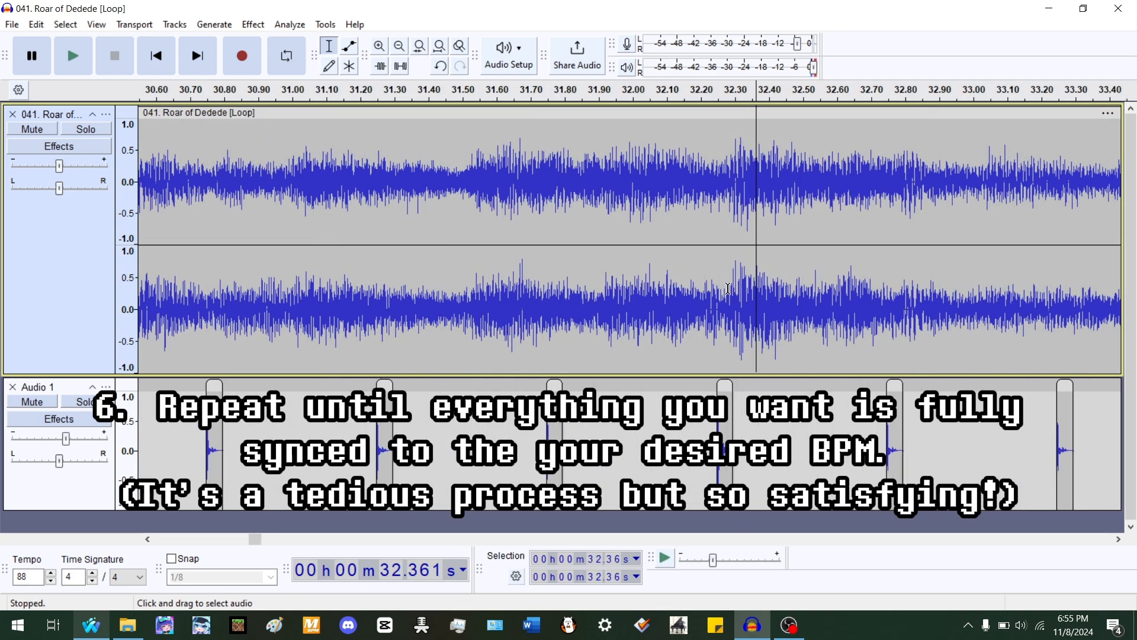
- Join the clips at the 2:02.24 split and repair the seam
{"action": "left_click", "coordinate": [726, 287]}
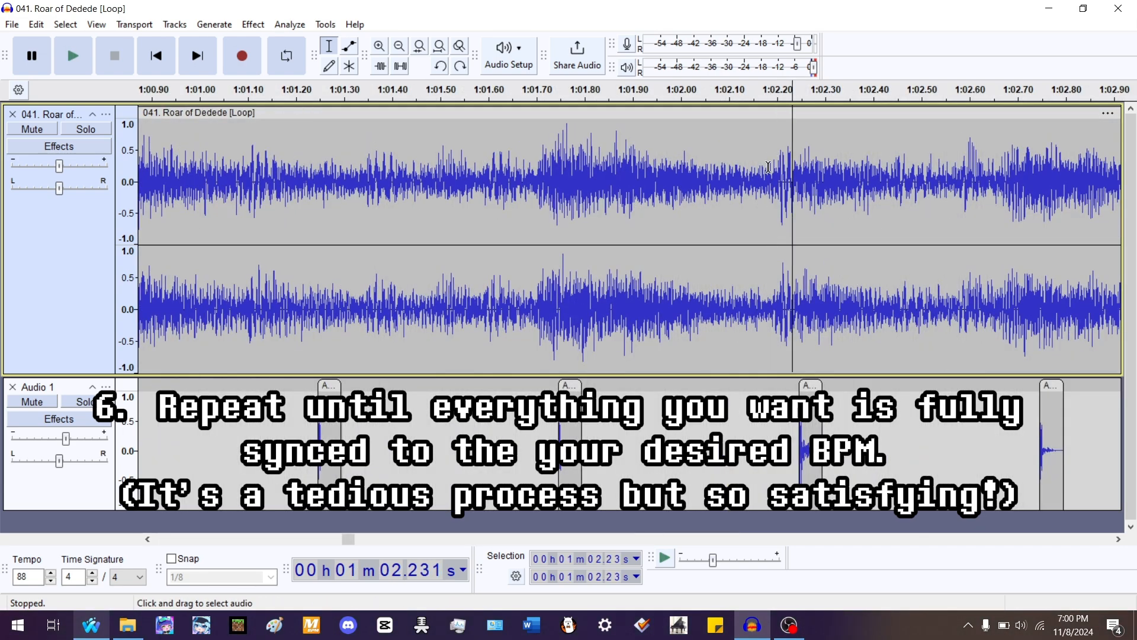
{"action": "key", "text": "space"}
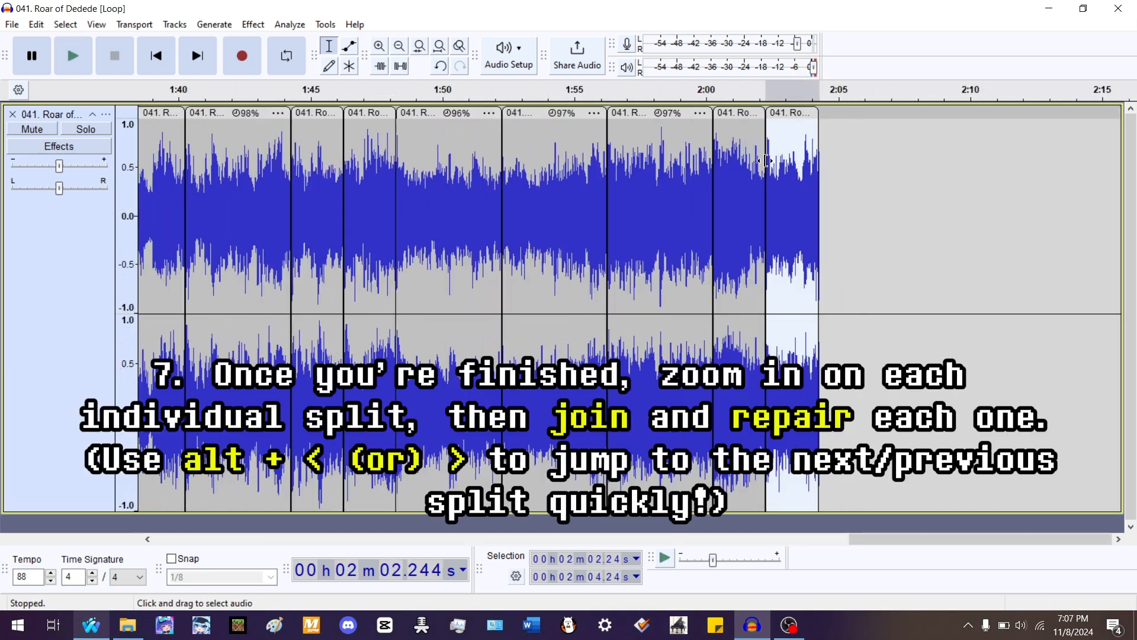
{"action": "key", "text": "ctrl+1"}
{"action": "scroll", "coordinate": [768, 187], "scroll_direction": "up", "scroll_amount": 10}
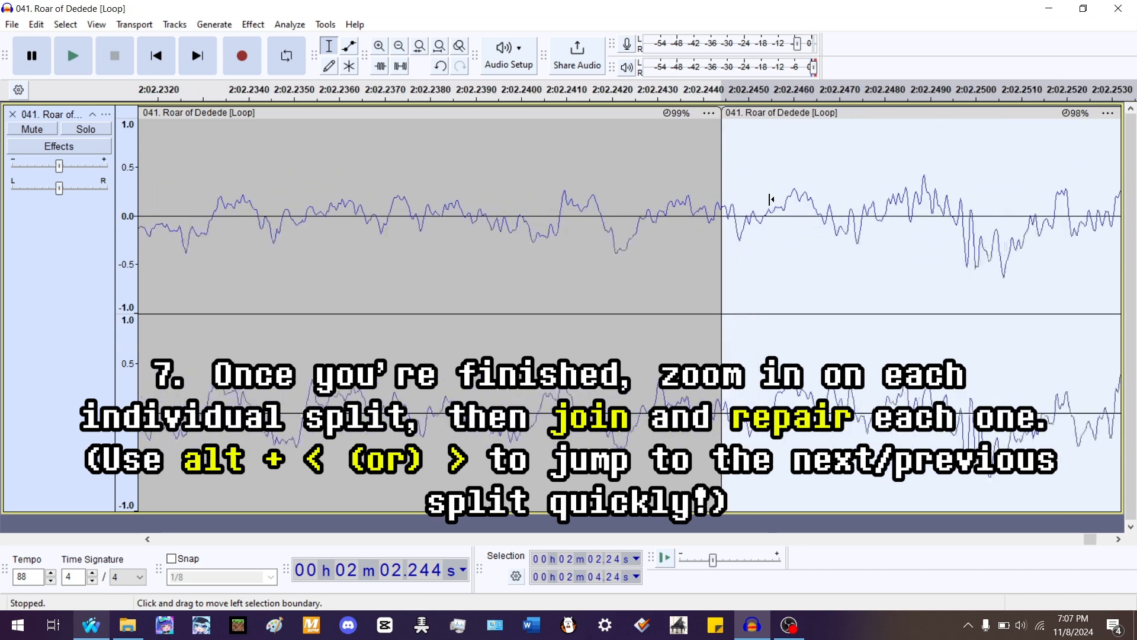
{"action": "scroll", "coordinate": [681, 204], "scroll_direction": "down", "scroll_amount": 2}
{"action": "left_click_drag", "start_coordinate": [620, 202], "coordinate": [668, 203]}
{"action": "key", "text": "ctrl+j"}
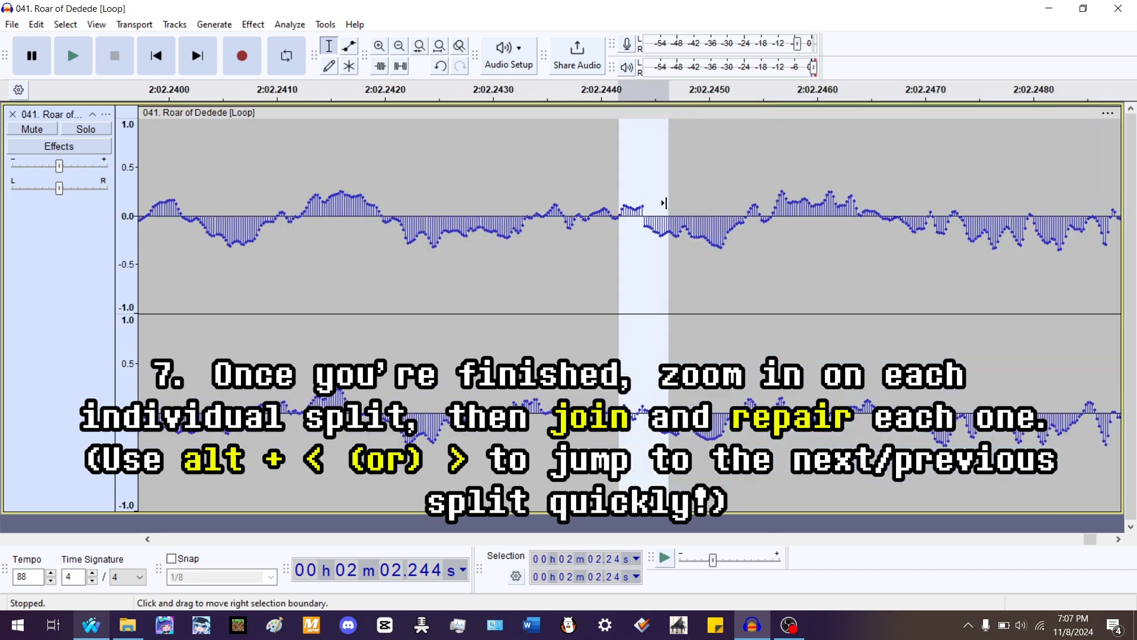
{"action": "key", "text": "ctrl+r"}
- Join the clips at the 2:00.24 split and repair the seam
{"action": "key", "text": "alt+comma"}
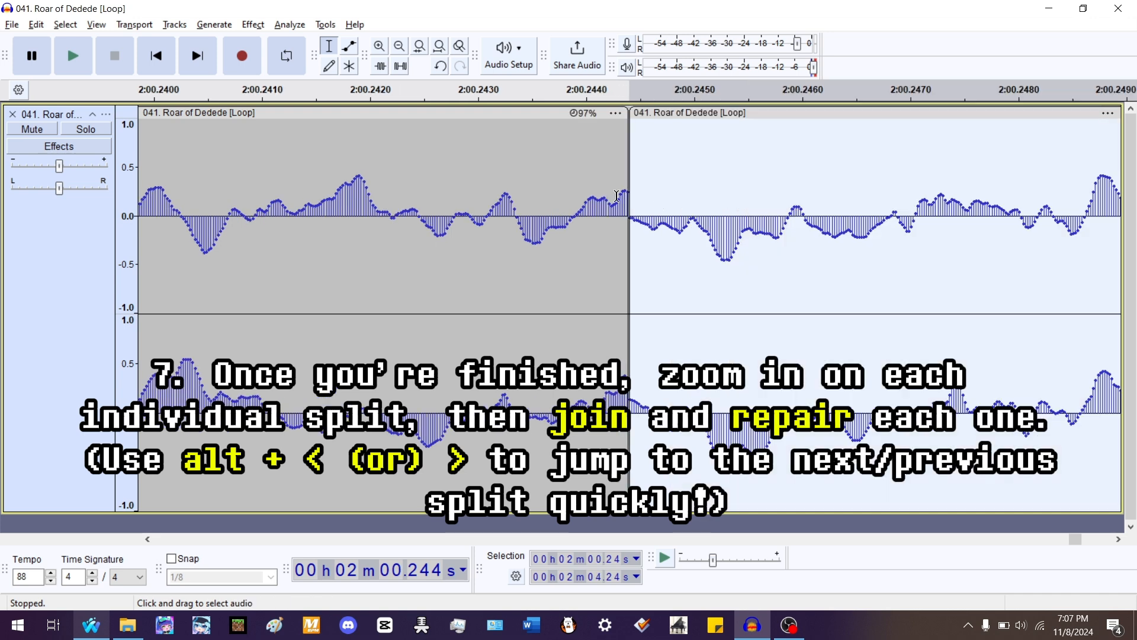
{"action": "left_click_drag", "start_coordinate": [612, 195], "coordinate": [651, 187]}
{"action": "key", "text": "ctrl+j"}
{"action": "key", "text": "ctrl+r"}
- Join the clips at the 1:56.24 split and repair the seam
{"action": "key", "text": "alt+comma"}
{"action": "key", "text": "ctrl+j"}
{"action": "key", "text": "ctrl+r"}
- Join and repair the clips at the 1:52.24 split, and join the clips at the 1:48.24 split
{"action": "key", "text": "alt+comma"}
{"action": "key", "text": "ctrl+j"}
{"action": "key", "text": "ctrl+r"}
{"action": "key", "text": "alt+comma"}
{"action": "key", "text": "ctrl+j"}
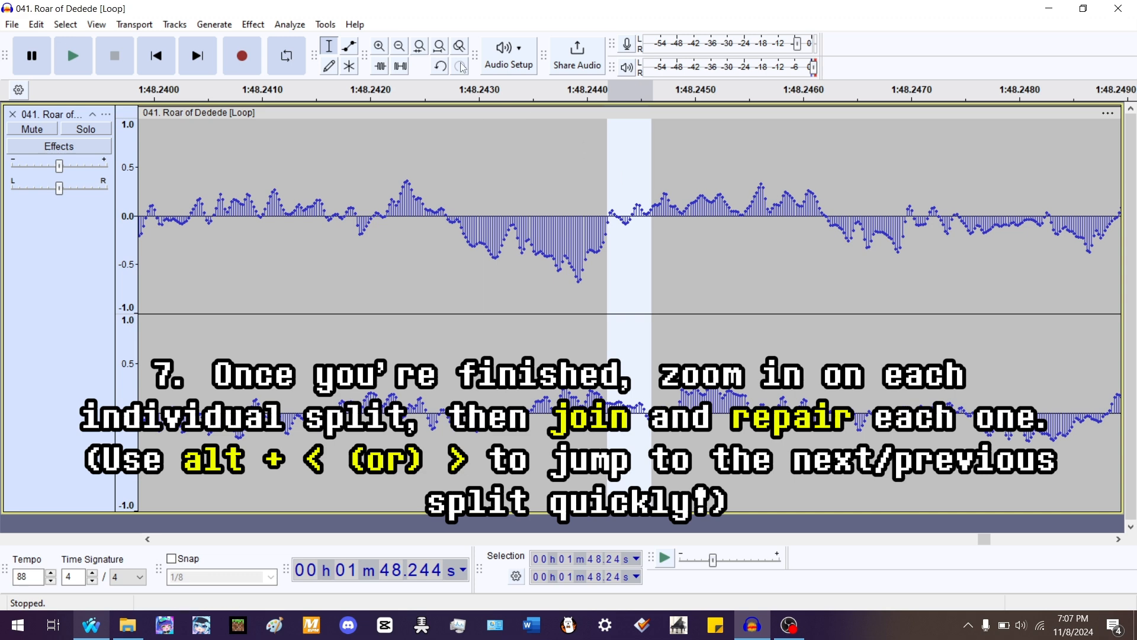